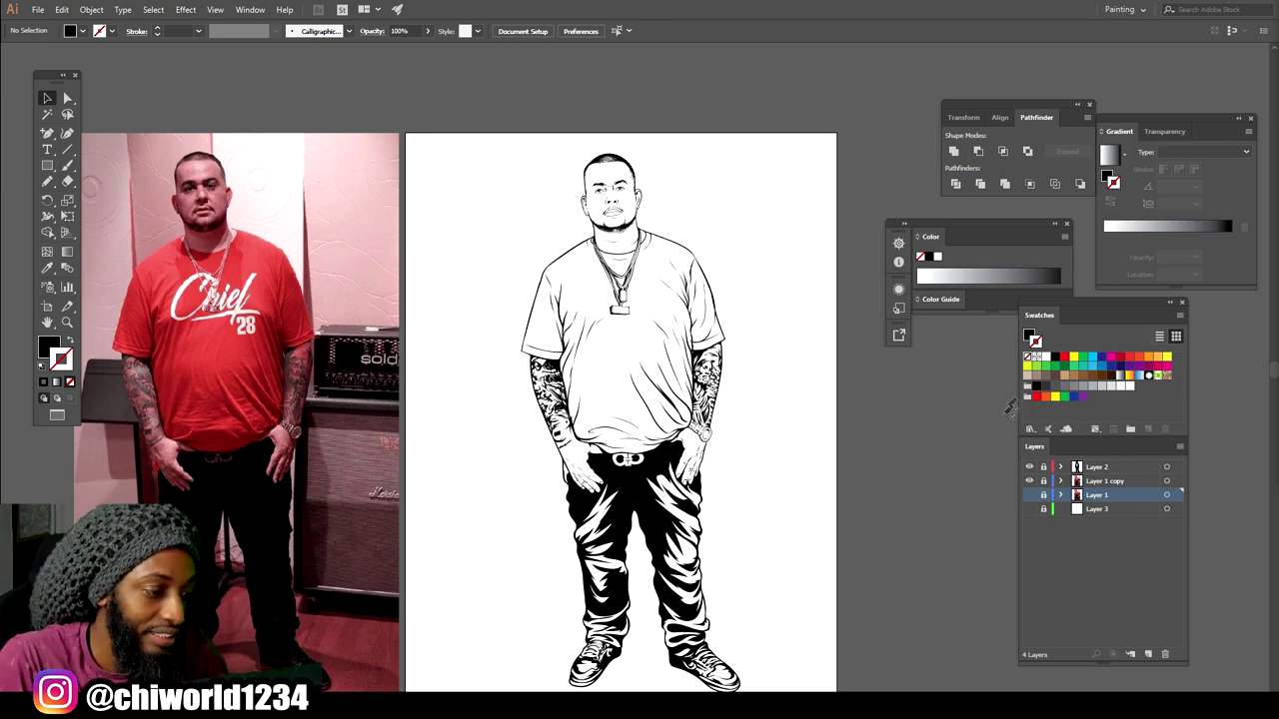
# Inspect the line art from the full figure down to the close-up detail of the beard, lips and neck.
pyautogui.hotkey('ctrl', '+')
pyautogui.hotkey('ctrl', '+')
pyautogui.hotkey('ctrl', '+')
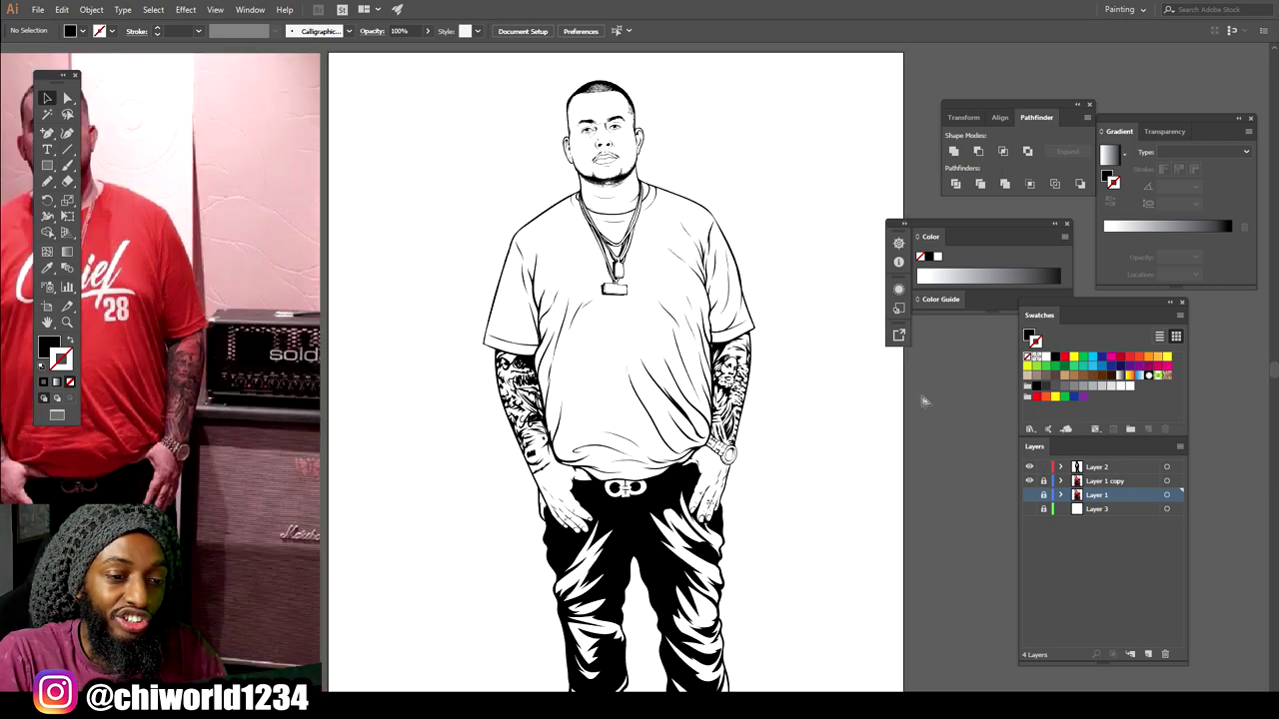
pyautogui.scroll(7, 869, 372)
pyautogui.scroll(5, 858, 380)
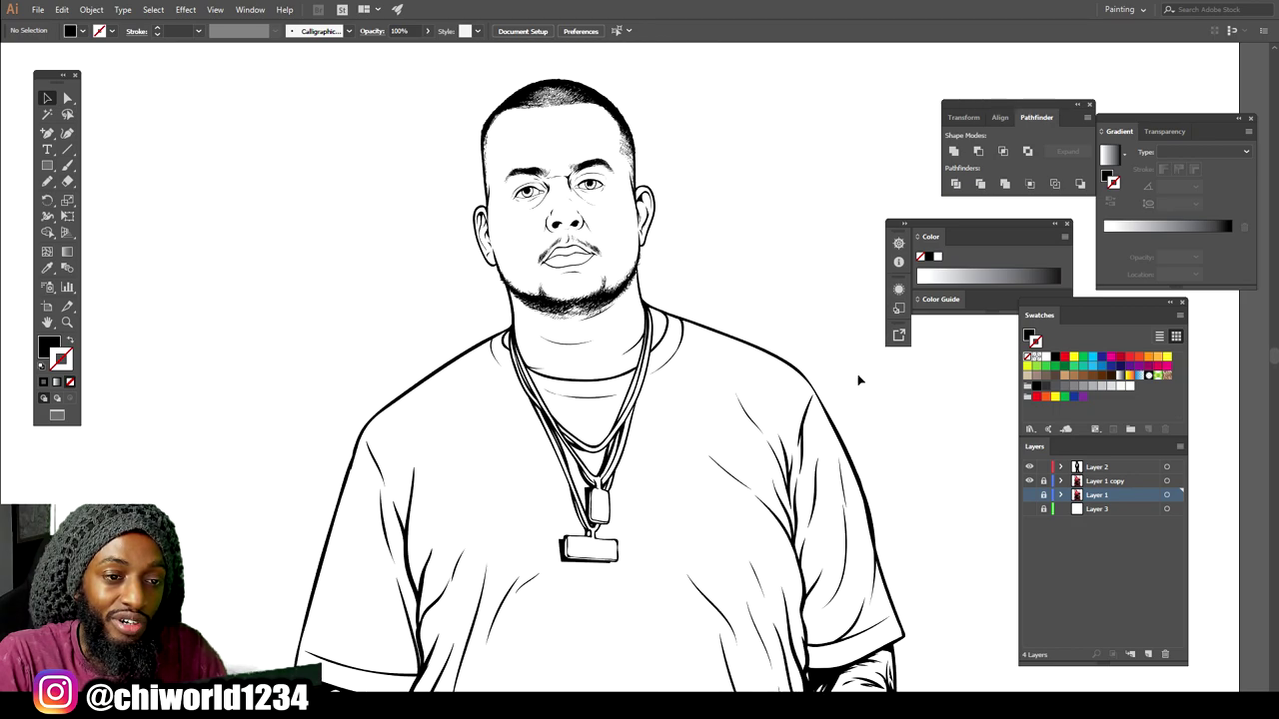
pyautogui.hotkey('ctrl', '+')
pyautogui.hotkey('ctrl', '+')
pyautogui.hotkey('ctrl', '+')
pyautogui.hotkey('ctrl', '+')
pyautogui.scroll(10, 857, 380)
pyautogui.scroll(3, 856, 380)
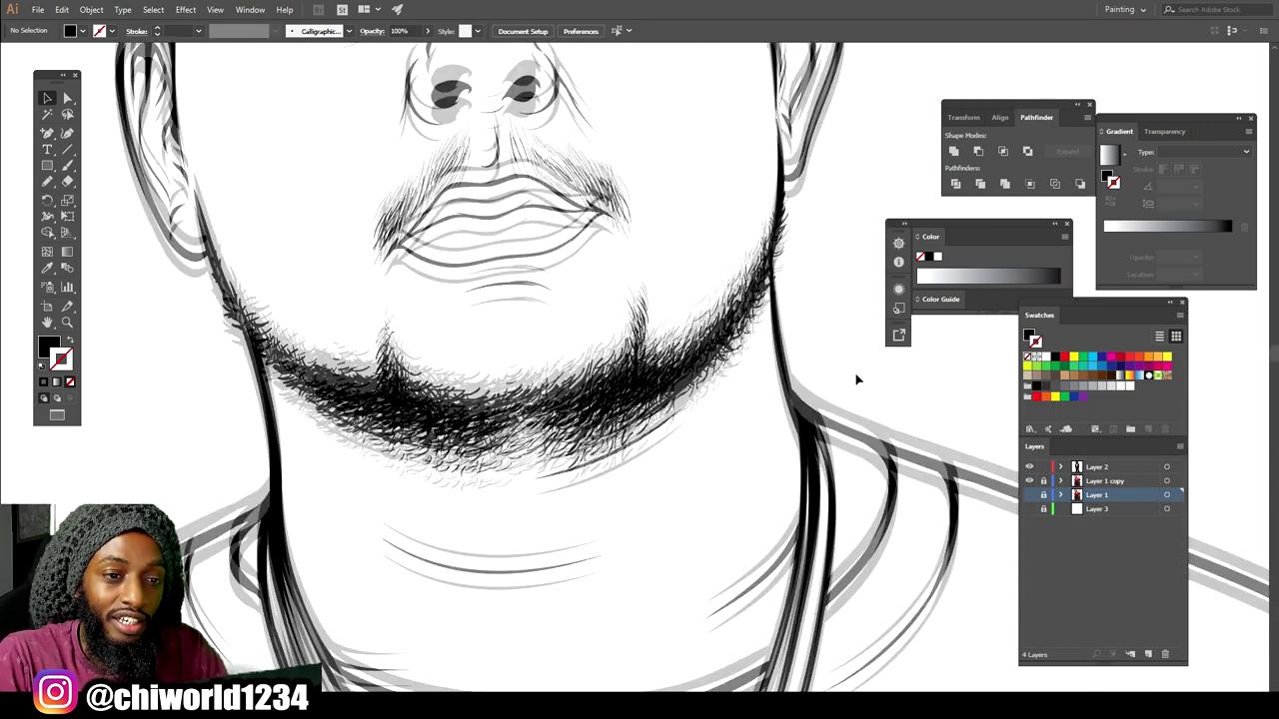
# Compare the face's line art with the Layer 1 reference photo, hide that photo again and review the whole figure.
pyautogui.click(1028, 497)
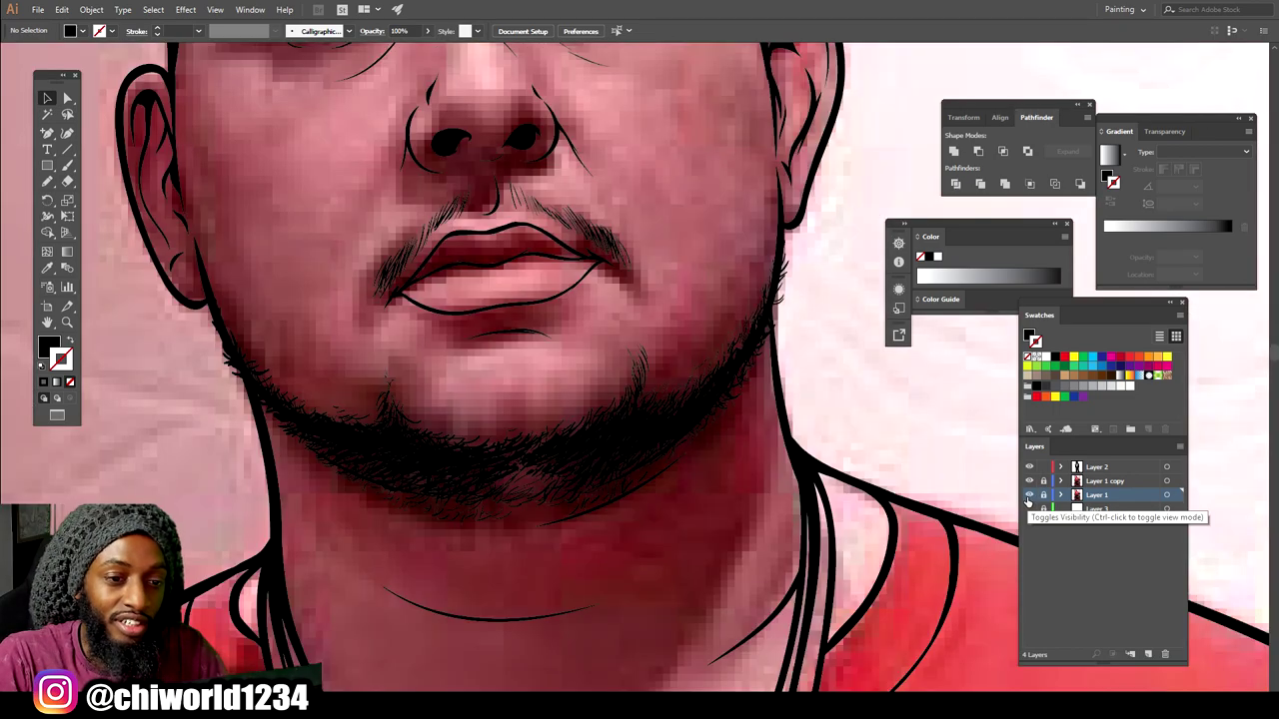
pyautogui.hotkey('ctrl', '-')
pyautogui.hotkey('ctrl', '-')
pyautogui.hotkey('ctrl', '-')
pyautogui.hotkey('ctrl', '+')
pyautogui.hotkey('ctrl', '+')
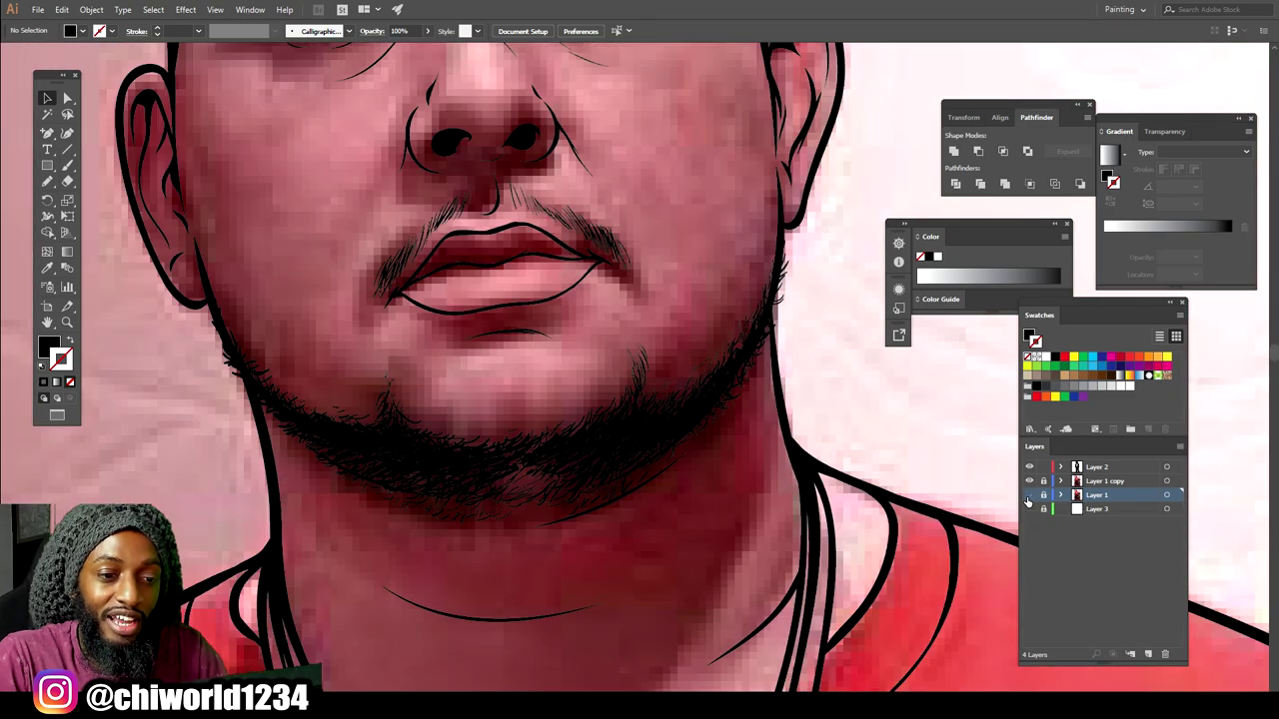
pyautogui.click(1029, 509)
pyautogui.hotkey('ctrl', '-')
pyautogui.scroll(2, 879, 416)
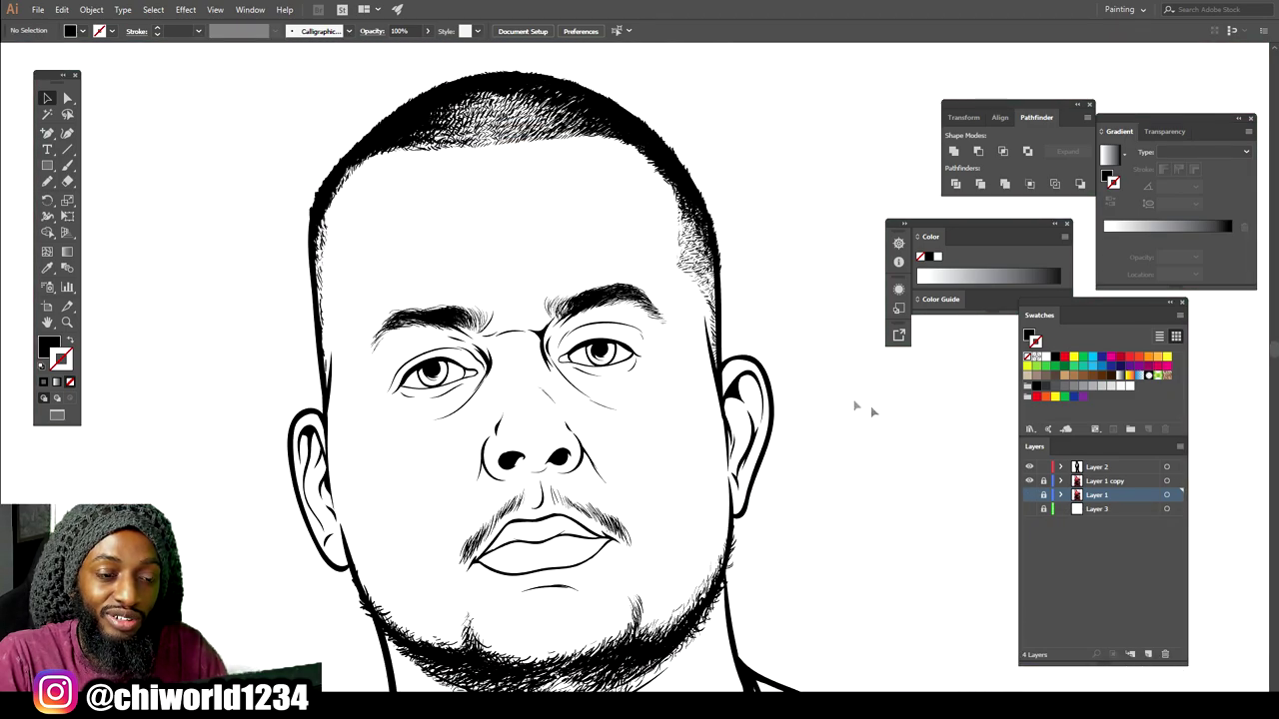
pyautogui.scroll(-4, 684, 258)
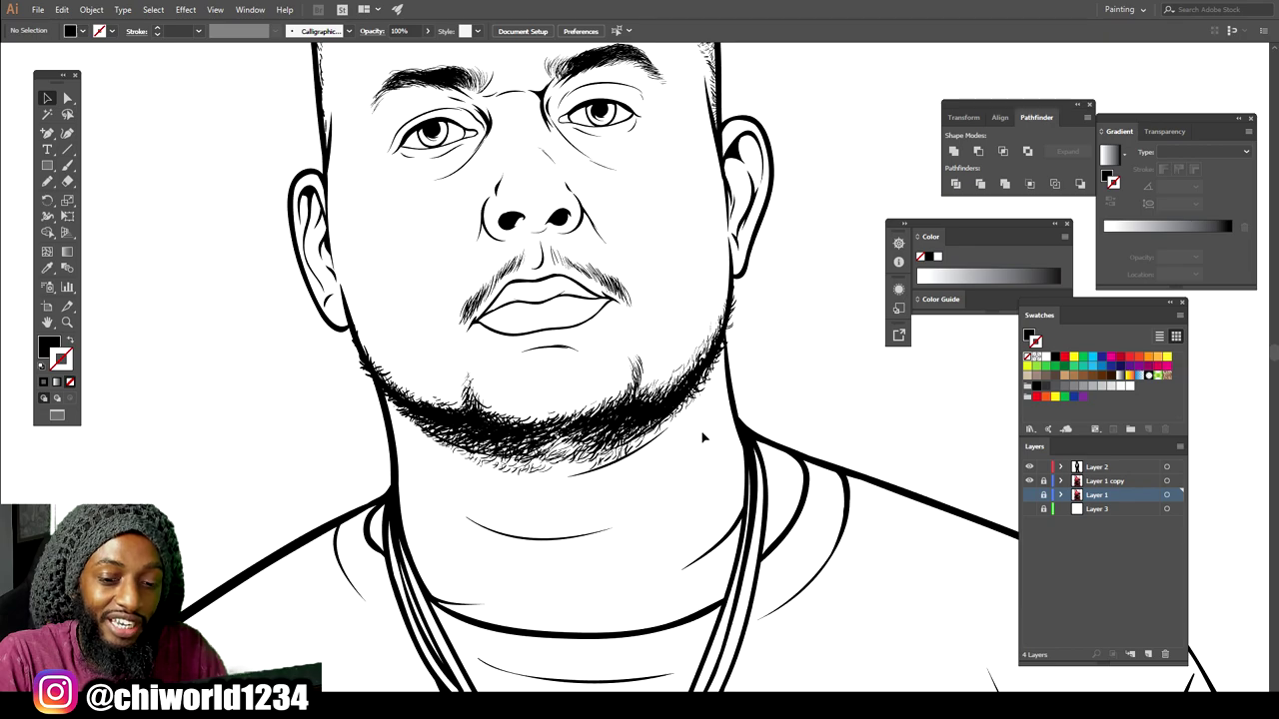
pyautogui.hotkey('ctrl', '+')
pyautogui.scroll(-3, 690, 433)
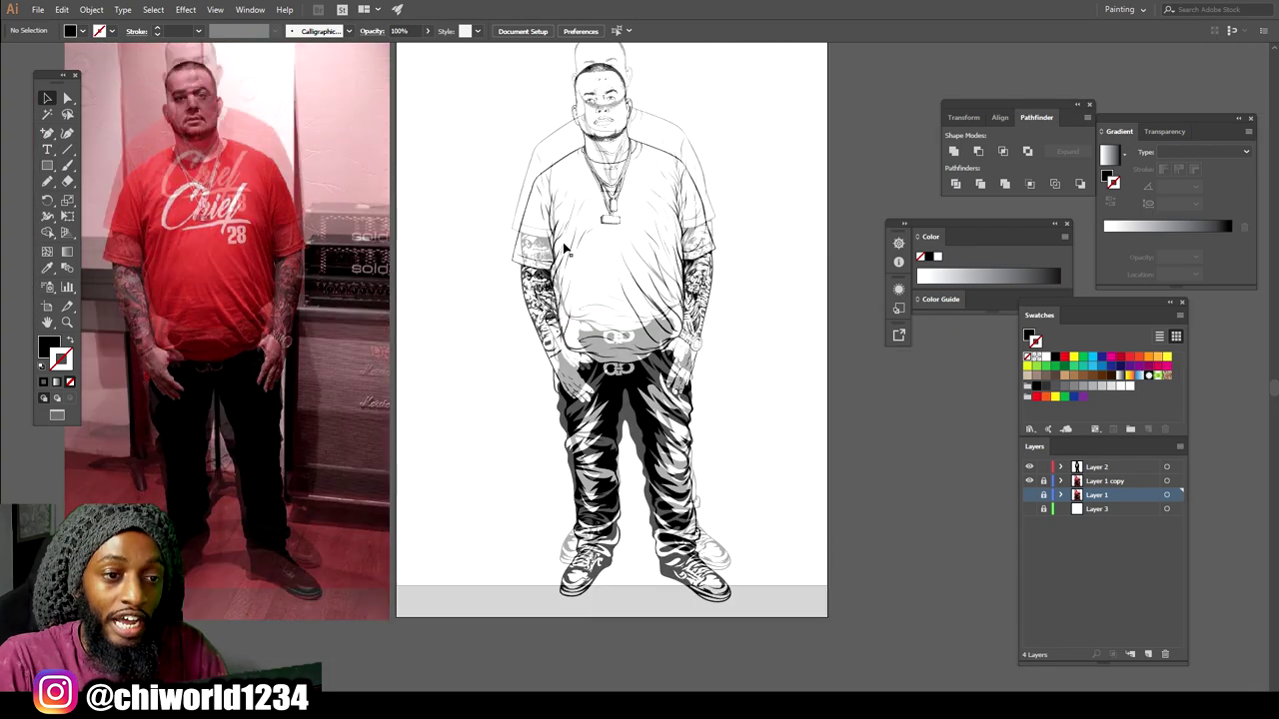
pyautogui.scroll(1, 574, 213)
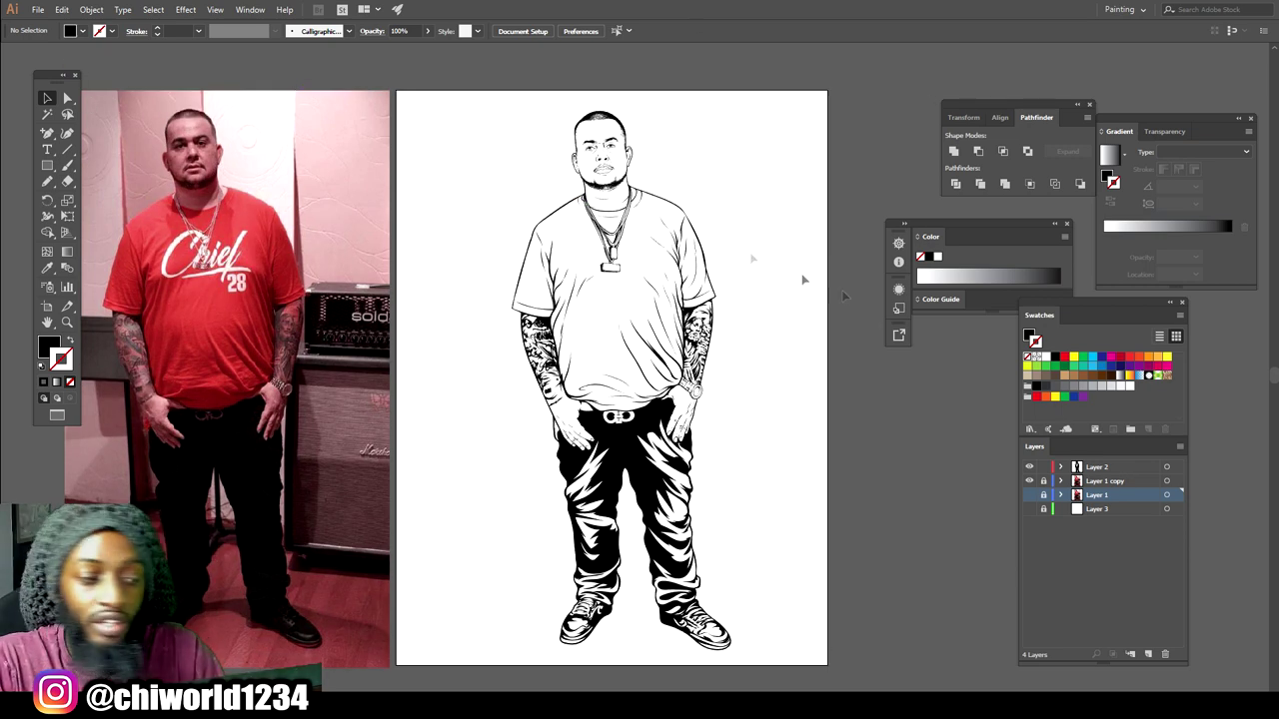
# Expand the appearance of all line art on Layer 2 and combine it with the Pathfinder Merge operation.
pyautogui.click(1104, 467)
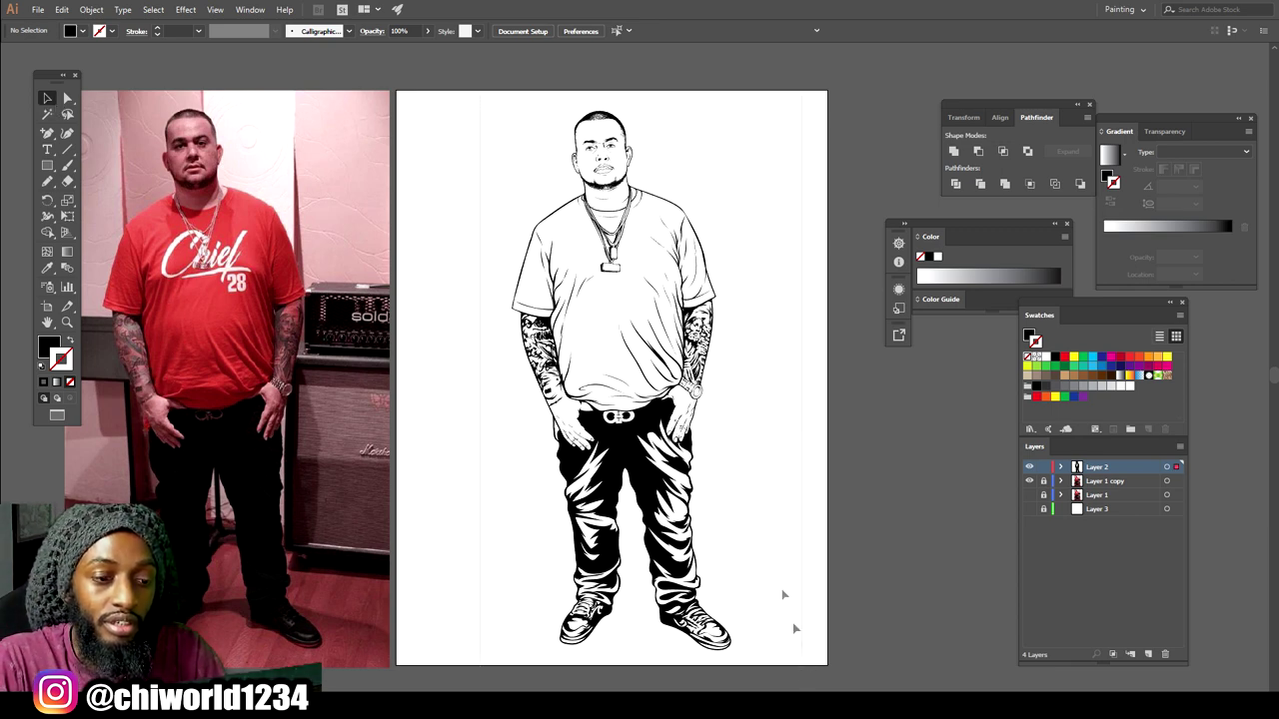
pyautogui.hotkey('ctrl', 'a')
pyautogui.click(90, 10)
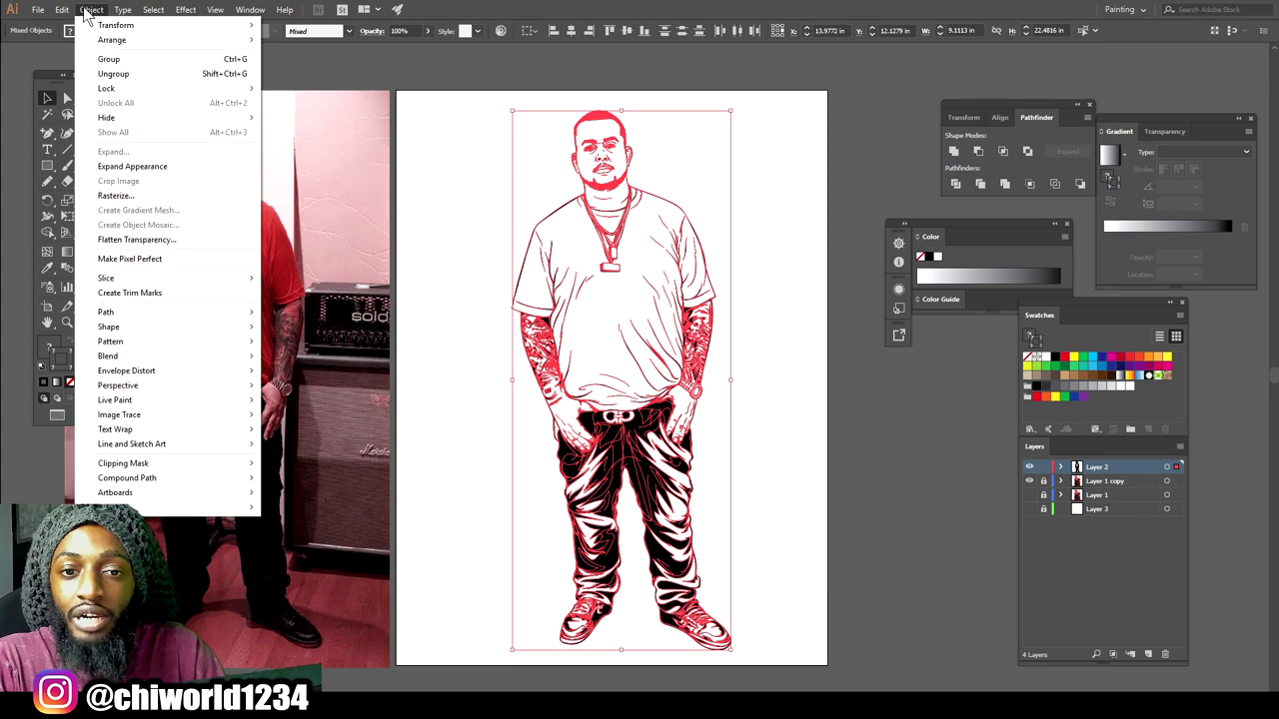
pyautogui.click(137, 165)
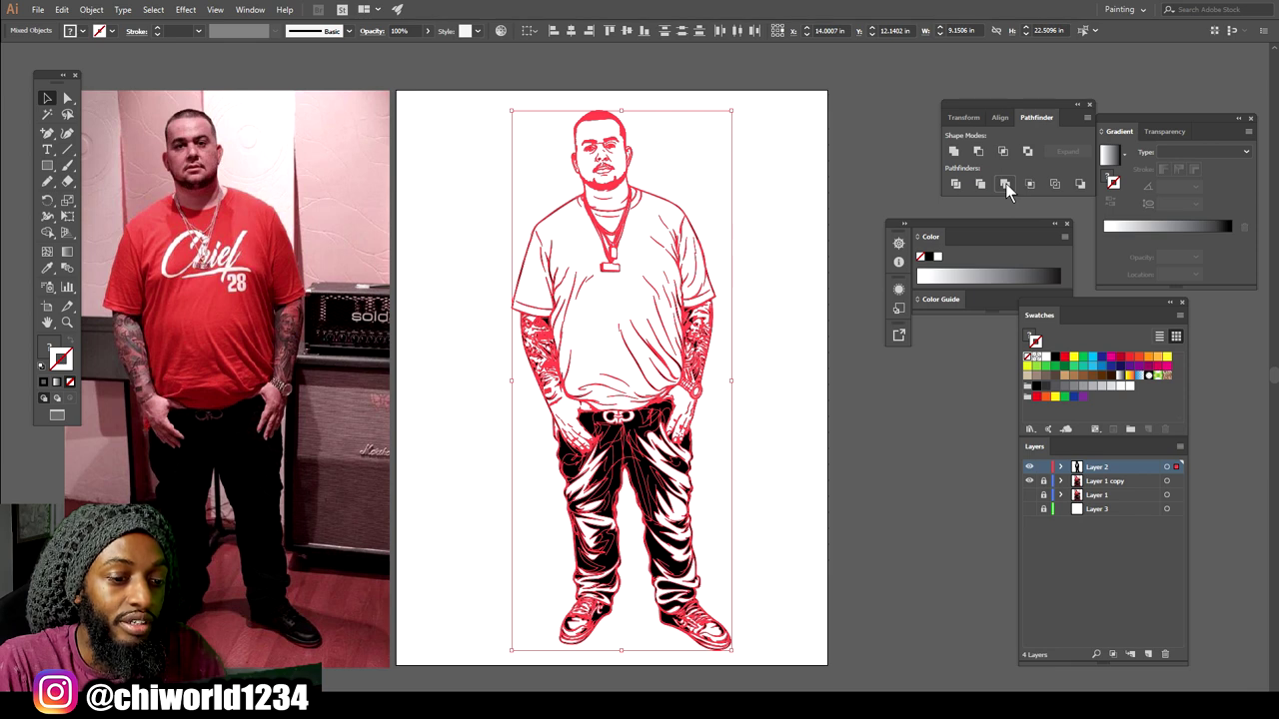
pyautogui.click(1005, 184)
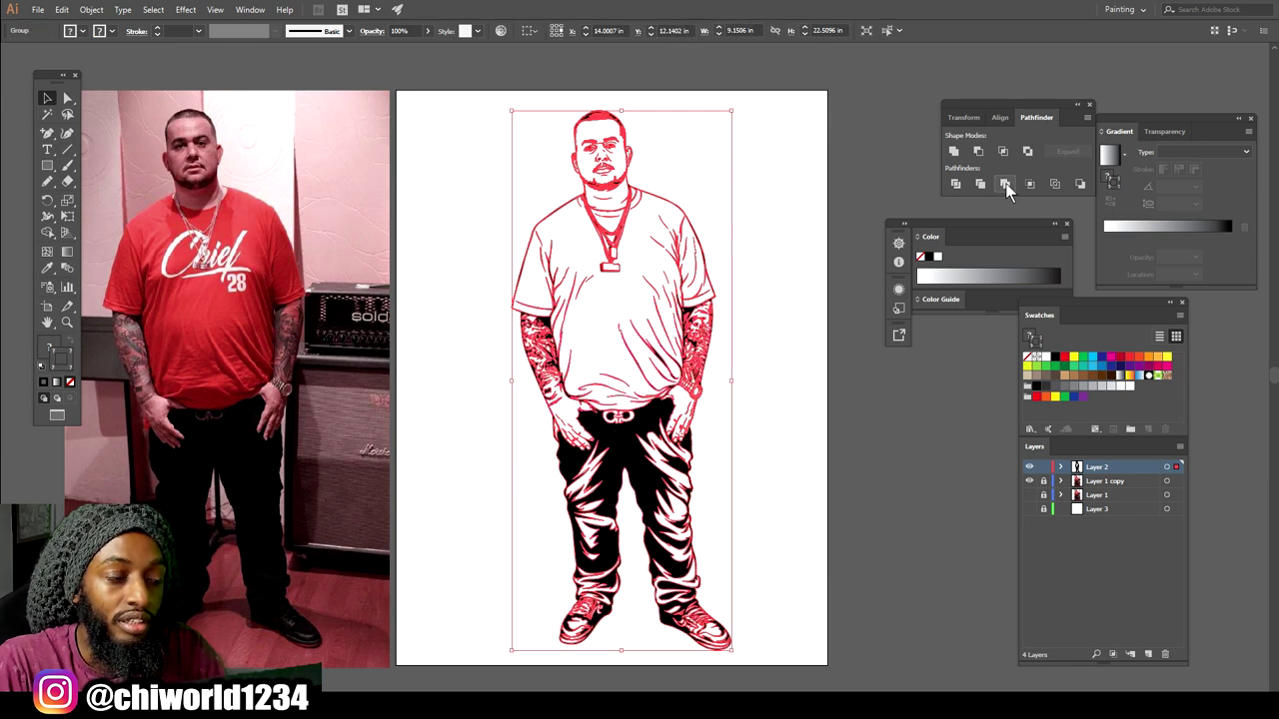
pyautogui.click(849, 268)
# Duplicate Layer 2 and lock the copy above it, keeping the original layer editable.
pyautogui.moveTo(1103, 468); pyautogui.dragTo(1151, 653)
pyautogui.moveTo(991, 565); pyautogui.dragTo(979, 575)
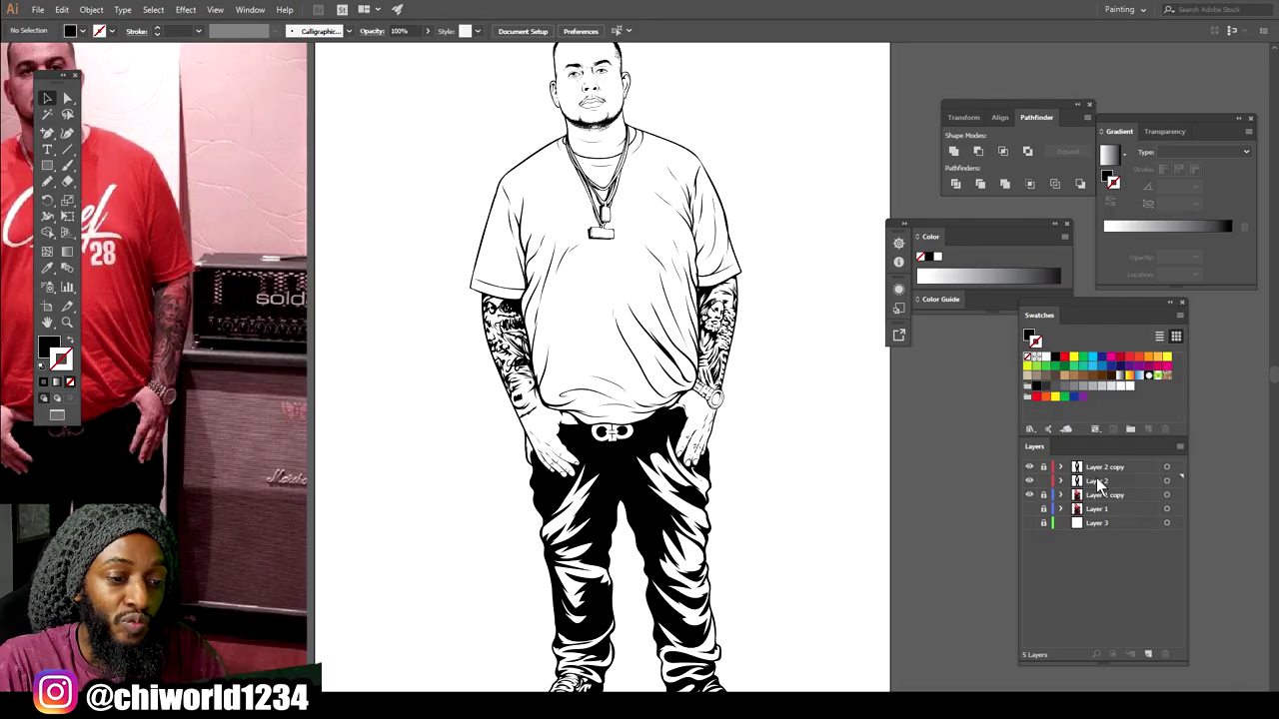
pyautogui.hotkey('ctrl', '0')
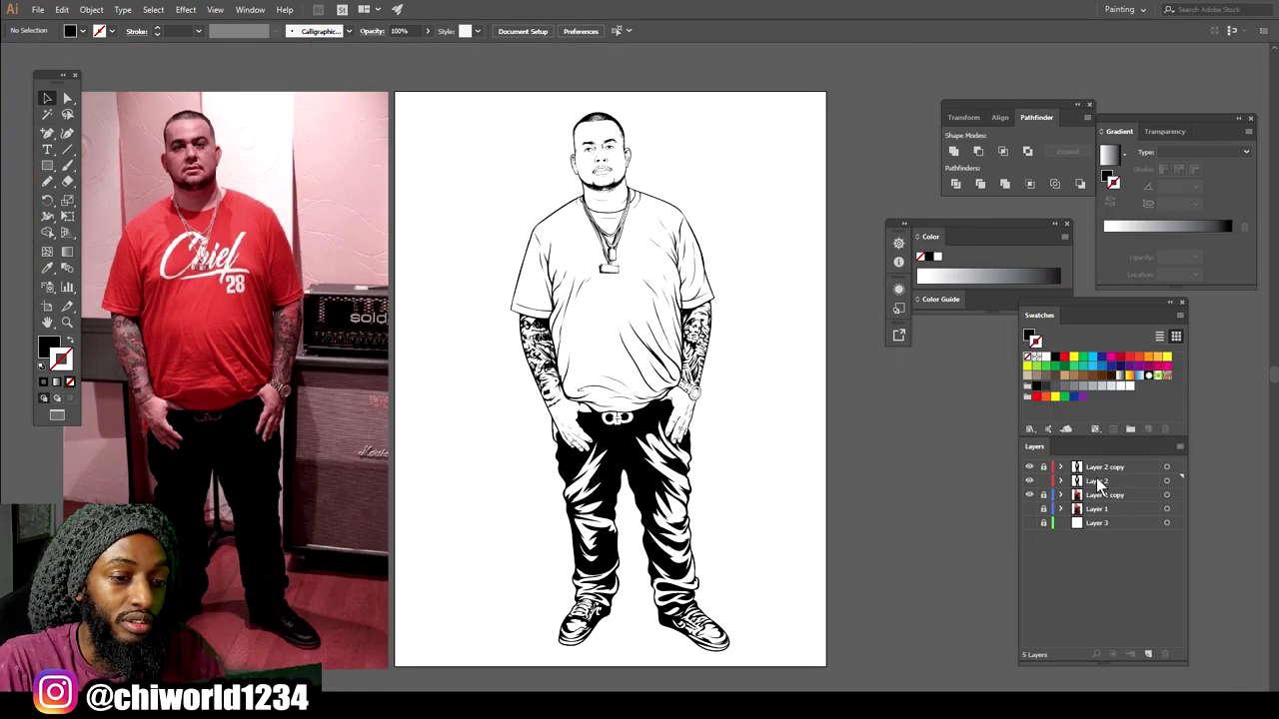
pyautogui.hotkey('ctrl', '+')
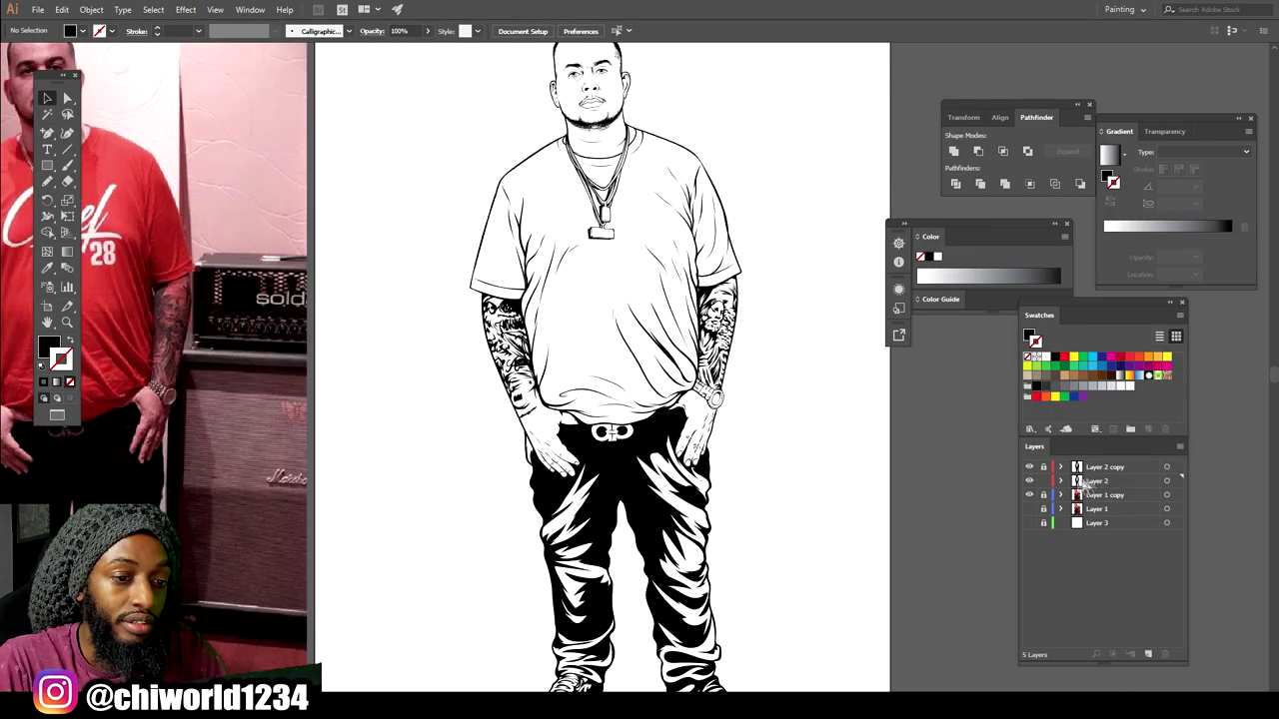
pyautogui.hotkey('ctrl', '-')
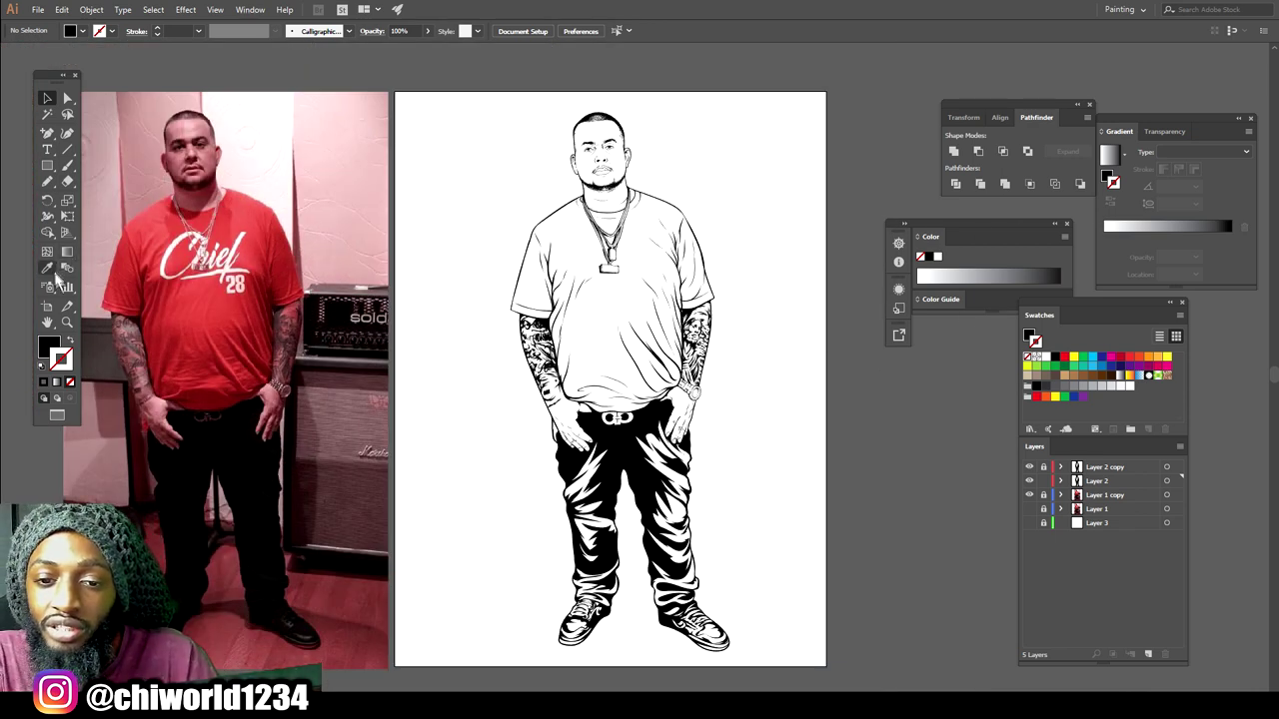
pyautogui.doubleClick(50, 349)
pyautogui.moveTo(869, 562); pyautogui.dragTo(877, 500)
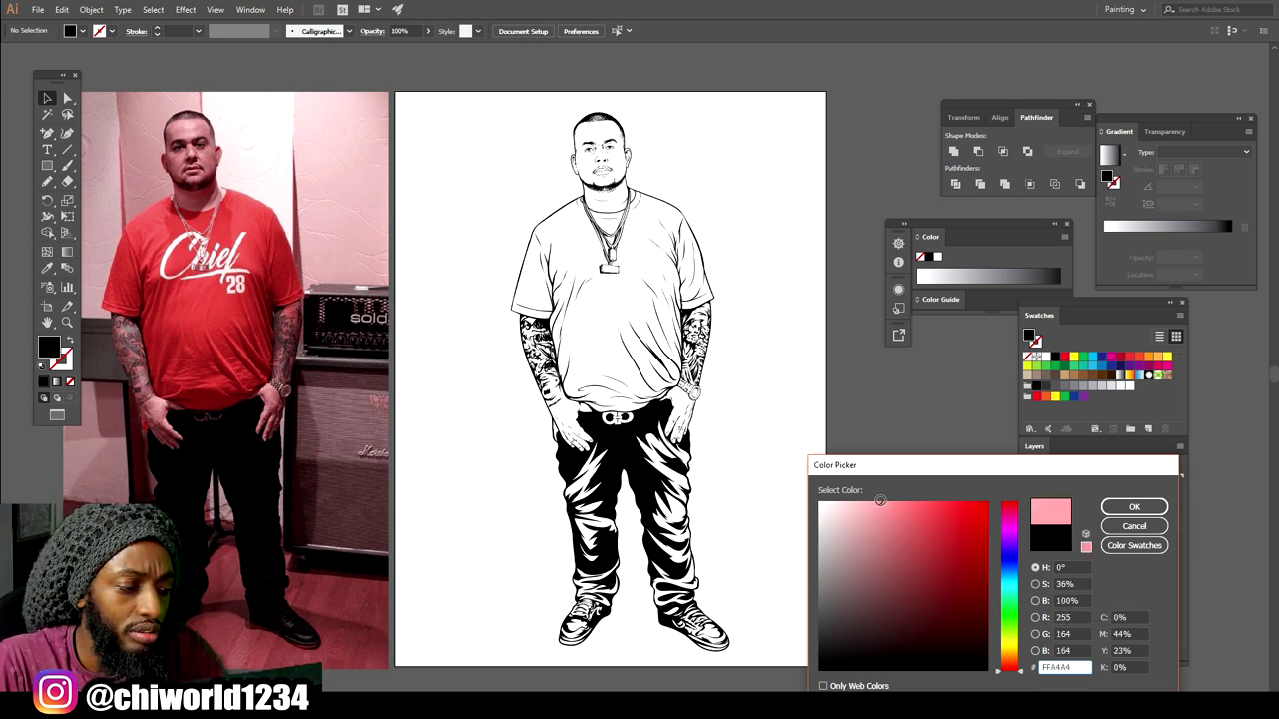
pyautogui.moveTo(1019, 668)
pyautogui.mouseDown()
pyautogui.moveTo(1019, 654)
pyautogui.moveTo(1020, 671)
pyautogui.mouseUp()
pyautogui.moveTo(905, 553); pyautogui.dragTo(877, 482)
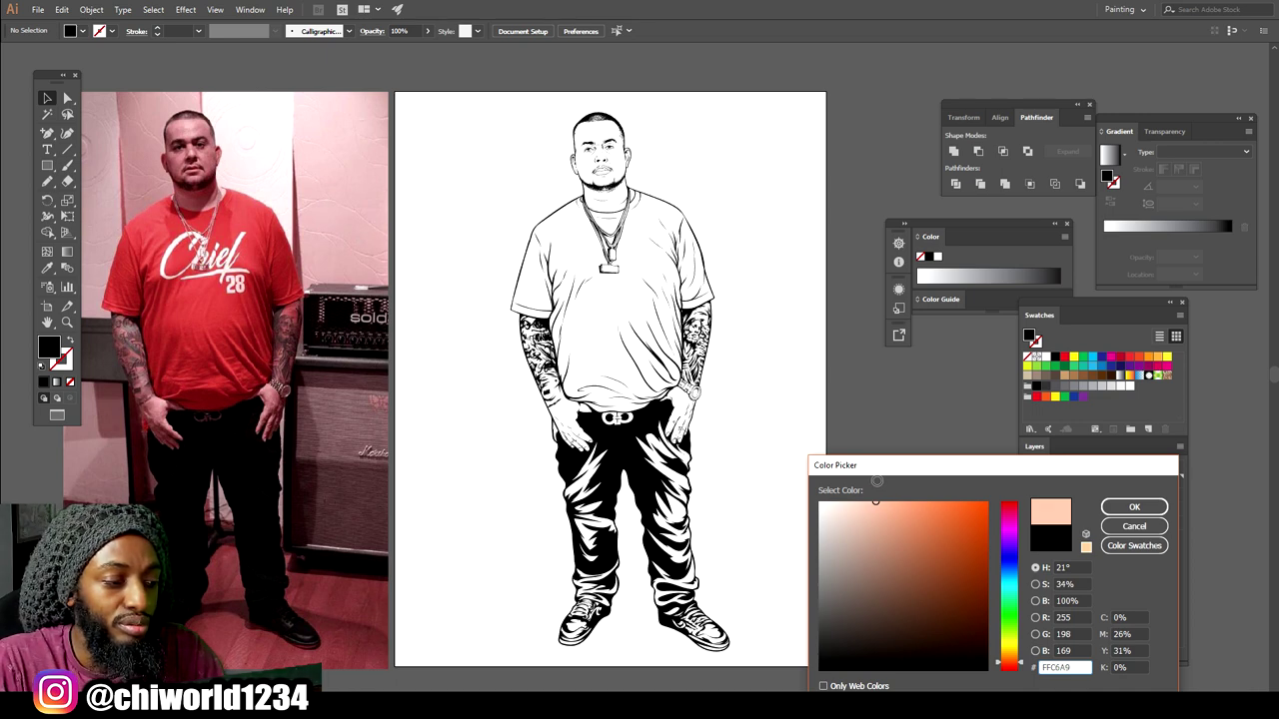
pyautogui.click(1131, 507)
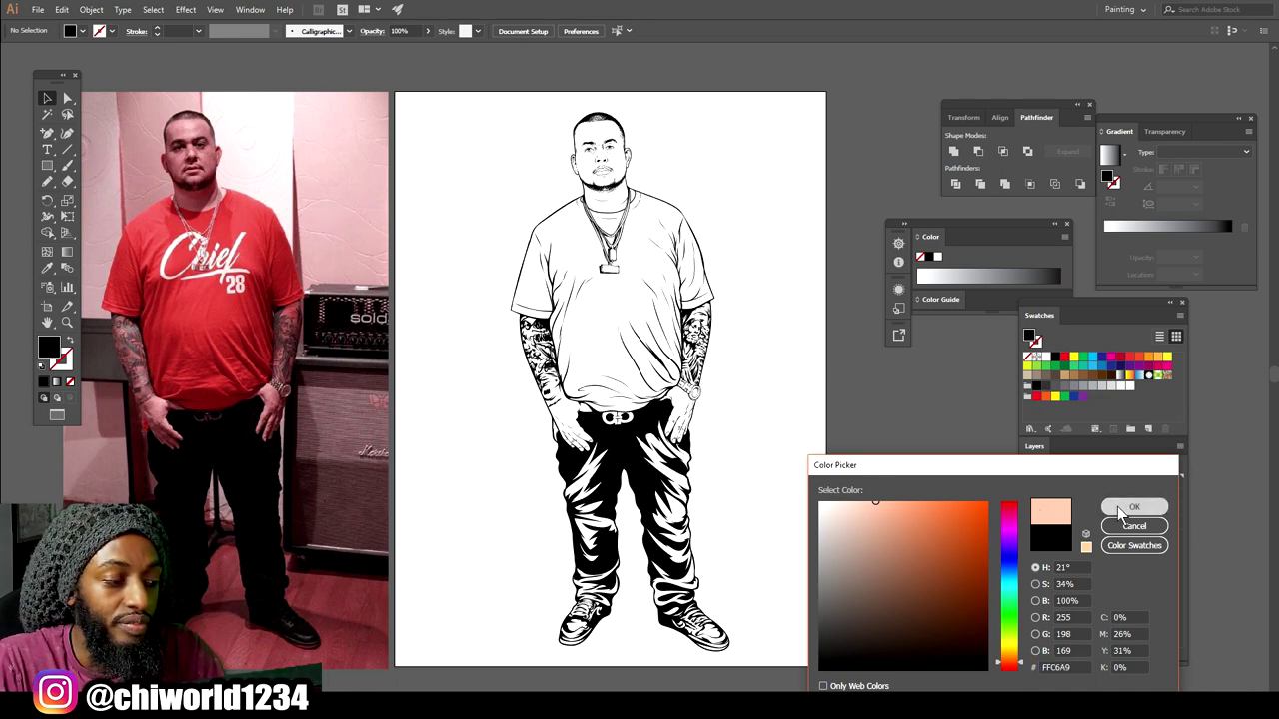
pyautogui.click(48, 166)
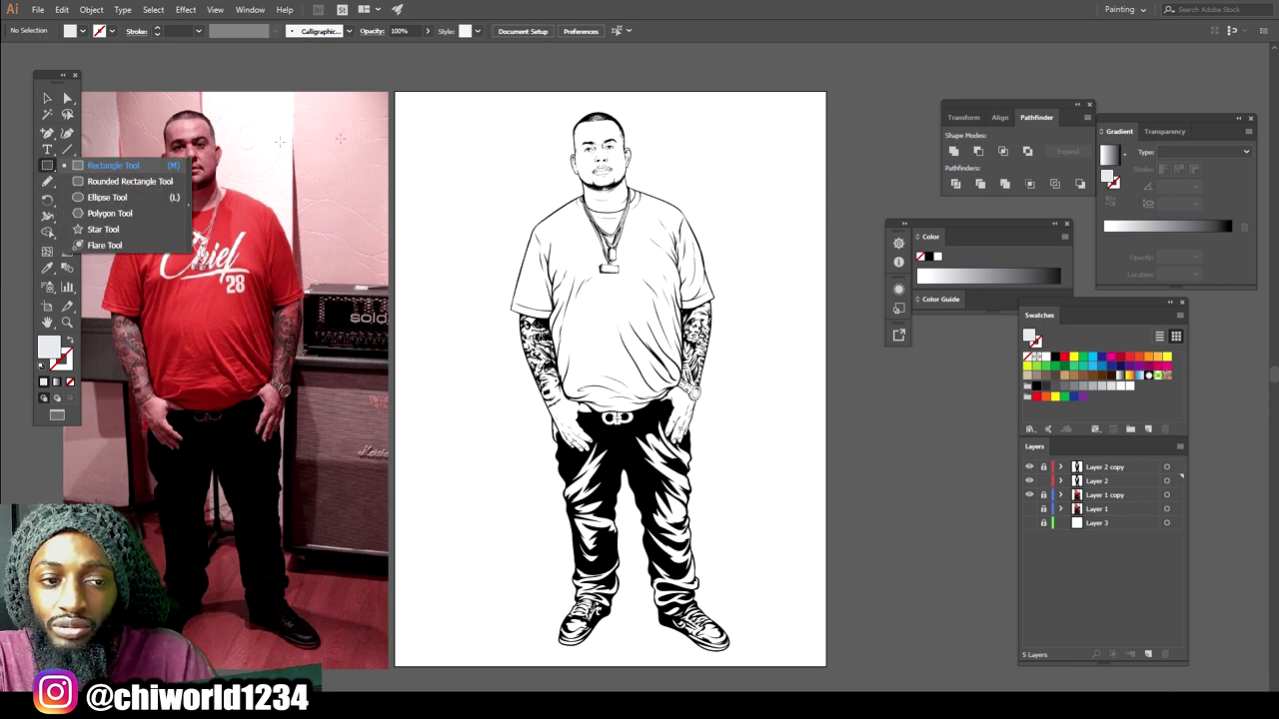
pyautogui.moveTo(436, 88); pyautogui.dragTo(816, 665)
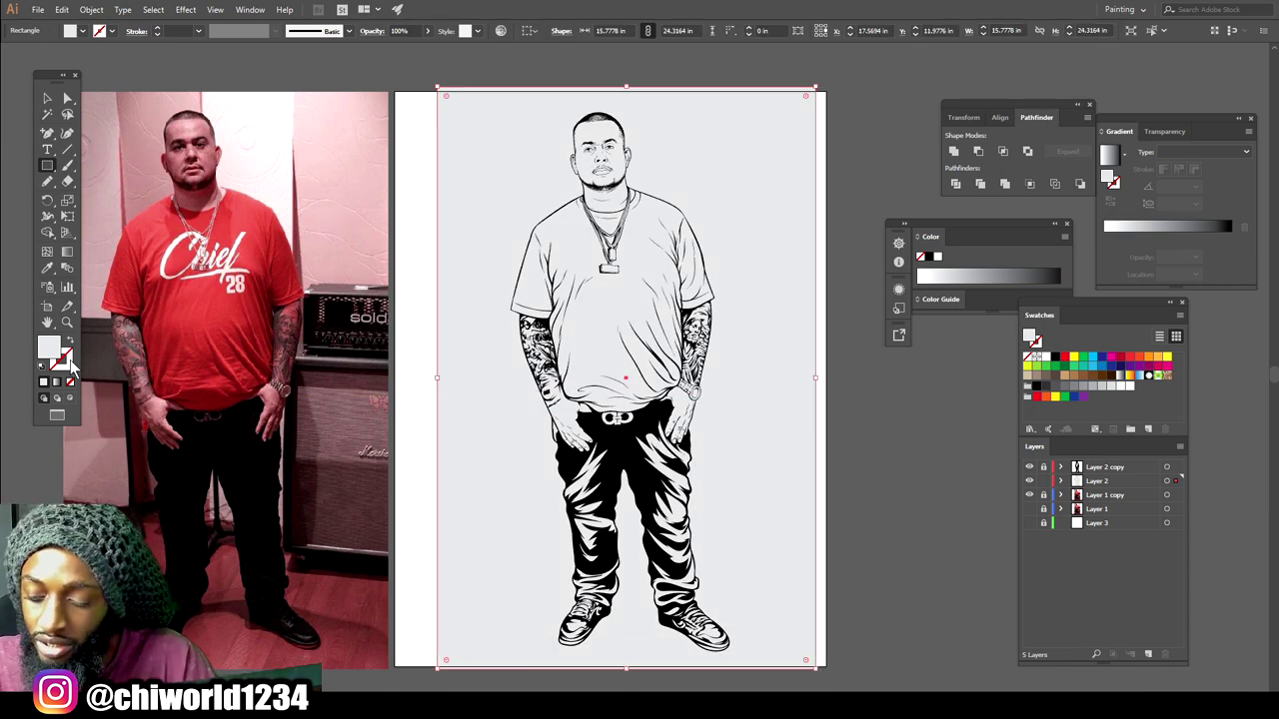
pyautogui.hotkey('ctrl', 'z')
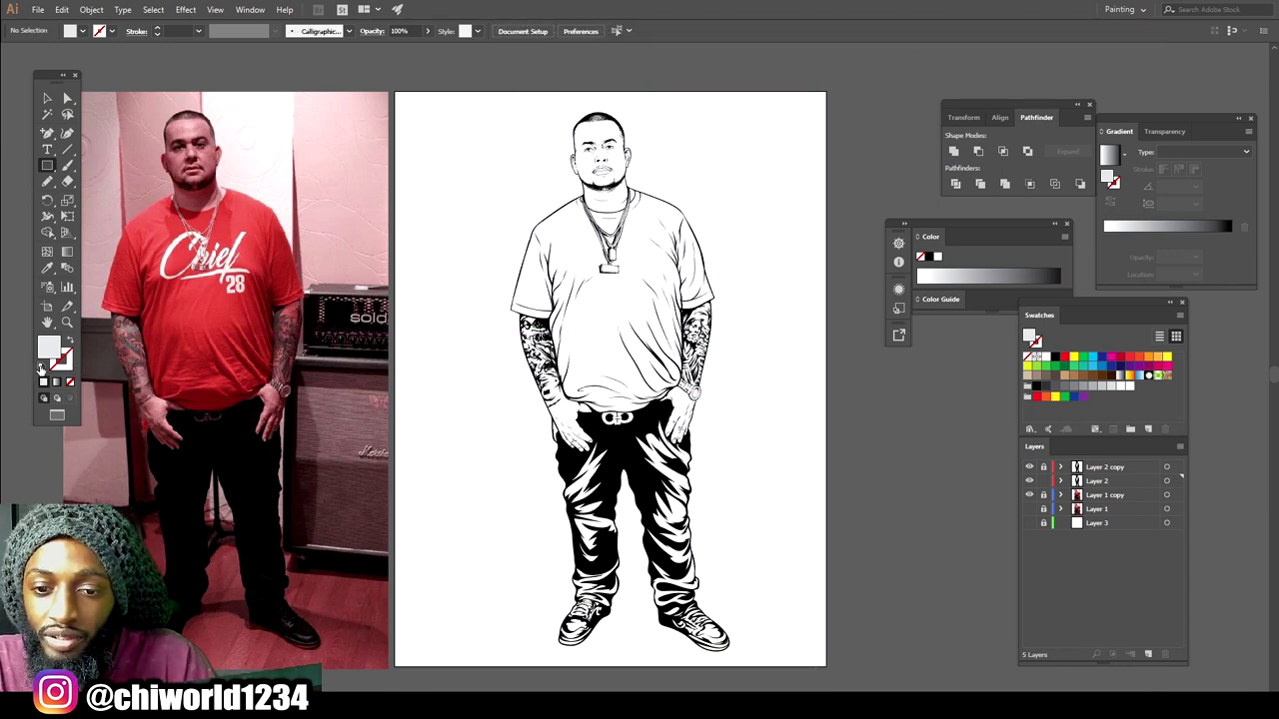
# Restore the default white fill and black stroke and set the fill to a light peach skin tone.
pyautogui.click(43, 366)
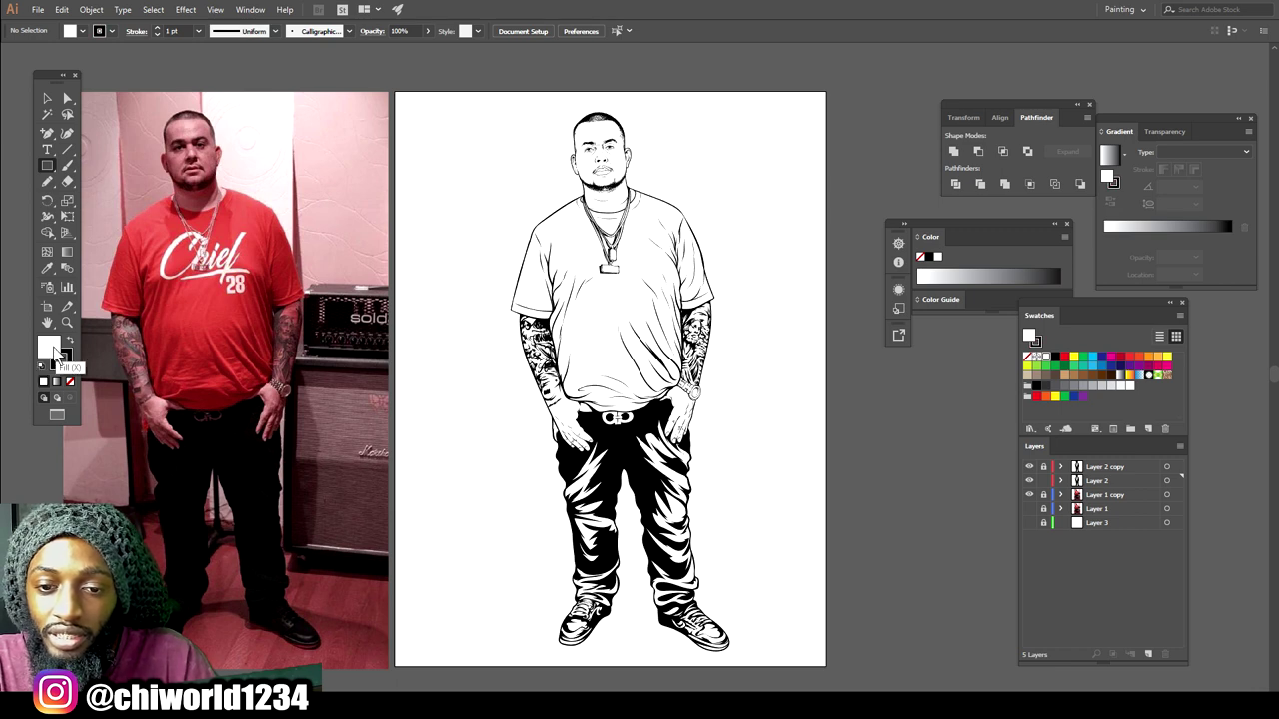
pyautogui.doubleClick(48, 346)
pyautogui.moveTo(1009, 671); pyautogui.dragTo(1007, 660)
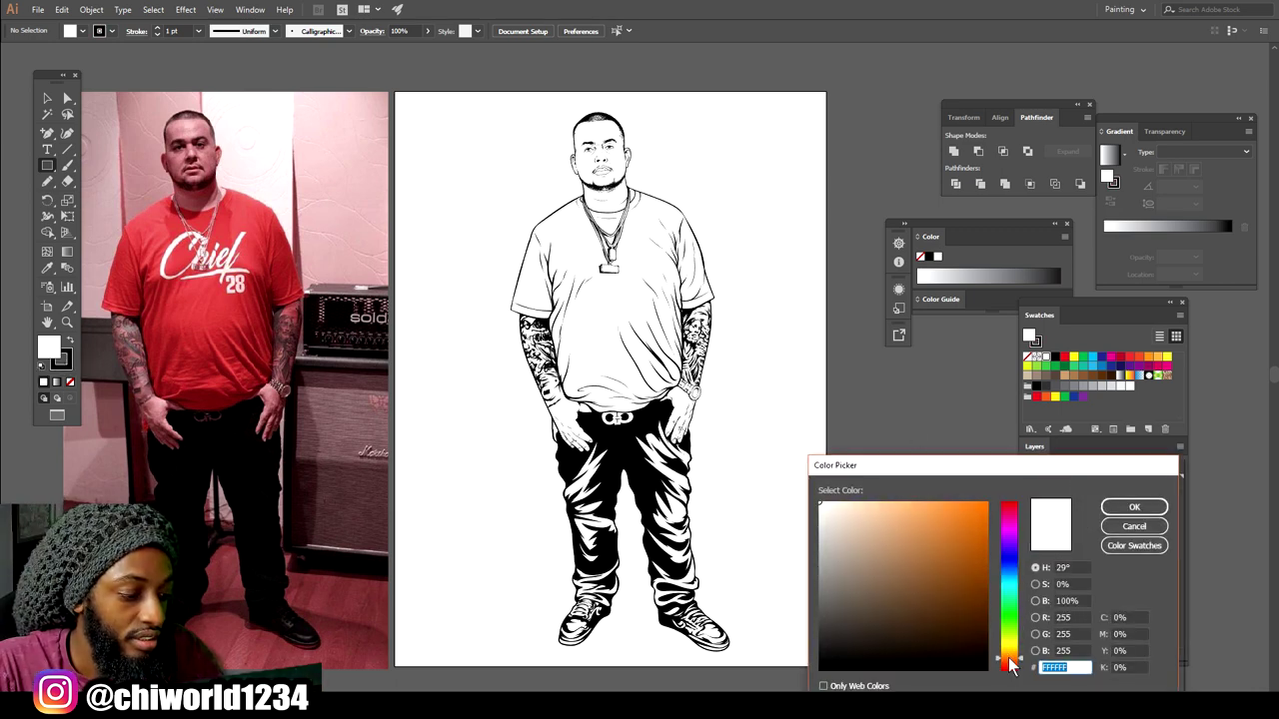
pyautogui.click(887, 502)
pyautogui.moveTo(887, 477); pyautogui.dragTo(868, 485)
pyautogui.moveTo(1006, 657); pyautogui.dragTo(1015, 667)
pyautogui.click(1014, 661)
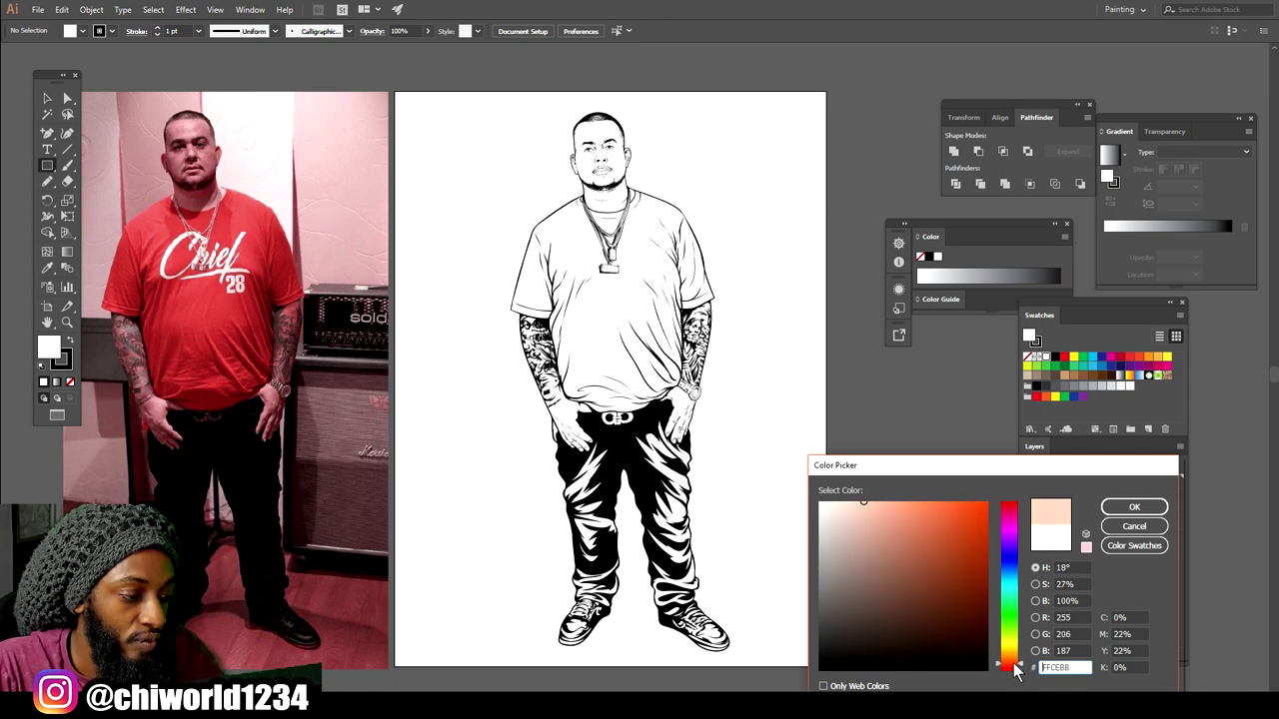
pyautogui.click(1012, 664)
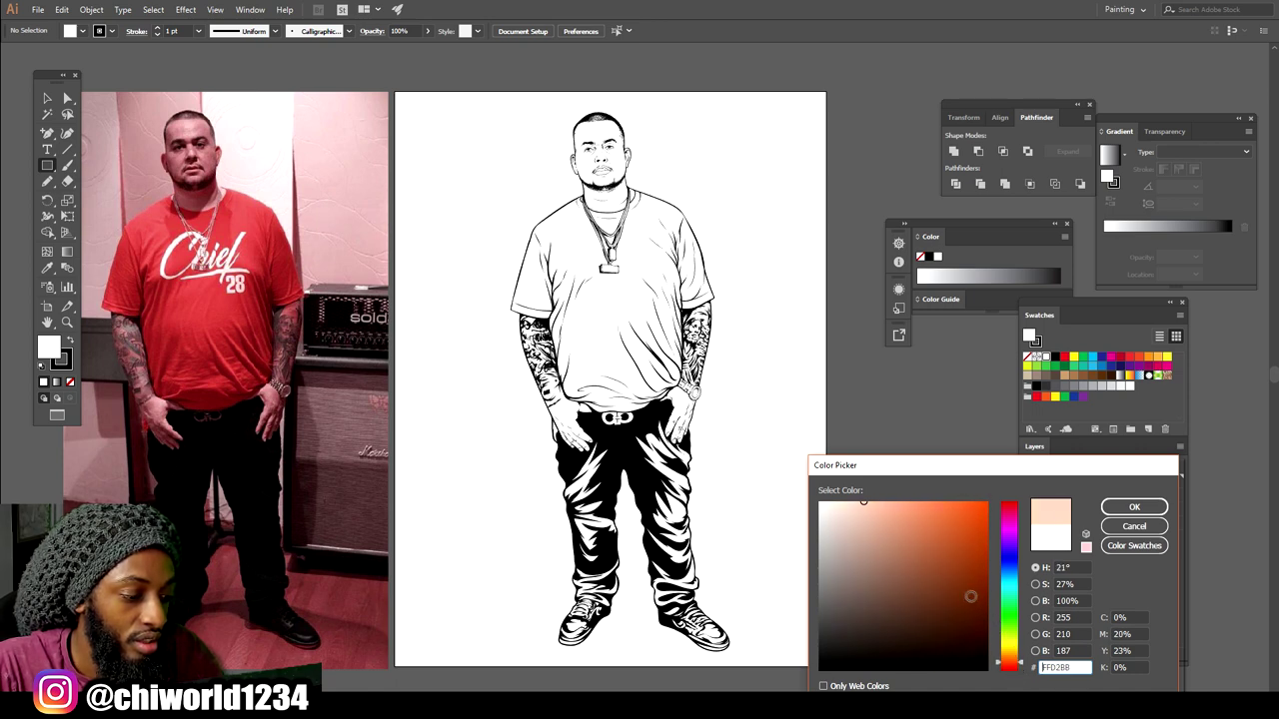
pyautogui.moveTo(859, 508); pyautogui.dragTo(858, 494)
pyautogui.click(1134, 507)
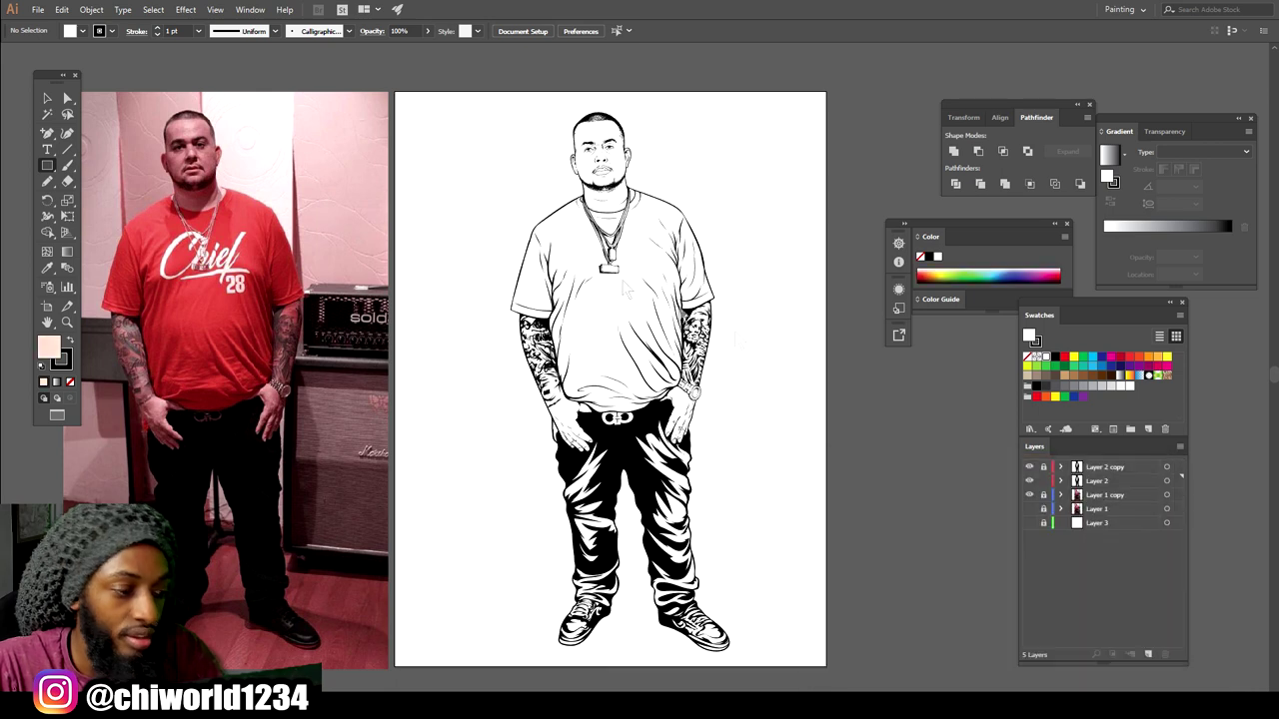
# Draw a peach rectangle about 15 by 24.4 in around the whole figure on Layer 2 and send it to the back.
pyautogui.click(47, 166)
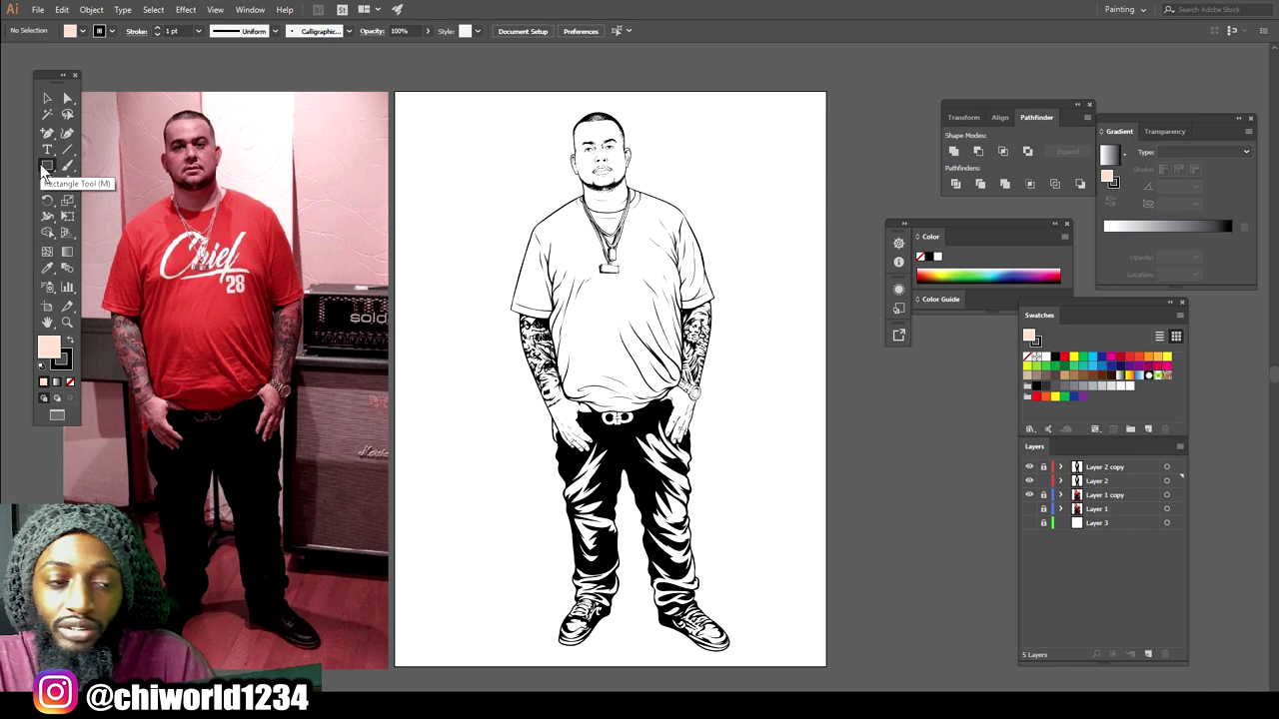
pyautogui.moveTo(457, 90); pyautogui.dragTo(817, 669)
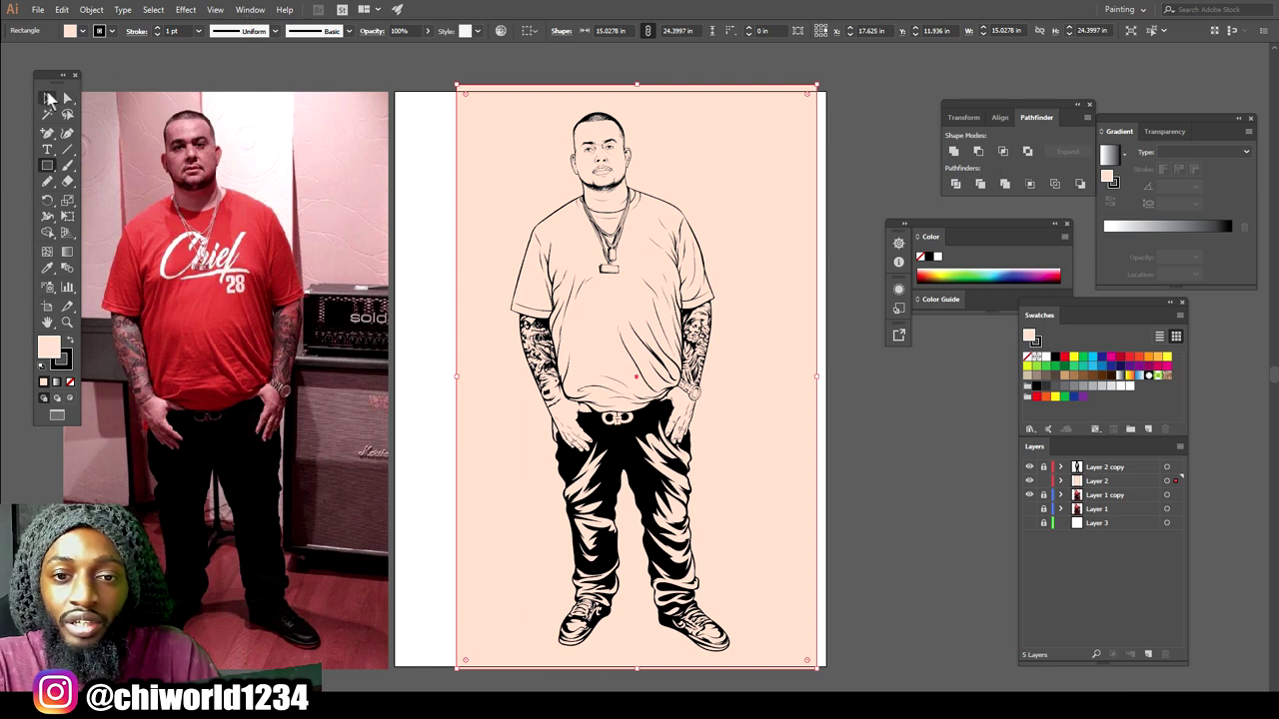
pyautogui.click(47, 99)
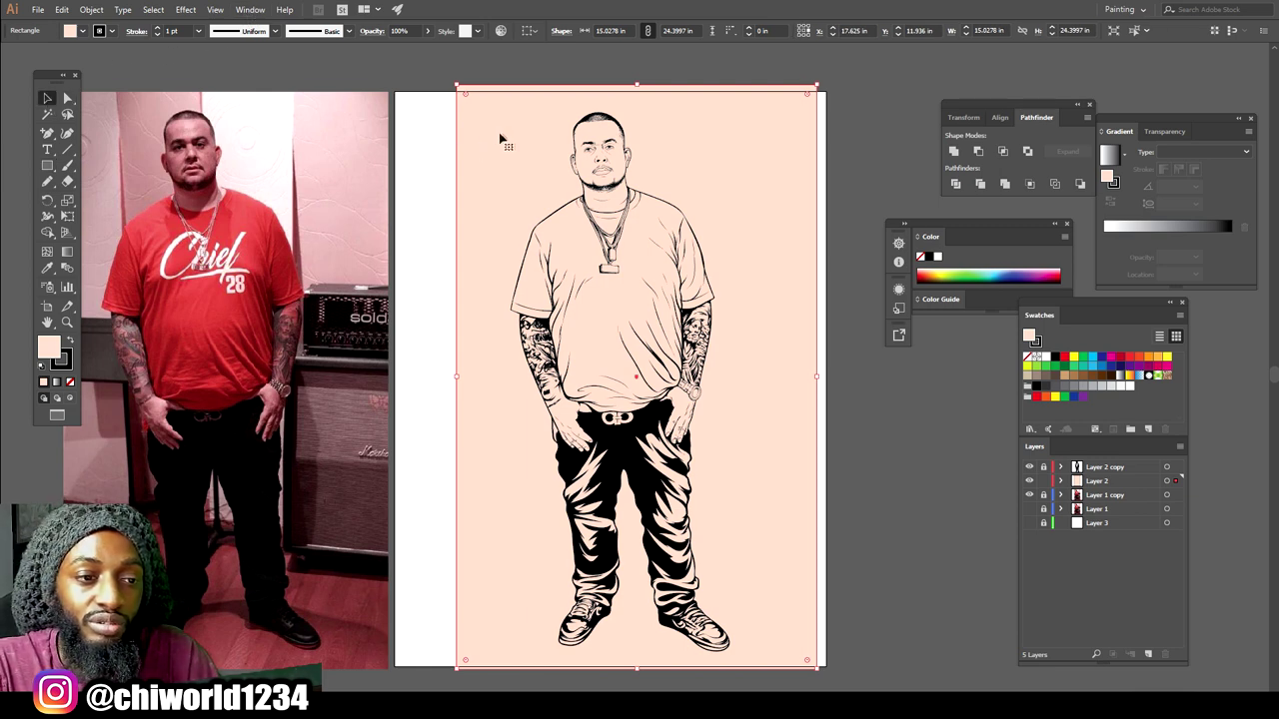
pyautogui.rightClick(715, 134)
pyautogui.moveTo(826, 341)
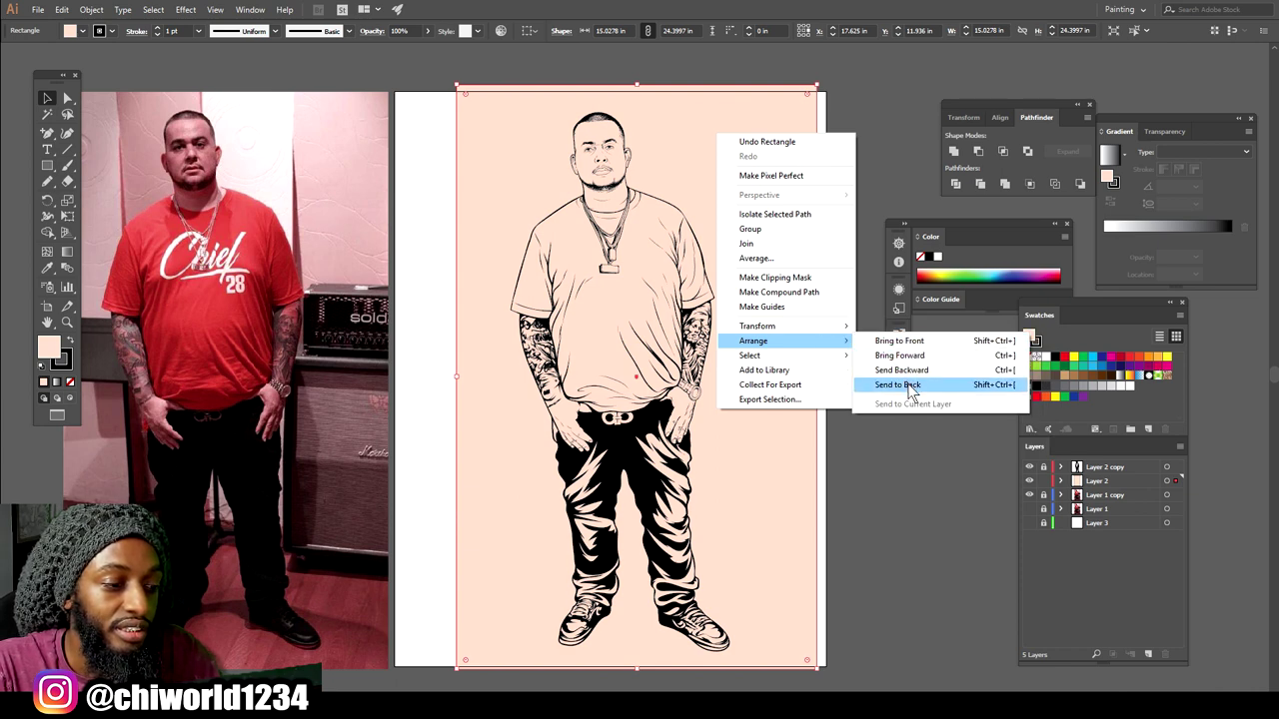
pyautogui.click(910, 388)
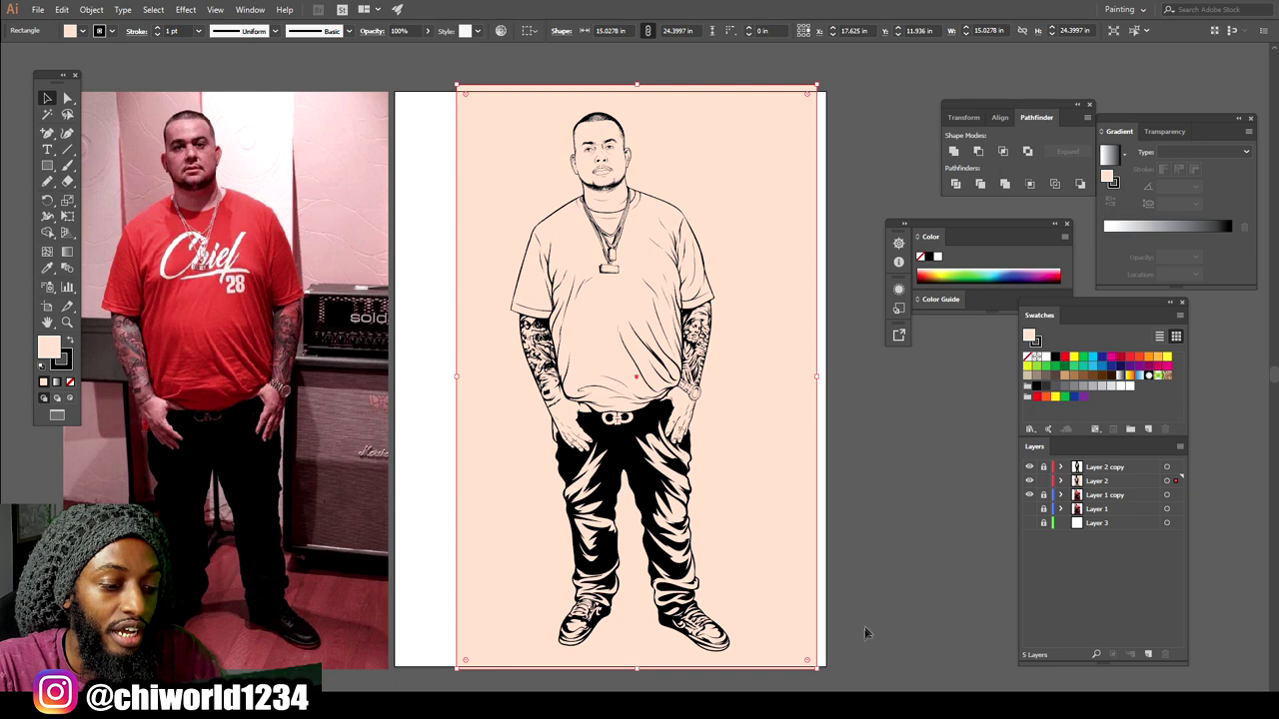
pyautogui.click(854, 666)
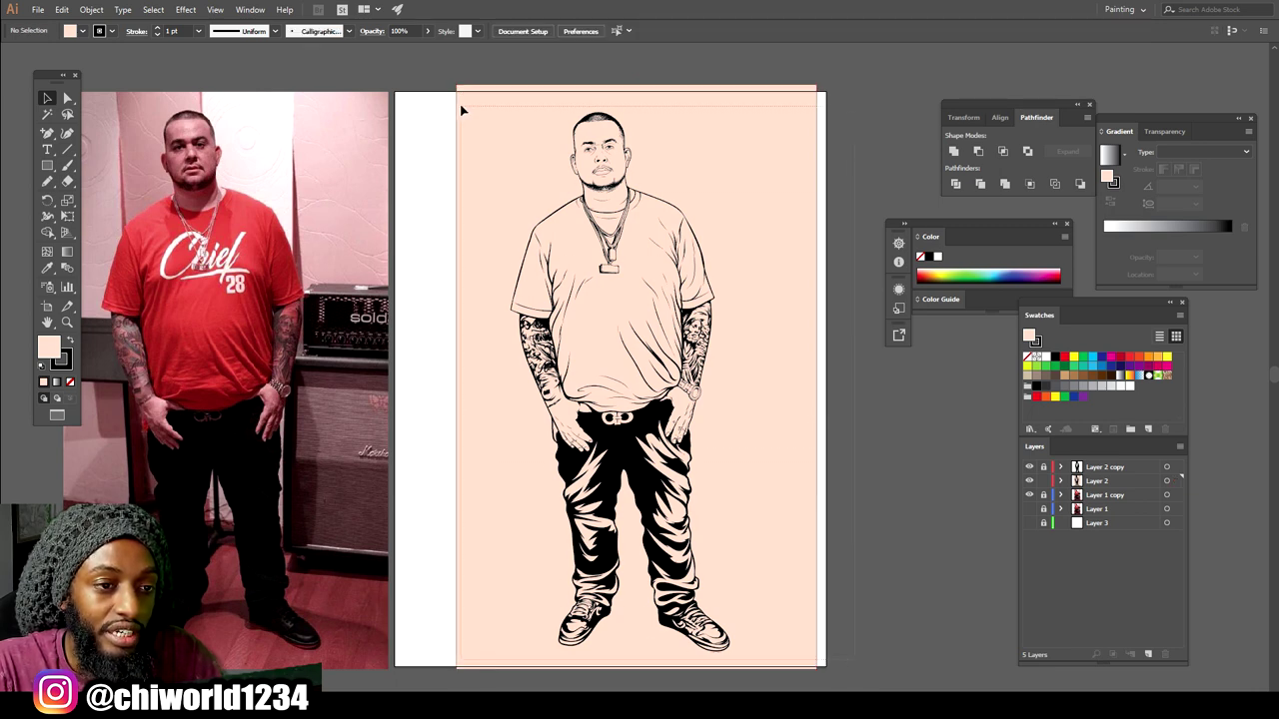
# Merge the Layer 2 line art with the peach rectangle, then isolate the group and delete the peach area outside the figure.
pyautogui.hotkey('ctrl', 'a')
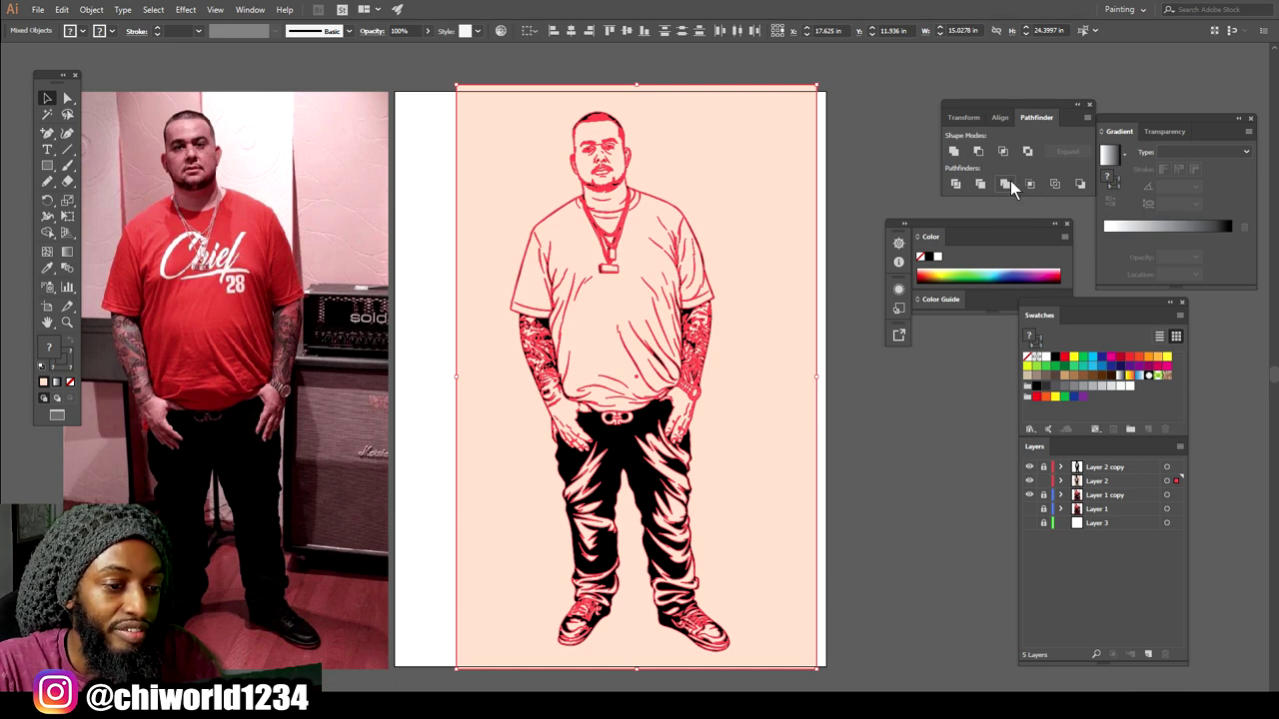
pyautogui.click(1010, 180)
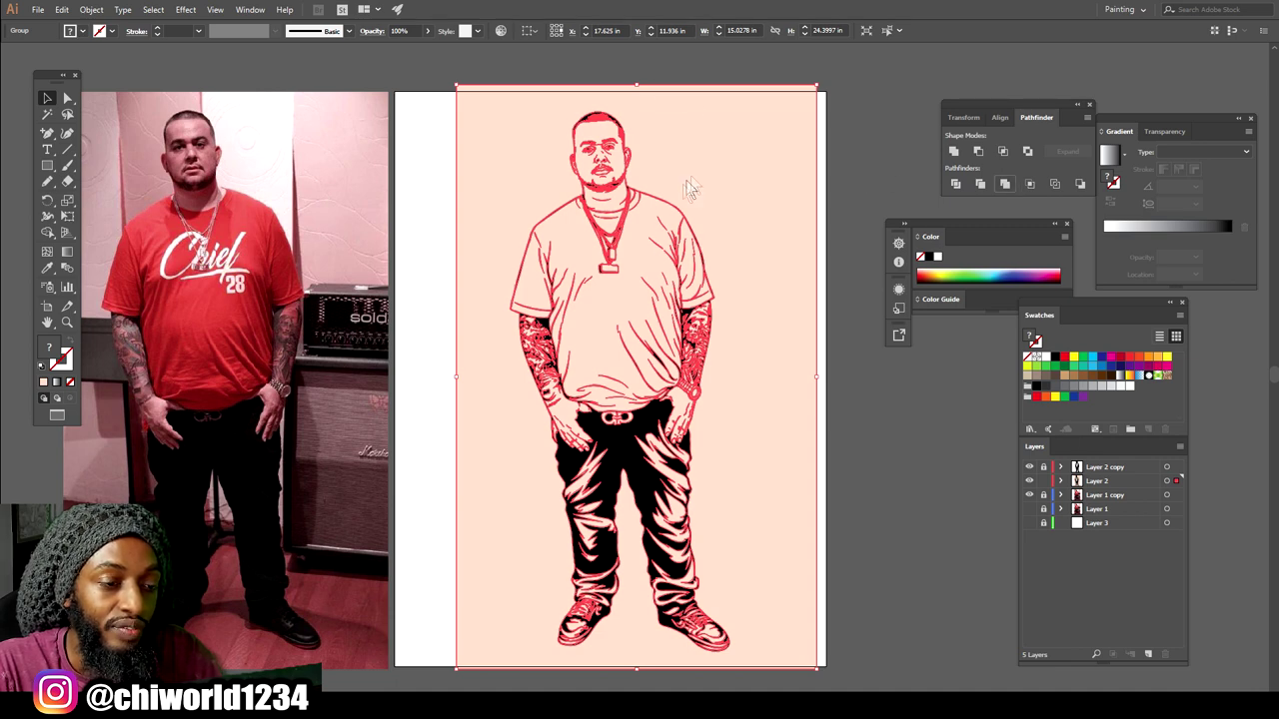
pyautogui.rightClick(710, 162)
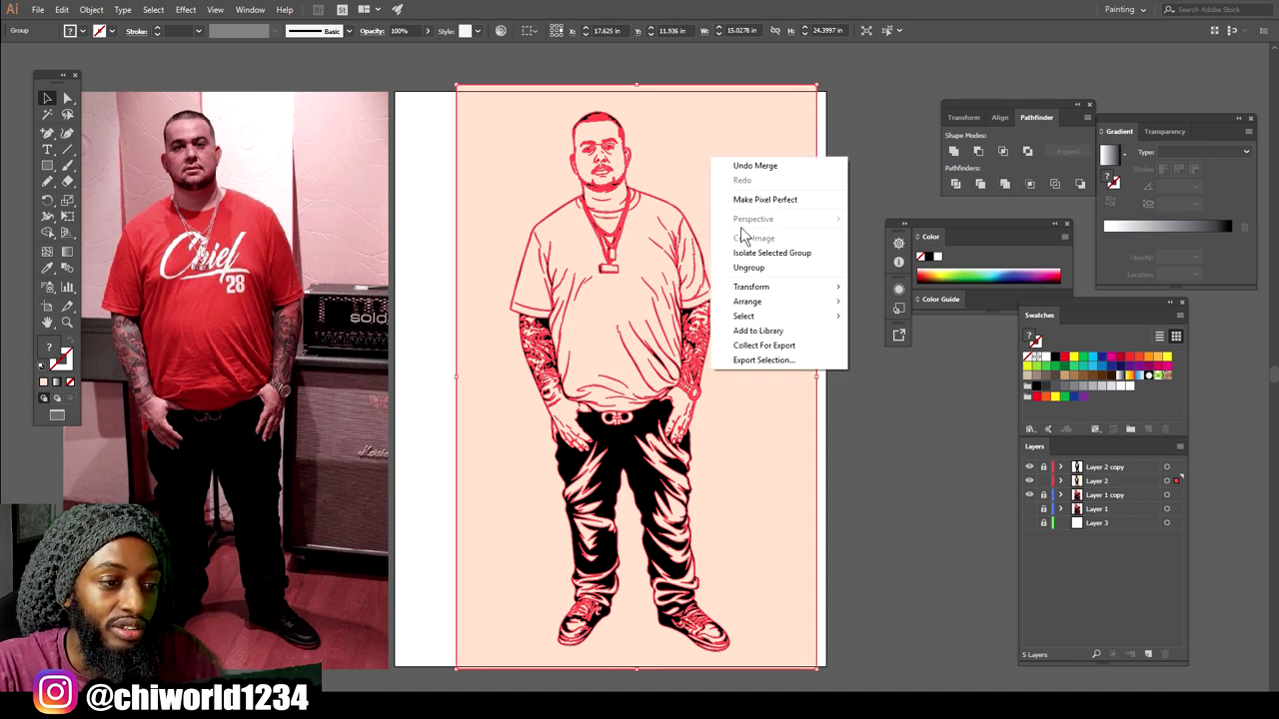
pyautogui.click(749, 253)
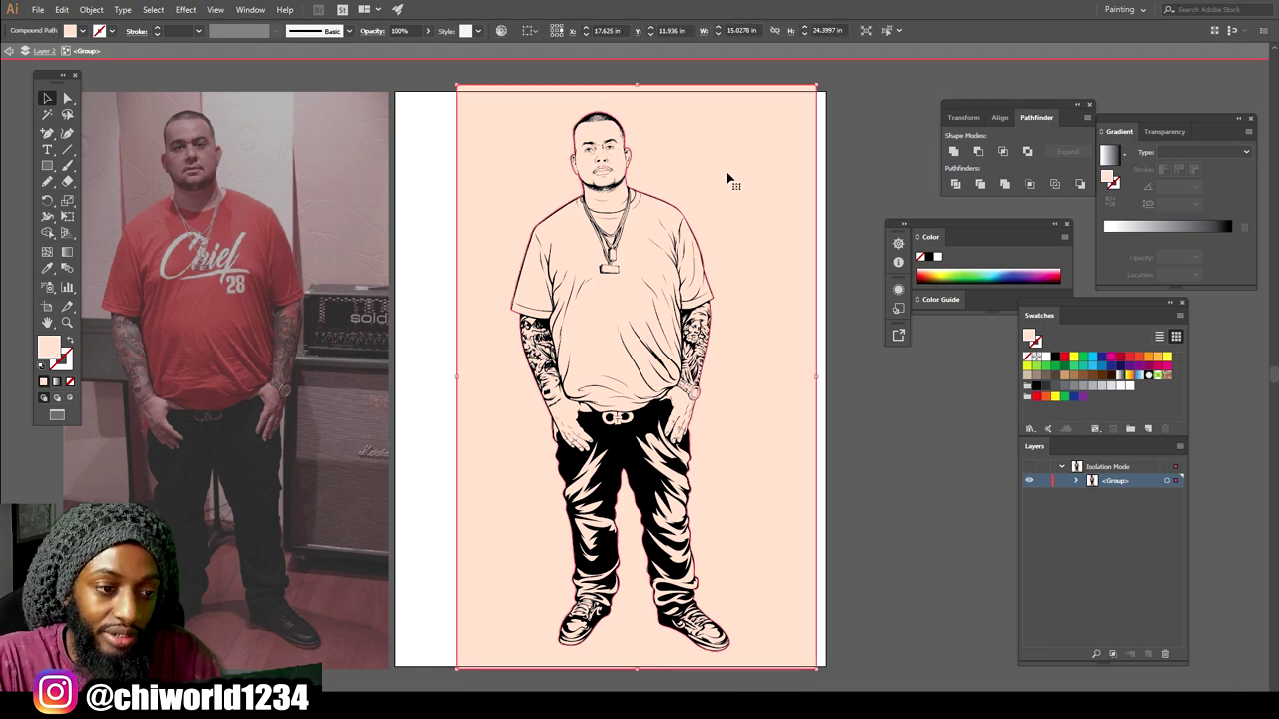
pyautogui.press('Delete')
# Fill the whites of both eyes with white.
pyautogui.hotkey('ctrl', '-')
pyautogui.hotkey('ctrl', '+')
pyautogui.hotkey('ctrl', '+')
pyautogui.hotkey('ctrl', '+')
pyautogui.hotkey('ctrl', '+')
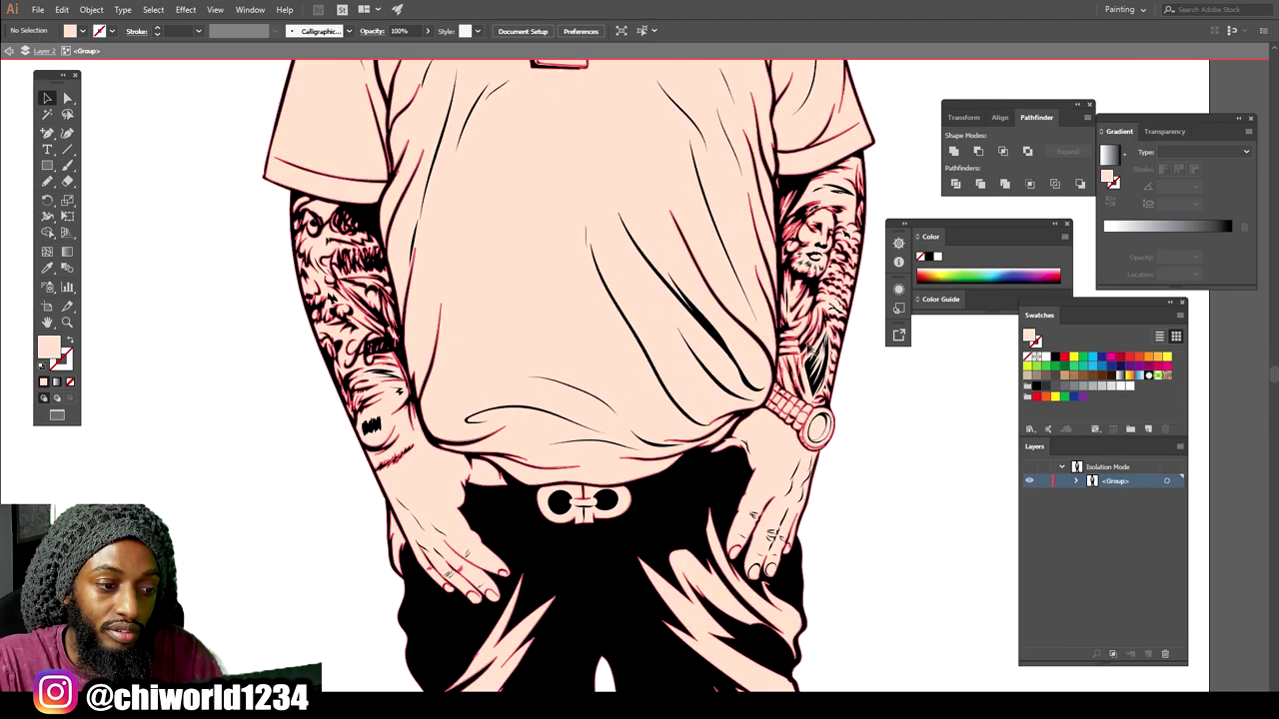
pyautogui.scroll(5, 799, 300)
pyautogui.scroll(5, 797, 315)
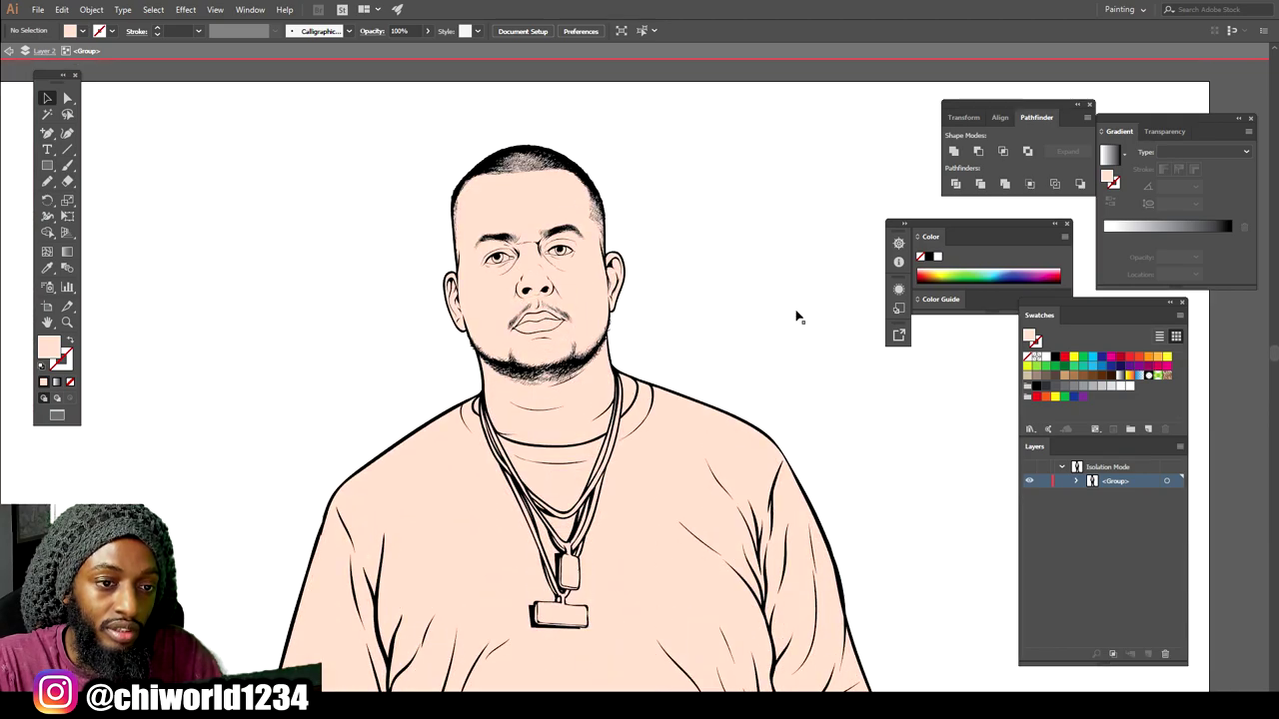
pyautogui.hotkey('ctrl', '+')
pyautogui.hotkey('ctrl', '+')
pyautogui.hscroll(-2, 791, 314)
pyautogui.hscroll(-3, 791, 315)
pyautogui.hotkey('ctrl', '+')
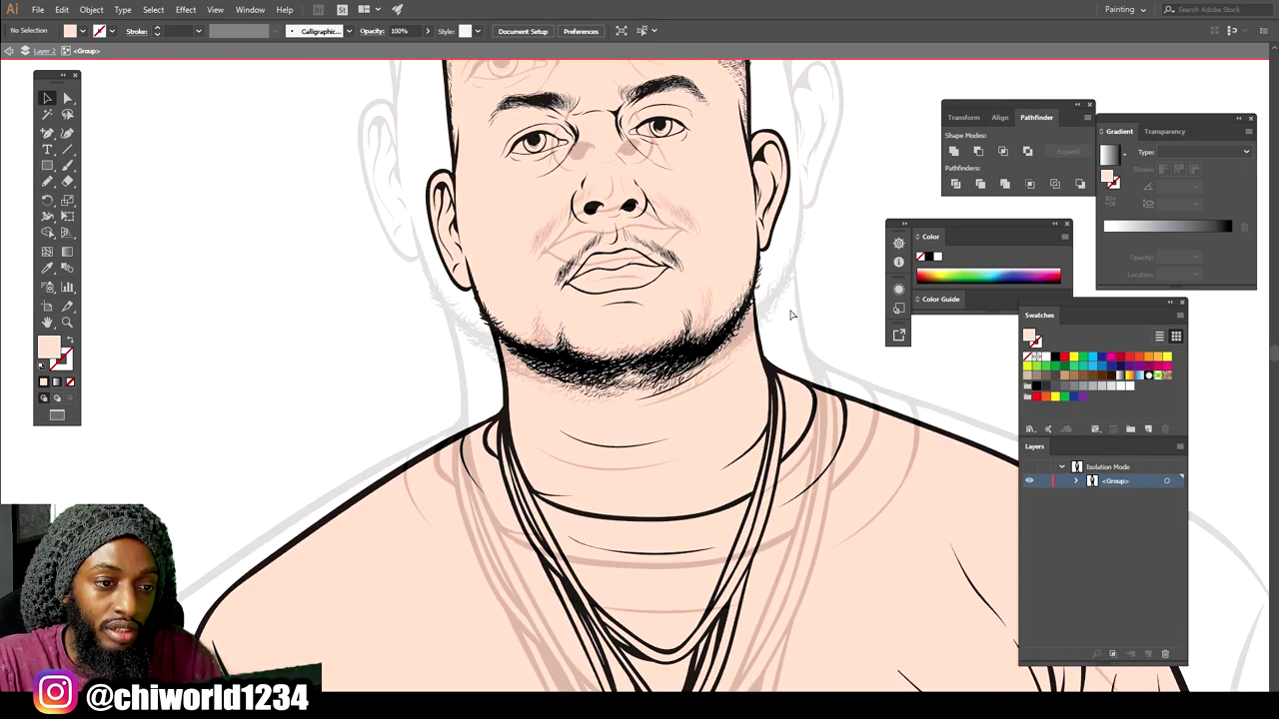
pyautogui.hotkey('ctrl', '+')
pyautogui.scroll(2, 791, 314)
pyautogui.hotkey('ctrl', '-')
pyautogui.scroll(2, 791, 310)
pyautogui.hotkey('ctrl', '+')
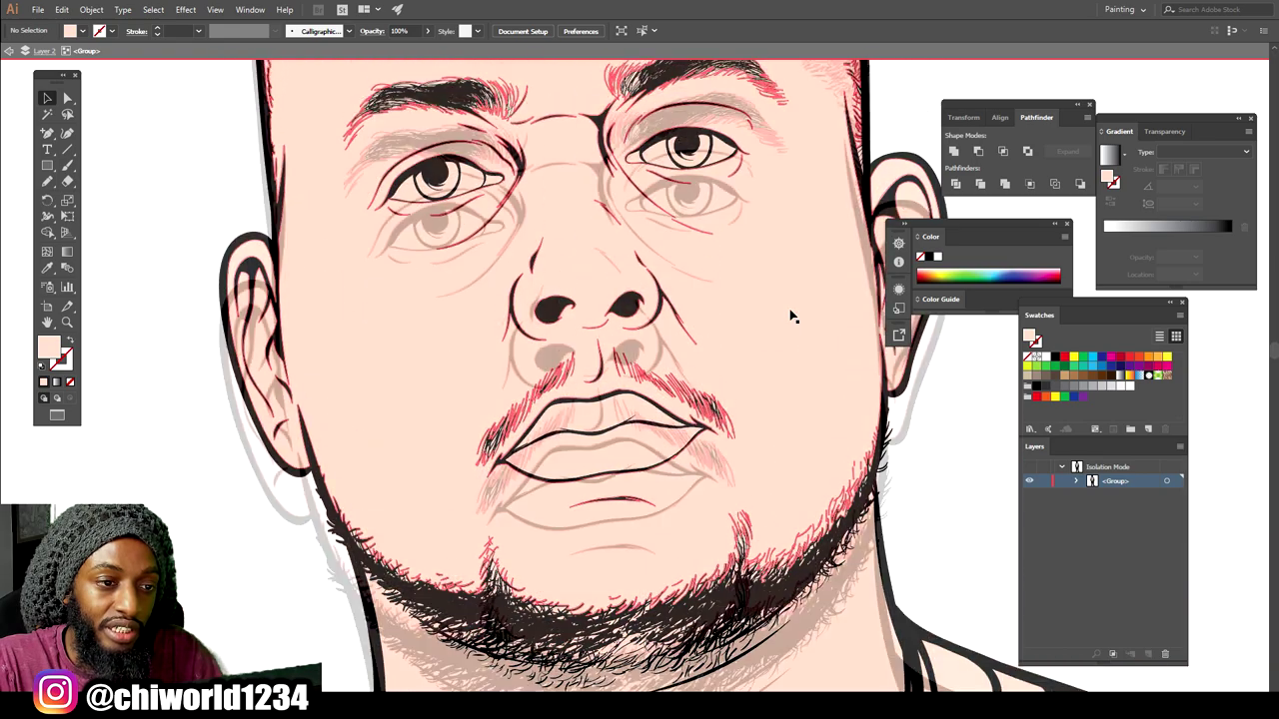
pyautogui.hotkey('ctrl', '+')
pyautogui.scroll(2, 774, 302)
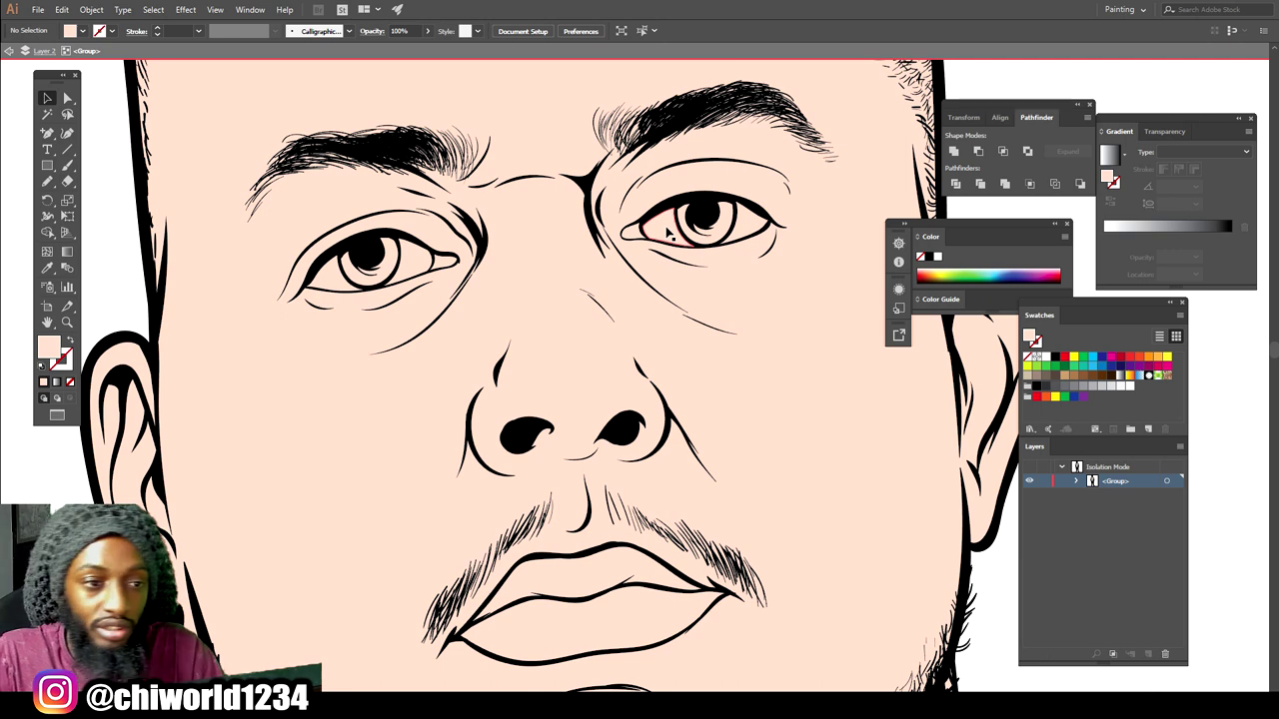
pyautogui.click(667, 232)
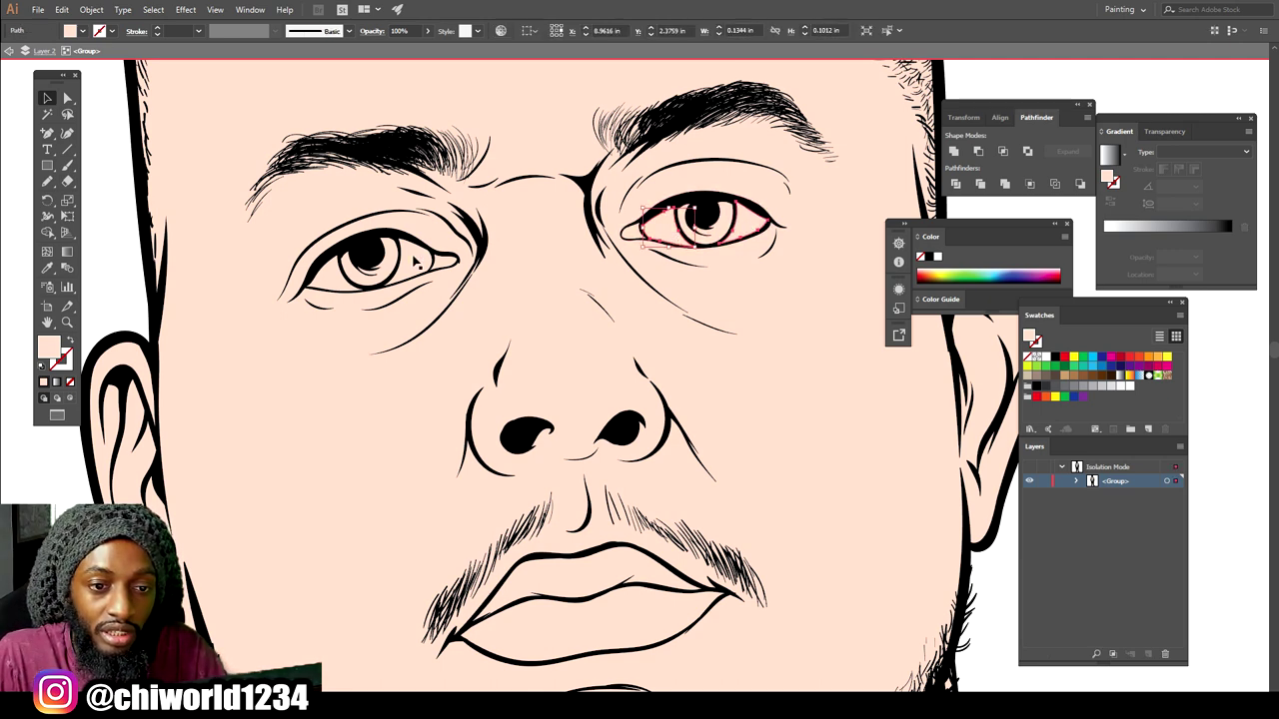
pyautogui.keyDown('shift'); pyautogui.click(336, 282); pyautogui.keyUp('shift')
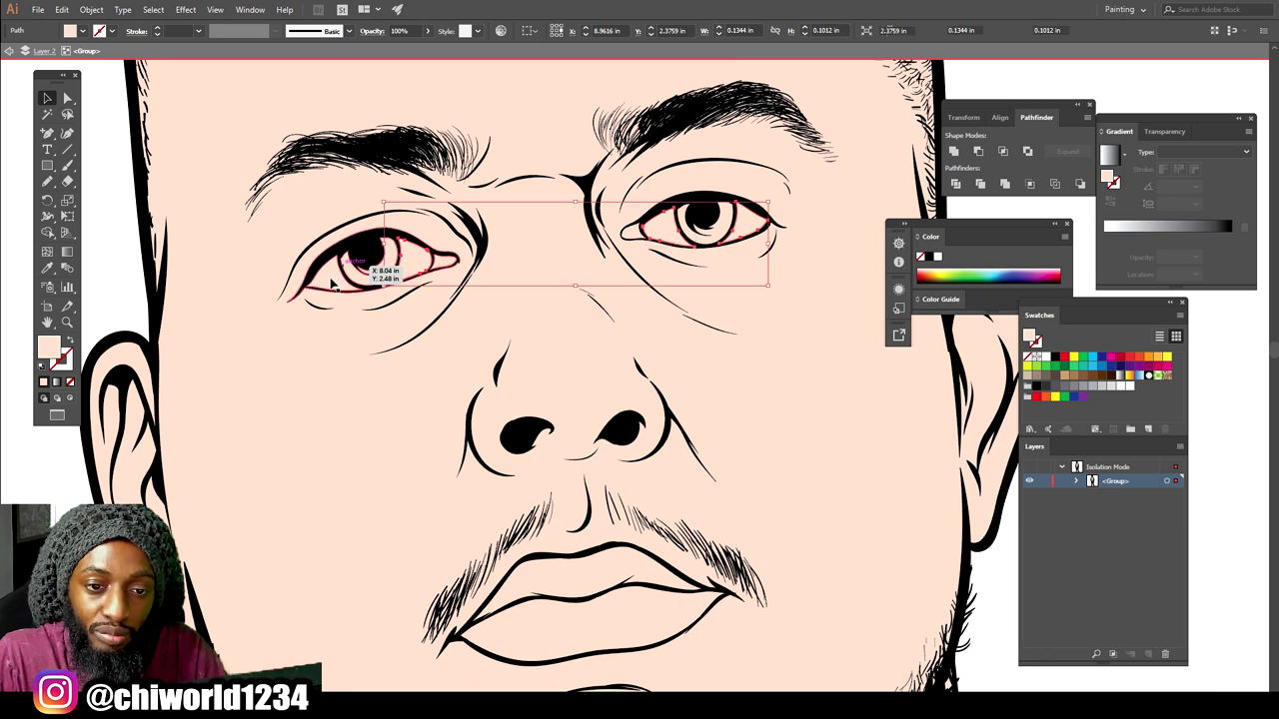
pyautogui.click(1130, 388)
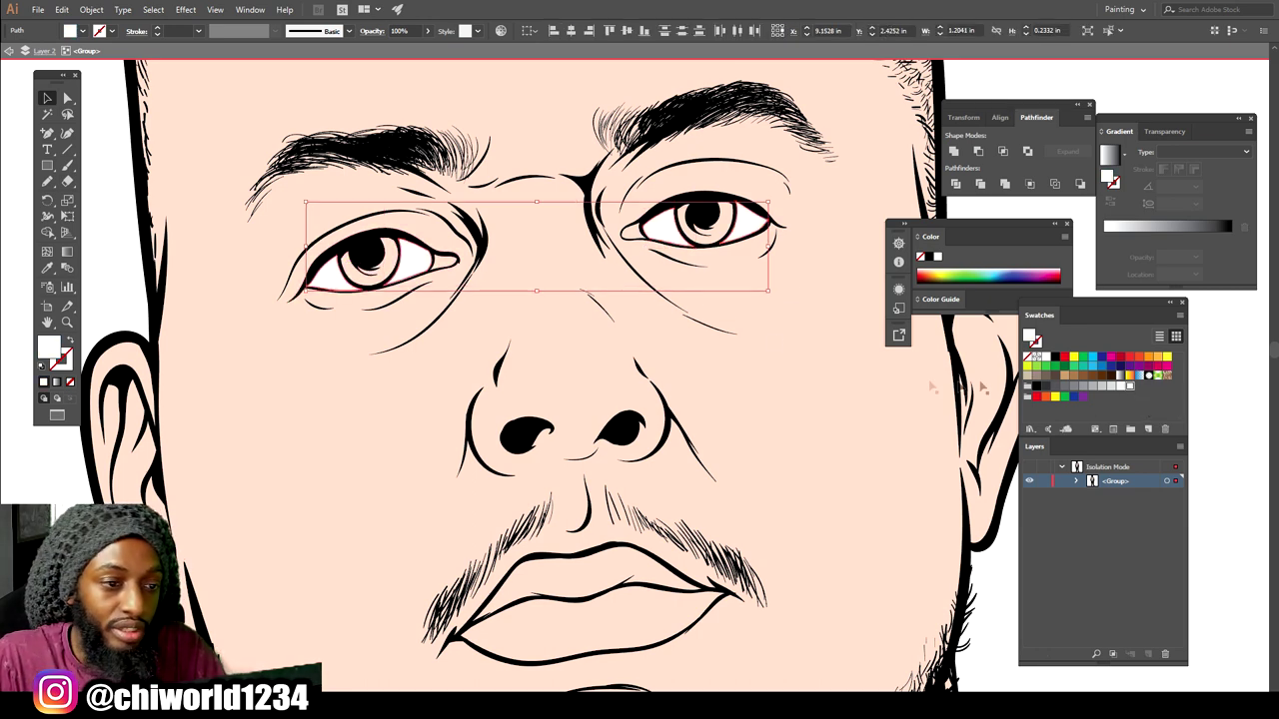
# Fill the irises of both eyes with the brown swatch C=35 M=60 Y=80 K=25 and clear the selection.
pyautogui.click(729, 234)
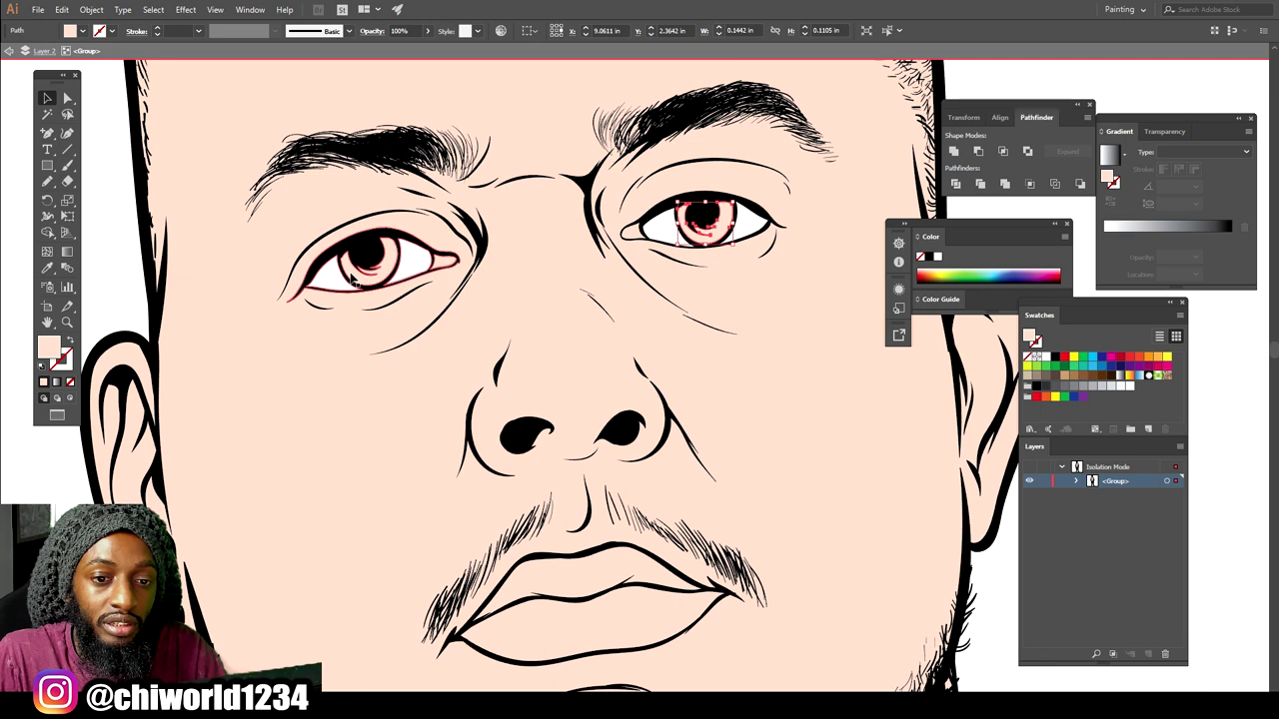
pyautogui.keyDown('shift'); pyautogui.click(351, 275); pyautogui.keyUp('shift')
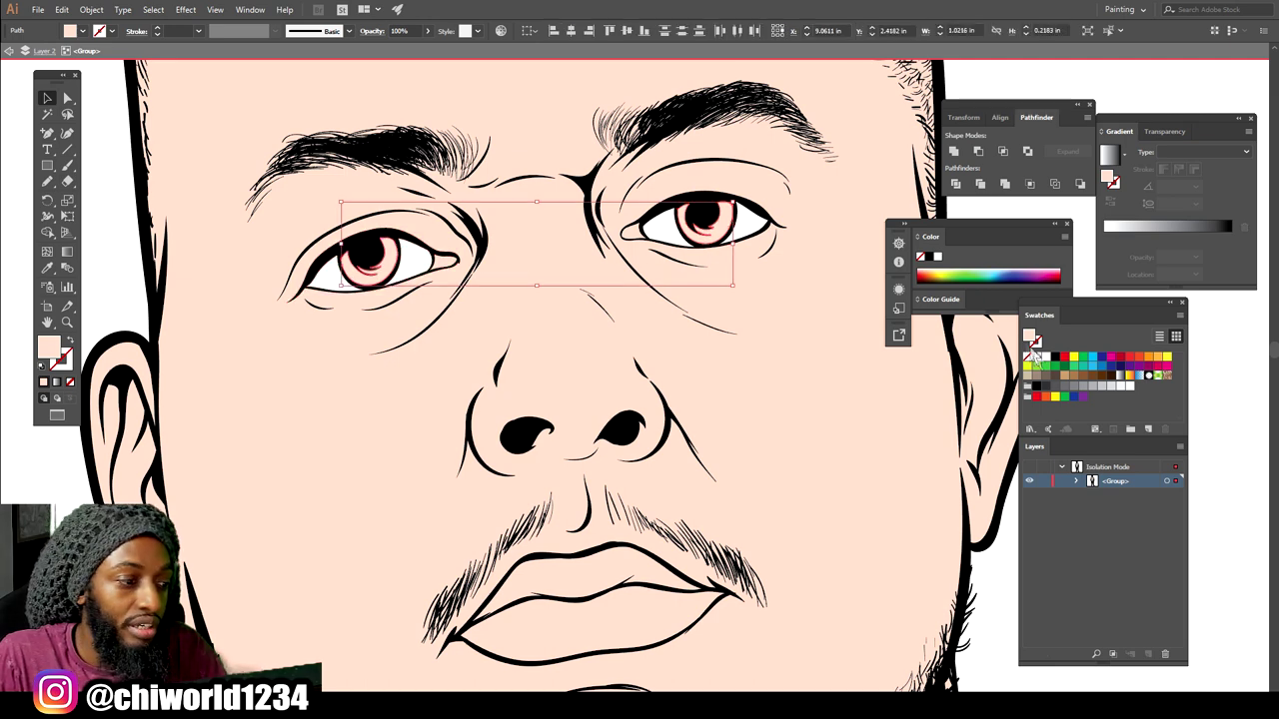
pyautogui.click(1085, 378)
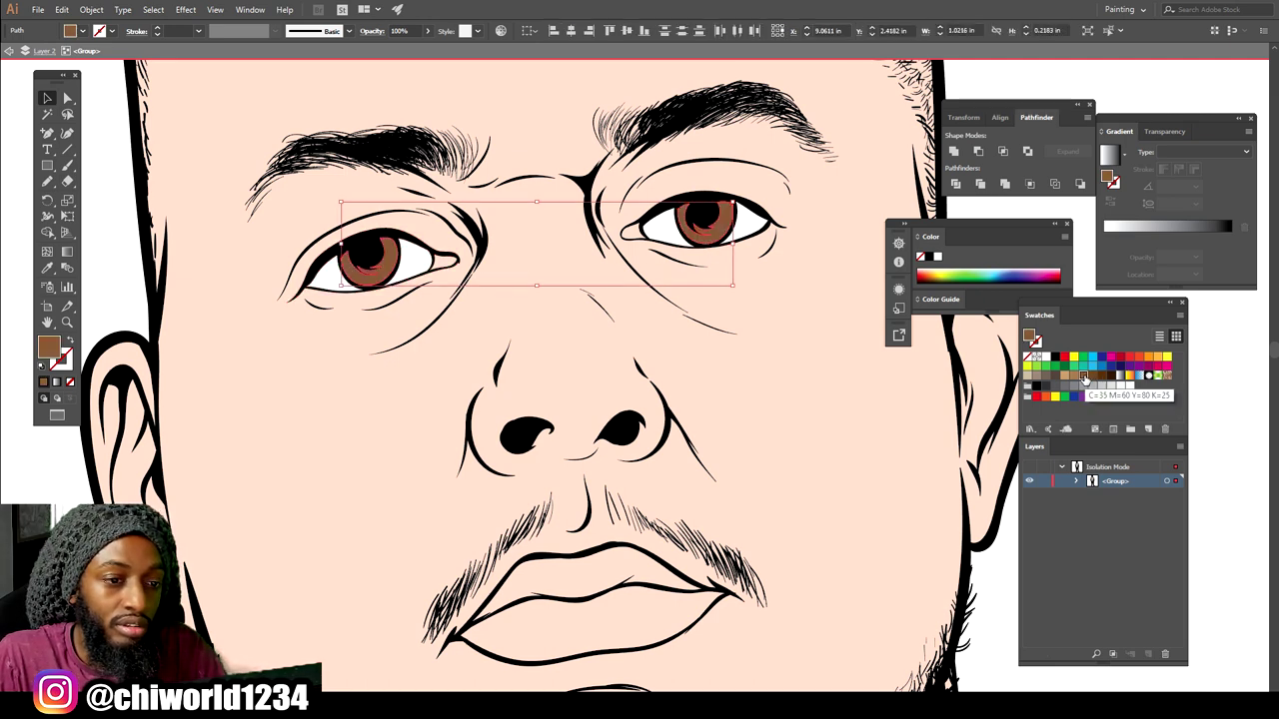
pyautogui.click(1211, 528)
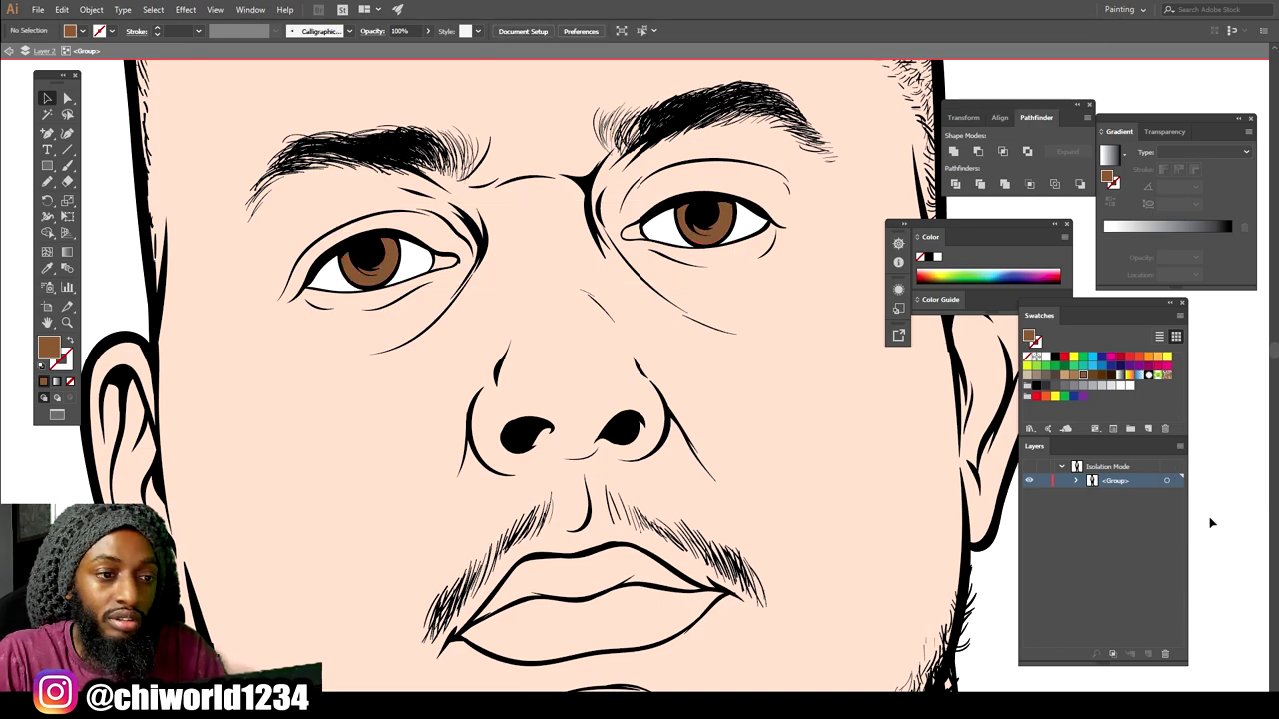
# Select the peach fold highlights on both trouser legs together.
pyautogui.scroll(-6, 956, 385)
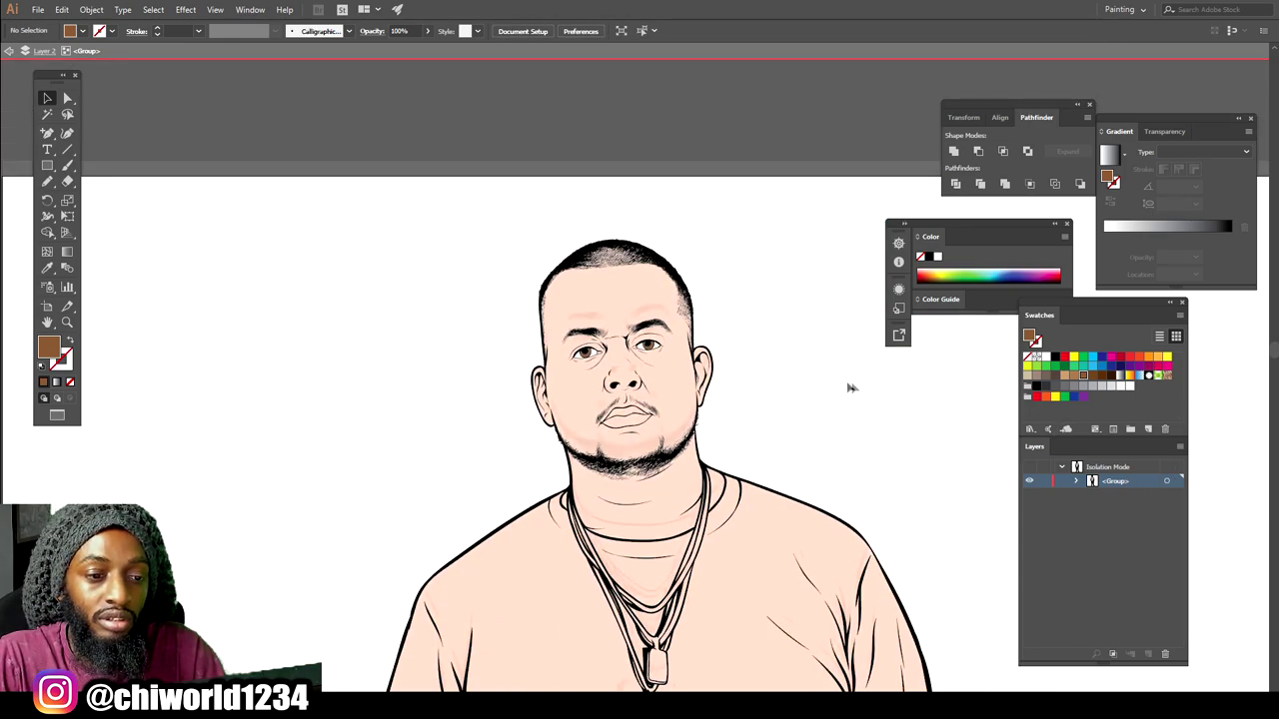
pyautogui.scroll(-4, 837, 382)
pyautogui.scroll(-4, 837, 382)
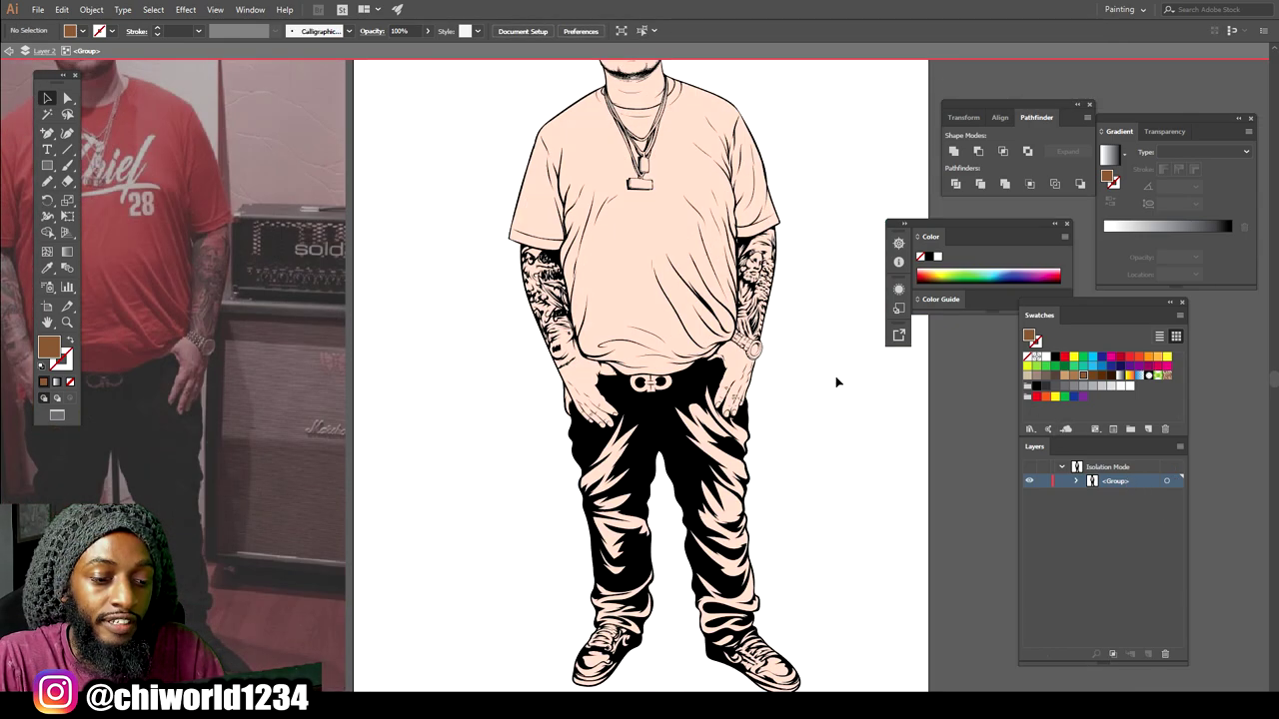
pyautogui.scroll(5, 837, 384)
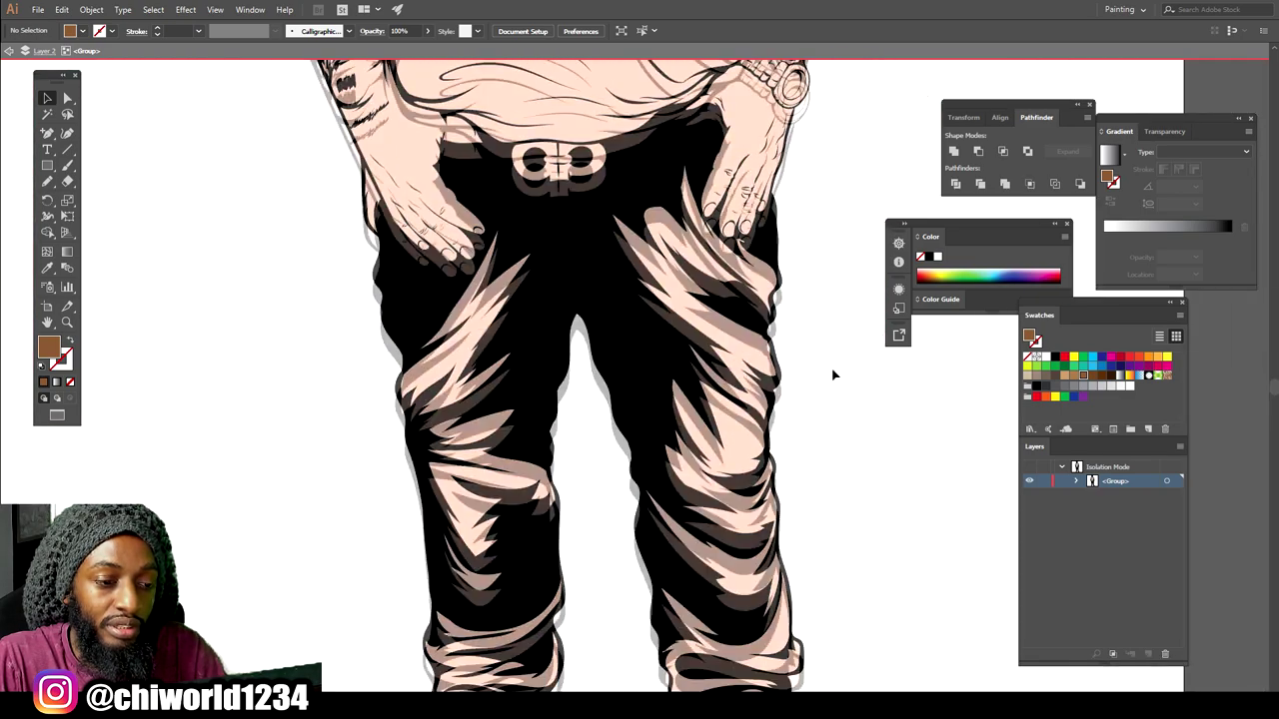
pyautogui.click(757, 178)
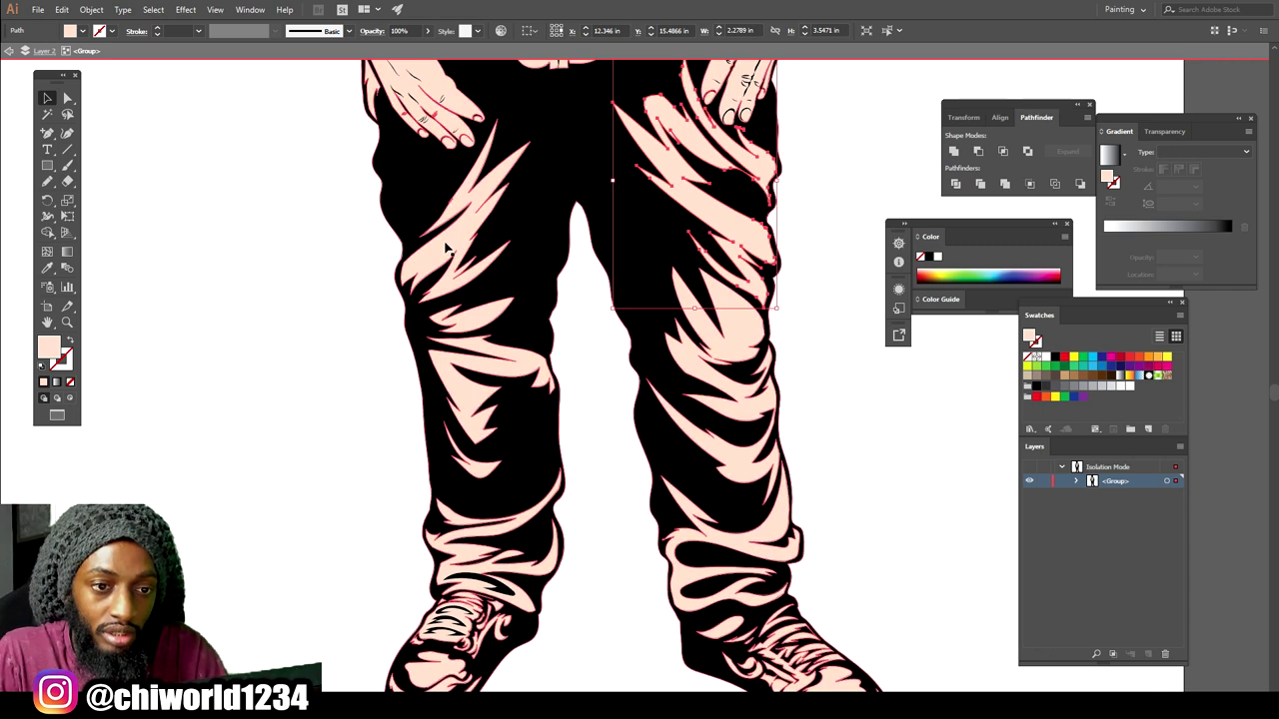
pyautogui.keyDown('shift'); pyautogui.click(508, 317); pyautogui.keyUp('shift')
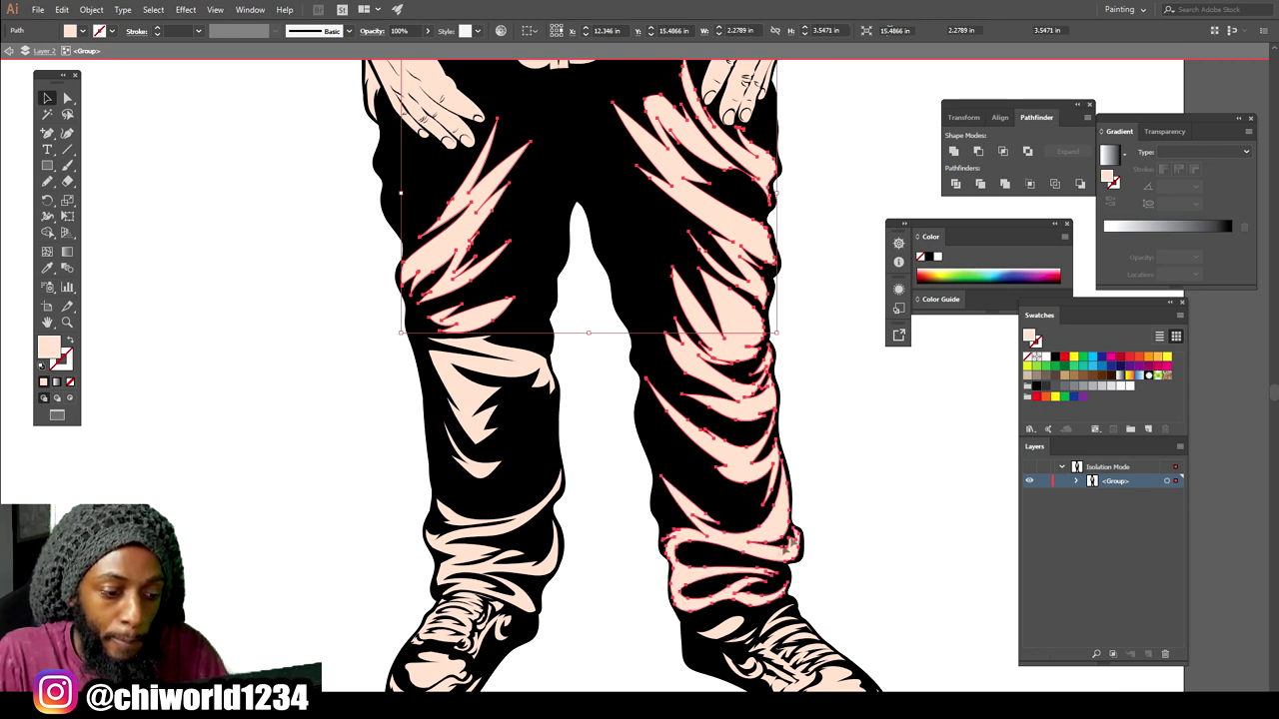
pyautogui.keyDown('shift'); pyautogui.click(789, 544); pyautogui.keyUp('shift')
pyautogui.keyDown('shift'); pyautogui.click(721, 632); pyautogui.keyUp('shift')
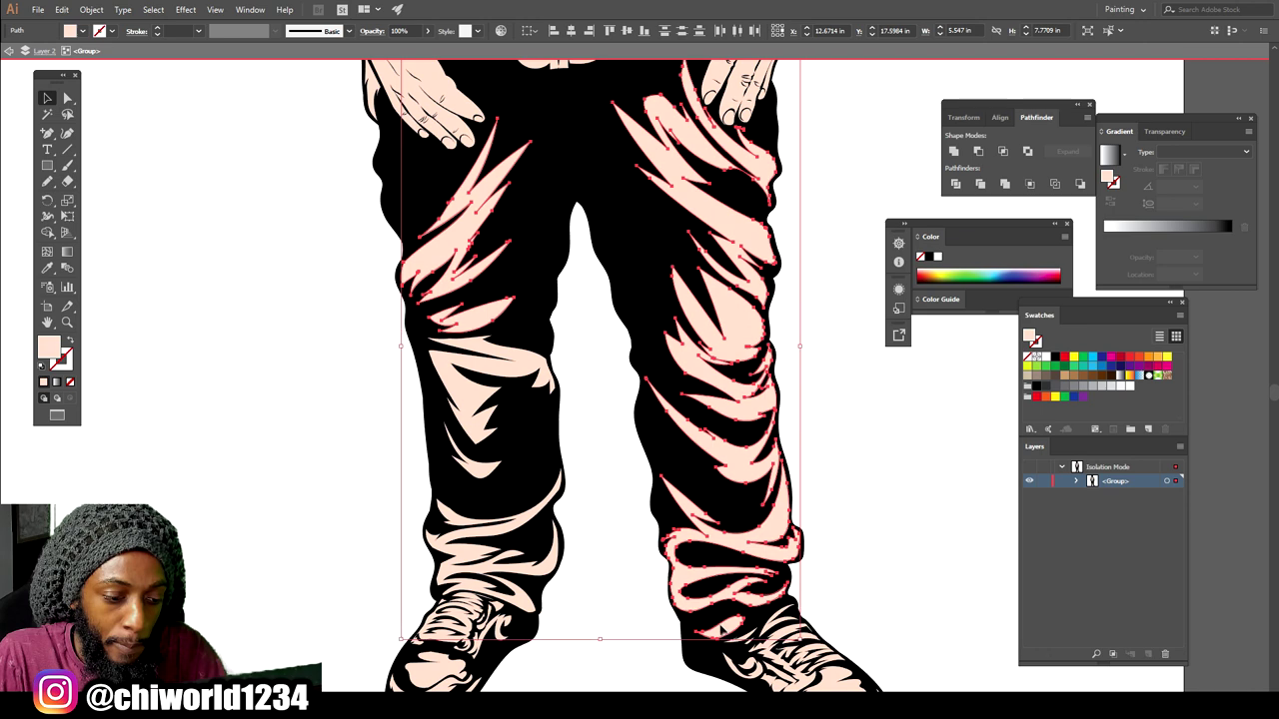
# Exit isolation mode and expand Layer 2 and its group to find where the black paths end and the peach paths begin.
pyautogui.doubleClick(841, 411)
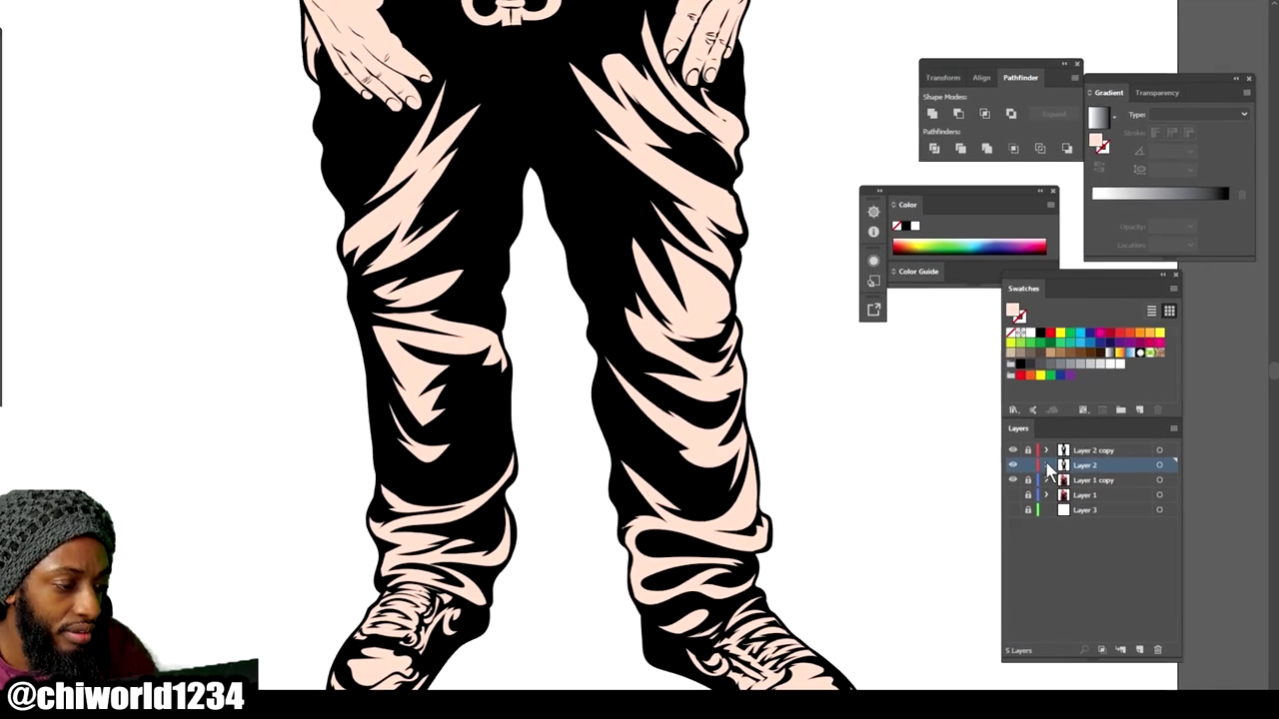
pyautogui.click(1030, 447)
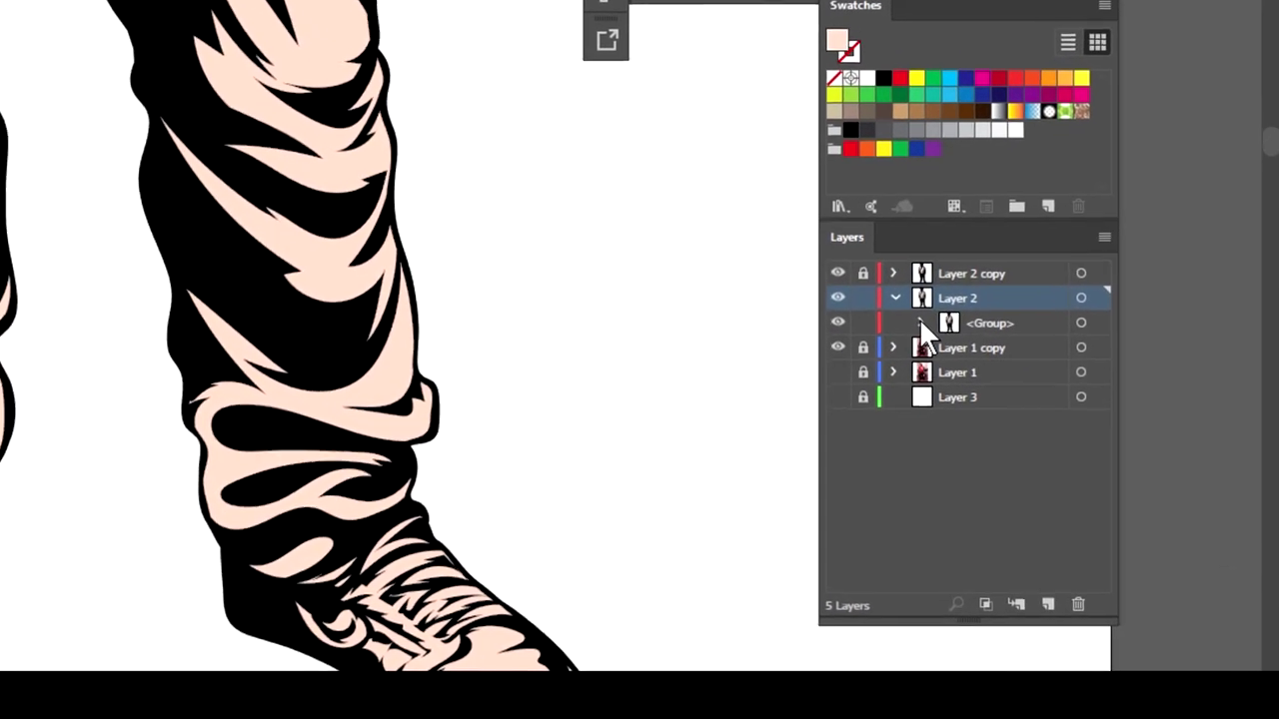
pyautogui.click(956, 362)
pyautogui.scroll(-3, 884, 311)
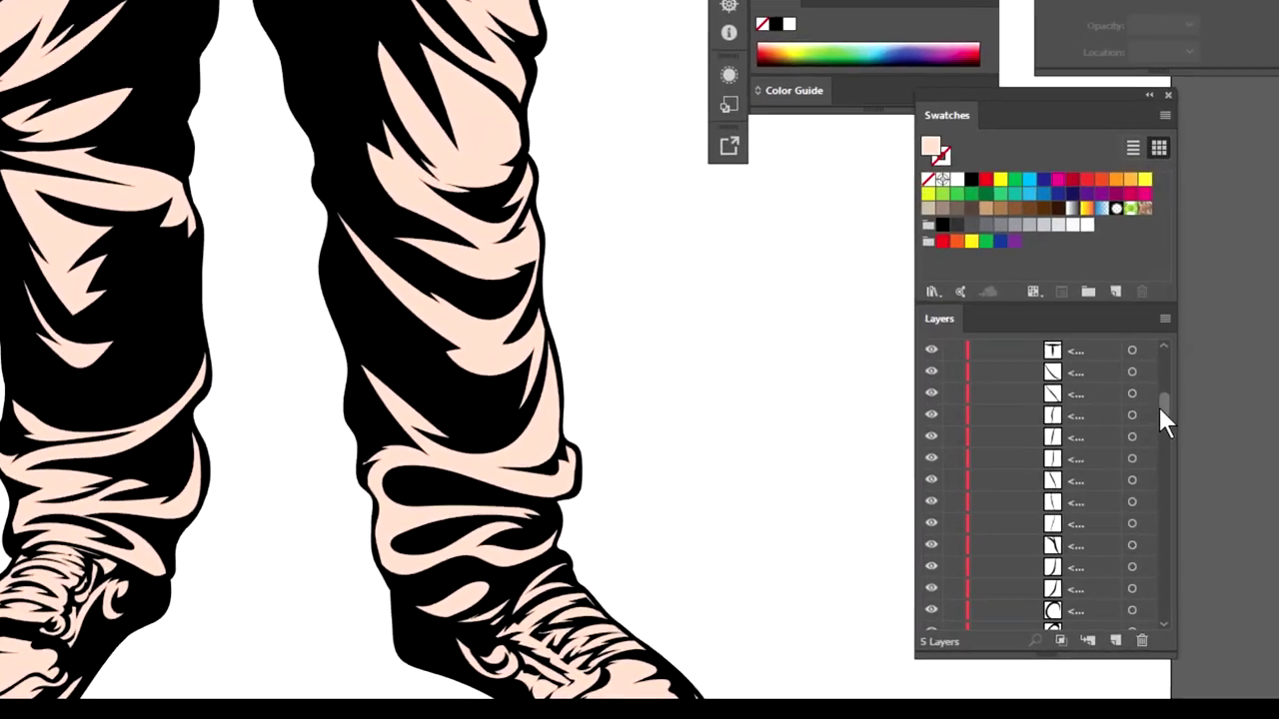
pyautogui.moveTo(1166, 427); pyautogui.dragTo(1163, 439)
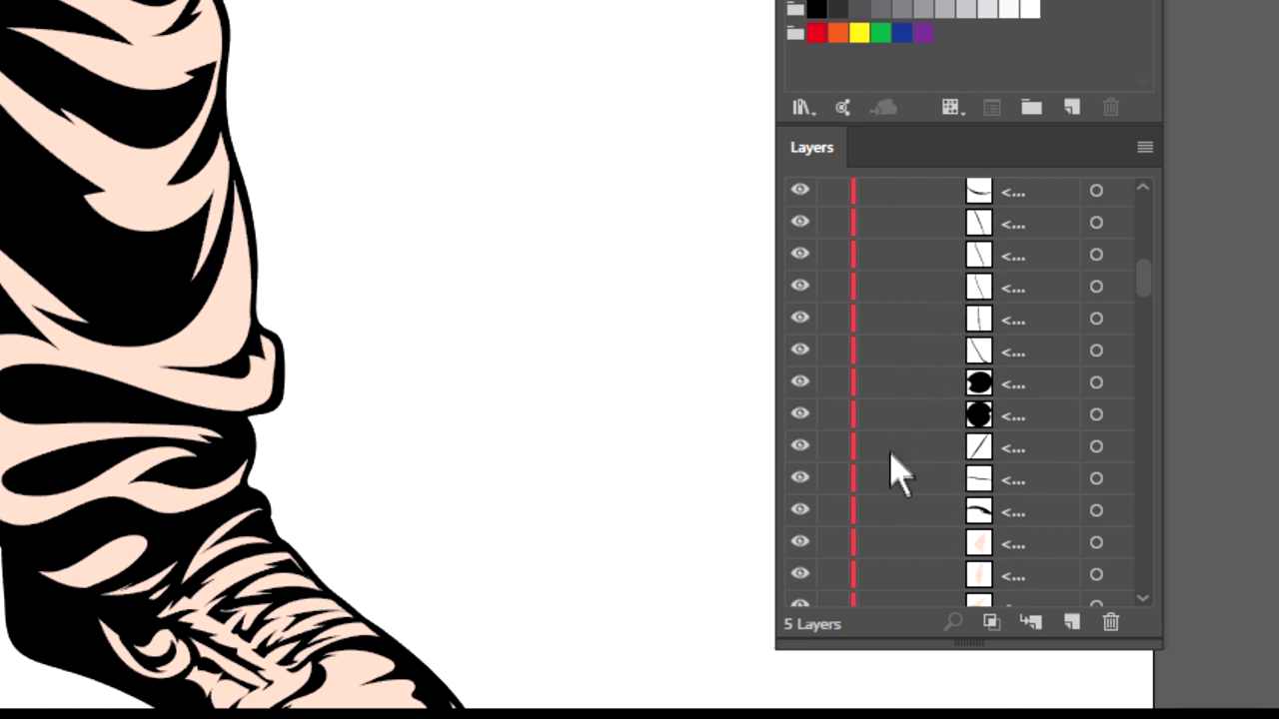
# Lock every black path inside Layer 2's group, keeping the layer and group themselves unlocked, and collapse the layer.
pyautogui.moveTo(827, 511); pyautogui.dragTo(829, 479)
pyautogui.moveTo(832, 207); pyautogui.dragTo(831, 145)
pyautogui.moveTo(832, 200); pyautogui.dragTo(841, 137)
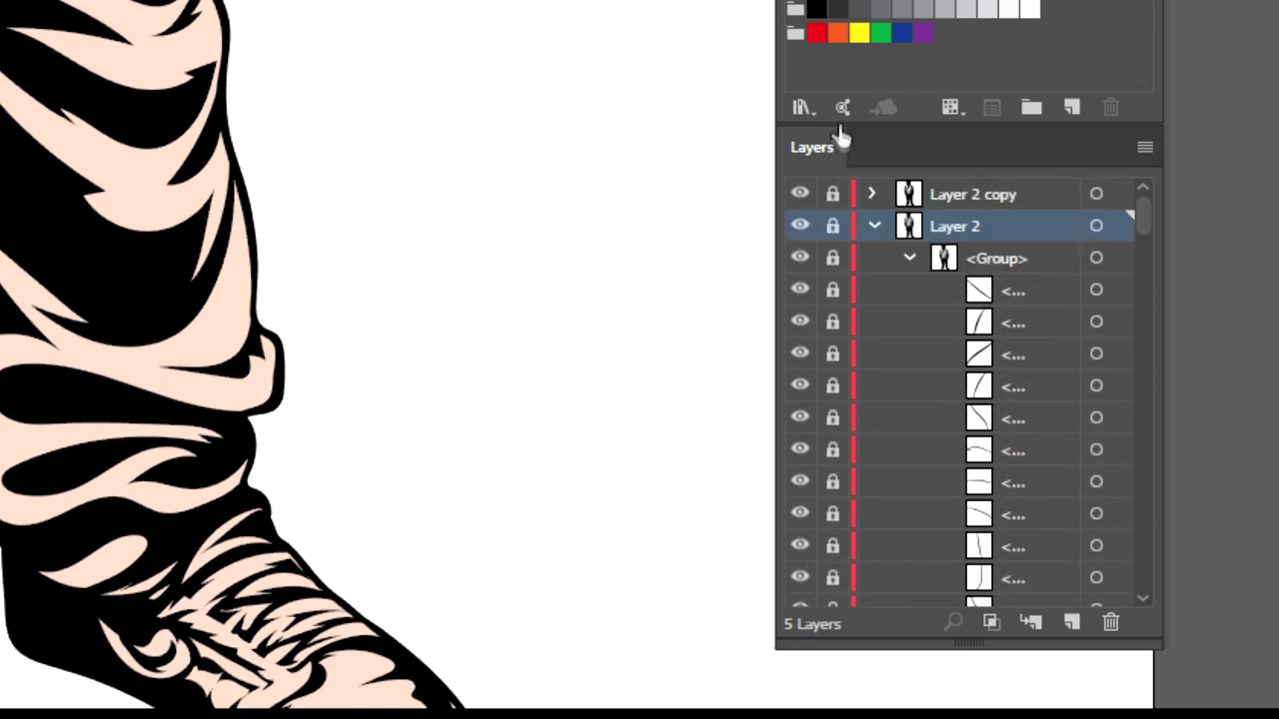
pyautogui.click(830, 228)
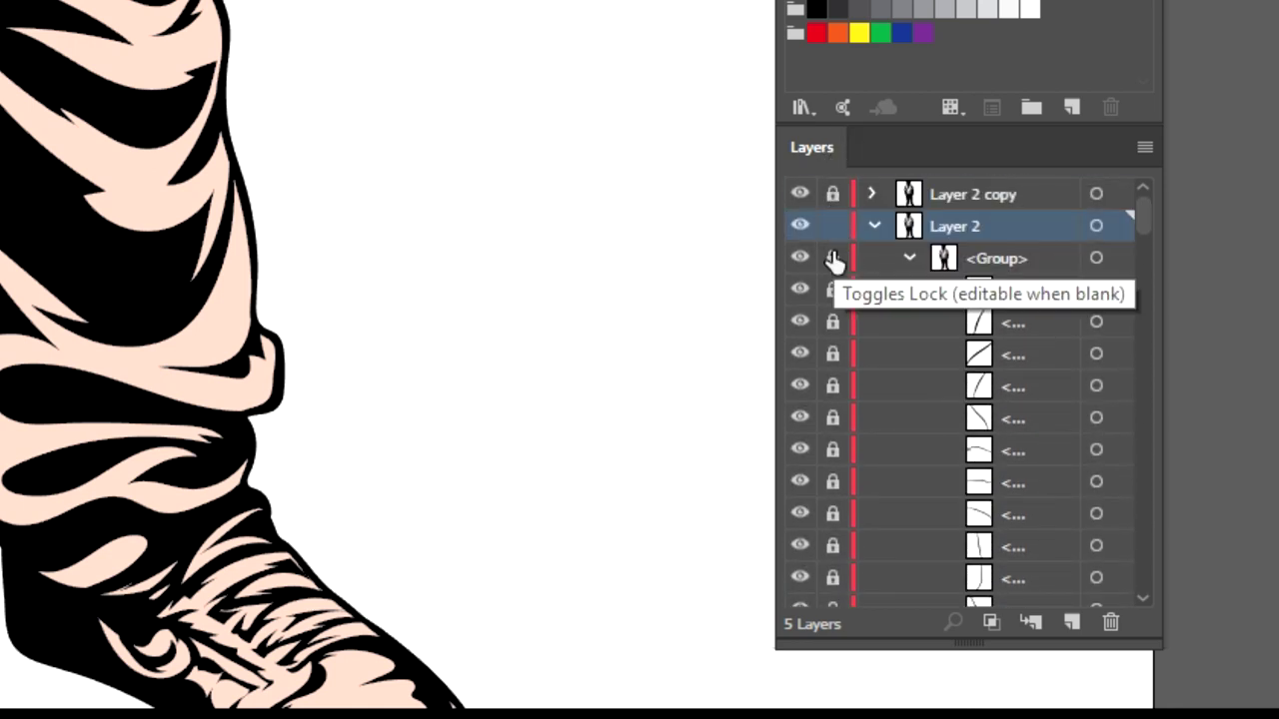
pyautogui.click(873, 227)
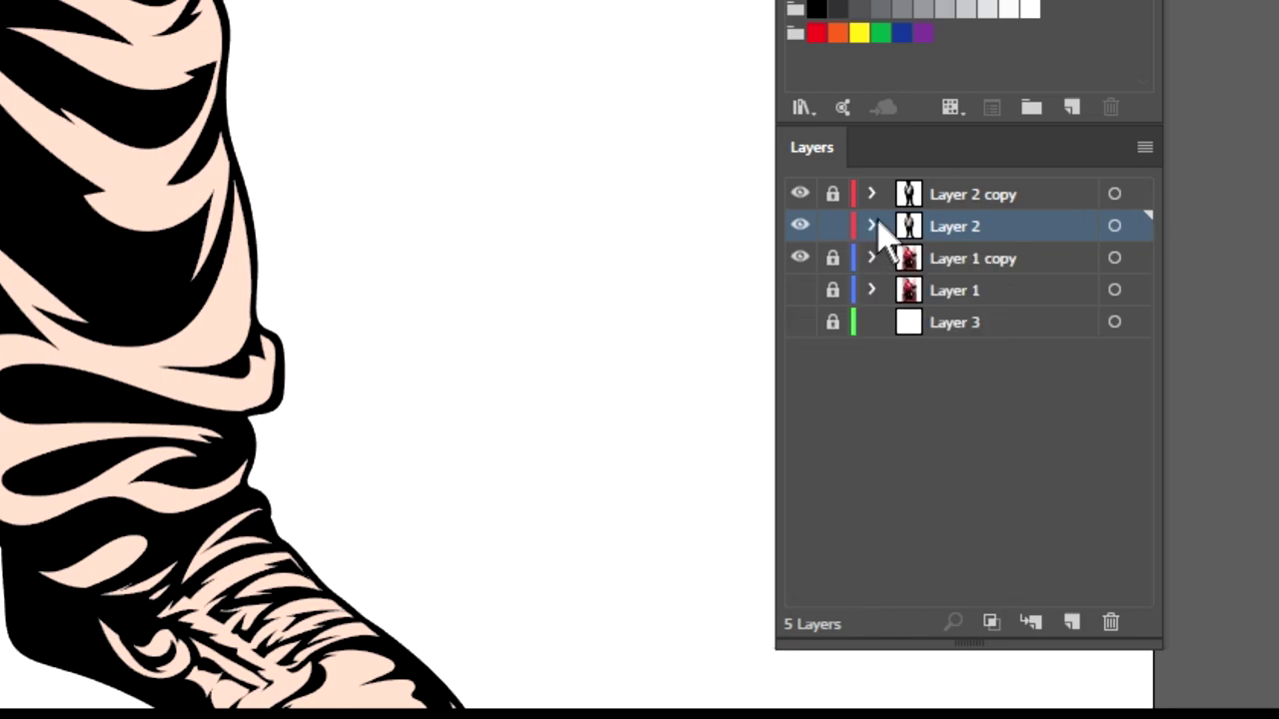
# Examine the peach shapes between the black folds at the trouser cuffs and on the shoes.
pyautogui.scroll(-5, 649, 235)
pyautogui.scroll(1, 150, 145)
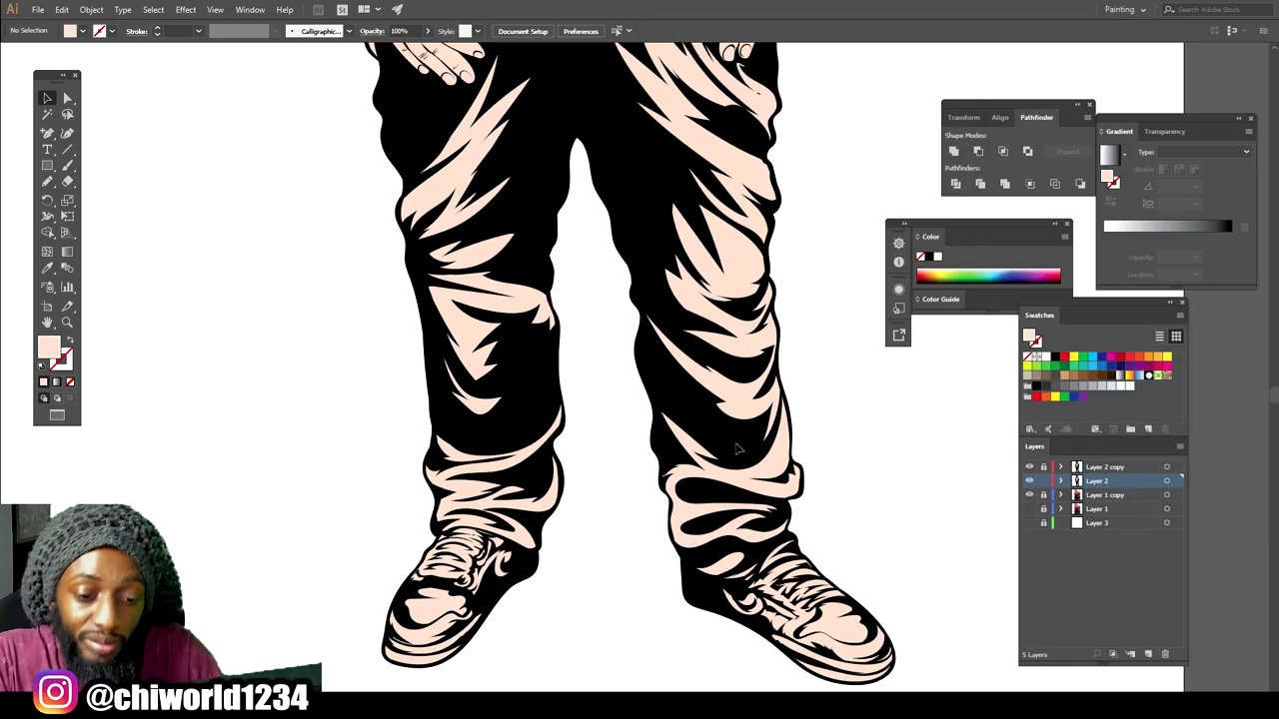
pyautogui.scroll(-3, 137, 148)
pyautogui.scroll(3, 613, 456)
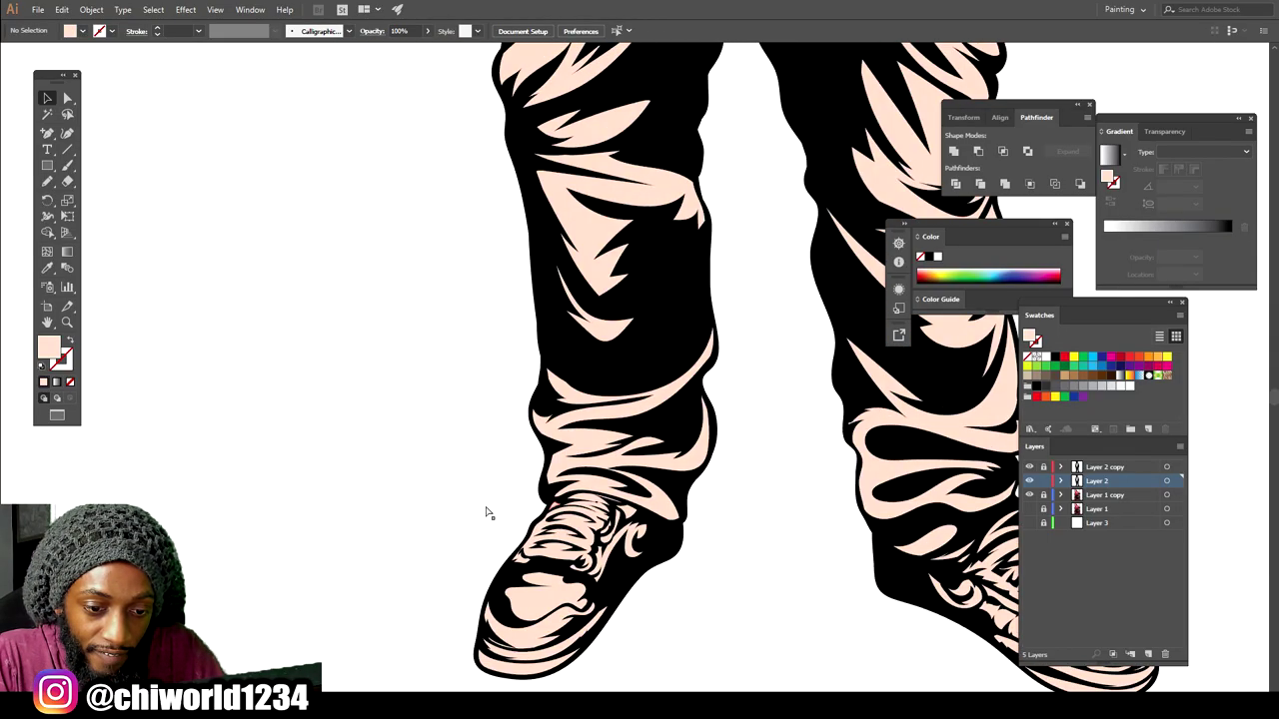
pyautogui.scroll(1, 513, 568)
pyautogui.scroll(3, 436, 543)
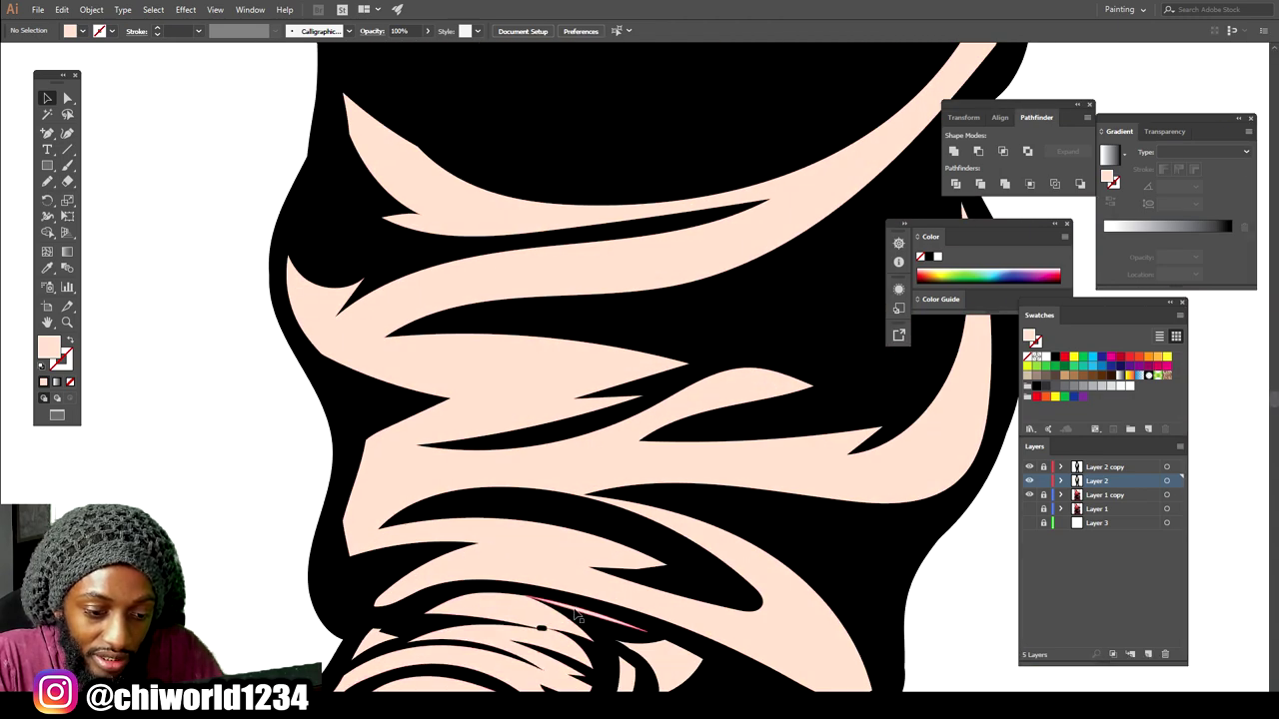
pyautogui.scroll(-4, 492, 612)
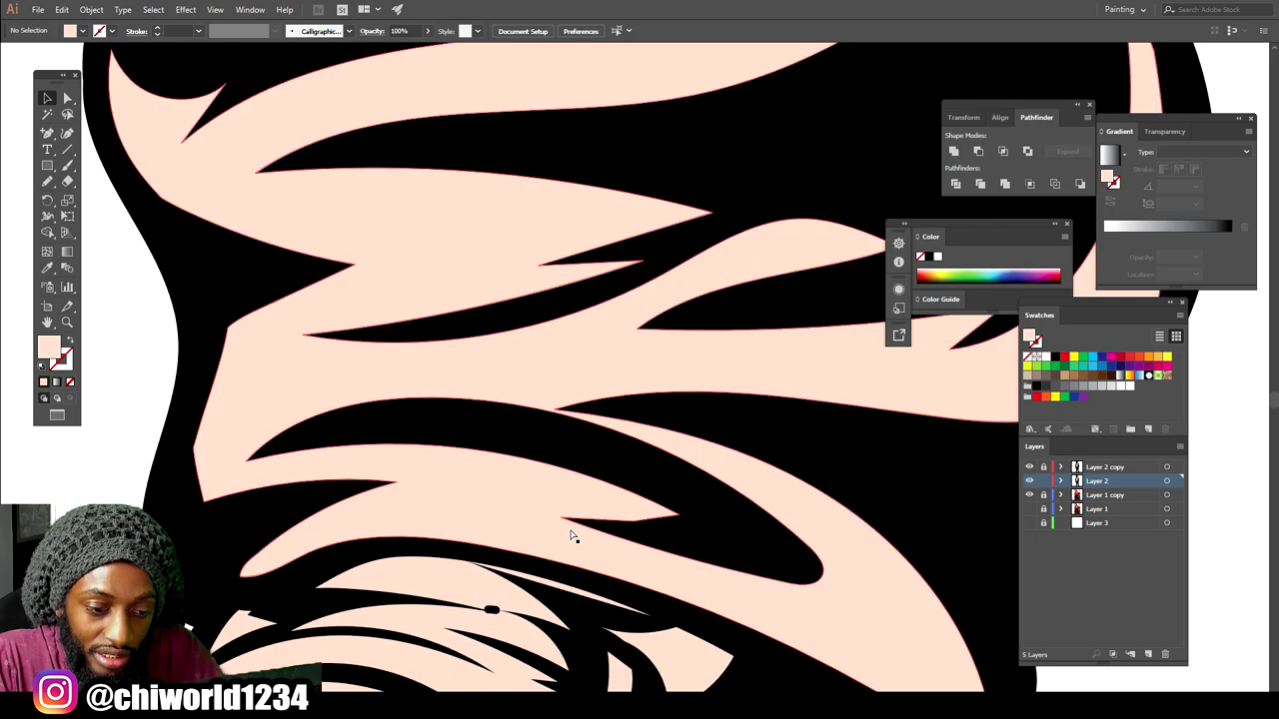
pyautogui.scroll(-5, 571, 537)
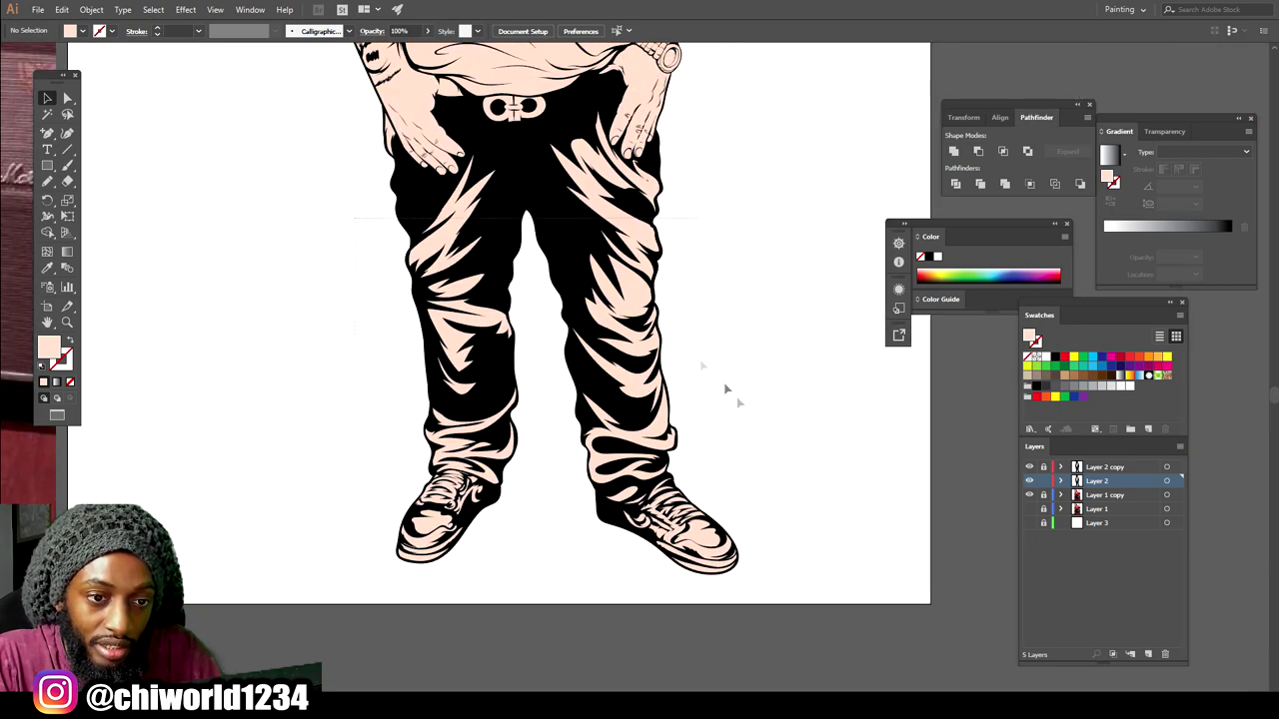
# Select the figure's group on Layer 2 and isolate it for editing.
pyautogui.moveTo(818, 617); pyautogui.dragTo(821, 623)
pyautogui.hotkey('ctrl', '=')
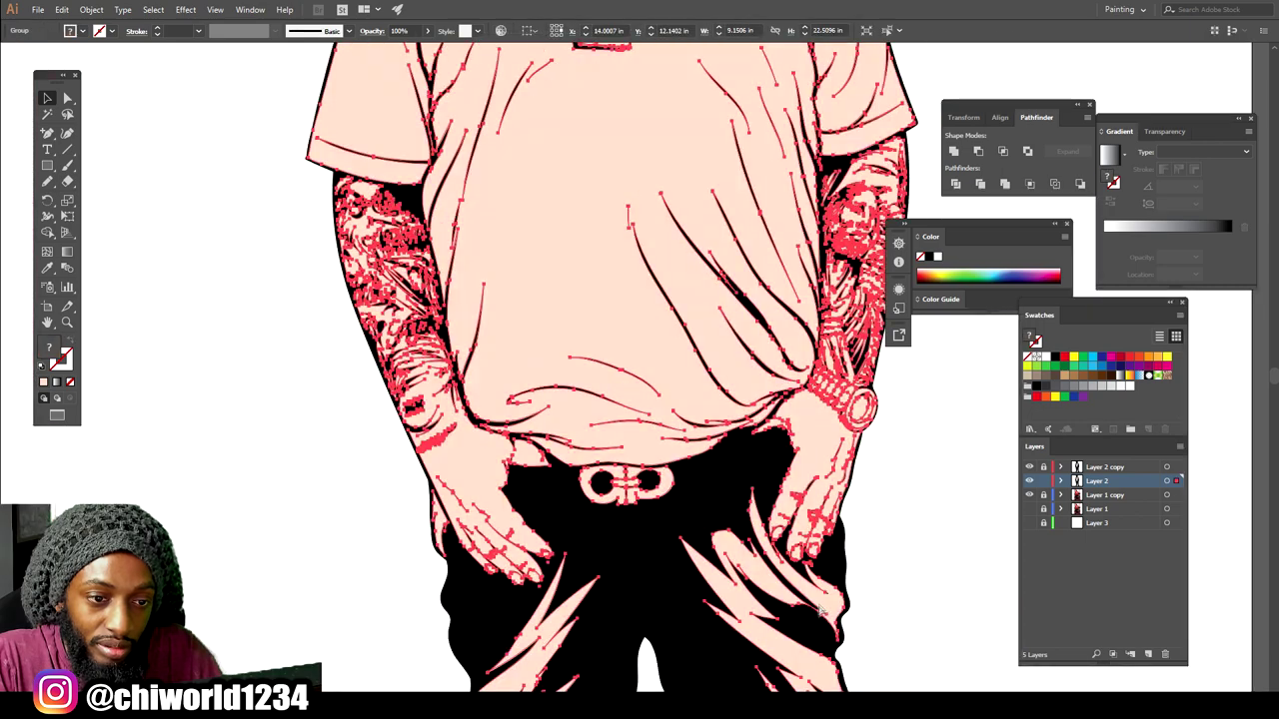
pyautogui.scroll(-2, 819, 599)
pyautogui.rightClick(780, 527)
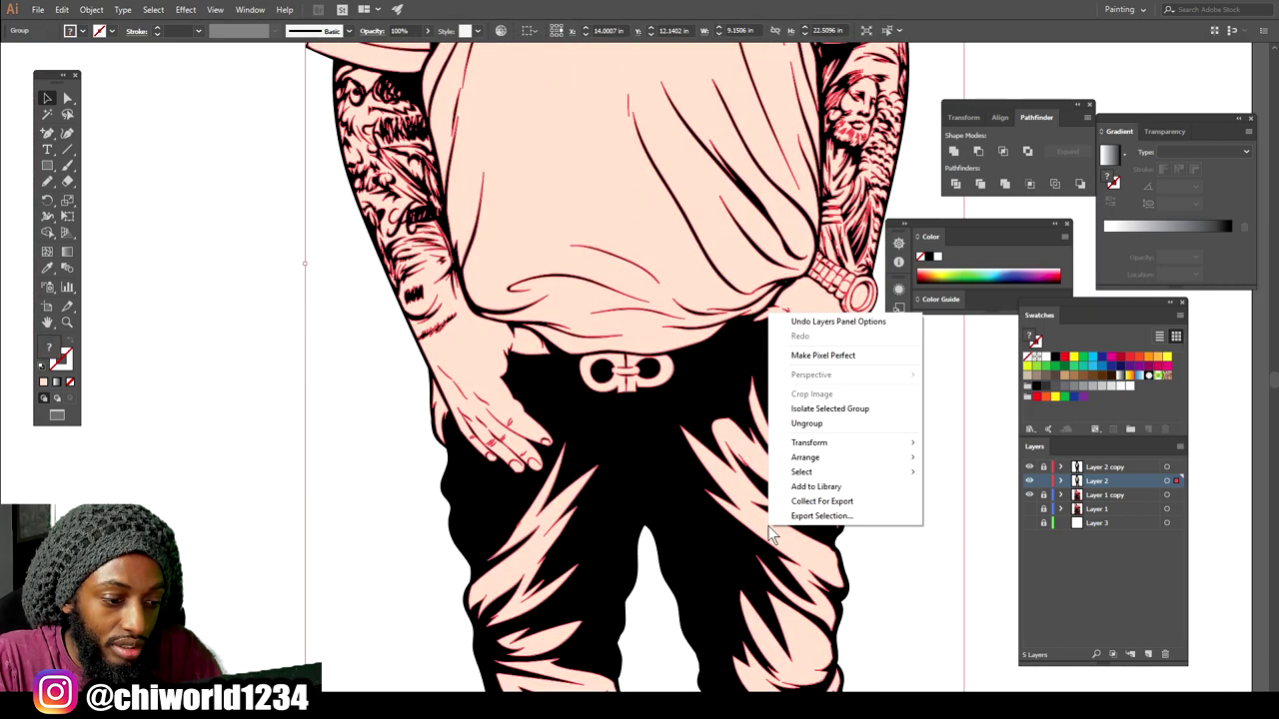
pyautogui.click(804, 408)
pyautogui.scroll(-5, 793, 456)
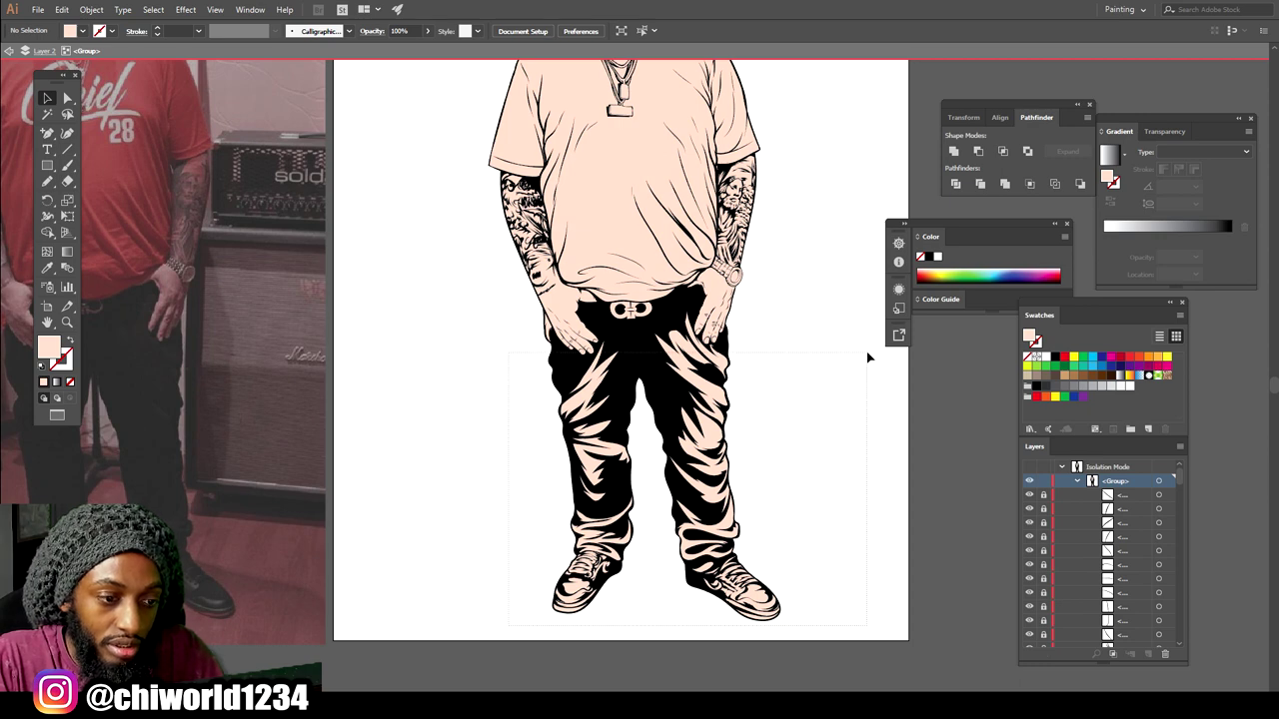
# Fill all the peach trouser-fold and shoe shapes with a medium-dark gray swatch.
pyautogui.moveTo(867, 363); pyautogui.dragTo(868, 364)
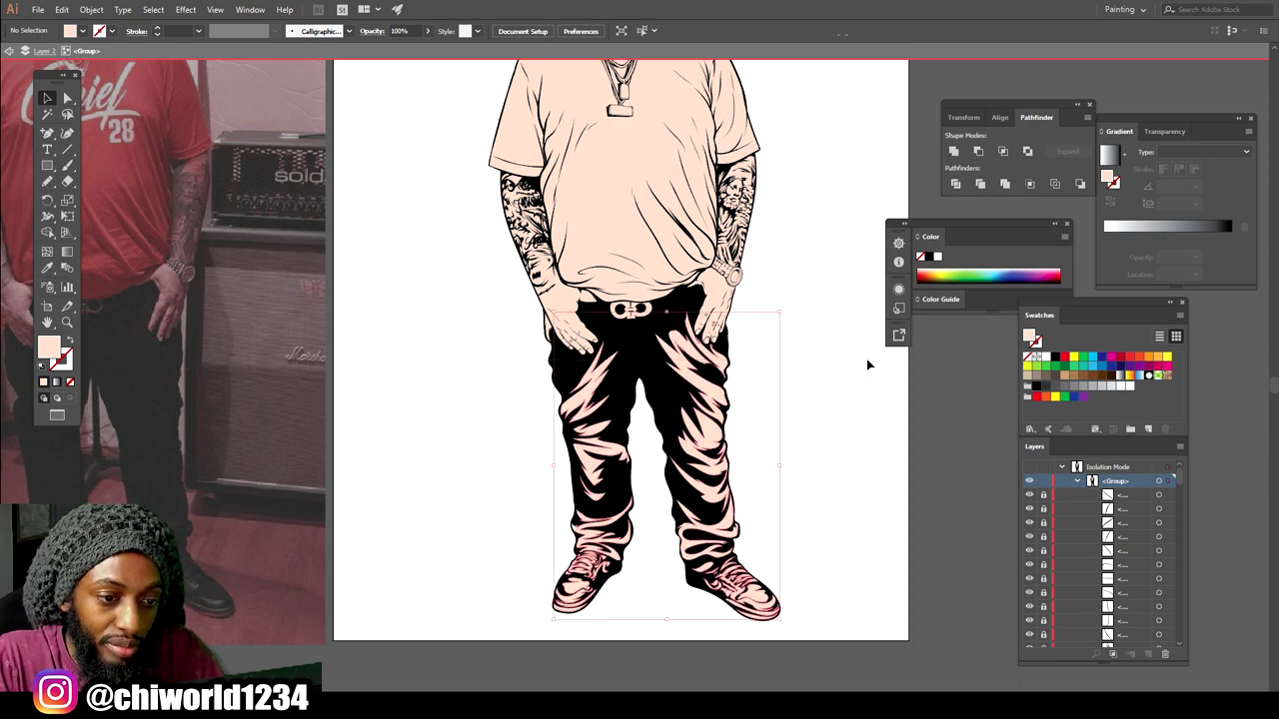
pyautogui.click(1055, 388)
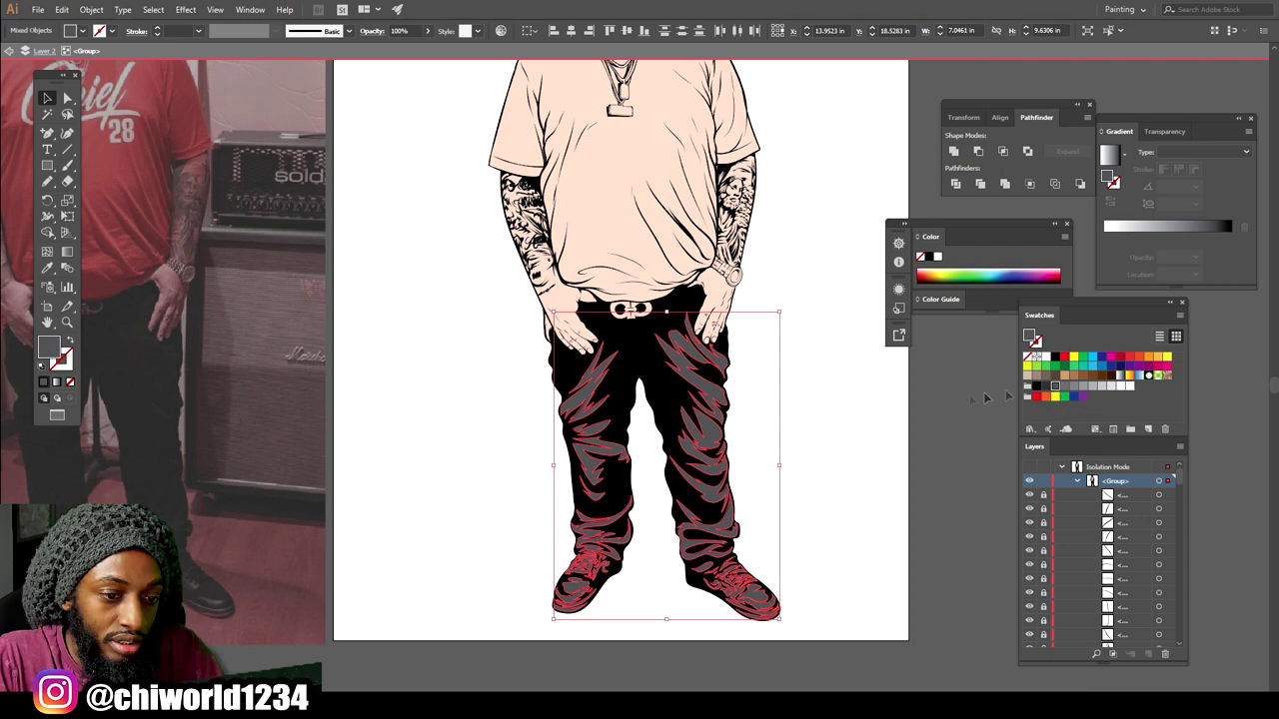
pyautogui.click(849, 484)
pyautogui.hotkey('ctrl', '-')
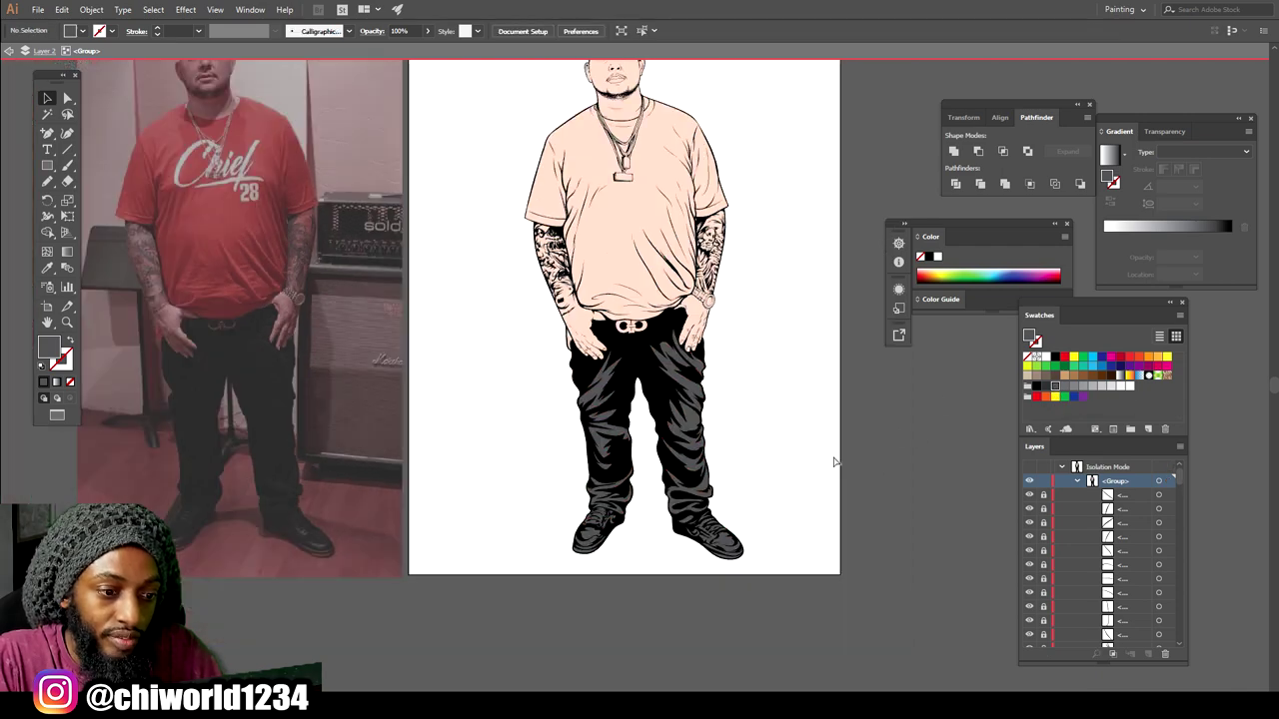
pyautogui.hotkey('ctrl', '-')
pyautogui.hotkey('ctrl', '+')
pyautogui.hotkey('ctrl', '+')
pyautogui.scroll(-2, 488, 500)
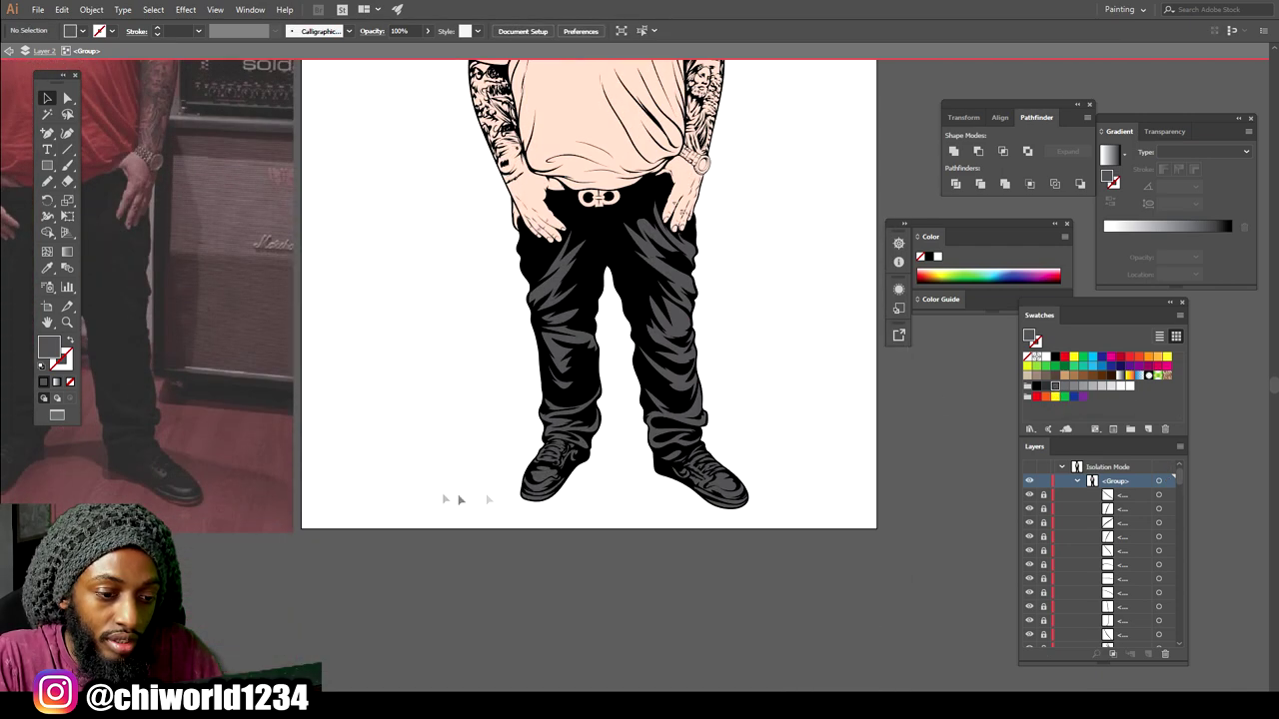
# Reselect the trouser-fold and shoe shapes and fill them with the darker gray C=0 M=0 Y=0 K=90 swatch.
pyautogui.moveTo(831, 243); pyautogui.dragTo(831, 250)
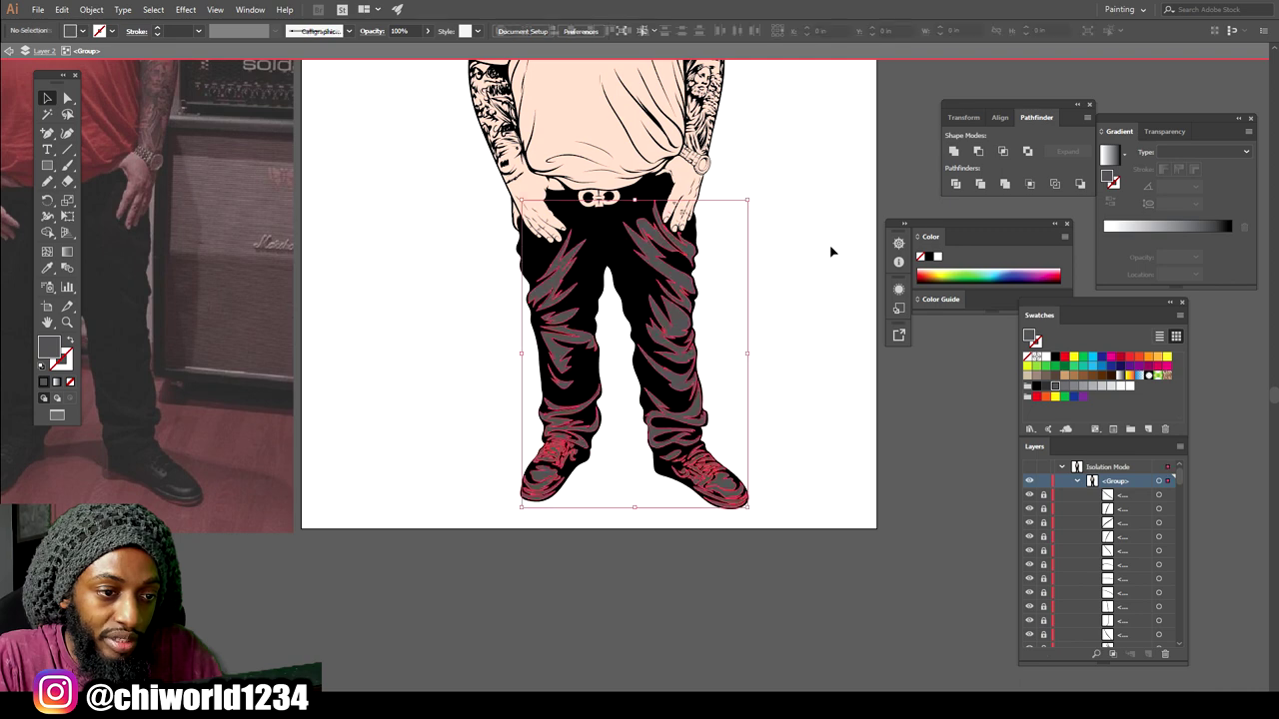
pyautogui.click(1045, 388)
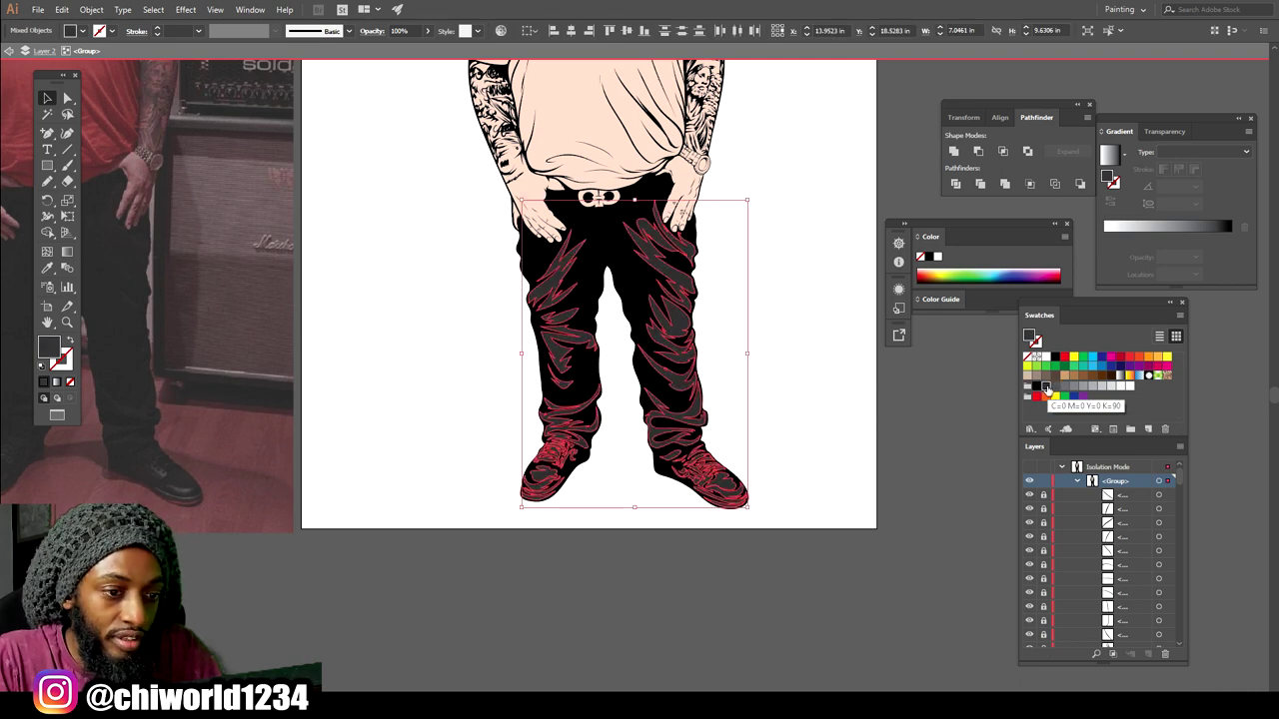
pyautogui.click(777, 348)
pyautogui.hotkey('ctrl', '-')
pyautogui.hotkey('ctrl', '-')
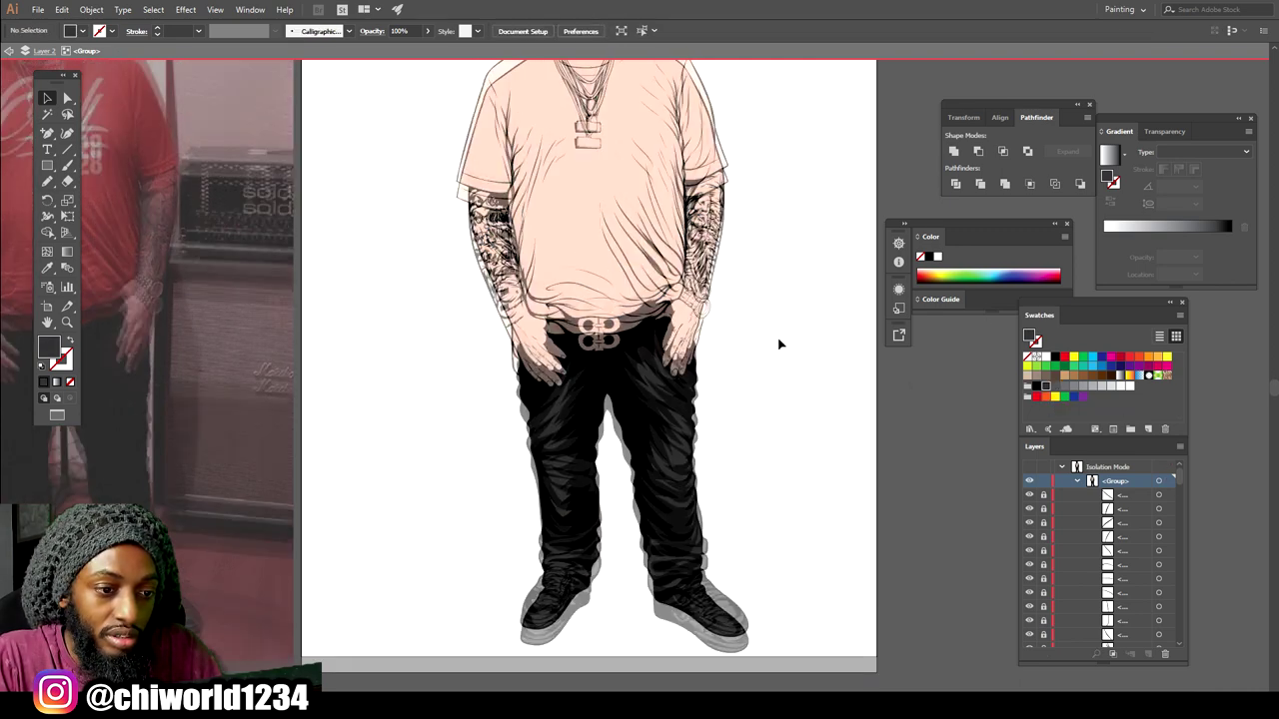
# Fill the main T-shirt shape with the same K=90 dark gray swatch.
pyautogui.hotkey('ctrl', '+')
pyautogui.hotkey('ctrl', '+')
pyautogui.hotkey('ctrl', '+')
pyautogui.hotkey('ctrl', '+')
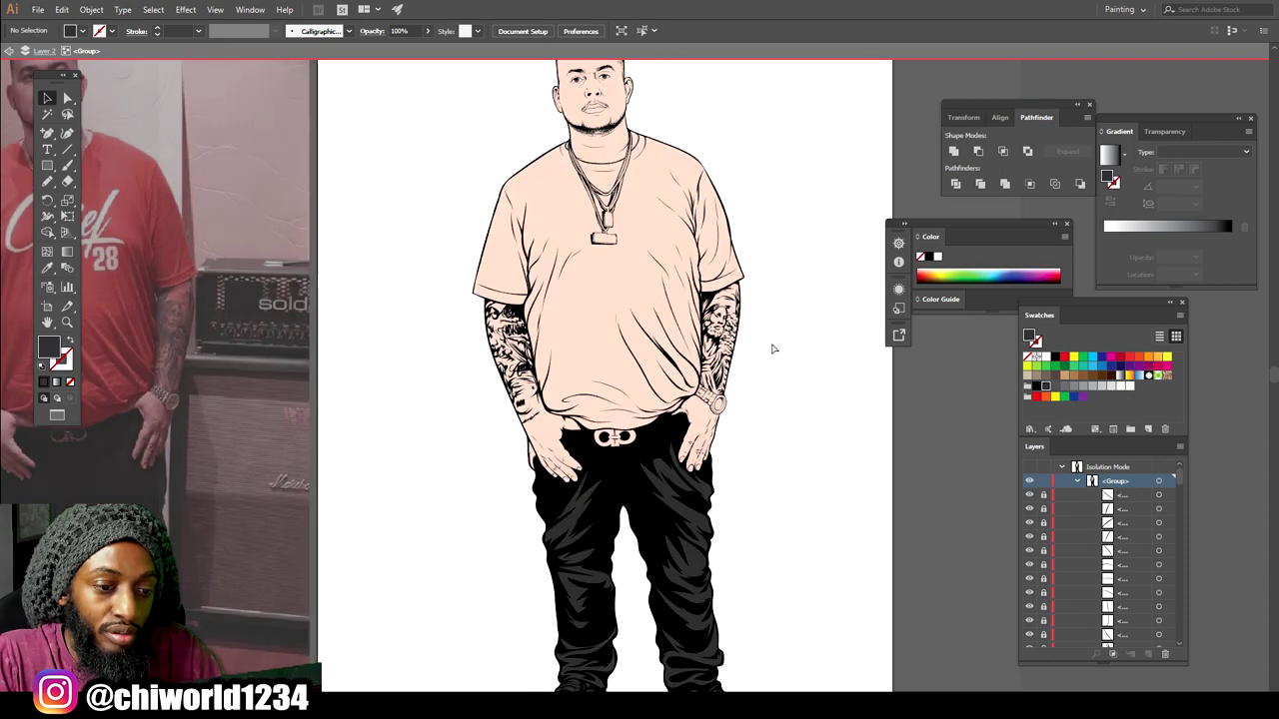
pyautogui.click(639, 315)
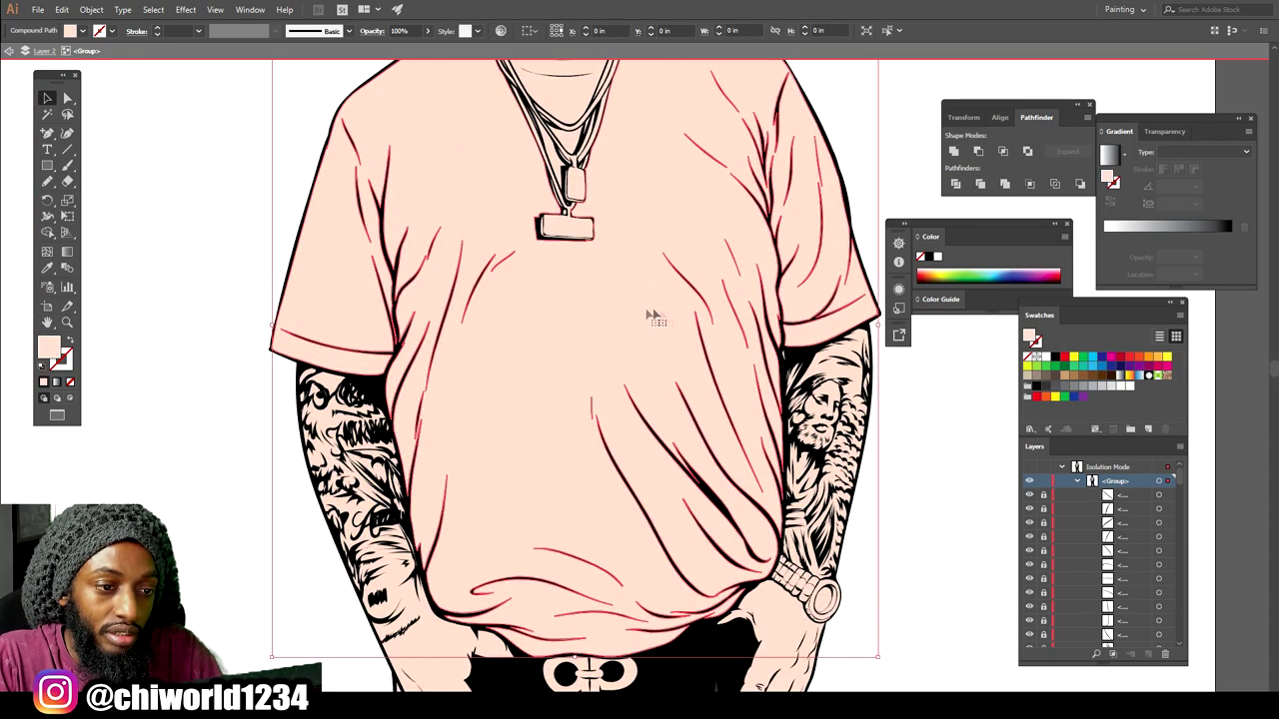
pyautogui.click(1044, 387)
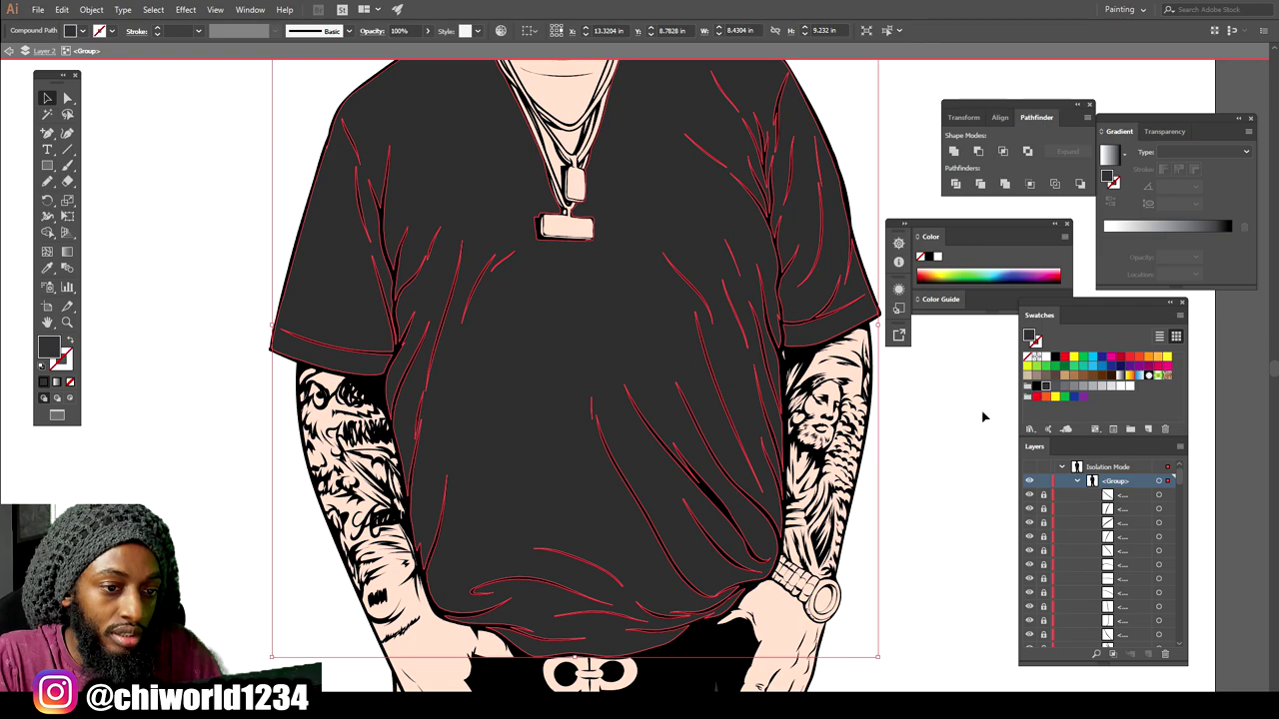
pyautogui.hotkey('ctrl', '-')
pyautogui.hotkey('ctrl', '-')
pyautogui.hotkey('ctrl', '-')
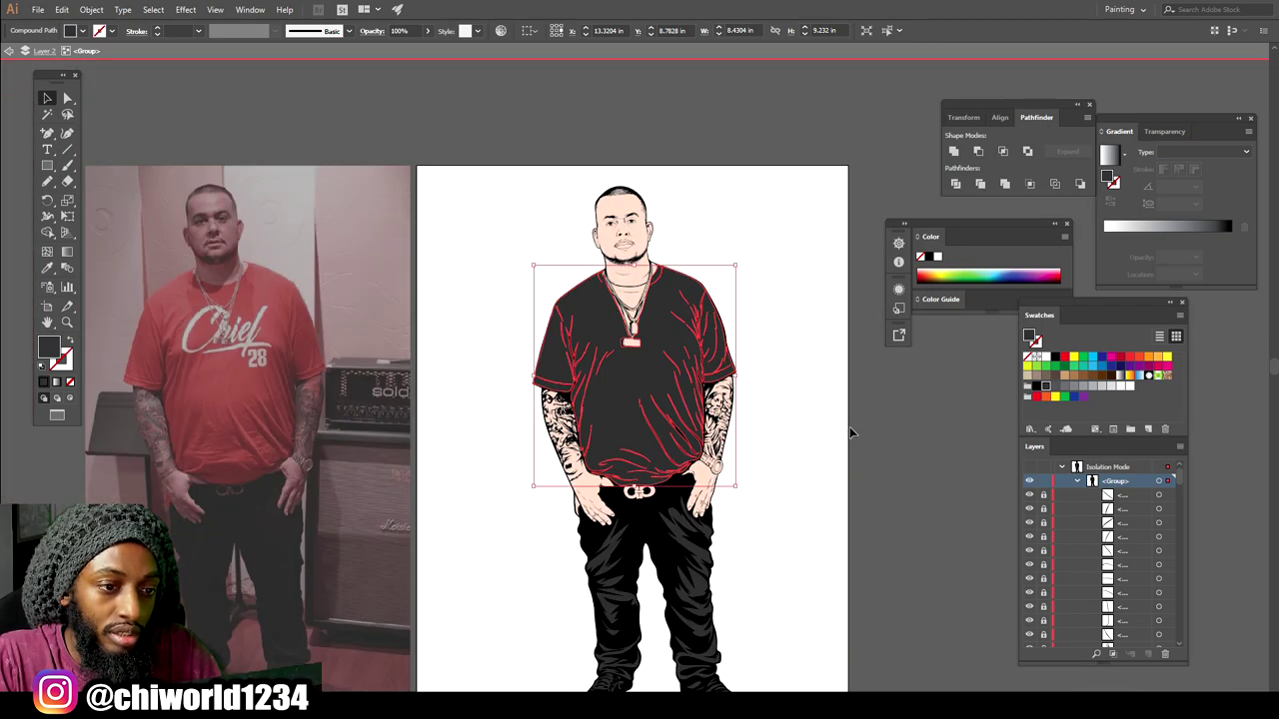
pyautogui.click(850, 433)
# Fill the remaining peach shirt areas at the neckline and between the necklace chains with the K=90 dark gray.
pyautogui.hotkey('ctrl', '+')
pyautogui.hotkey('ctrl', '+')
pyautogui.hotkey('ctrl', '+')
pyautogui.hotkey('ctrl', '+')
pyautogui.hotkey('ctrl', '+')
pyautogui.hotkey('ctrl', '+')
pyautogui.moveTo(639, 149); pyautogui.dragTo(655, 385)
pyautogui.click(654, 377)
pyautogui.keyDown('shift'); pyautogui.click(663, 475); pyautogui.keyUp('shift')
pyautogui.keyDown('shift'); pyautogui.click(625, 533); pyautogui.keyUp('shift')
pyautogui.click(1045, 387)
pyautogui.click(288, 111)
pyautogui.hotkey('ctrl', '-')
pyautogui.hotkey('ctrl', '-')
pyautogui.hotkey('ctrl', '-')
pyautogui.hotkey('ctrl', '-')
pyautogui.hotkey('ctrl', '-')
pyautogui.hotkey('ctrl', '-')
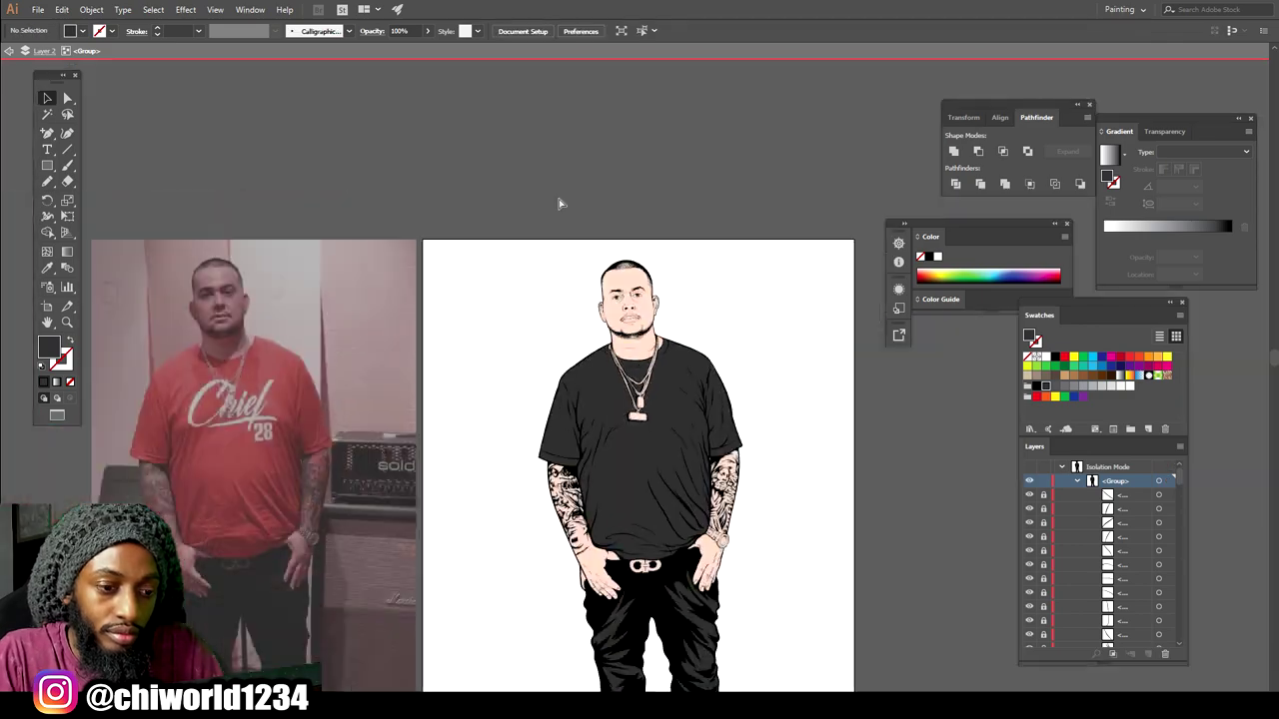
# Fill the leftover peach trouser sliver beside the wrist without the watch with the K=90 dark gray.
pyautogui.scroll(-5, 560, 203)
pyautogui.hotkey('ctrl', '+')
pyautogui.hotkey('ctrl', '+')
pyautogui.click(531, 511)
pyautogui.click(1045, 387)
pyautogui.click(936, 456)
pyautogui.hotkey('ctrl', '-')
pyautogui.hotkey('ctrl', '-')
pyautogui.scroll(2, 863, 300)
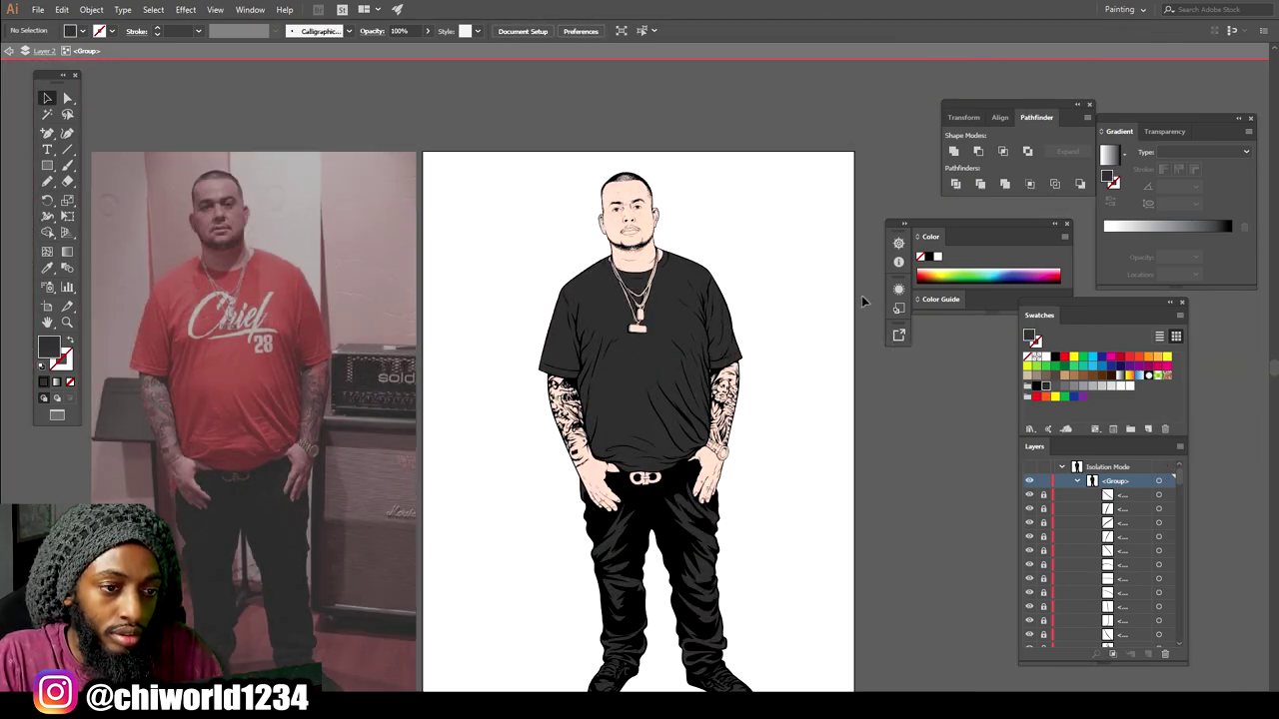
# Recolor the belt buckle with a custom pale blue fill.
pyautogui.hotkey('ctrl', '+')
pyautogui.hotkey('ctrl', '+')
pyautogui.hotkey('ctrl', '+')
pyautogui.scroll(-4, 639, 420)
pyautogui.hotkey('ctrl', '+')
pyautogui.hotkey('ctrl', '+')
pyautogui.click(544, 445)
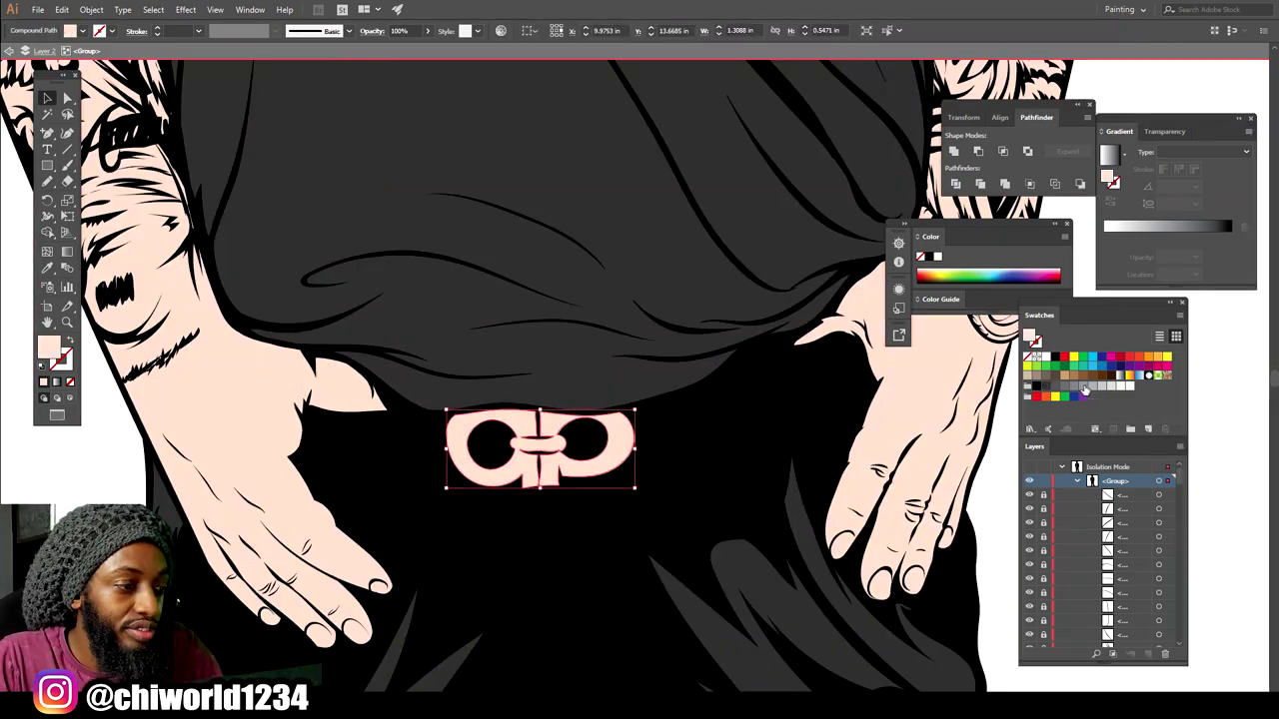
pyautogui.click(1085, 388)
pyautogui.click(1102, 386)
pyautogui.doubleClick(1029, 337)
pyautogui.click(850, 517)
pyautogui.click(1133, 508)
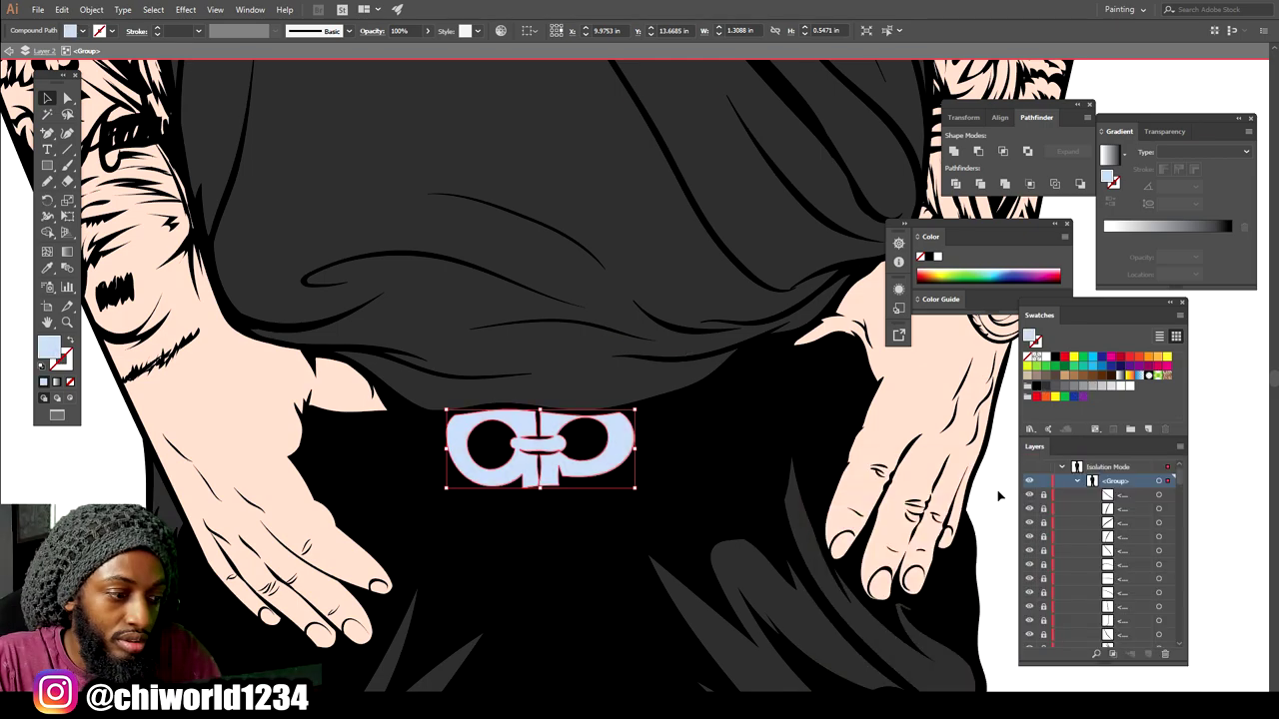
pyautogui.click(999, 497)
# Select the wristwatch pieces together with the necklace chains and pendants, and apply the buckle's pale blue using the Eyedropper.
pyautogui.hotkey('ctrl', '-')
pyautogui.hotkey('ctrl', '-')
pyautogui.hotkey('ctrl', '-')
pyautogui.hotkey('ctrl', '-')
pyautogui.scroll(2, 837, 405)
pyautogui.hotkey('ctrl', '-')
pyautogui.scroll(1, 836, 394)
pyautogui.hotkey('ctrl', '+')
pyautogui.hotkey('ctrl', '+')
pyautogui.hotkey('ctrl', '+')
pyautogui.hotkey('ctrl', '+')
pyautogui.scroll(-3, 837, 489)
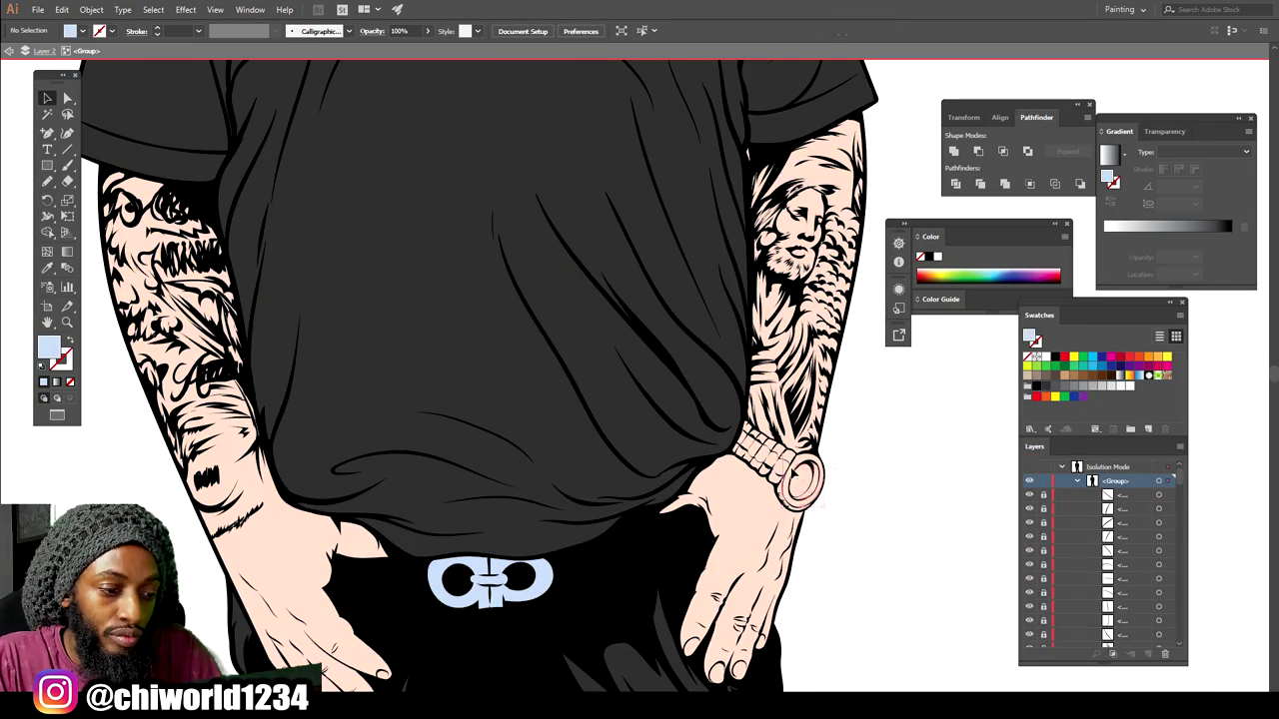
pyautogui.click(811, 497)
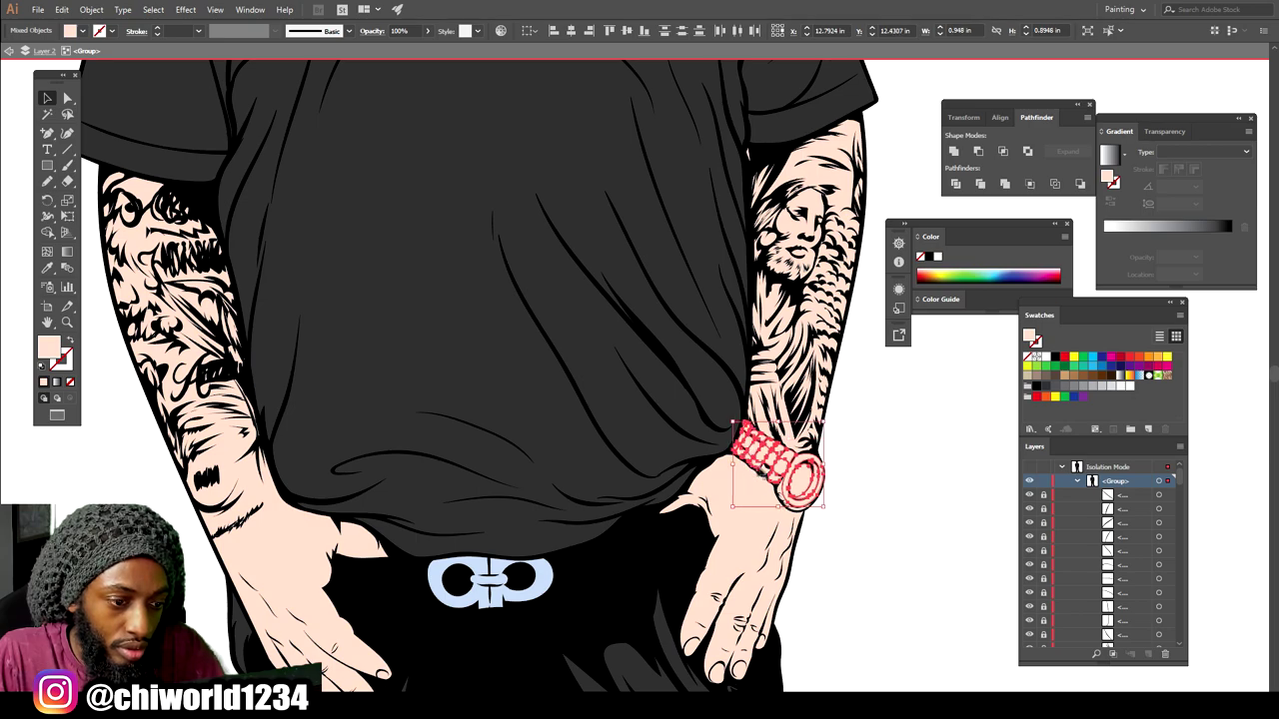
pyautogui.scroll(6, 480, 359)
pyautogui.click(482, 193)
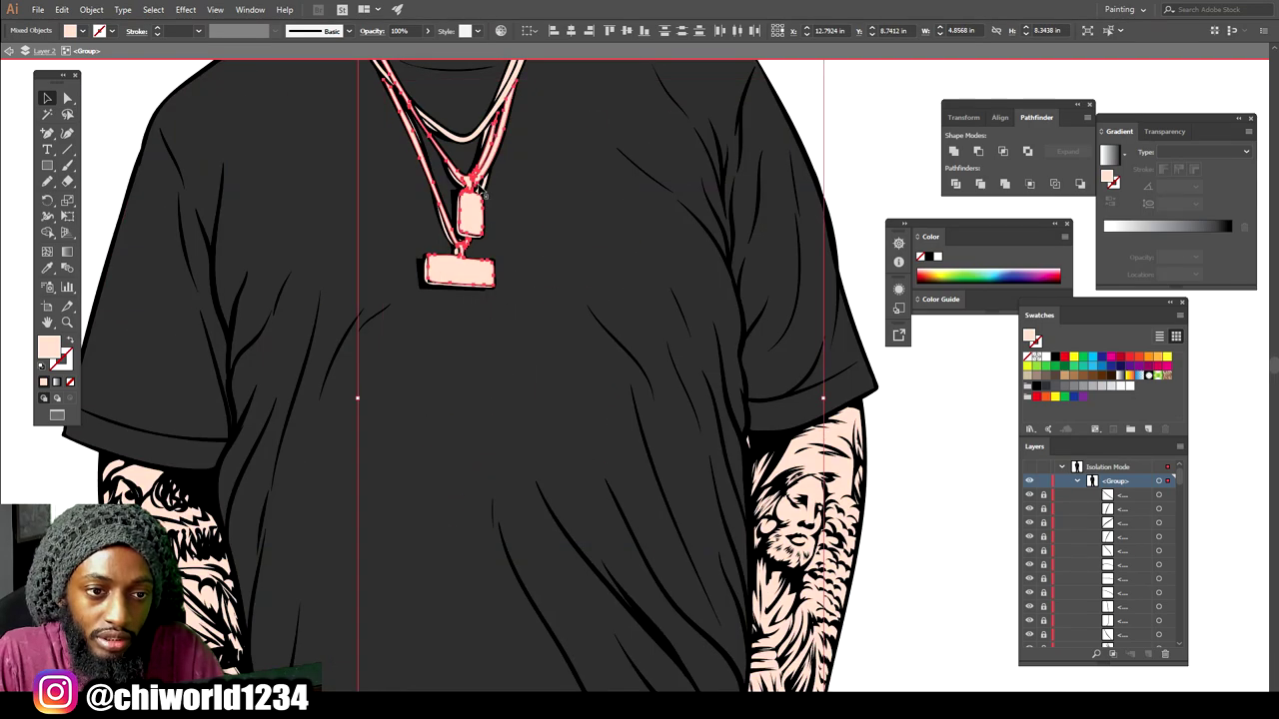
pyautogui.scroll(-6, 480, 194)
pyautogui.press('i')
pyautogui.click(490, 596)
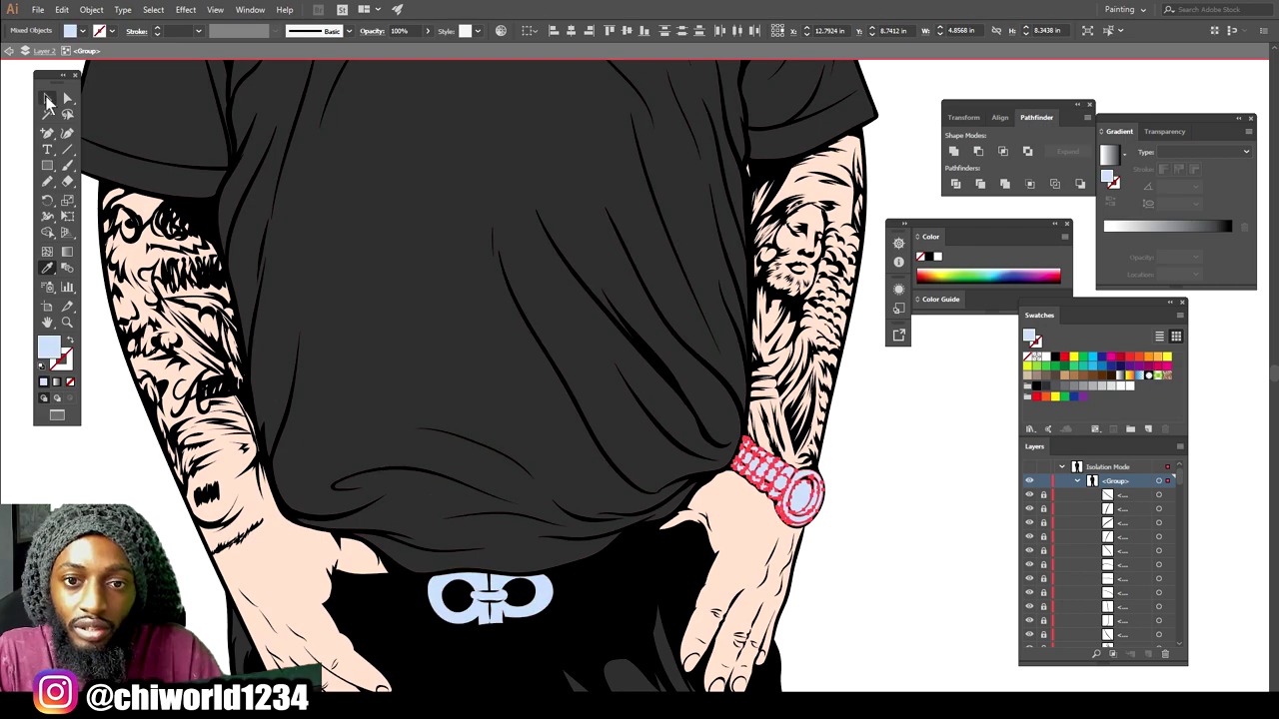
pyautogui.press('v')
pyautogui.click(870, 491)
# Apply the same sampled pale blue to the remaining peach chain segments and pendant edges.
pyautogui.scroll(3, 869, 495)
pyautogui.scroll(-4, 868, 499)
pyautogui.scroll(8, 545, 377)
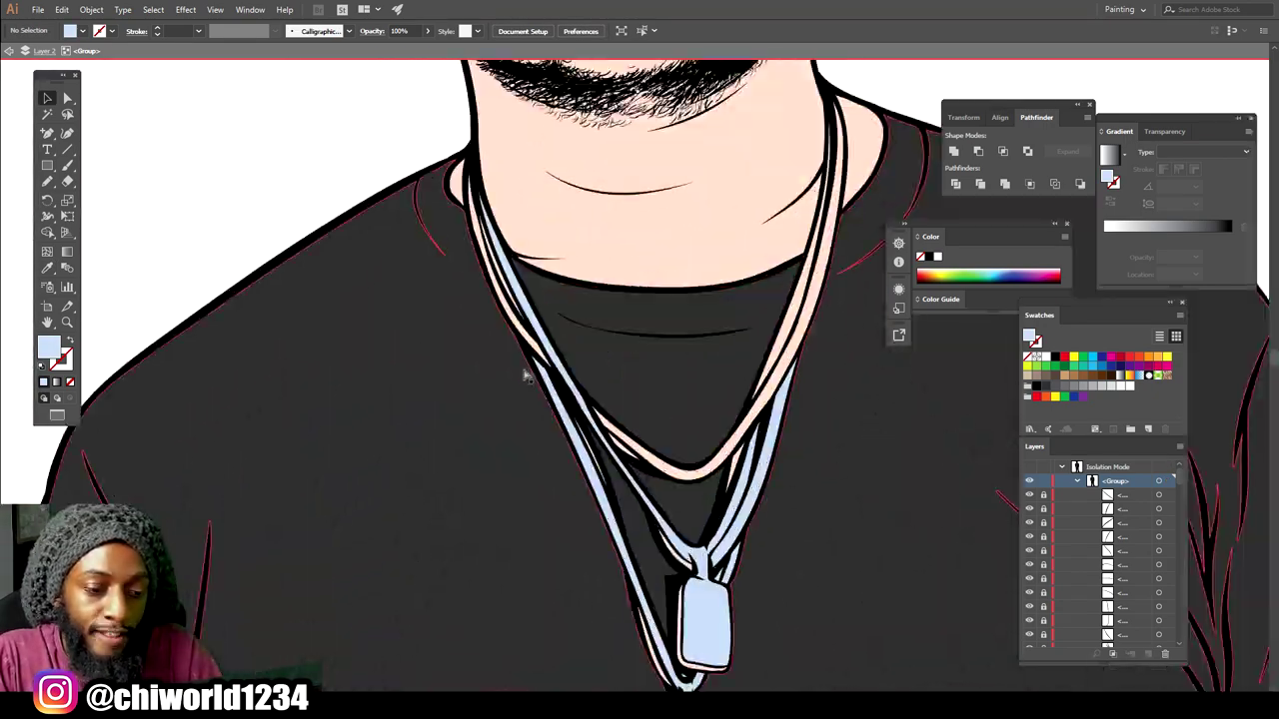
pyautogui.scroll(-1, 636, 401)
pyautogui.click(636, 400)
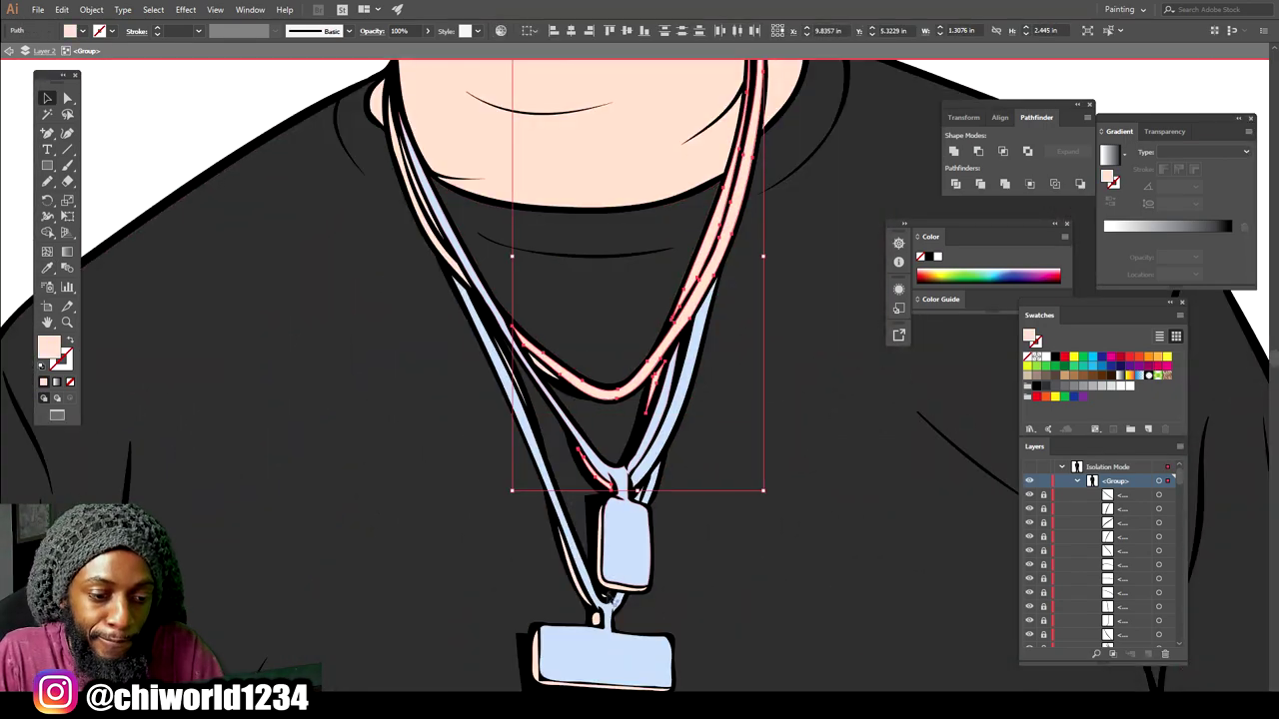
pyautogui.keyDown('shift'); pyautogui.click(435, 220); pyautogui.keyUp('shift')
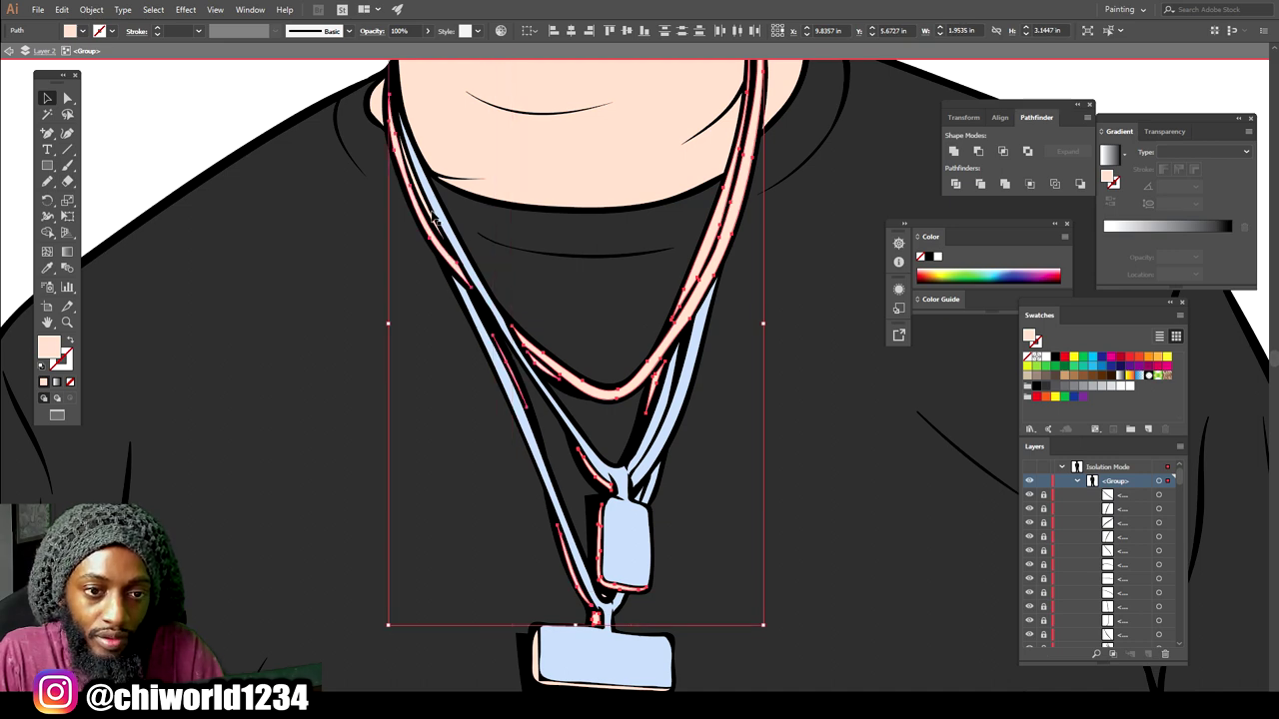
pyautogui.click(47, 268)
pyautogui.click(620, 552)
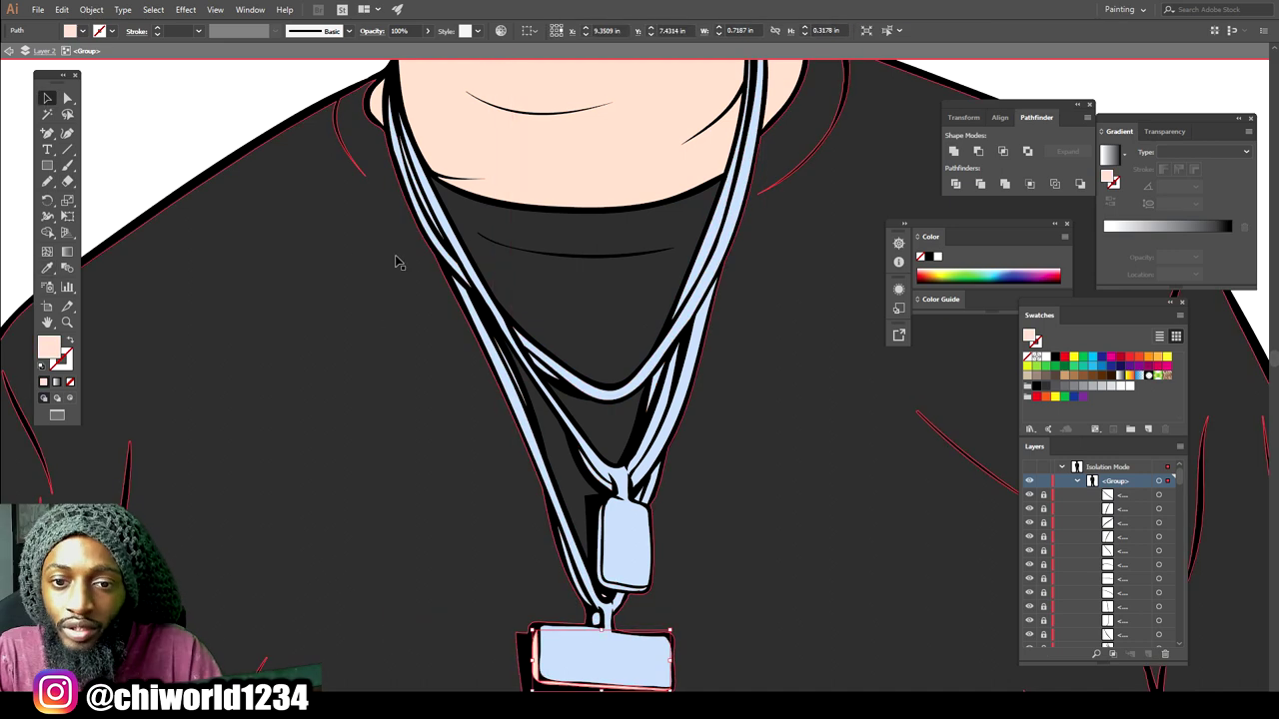
pyautogui.click(617, 558)
pyautogui.click(47, 98)
pyautogui.click(176, 156)
# Fill the tiny peach gap between the two pendants with the shirt's dark gray, sampled with the Eyedropper.
pyautogui.click(602, 596)
pyautogui.click(47, 267)
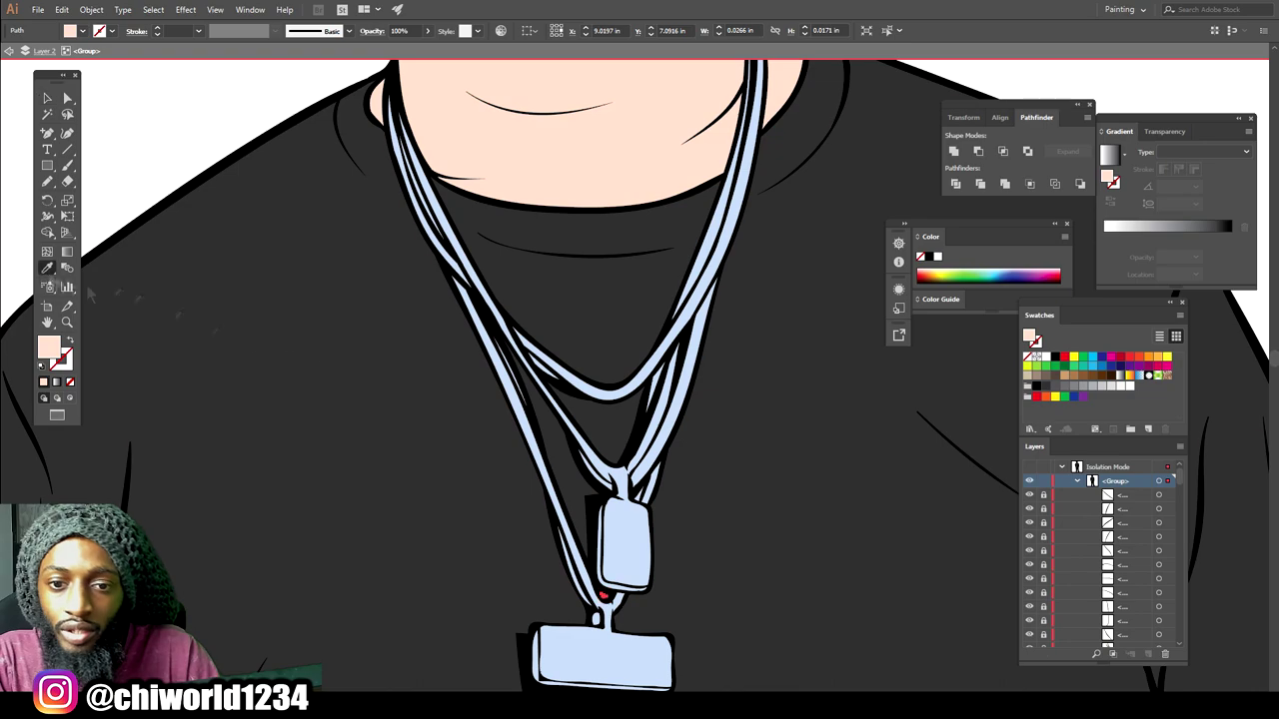
pyautogui.click(112, 292)
pyautogui.click(45, 101)
pyautogui.click(276, 269)
pyautogui.scroll(-6, 276, 269)
pyautogui.scroll(5, 388, 311)
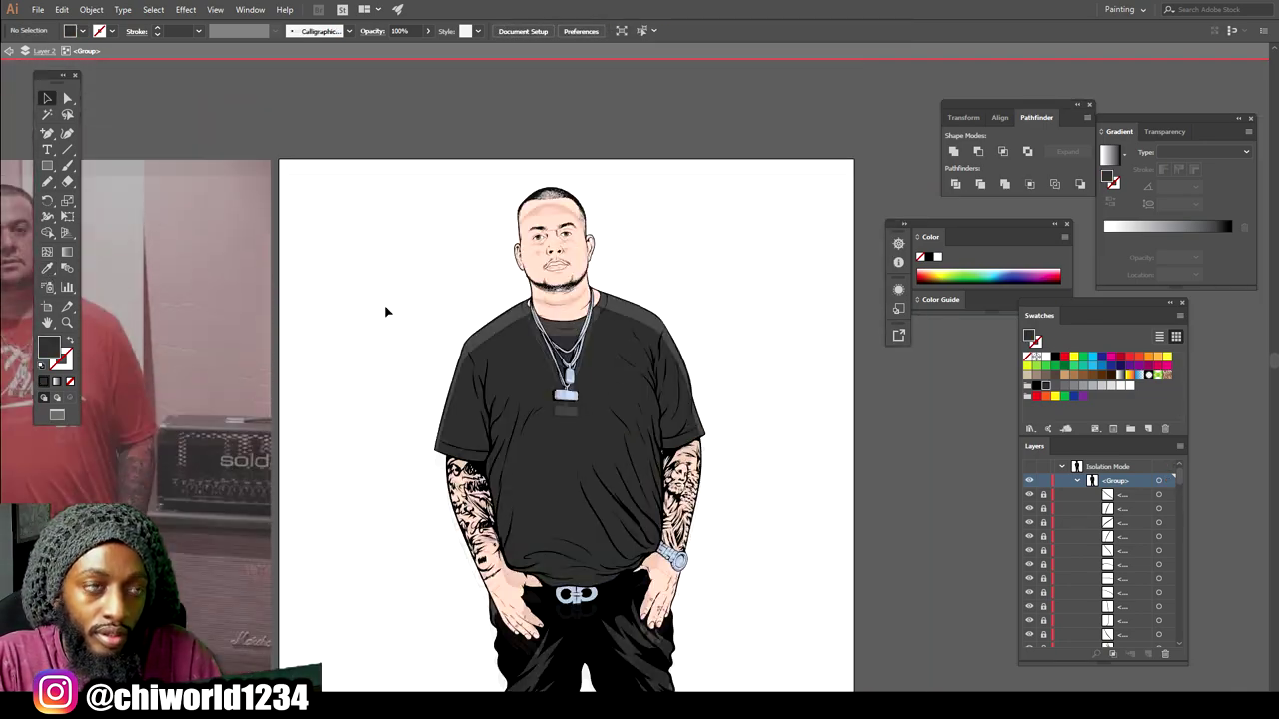
# Recolor the upper lip with a custom dusky reddish-pink fill.
pyautogui.scroll(3, 390, 311)
pyautogui.click(507, 324)
pyautogui.doubleClick(48, 347)
pyautogui.click(879, 539)
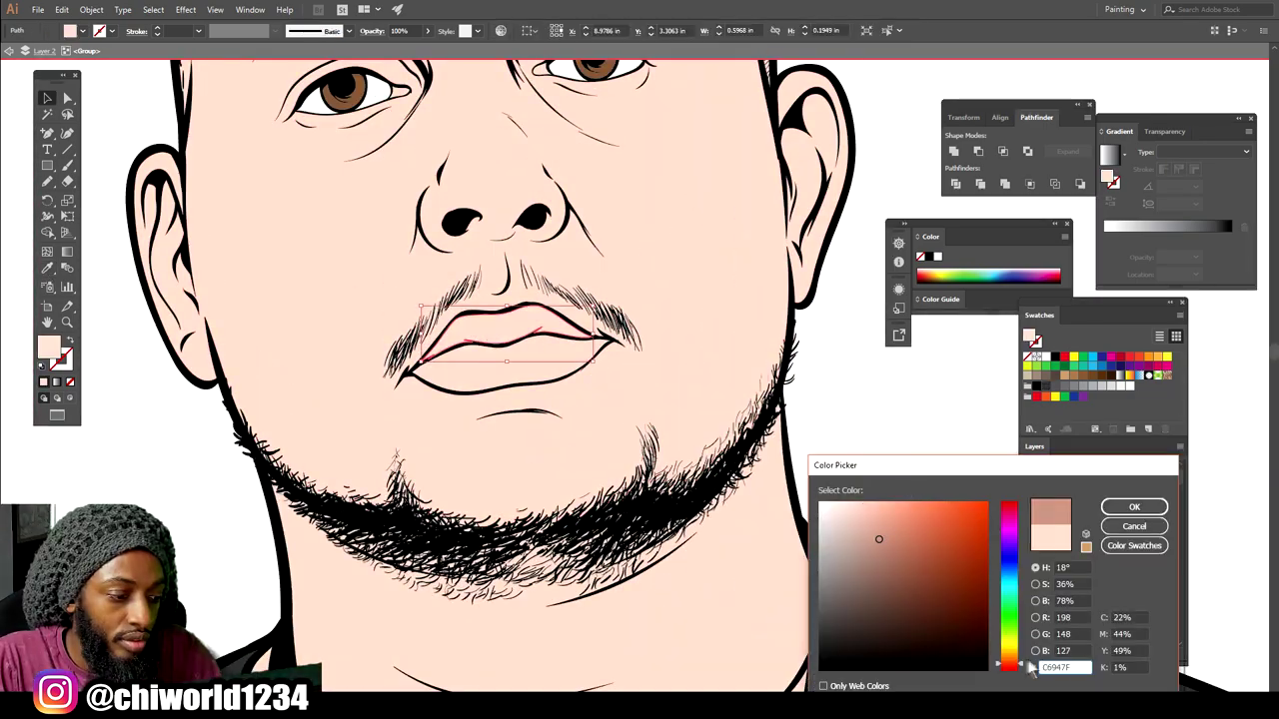
pyautogui.click(1011, 669)
pyautogui.click(882, 550)
pyautogui.click(1134, 507)
# Recolor the lower lip with a custom light pink fill.
pyautogui.click(540, 374)
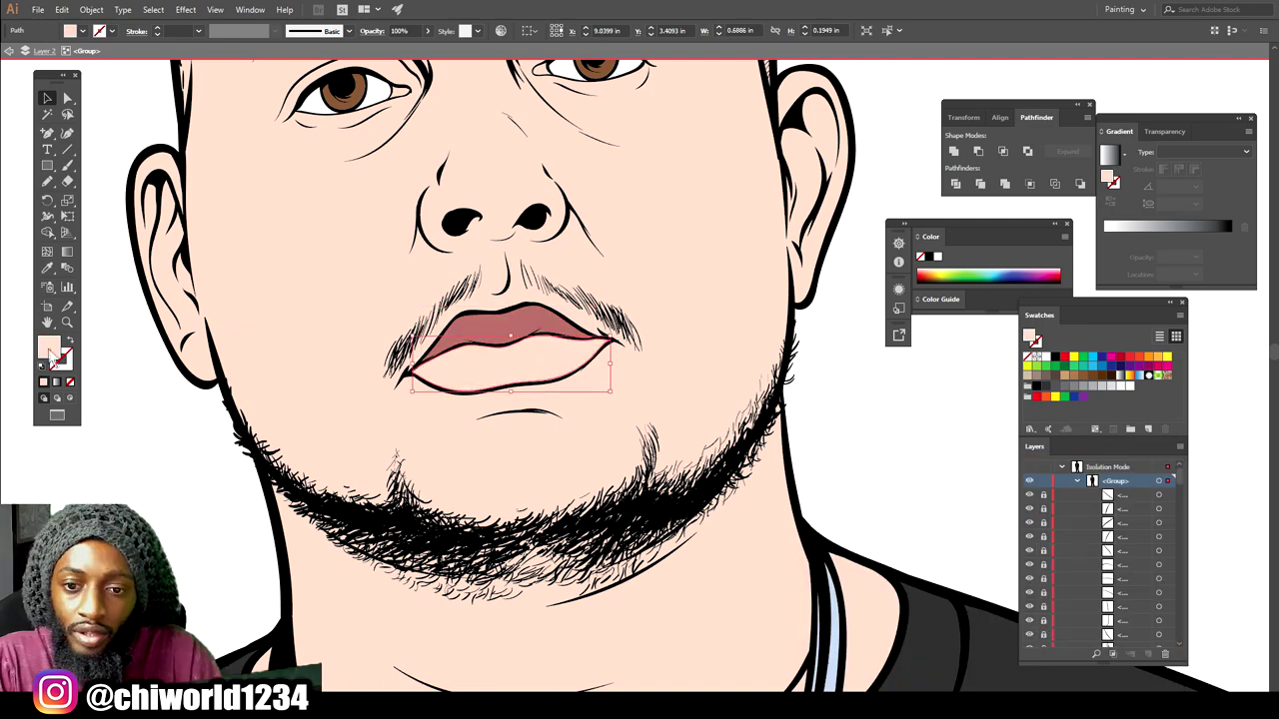
pyautogui.doubleClick(48, 346)
pyautogui.click(1002, 665)
pyautogui.moveTo(1002, 666); pyautogui.dragTo(1003, 672)
pyautogui.click(862, 503)
pyautogui.click(1133, 507)
pyautogui.click(970, 433)
# Match the inner corners of both eyes to the upper lip's color with the Eyedropper, and exit isolation mode.
pyautogui.scroll(-5, 970, 433)
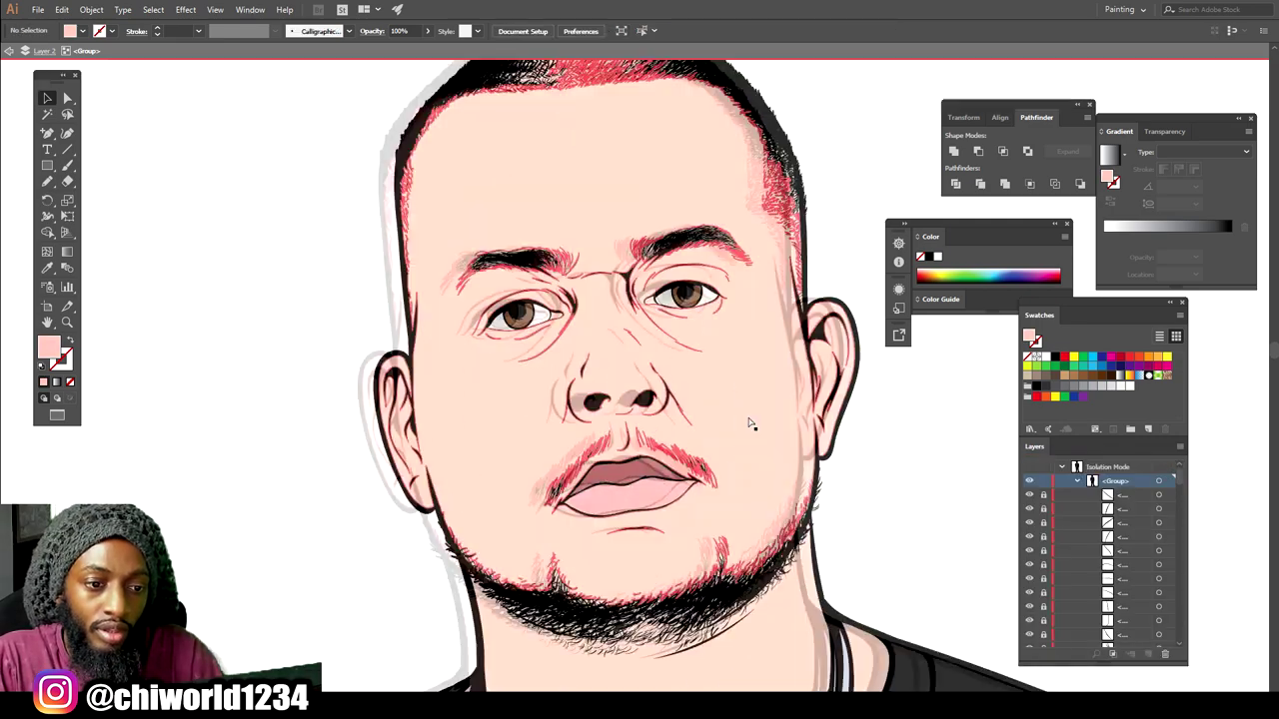
pyautogui.scroll(5, 750, 425)
pyautogui.click(680, 230)
pyautogui.click(47, 267)
pyautogui.click(595, 577)
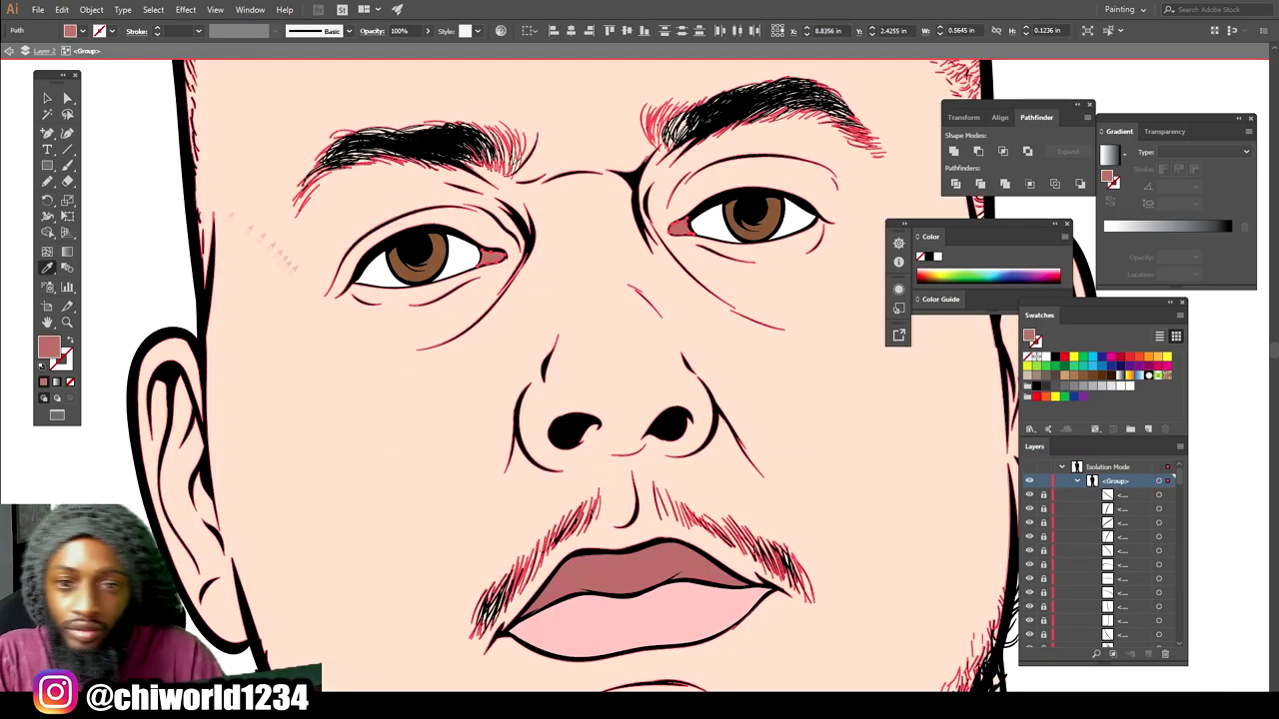
pyautogui.click(47, 97)
pyautogui.doubleClick(143, 288)
# Lock and hide Layer 2, and add a new empty layer directly above it.
pyautogui.hotkey('ctrl', '-')
pyautogui.hotkey('ctrl', '-')
pyautogui.hotkey('ctrl', '-')
pyautogui.hotkey('ctrl', '-')
pyautogui.hotkey('ctrl', '-')
pyautogui.hotkey('ctrl', '-')
pyautogui.hotkey('ctrl', '-')
pyautogui.hotkey('ctrl', '-')
pyautogui.scroll(-5, 756, 531)
pyautogui.scroll(1, 761, 518)
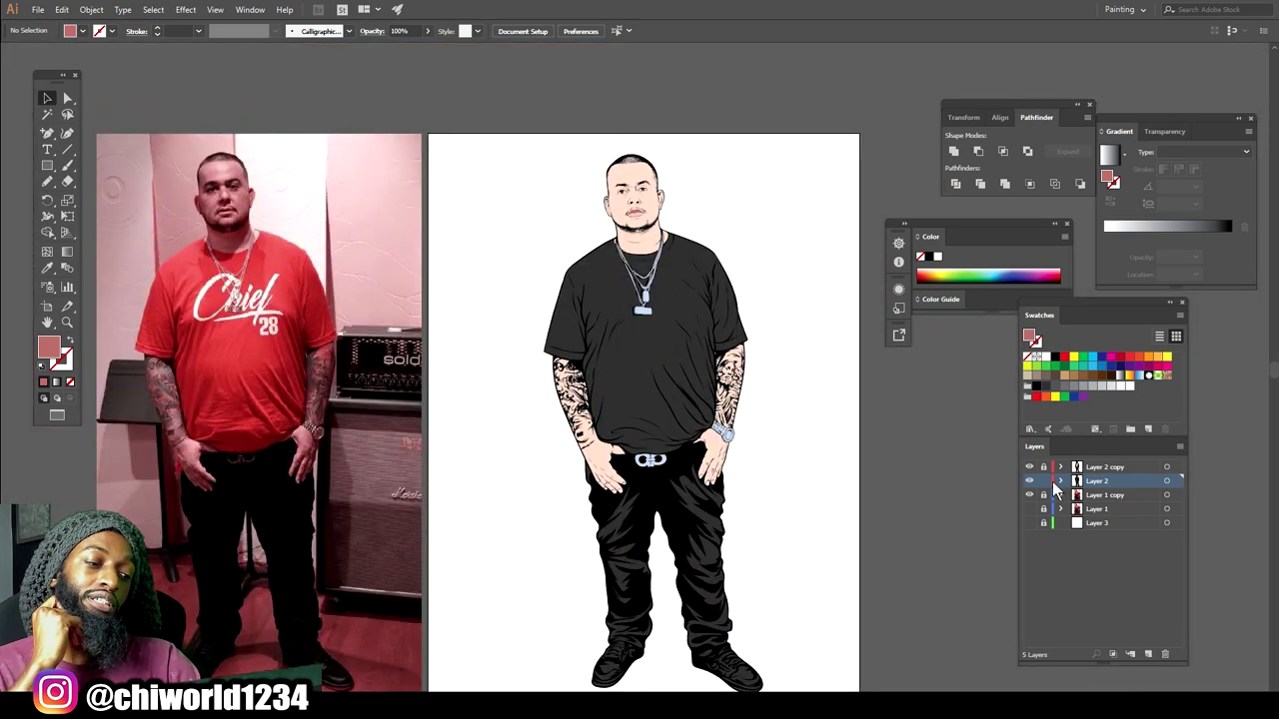
pyautogui.click(1146, 652)
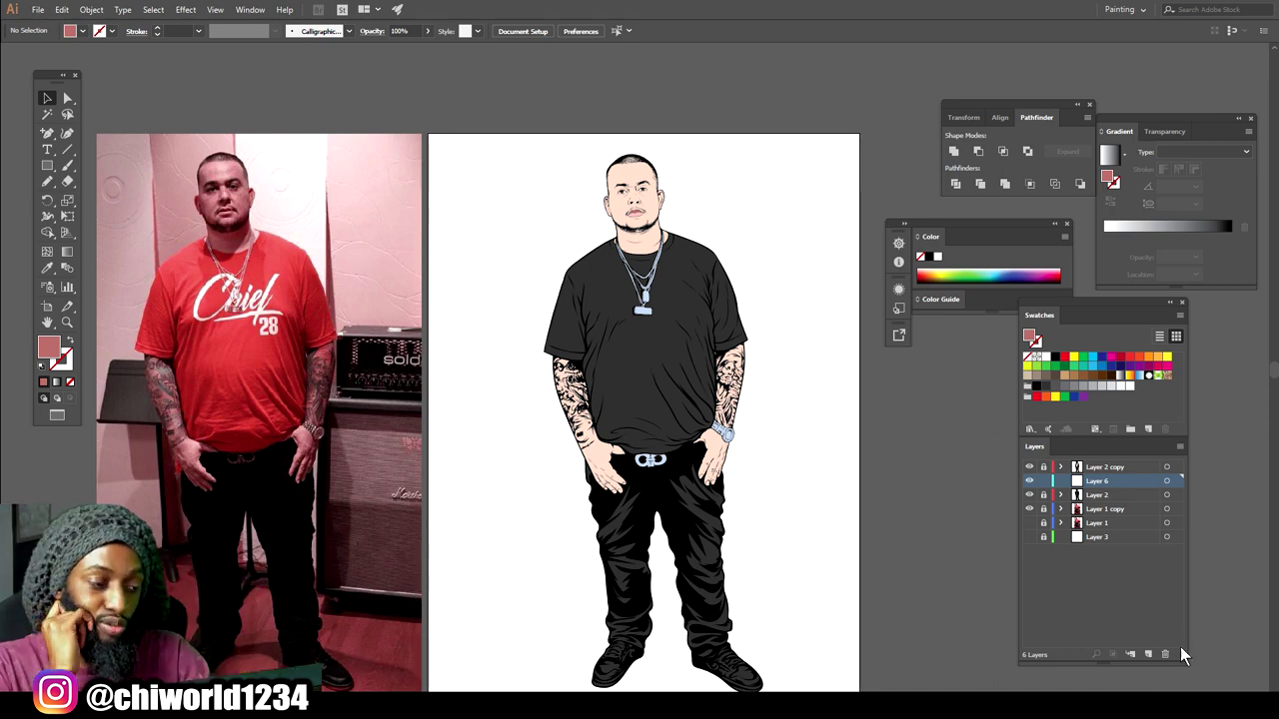
pyautogui.click(1029, 495)
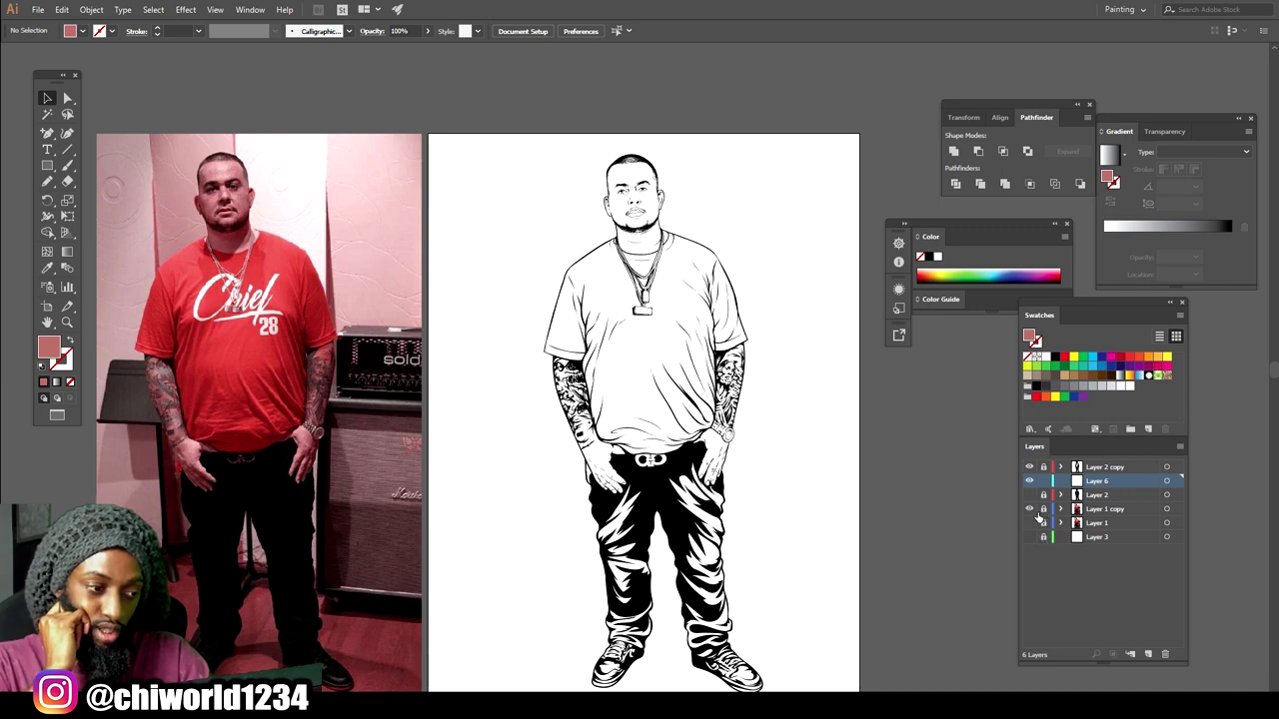
# Show Layer 1 to place the reference photo beneath the portrait's line art.
pyautogui.click(1029, 522)
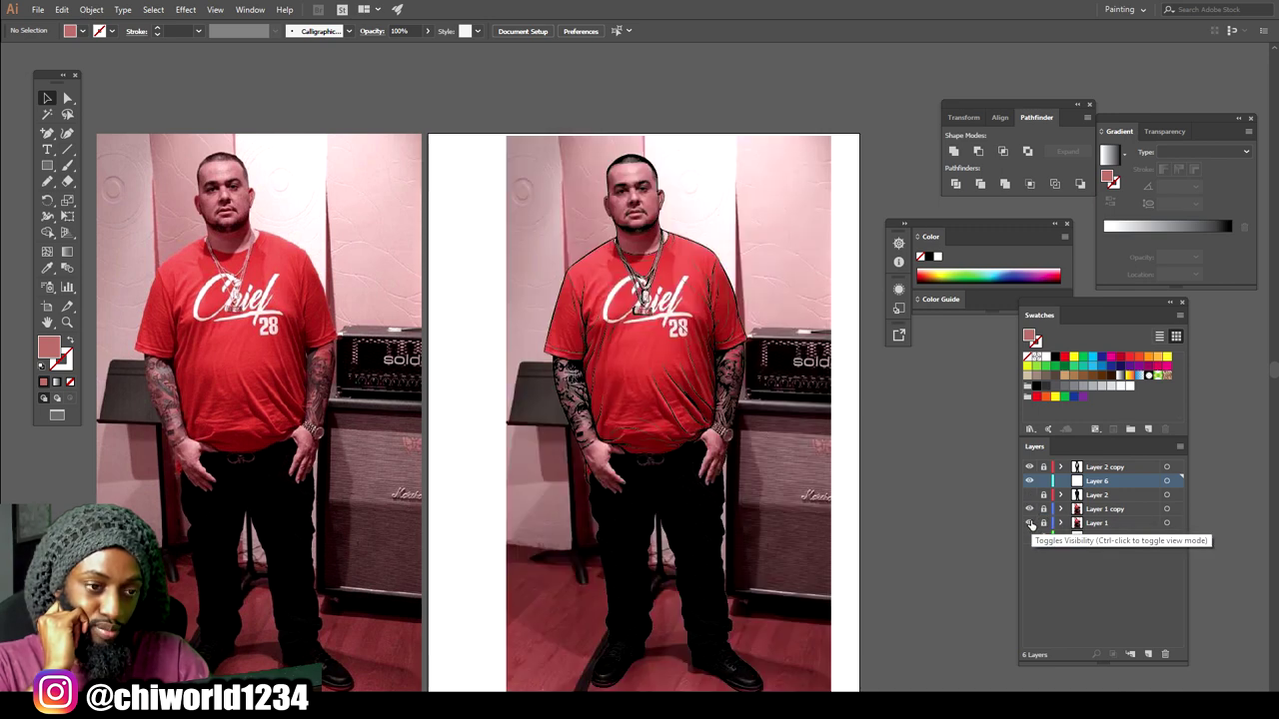
pyautogui.scroll(3, 940, 505)
pyautogui.scroll(10, 899, 490)
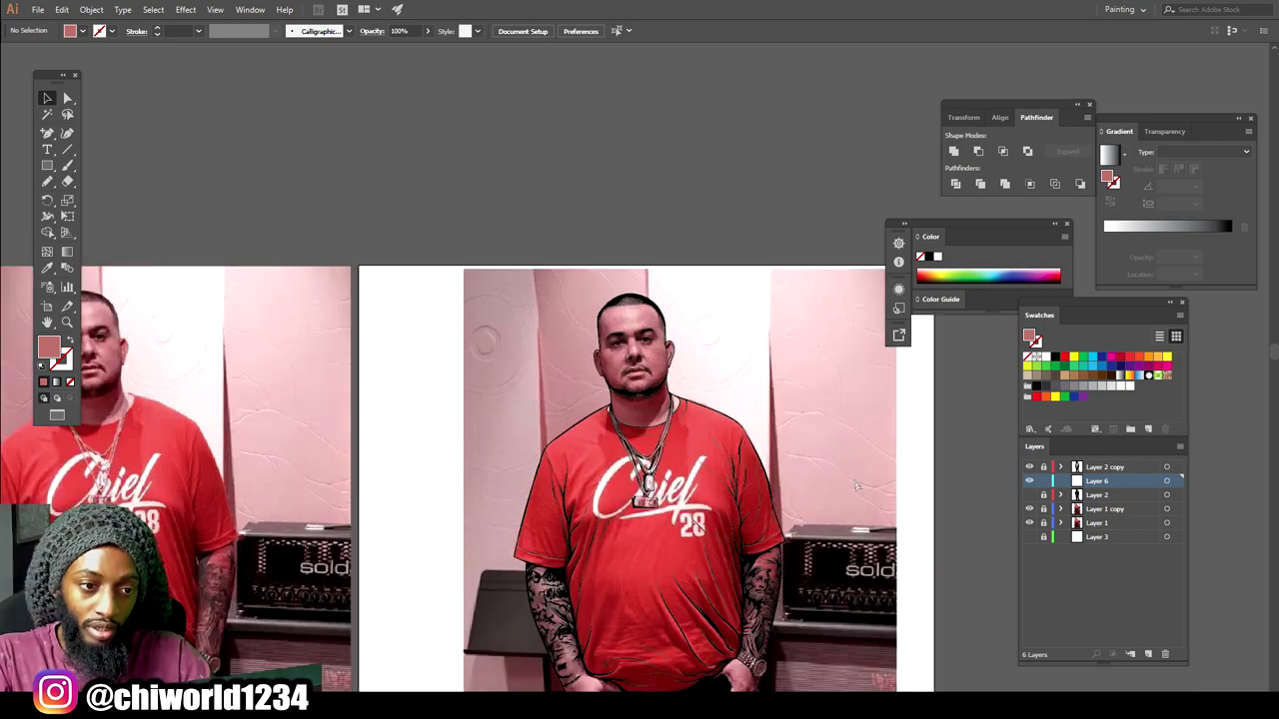
pyautogui.scroll(-5, 847, 466)
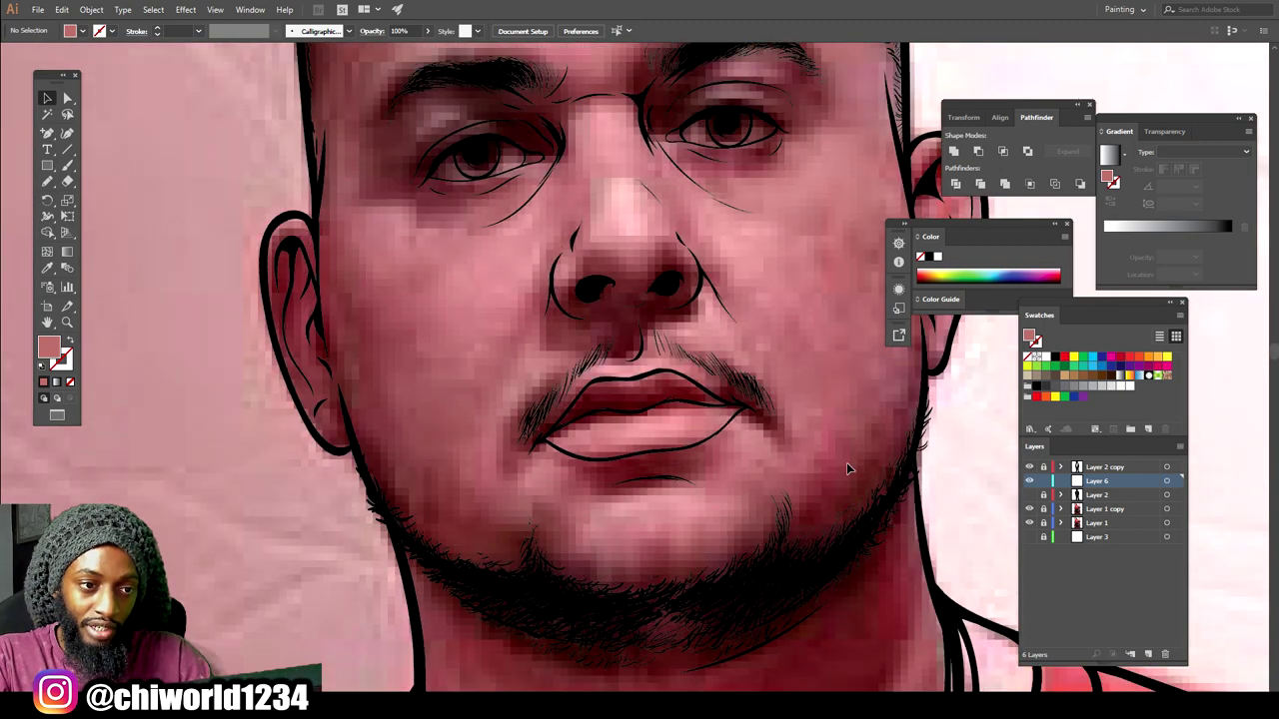
pyautogui.scroll(5, 602, 369)
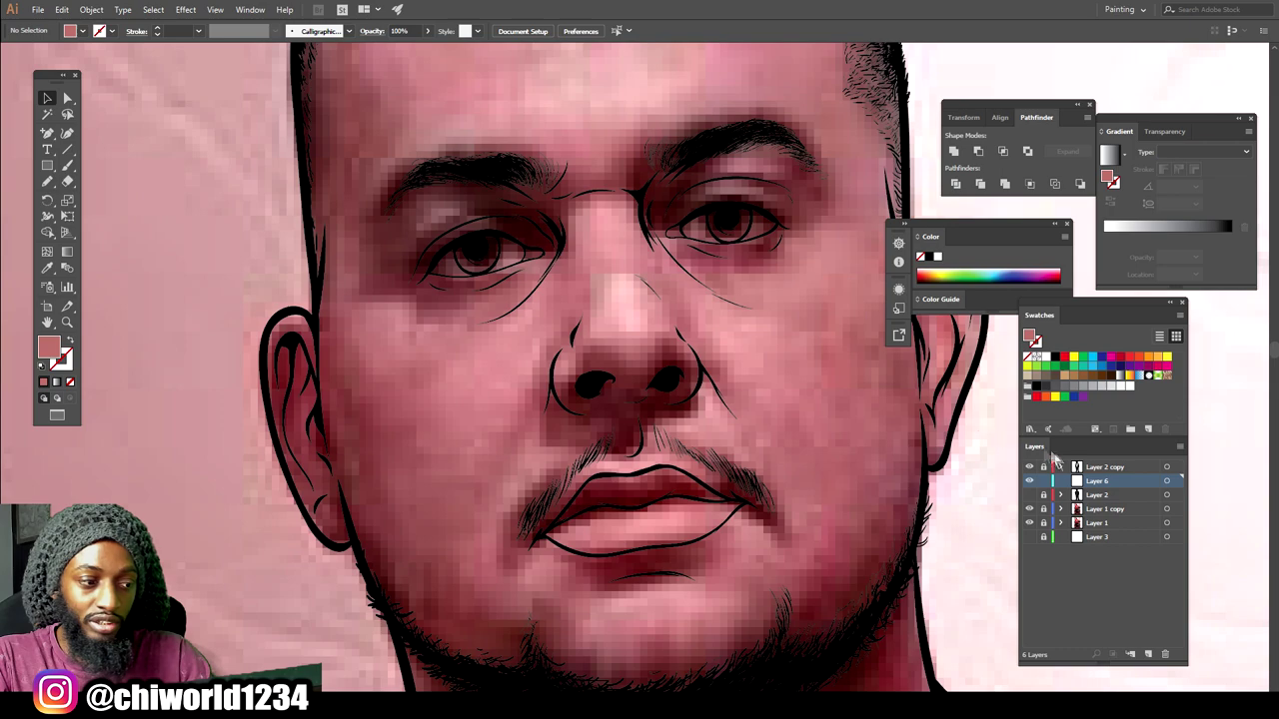
pyautogui.hotkey('ctrl', '-')
pyautogui.hotkey('ctrl', '-')
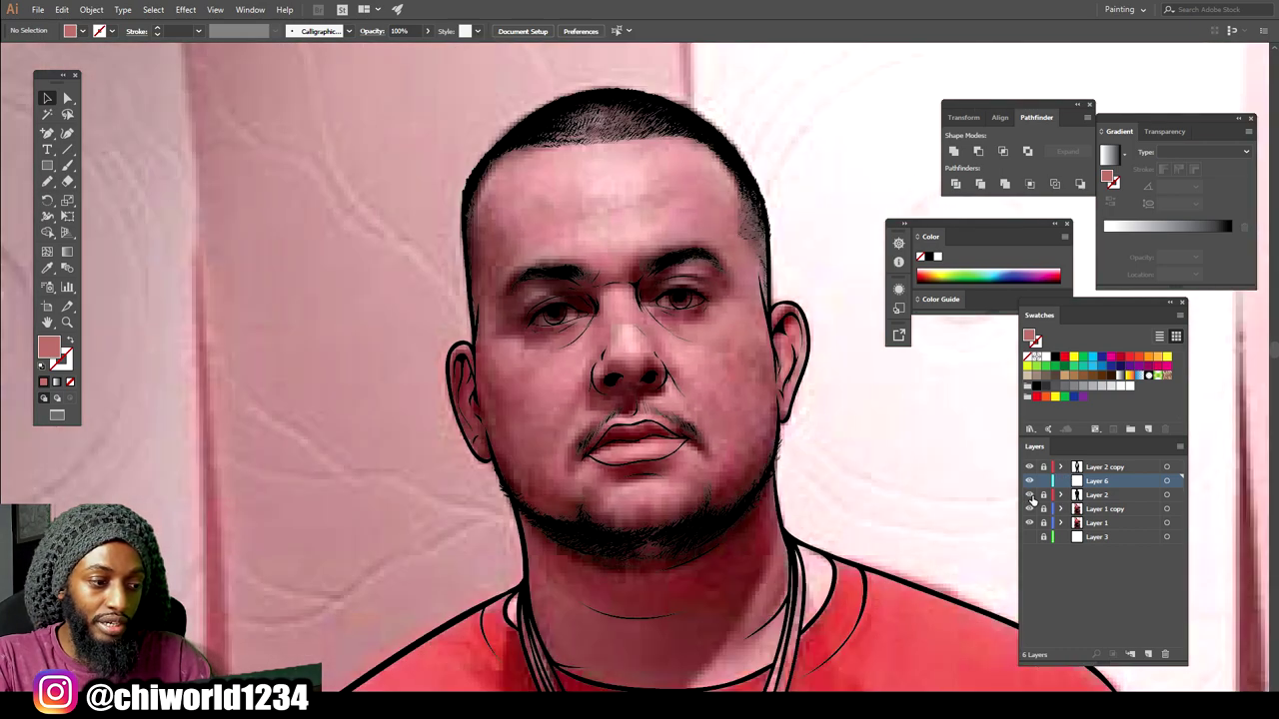
# Show Layer 2 and sample the face's flat skin tone as the fill color with the Eyedropper.
pyautogui.click(1029, 494)
pyautogui.hotkey('ctrl', '+')
pyautogui.hotkey('ctrl', '+')
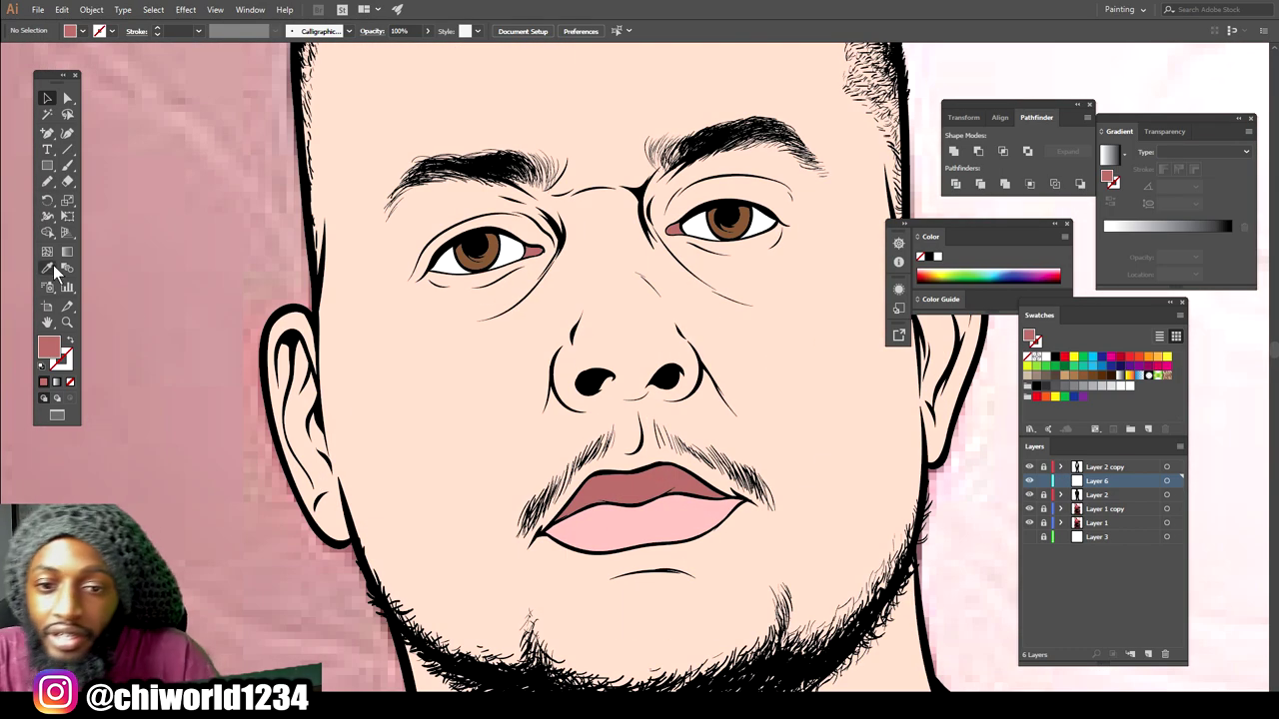
pyautogui.click(52, 266)
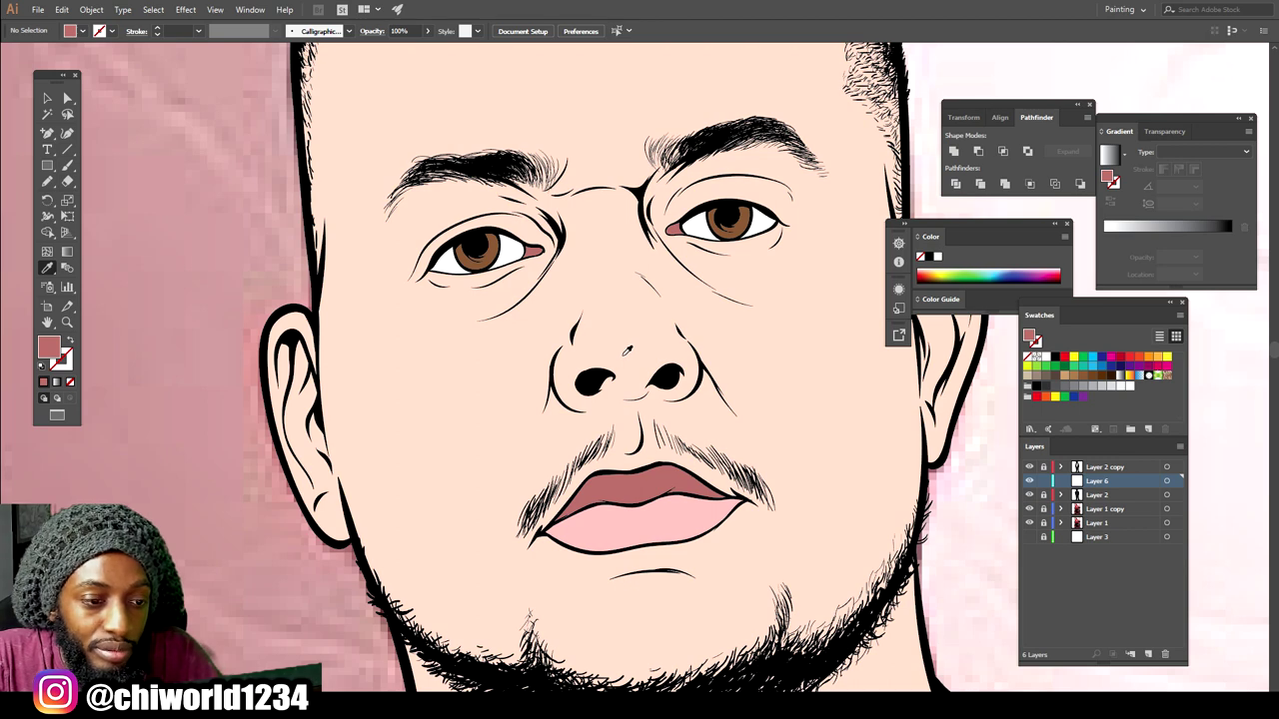
pyautogui.click(625, 353)
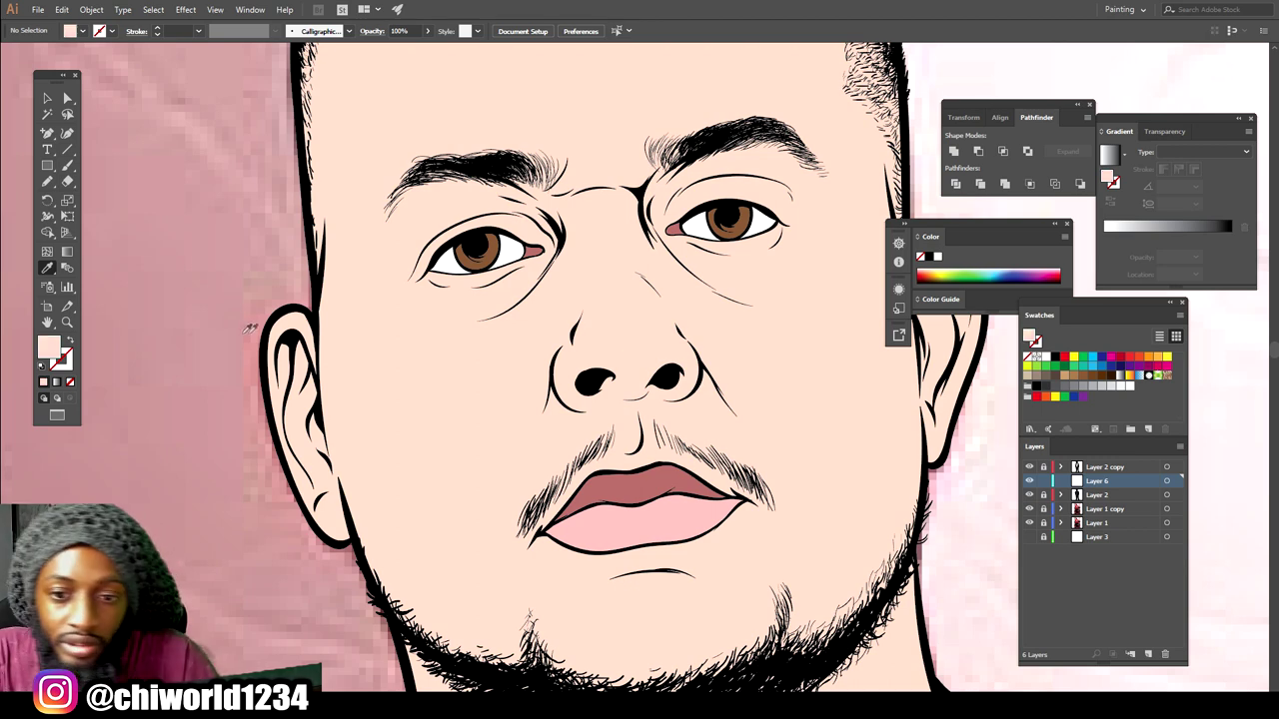
# Darken the sampled skin fill to a muted brown shadow tone, hex B28672.
pyautogui.doubleClick(48, 350)
pyautogui.moveTo(845, 508)
pyautogui.mouseDown()
pyautogui.moveTo(885, 548)
pyautogui.moveTo(882, 536)
pyautogui.mouseUp()
pyautogui.moveTo(1019, 663); pyautogui.dragTo(1017, 668)
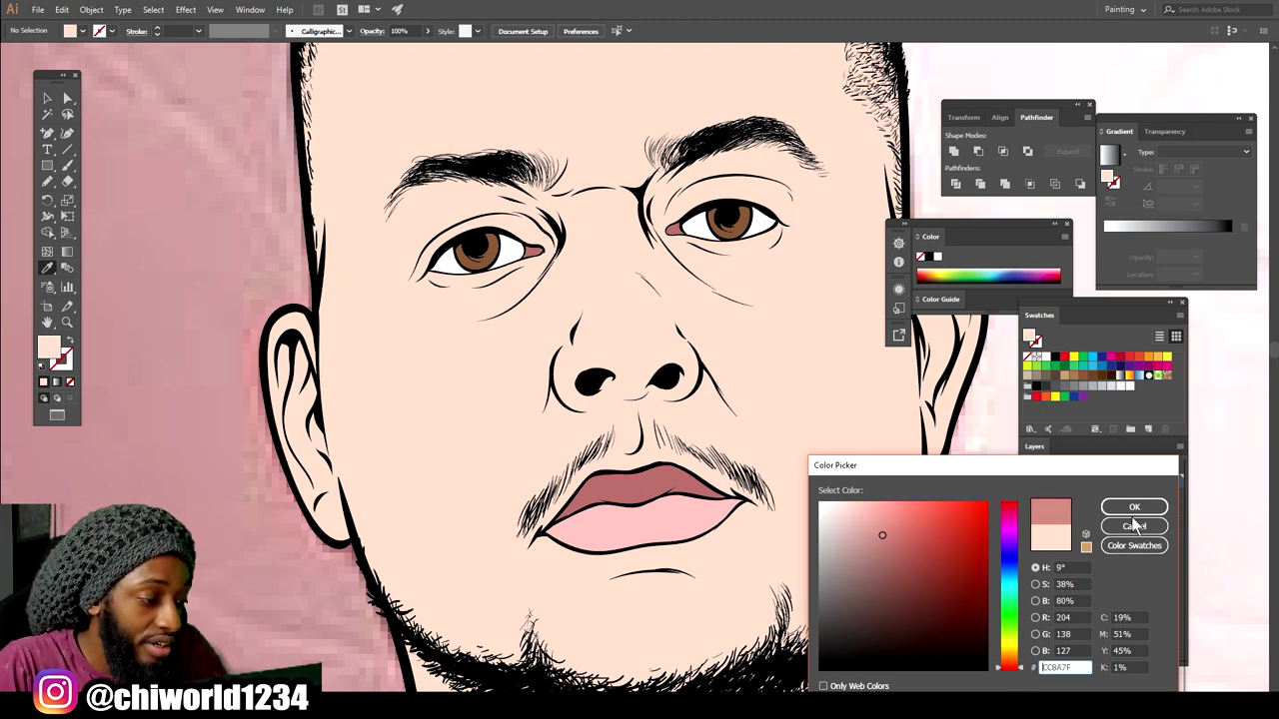
pyautogui.moveTo(885, 539); pyautogui.dragTo(877, 540)
pyautogui.moveTo(1005, 672); pyautogui.dragTo(1006, 669)
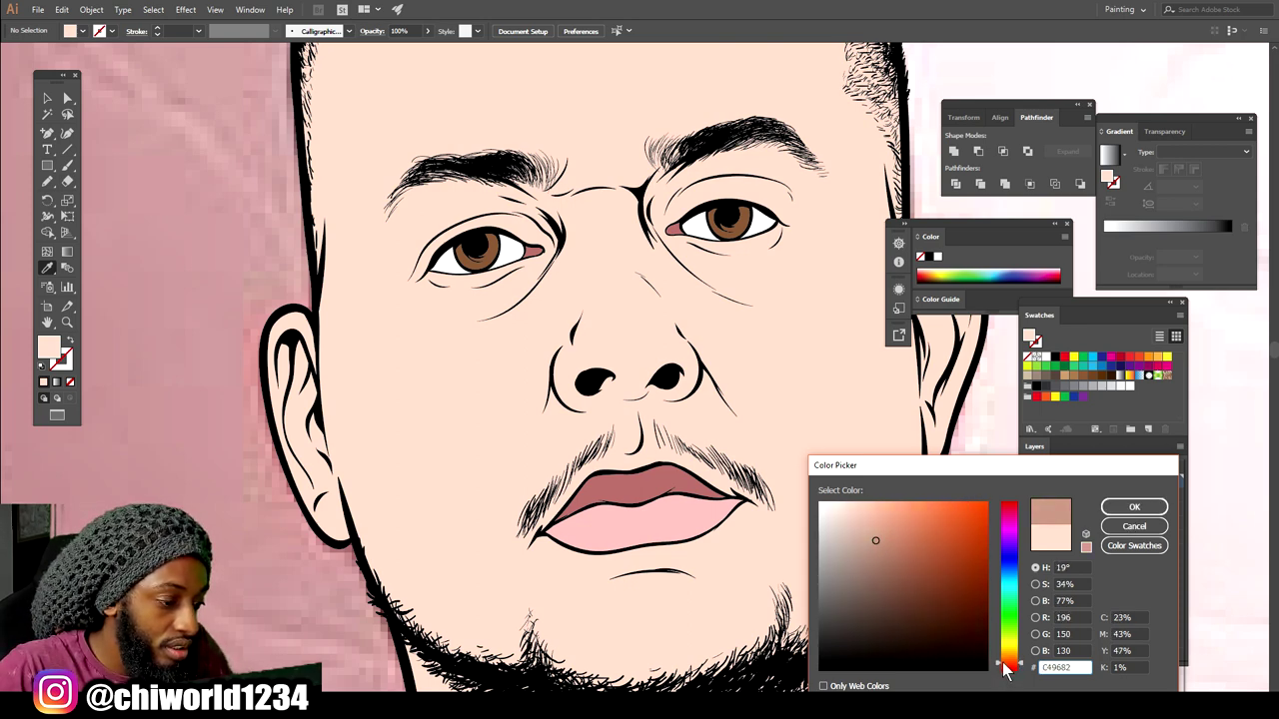
pyautogui.moveTo(861, 528); pyautogui.dragTo(879, 550)
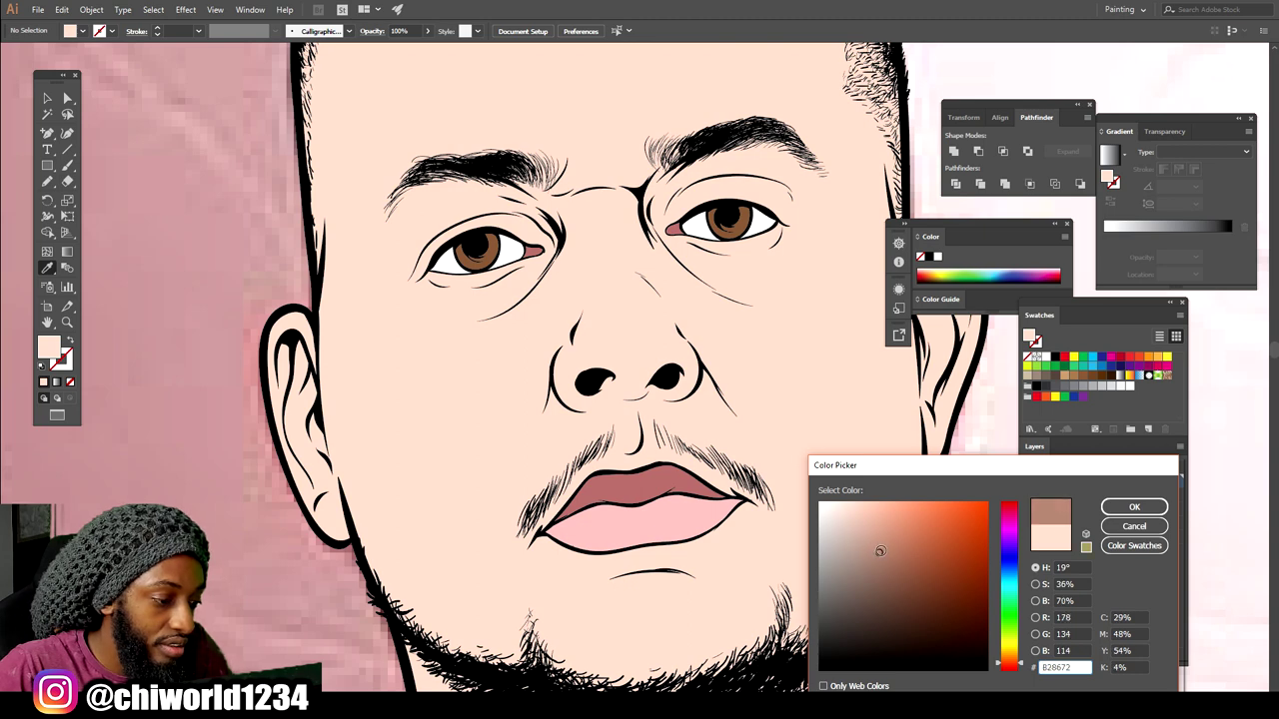
pyautogui.click(1133, 508)
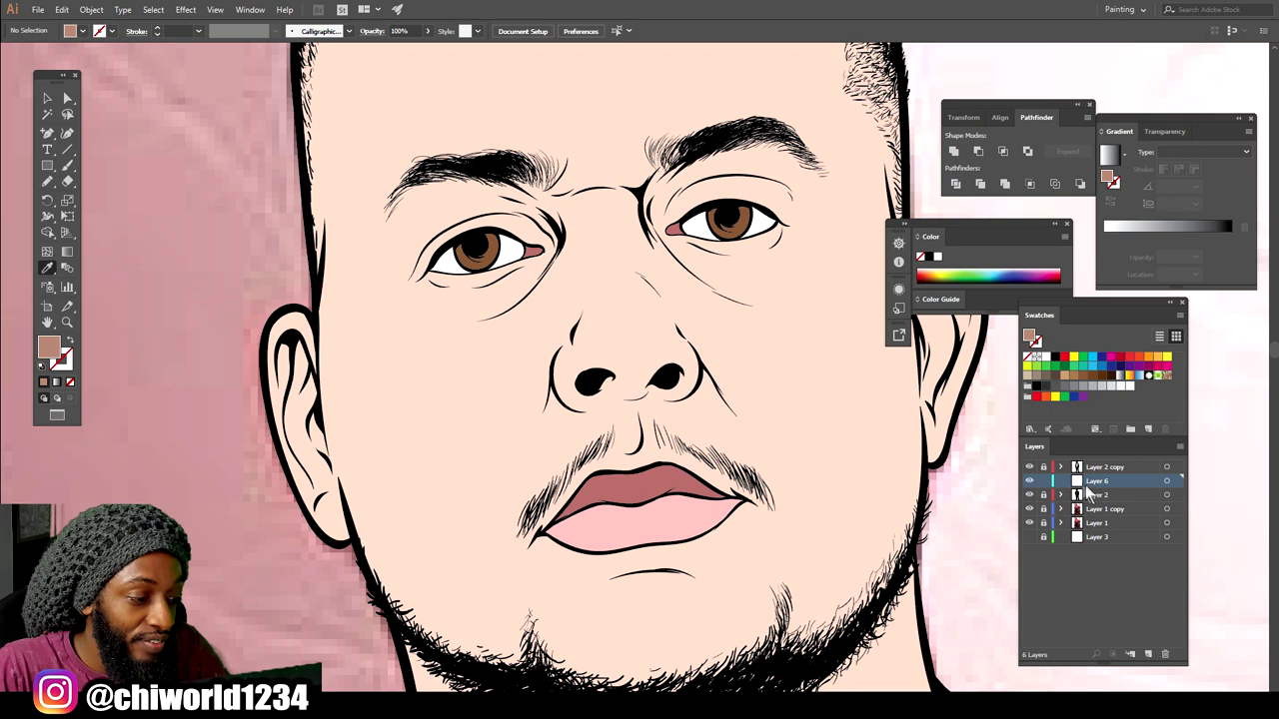
# Hide Layer 2 to reveal the reference photo's shadows around the nose and eyes.
pyautogui.hotkey('ctrl', '-')
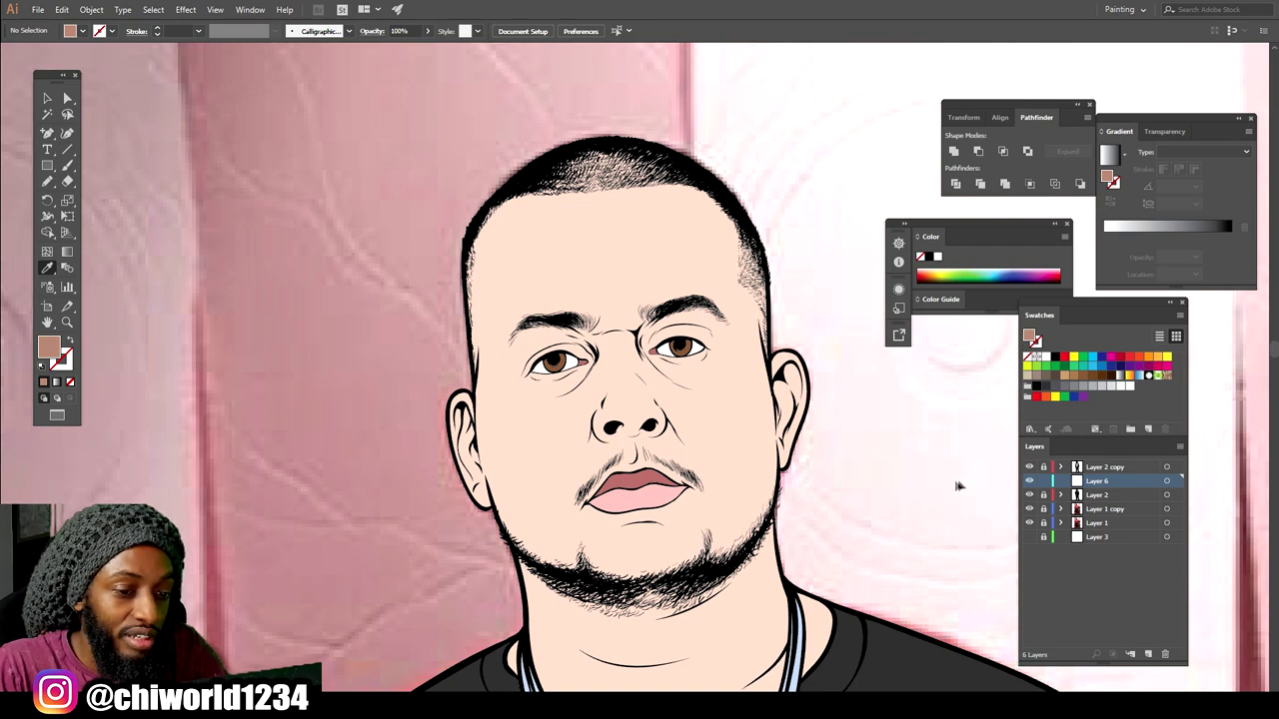
pyautogui.hotkey('ctrl', '+')
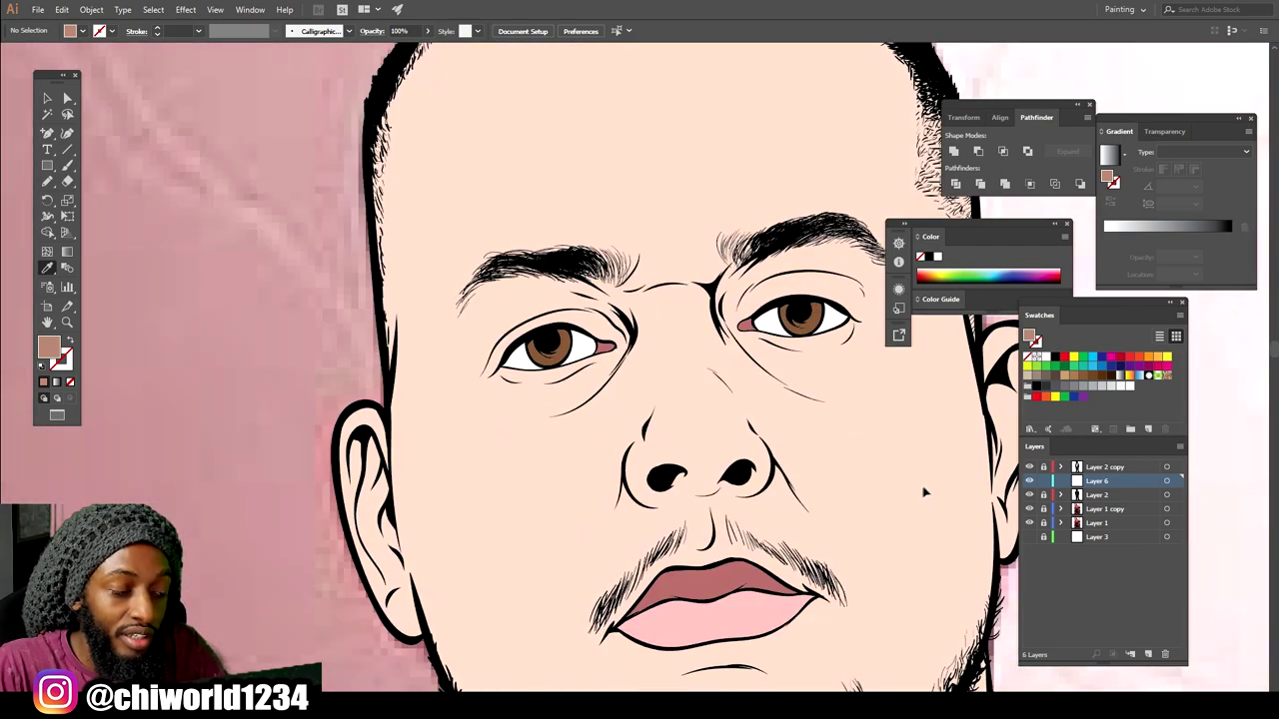
pyautogui.click(1029, 495)
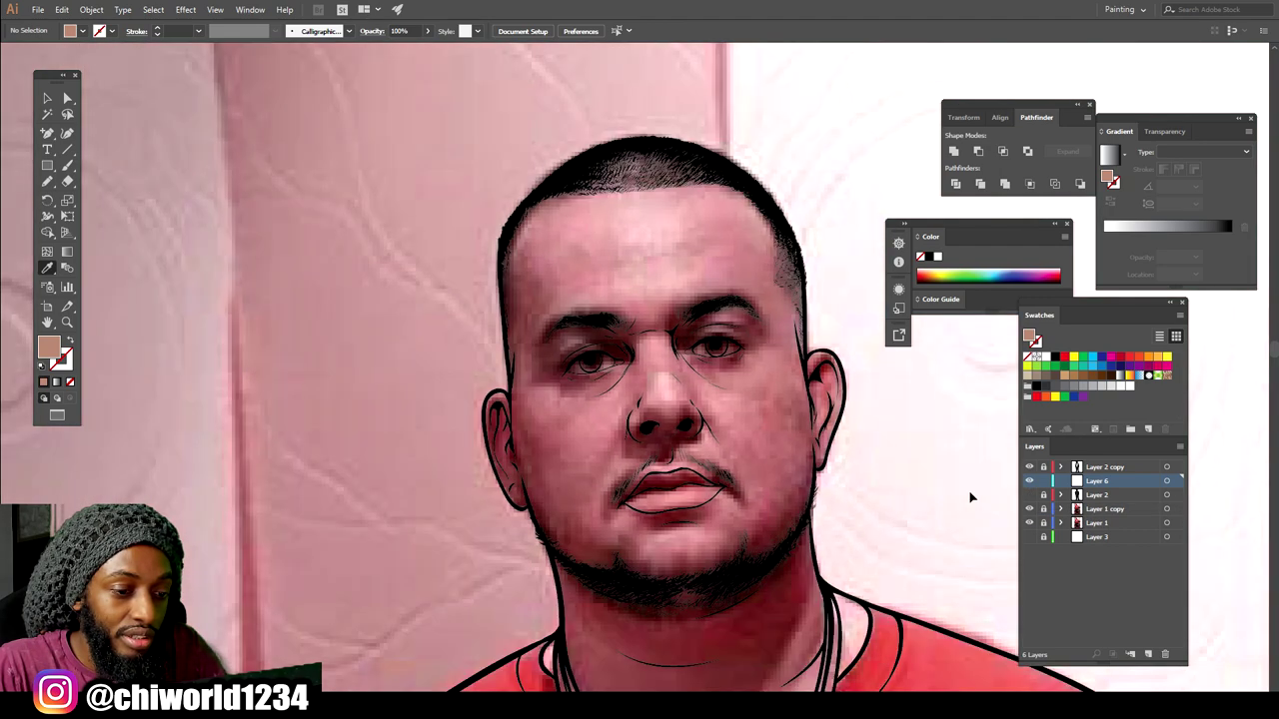
pyautogui.hscroll(2, 979, 499)
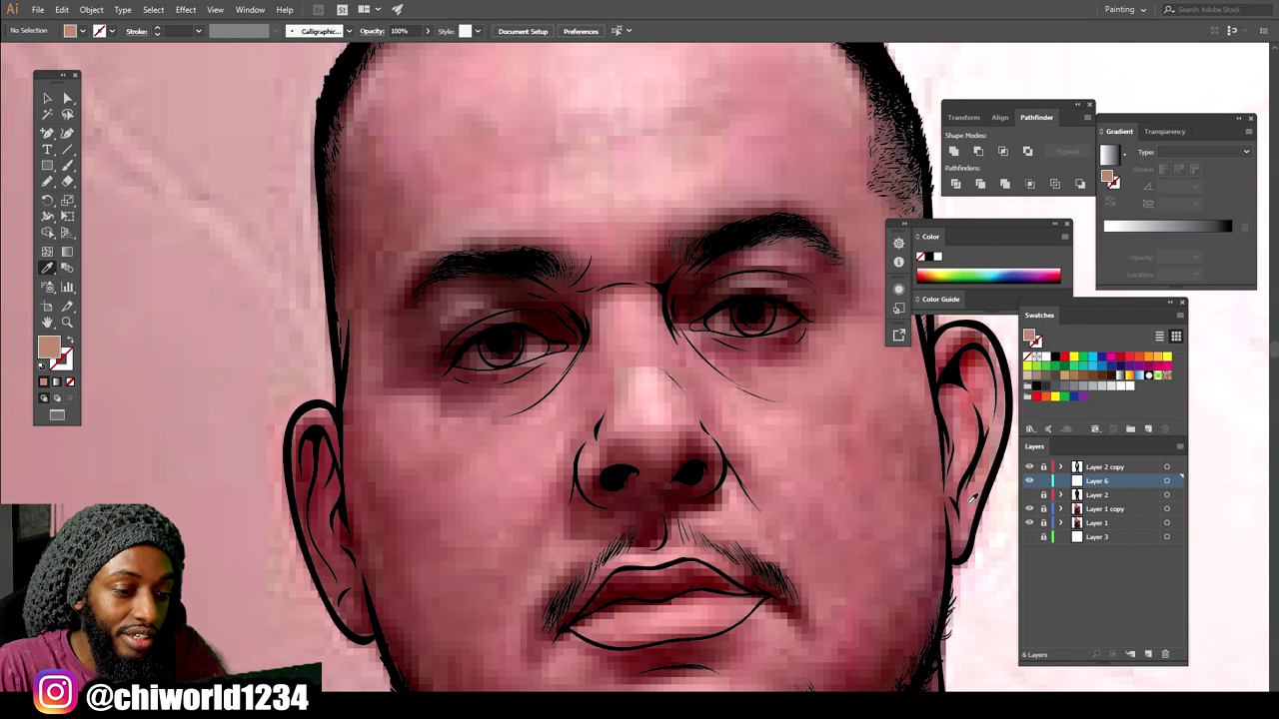
pyautogui.hotkey('ctrl', '=')
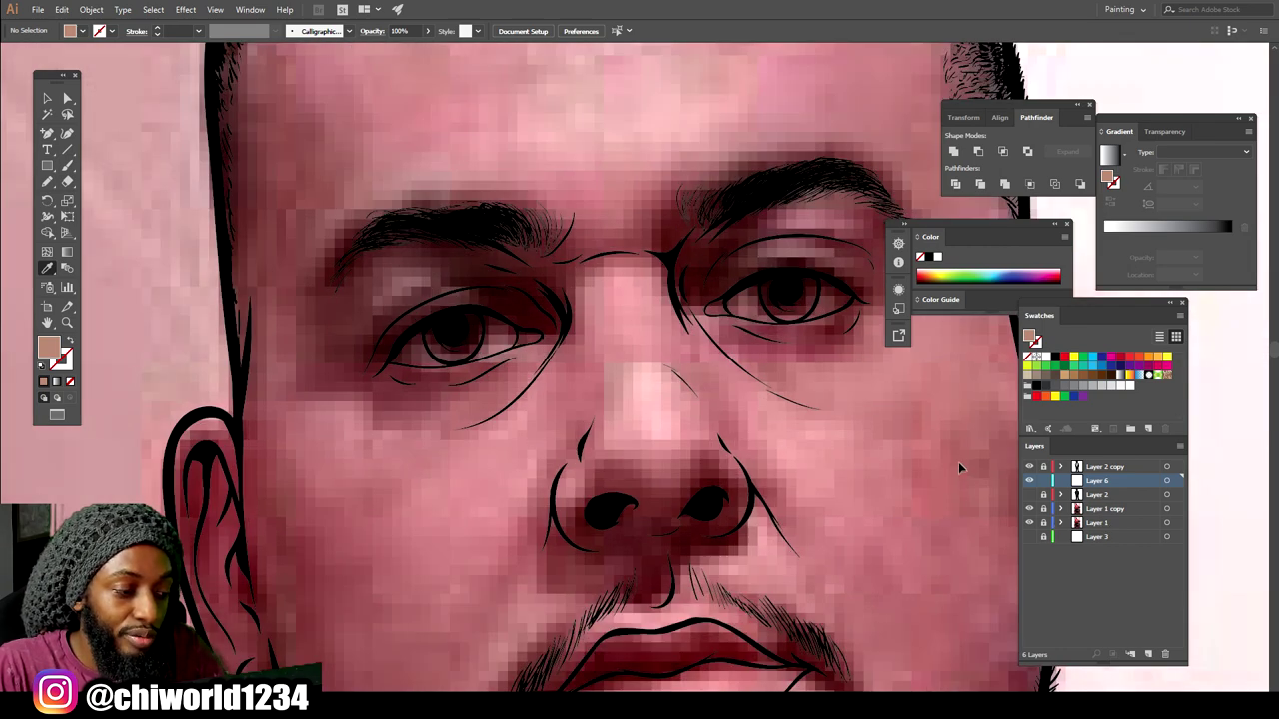
pyautogui.hscroll(1, 959, 467)
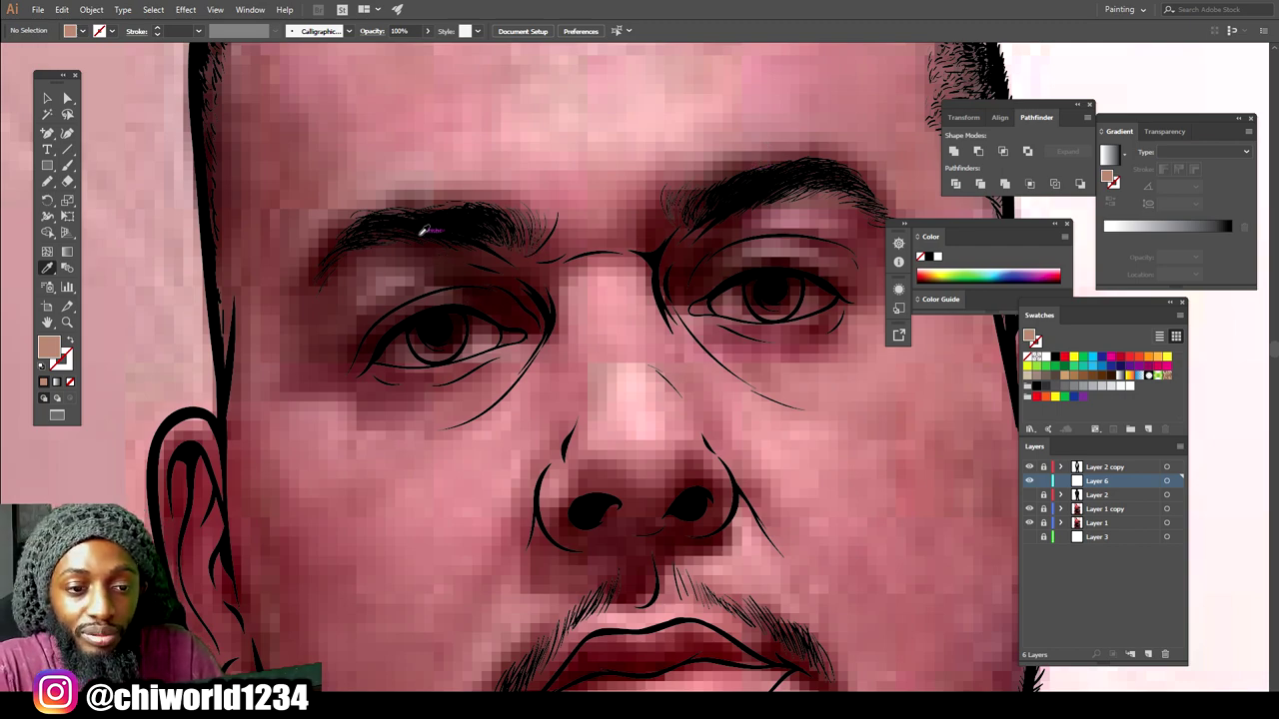
pyautogui.scroll(-2, 638, 410)
pyautogui.scroll(1, 643, 444)
pyautogui.scroll(1, 643, 445)
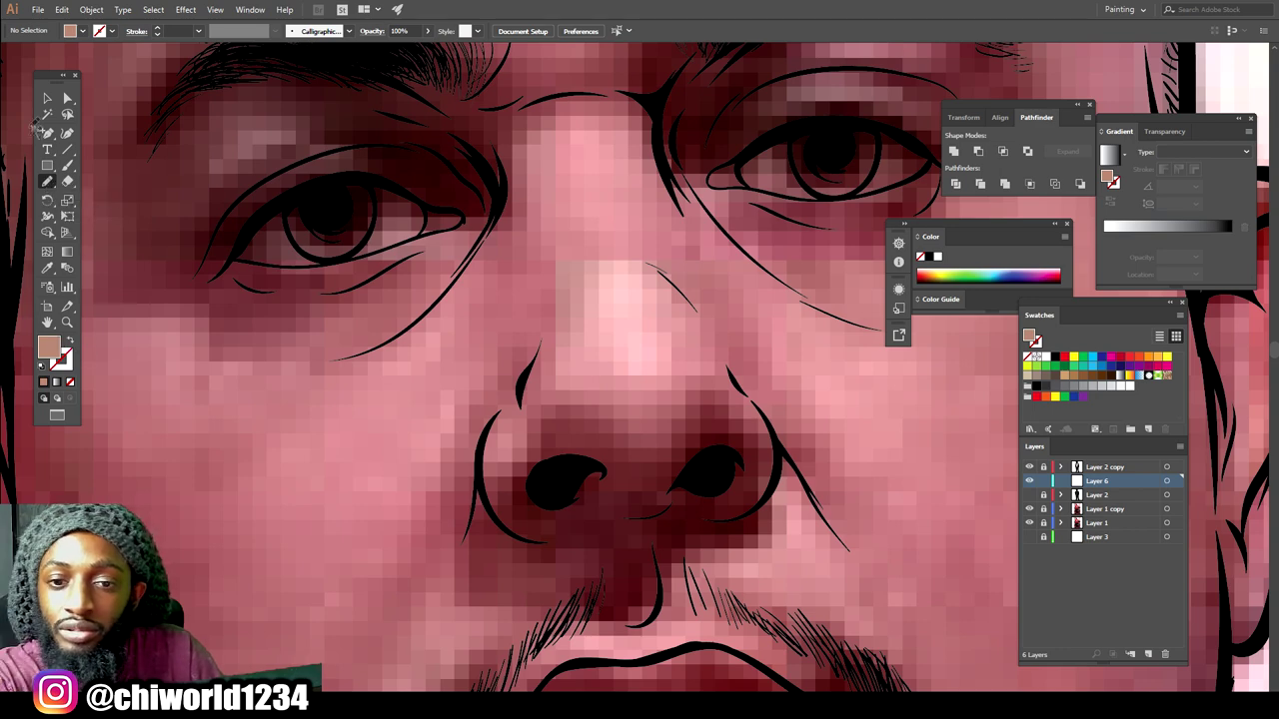
# Keep the Pencil tool's fill and path-closing options, and draw a closed shadow shape around the nostrils and down into the philtrum.
pyautogui.doubleClick(45, 183)
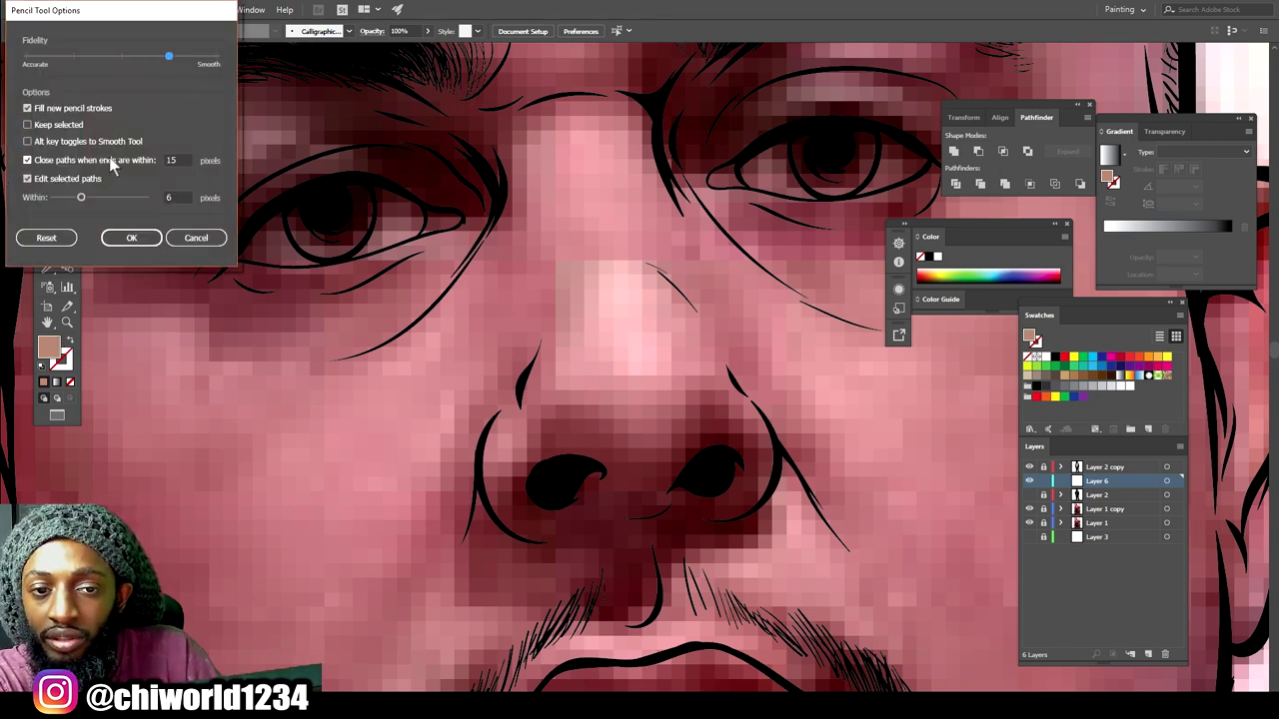
pyautogui.click(135, 240)
pyautogui.click(132, 242)
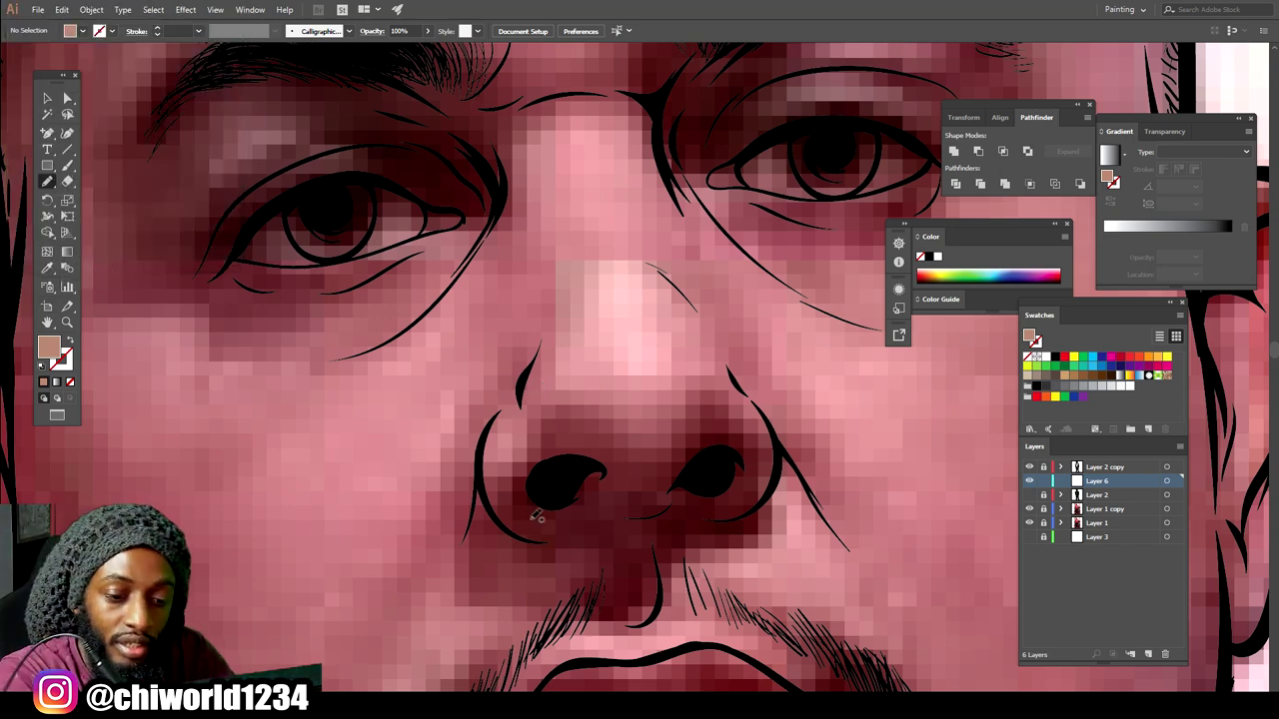
pyautogui.moveTo(517, 530)
pyautogui.mouseDown()
pyautogui.moveTo(499, 496)
pyautogui.moveTo(534, 425)
pyautogui.moveTo(655, 442)
pyautogui.moveTo(717, 390)
pyautogui.moveTo(744, 419)
pyautogui.moveTo(761, 461)
pyautogui.moveTo(751, 495)
pyautogui.moveTo(770, 503)
pyautogui.moveTo(756, 537)
pyautogui.moveTo(661, 539)
pyautogui.moveTo(654, 617)
pyautogui.moveTo(660, 588)
pyautogui.moveTo(633, 549)
pyautogui.moveTo(562, 541)
pyautogui.mouseUp()
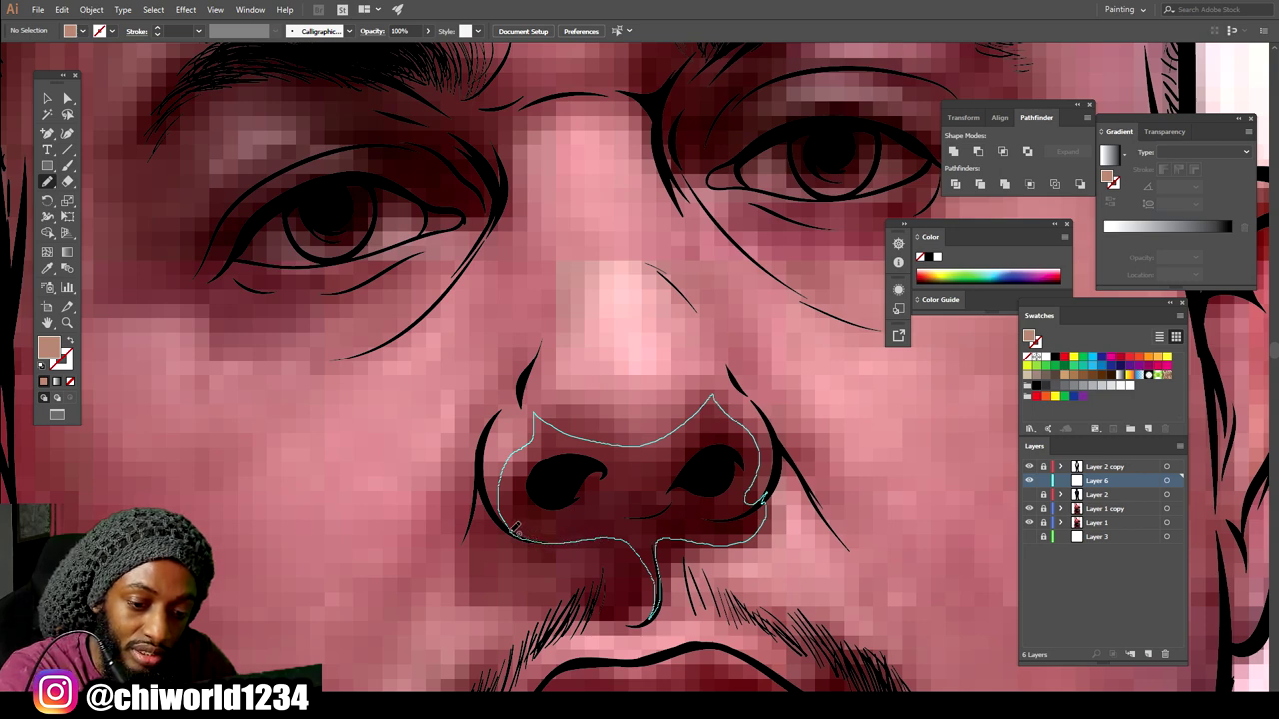
pyautogui.moveTo(515, 530); pyautogui.dragTo(508, 520)
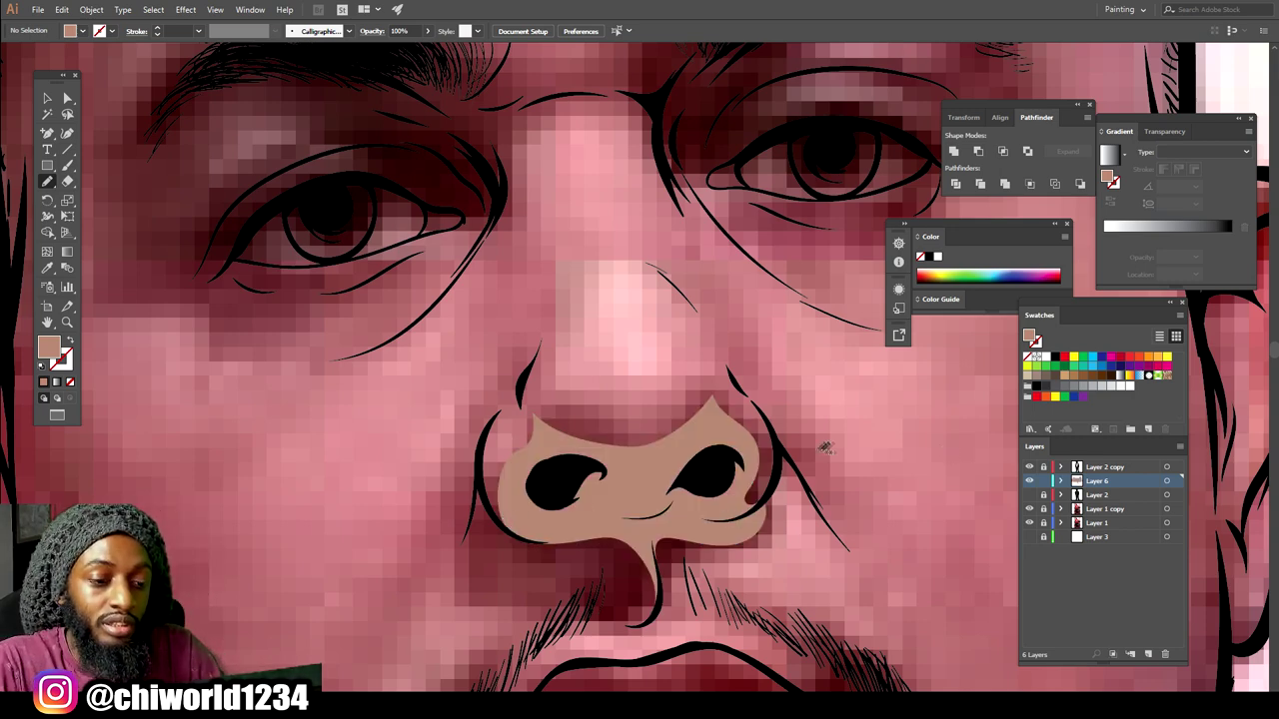
# Show Layer 2 and examine the nose shadow against the flat skin colors from afar and up close.
pyautogui.hotkey('ctrl', '-')
pyautogui.hotkey('ctrl', '-')
pyautogui.hotkey('ctrl', '-')
pyautogui.hotkey('ctrl', '+')
pyautogui.hotkey('ctrl', '+')
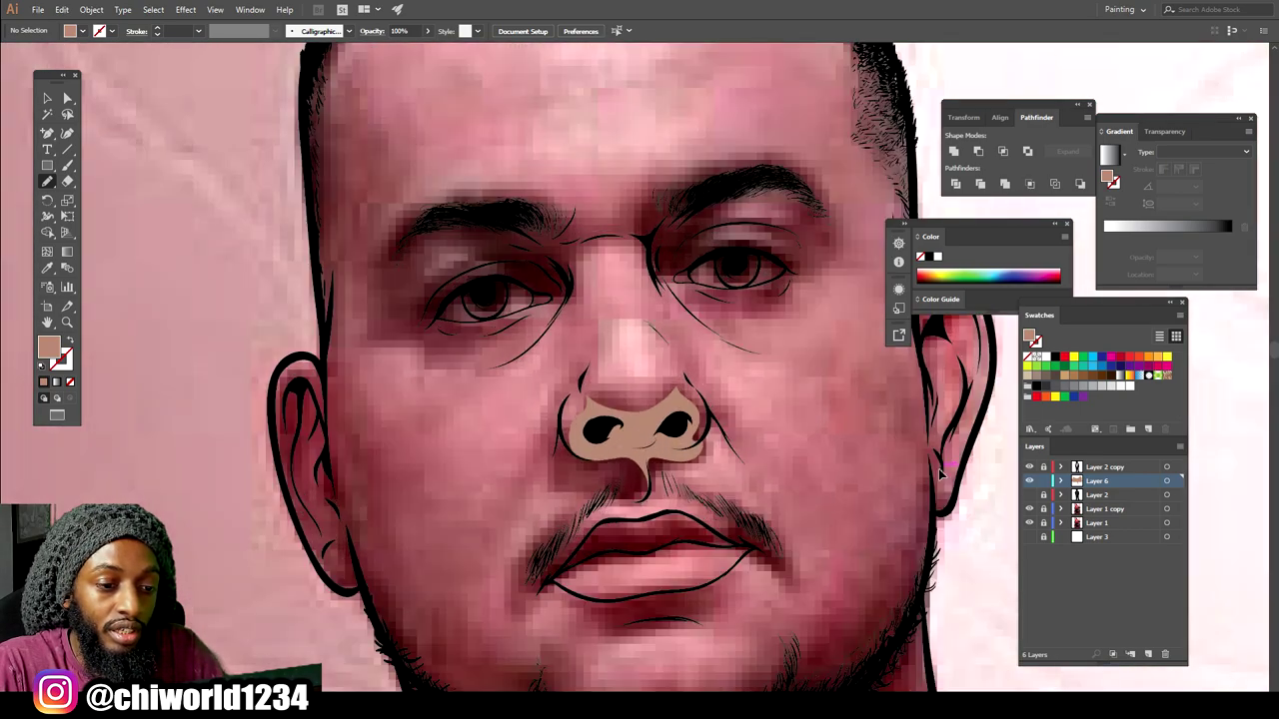
pyautogui.click(1032, 496)
pyautogui.hotkey('ctrl', '-')
pyautogui.hotkey('ctrl', '-')
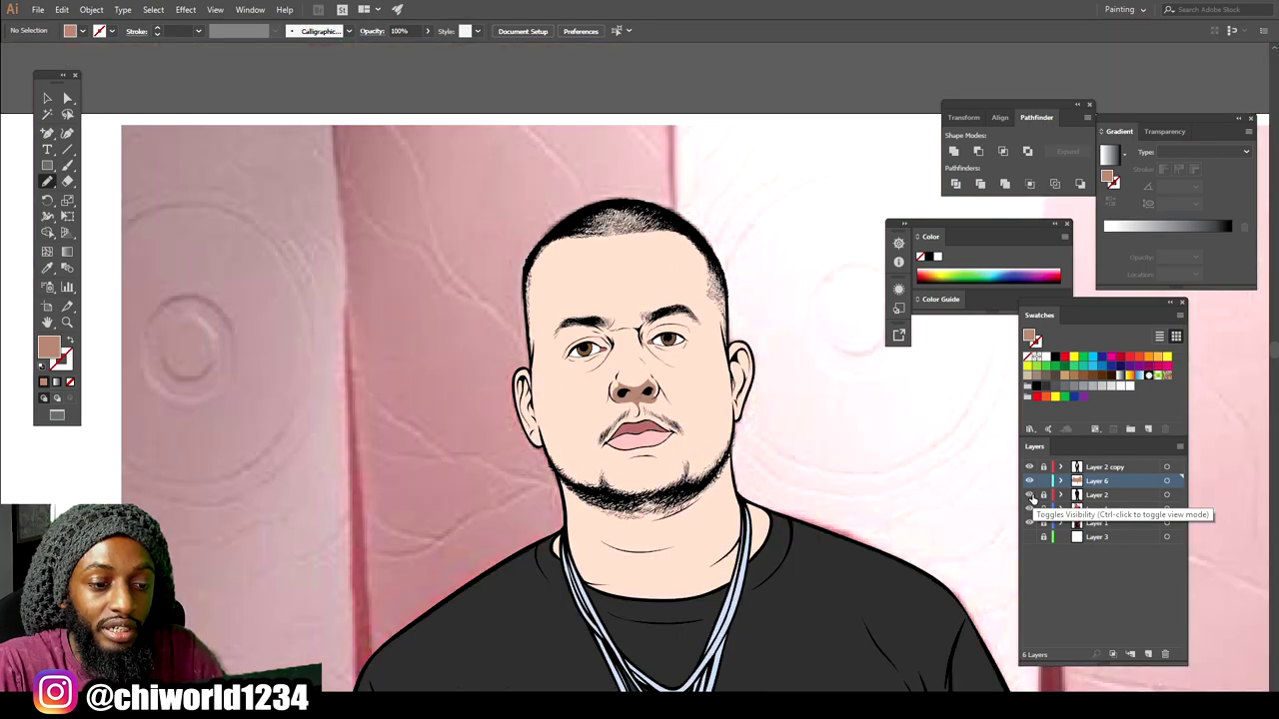
pyautogui.hotkey('ctrl', '+')
pyautogui.hotkey('ctrl', '+')
pyautogui.hotkey('ctrl', '+')
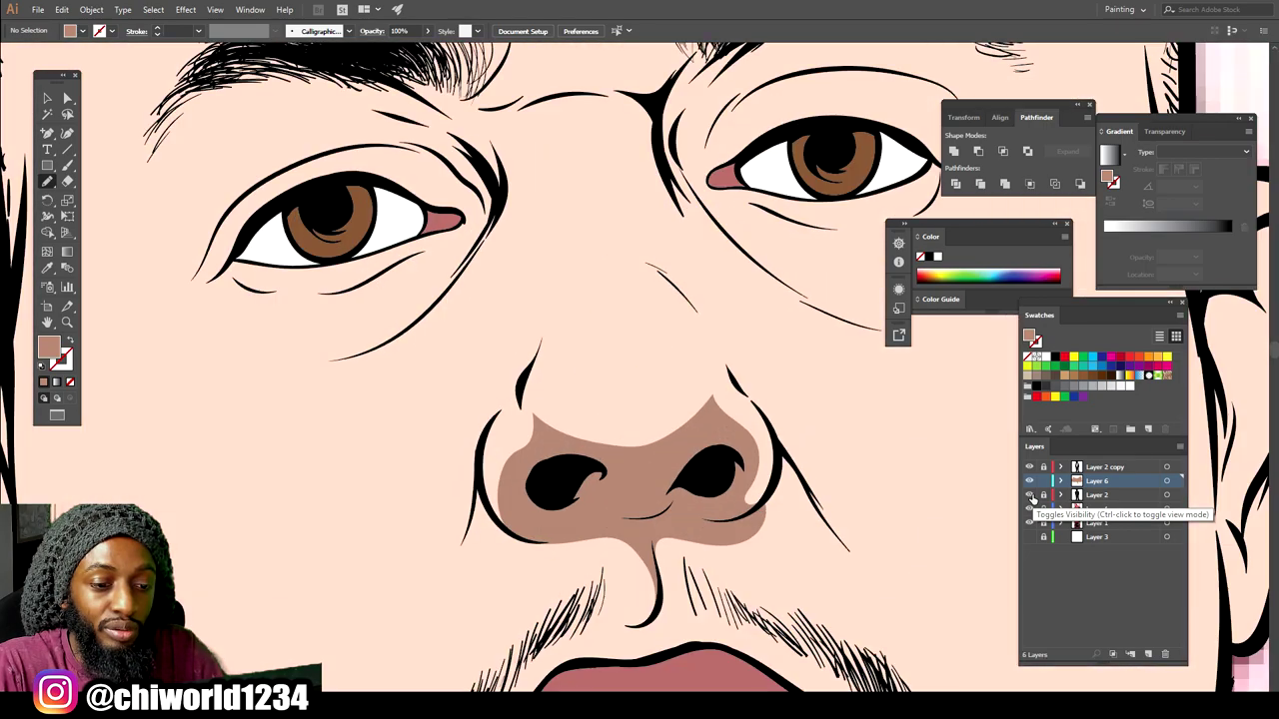
# Hide Layer 2 again to expose the photo's shading between the eyebrows and around the eye beside the nose bridge.
pyautogui.click(1032, 497)
pyautogui.scroll(3, 959, 485)
pyautogui.hotkey('ctrl', '-')
pyautogui.hscroll(3, 872, 462)
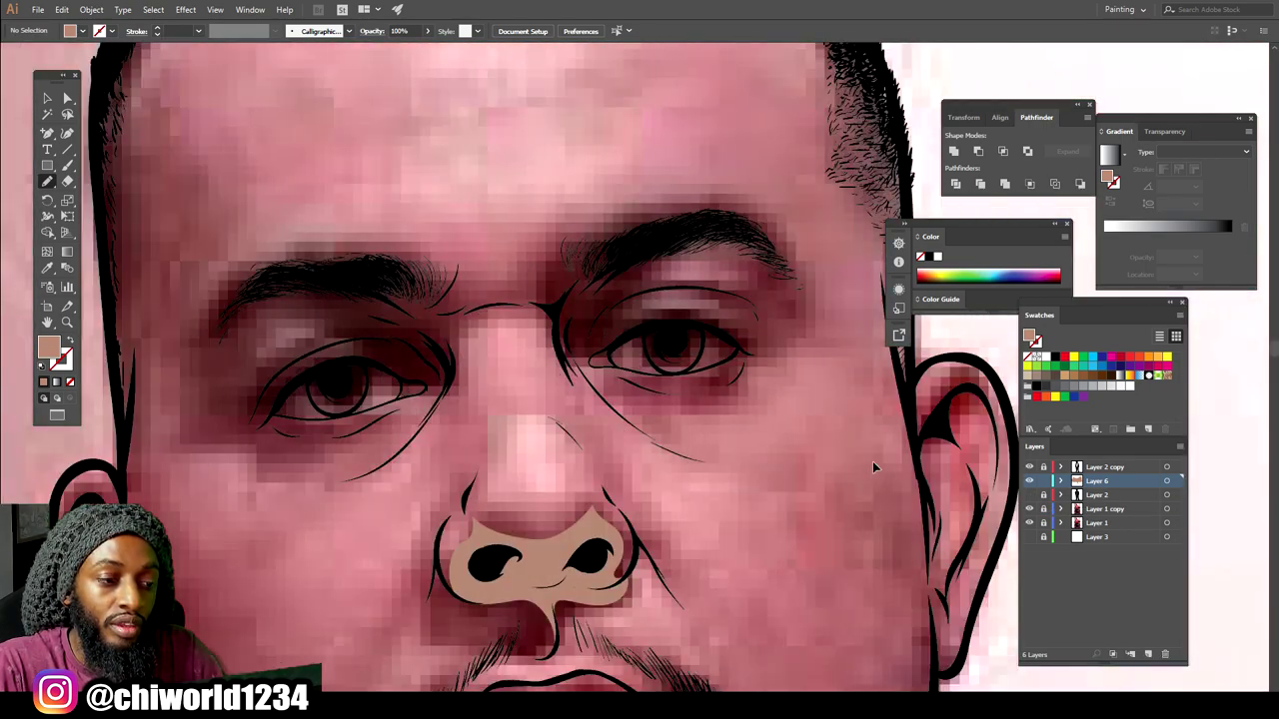
pyautogui.hotkey('ctrl', '+')
pyautogui.scroll(3, 873, 460)
pyautogui.hscroll(-2, 872, 461)
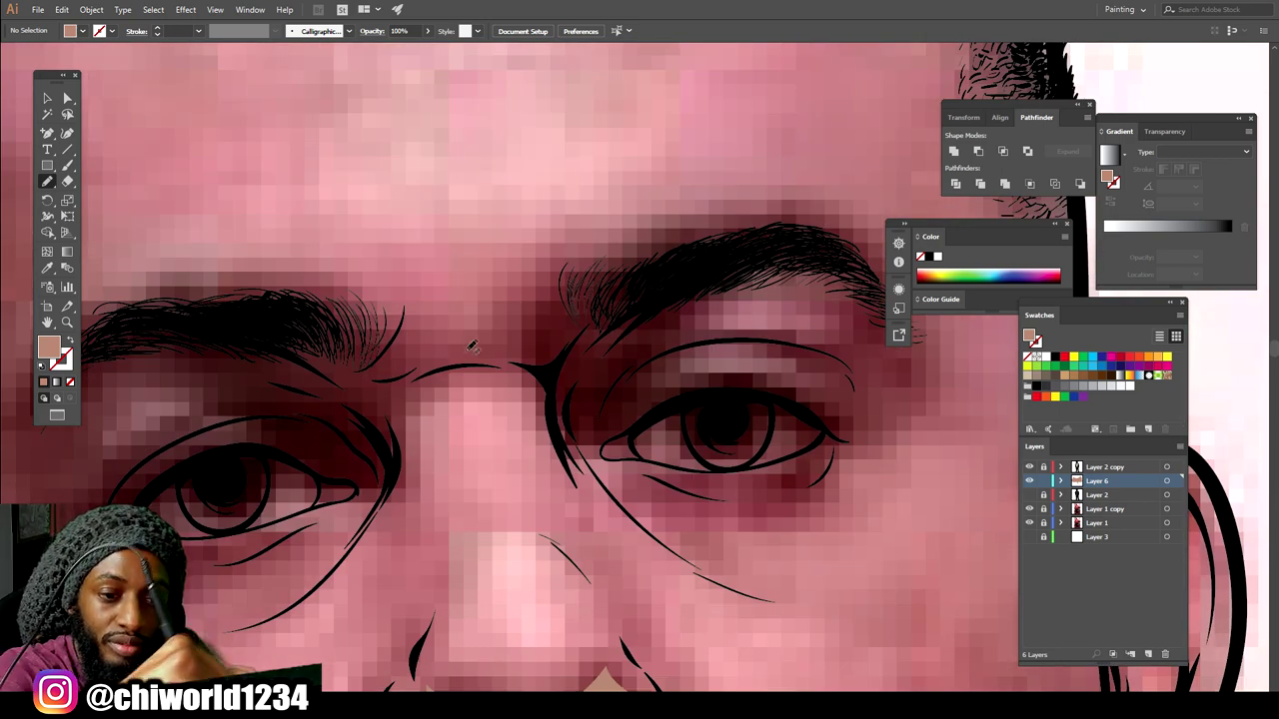
pyautogui.moveTo(697, 397)
pyautogui.mouseDown()
pyautogui.moveTo(658, 400)
pyautogui.moveTo(652, 376)
pyautogui.moveTo(697, 341)
pyautogui.moveTo(734, 338)
pyautogui.moveTo(674, 336)
pyautogui.moveTo(685, 310)
pyautogui.moveTo(720, 278)
pyautogui.moveTo(790, 253)
pyautogui.moveTo(692, 261)
pyautogui.moveTo(613, 293)
pyautogui.moveTo(619, 282)
pyautogui.moveTo(601, 291)
pyautogui.moveTo(595, 277)
pyautogui.moveTo(575, 300)
pyautogui.moveTo(585, 272)
pyautogui.moveTo(571, 300)
pyautogui.moveTo(566, 264)
pyautogui.moveTo(553, 336)
pyautogui.moveTo(396, 379)
pyautogui.moveTo(508, 363)
pyautogui.moveTo(548, 388)
pyautogui.moveTo(561, 438)
pyautogui.moveTo(541, 375)
pyautogui.moveTo(599, 460)
pyautogui.mouseUp()
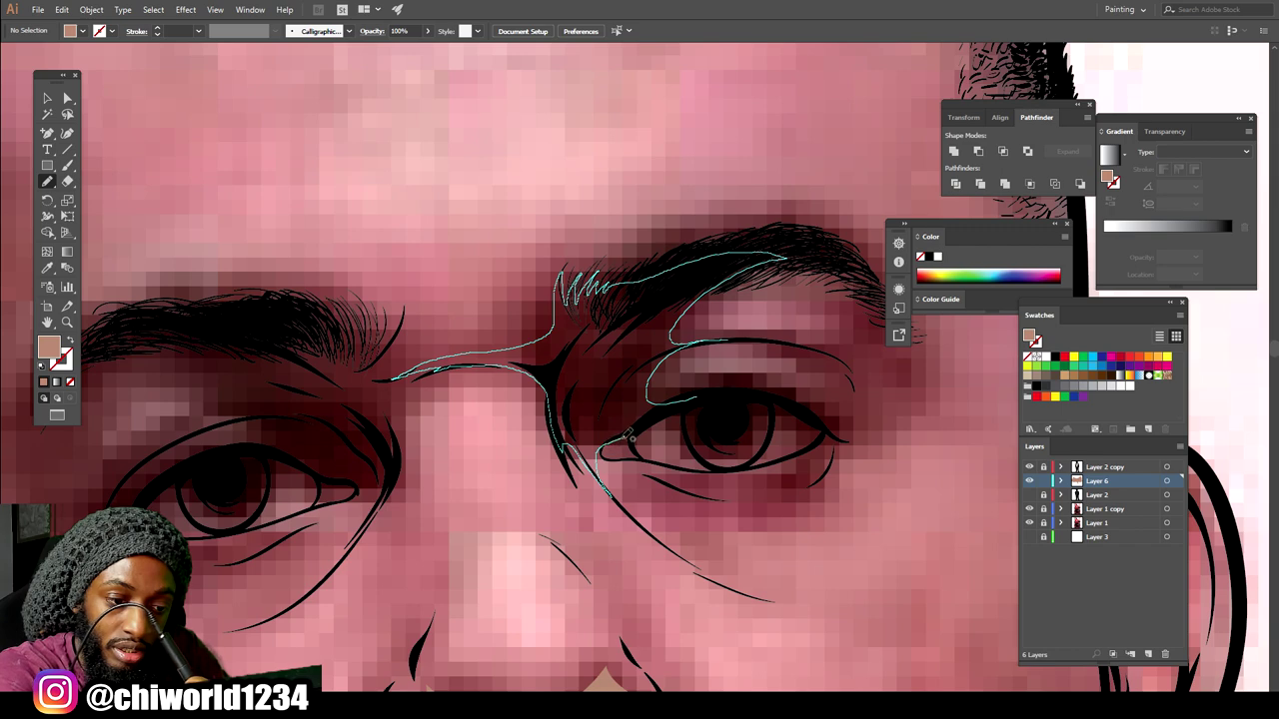
pyautogui.moveTo(661, 410); pyautogui.dragTo(668, 409)
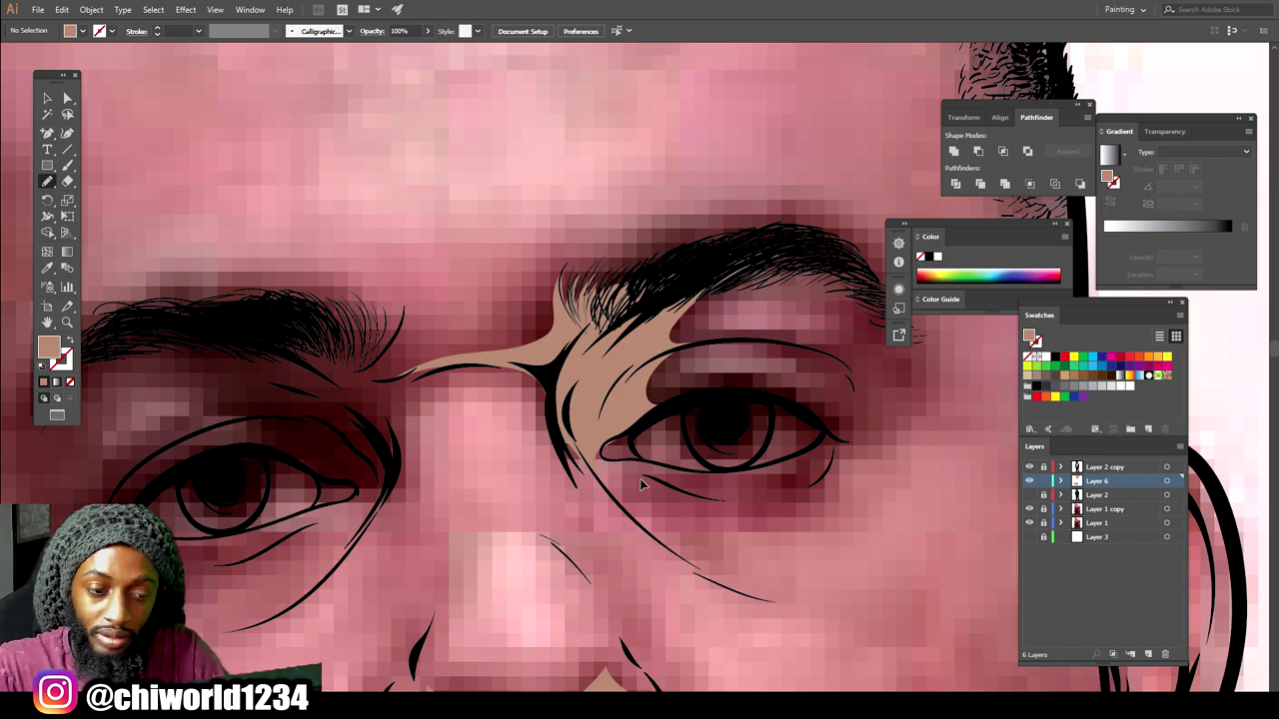
pyautogui.hotkey('ctrl', 'z')
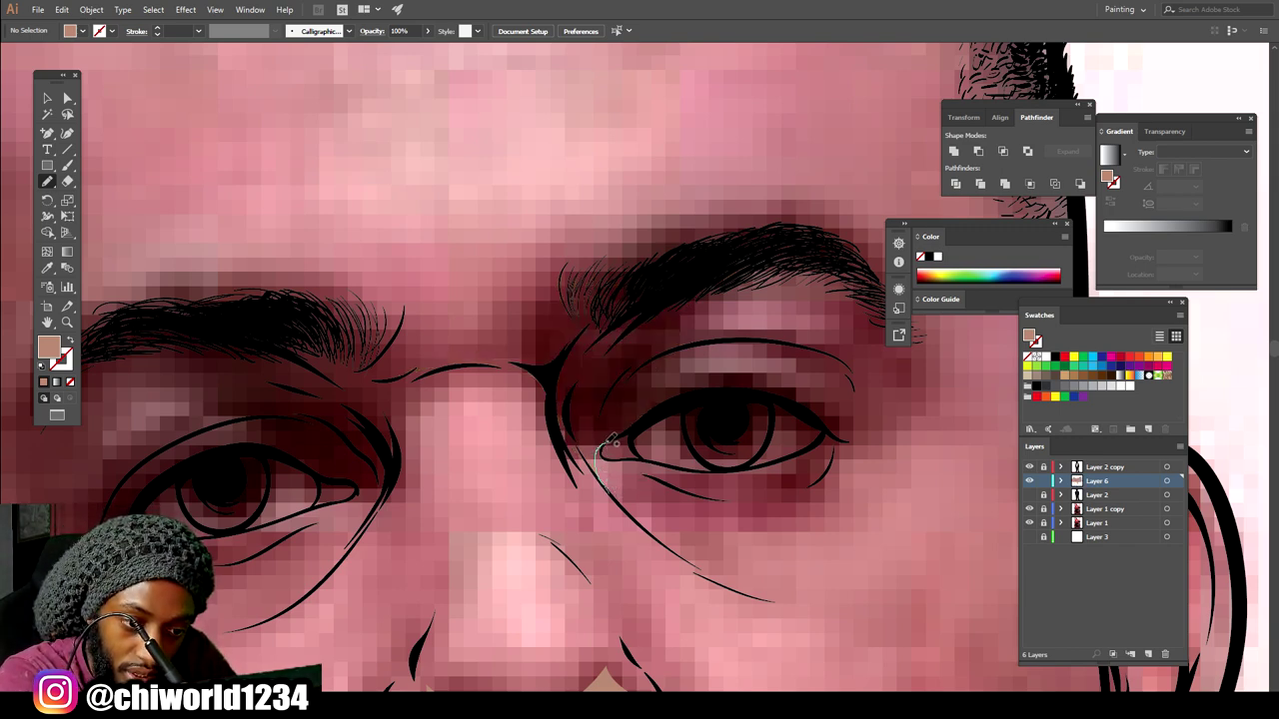
# Draw a closed Pencil shadow shape from the eye's inner corner up under the eyebrow and across the nose bridge crease.
pyautogui.moveTo(645, 425)
pyautogui.mouseDown()
pyautogui.moveTo(703, 391)
pyautogui.moveTo(647, 404)
pyautogui.moveTo(640, 391)
pyautogui.moveTo(680, 346)
pyautogui.moveTo(714, 340)
pyautogui.moveTo(672, 334)
pyautogui.moveTo(735, 263)
pyautogui.moveTo(652, 275)
pyautogui.mouseUp()
pyautogui.moveTo(571, 312); pyautogui.dragTo(514, 345)
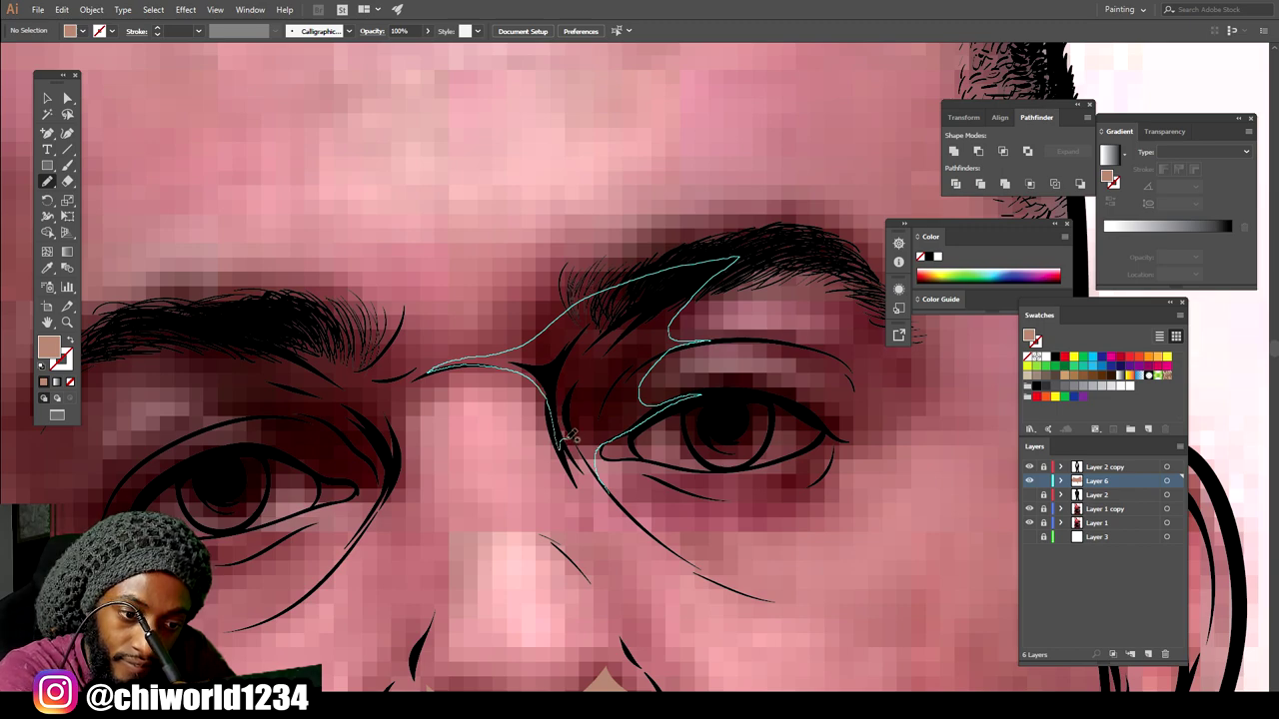
pyautogui.moveTo(597, 466); pyautogui.dragTo(592, 484)
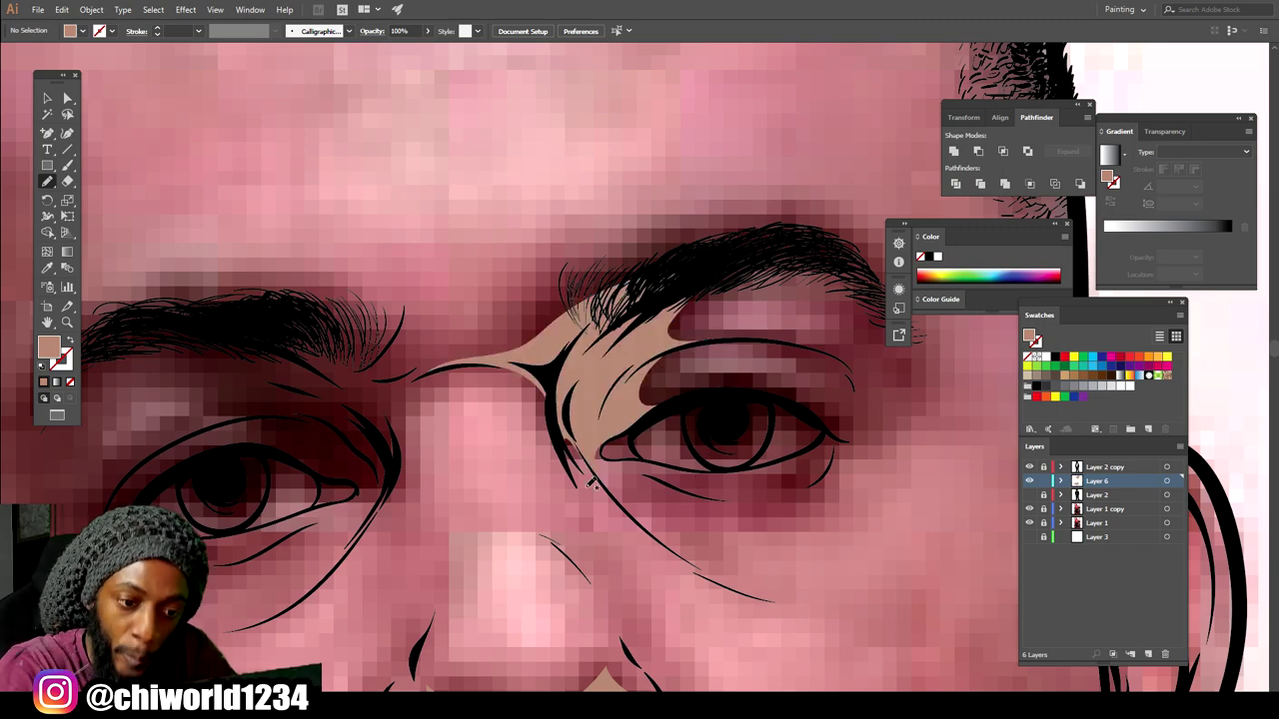
# Show Layer 2 to check the brow and nose shadows against the face's flat colors.
pyautogui.hotkey('ctrl', '-')
pyautogui.hotkey('ctrl', '-')
pyautogui.hotkey('ctrl', '-')
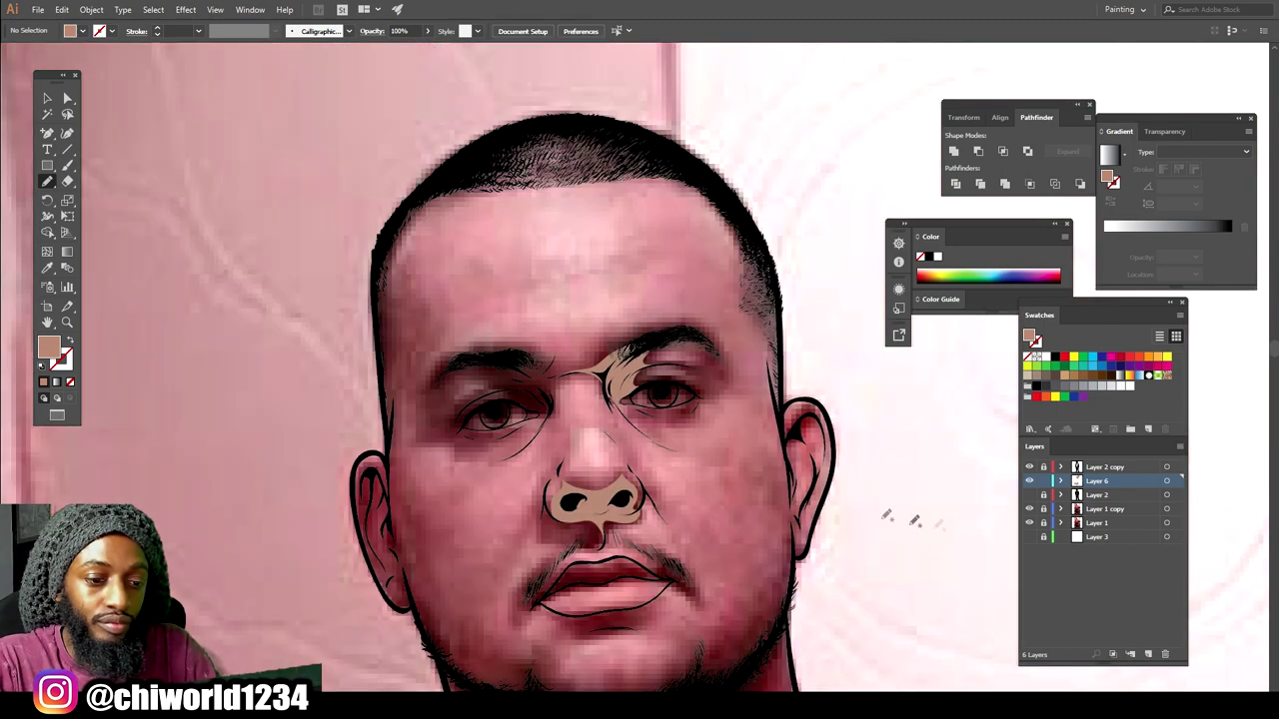
pyautogui.click(1029, 496)
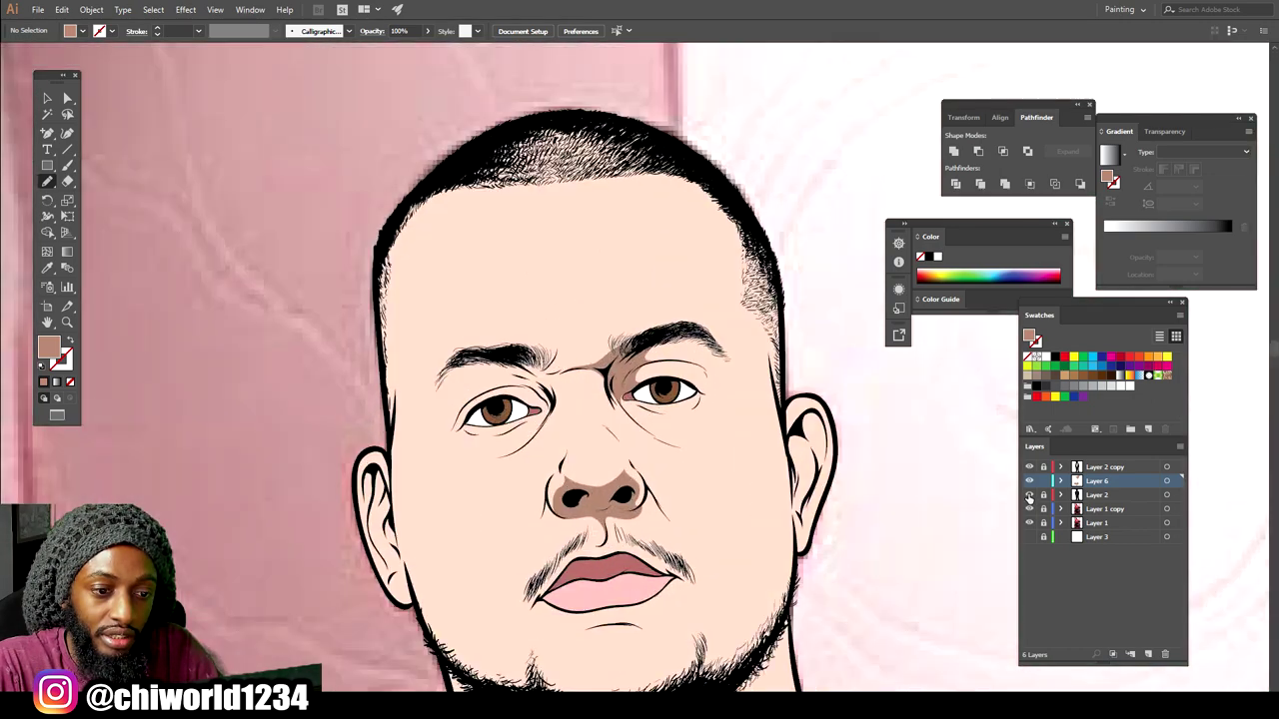
# Hide Layer 2 and draw a closed Pencil shadow shape under the other eyebrow, around that eye's inner corner to the nose bridge.
pyautogui.hotkey('ctrl', '+')
pyautogui.hotkey('ctrl', '+')
pyautogui.click(1028, 496)
pyautogui.hotkey('ctrl', '+')
pyautogui.moveTo(676, 510); pyautogui.dragTo(878, 460)
pyautogui.moveTo(509, 387)
pyautogui.mouseDown()
pyautogui.moveTo(542, 379)
pyautogui.moveTo(533, 358)
pyautogui.moveTo(461, 369)
pyautogui.moveTo(501, 324)
pyautogui.moveTo(460, 288)
pyautogui.moveTo(377, 273)
pyautogui.moveTo(525, 265)
pyautogui.moveTo(621, 290)
pyautogui.mouseUp()
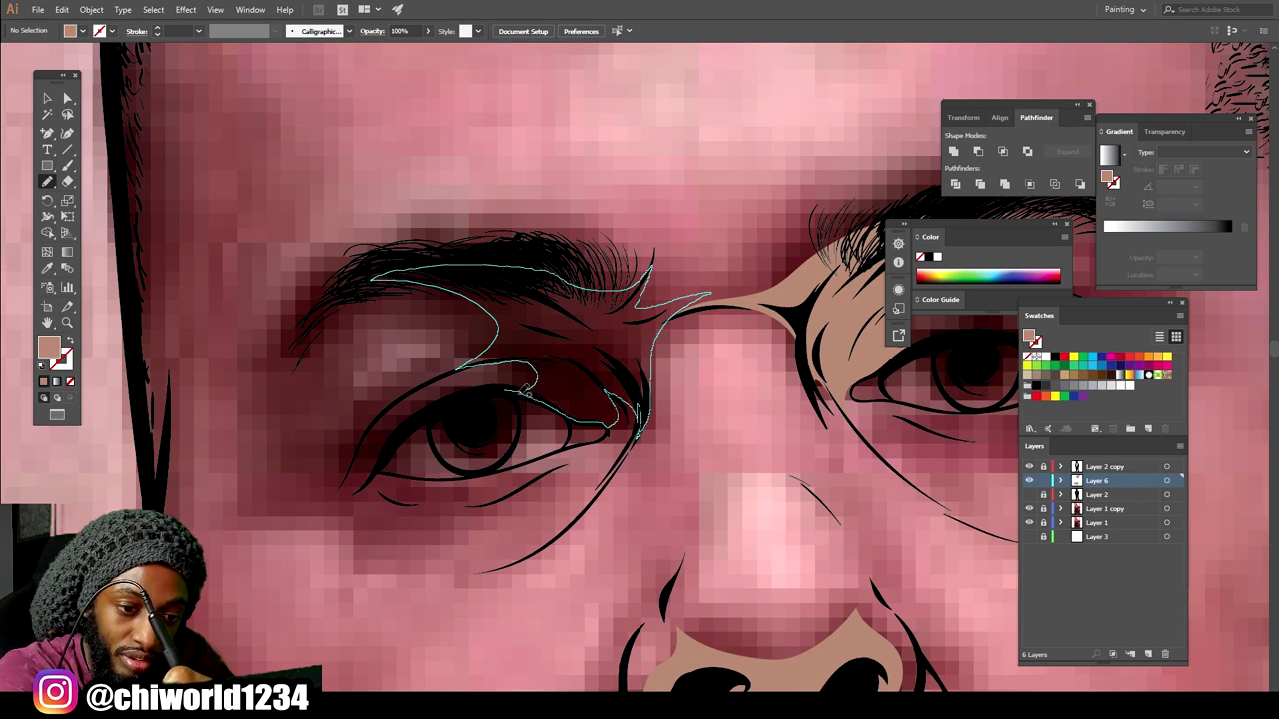
pyautogui.moveTo(524, 390); pyautogui.dragTo(520, 398)
# Show Layer 2 to compare the shadows around both eyes with the flat skin color, from afar and up close.
pyautogui.hotkey('ctrl', '-')
pyautogui.hotkey('ctrl', '-')
pyautogui.hotkey('ctrl', '-')
pyautogui.hotkey('ctrl', '-')
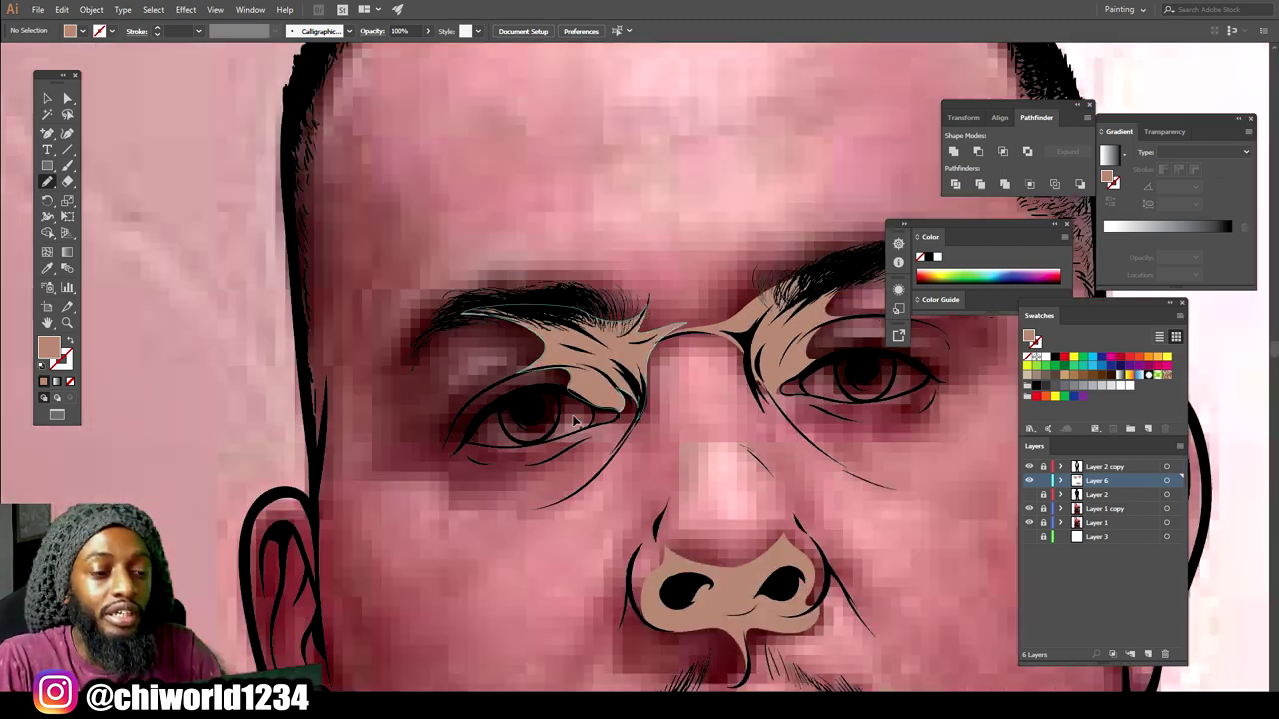
pyautogui.hotkey('ctrl', '-')
pyautogui.hotkey('ctrl', '-')
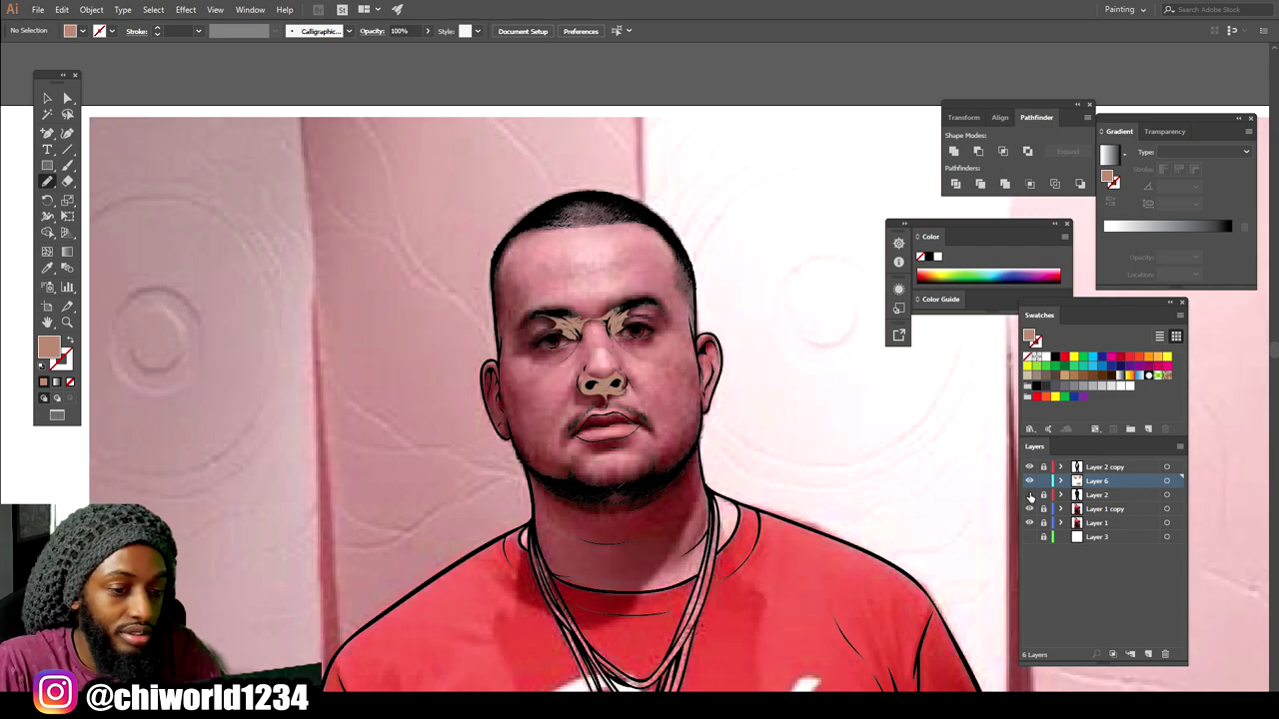
pyautogui.click(1030, 494)
pyautogui.hotkey('ctrl', '+')
pyautogui.hotkey('ctrl', '+')
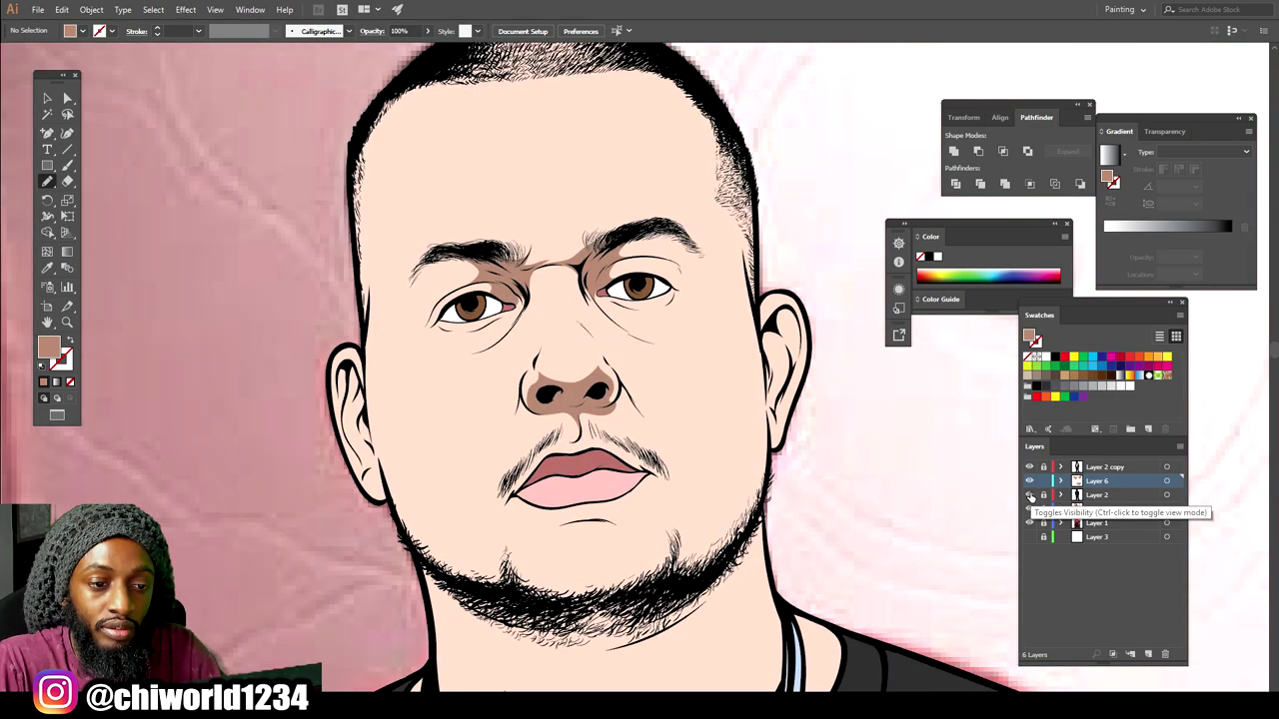
# Hide Layer 2 and draw narrow Pencil shadow shapes at both mouth corners plus a wider one beneath the lower lip.
pyautogui.click(1030, 494)
pyautogui.hotkey('ctrl', '+')
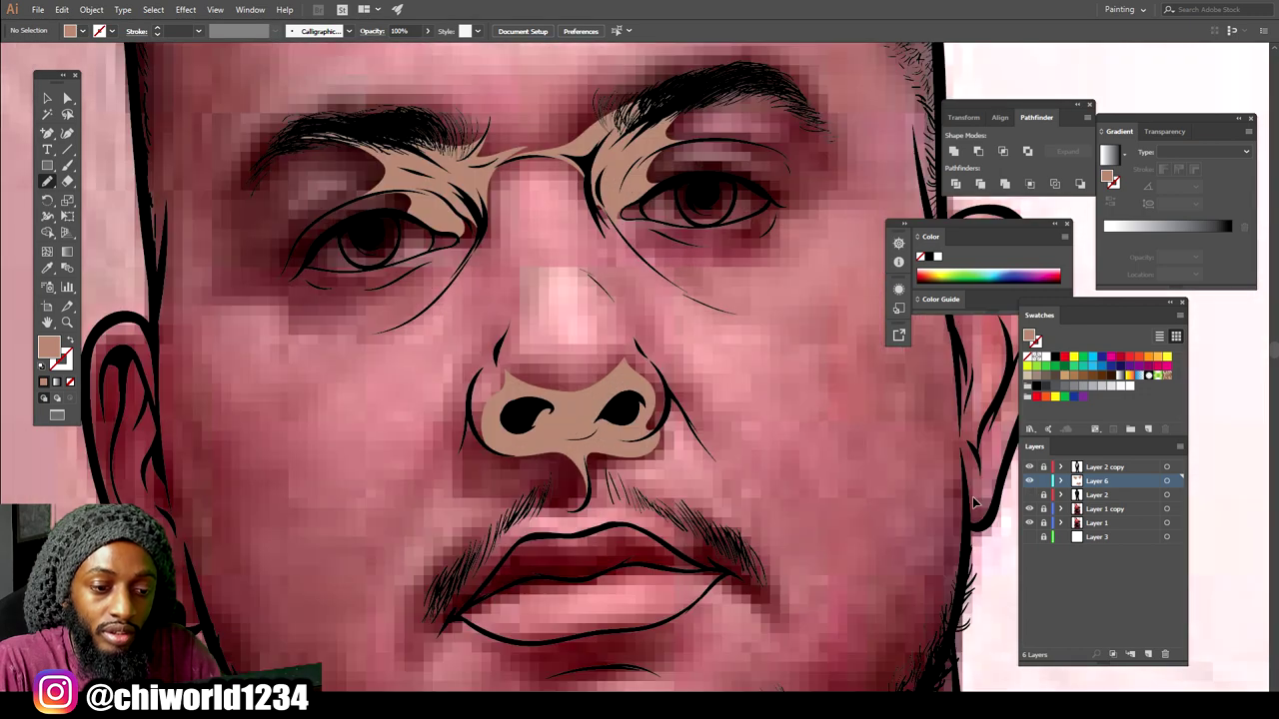
pyautogui.scroll(-2, 978, 494)
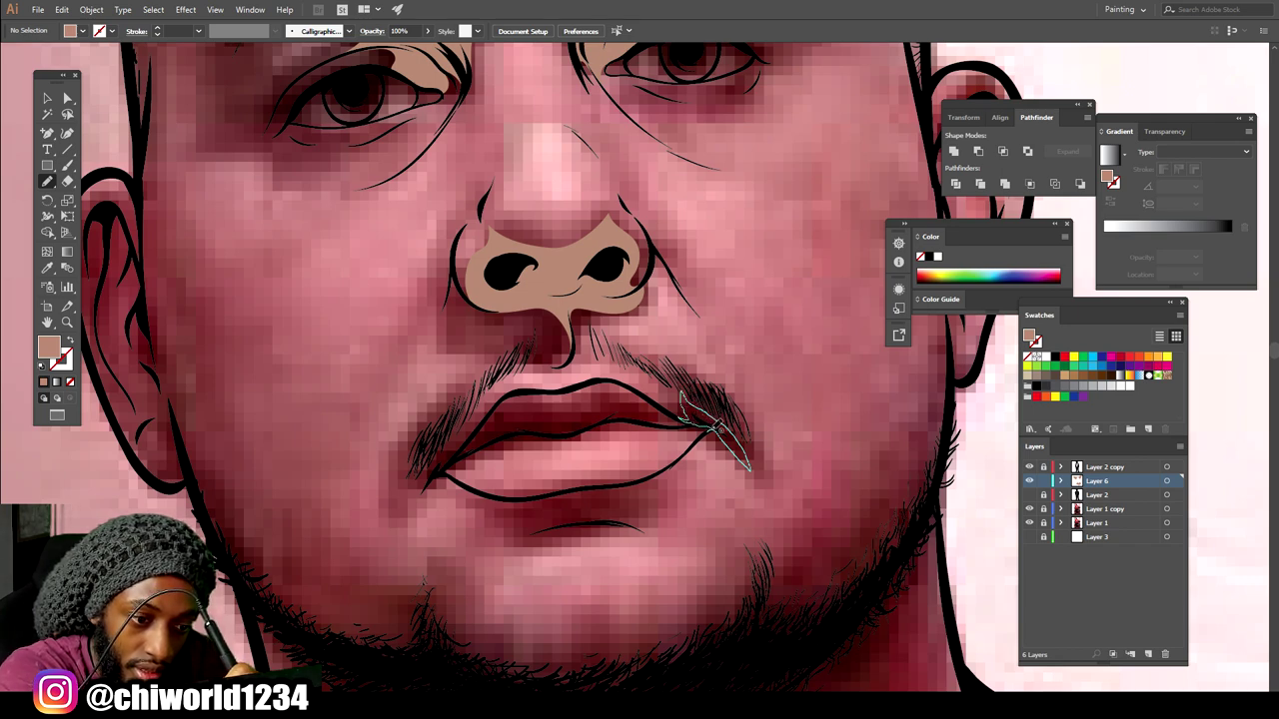
pyautogui.moveTo(719, 429); pyautogui.dragTo(712, 427)
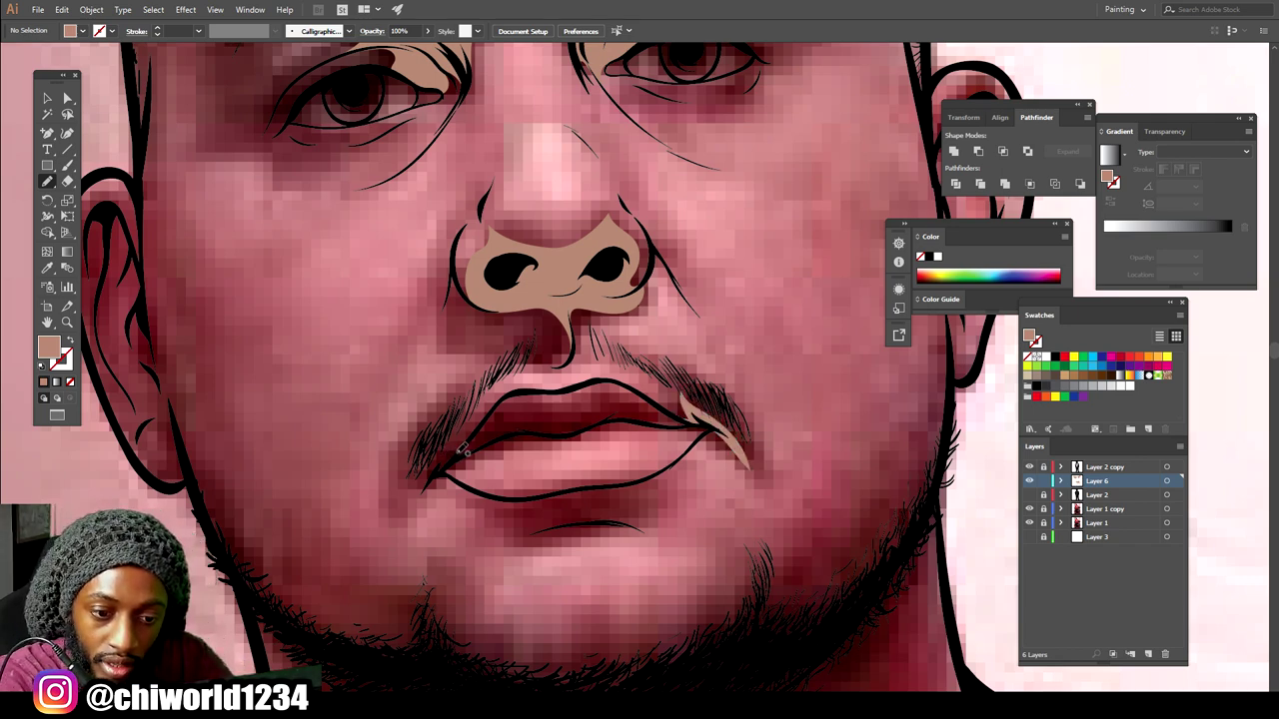
pyautogui.moveTo(432, 451); pyautogui.dragTo(419, 474)
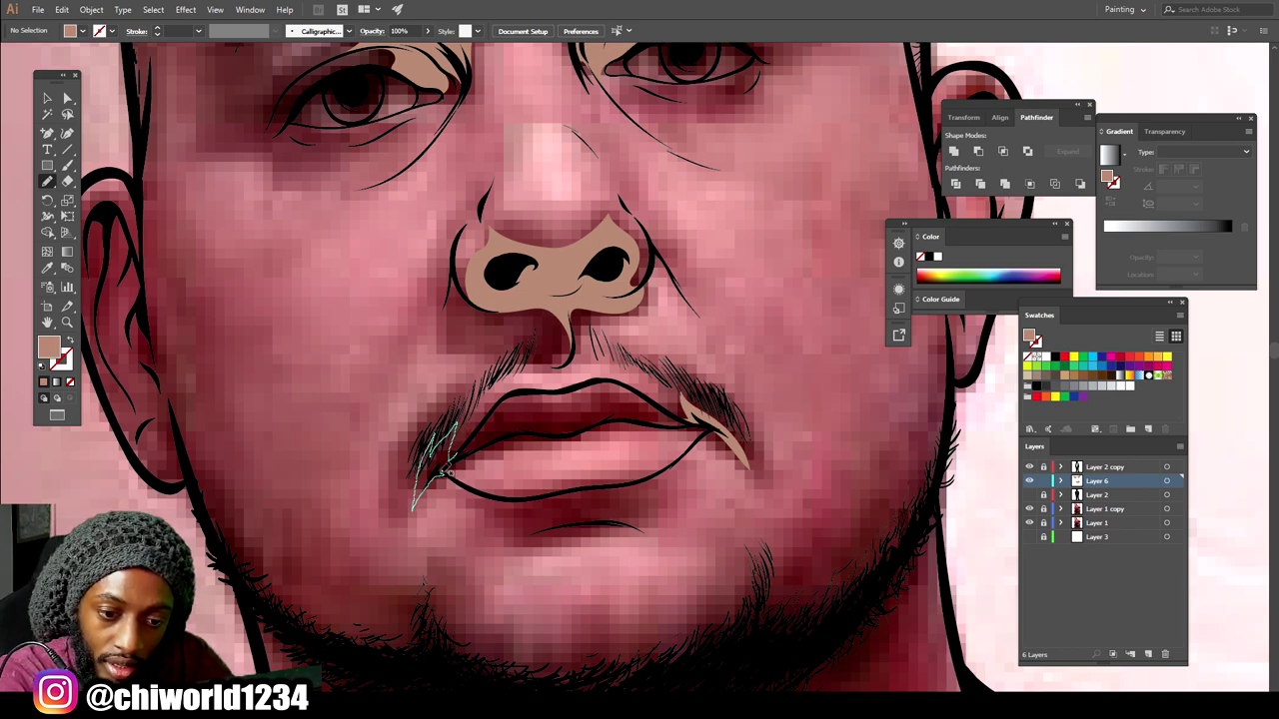
pyautogui.moveTo(456, 460); pyautogui.dragTo(455, 458)
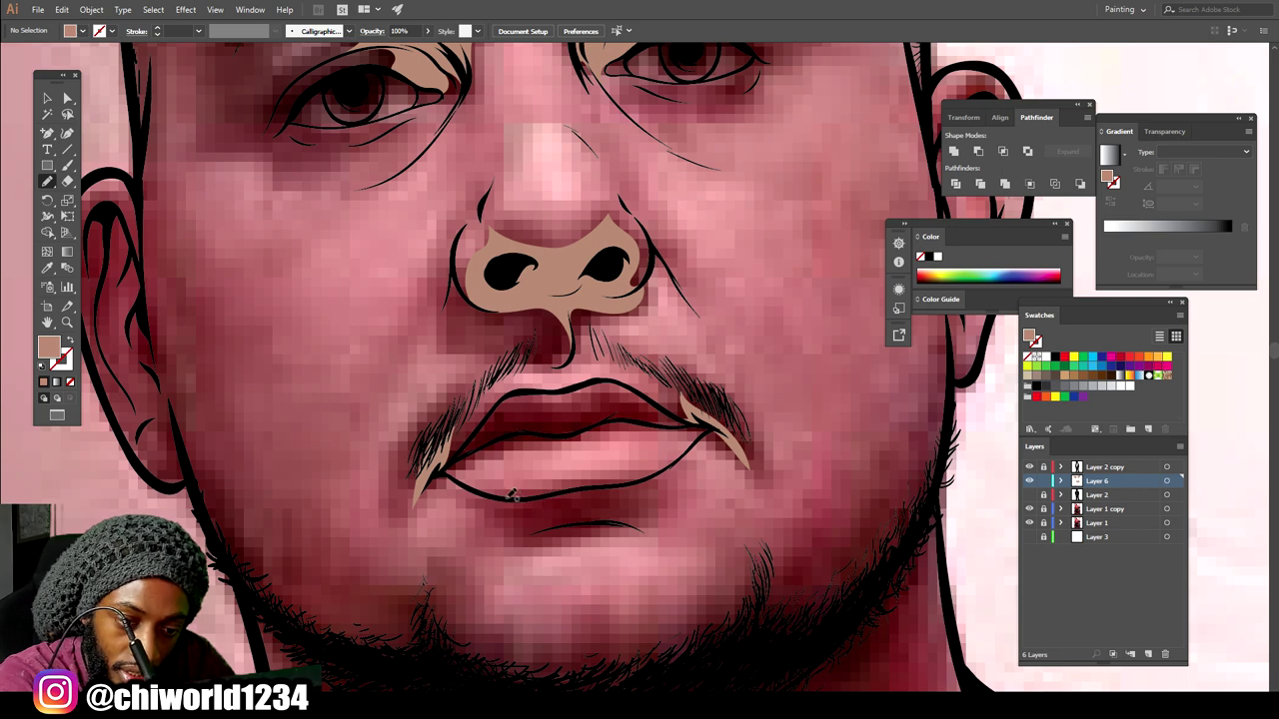
pyautogui.moveTo(529, 520); pyautogui.dragTo(573, 520)
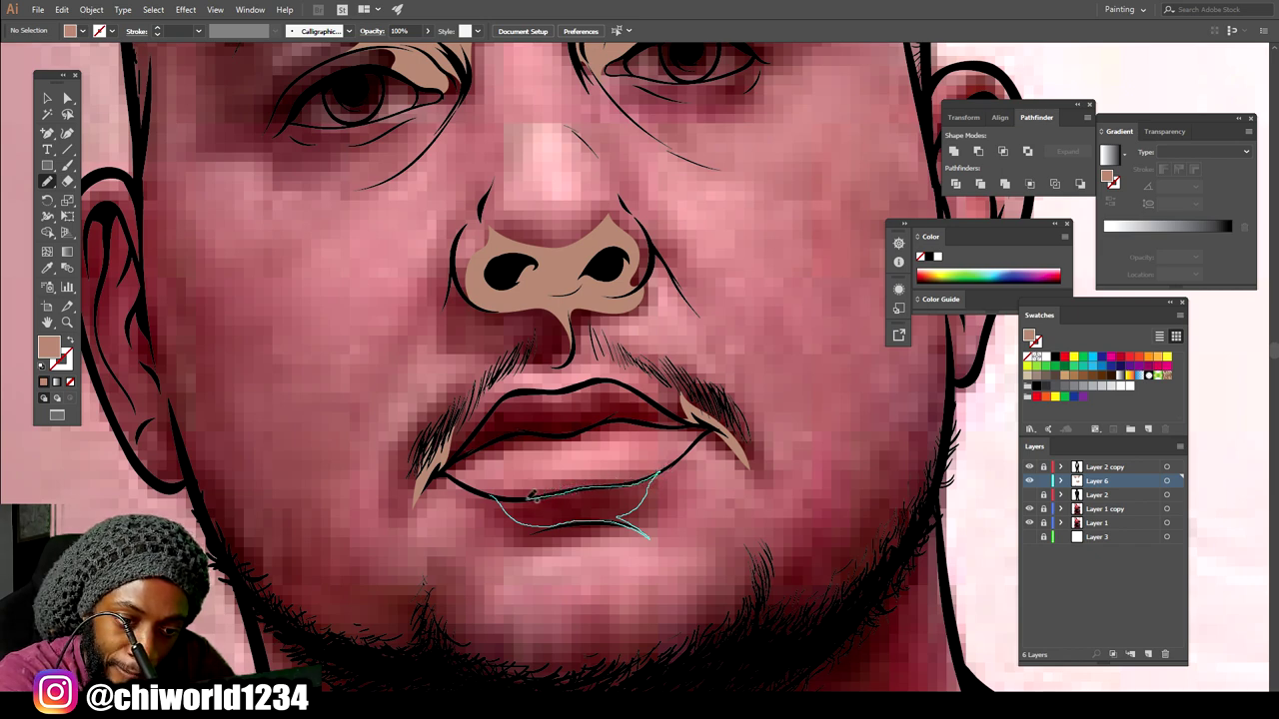
pyautogui.moveTo(503, 493); pyautogui.dragTo(500, 496)
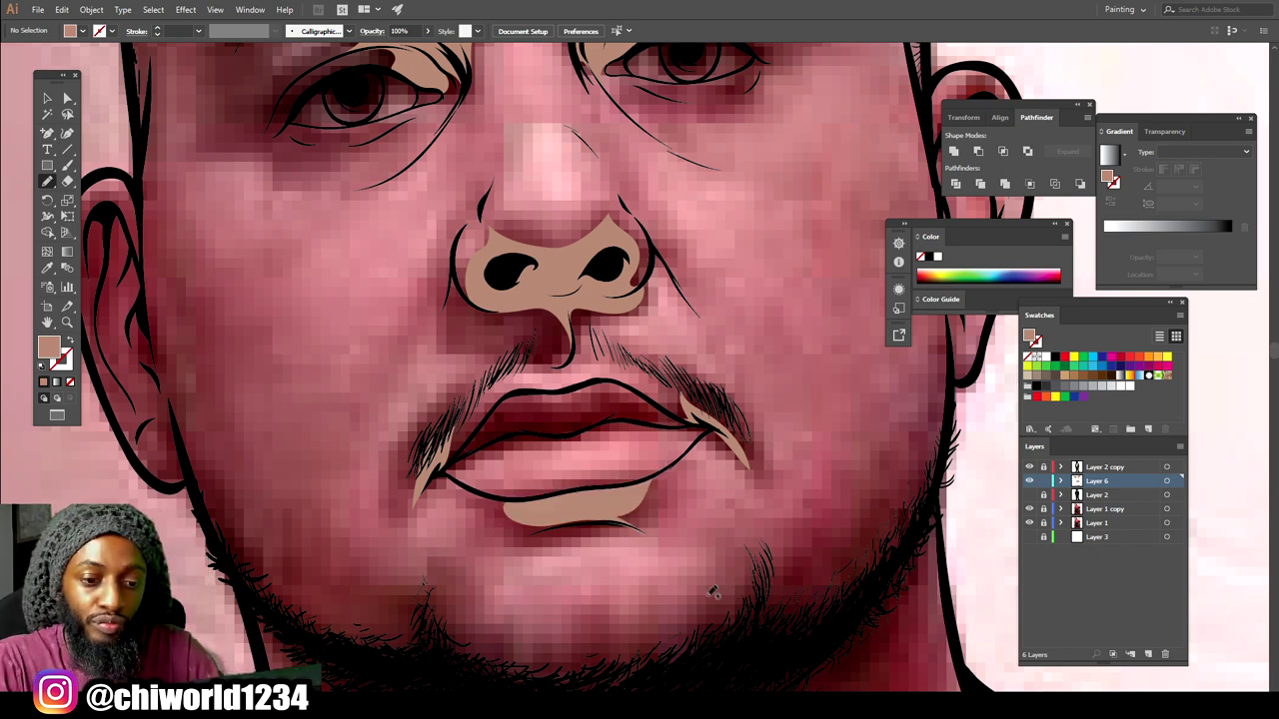
# Draw Pencil shadow shapes on the neck below the bearded jaw and inside both ears, following the photo's dark areas.
pyautogui.scroll(-4, 785, 591)
pyautogui.scroll(3, 786, 591)
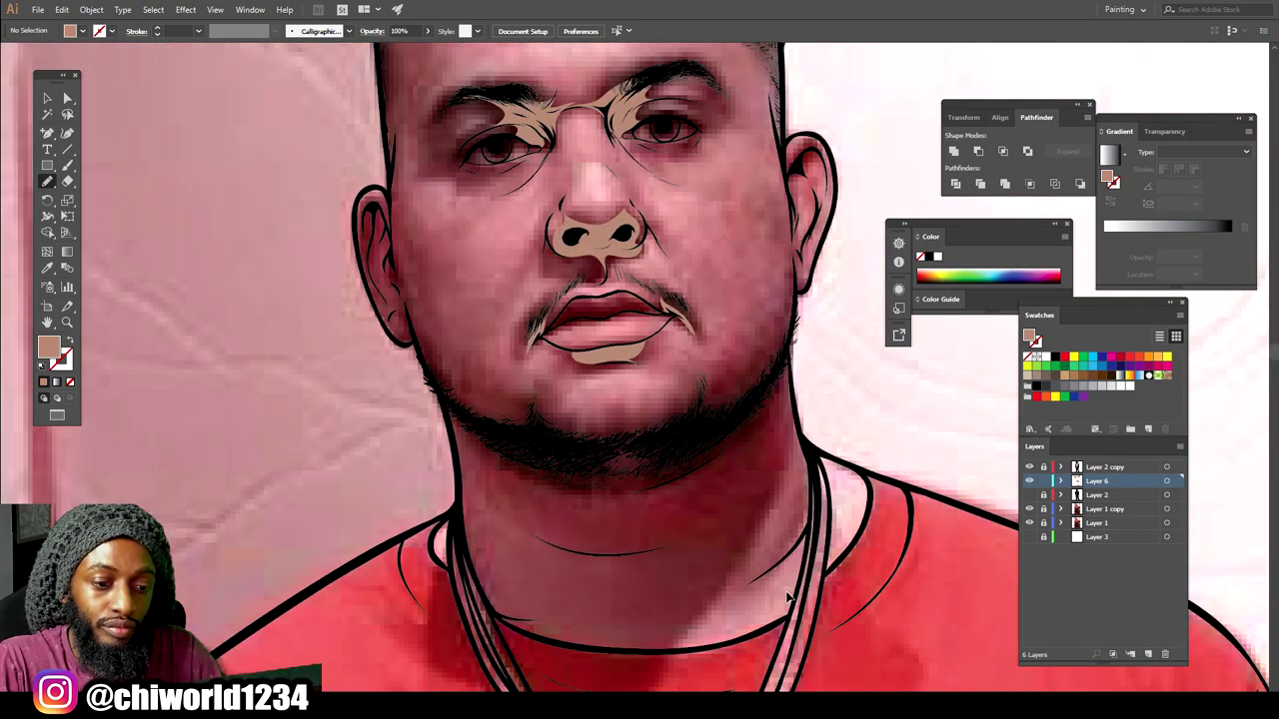
pyautogui.scroll(-3, 787, 591)
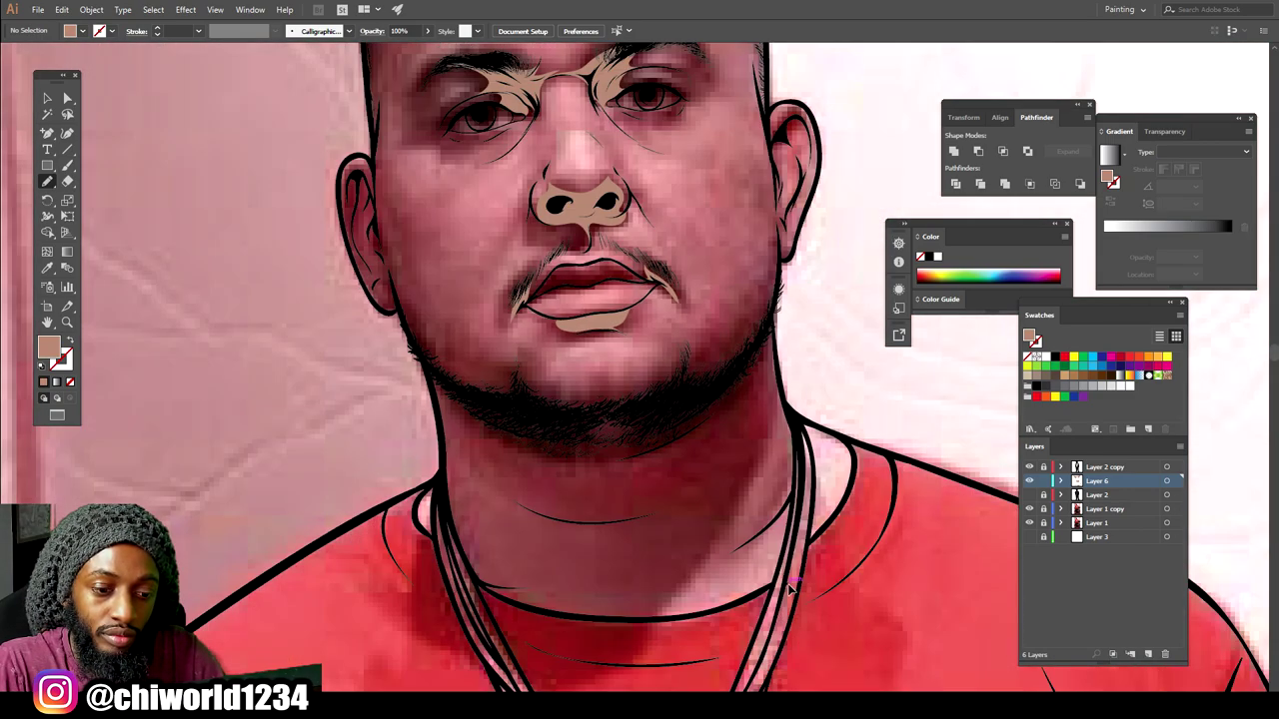
pyautogui.scroll(2, 787, 589)
pyautogui.scroll(1, 787, 589)
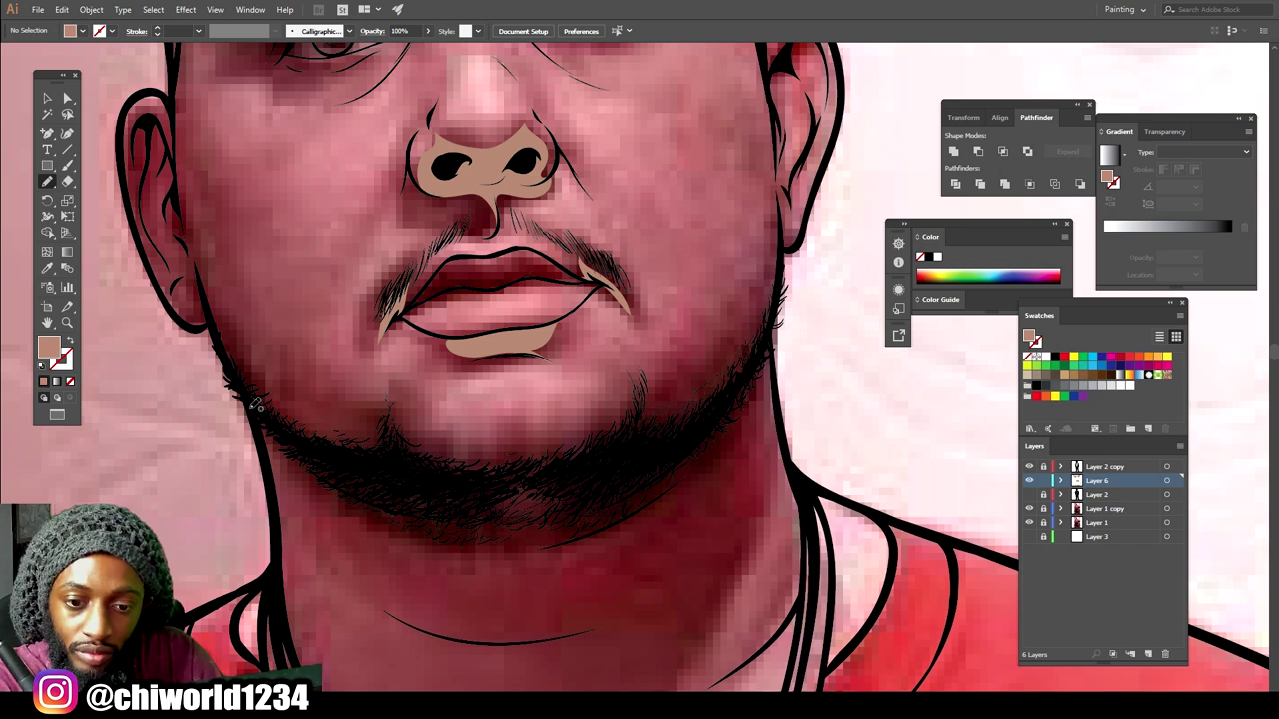
pyautogui.moveTo(254, 415)
pyautogui.mouseDown()
pyautogui.moveTo(272, 447)
pyautogui.moveTo(430, 536)
pyautogui.moveTo(587, 537)
pyautogui.moveTo(701, 475)
pyautogui.moveTo(756, 397)
pyautogui.moveTo(779, 333)
pyautogui.moveTo(515, 490)
pyautogui.moveTo(262, 425)
pyautogui.mouseUp()
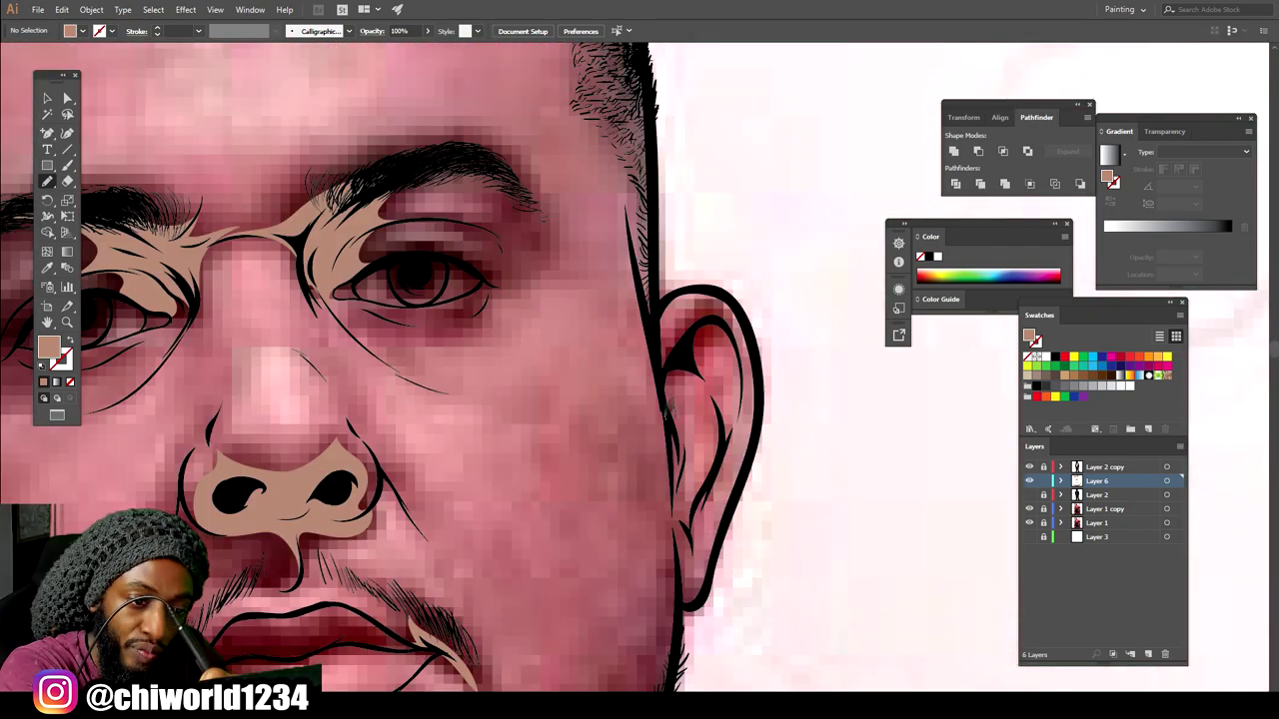
pyautogui.moveTo(664, 416)
pyautogui.mouseDown()
pyautogui.moveTo(718, 404)
pyautogui.moveTo(745, 345)
pyautogui.mouseUp()
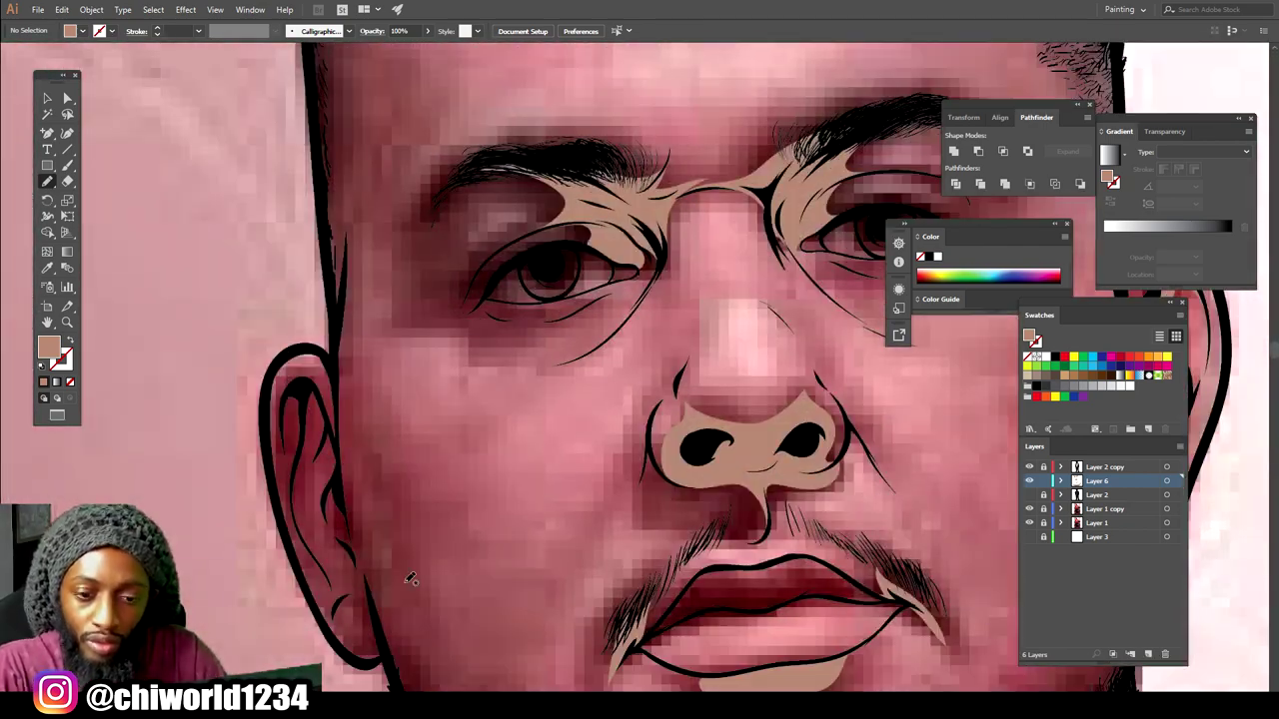
pyautogui.moveTo(322, 412); pyautogui.dragTo(291, 473)
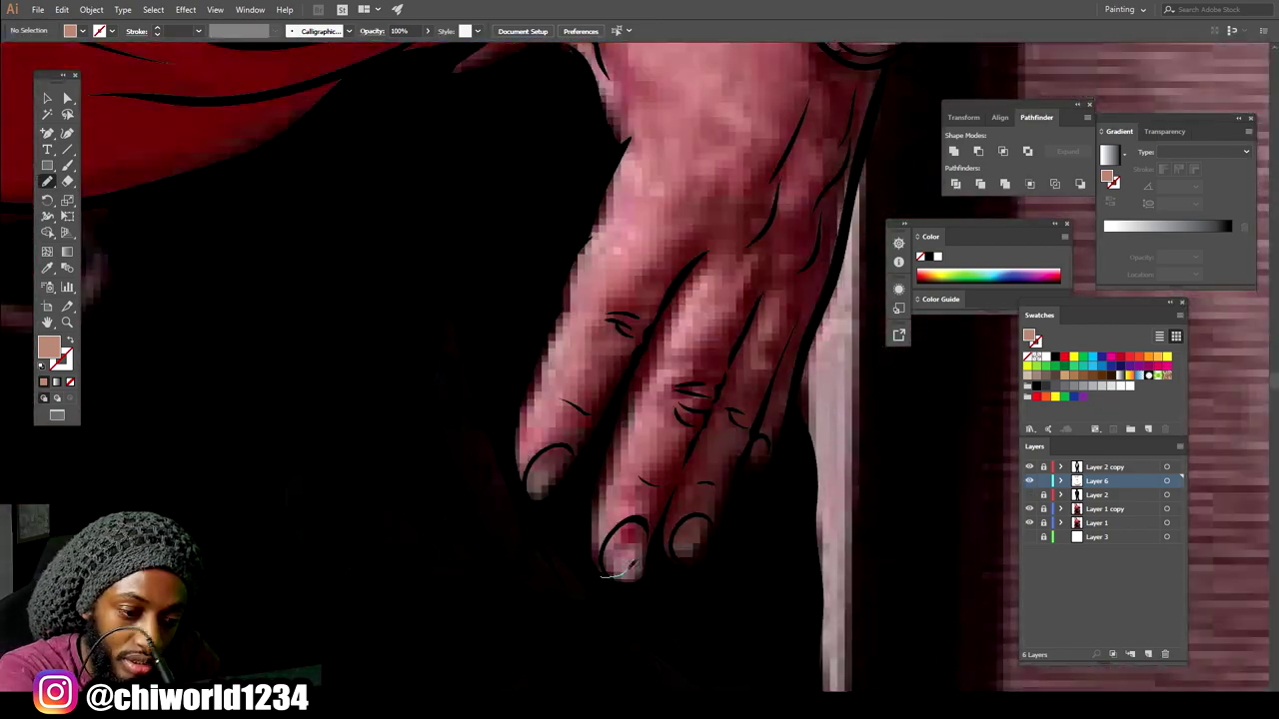
# Draw Pencil shadow shapes over the fingers and outer back of the hand with the watch, leaving the lit areas open.
pyautogui.moveTo(633, 565)
pyautogui.mouseDown()
pyautogui.moveTo(658, 487)
pyautogui.moveTo(647, 467)
pyautogui.moveTo(688, 431)
pyautogui.moveTo(705, 380)
pyautogui.moveTo(694, 374)
pyautogui.moveTo(764, 236)
pyautogui.moveTo(714, 266)
pyautogui.moveTo(790, 145)
pyautogui.moveTo(826, 156)
pyautogui.moveTo(862, 75)
pyautogui.moveTo(847, 205)
pyautogui.moveTo(796, 385)
pyautogui.moveTo(754, 488)
pyautogui.moveTo(682, 585)
pyautogui.mouseUp()
pyautogui.moveTo(699, 487)
pyautogui.mouseDown()
pyautogui.moveTo(668, 552)
pyautogui.moveTo(709, 404)
pyautogui.moveTo(742, 350)
pyautogui.moveTo(746, 369)
pyautogui.moveTo(773, 357)
pyautogui.moveTo(759, 297)
pyautogui.moveTo(710, 411)
pyautogui.moveTo(688, 584)
pyautogui.moveTo(603, 589)
pyautogui.mouseUp()
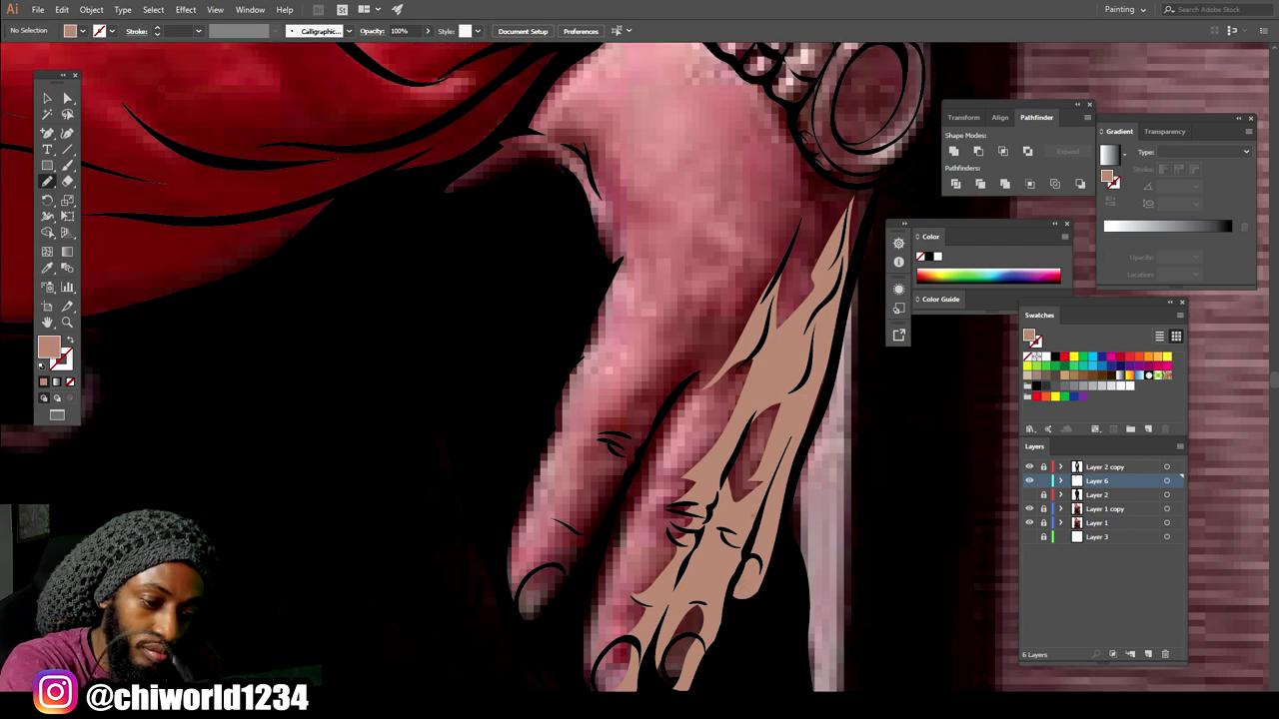
pyautogui.moveTo(504, 603)
pyautogui.mouseDown()
pyautogui.moveTo(600, 492)
pyautogui.moveTo(664, 365)
pyautogui.moveTo(727, 283)
pyautogui.moveTo(555, 637)
pyautogui.moveTo(509, 603)
pyautogui.mouseUp()
pyautogui.moveTo(587, 689); pyautogui.dragTo(682, 408)
pyautogui.moveTo(713, 360); pyautogui.dragTo(587, 690)
pyautogui.hotkey('ctrl', '=')
pyautogui.moveTo(887, 220)
pyautogui.mouseDown()
pyautogui.moveTo(771, 384)
pyautogui.moveTo(707, 507)
pyautogui.moveTo(656, 306)
pyautogui.moveTo(772, 414)
pyautogui.moveTo(734, 530)
pyautogui.mouseUp()
# Draw Pencil shadow shapes on the other hand's outer edge and fingers and on the skin exposed beside the waistband.
pyautogui.hotkey('ctrl', '-')
pyautogui.hotkey('ctrl', '-')
pyautogui.hotkey('ctrl', '-')
pyautogui.hotkey('ctrl', '-')
pyautogui.hotkey('ctrl', '-')
pyautogui.scroll(4, 290, 425)
pyautogui.moveTo(571, 470)
pyautogui.mouseDown()
pyautogui.moveTo(554, 399)
pyautogui.moveTo(559, 345)
pyautogui.moveTo(535, 325)
pyautogui.moveTo(614, 347)
pyautogui.moveTo(706, 449)
pyautogui.mouseUp()
pyautogui.scroll(-3, 499, 642)
pyautogui.moveTo(706, 539)
pyautogui.mouseDown()
pyautogui.moveTo(627, 519)
pyautogui.moveTo(484, 405)
pyautogui.moveTo(448, 401)
pyautogui.moveTo(364, 318)
pyautogui.moveTo(469, 454)
pyautogui.moveTo(329, 264)
pyautogui.moveTo(420, 455)
pyautogui.moveTo(699, 545)
pyautogui.mouseUp()
pyautogui.scroll(7, 642, 628)
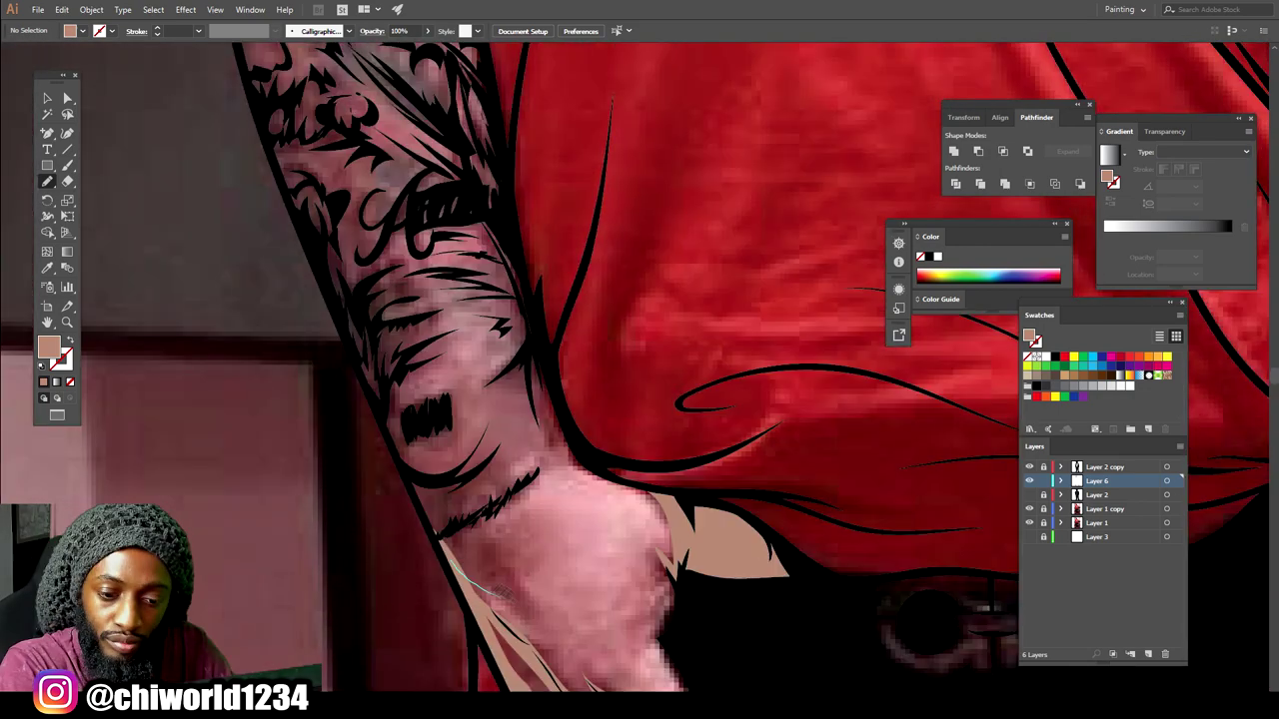
# Draw a Pencil shadow along that arm's outer wrist edge and check it by toggling Layer 2's flat colors on and off.
pyautogui.moveTo(455, 606)
pyautogui.mouseDown()
pyautogui.moveTo(470, 577)
pyautogui.moveTo(511, 564)
pyautogui.moveTo(328, 292)
pyautogui.mouseUp()
pyautogui.hotkey('ctrl', '0')
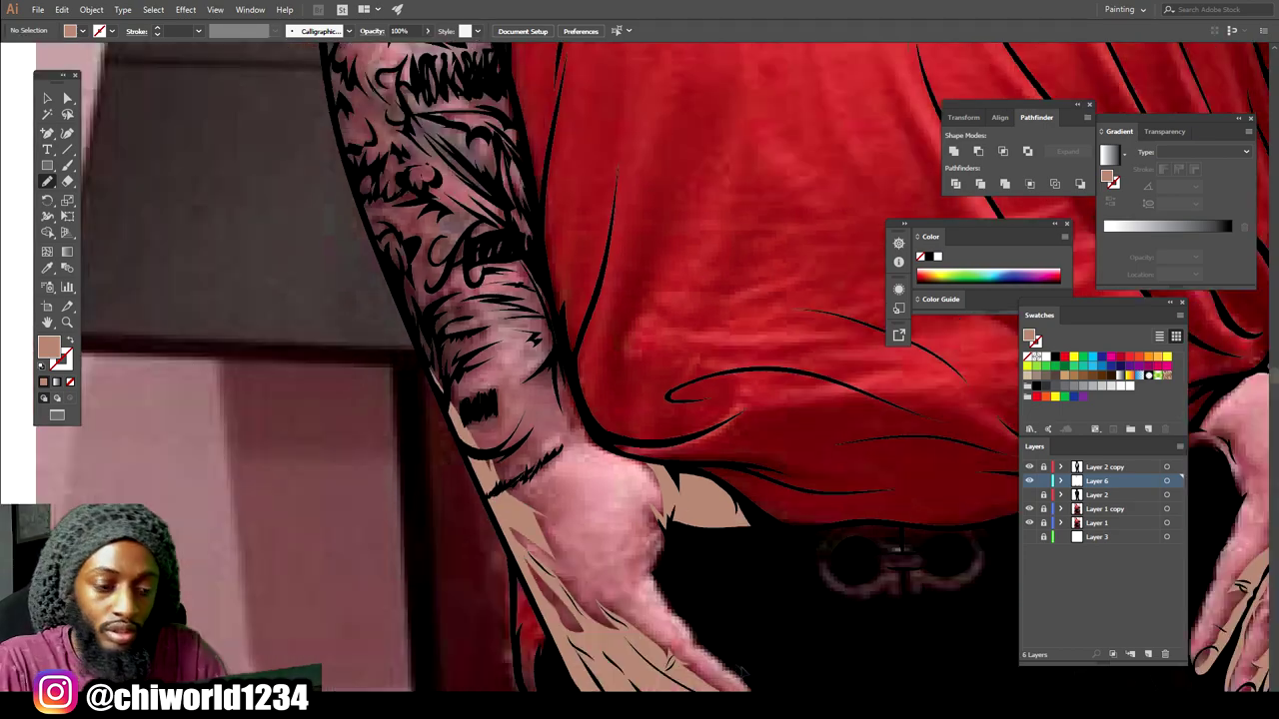
pyautogui.click(1031, 495)
pyautogui.hotkey('ctrl', '=')
pyautogui.hotkey('ctrl', '=')
pyautogui.click(1031, 495)
pyautogui.scroll(1, 690, 124)
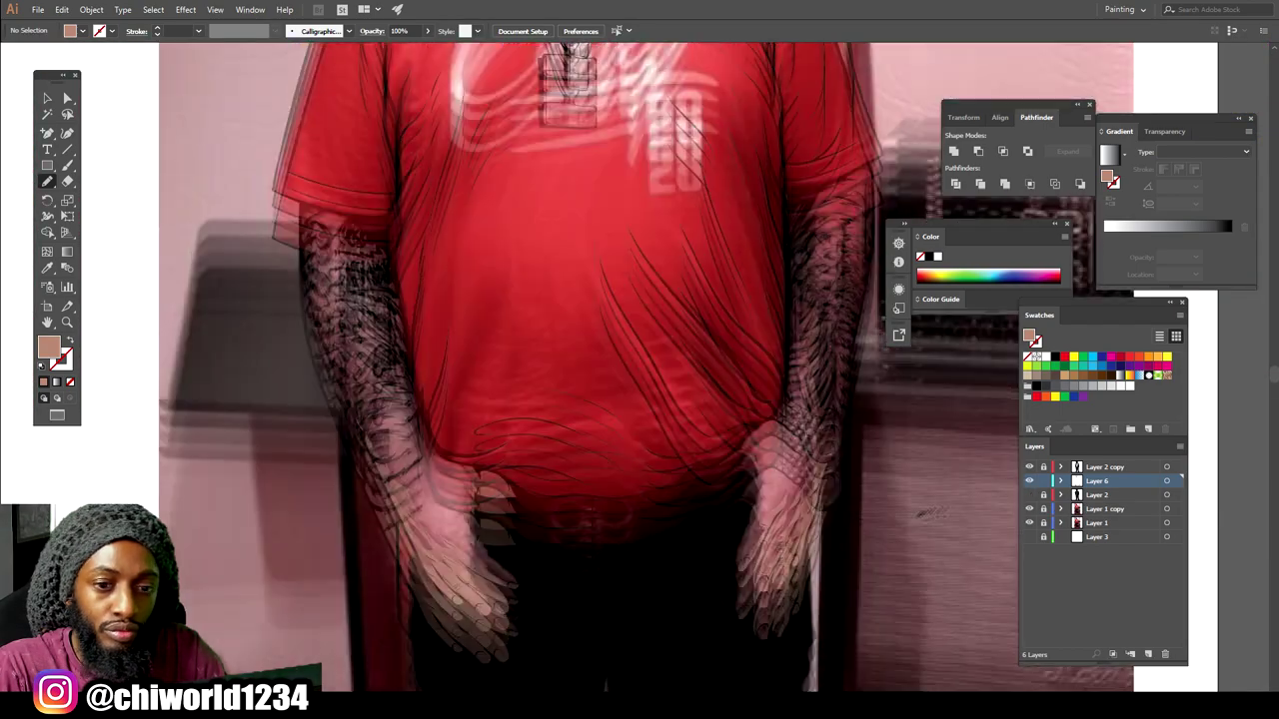
# Draw Pencil shadow shapes along the edges of the same tattooed forearm, up to the skin just below the sleeve.
pyautogui.hotkey('ctrl', '=')
pyautogui.moveTo(574, 432); pyautogui.dragTo(855, 536)
pyautogui.moveTo(670, 593)
pyautogui.mouseDown()
pyautogui.moveTo(637, 583)
pyautogui.moveTo(558, 290)
pyautogui.moveTo(572, 282)
pyautogui.moveTo(663, 596)
pyautogui.mouseUp()
pyautogui.scroll(3, 663, 596)
pyautogui.moveTo(488, 478)
pyautogui.mouseDown()
pyautogui.moveTo(501, 518)
pyautogui.moveTo(482, 361)
pyautogui.moveTo(577, 393)
pyautogui.mouseUp()
pyautogui.scroll(1, 538, 364)
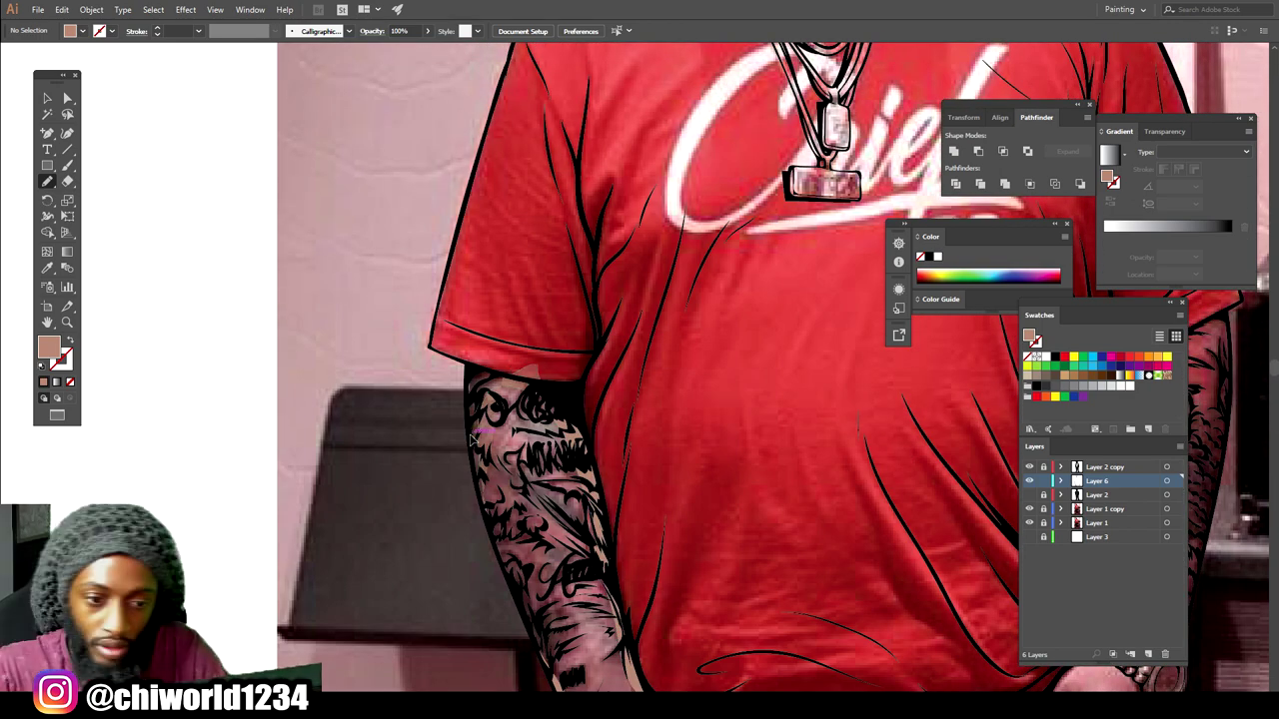
pyautogui.moveTo(475, 480)
pyautogui.mouseDown()
pyautogui.moveTo(466, 366)
pyautogui.moveTo(526, 379)
pyautogui.moveTo(539, 405)
pyautogui.moveTo(493, 543)
pyautogui.moveTo(476, 475)
pyautogui.mouseUp()
pyautogui.hotkey('ctrl', '0')
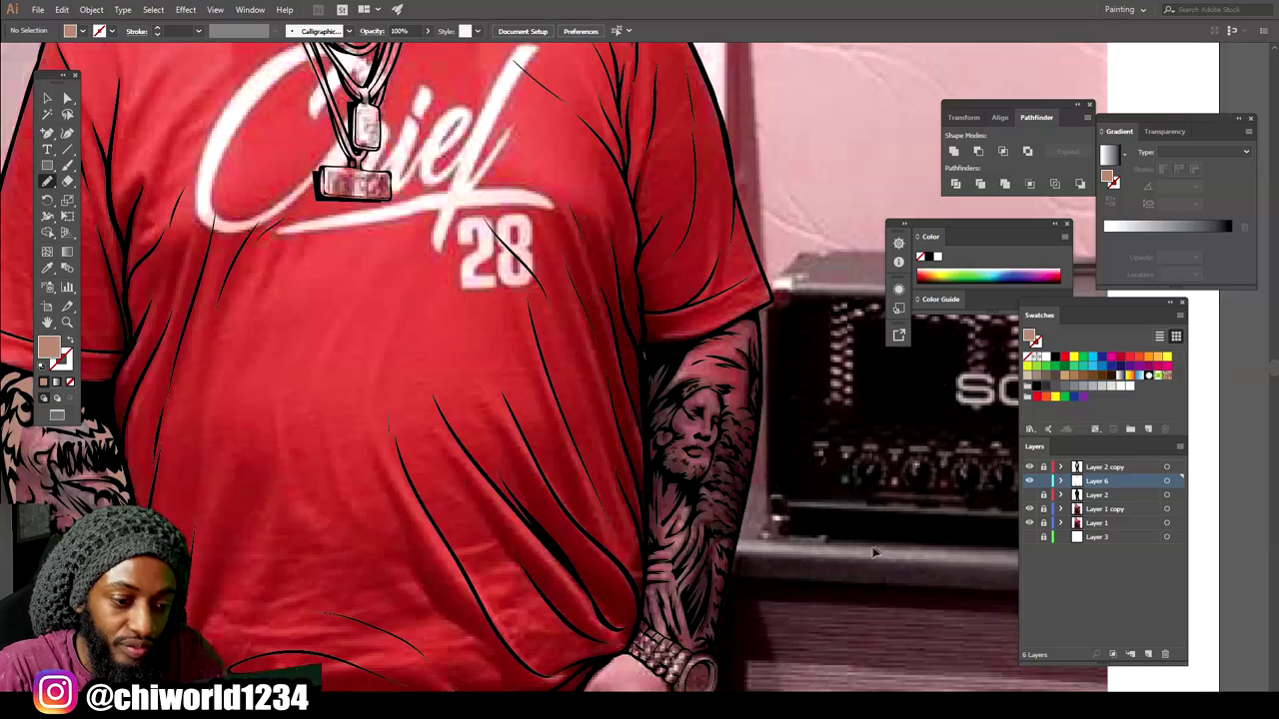
# Draw Pencil shadow shapes on the forearm with the face tattoo, from below the sleeve along its outer edge toward the watch.
pyautogui.scroll(1, 874, 551)
pyautogui.moveTo(547, 605)
pyautogui.mouseDown()
pyautogui.moveTo(576, 408)
pyautogui.moveTo(634, 188)
pyautogui.moveTo(552, 285)
pyautogui.moveTo(547, 607)
pyautogui.mouseUp()
pyautogui.scroll(1, 639, 599)
pyautogui.moveTo(668, 630)
pyautogui.mouseDown()
pyautogui.moveTo(713, 196)
pyautogui.moveTo(731, 226)
pyautogui.moveTo(735, 329)
pyautogui.moveTo(668, 628)
pyautogui.mouseUp()
pyautogui.moveTo(585, 305)
pyautogui.mouseDown()
pyautogui.moveTo(715, 272)
pyautogui.moveTo(709, 201)
pyautogui.moveTo(585, 306)
pyautogui.mouseUp()
pyautogui.hotkey('ctrl', '-')
pyautogui.hotkey('ctrl', '-')
pyautogui.hotkey('ctrl', '-')
pyautogui.hotkey('ctrl', '-')
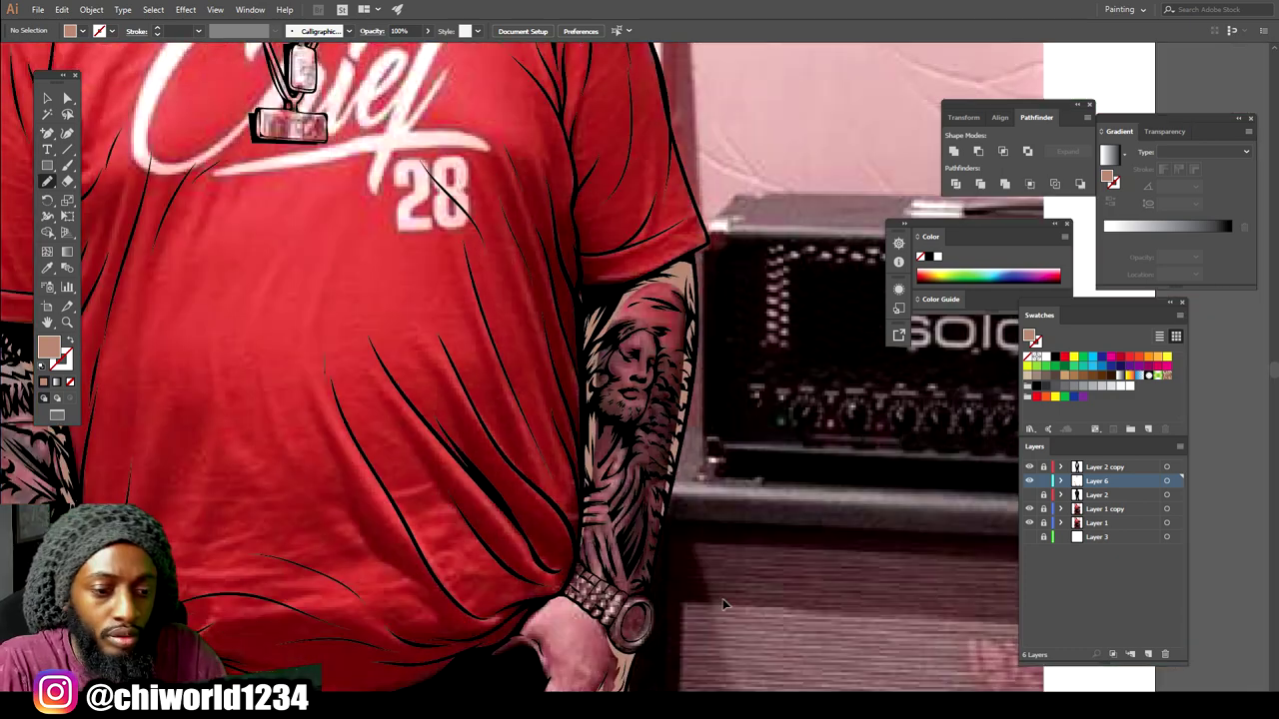
# Show Layer 2 to examine the face, arm and hand shadows together with the flat colors of the whole figure.
pyautogui.hscroll(-2, 889, 536)
pyautogui.scroll(1, 889, 536)
pyautogui.click(1029, 497)
pyautogui.hotkey('ctrl', '-')
pyautogui.hotkey('ctrl', '+')
pyautogui.hotkey('ctrl', '+')
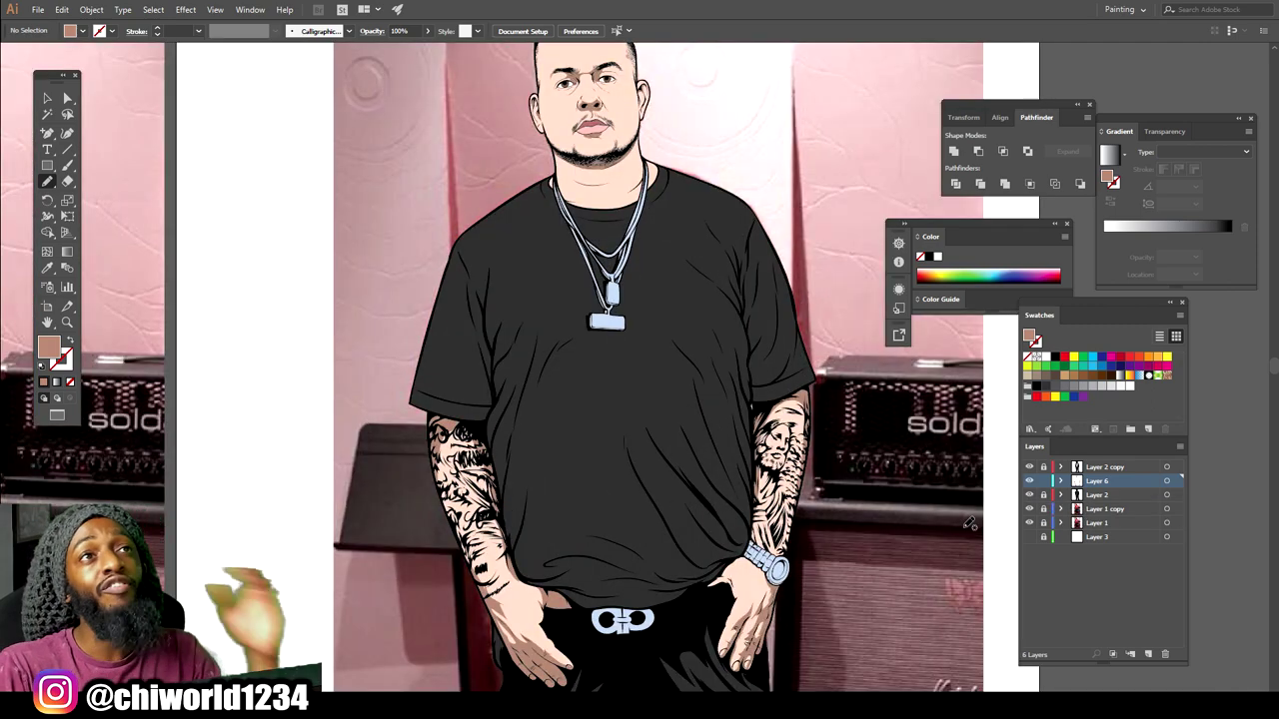
pyautogui.scroll(-1, 969, 522)
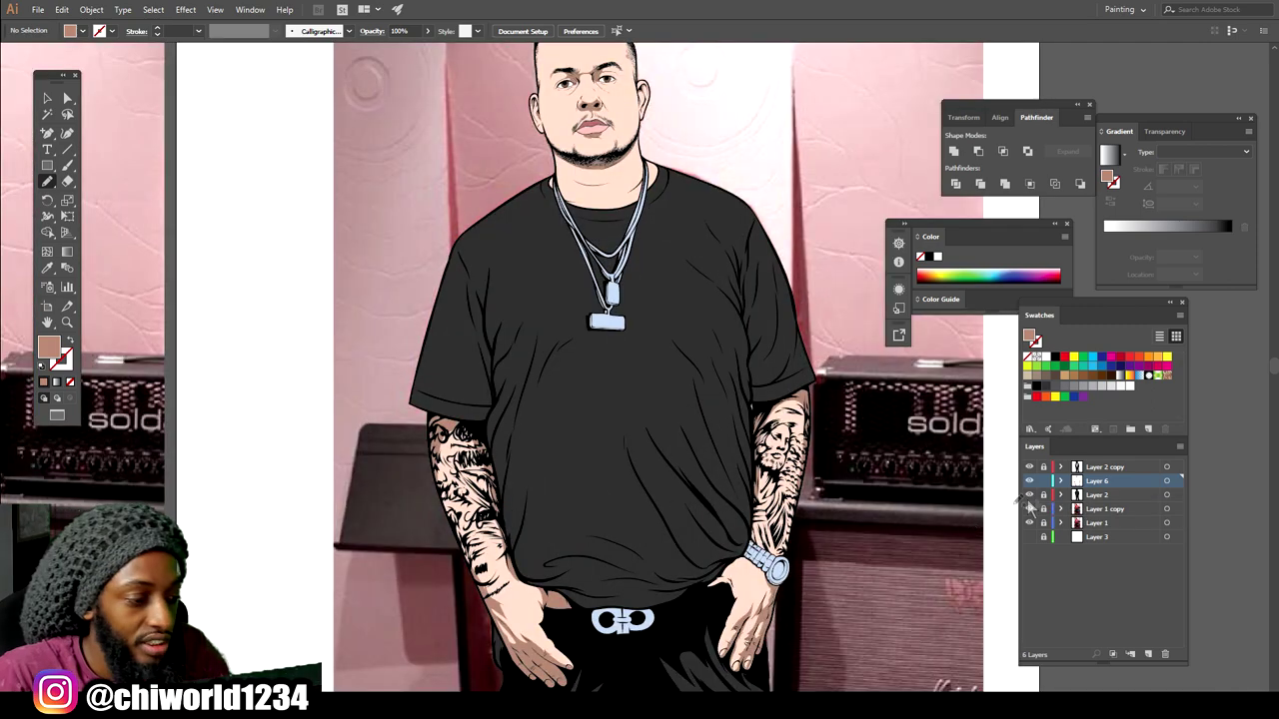
pyautogui.scroll(-2, 999, 479)
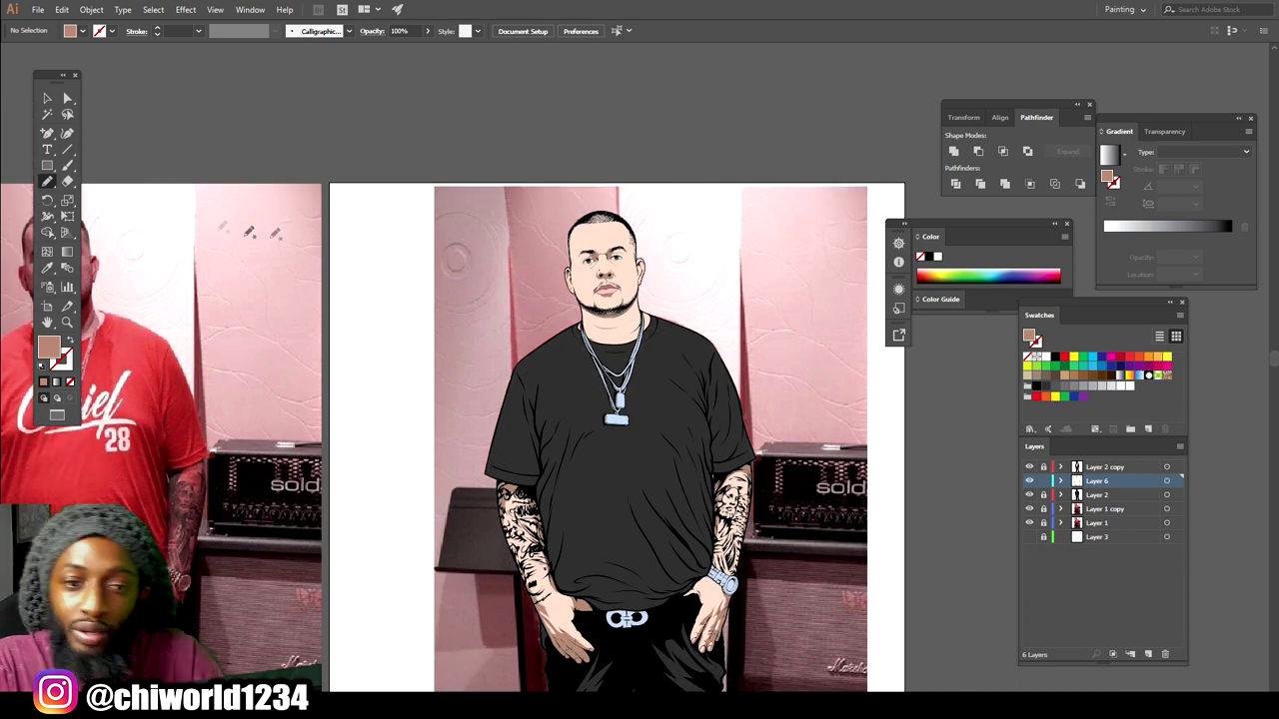
# Hide Layer 1 copy and Layer 1 and examine the shaded portrait on the plain white artboard at several zoom levels.
pyautogui.click(45, 100)
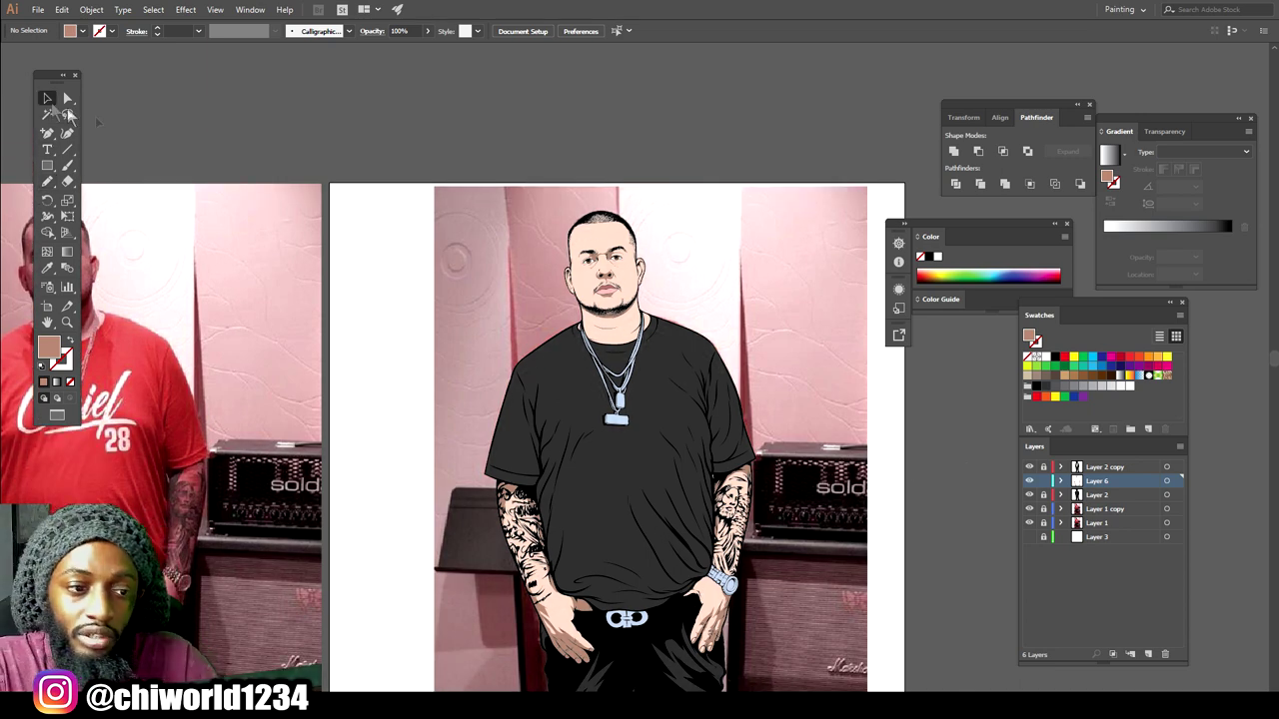
pyautogui.click(1029, 511)
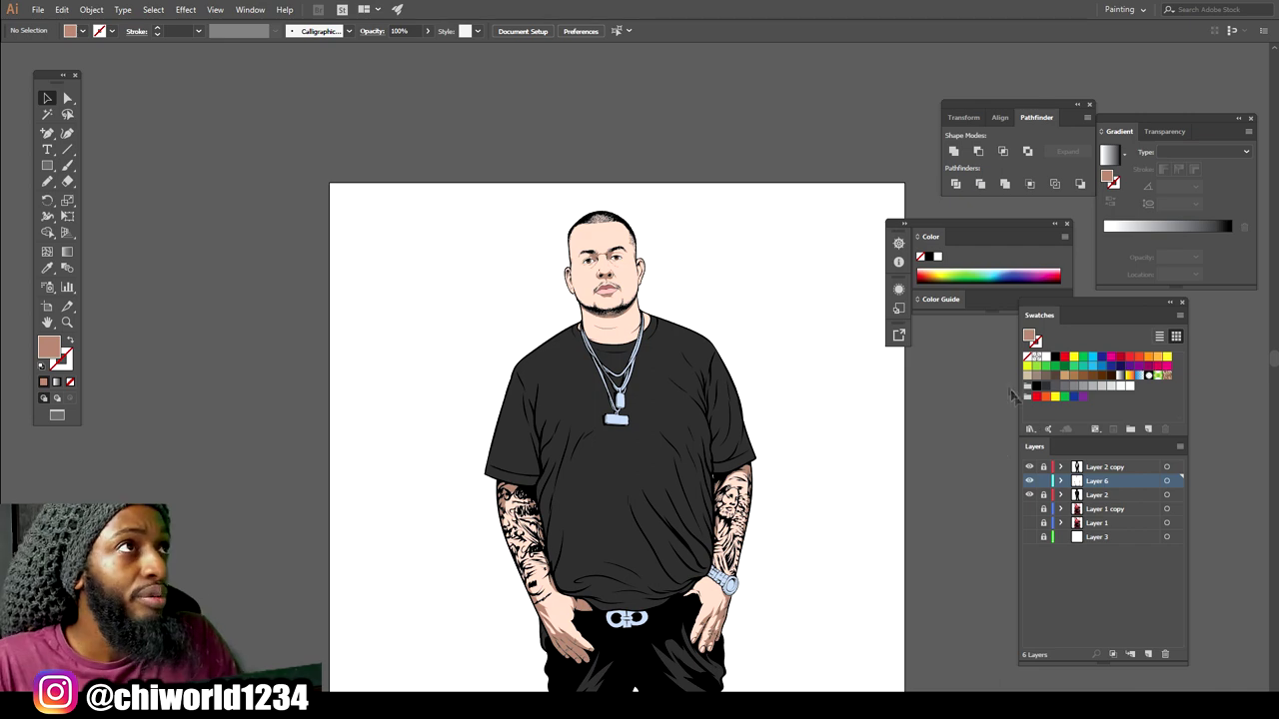
pyautogui.hotkey('ctrl', '-')
pyautogui.hotkey('ctrl', '+')
pyautogui.hotkey('ctrl', '+')
pyautogui.hotkey('ctrl', '+')
pyautogui.hotkey('ctrl', '-')
pyautogui.hotkey('ctrl', '-')
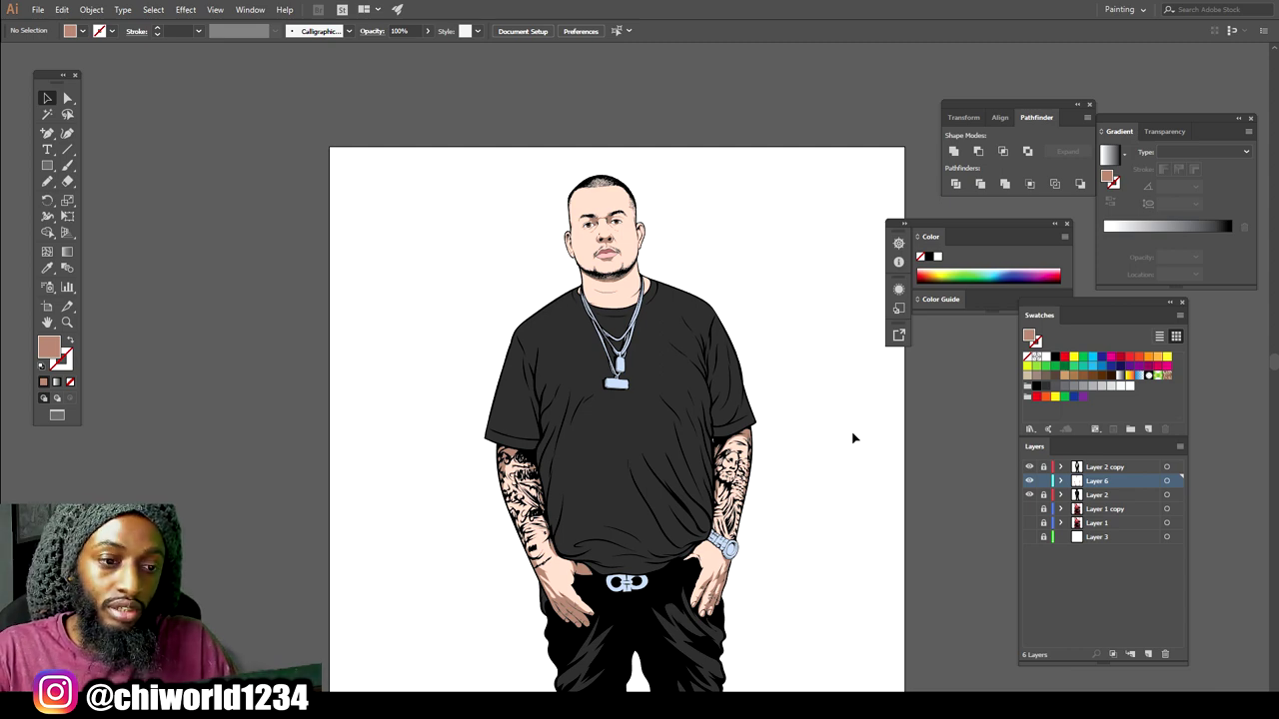
pyautogui.scroll(-4, 855, 438)
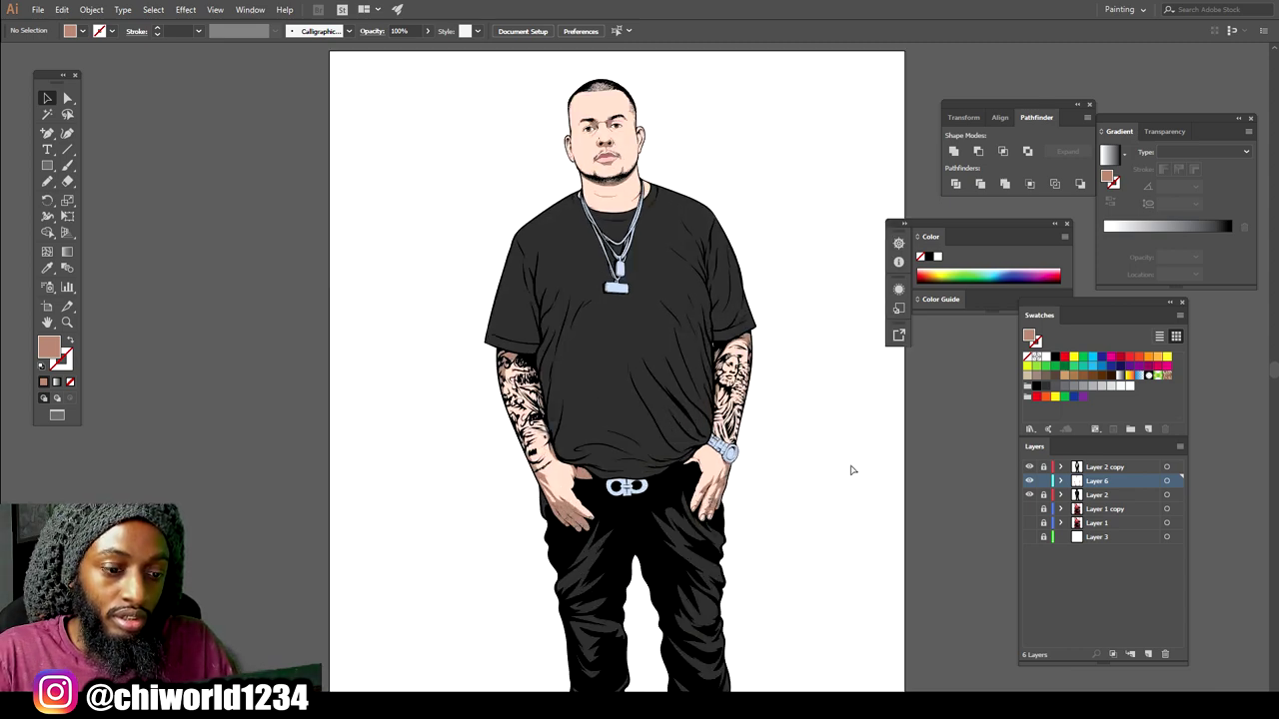
pyautogui.hotkey('ctrl', '+')
pyautogui.hotkey('ctrl', '+')
pyautogui.hotkey('ctrl', '-')
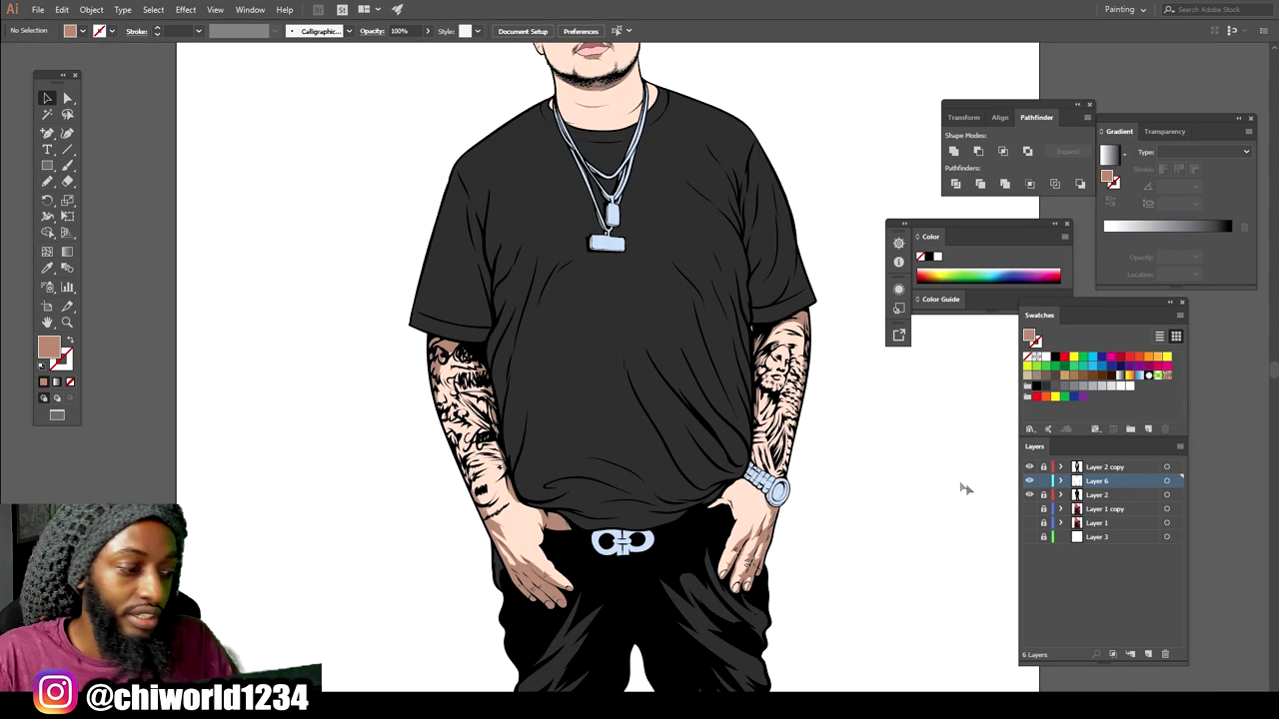
pyautogui.scroll(3, 982, 500)
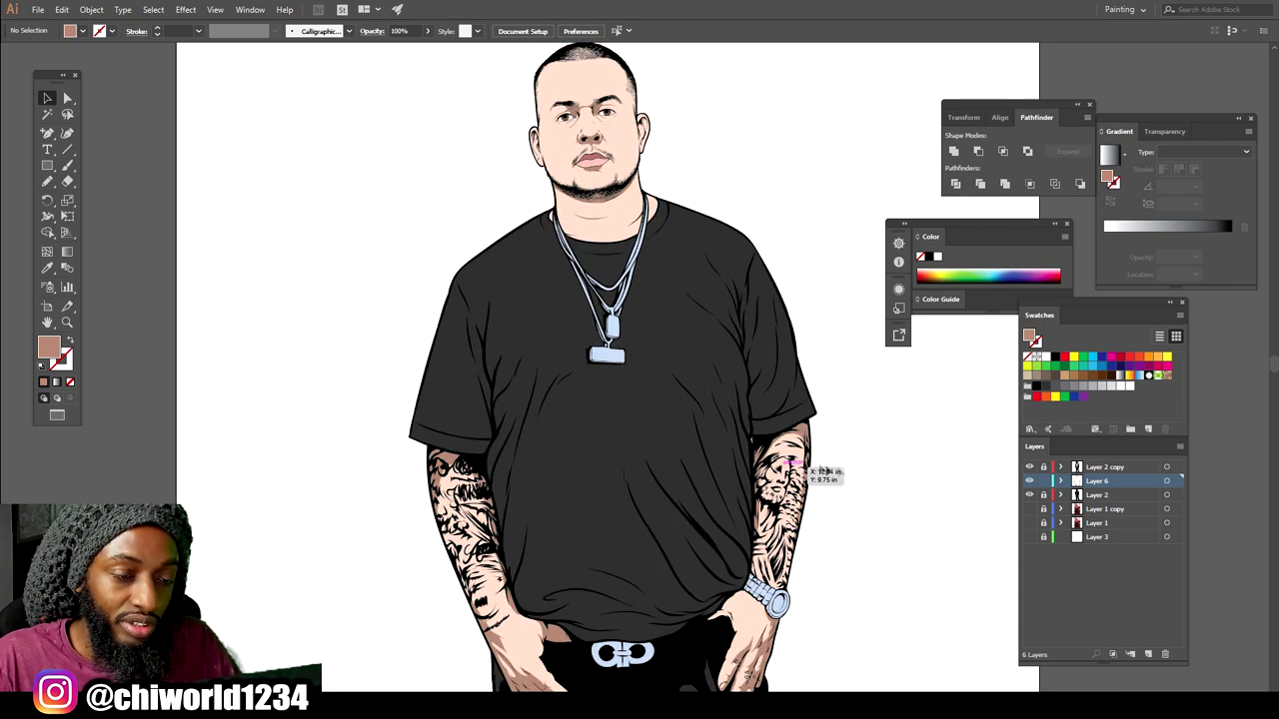
# Show the reference photo on Layer 1 behind the figure again, leaving Layer 1 copy hidden.
pyautogui.click(1029, 509)
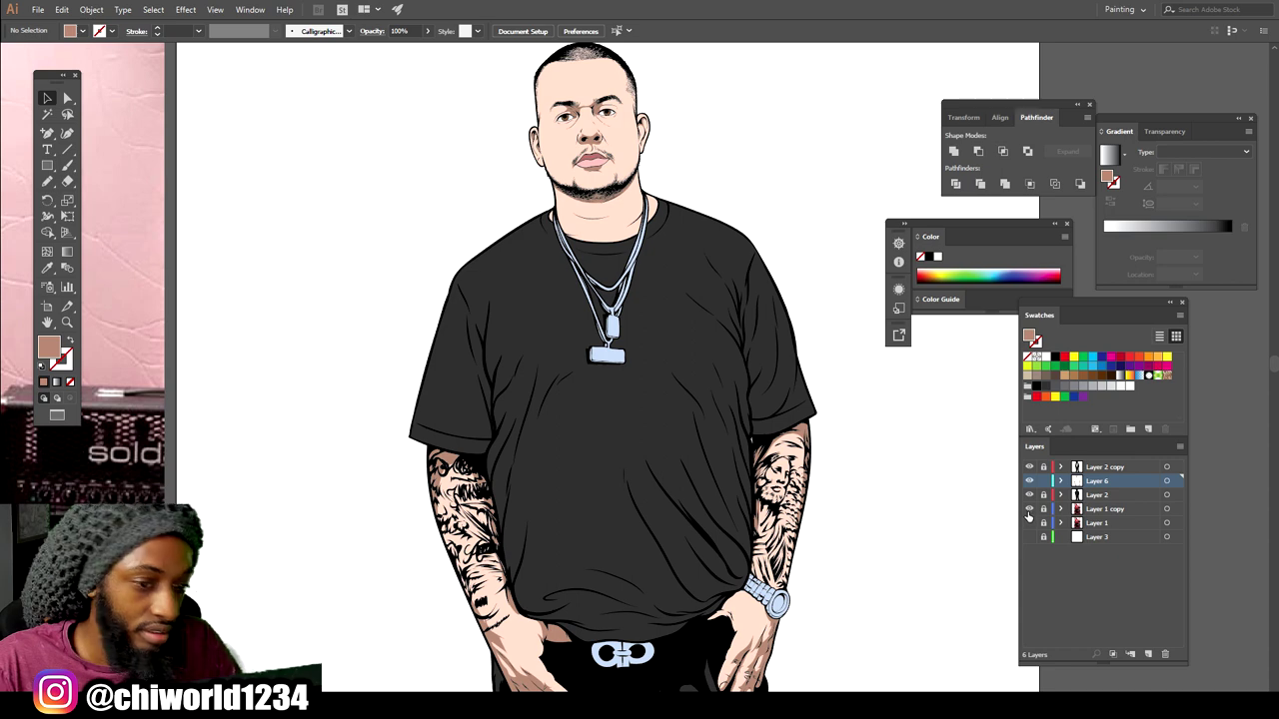
pyautogui.click(1028, 509)
pyautogui.click(1029, 523)
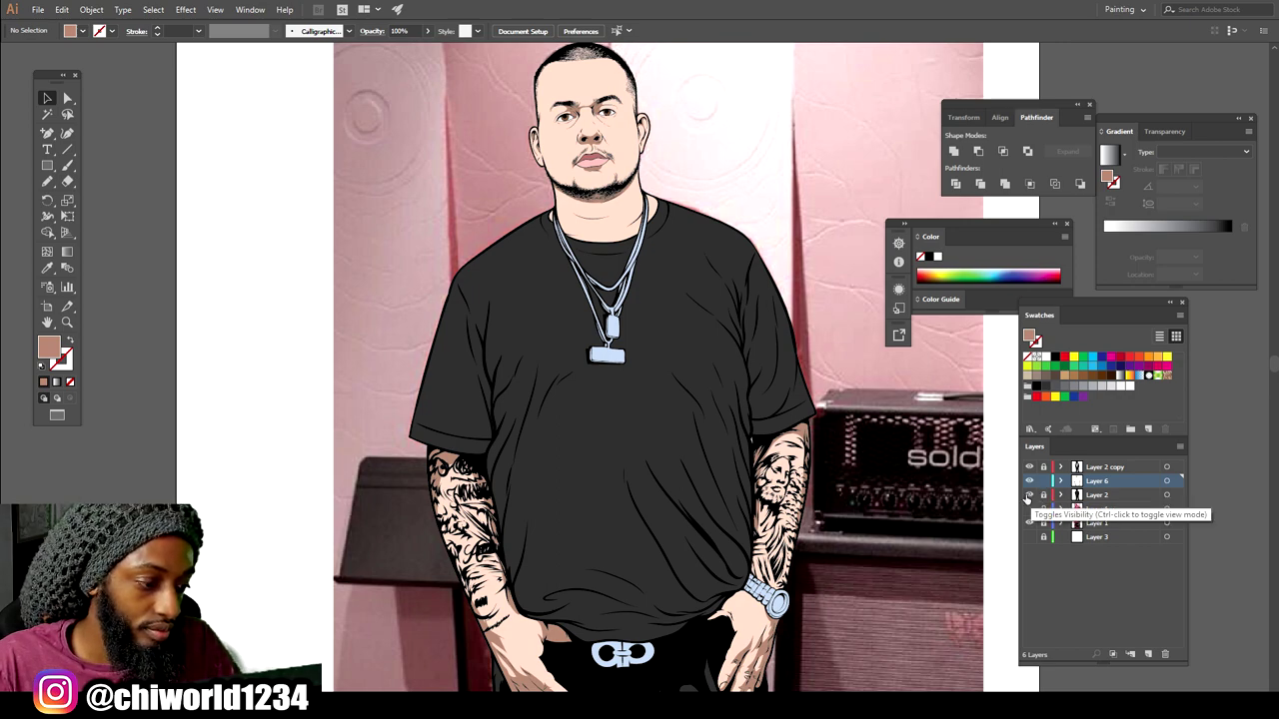
# Hide Layer 2 to examine the shirt folds in the reference photo, and show it again.
pyautogui.click(1029, 495)
pyautogui.scroll(5, 931, 491)
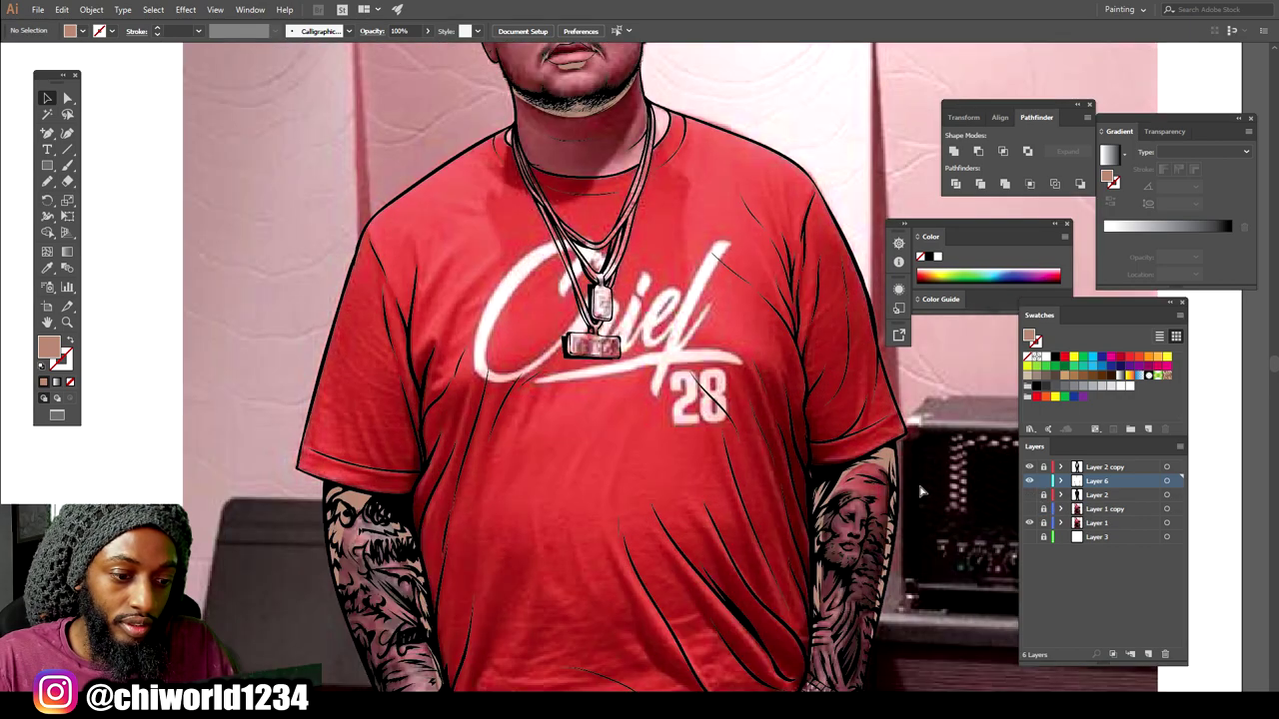
pyautogui.scroll(-3, 881, 486)
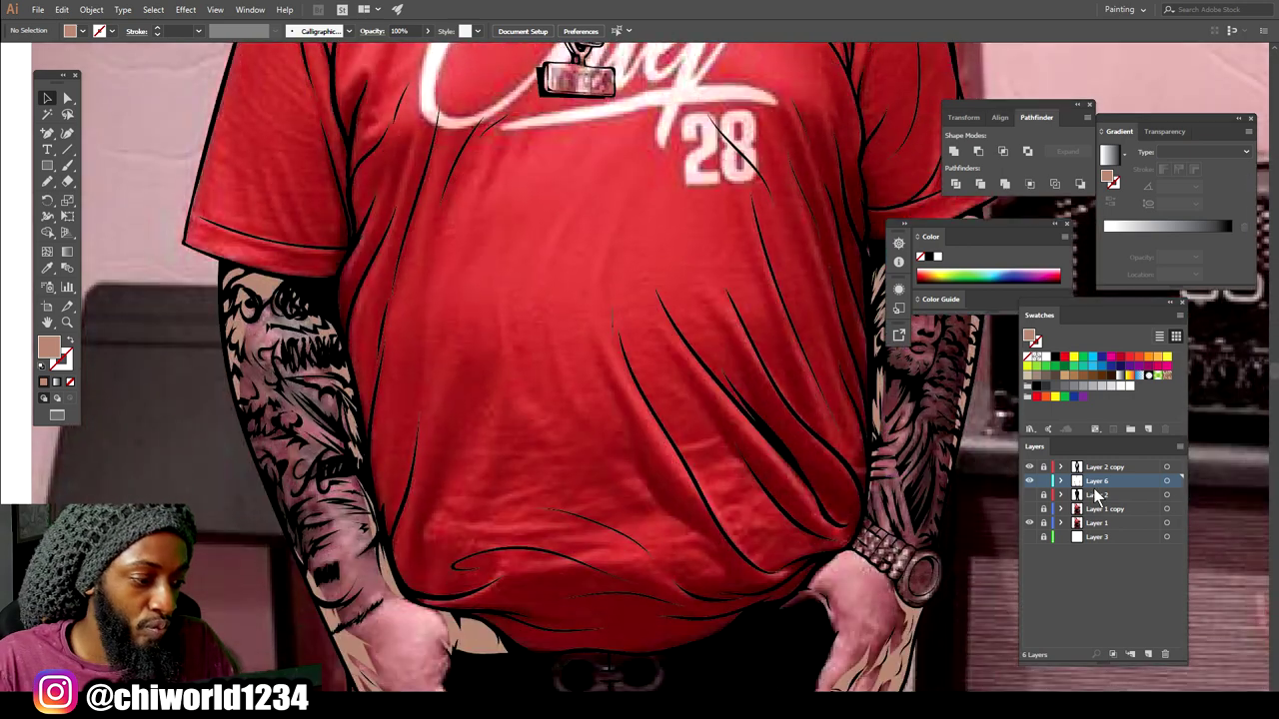
pyautogui.click(1029, 496)
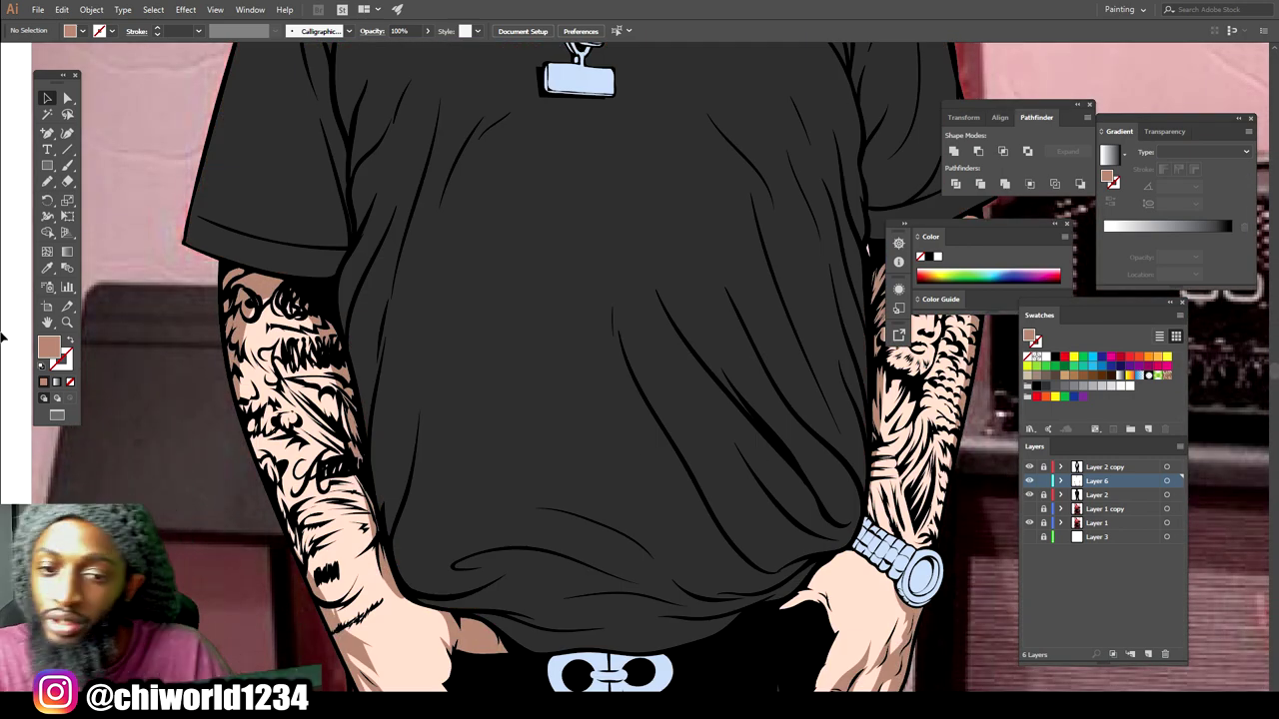
# Sample the shirt's dark gray with the Eyedropper and darken the fill color to 262428.
pyautogui.click(47, 268)
pyautogui.click(602, 453)
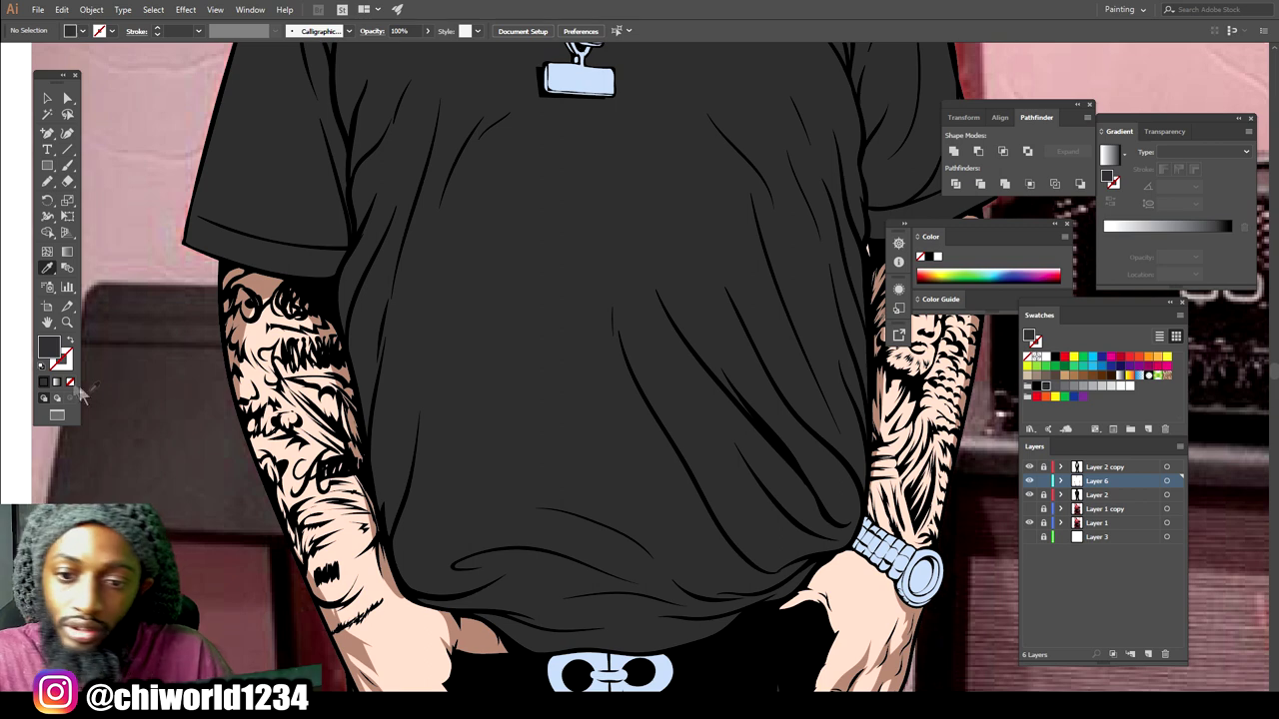
pyautogui.doubleClick(52, 349)
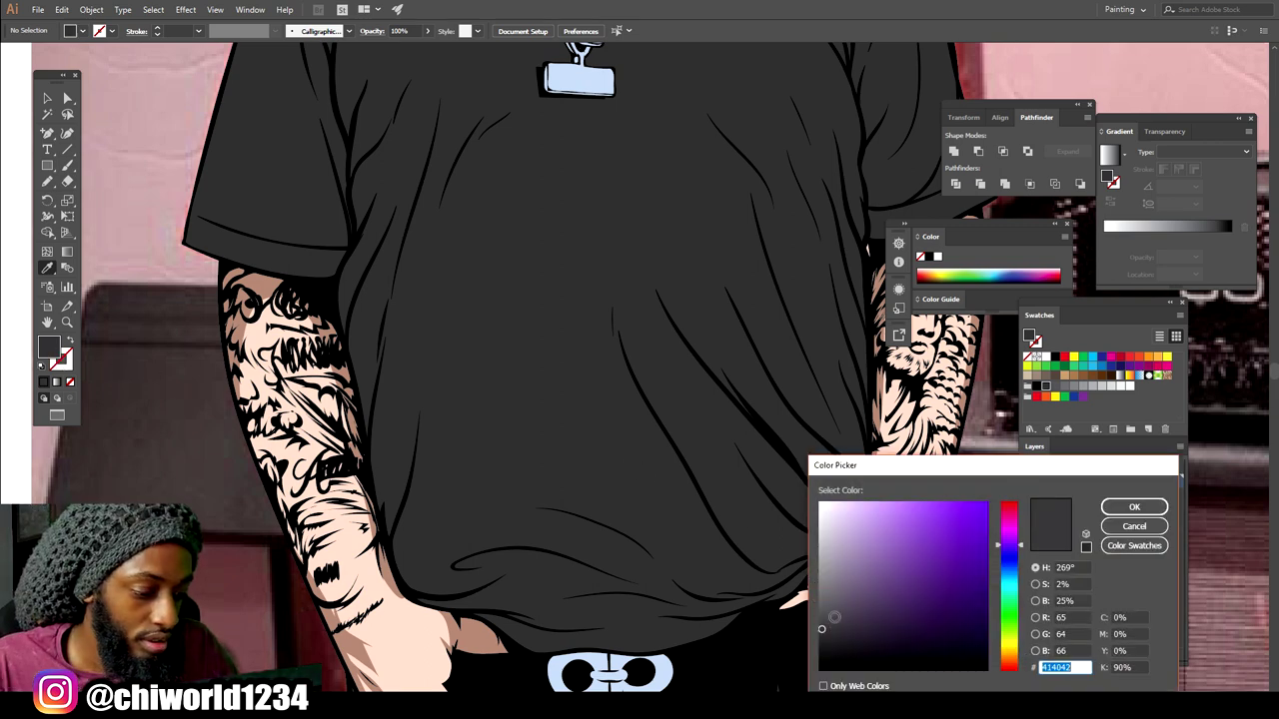
pyautogui.moveTo(842, 636); pyautogui.dragTo(835, 644)
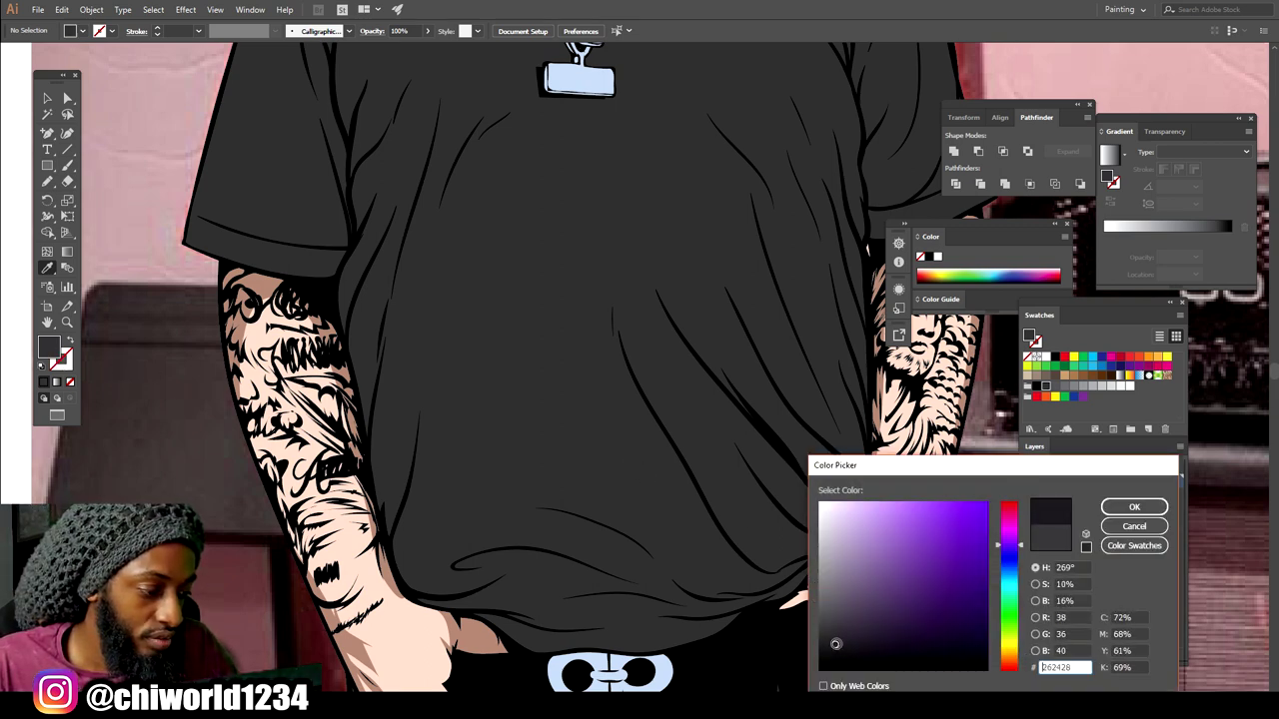
pyautogui.click(1134, 508)
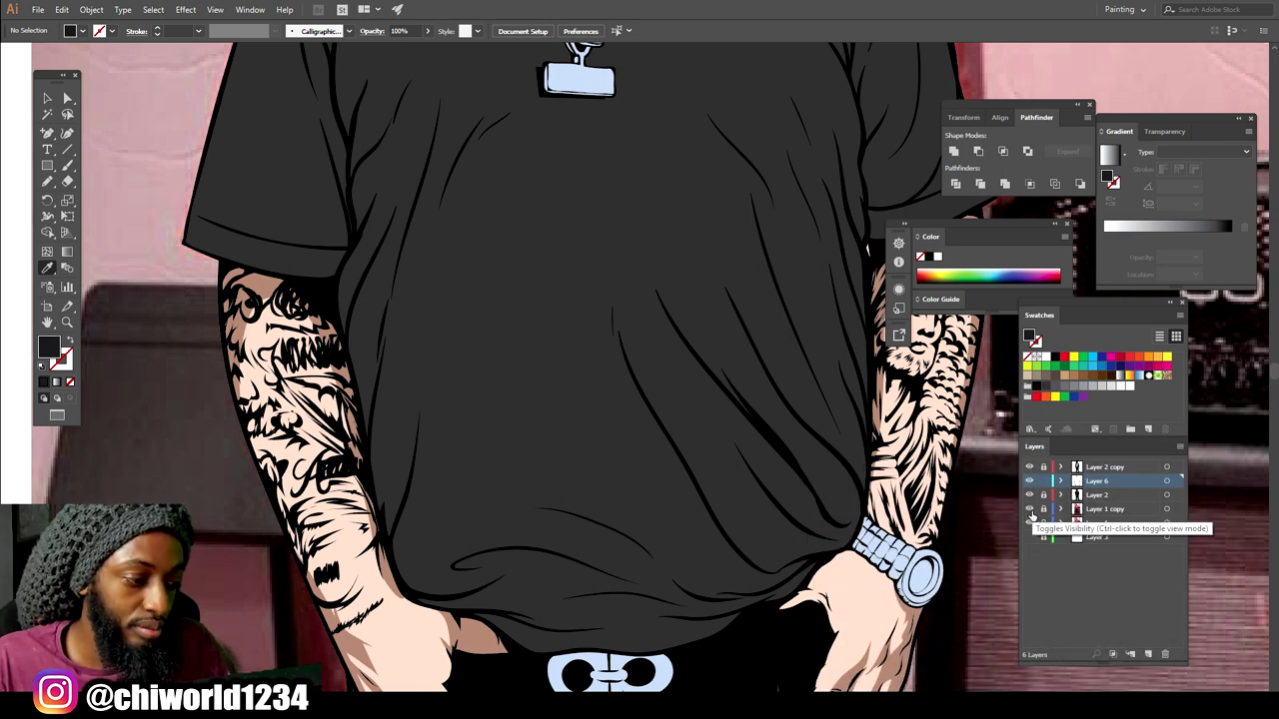
# Hide Layer 2 and draw Pencil shadow shapes along the two diagonal shirt folds that run down to the watch.
pyautogui.click(1030, 496)
pyautogui.scroll(-3, 989, 482)
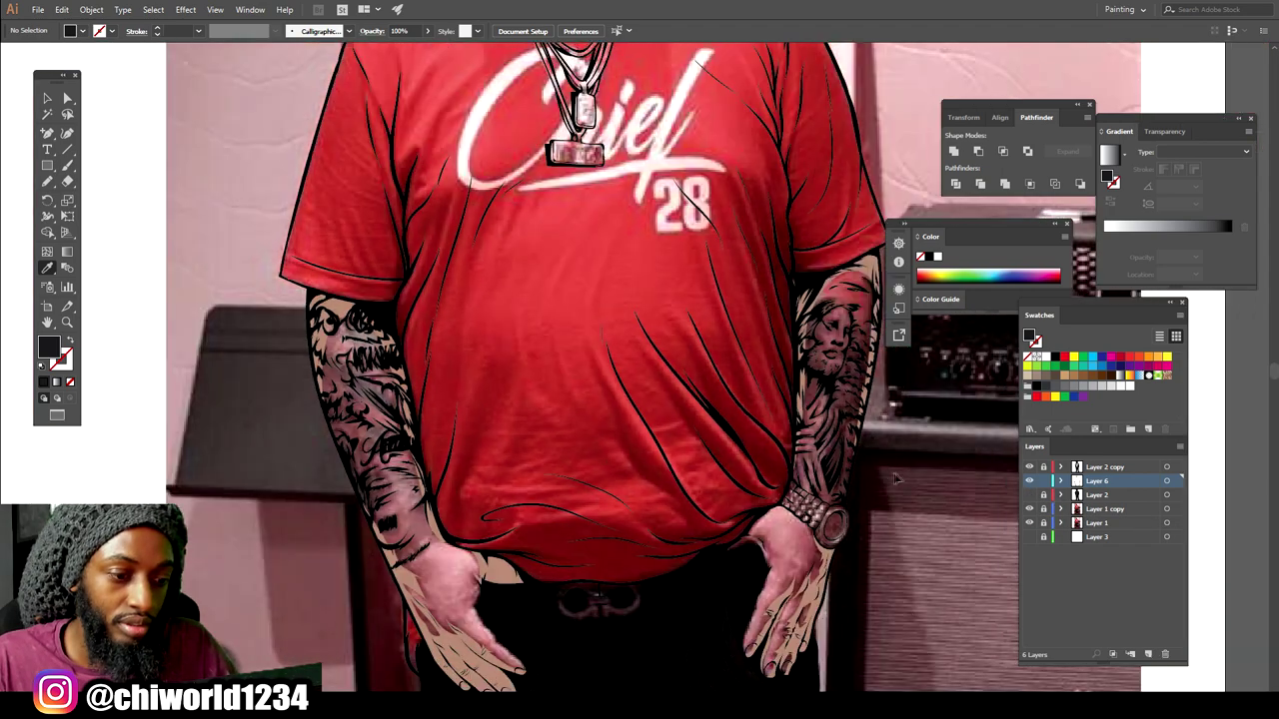
pyautogui.scroll(6, 889, 470)
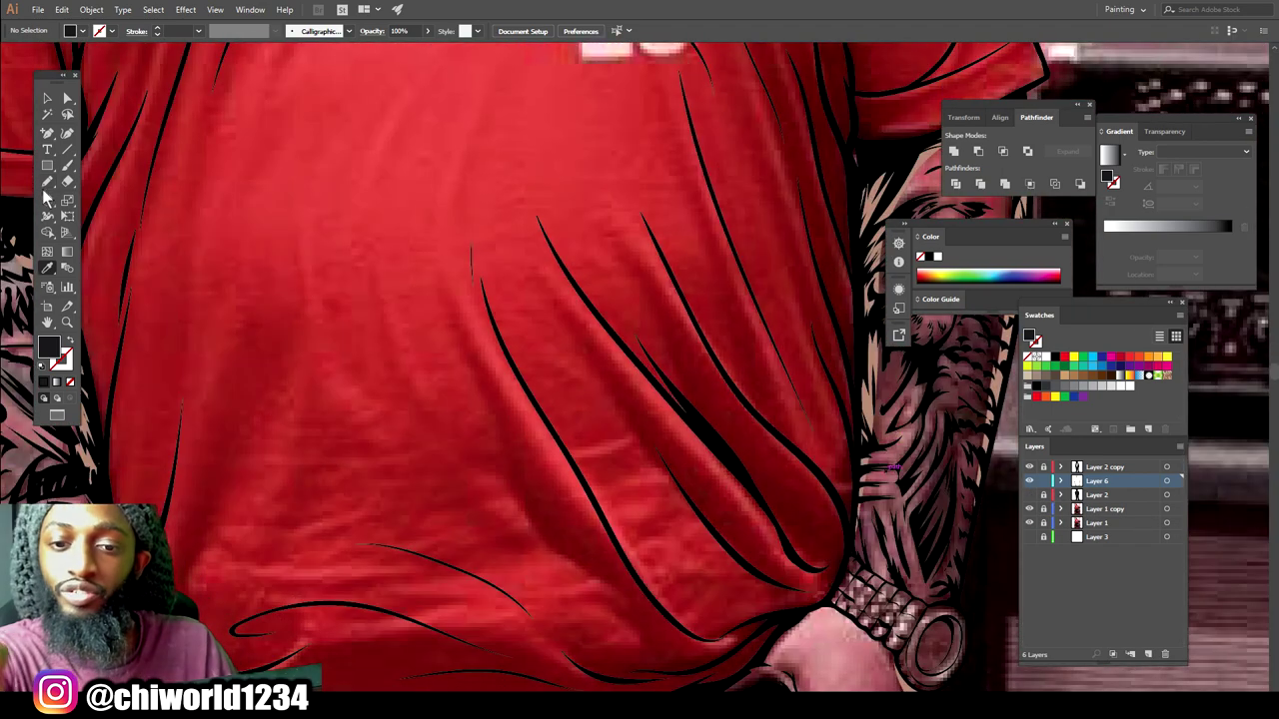
pyautogui.click(47, 181)
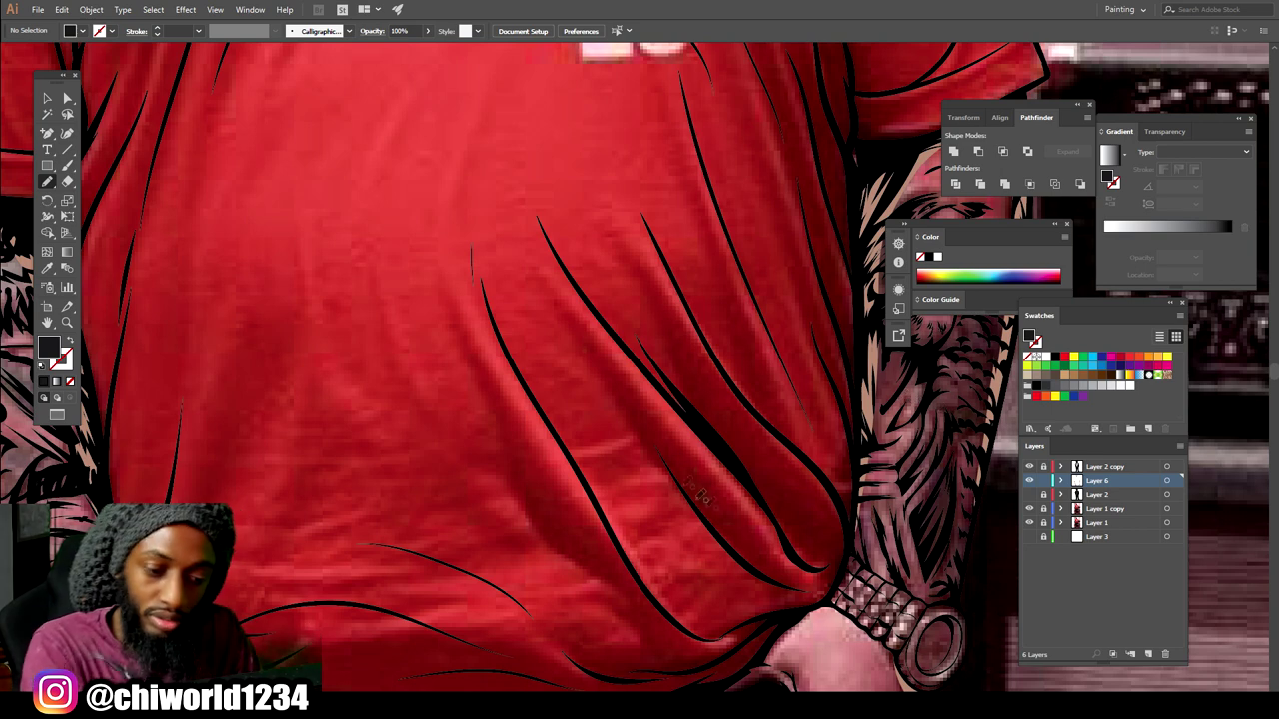
pyautogui.moveTo(767, 553); pyautogui.dragTo(696, 451)
pyautogui.moveTo(649, 400)
pyautogui.mouseDown()
pyautogui.moveTo(546, 278)
pyautogui.moveTo(680, 482)
pyautogui.mouseUp()
pyautogui.moveTo(715, 528)
pyautogui.mouseDown()
pyautogui.moveTo(777, 578)
pyautogui.moveTo(839, 579)
pyautogui.mouseUp()
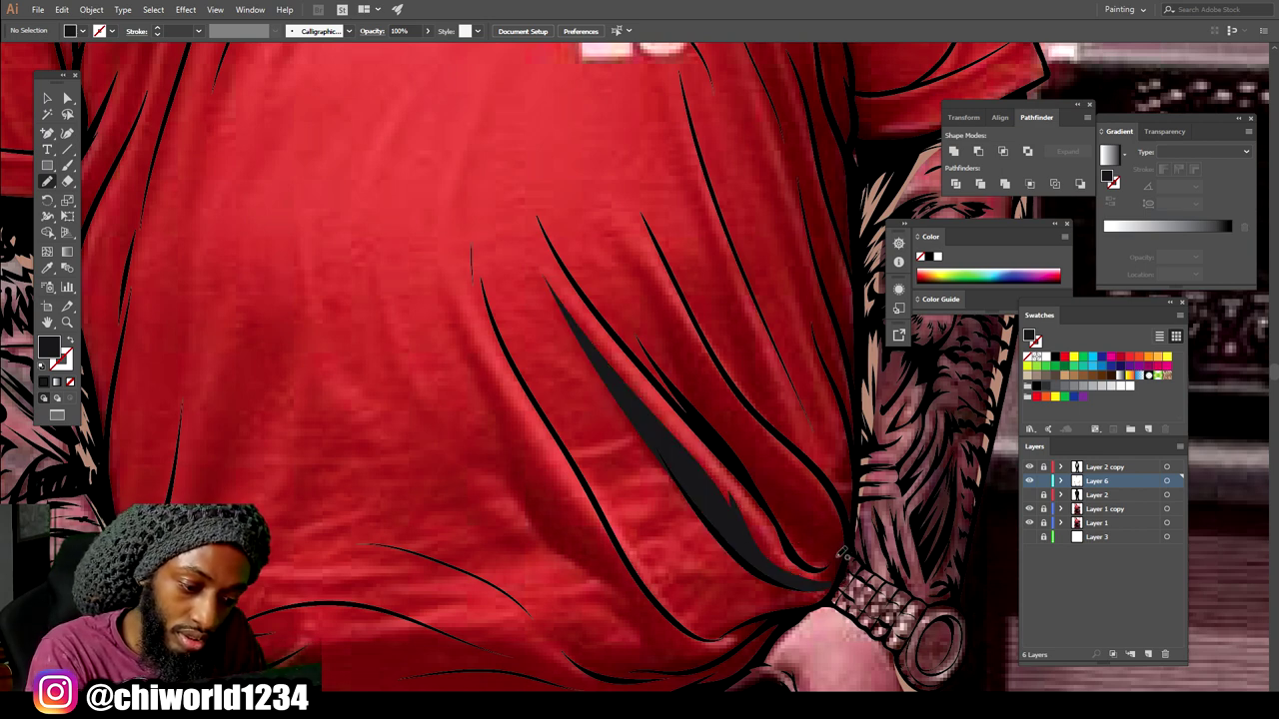
pyautogui.moveTo(805, 557)
pyautogui.mouseDown()
pyautogui.moveTo(683, 382)
pyautogui.moveTo(690, 395)
pyautogui.moveTo(606, 221)
pyautogui.moveTo(713, 384)
pyautogui.moveTo(785, 450)
pyautogui.mouseUp()
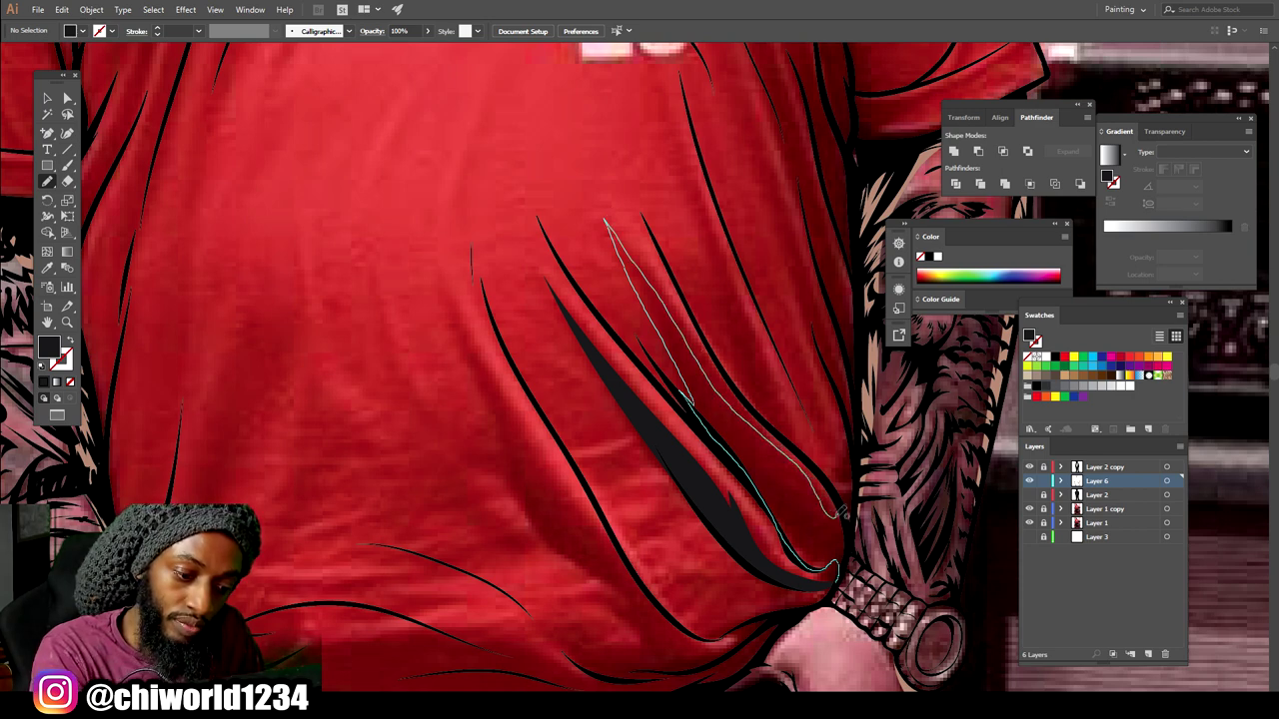
pyautogui.moveTo(847, 559); pyautogui.dragTo(849, 566)
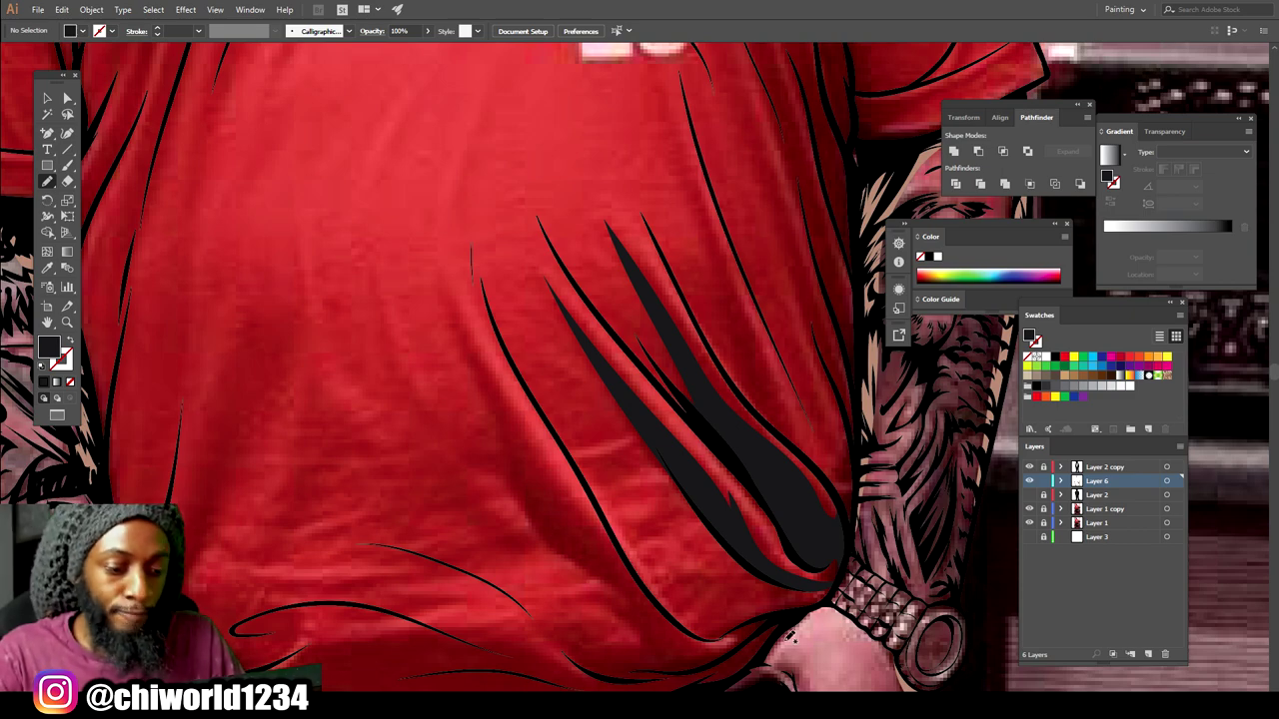
# Draw Pencil shadow shapes along the next long diagonal fold and across the gathered shirt hem above the belt buckle.
pyautogui.hotkey('ctrl', '-')
pyautogui.hscroll(-1, 767, 644)
pyautogui.hotkey('ctrl', '=')
pyautogui.scroll(-1, 771, 642)
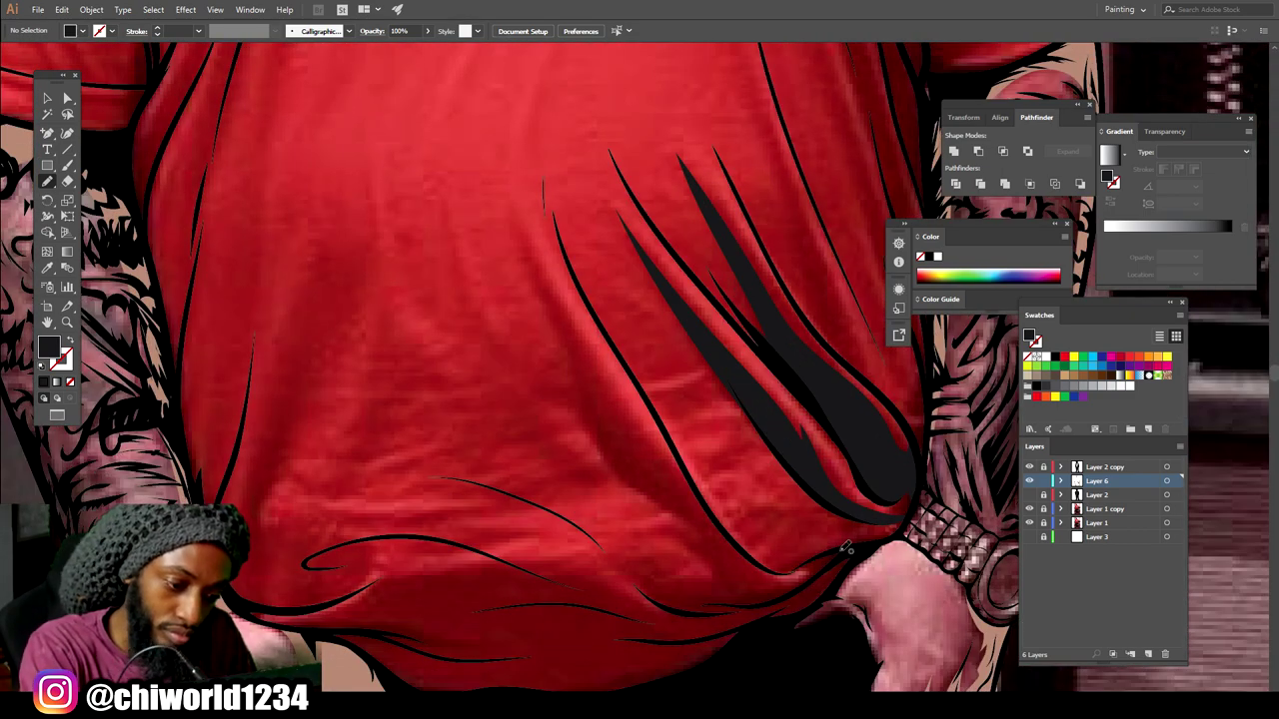
pyautogui.moveTo(789, 573)
pyautogui.mouseDown()
pyautogui.moveTo(682, 486)
pyautogui.moveTo(547, 292)
pyautogui.moveTo(695, 553)
pyautogui.moveTo(629, 567)
pyautogui.moveTo(585, 522)
pyautogui.moveTo(562, 518)
pyautogui.moveTo(764, 619)
pyautogui.moveTo(830, 599)
pyautogui.moveTo(845, 547)
pyautogui.moveTo(874, 560)
pyautogui.mouseUp()
pyautogui.scroll(-3, 891, 611)
pyautogui.scroll(3, 841, 592)
pyautogui.moveTo(369, 526)
pyautogui.mouseDown()
pyautogui.moveTo(611, 476)
pyautogui.moveTo(548, 461)
pyautogui.moveTo(758, 538)
pyautogui.moveTo(723, 611)
pyautogui.mouseUp()
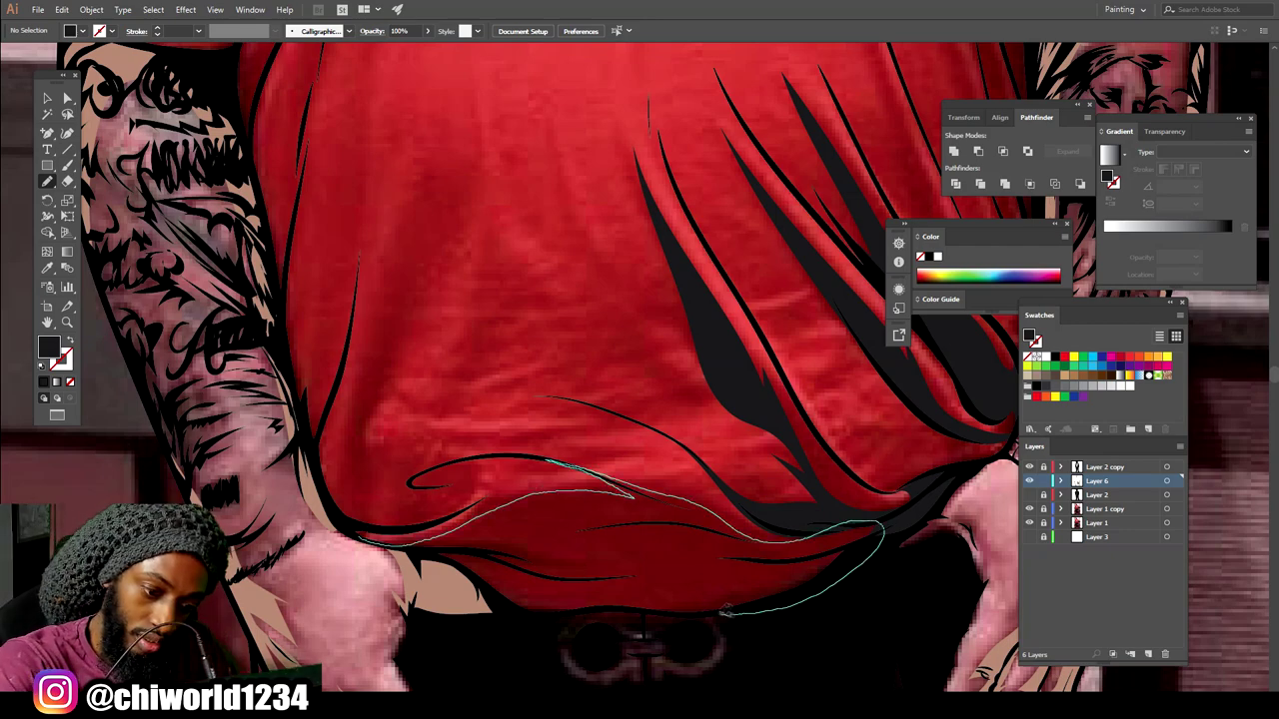
pyautogui.moveTo(614, 607)
pyautogui.mouseDown()
pyautogui.moveTo(518, 603)
pyautogui.moveTo(398, 546)
pyautogui.mouseUp()
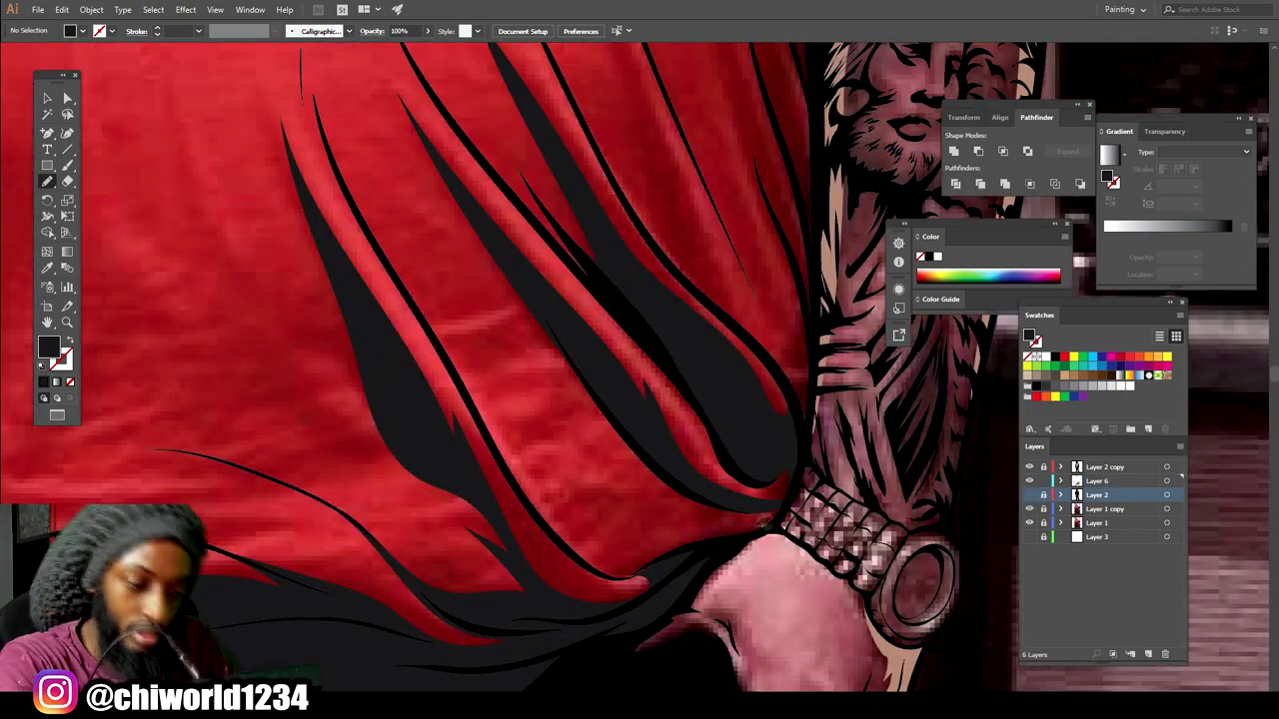
# Add Pencil shadow shapes at the hem corner by the watch hand and along the long folds beside the face-tattooed forearm.
pyautogui.moveTo(771, 523)
pyautogui.mouseDown()
pyautogui.moveTo(540, 439)
pyautogui.moveTo(504, 440)
pyautogui.moveTo(697, 549)
pyautogui.mouseUp()
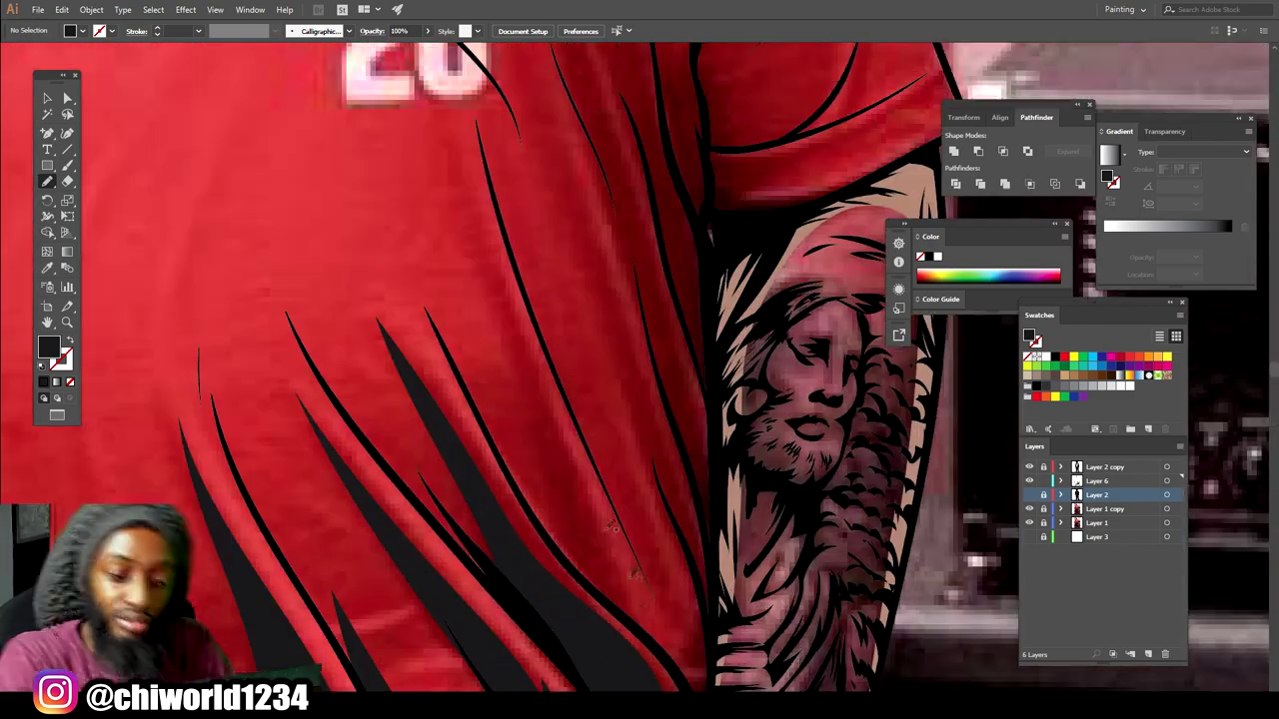
pyautogui.moveTo(621, 584)
pyautogui.mouseDown()
pyautogui.moveTo(529, 372)
pyautogui.moveTo(620, 631)
pyautogui.mouseUp()
pyautogui.moveTo(529, 258)
pyautogui.mouseDown()
pyautogui.moveTo(679, 606)
pyautogui.moveTo(528, 335)
pyautogui.mouseUp()
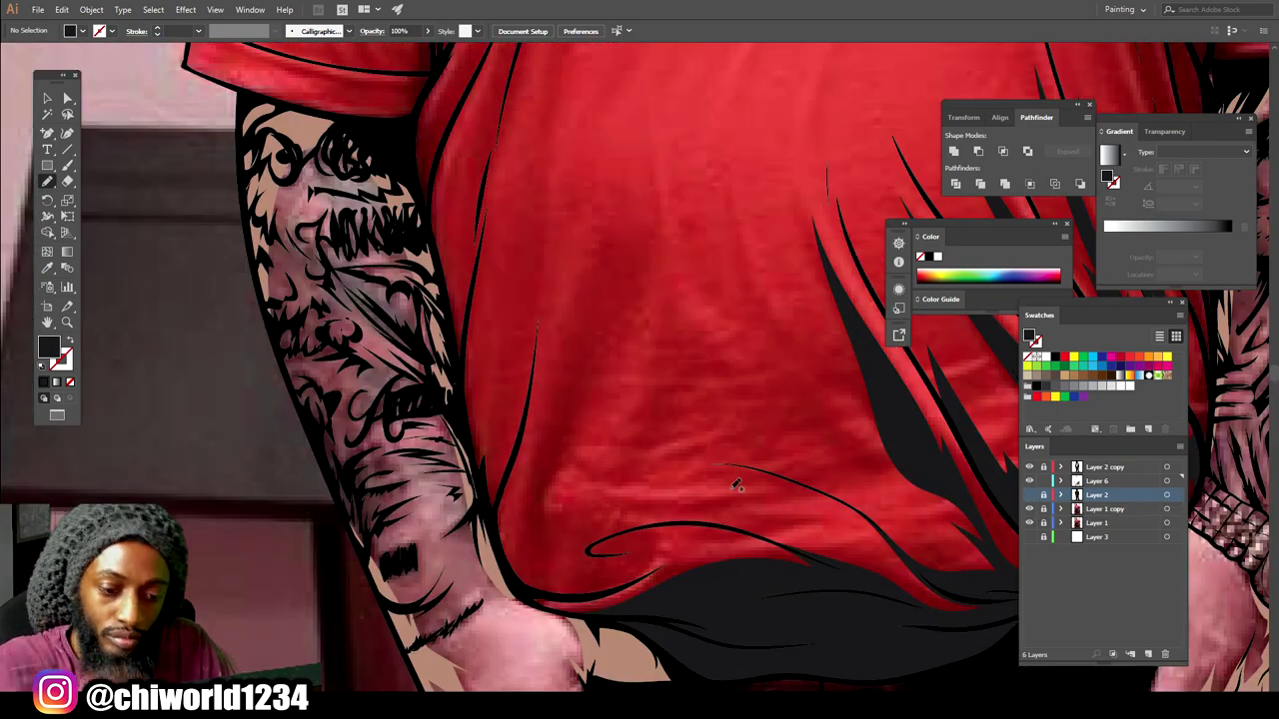
# Draw Pencil shadow shapes up the opposite side of the shirt, from the hem corner to the folds beside the sleeve.
pyautogui.moveTo(529, 593)
pyautogui.mouseDown()
pyautogui.moveTo(612, 587)
pyautogui.moveTo(545, 330)
pyautogui.moveTo(504, 585)
pyautogui.mouseUp()
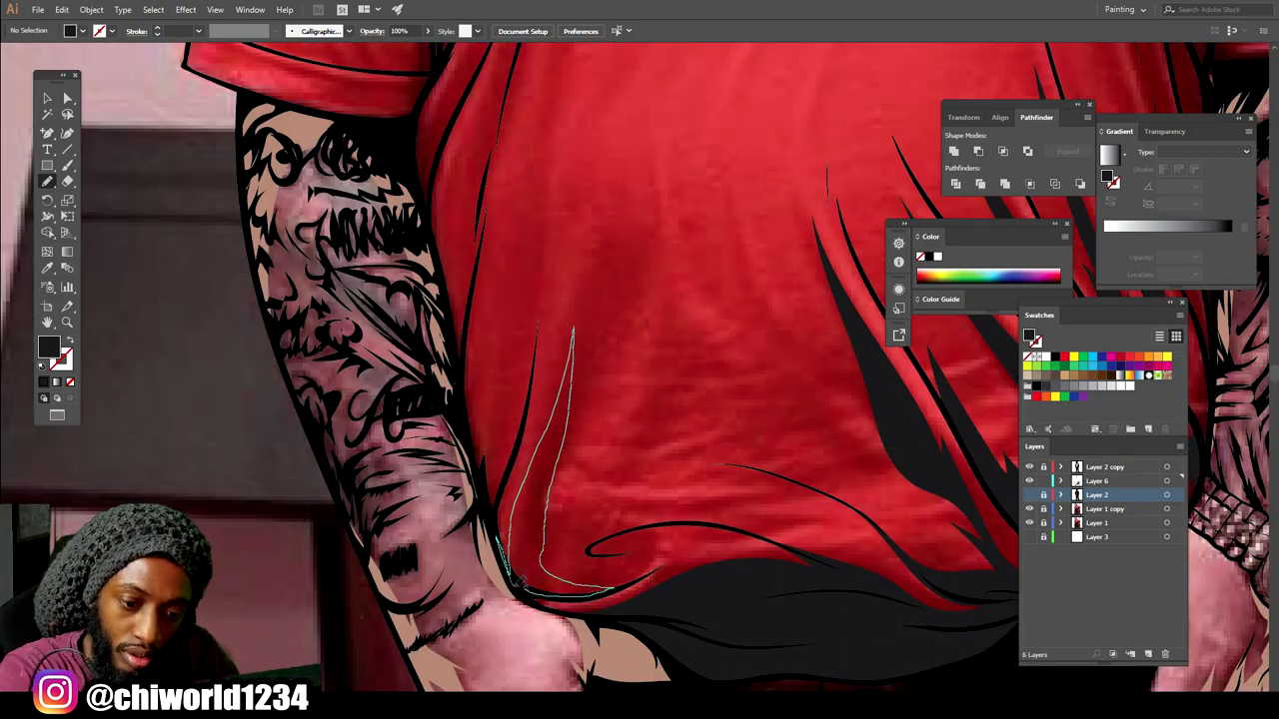
pyautogui.moveTo(470, 449)
pyautogui.mouseDown()
pyautogui.moveTo(440, 578)
pyautogui.moveTo(544, 219)
pyautogui.moveTo(466, 649)
pyautogui.mouseUp()
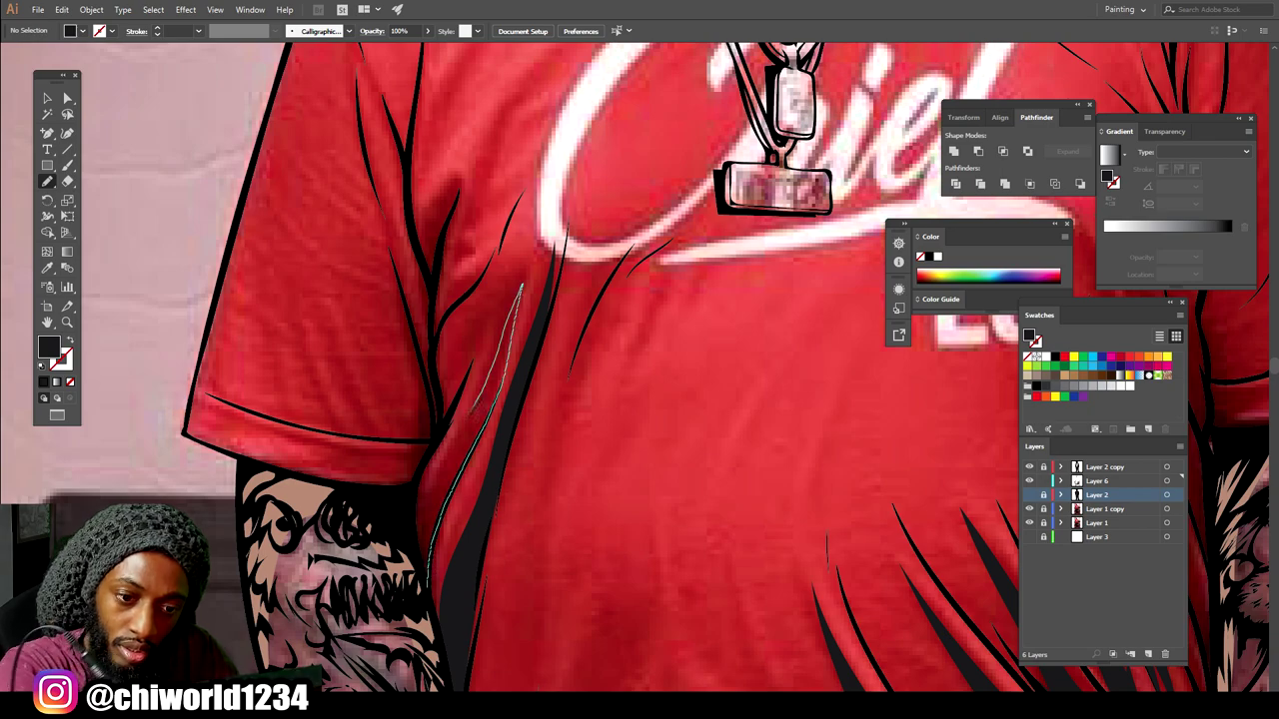
pyautogui.moveTo(472, 452); pyautogui.dragTo(443, 507)
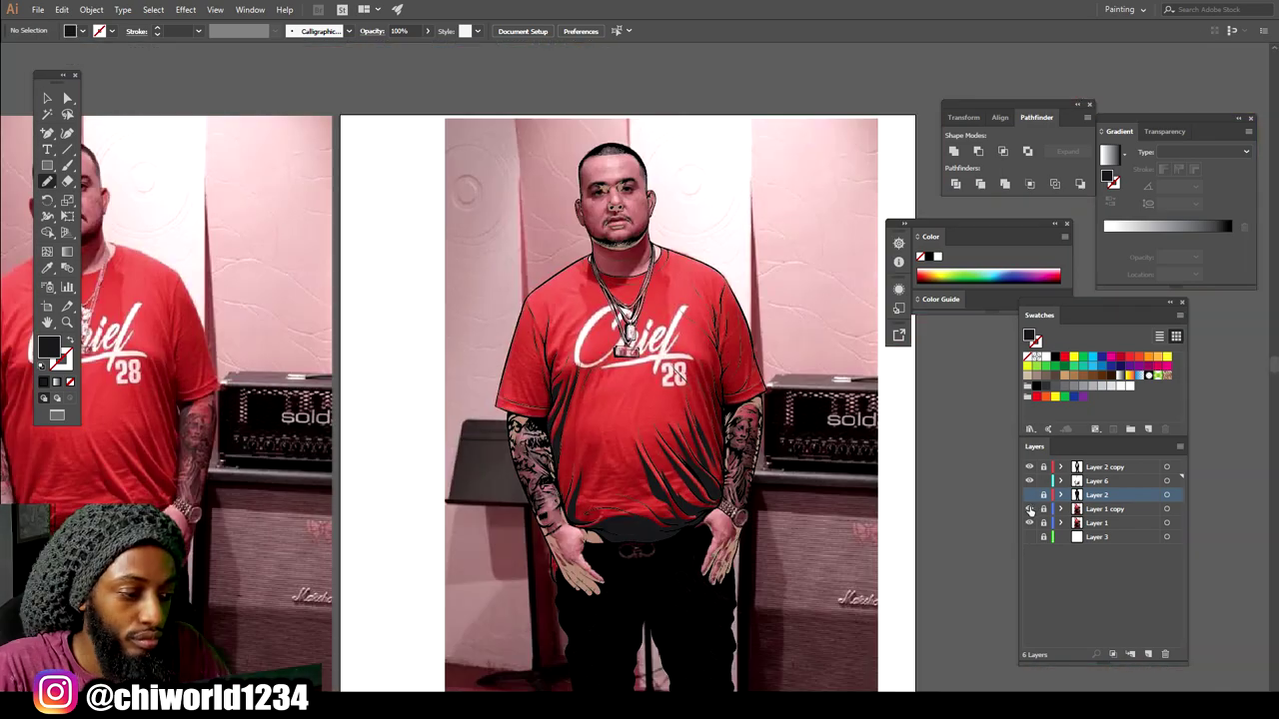
pyautogui.click(1029, 497)
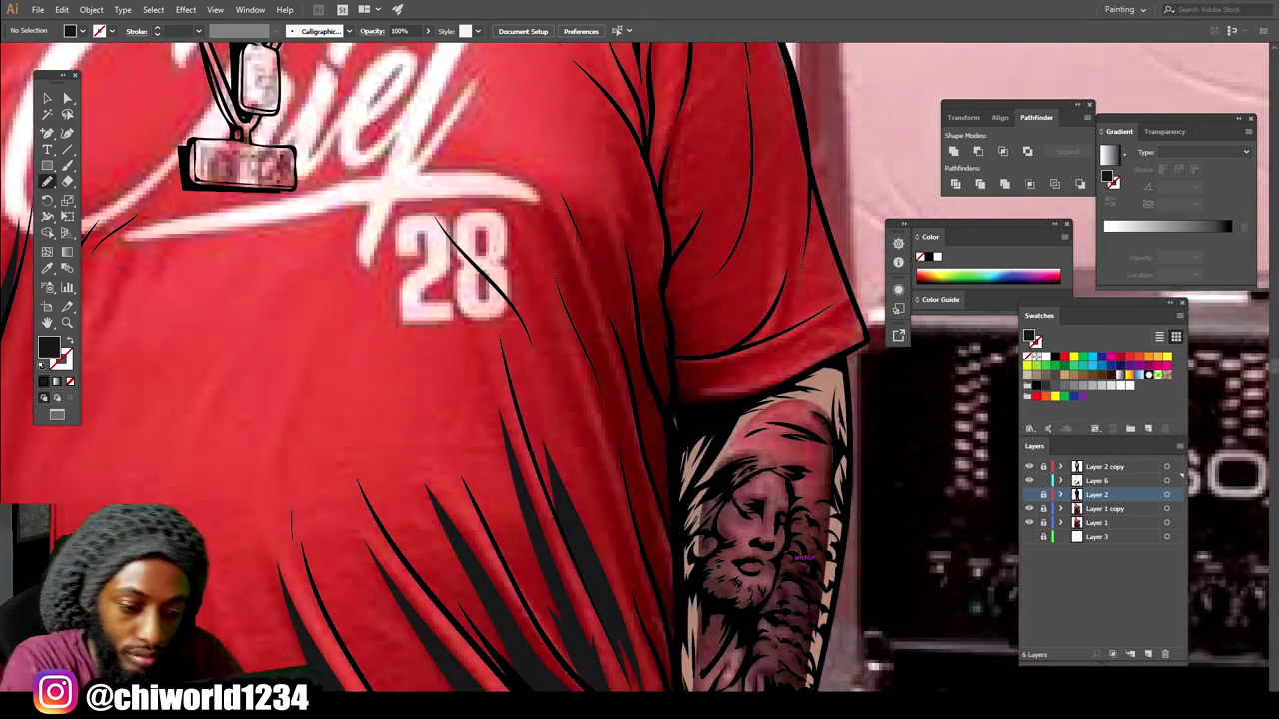
# Draw Pencil shadow shapes along the shirt's side seam, armpit and shoulder folds near the sleeve above the face-tattooed forearm.
pyautogui.moveTo(684, 667)
pyautogui.mouseDown()
pyautogui.moveTo(635, 545)
pyautogui.moveTo(619, 538)
pyautogui.moveTo(665, 678)
pyautogui.moveTo(682, 685)
pyautogui.mouseUp()
pyautogui.scroll(-2, 681, 600)
pyautogui.scroll(1, 667, 591)
pyautogui.moveTo(651, 555)
pyautogui.mouseDown()
pyautogui.moveTo(578, 259)
pyautogui.moveTo(601, 284)
pyautogui.moveTo(671, 553)
pyautogui.moveTo(673, 652)
pyautogui.mouseUp()
pyautogui.scroll(2, 674, 648)
pyautogui.moveTo(671, 589)
pyautogui.mouseDown()
pyautogui.moveTo(631, 363)
pyautogui.moveTo(591, 263)
pyautogui.moveTo(677, 597)
pyautogui.moveTo(668, 396)
pyautogui.moveTo(616, 311)
pyautogui.moveTo(665, 545)
pyautogui.moveTo(773, 480)
pyautogui.moveTo(702, 454)
pyautogui.moveTo(746, 383)
pyautogui.moveTo(688, 401)
pyautogui.moveTo(693, 381)
pyautogui.moveTo(666, 510)
pyautogui.mouseUp()
pyautogui.scroll(2, 667, 548)
pyautogui.scroll(2, 665, 550)
pyautogui.scroll(4, 666, 509)
pyautogui.moveTo(674, 558)
pyautogui.mouseDown()
pyautogui.moveTo(686, 480)
pyautogui.moveTo(666, 466)
pyautogui.moveTo(673, 559)
pyautogui.mouseUp()
pyautogui.moveTo(654, 435)
pyautogui.mouseDown()
pyautogui.moveTo(665, 255)
pyautogui.moveTo(643, 316)
pyautogui.moveTo(651, 381)
pyautogui.moveTo(622, 342)
pyautogui.moveTo(618, 372)
pyautogui.moveTo(649, 437)
pyautogui.mouseUp()
pyautogui.moveTo(668, 481)
pyautogui.mouseDown()
pyautogui.moveTo(568, 318)
pyautogui.moveTo(639, 390)
pyautogui.moveTo(659, 476)
pyautogui.mouseUp()
pyautogui.moveTo(639, 408)
pyautogui.mouseDown()
pyautogui.moveTo(631, 371)
pyautogui.moveTo(639, 405)
pyautogui.mouseUp()
# Draw Pencil shadow shapes in the armpit and sleeve-seam folds above the forearm with the lettering tattoos.
pyautogui.scroll(-3, 785, 370)
pyautogui.scroll(2, 404, 368)
pyautogui.moveTo(596, 563)
pyautogui.mouseDown()
pyautogui.moveTo(547, 425)
pyautogui.moveTo(567, 581)
pyautogui.moveTo(580, 584)
pyautogui.moveTo(554, 619)
pyautogui.moveTo(571, 645)
pyautogui.moveTo(596, 564)
pyautogui.mouseUp()
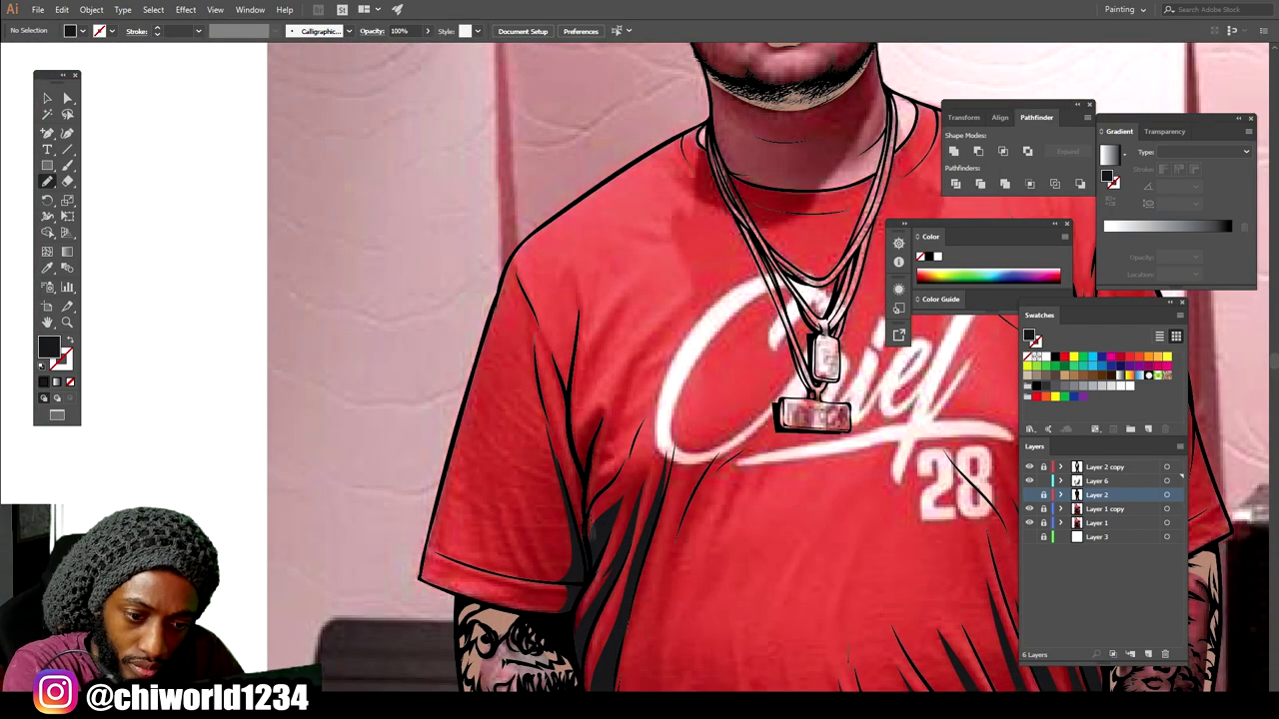
pyautogui.moveTo(571, 505)
pyautogui.mouseDown()
pyautogui.moveTo(577, 433)
pyautogui.moveTo(608, 413)
pyautogui.moveTo(588, 483)
pyautogui.moveTo(582, 559)
pyautogui.mouseUp()
pyautogui.moveTo(583, 552)
pyautogui.mouseDown()
pyautogui.moveTo(627, 453)
pyautogui.moveTo(582, 548)
pyautogui.mouseUp()
pyautogui.moveTo(574, 414)
pyautogui.mouseDown()
pyautogui.moveTo(582, 284)
pyautogui.moveTo(572, 412)
pyautogui.mouseUp()
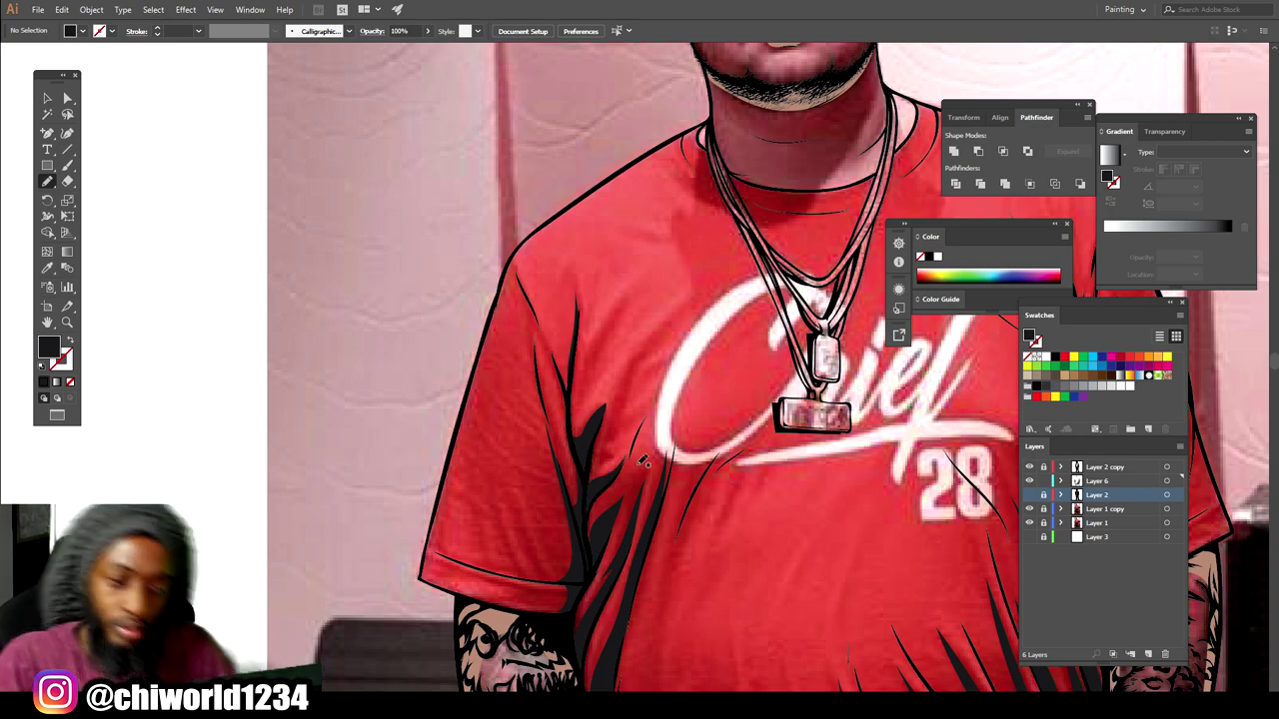
# Draw Pencil shadow shapes on the shirt collar below the neckline, on both sides of the necklace chains.
pyautogui.scroll(-2, 516, 376)
pyautogui.scroll(5, 631, 252)
pyautogui.moveTo(821, 463)
pyautogui.mouseDown()
pyautogui.moveTo(793, 481)
pyautogui.moveTo(787, 527)
pyautogui.moveTo(731, 547)
pyautogui.moveTo(634, 554)
pyautogui.moveTo(548, 395)
pyautogui.moveTo(629, 446)
pyautogui.moveTo(809, 466)
pyautogui.mouseUp()
pyautogui.moveTo(571, 539)
pyautogui.mouseDown()
pyautogui.moveTo(474, 457)
pyautogui.moveTo(468, 322)
pyautogui.moveTo(494, 343)
pyautogui.moveTo(497, 407)
pyautogui.moveTo(572, 538)
pyautogui.mouseUp()
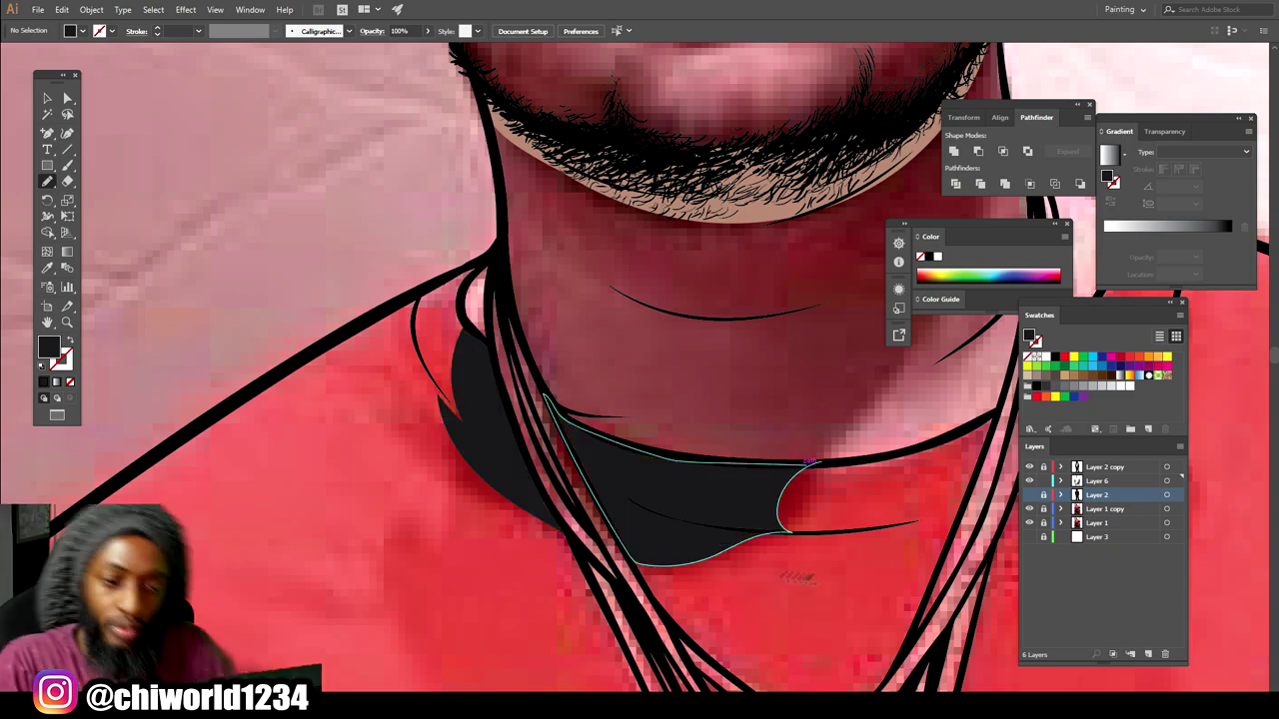
# Show Layer 2 and examine the shirt shadows together with the flat colors of the whole figure.
pyautogui.hotkey('ctrl', '0')
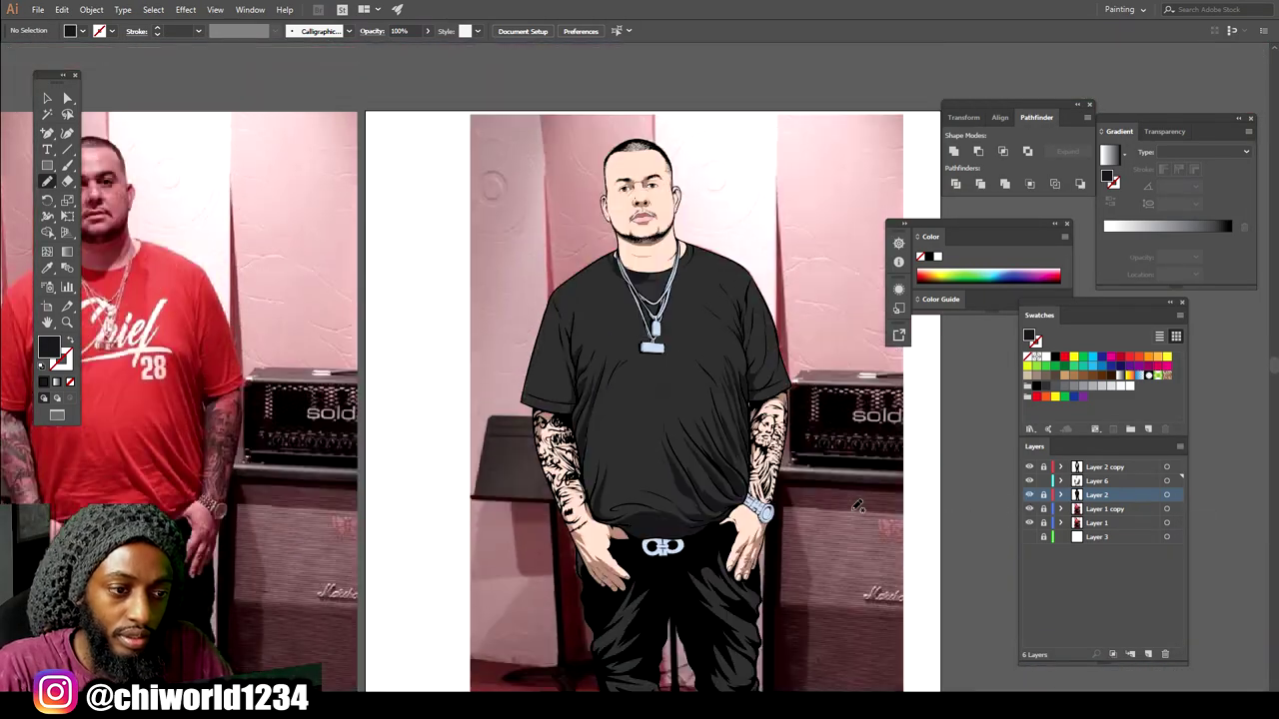
pyautogui.scroll(5, 857, 511)
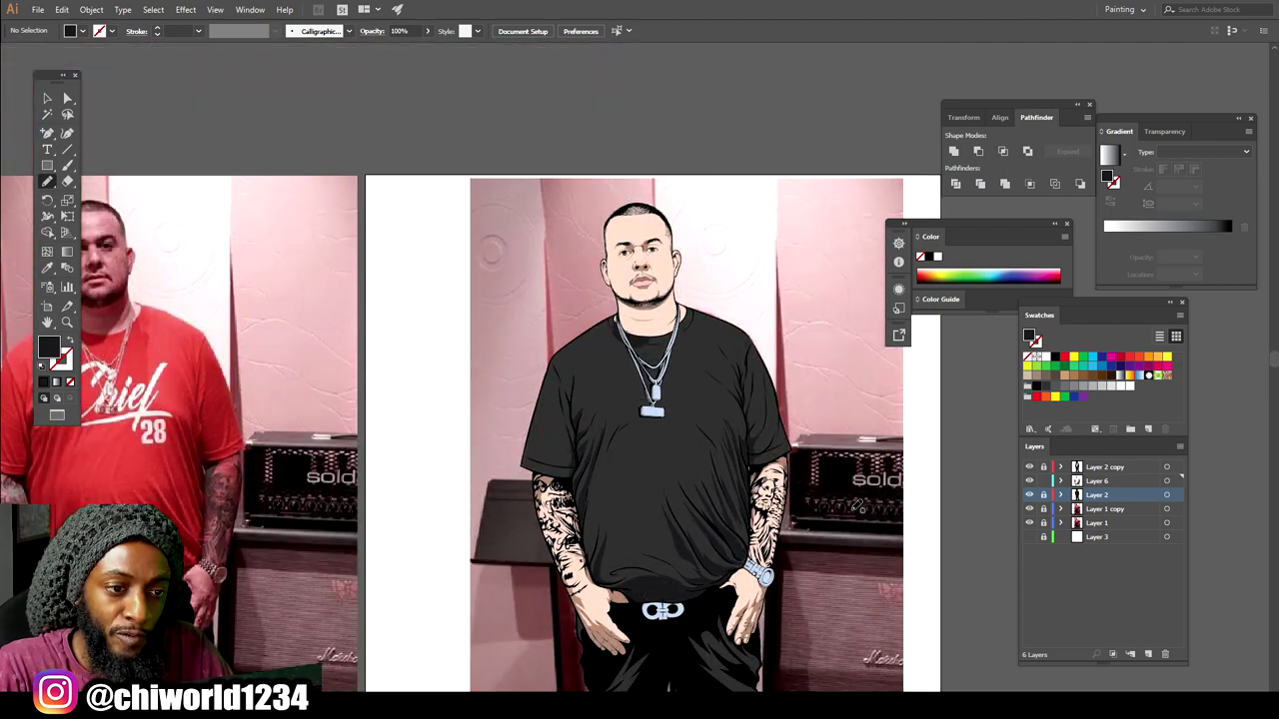
pyautogui.scroll(-2, 857, 504)
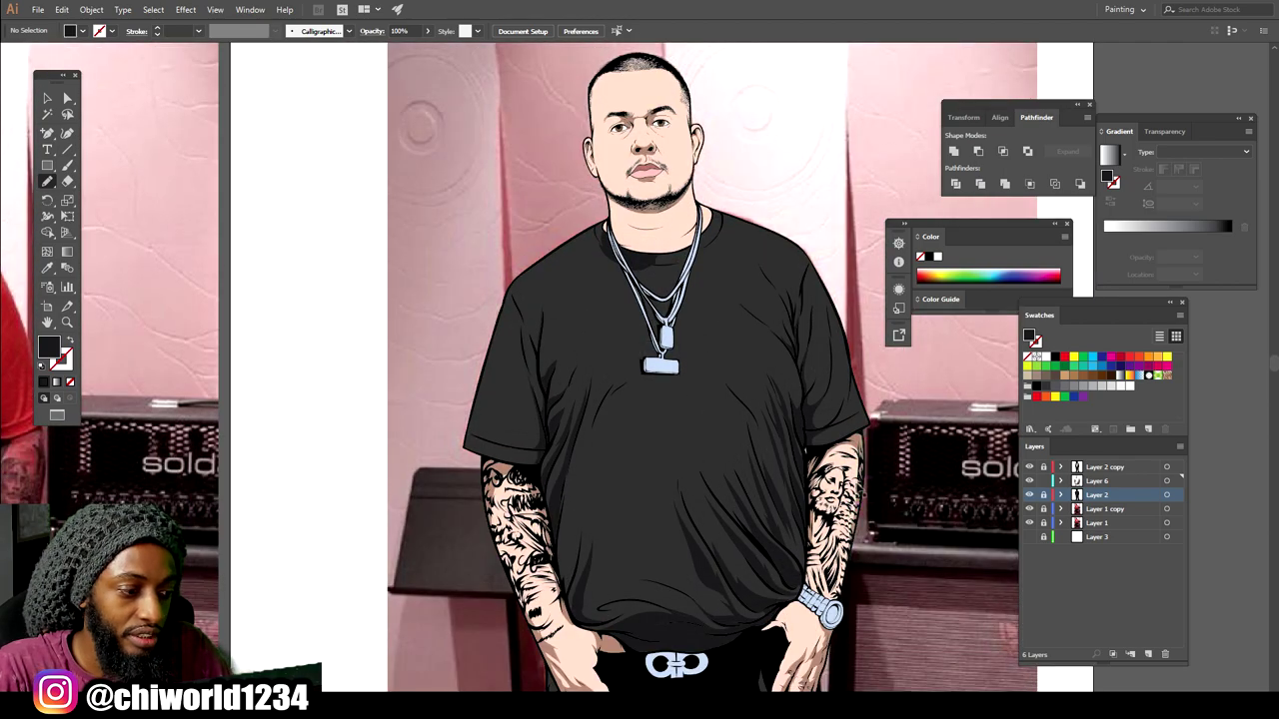
pyautogui.scroll(-2, 859, 493)
# Select all the skin and shirt shadow shapes on Layer 6.
pyautogui.click(47, 98)
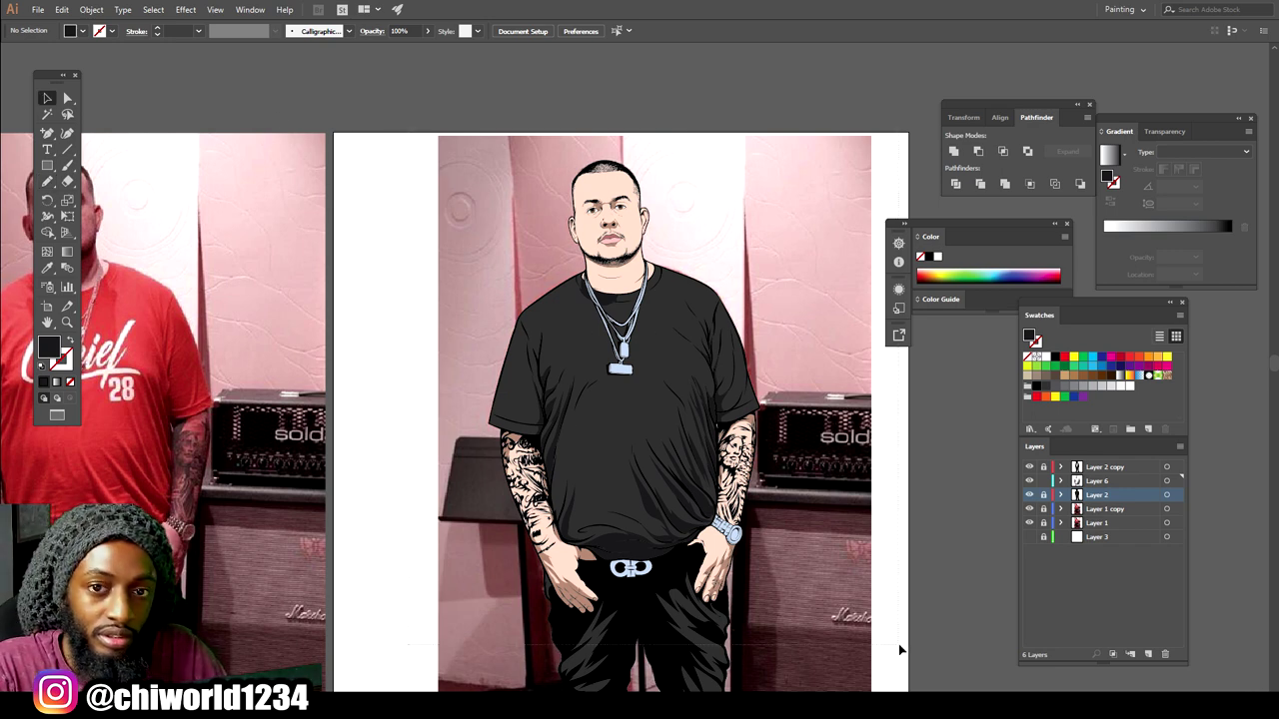
pyautogui.hotkey('ctrl', 'a')
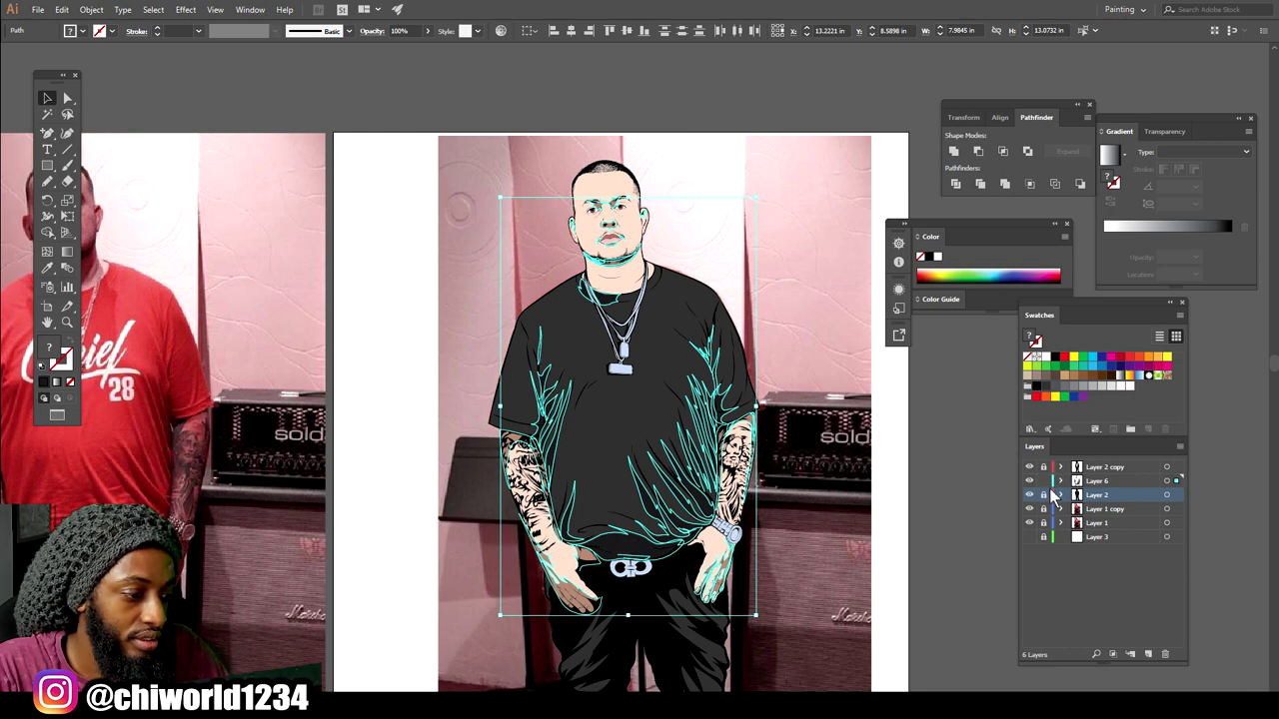
# Hide the reference photo layers, Layer 1 copy and Layer 1, so only the vector figure shows on white.
pyautogui.click(1029, 524)
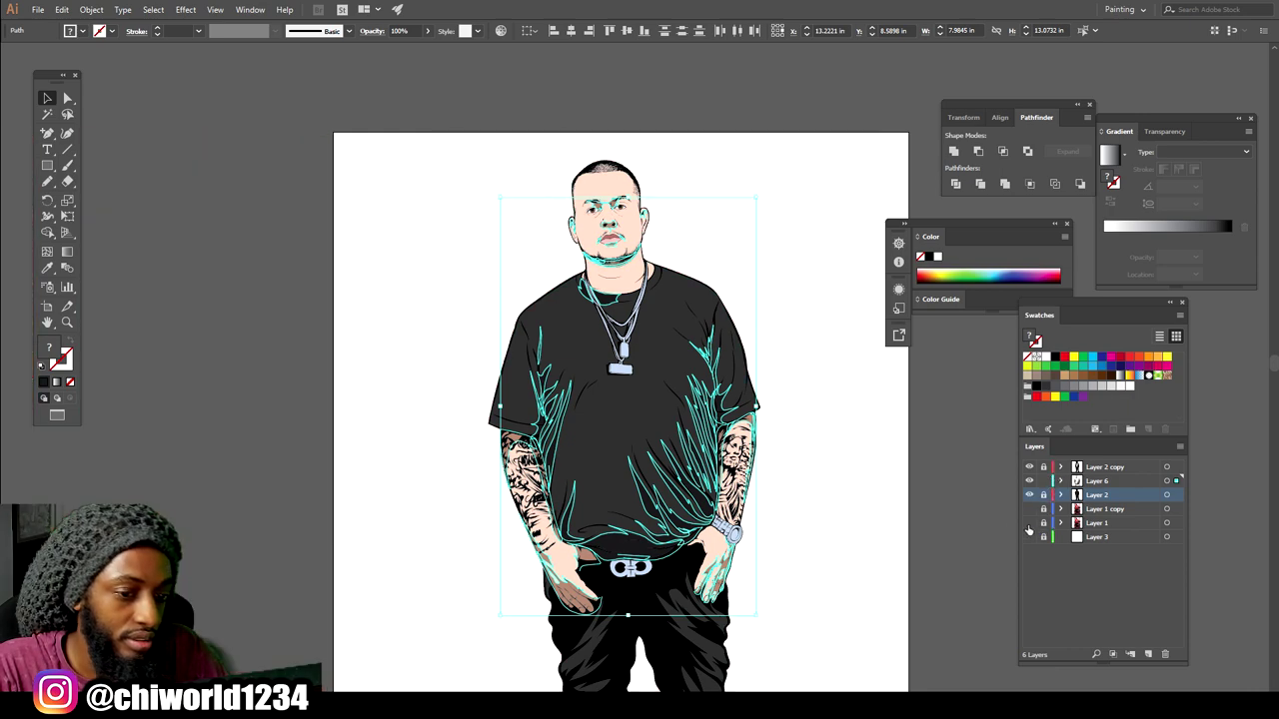
pyautogui.hotkey('ctrl', '+')
pyautogui.hotkey('ctrl', '+')
pyautogui.scroll(-3, 936, 505)
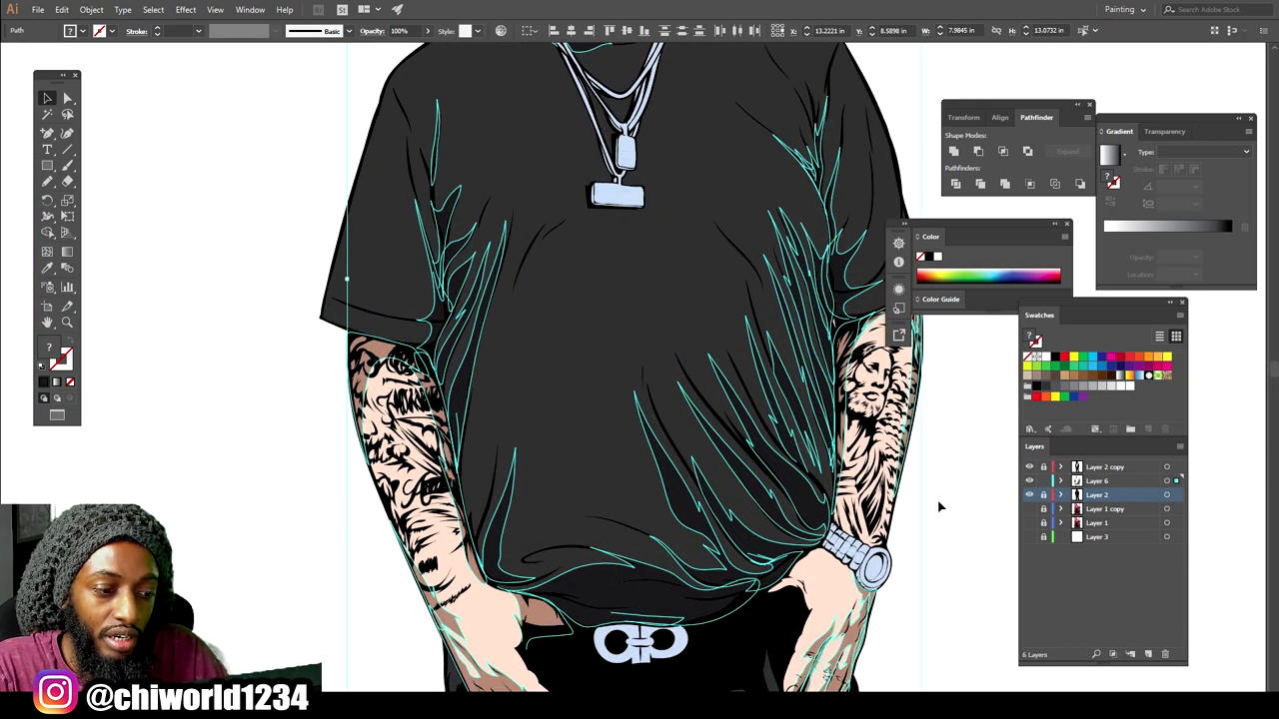
pyautogui.scroll(9, 938, 507)
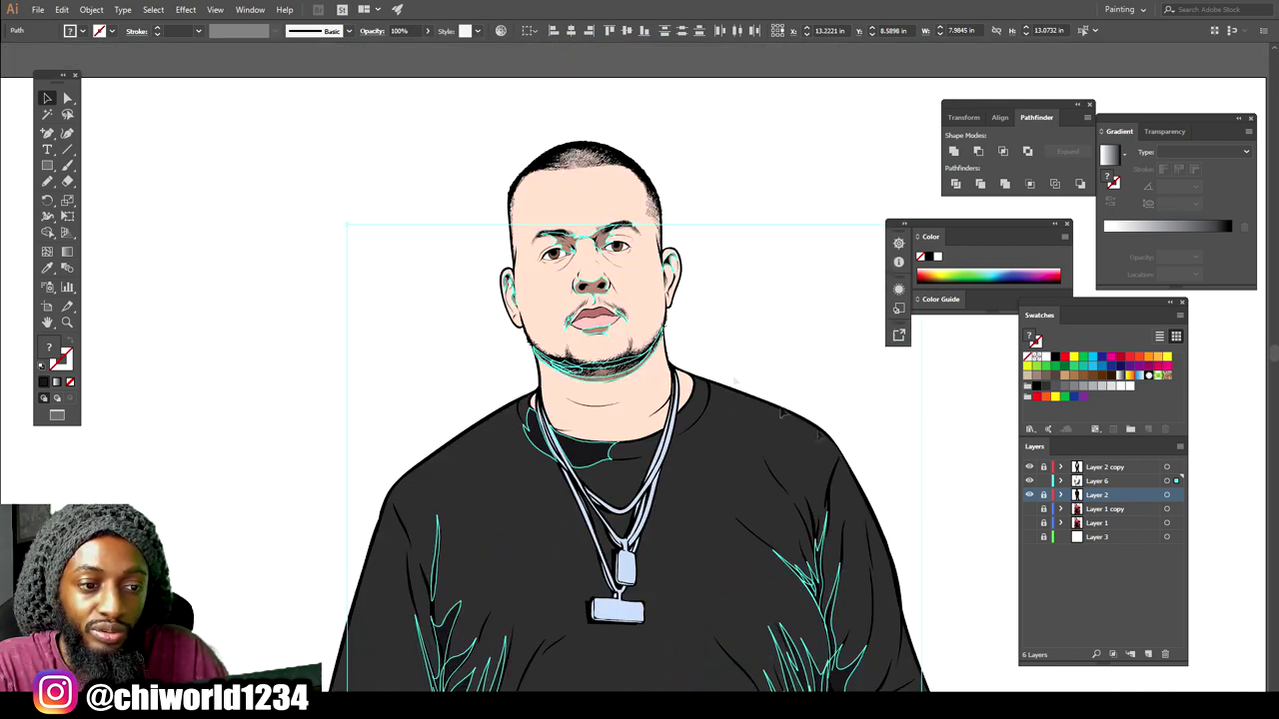
# Start Recolor Artwork with the Color Harmony preset on the selected shadow shapes and set the number of colors to All.
pyautogui.click(61, 10)
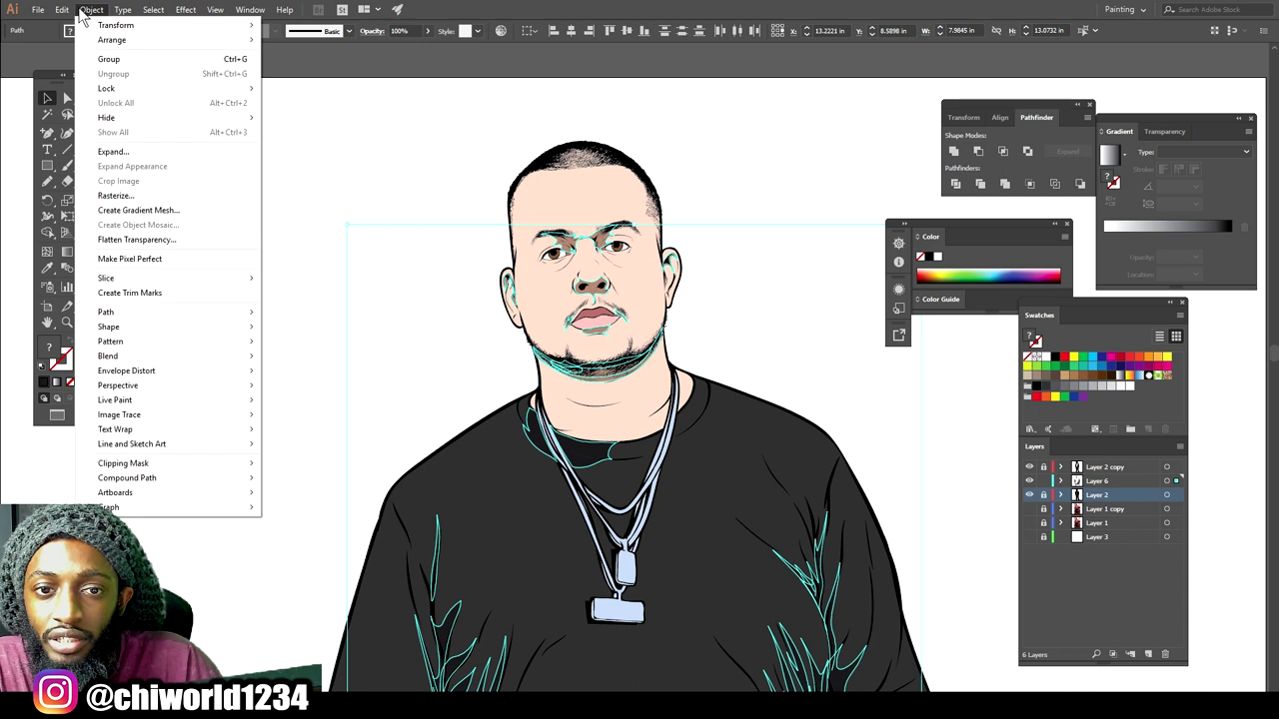
pyautogui.moveTo(145, 247)
pyautogui.moveTo(348, 263)
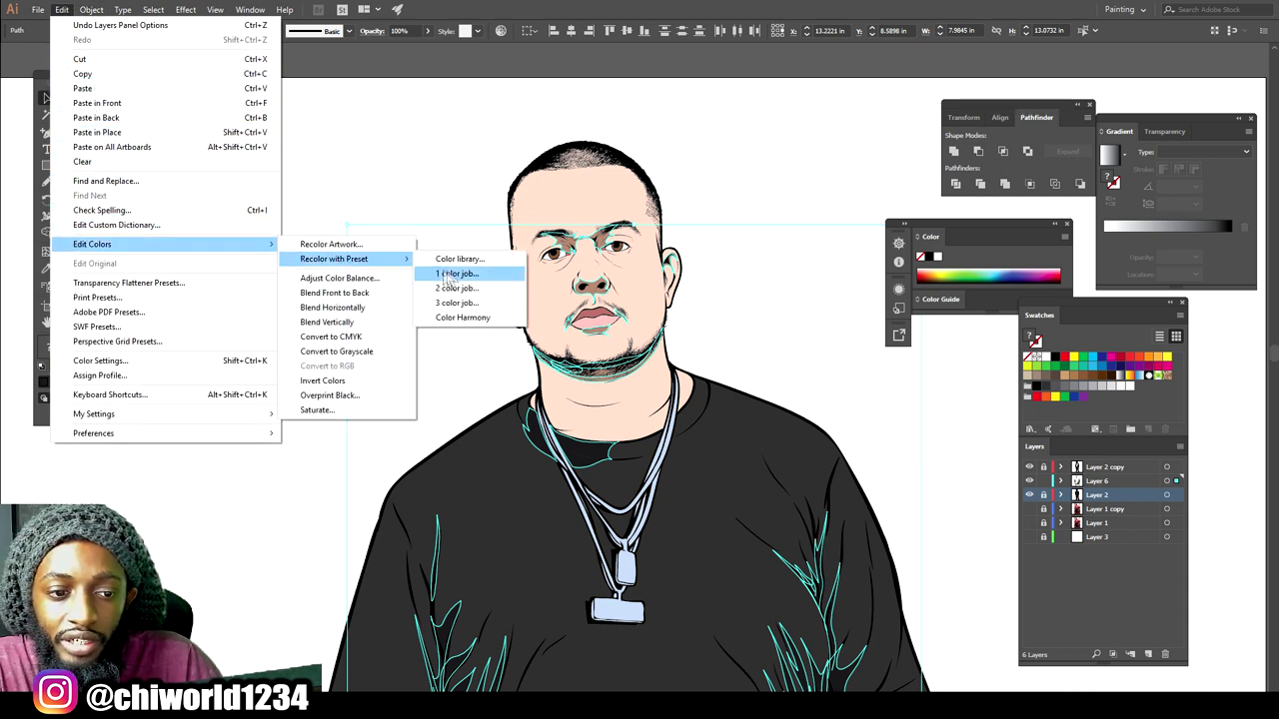
pyautogui.click(486, 322)
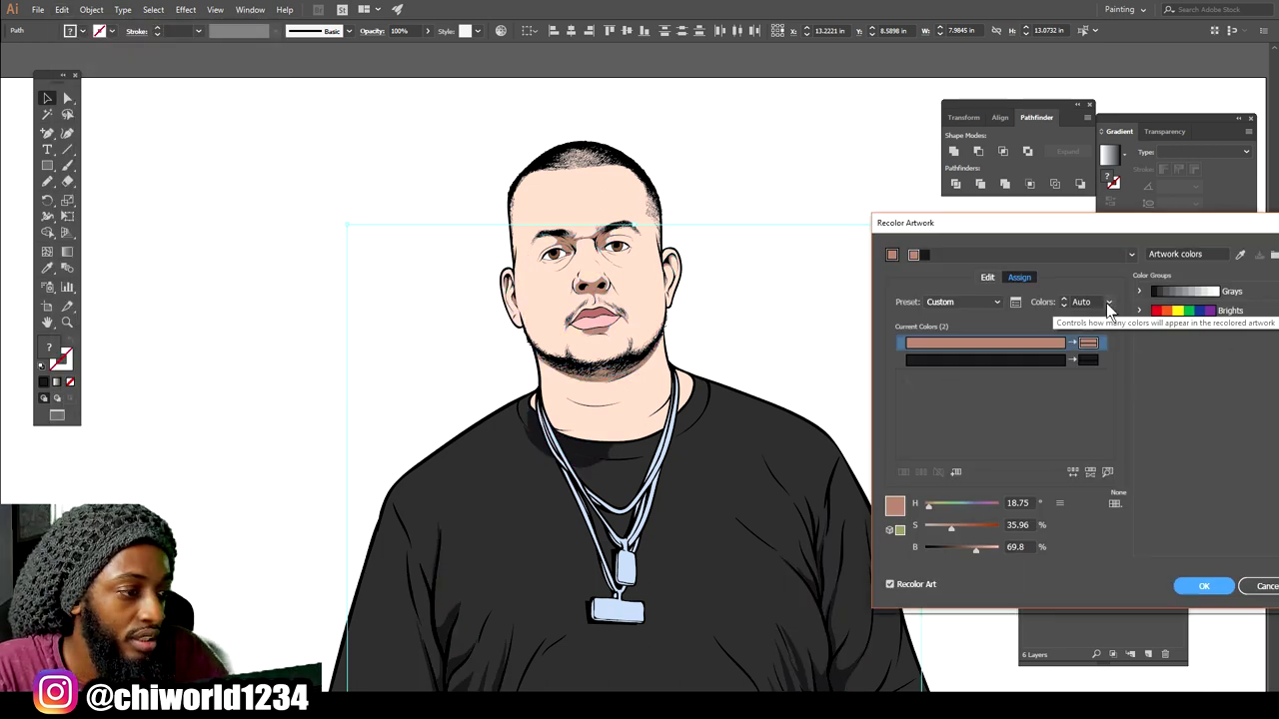
pyautogui.click(1107, 301)
pyautogui.click(1124, 401)
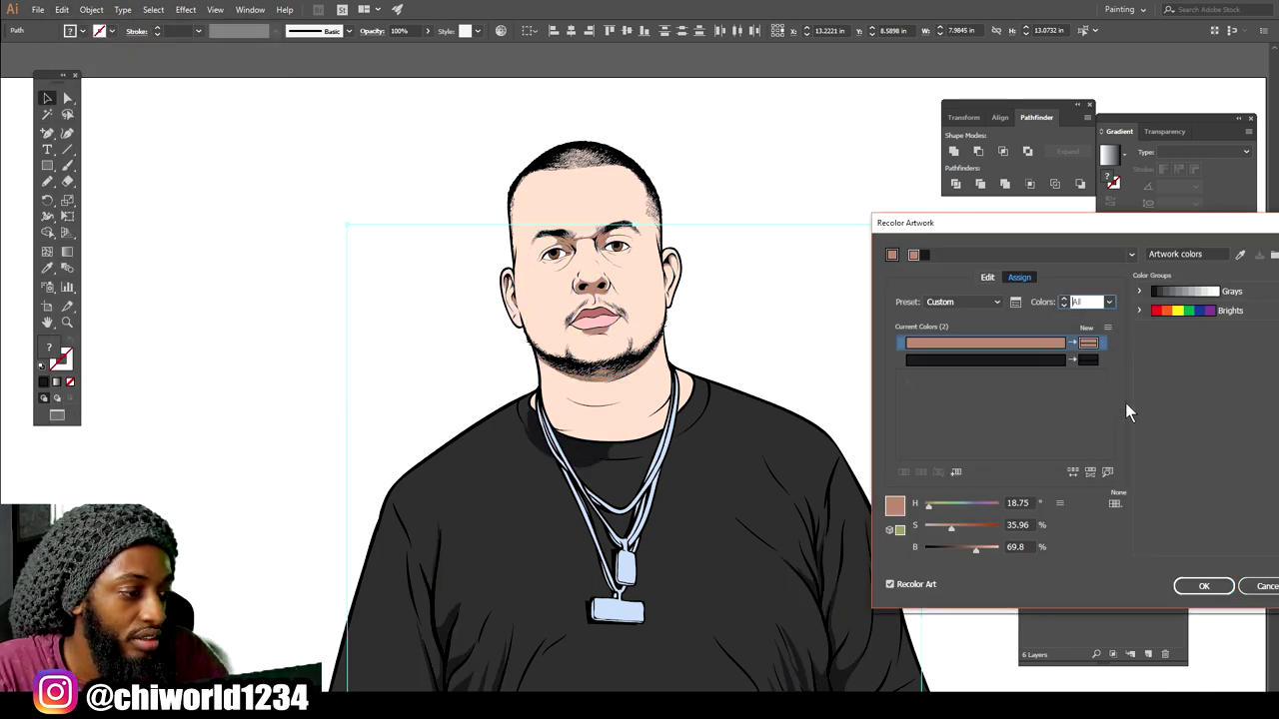
# Recolor the skin shadow color to a muted brown with hue 13°, saturation 38% and brightness 57%.
pyautogui.click(992, 361)
pyautogui.click(990, 345)
pyautogui.click(989, 360)
pyautogui.click(985, 346)
pyautogui.click(983, 363)
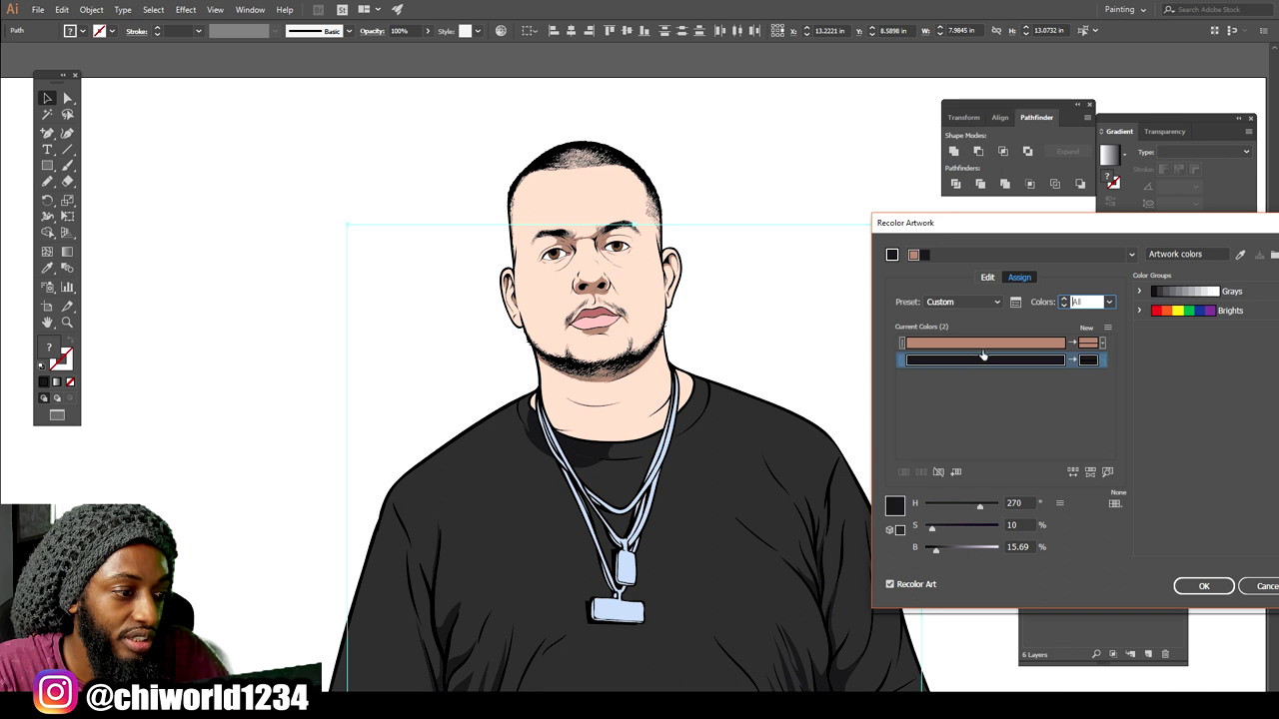
pyautogui.click(980, 346)
pyautogui.moveTo(950, 527); pyautogui.dragTo(926, 508)
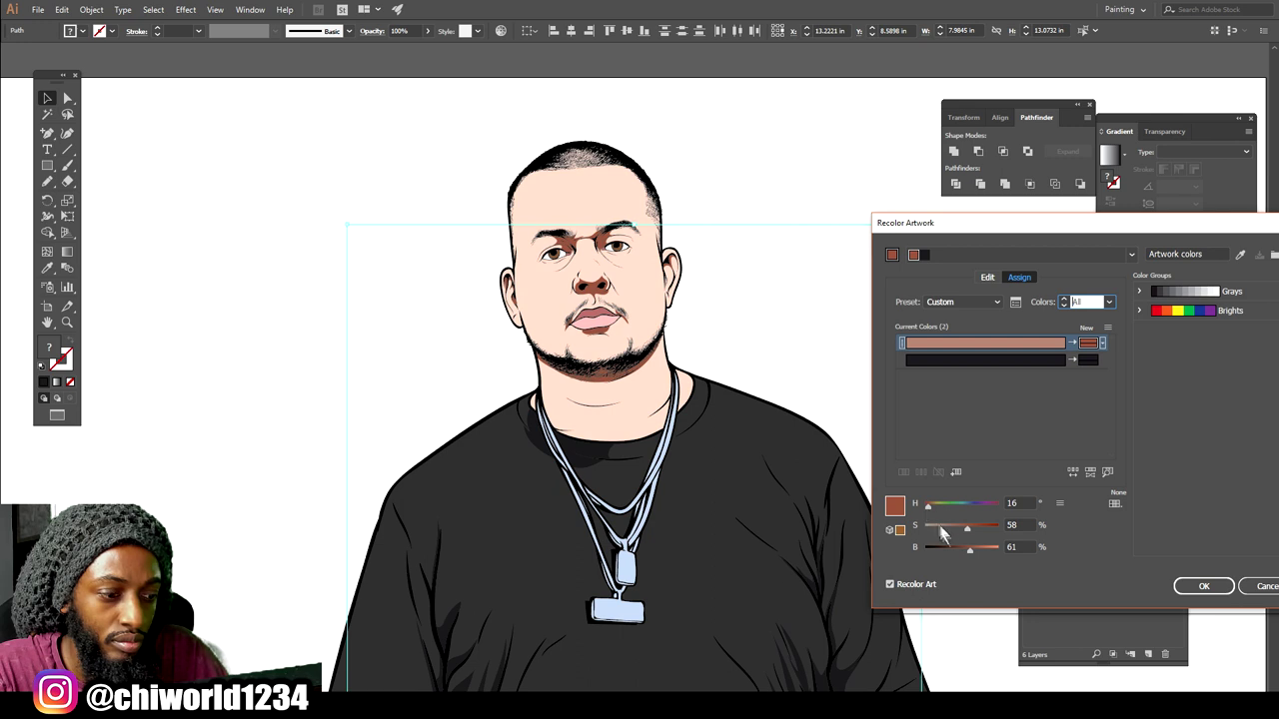
pyautogui.moveTo(967, 546); pyautogui.dragTo(957, 524)
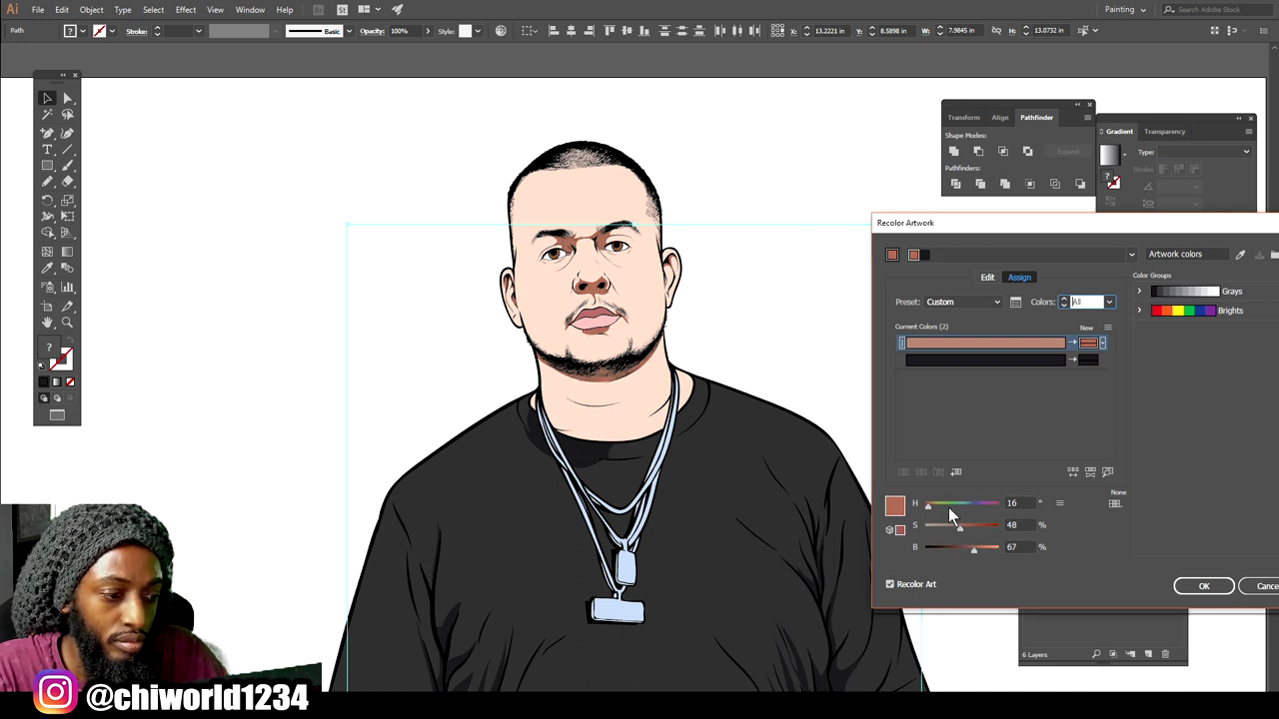
pyautogui.moveTo(928, 505); pyautogui.dragTo(929, 504)
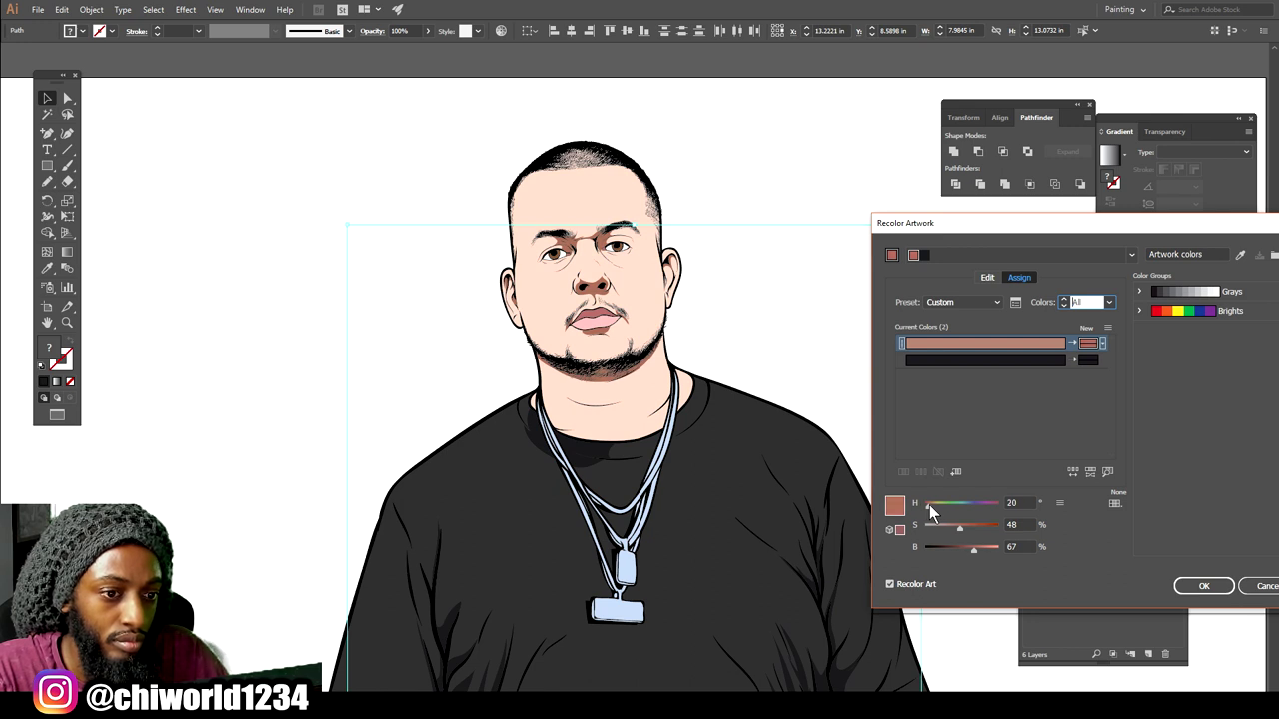
pyautogui.moveTo(929, 507); pyautogui.dragTo(926, 508)
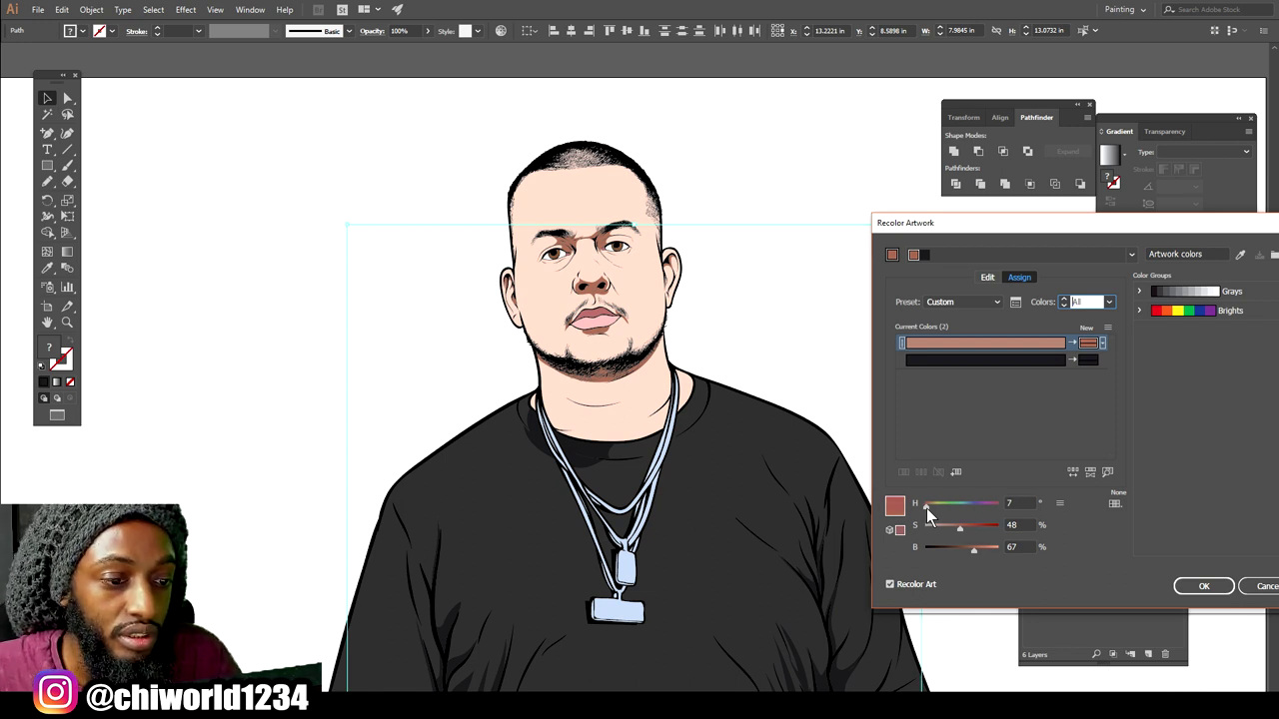
pyautogui.moveTo(973, 548); pyautogui.dragTo(965, 549)
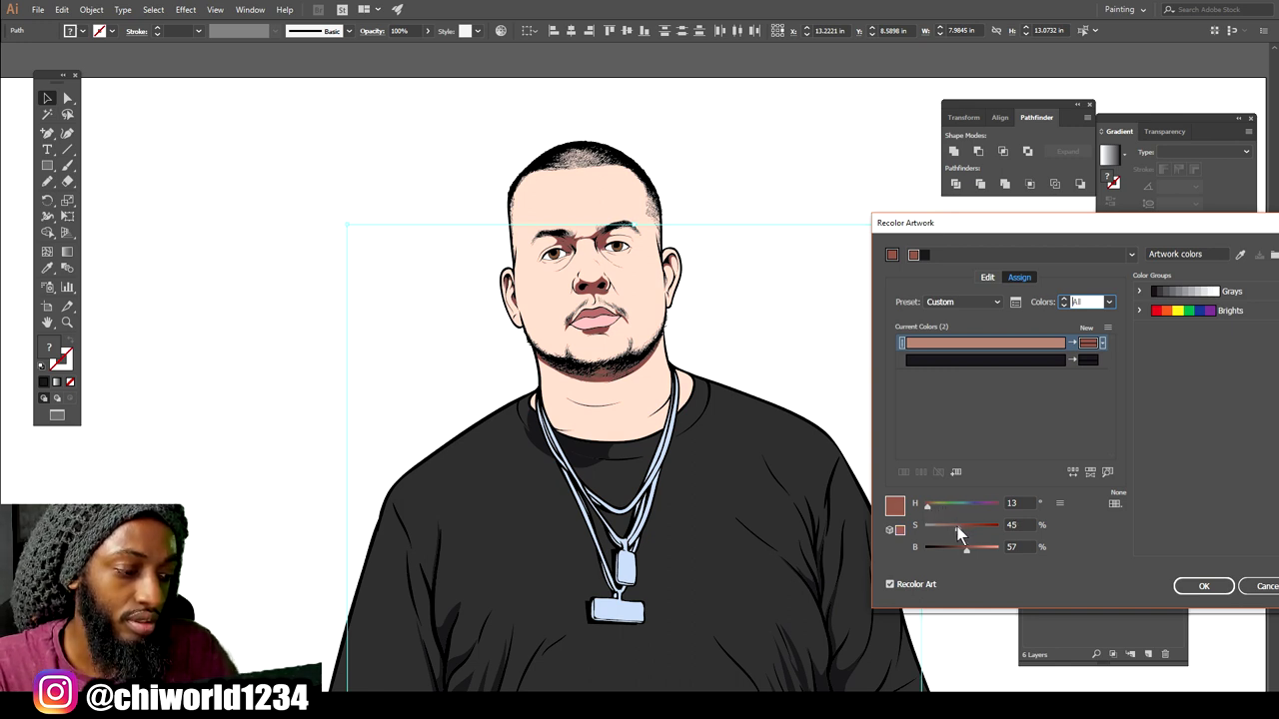
pyautogui.moveTo(953, 527); pyautogui.dragTo(951, 526)
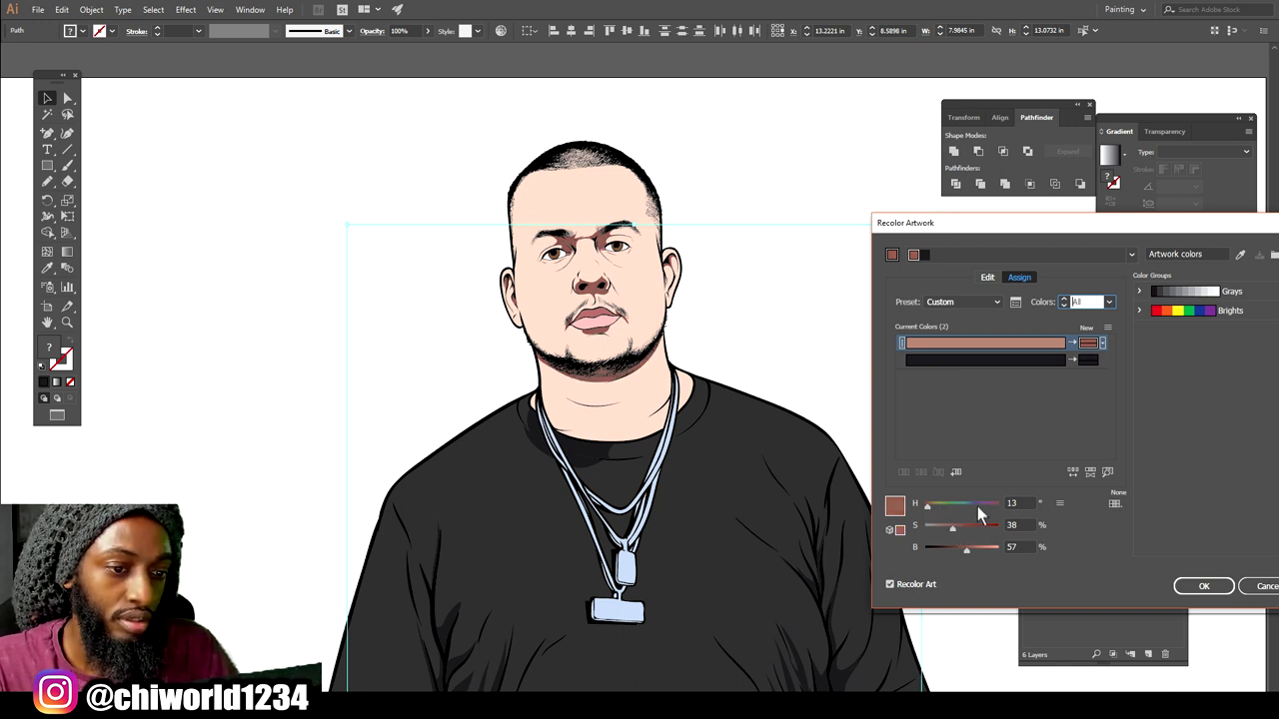
# Darken the near-black clothing shadow color to 10% brightness, apply the recoloring and deselect the artwork.
pyautogui.click(994, 361)
pyautogui.moveTo(940, 545); pyautogui.dragTo(927, 551)
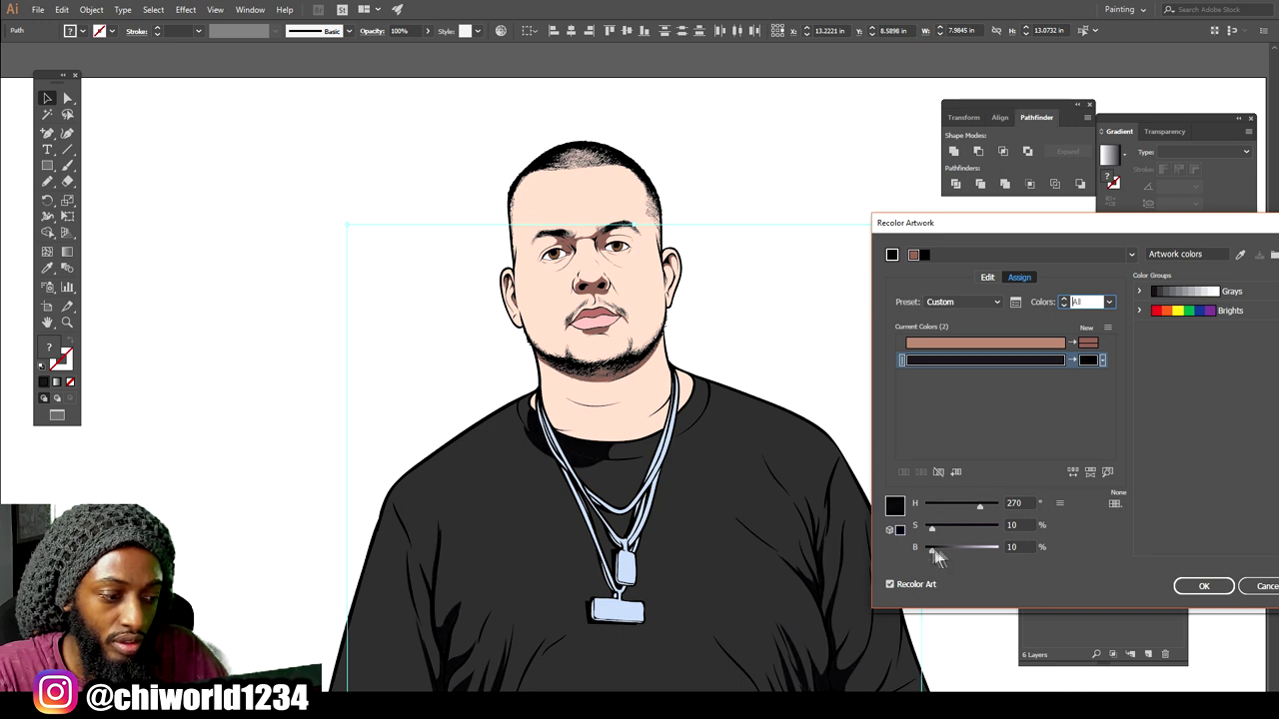
pyautogui.click(1198, 586)
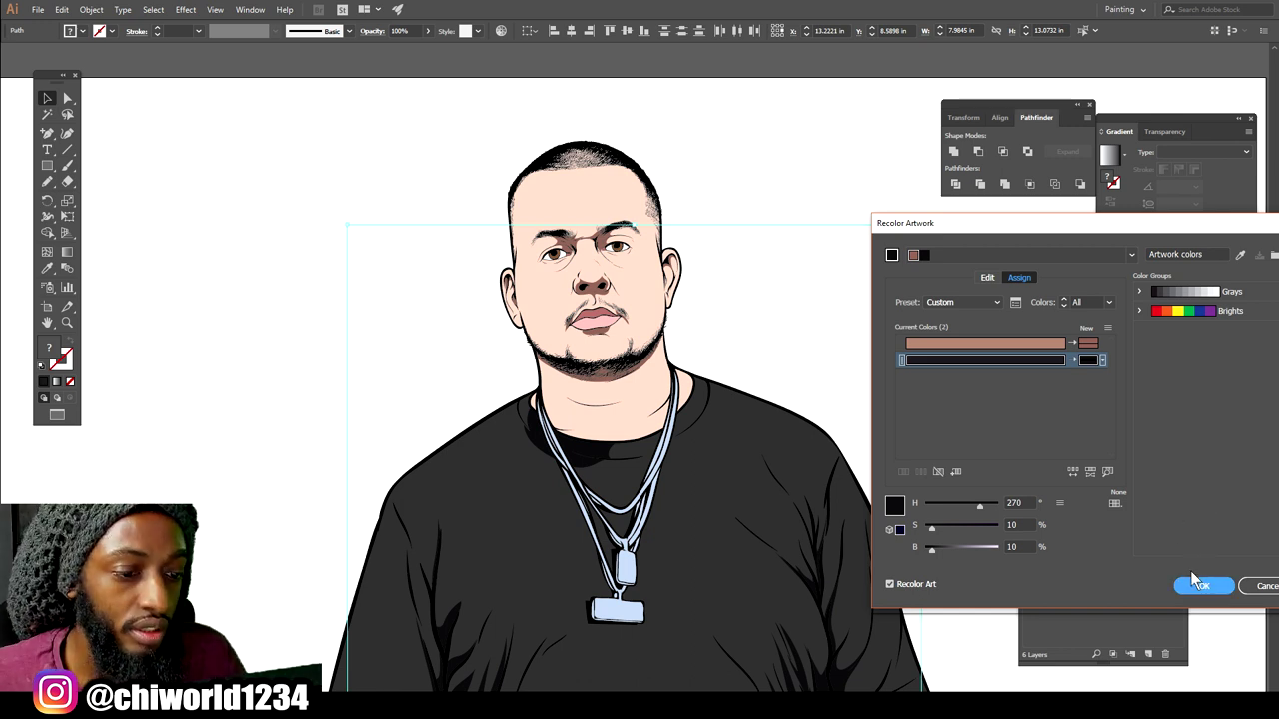
pyautogui.click(1202, 589)
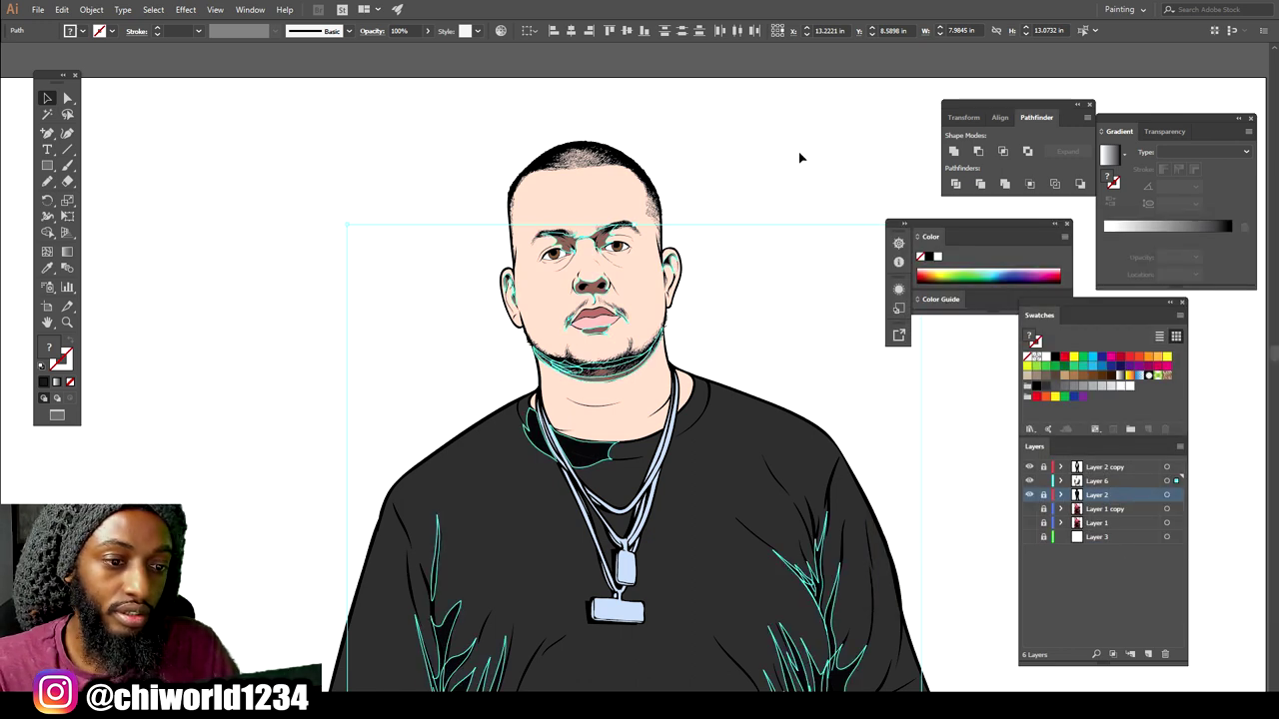
pyautogui.click(799, 153)
# Examine the recolored shadows on the whole figure and up close on the face.
pyautogui.hotkey('ctrl', '-')
pyautogui.hotkey('ctrl', '-')
pyautogui.hotkey('ctrl', '-')
pyautogui.hotkey('ctrl', '-')
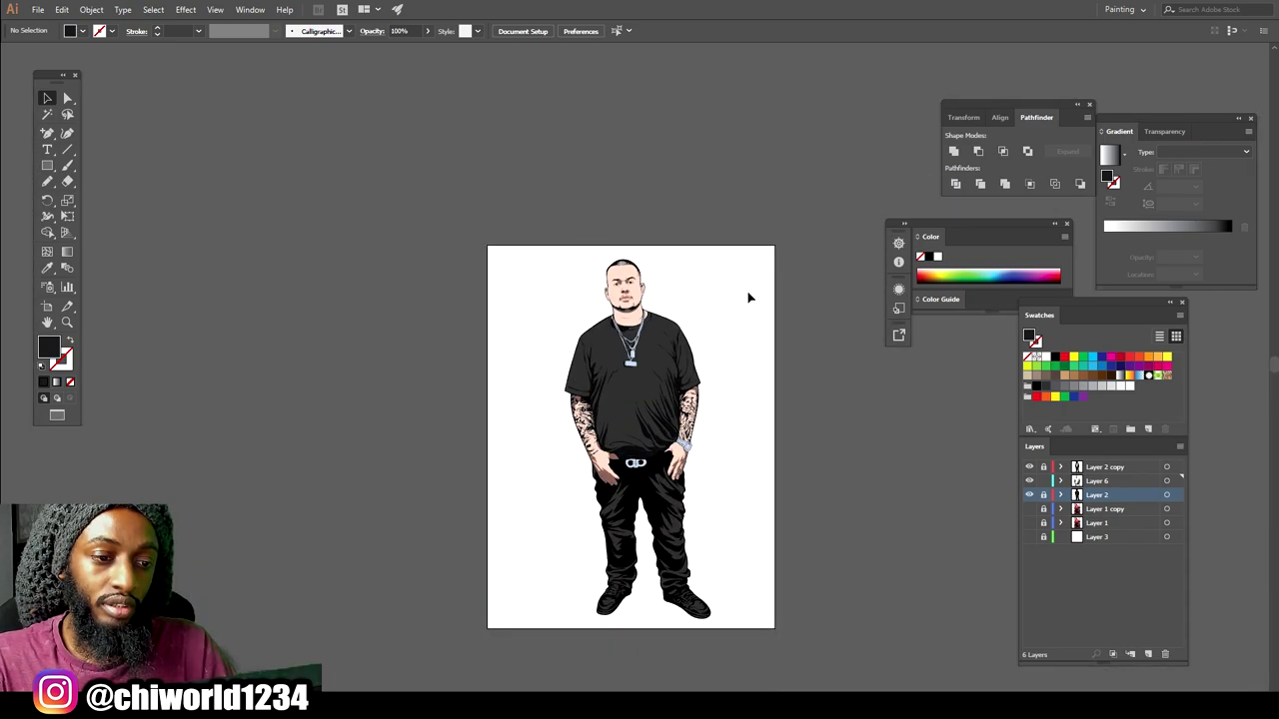
pyautogui.hotkey('ctrl', '+')
pyautogui.hotkey('ctrl', '+')
pyautogui.hotkey('ctrl', '+')
pyautogui.hotkey('ctrl', '+')
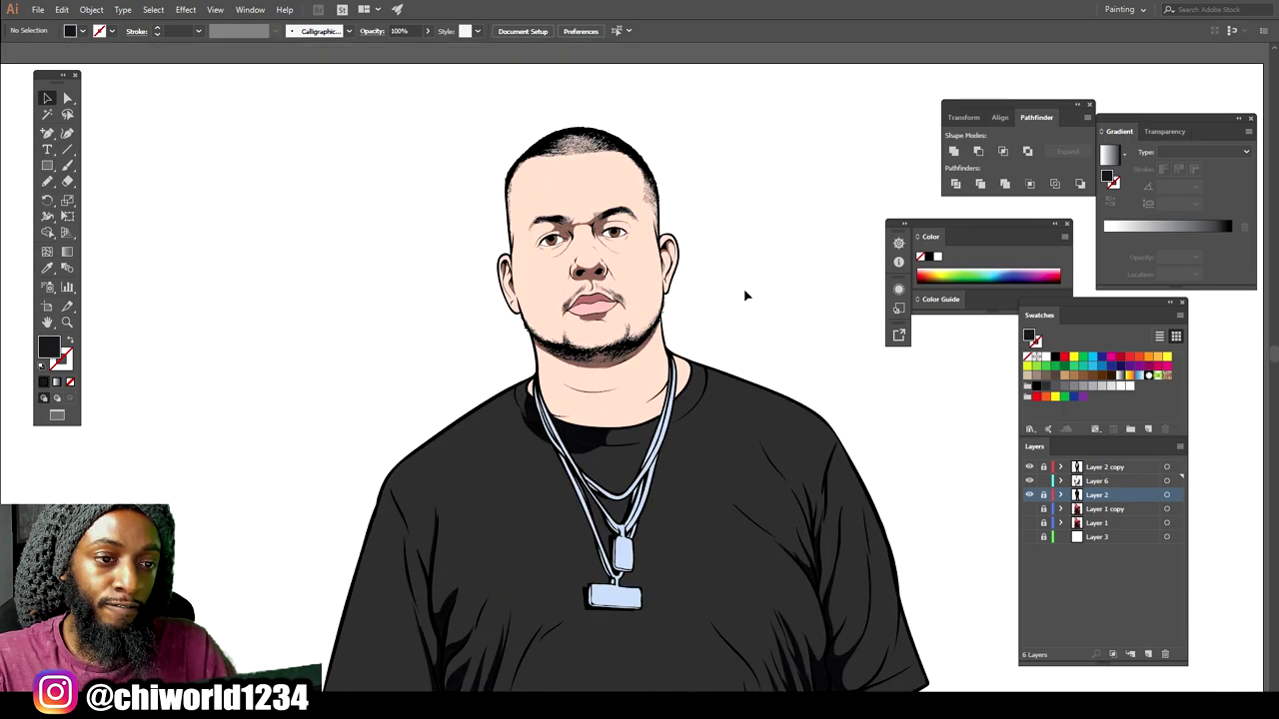
pyautogui.hotkey('ctrl', '+')
pyautogui.hotkey('ctrl', '+')
pyautogui.hotkey('ctrl', '+')
pyautogui.hotkey('ctrl', '+')
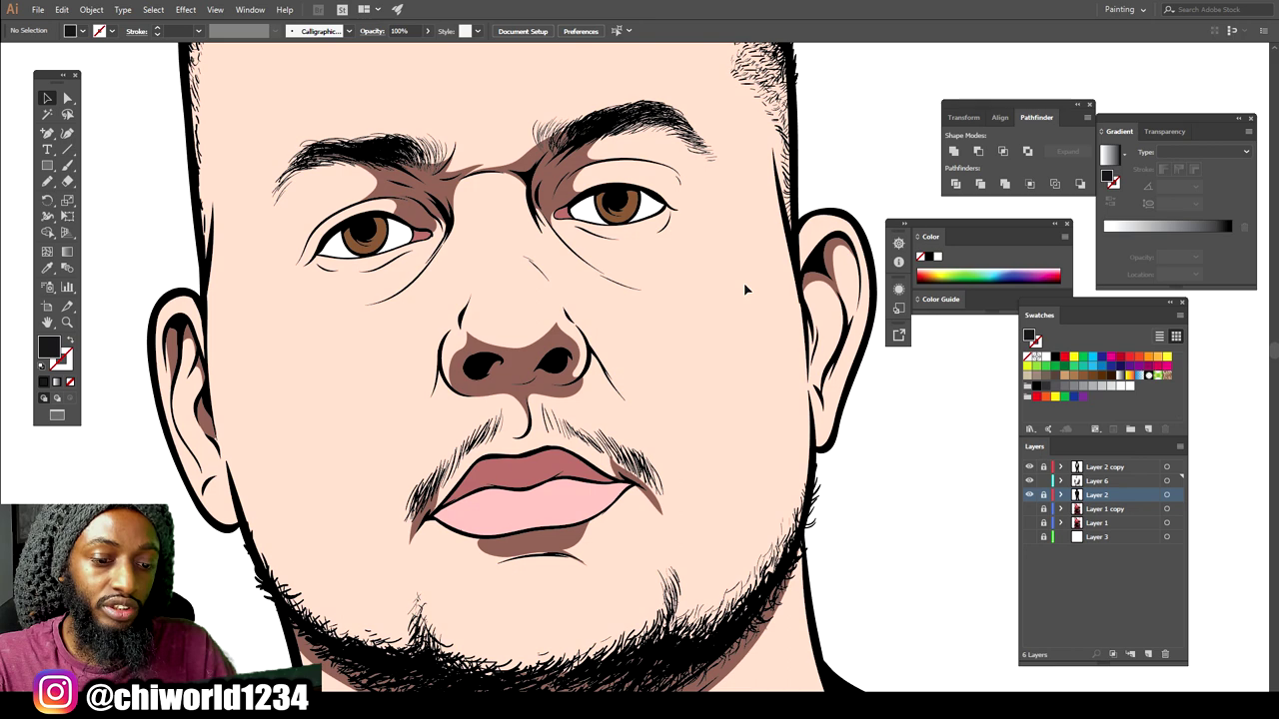
pyautogui.hotkey('ctrl', '-')
pyautogui.hotkey('ctrl', '-')
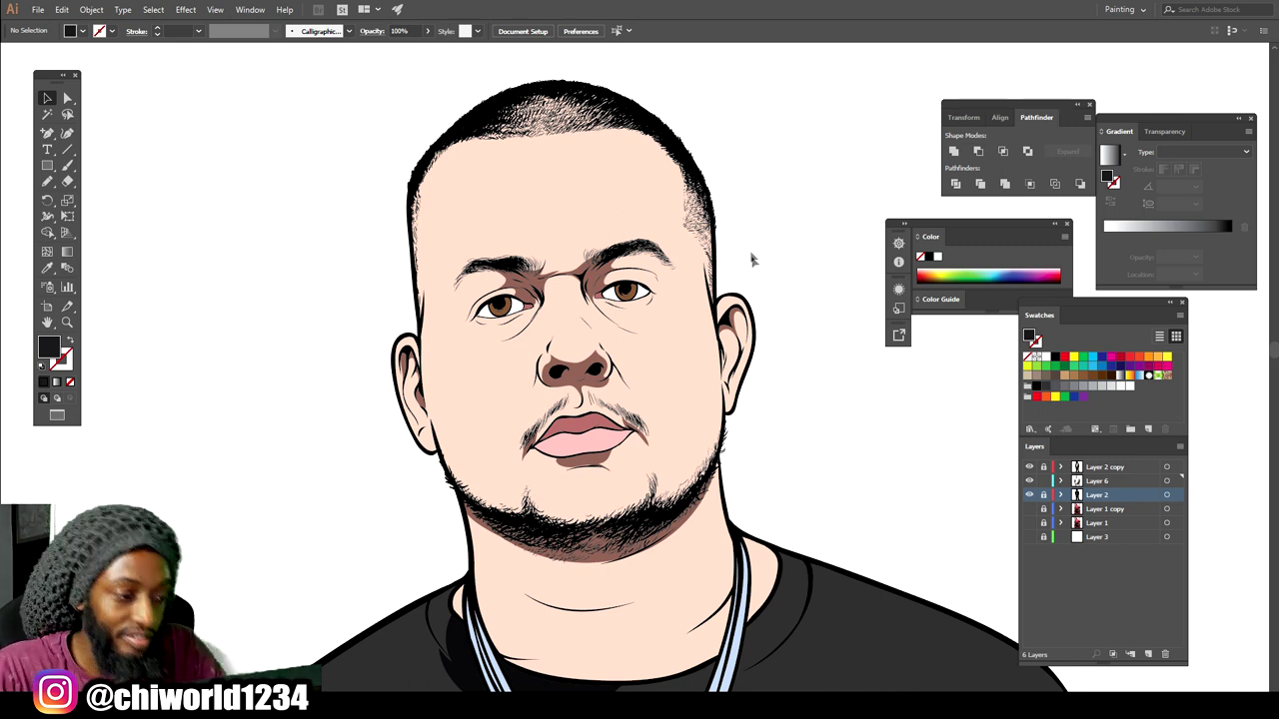
# Sample the white of the eye and change the fill to a grayish purple for the eye shadows.
pyautogui.scroll(5, 662, 337)
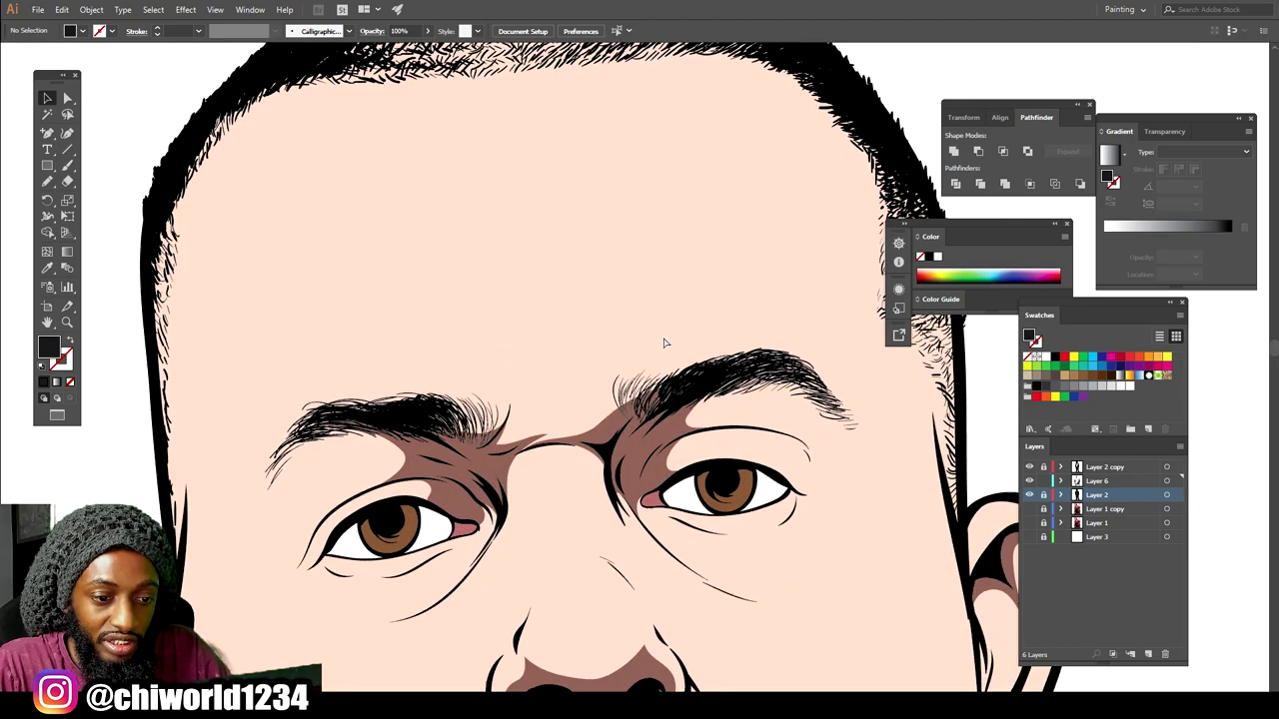
pyautogui.scroll(6, 669, 343)
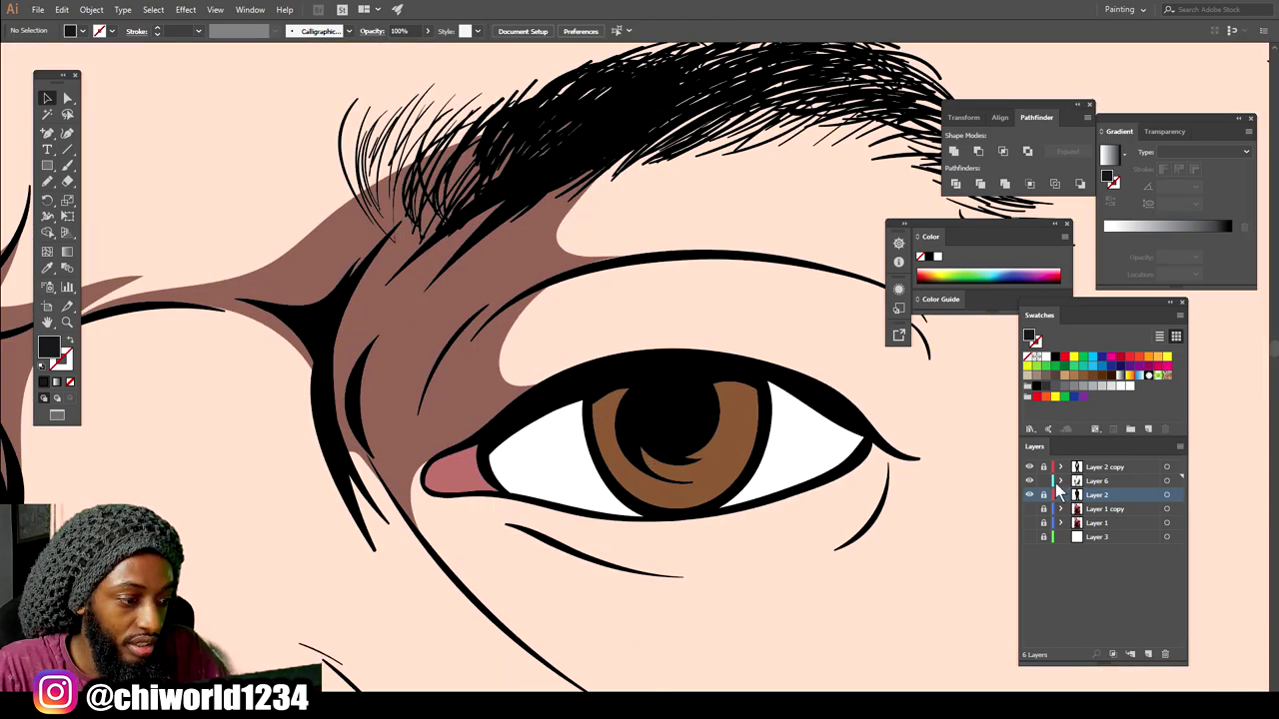
pyautogui.click(48, 268)
pyautogui.click(535, 446)
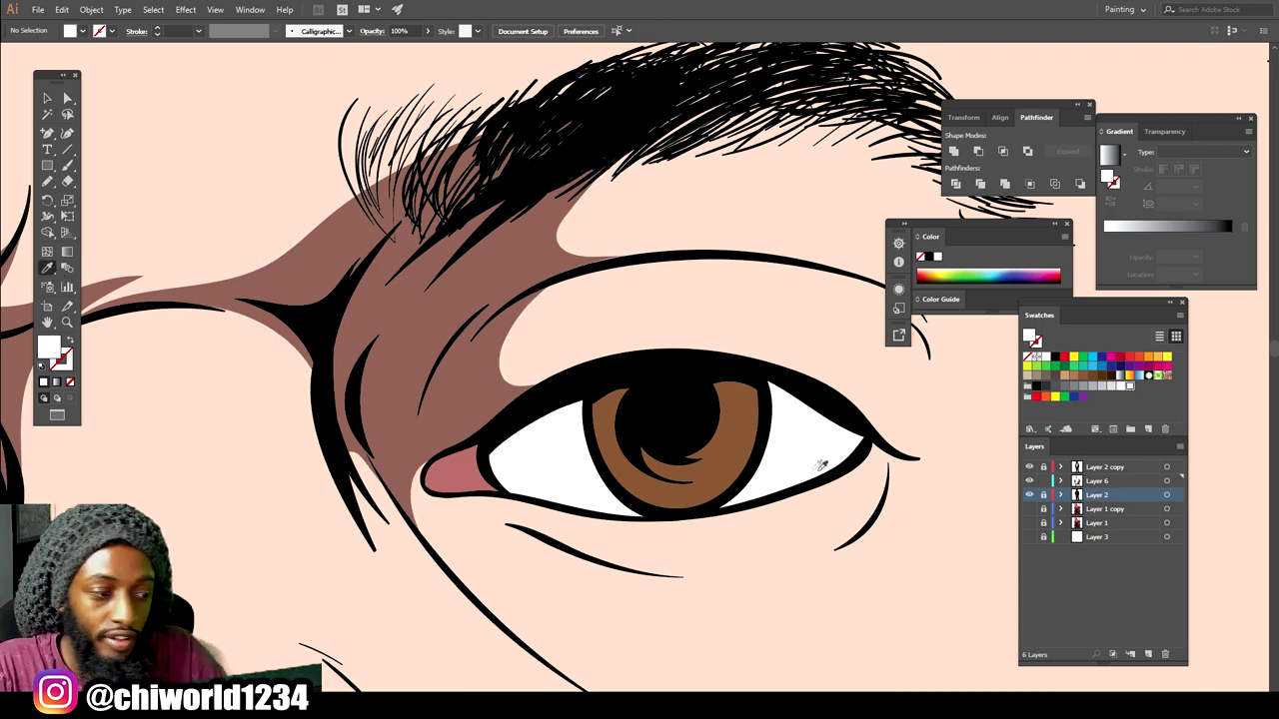
pyautogui.doubleClick(46, 350)
pyautogui.click(845, 562)
pyautogui.click(1013, 539)
pyautogui.click(838, 585)
pyautogui.click(1111, 508)
pyautogui.click(1131, 508)
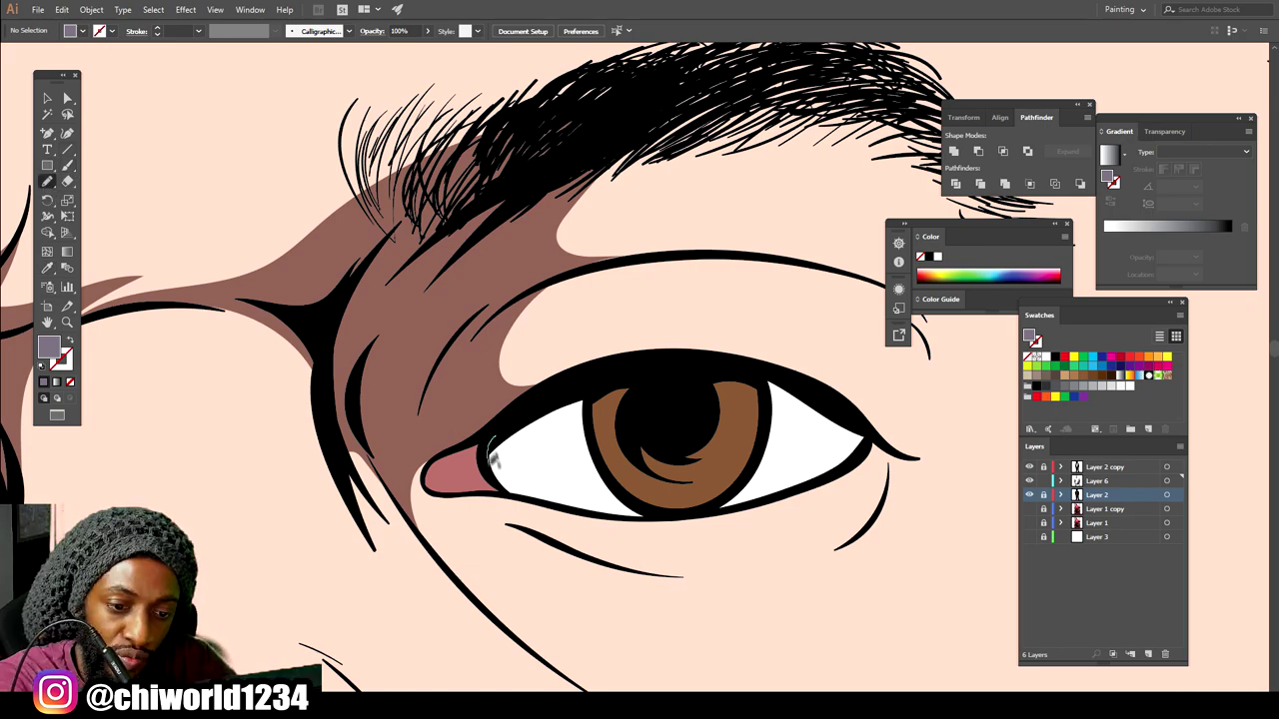
# Draw freehand grayish-purple shadow shapes along the upper part of the whites in both eyes with the Pencil tool.
pyautogui.moveTo(598, 436); pyautogui.dragTo(592, 408)
pyautogui.moveTo(804, 387); pyautogui.dragTo(764, 438)
pyautogui.scroll(-5, 686, 385)
pyautogui.scroll(5, 543, 465)
pyautogui.moveTo(645, 400); pyautogui.dragTo(792, 495)
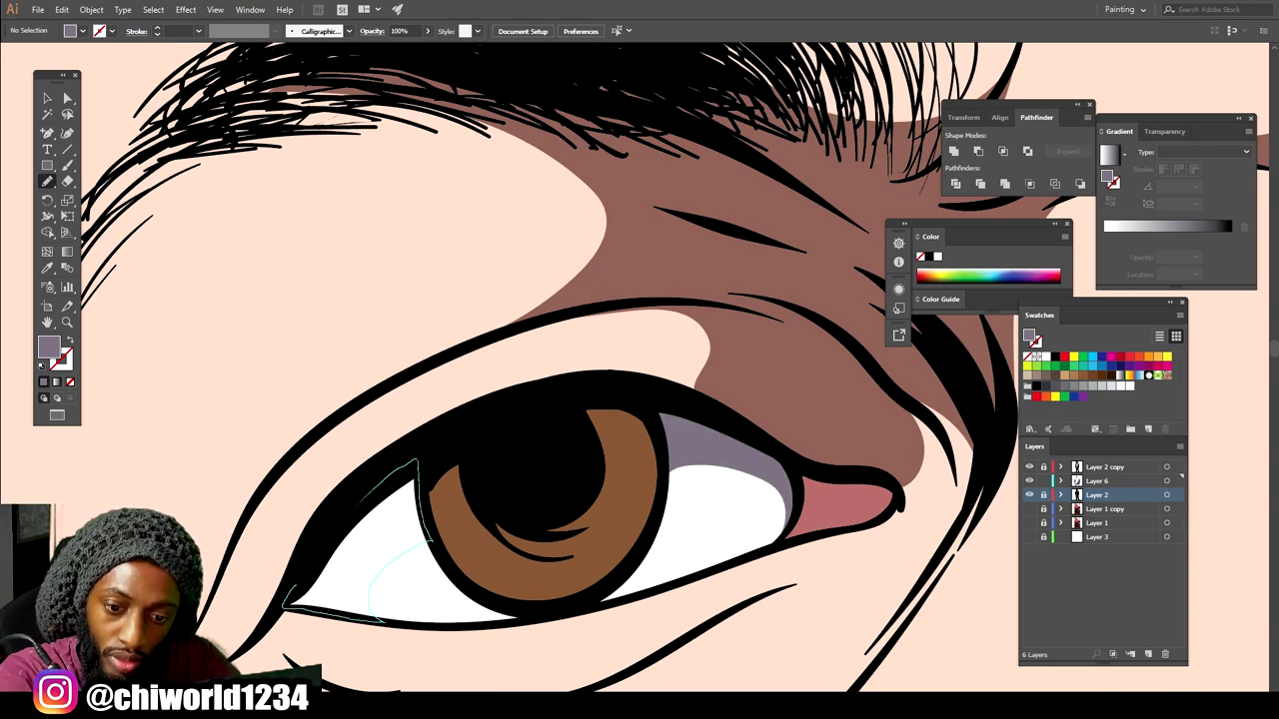
pyautogui.moveTo(432, 540); pyautogui.dragTo(431, 543)
# Set the fill to the dark brown swatch and draw shadow shapes over the upper part of both irises.
pyautogui.scroll(-5, 713, 671)
pyautogui.scroll(3, 850, 599)
pyautogui.click(1111, 376)
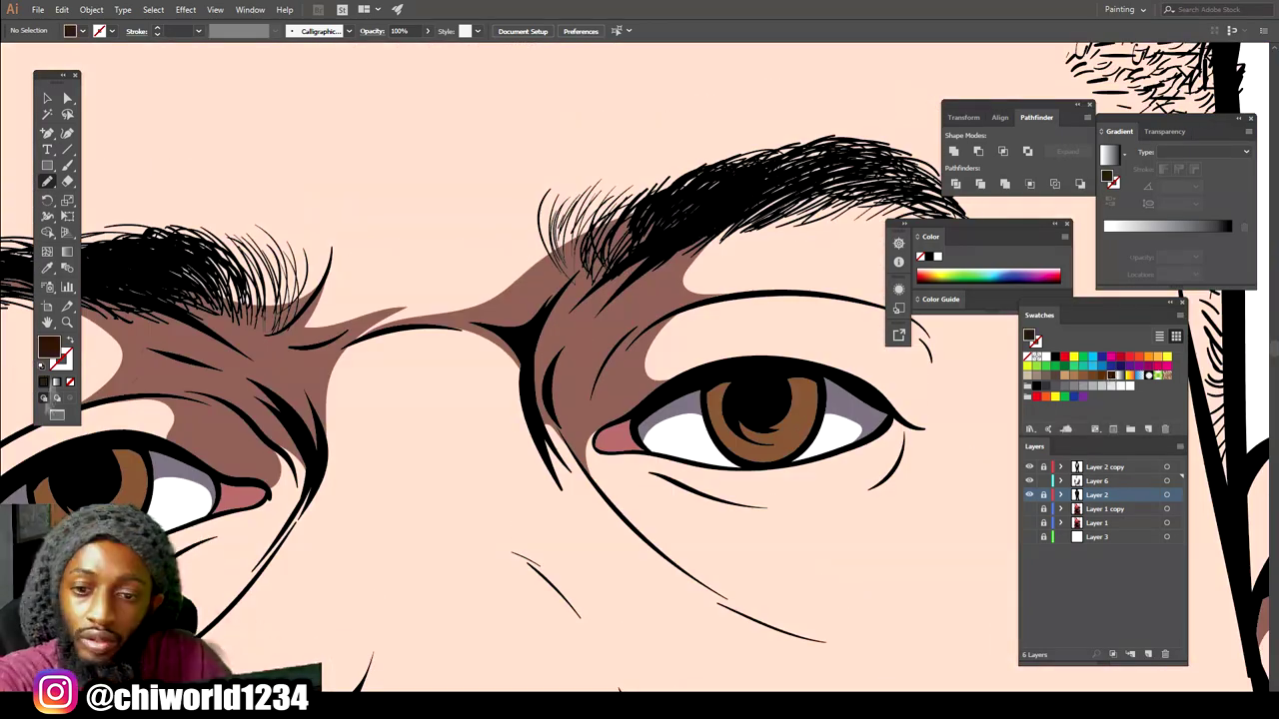
pyautogui.moveTo(708, 410)
pyautogui.mouseDown()
pyautogui.moveTo(823, 418)
pyautogui.moveTo(804, 450)
pyautogui.mouseUp()
pyautogui.moveTo(709, 419); pyautogui.dragTo(713, 399)
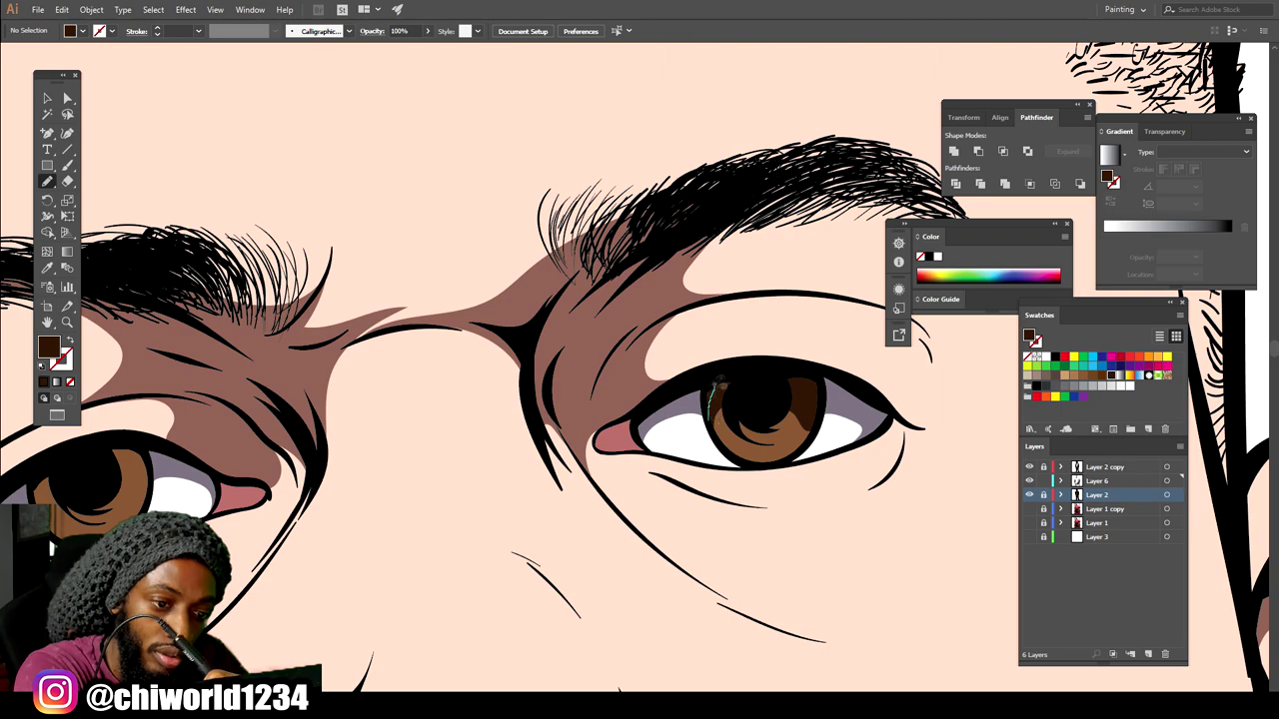
pyautogui.moveTo(822, 434); pyautogui.dragTo(786, 464)
pyautogui.scroll(-5, 859, 497)
pyautogui.scroll(6, 710, 490)
pyautogui.moveTo(512, 482)
pyautogui.mouseDown()
pyautogui.moveTo(537, 560)
pyautogui.moveTo(637, 603)
pyautogui.moveTo(529, 439)
pyautogui.moveTo(511, 485)
pyautogui.mouseUp()
pyautogui.scroll(-6, 826, 593)
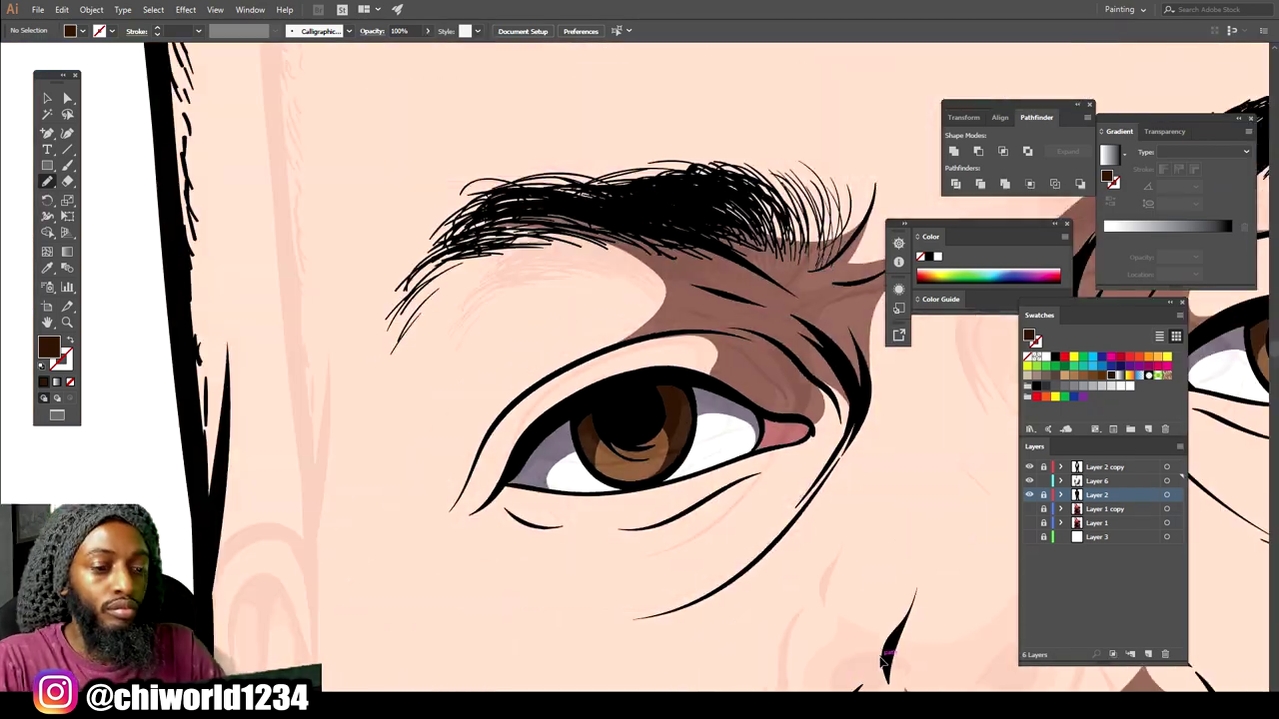
# Sample the upper lip color, darken it to a deep maroon and draw a shadow shape on the upper lip.
pyautogui.scroll(6, 656, 376)
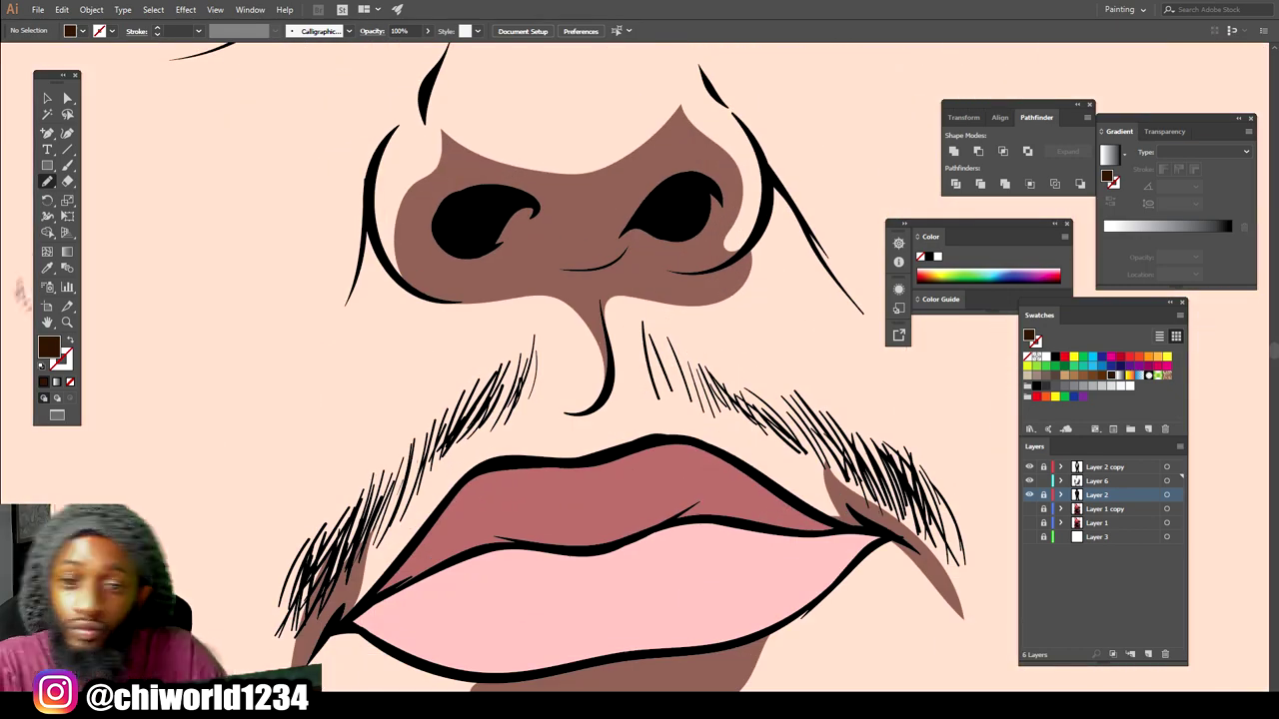
pyautogui.click(47, 268)
pyautogui.click(489, 509)
pyautogui.doubleClick(48, 346)
pyautogui.click(897, 588)
pyautogui.moveTo(897, 587); pyautogui.dragTo(903, 595)
pyautogui.click(1134, 507)
pyautogui.click(47, 181)
pyautogui.moveTo(539, 490)
pyautogui.mouseDown()
pyautogui.moveTo(694, 469)
pyautogui.moveTo(839, 525)
pyautogui.moveTo(726, 520)
pyautogui.moveTo(586, 551)
pyautogui.moveTo(471, 557)
pyautogui.moveTo(392, 598)
pyautogui.mouseUp()
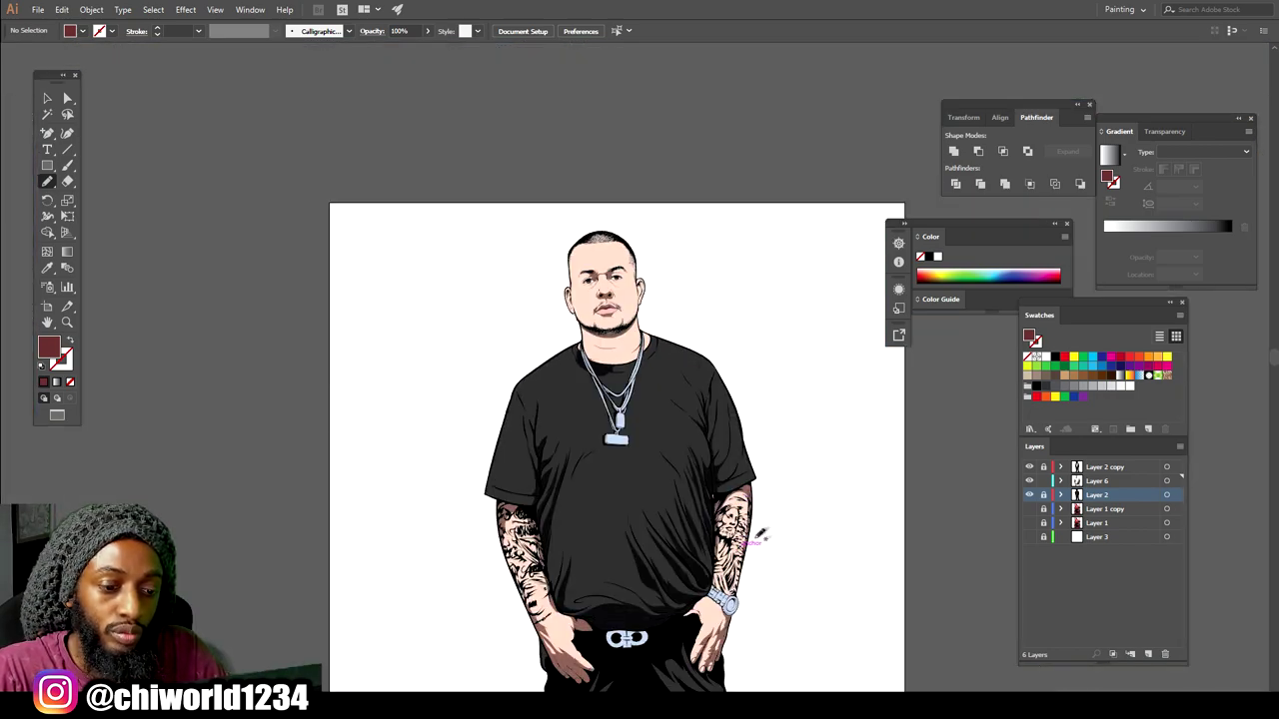
# Add a new layer above Layer 2 and change the sampled skin fill to a dusty pink, CC9A92.
pyautogui.click(1148, 653)
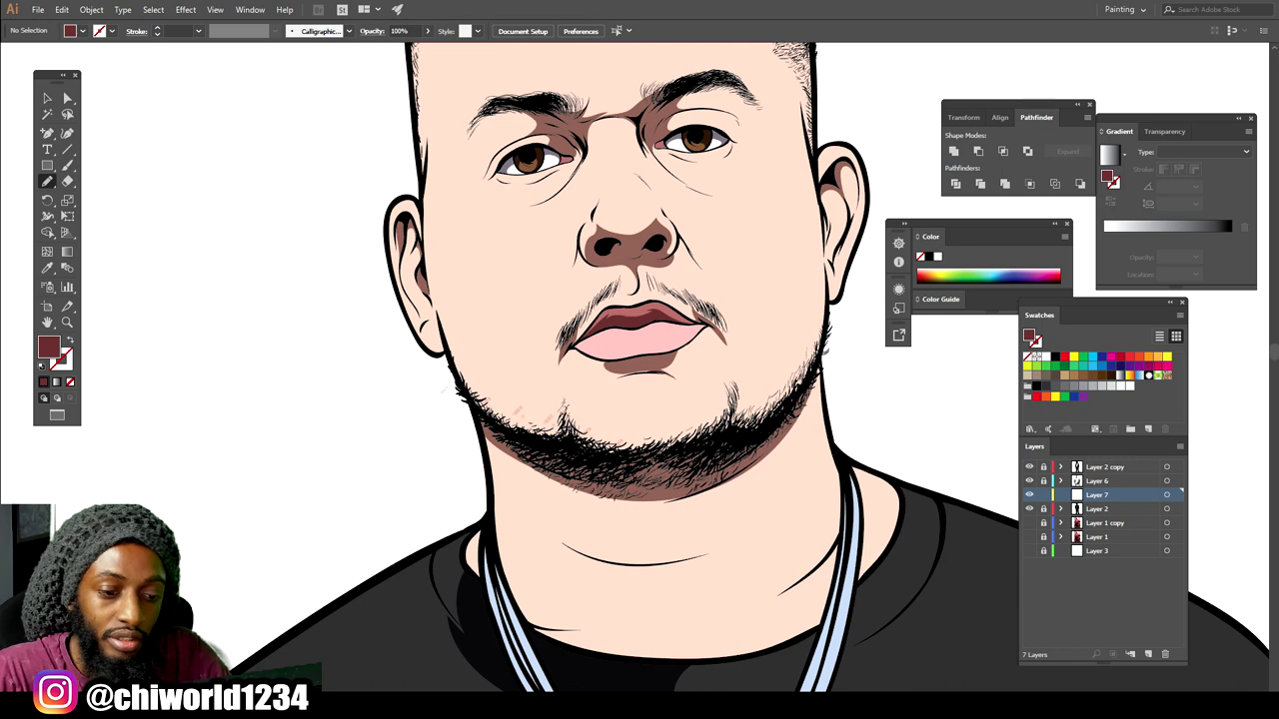
pyautogui.press('i')
pyautogui.click(1008, 667)
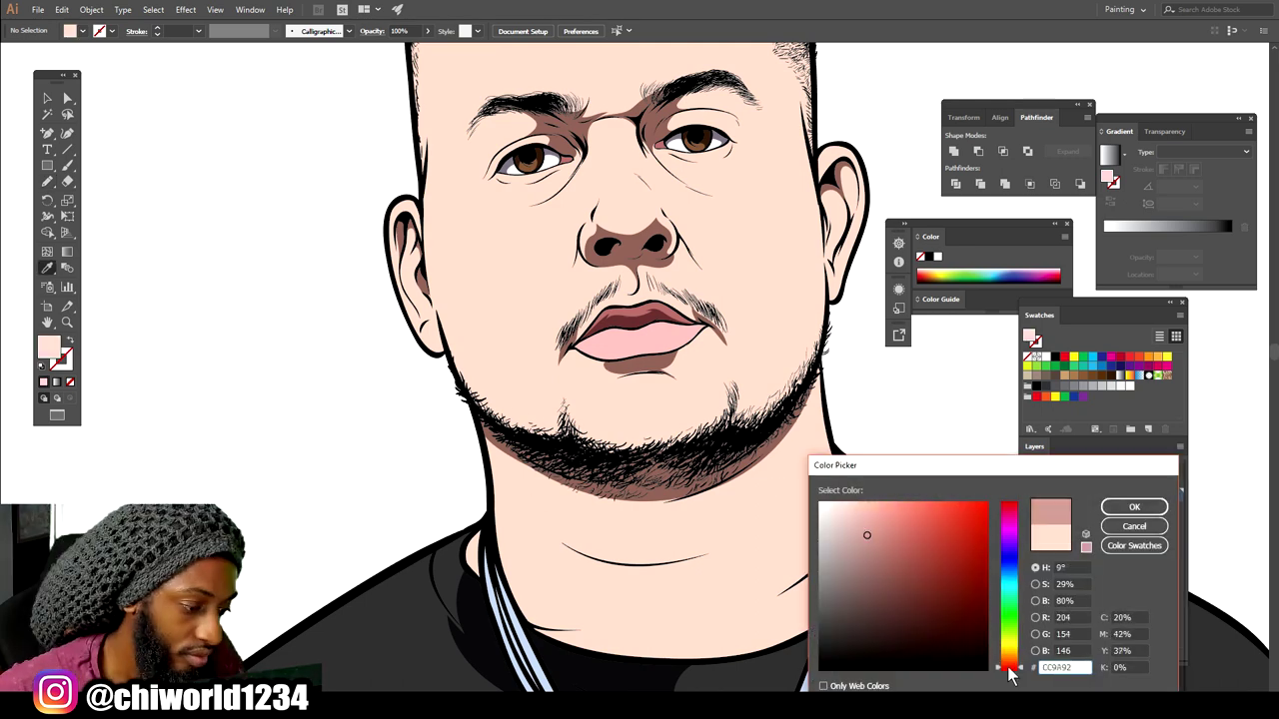
pyautogui.moveTo(866, 547); pyautogui.dragTo(865, 535)
pyautogui.click(1122, 509)
# Draw a freehand dusty-pink shadow shape under the jaw across the neck down to the shirt collar.
pyautogui.click(46, 181)
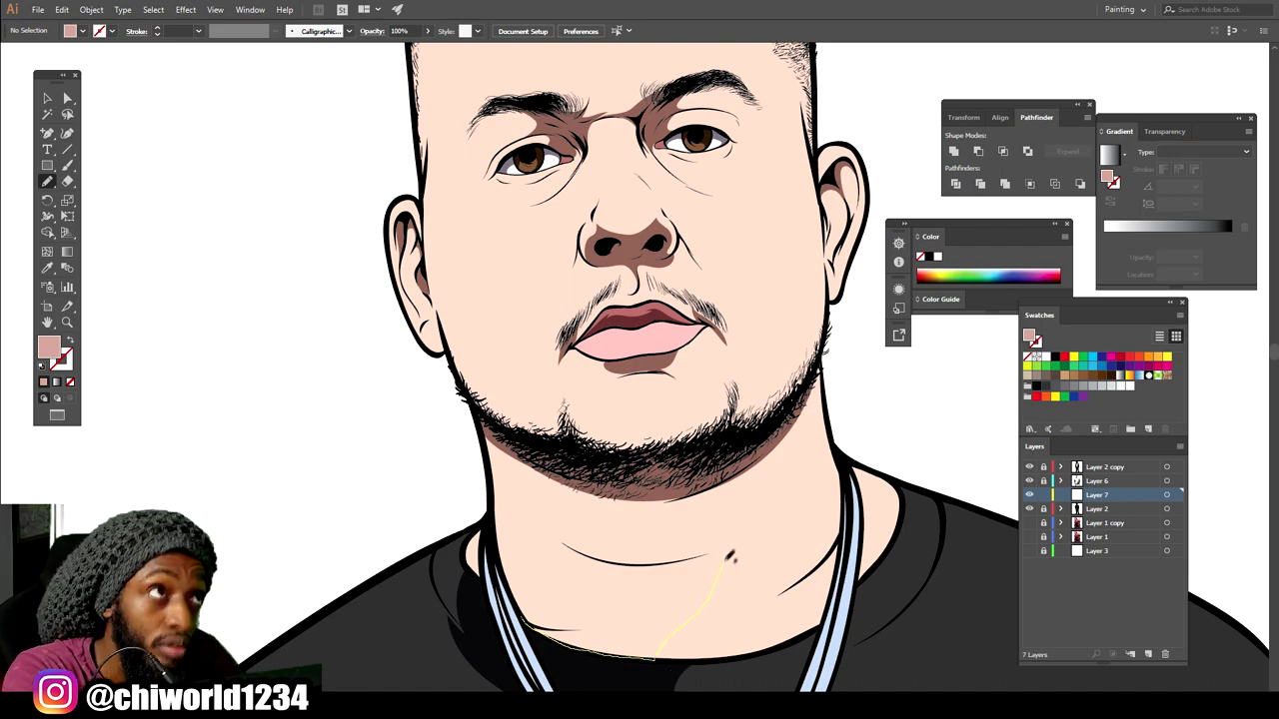
pyautogui.moveTo(804, 415)
pyautogui.mouseDown()
pyautogui.moveTo(540, 467)
pyautogui.moveTo(509, 589)
pyautogui.moveTo(524, 622)
pyautogui.mouseUp()
pyautogui.hotkey('ctrl', '0')
pyautogui.press('v')
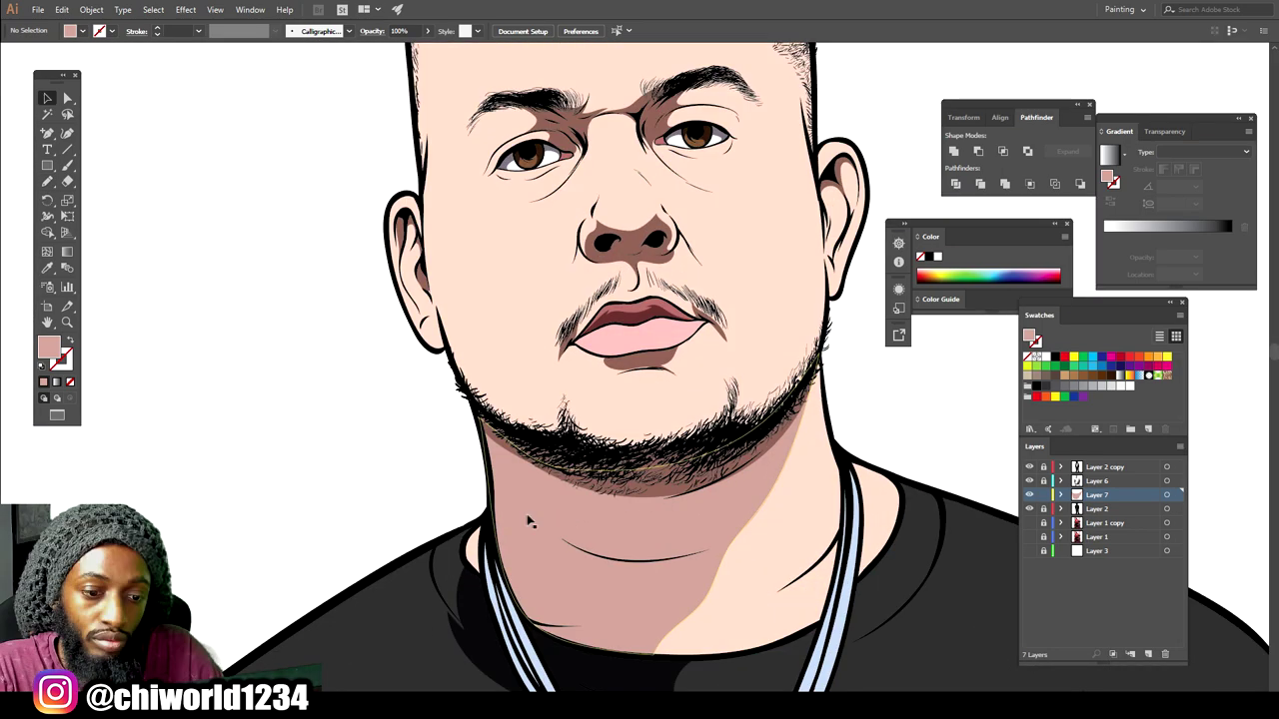
# Recolor the neck shadow shape to the darker dusty brown A5766F and fine-tune its hue slightly.
pyautogui.click(700, 559)
pyautogui.doubleClick(48, 346)
pyautogui.write('a5766f')
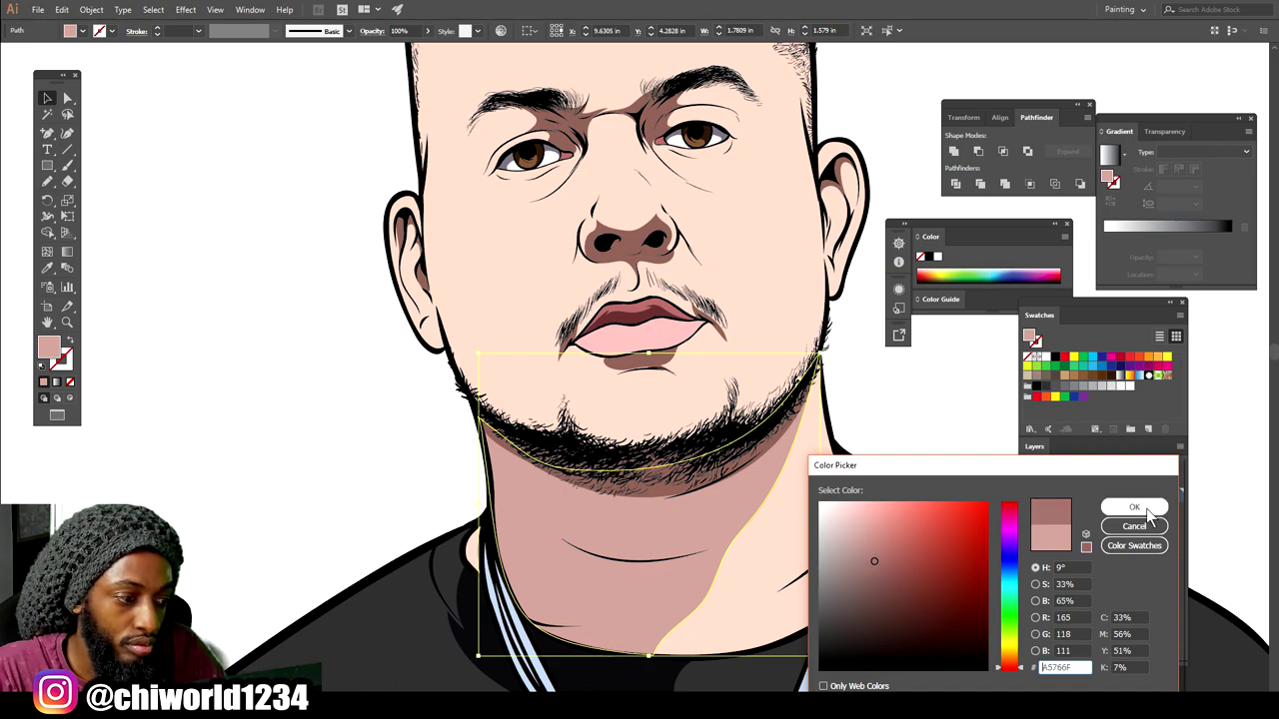
pyautogui.click(1147, 510)
pyautogui.doubleClick(49, 347)
pyautogui.moveTo(1019, 667); pyautogui.dragTo(1018, 663)
pyautogui.click(1134, 508)
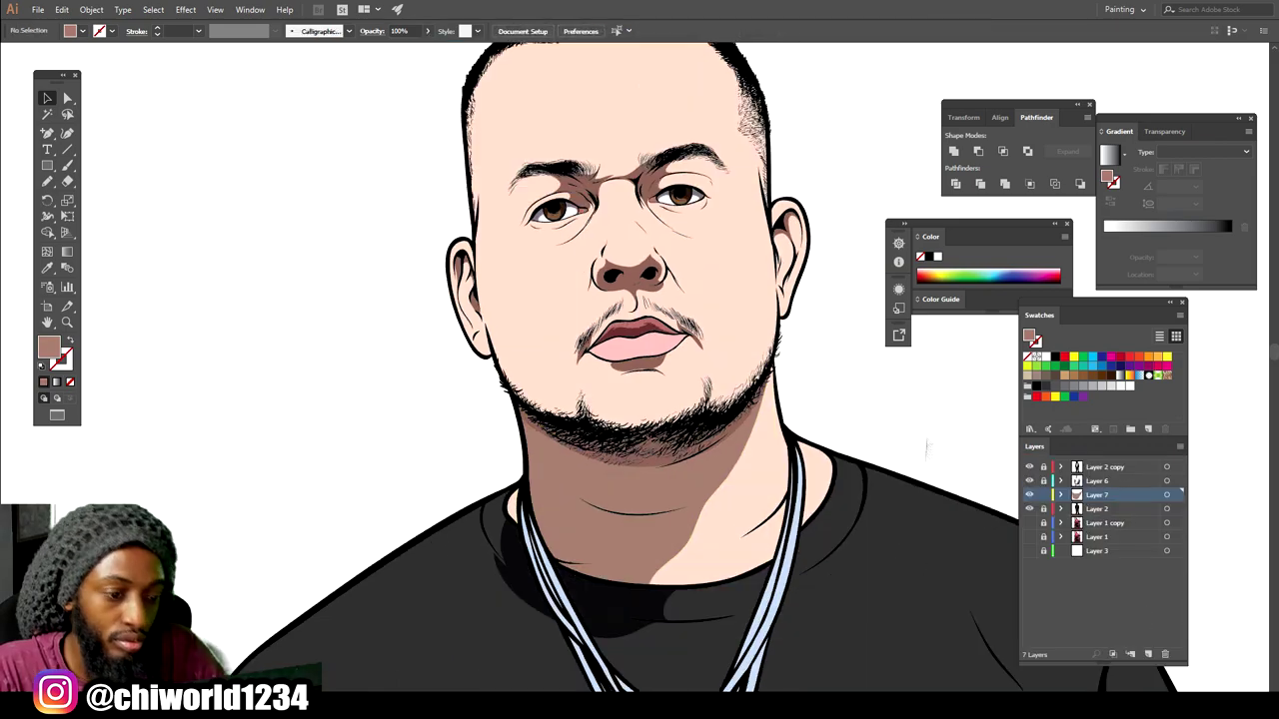
# Draw a large freehand Pencil shadow shape from under the lower lip across the chin, mouth corner and cheek to the side of the face.
pyautogui.hotkey('ctrl', '0')
pyautogui.hotkey('ctrl', '=')
pyautogui.hotkey('ctrl', '=')
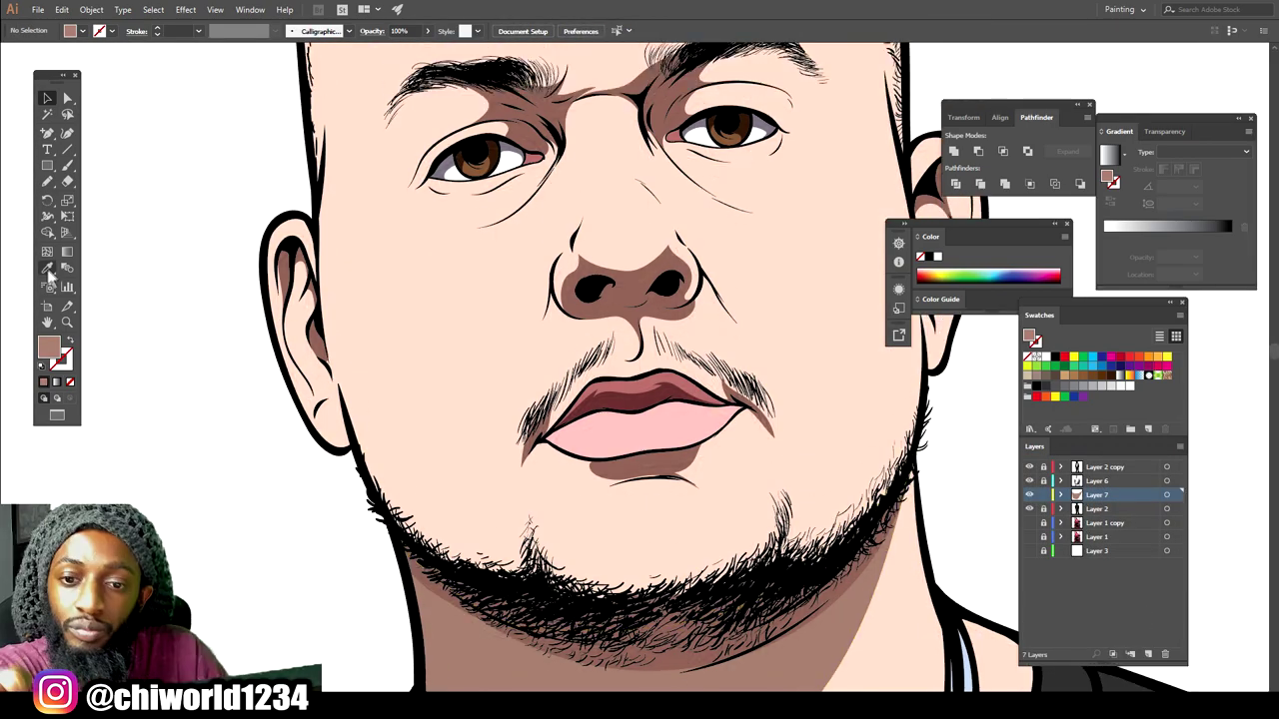
pyautogui.press('n')
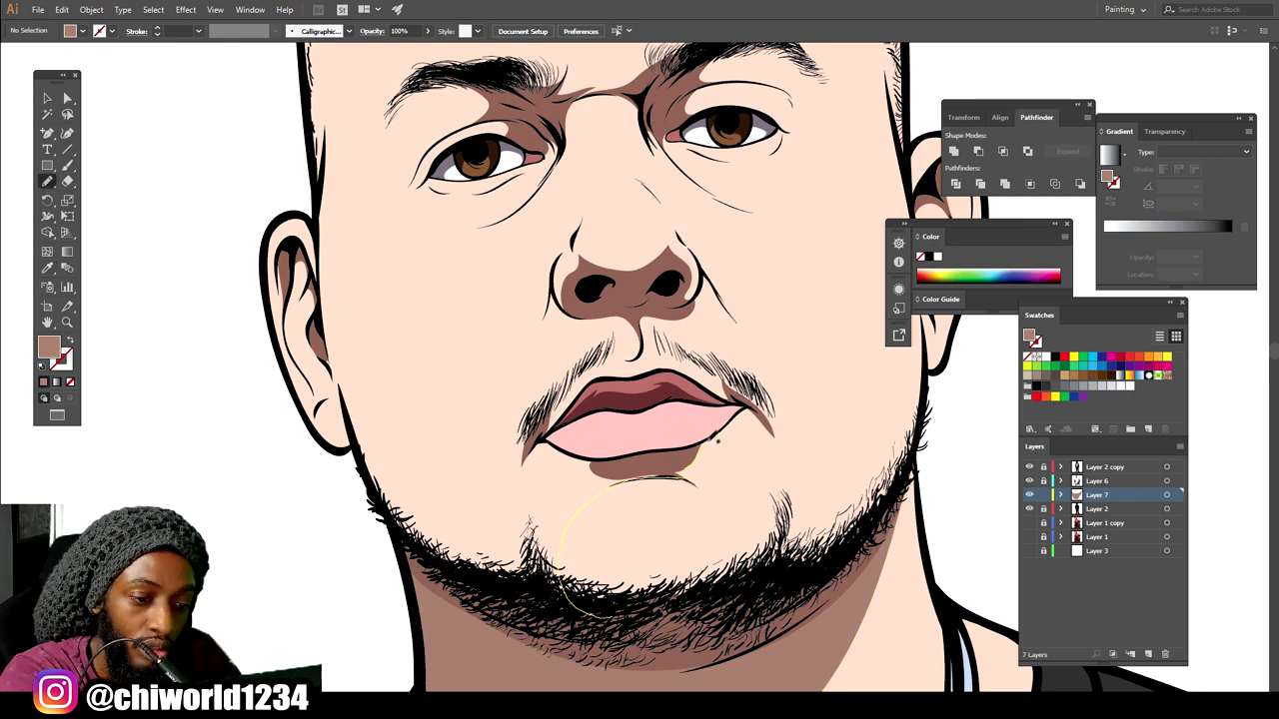
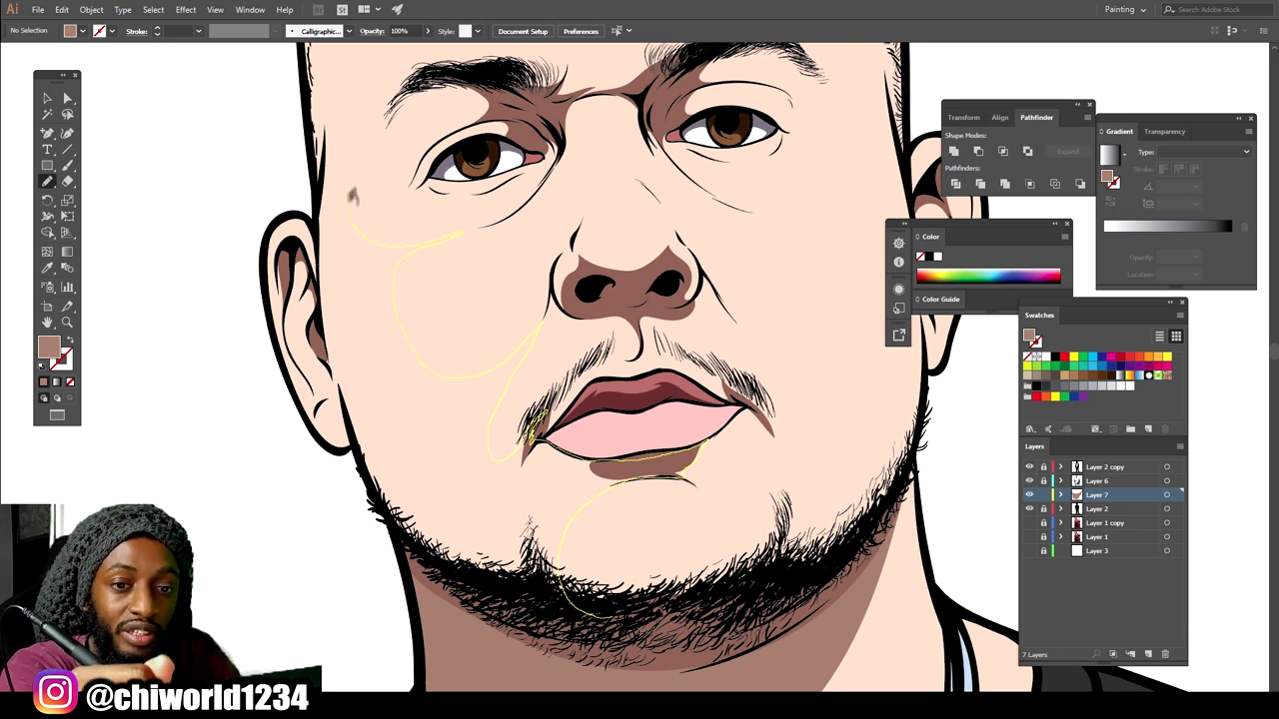
pyautogui.moveTo(328, 104)
pyautogui.mouseDown()
pyautogui.moveTo(322, 256)
pyautogui.moveTo(346, 400)
pyautogui.moveTo(613, 633)
pyautogui.mouseUp()
# Draw shadow shapes around the outer corner of the shaded-side eye, over the temple and up the side of the forehead to the hairline.
pyautogui.scroll(-3, 730, 602)
pyautogui.scroll(4, 559, 319)
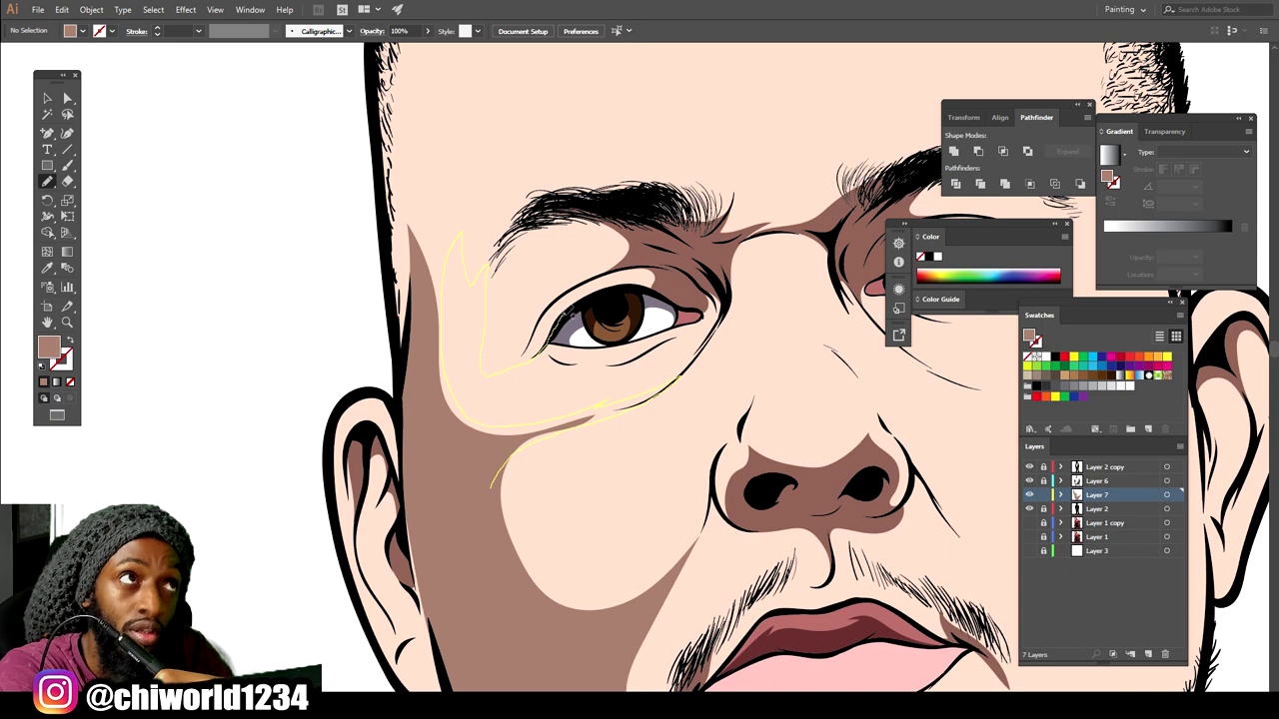
pyautogui.moveTo(430, 92); pyautogui.dragTo(430, 92)
pyautogui.scroll(-3, 692, 569)
pyautogui.scroll(4, 692, 569)
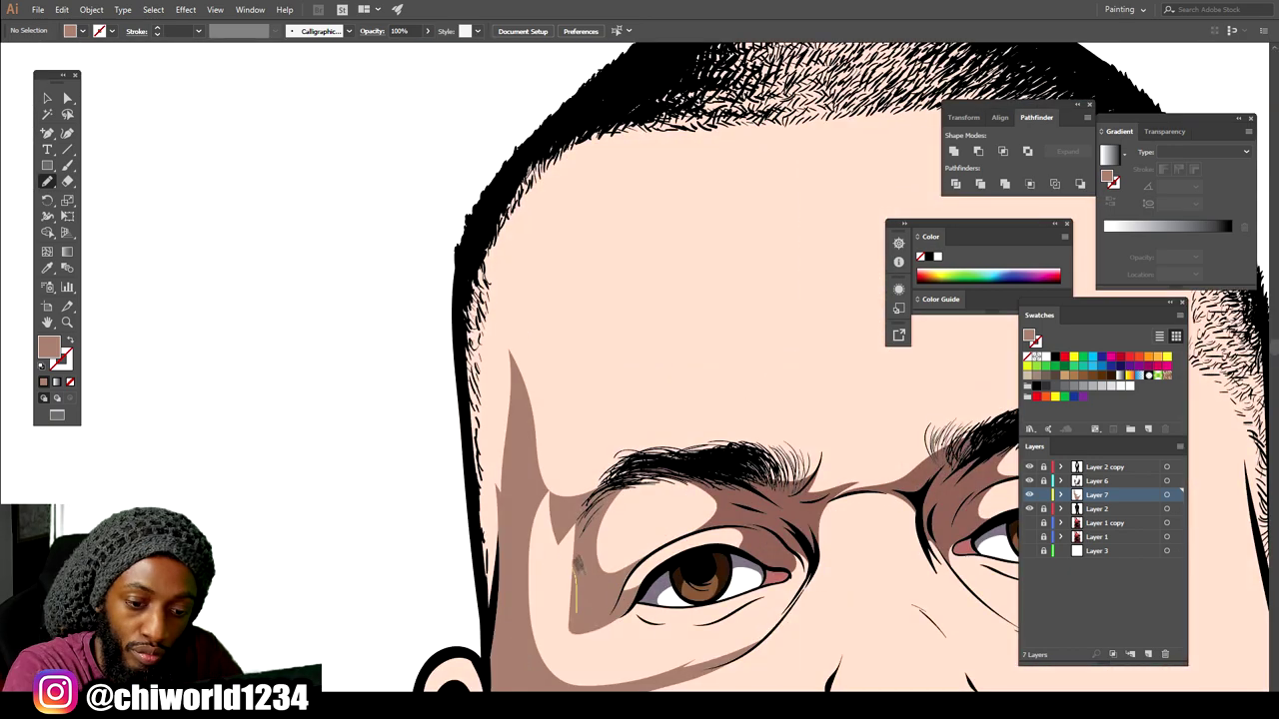
pyautogui.moveTo(543, 469); pyautogui.dragTo(542, 404)
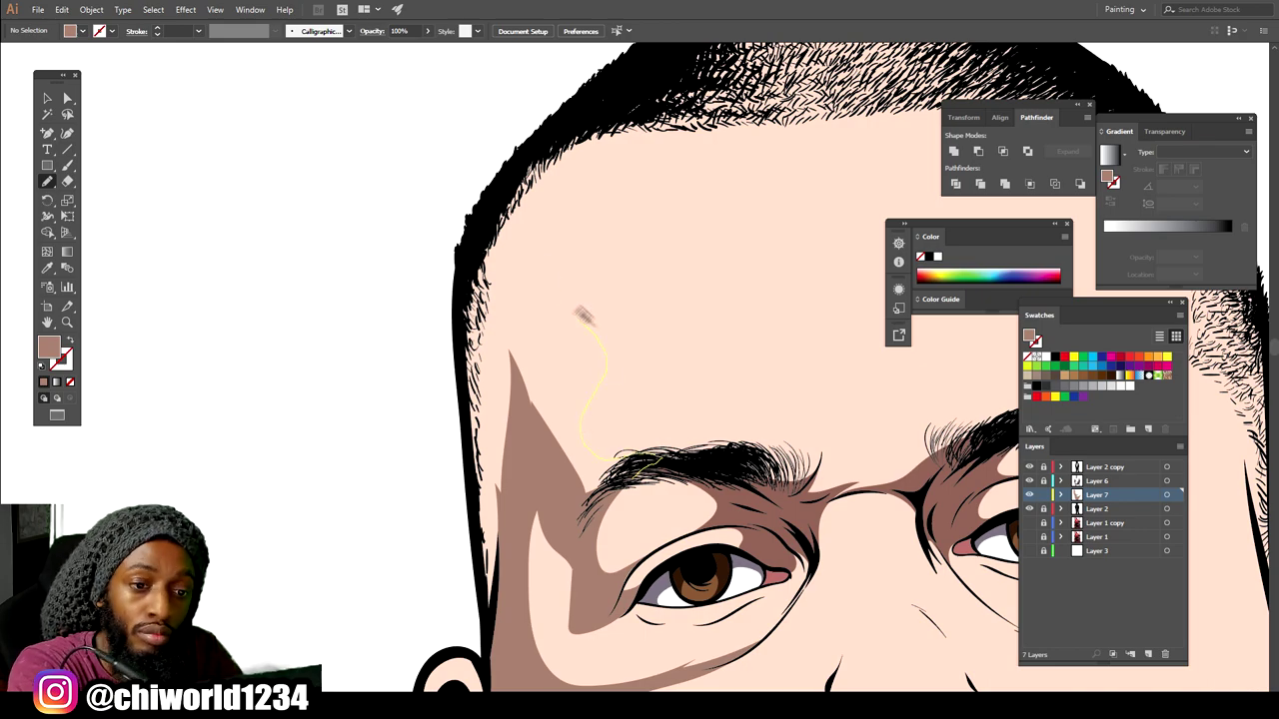
pyautogui.moveTo(584, 316)
pyautogui.mouseDown()
pyautogui.moveTo(539, 149)
pyautogui.moveTo(472, 420)
pyautogui.moveTo(575, 470)
pyautogui.moveTo(604, 461)
pyautogui.mouseUp()
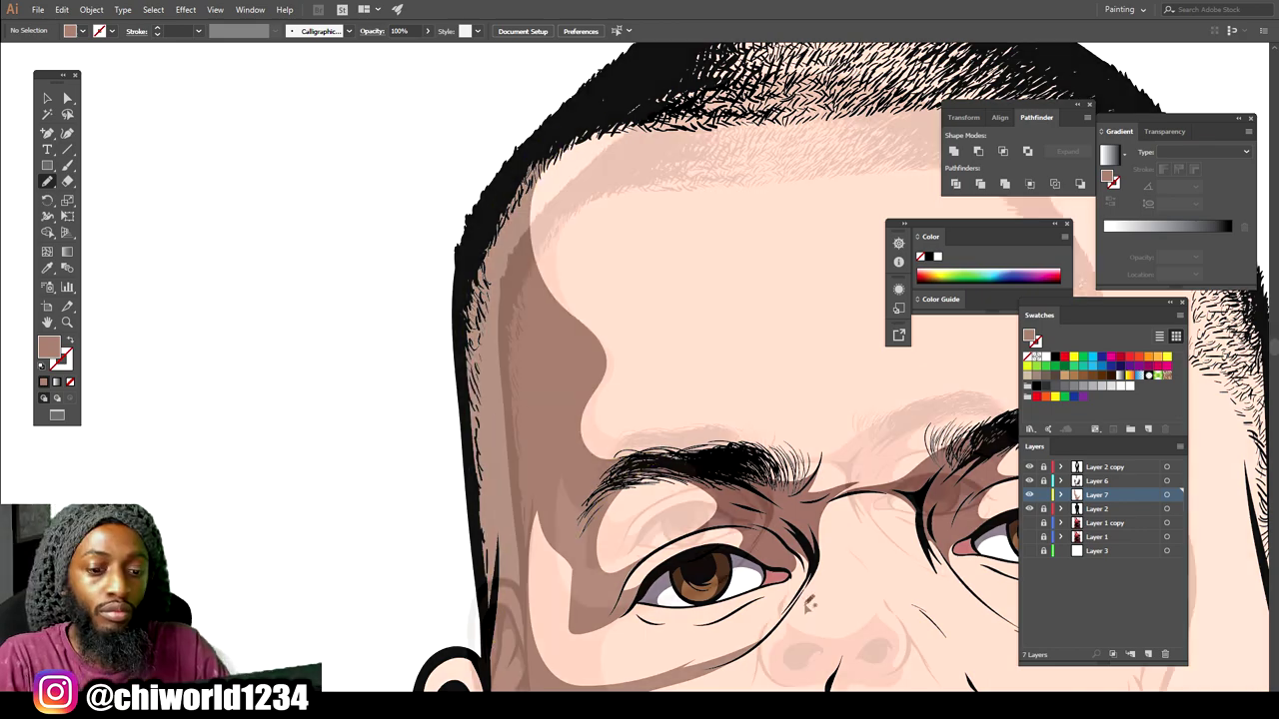
# Extend the shading between the temple and the shaded-side eye, and add a shadow beside the bridge of the nose.
pyautogui.scroll(-3, 806, 602)
pyautogui.scroll(3, 796, 536)
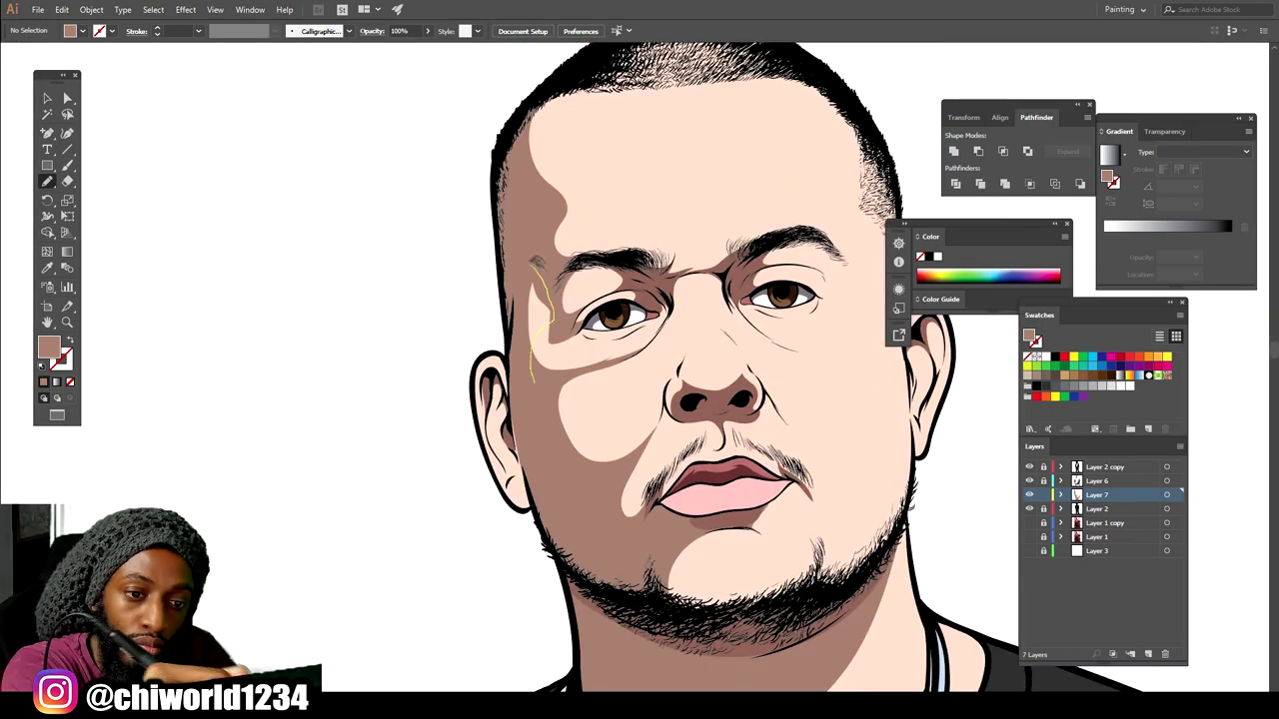
pyautogui.moveTo(548, 276); pyautogui.dragTo(548, 285)
pyautogui.scroll(4, 650, 364)
pyautogui.moveTo(492, 368); pyautogui.dragTo(708, 332)
pyautogui.scroll(-3, 708, 399)
pyautogui.scroll(4, 714, 545)
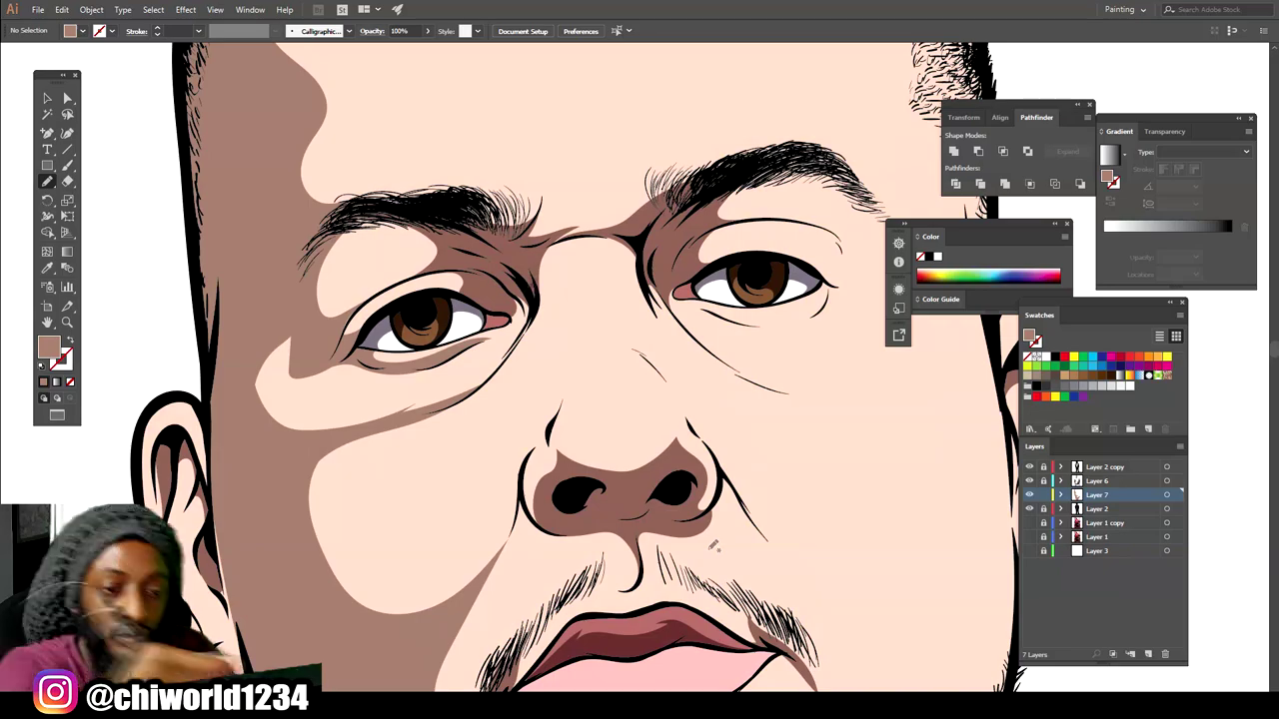
pyautogui.moveTo(539, 262); pyautogui.dragTo(540, 249)
# Draw a curved shadow under the eye on the lit side of the face and another along its upper eyelid crease.
pyautogui.scroll(-3, 891, 513)
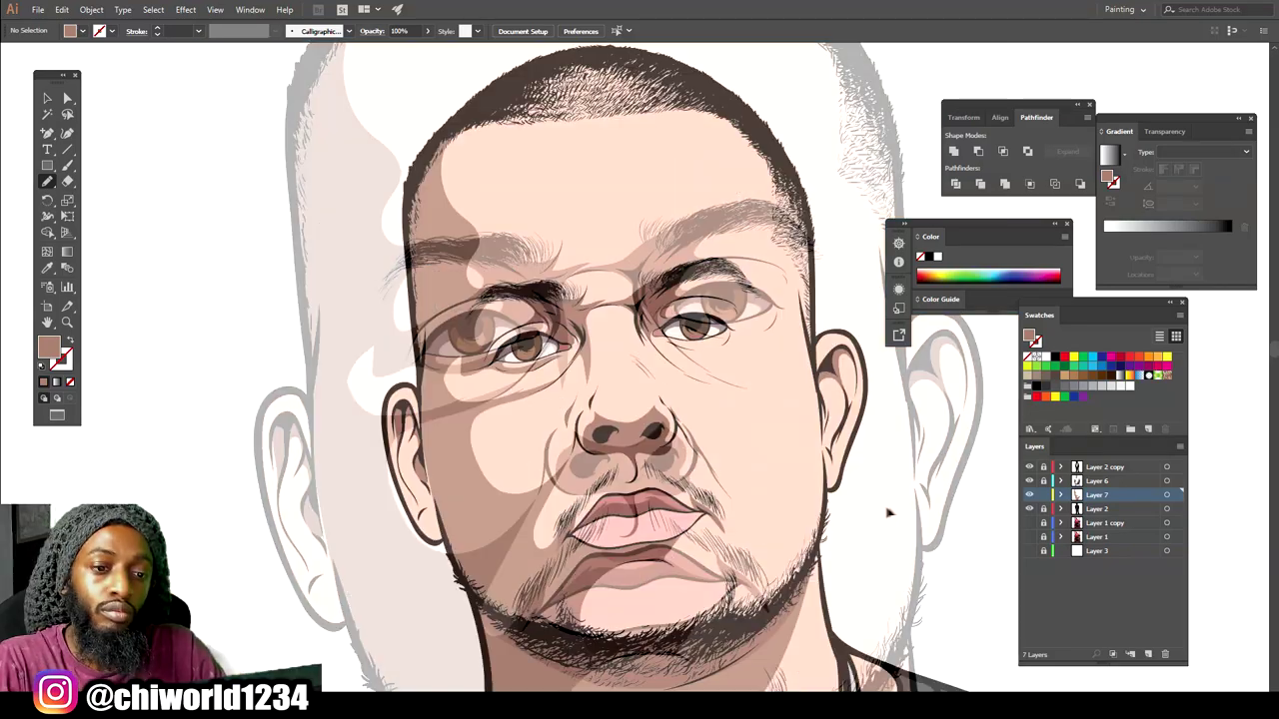
pyautogui.scroll(6, 842, 471)
pyautogui.moveTo(409, 426)
pyautogui.mouseDown()
pyautogui.moveTo(597, 472)
pyautogui.moveTo(804, 449)
pyautogui.moveTo(836, 399)
pyautogui.mouseUp()
pyautogui.moveTo(827, 343)
pyautogui.mouseDown()
pyautogui.moveTo(724, 442)
pyautogui.moveTo(540, 429)
pyautogui.mouseUp()
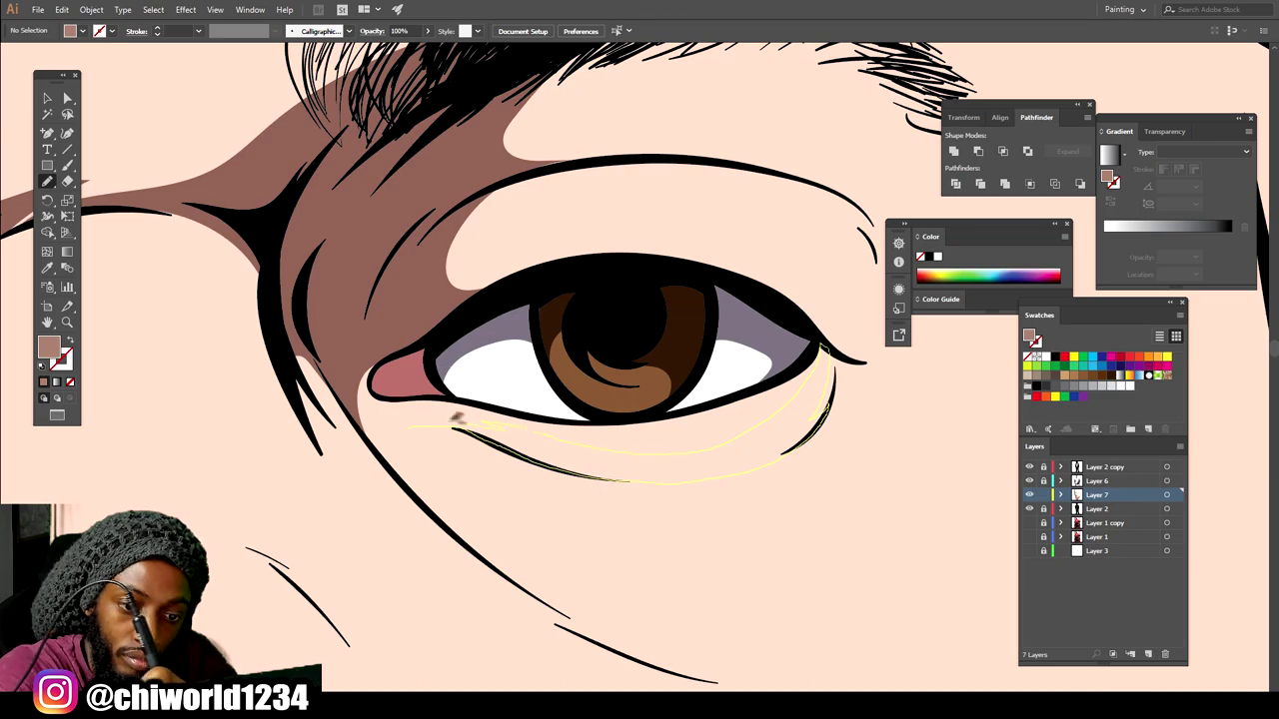
pyautogui.moveTo(463, 420); pyautogui.dragTo(464, 419)
pyautogui.scroll(-5, 464, 420)
pyautogui.scroll(5, 518, 357)
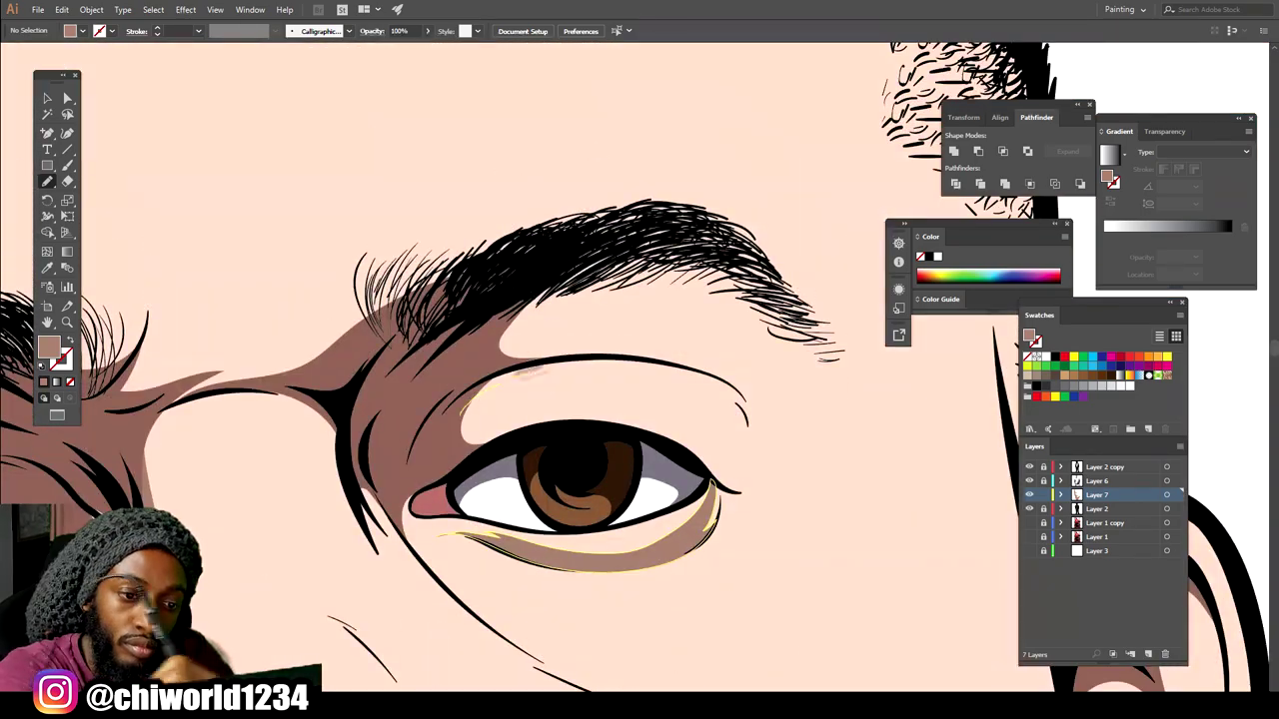
pyautogui.scroll(-6, 759, 589)
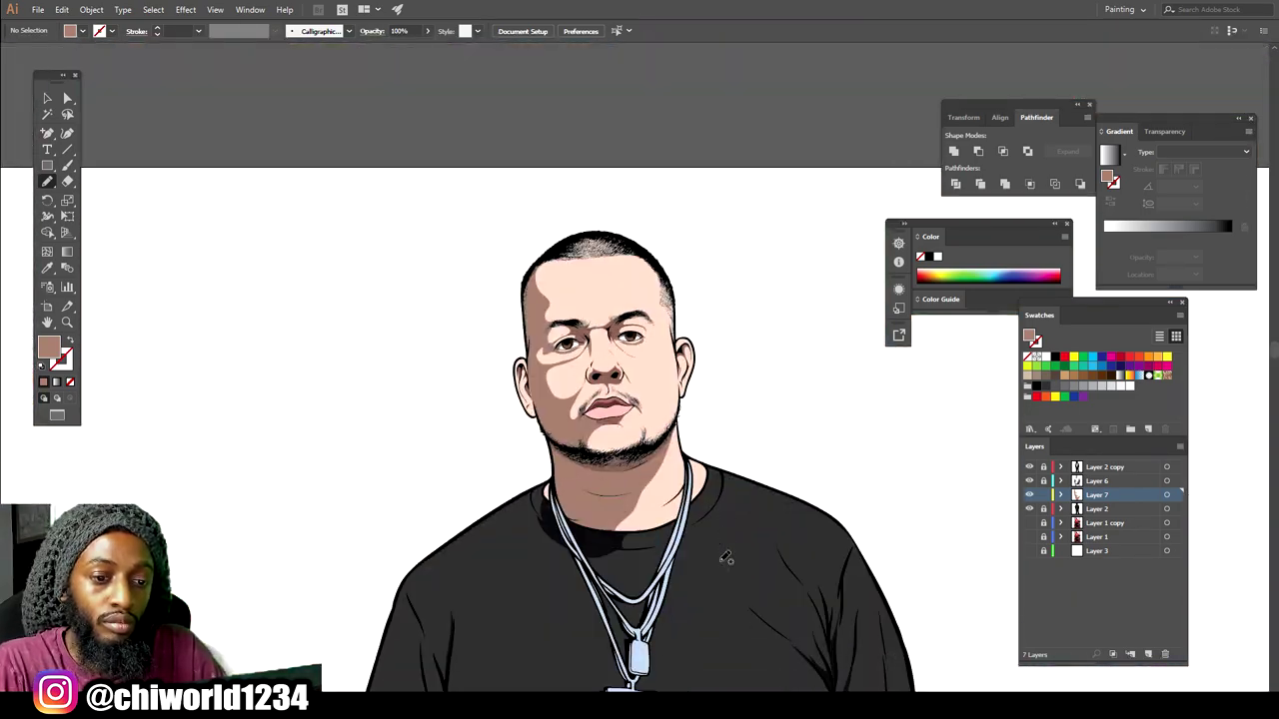
# Draw shadow shapes on the inner folds, lobe and outer rim of the ear on the shaded side of the face.
pyautogui.scroll(8, 668, 565)
pyautogui.moveTo(380, 278)
pyautogui.mouseDown()
pyautogui.moveTo(353, 398)
pyautogui.moveTo(414, 494)
pyautogui.moveTo(406, 457)
pyautogui.moveTo(462, 522)
pyautogui.moveTo(416, 278)
pyautogui.mouseUp()
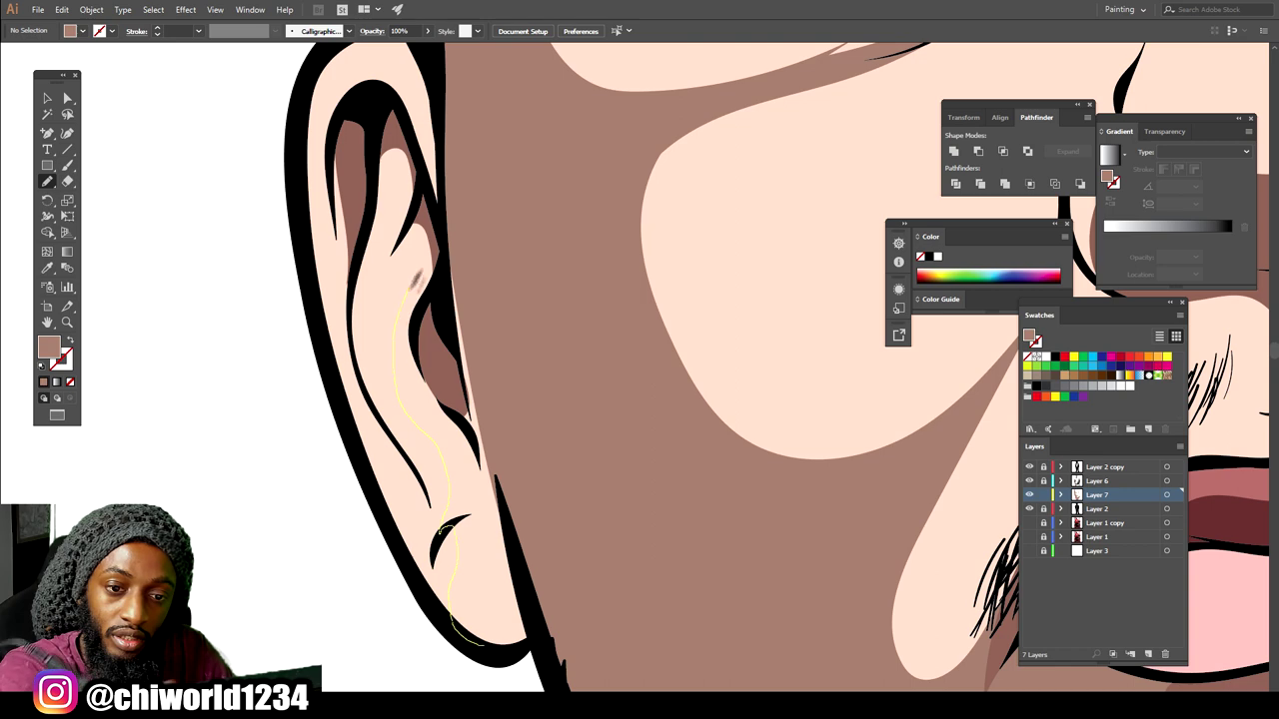
pyautogui.moveTo(370, 231)
pyautogui.mouseDown()
pyautogui.moveTo(404, 106)
pyautogui.moveTo(573, 504)
pyautogui.moveTo(559, 660)
pyautogui.mouseUp()
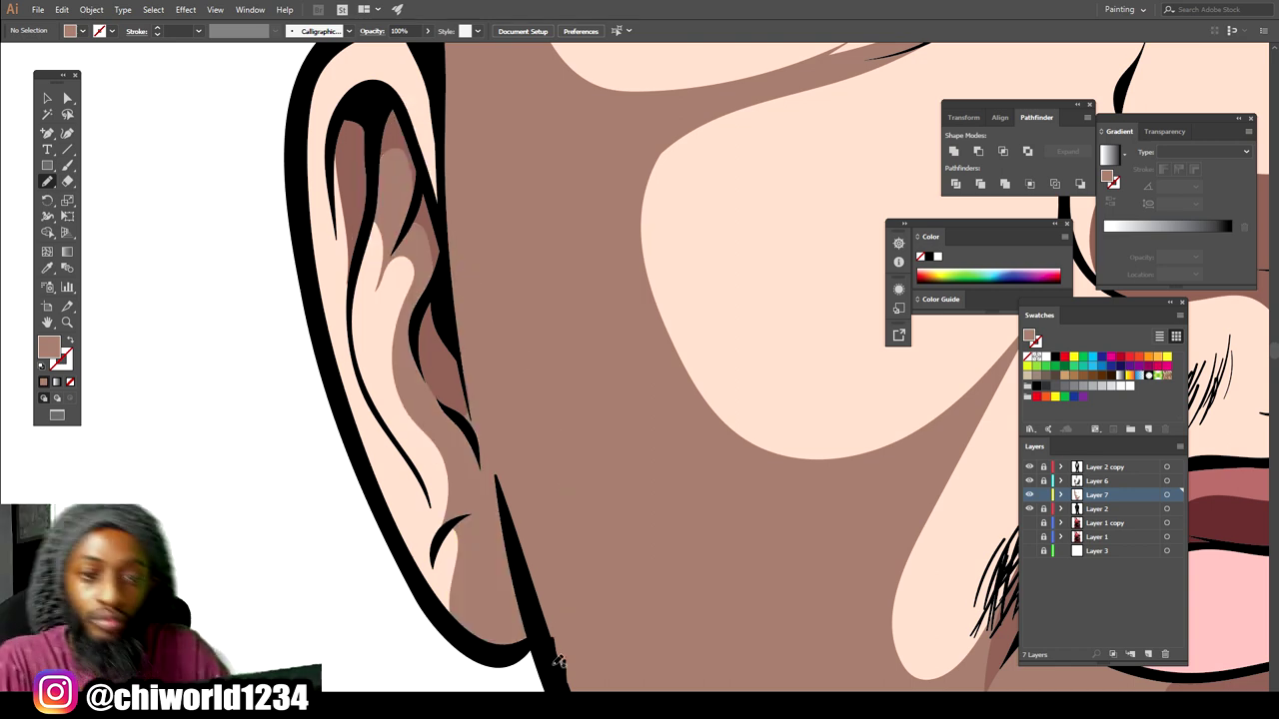
pyautogui.hotkey('ctrl', '-')
pyautogui.moveTo(584, 607)
pyautogui.mouseDown()
pyautogui.moveTo(593, 512)
pyautogui.moveTo(511, 327)
pyautogui.moveTo(570, 250)
pyautogui.moveTo(578, 210)
pyautogui.moveTo(505, 430)
pyautogui.moveTo(599, 519)
pyautogui.mouseUp()
pyautogui.scroll(3, 533, 254)
pyautogui.moveTo(507, 311); pyautogui.dragTo(489, 370)
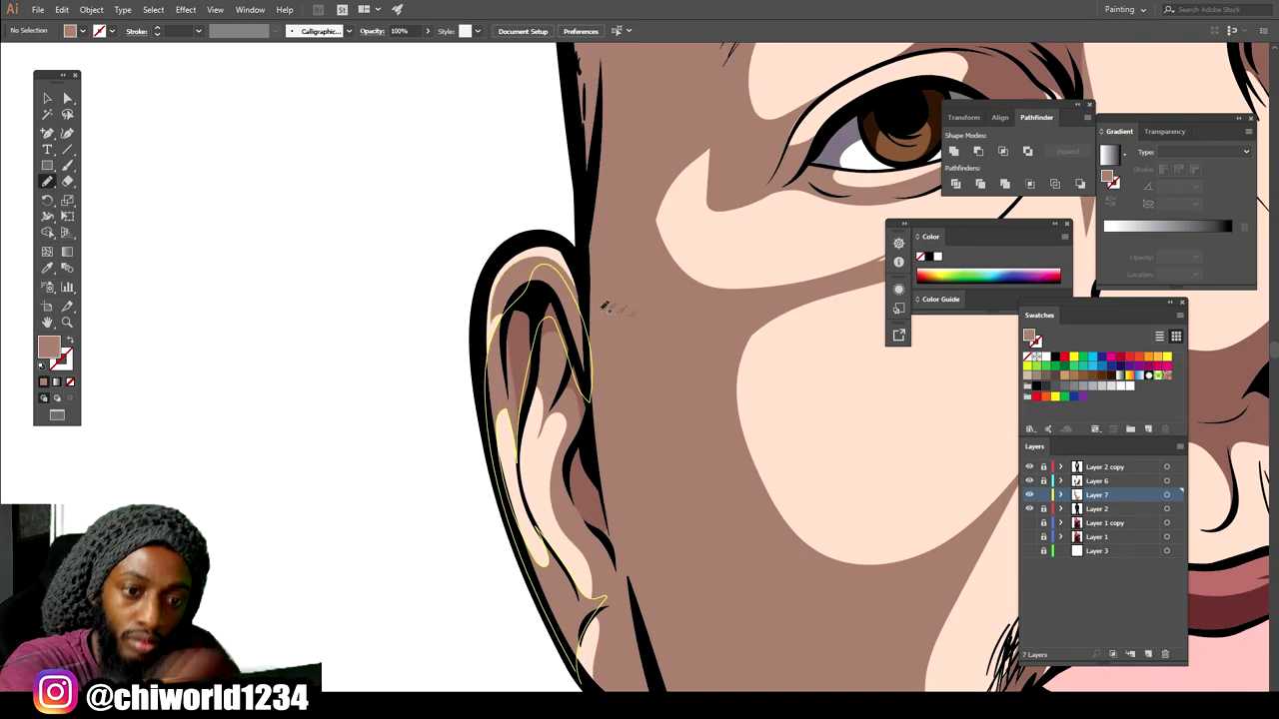
# Draw shadow shapes on the inner folds, lobe and outer rim of the ear on the lit side of the face.
pyautogui.scroll(-3, 808, 487)
pyautogui.hscroll(5, 809, 489)
pyautogui.scroll(3, 806, 487)
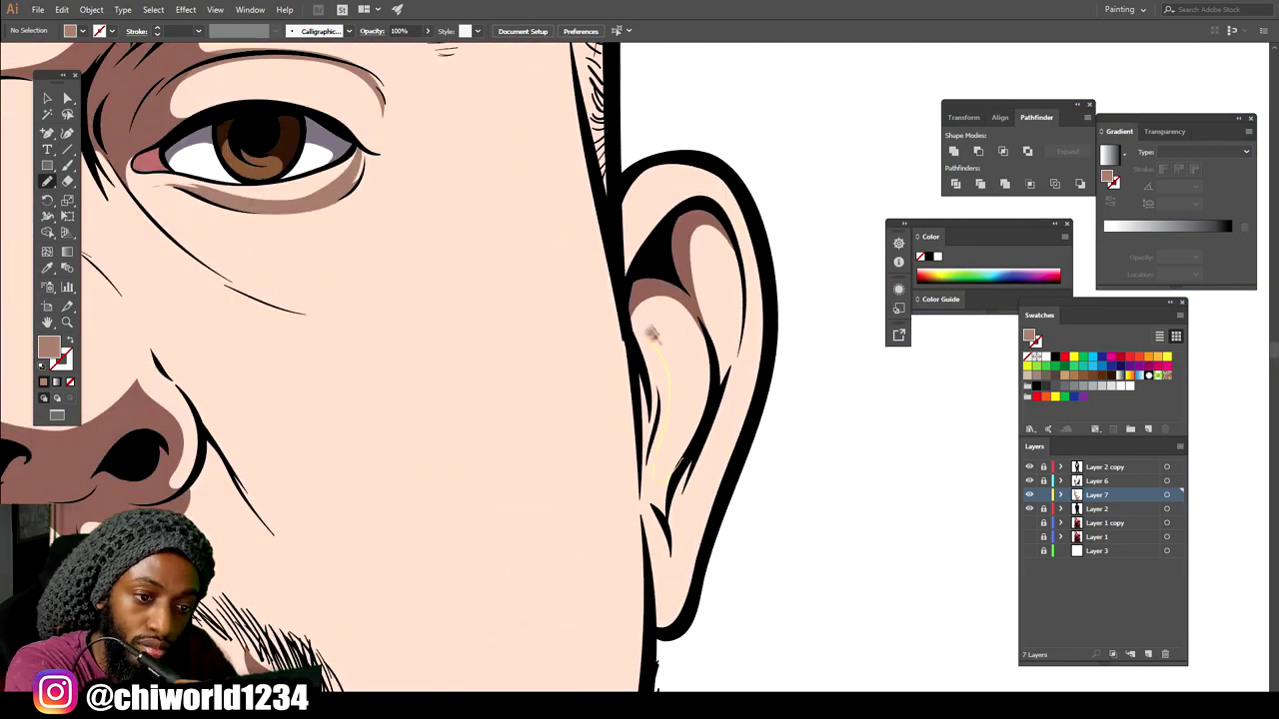
pyautogui.moveTo(640, 498); pyautogui.dragTo(656, 631)
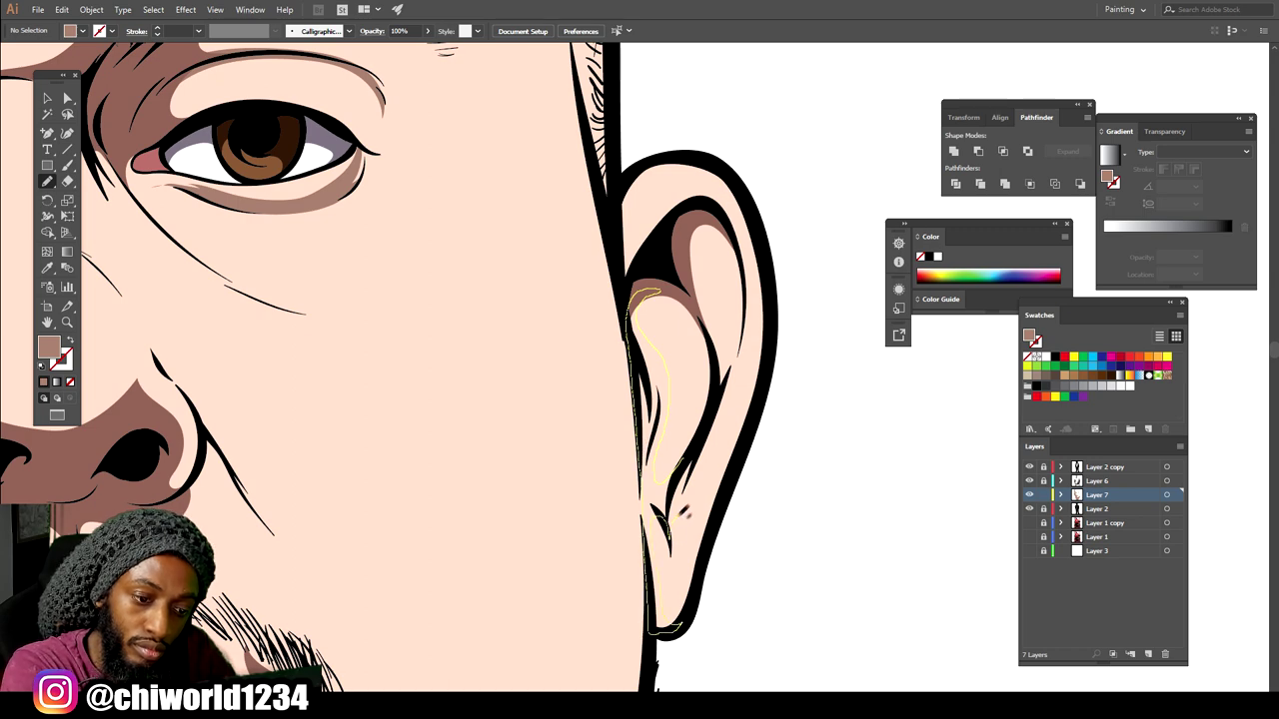
pyautogui.moveTo(680, 514); pyautogui.dragTo(679, 466)
pyautogui.scroll(2, 678, 466)
pyautogui.moveTo(706, 368)
pyautogui.mouseDown()
pyautogui.moveTo(688, 276)
pyautogui.moveTo(712, 452)
pyautogui.moveTo(713, 414)
pyautogui.mouseUp()
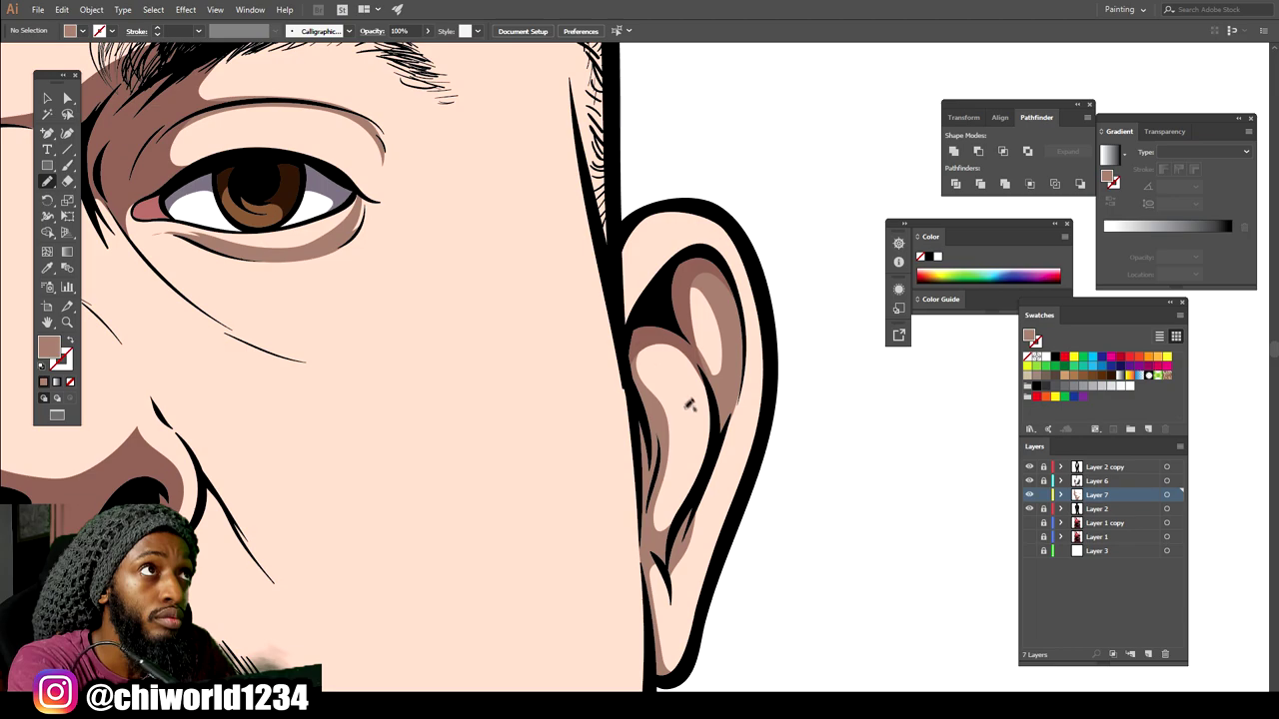
pyautogui.moveTo(707, 212); pyautogui.dragTo(621, 308)
pyautogui.scroll(-3, 640, 290)
pyautogui.moveTo(766, 298); pyautogui.dragTo(693, 553)
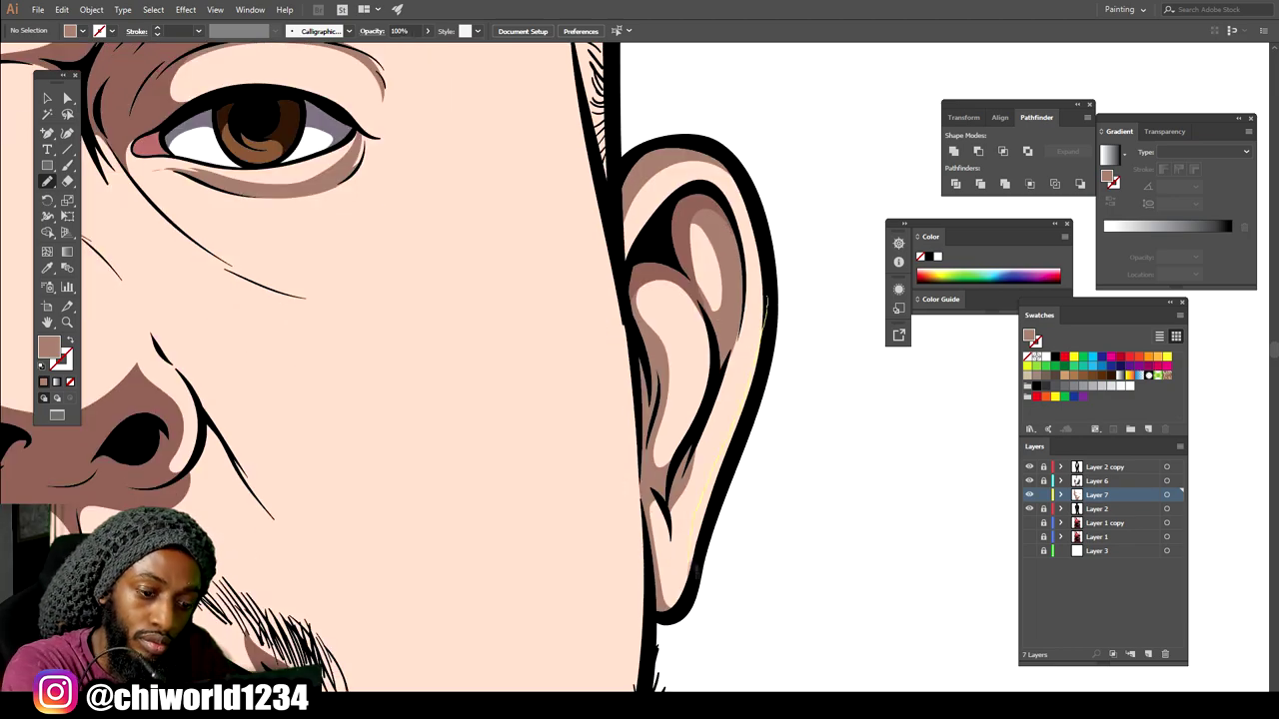
# Draw skin shadow shapes beneath the short hair at the side of the head and across the top hairline.
pyautogui.scroll(-5, 856, 308)
pyautogui.scroll(5, 819, 420)
pyautogui.scroll(1, 813, 417)
pyautogui.moveTo(593, 204)
pyautogui.mouseDown()
pyautogui.moveTo(718, 600)
pyautogui.moveTo(717, 651)
pyautogui.mouseUp()
pyautogui.hotkey('ctrl', '-')
pyautogui.moveTo(556, 330); pyautogui.dragTo(768, 523)
pyautogui.hotkey('ctrl', '=')
pyautogui.moveTo(332, 455)
pyautogui.mouseDown()
pyautogui.moveTo(248, 512)
pyautogui.moveTo(829, 424)
pyautogui.moveTo(559, 306)
pyautogui.moveTo(265, 490)
pyautogui.mouseUp()
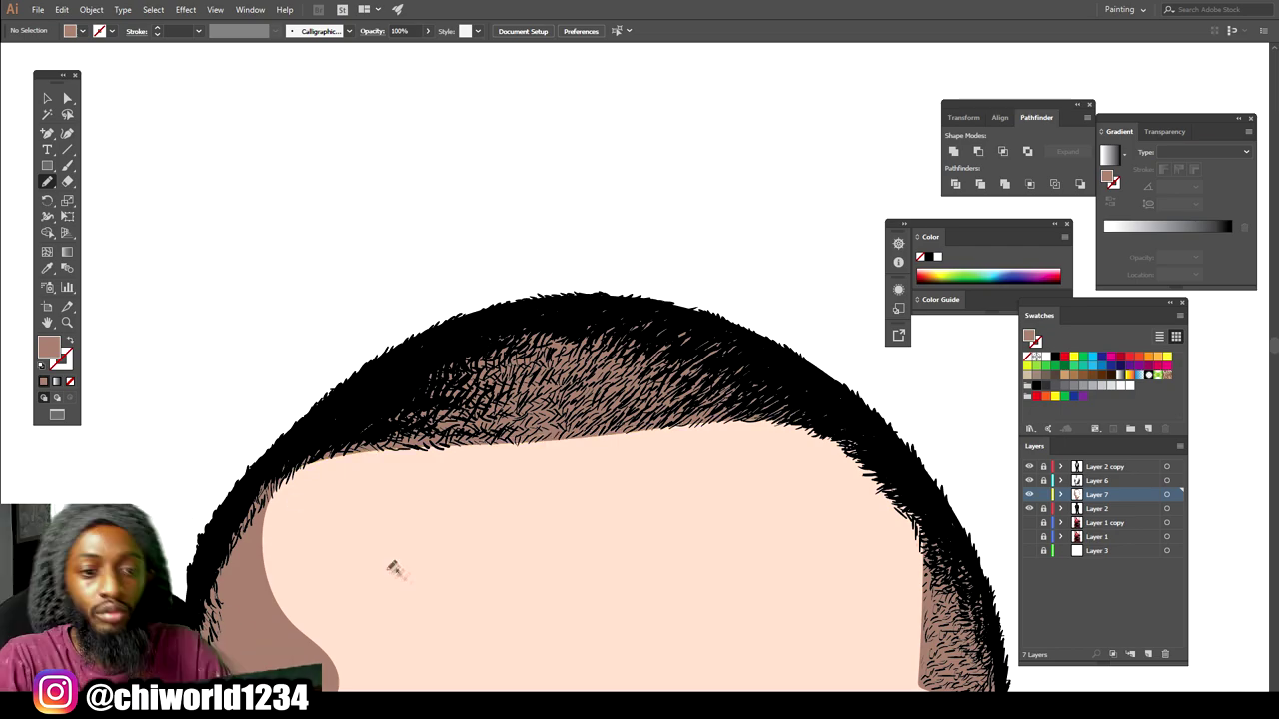
# Draw a shadow shape on the patch of neck between the chain and the shirt collar.
pyautogui.scroll(-3, 395, 567)
pyautogui.scroll(5, 781, 547)
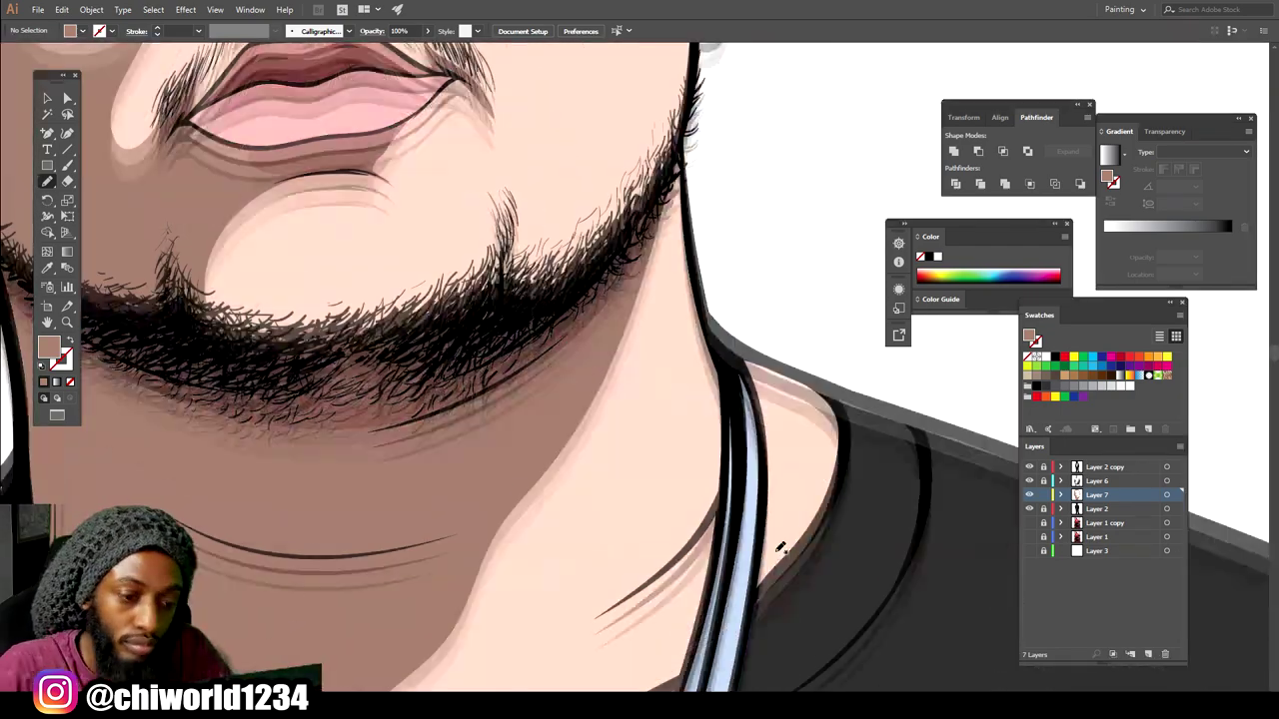
pyautogui.moveTo(821, 516)
pyautogui.mouseDown()
pyautogui.moveTo(749, 352)
pyautogui.moveTo(762, 450)
pyautogui.mouseUp()
pyautogui.scroll(-6, 817, 632)
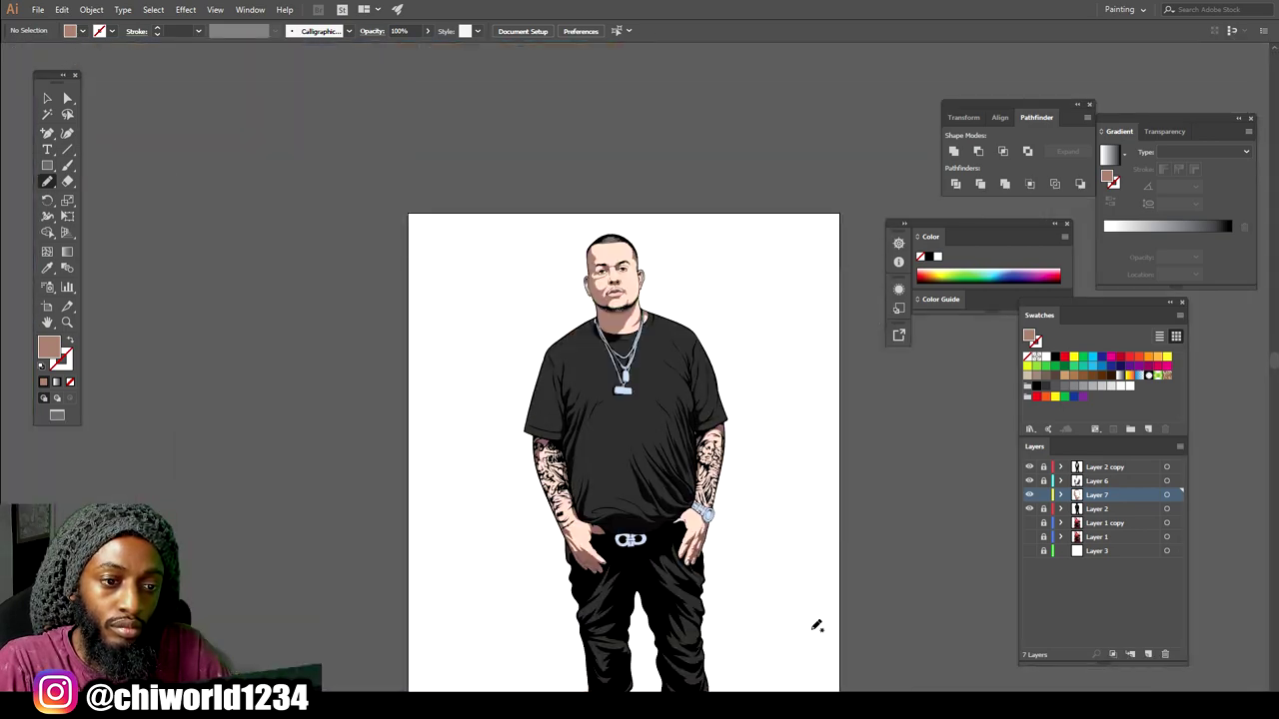
# Draw thin shadow shapes along the side of the nose and the smile lines, redoing the one on the lit side.
pyautogui.scroll(10, 614, 285)
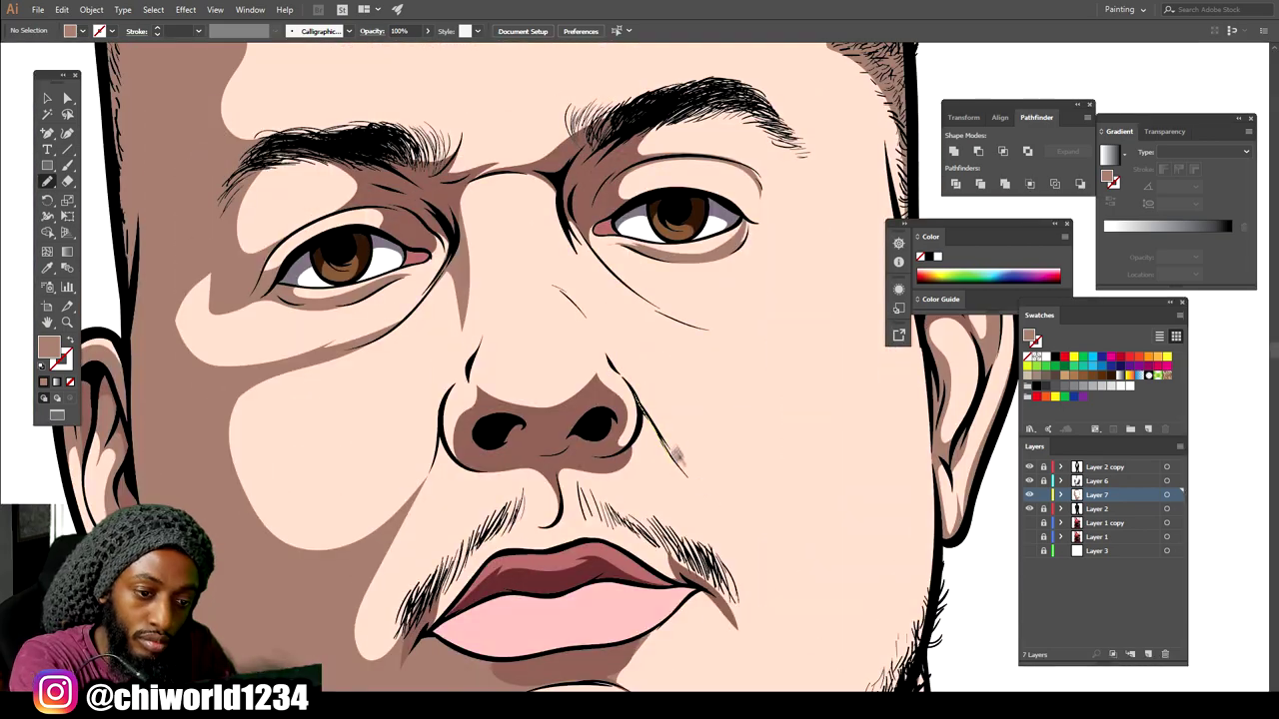
pyautogui.moveTo(618, 366); pyautogui.dragTo(615, 362)
pyautogui.moveTo(713, 493); pyautogui.dragTo(709, 495)
pyautogui.hotkey('ctrl', 'z')
pyautogui.moveTo(644, 404)
pyautogui.mouseDown()
pyautogui.moveTo(689, 470)
pyautogui.moveTo(641, 397)
pyautogui.mouseUp()
pyautogui.hotkey('ctrl', '-')
pyautogui.hotkey('ctrl', '-')
pyautogui.hotkey('ctrl', '-')
pyautogui.hotkey('ctrl', '-')
pyautogui.hotkey('ctrl', '=')
pyautogui.hotkey('ctrl', '=')
pyautogui.hotkey('ctrl', '=')
pyautogui.hotkey('ctrl', '=')
pyautogui.moveTo(536, 473); pyautogui.dragTo(538, 474)
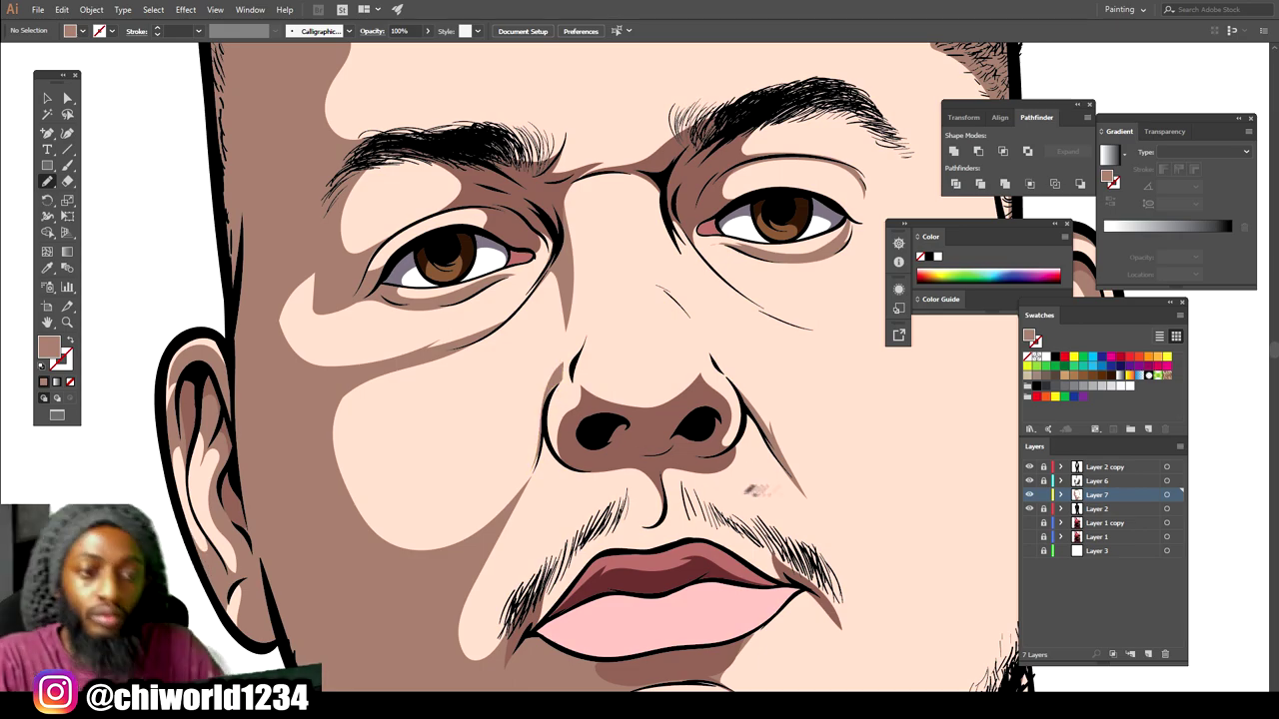
# Draw lighter brown shadow shapes along the fingers and back of the hand beside the belt buckle, on the shaded side of the figure.
pyautogui.scroll(-8, 877, 525)
pyautogui.scroll(5, 857, 514)
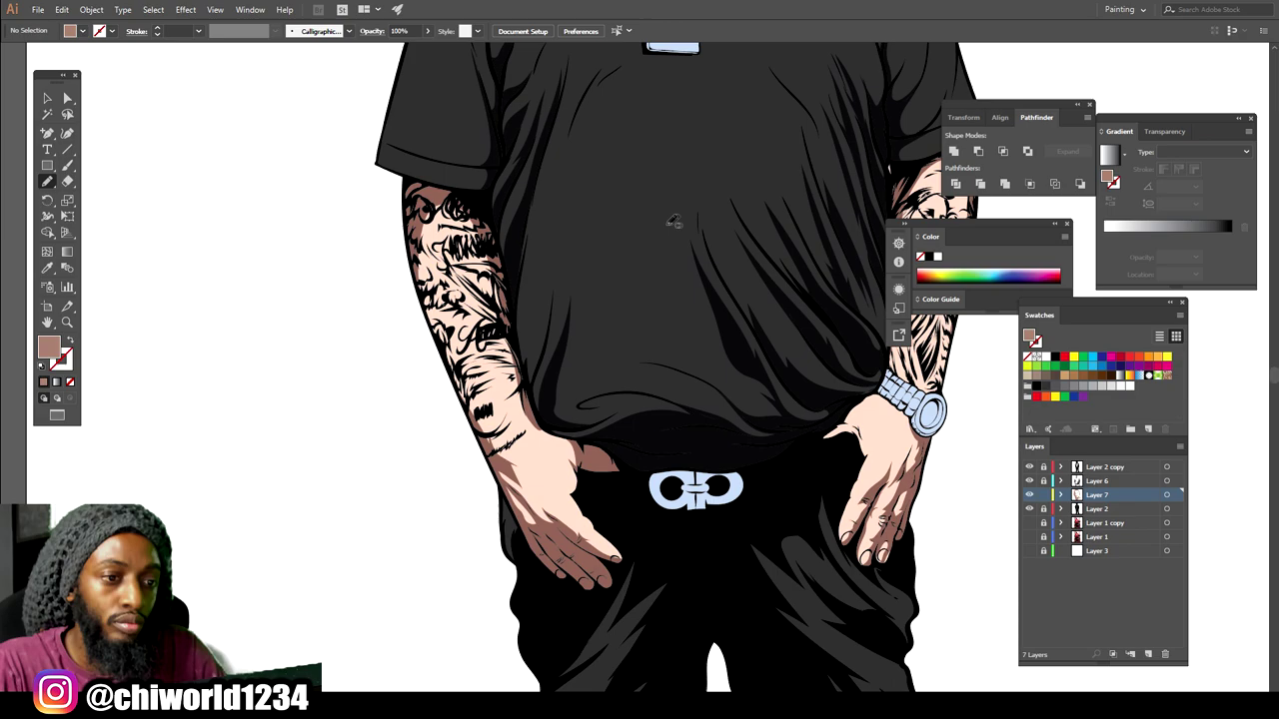
pyautogui.scroll(-4, 884, 522)
pyautogui.scroll(8, 676, 276)
pyautogui.hscroll(2, 676, 277)
pyautogui.scroll(2, 676, 276)
pyautogui.moveTo(725, 504); pyautogui.dragTo(738, 546)
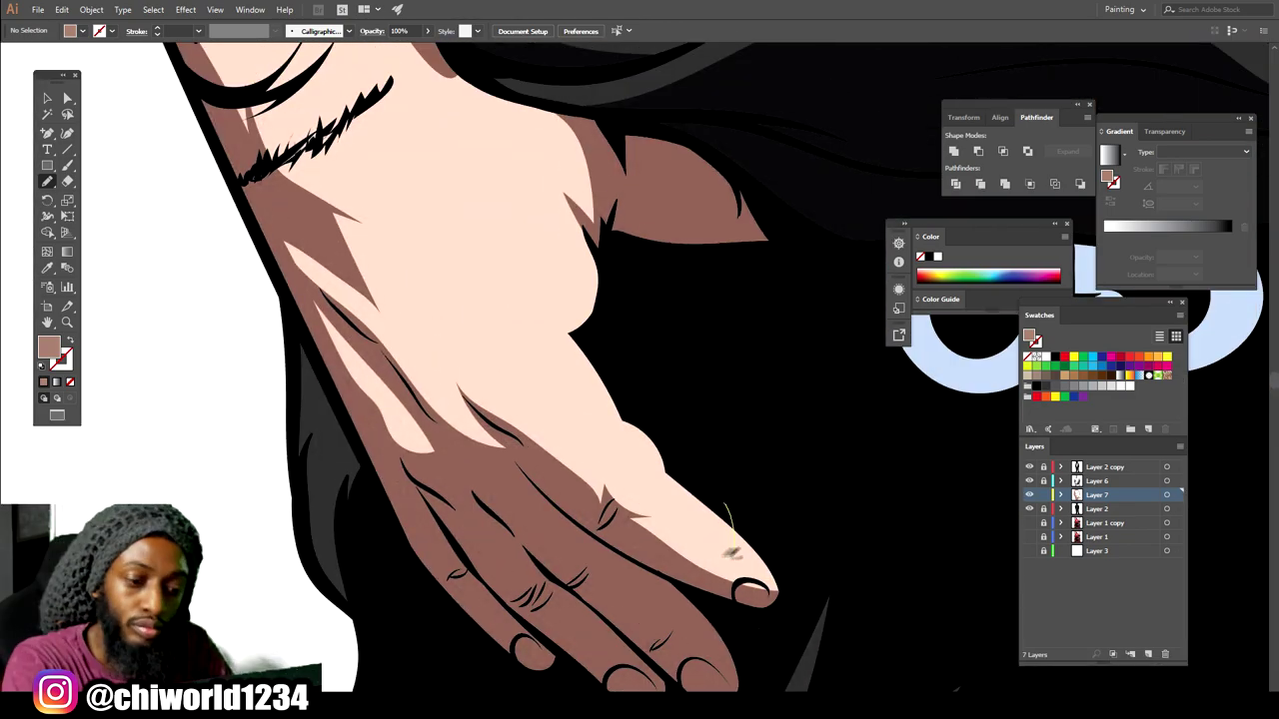
pyautogui.moveTo(503, 391)
pyautogui.mouseDown()
pyautogui.moveTo(333, 232)
pyautogui.moveTo(732, 633)
pyautogui.moveTo(731, 515)
pyautogui.mouseUp()
pyautogui.scroll(-4, 781, 462)
pyautogui.scroll(3, 754, 450)
pyautogui.scroll(2, 754, 450)
pyautogui.moveTo(476, 537)
pyautogui.mouseDown()
pyautogui.moveTo(540, 579)
pyautogui.moveTo(373, 301)
pyautogui.moveTo(413, 463)
pyautogui.moveTo(476, 540)
pyautogui.mouseUp()
pyautogui.hotkey('ctrl', '-')
pyautogui.hotkey('ctrl', '-')
pyautogui.moveTo(698, 572); pyautogui.dragTo(698, 552)
# Draw shadow shapes on the tattooed forearm of the same arm and along the wrist to the base of the thumb.
pyautogui.scroll(-4, 796, 546)
pyautogui.scroll(7, 676, 542)
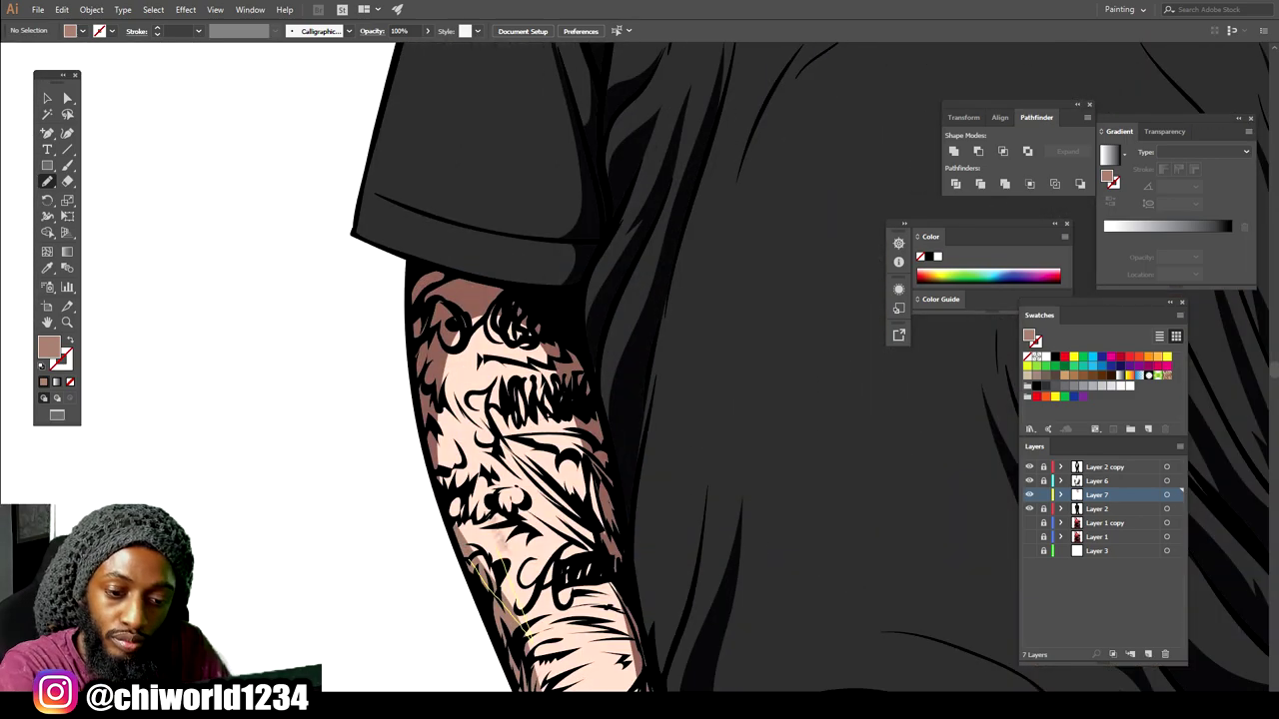
pyautogui.scroll(-2, 672, 565)
pyautogui.scroll(-3, 672, 564)
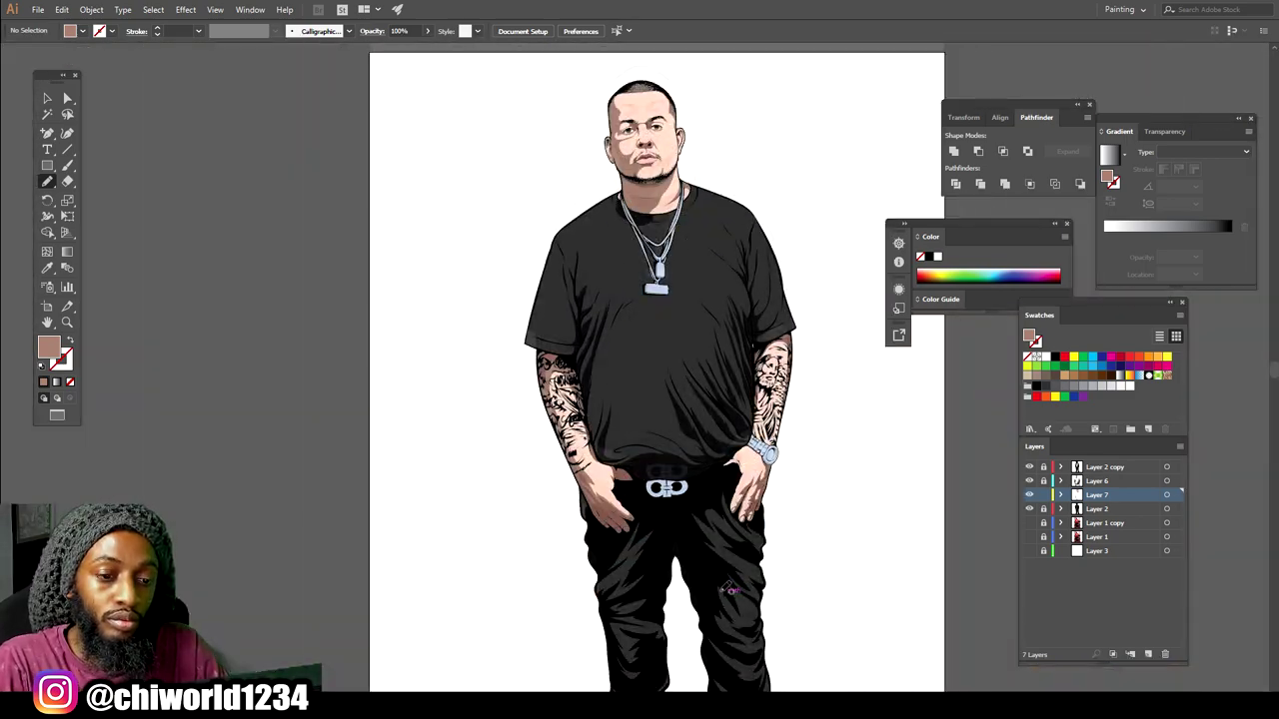
pyautogui.scroll(6, 671, 564)
pyautogui.scroll(-2, 671, 564)
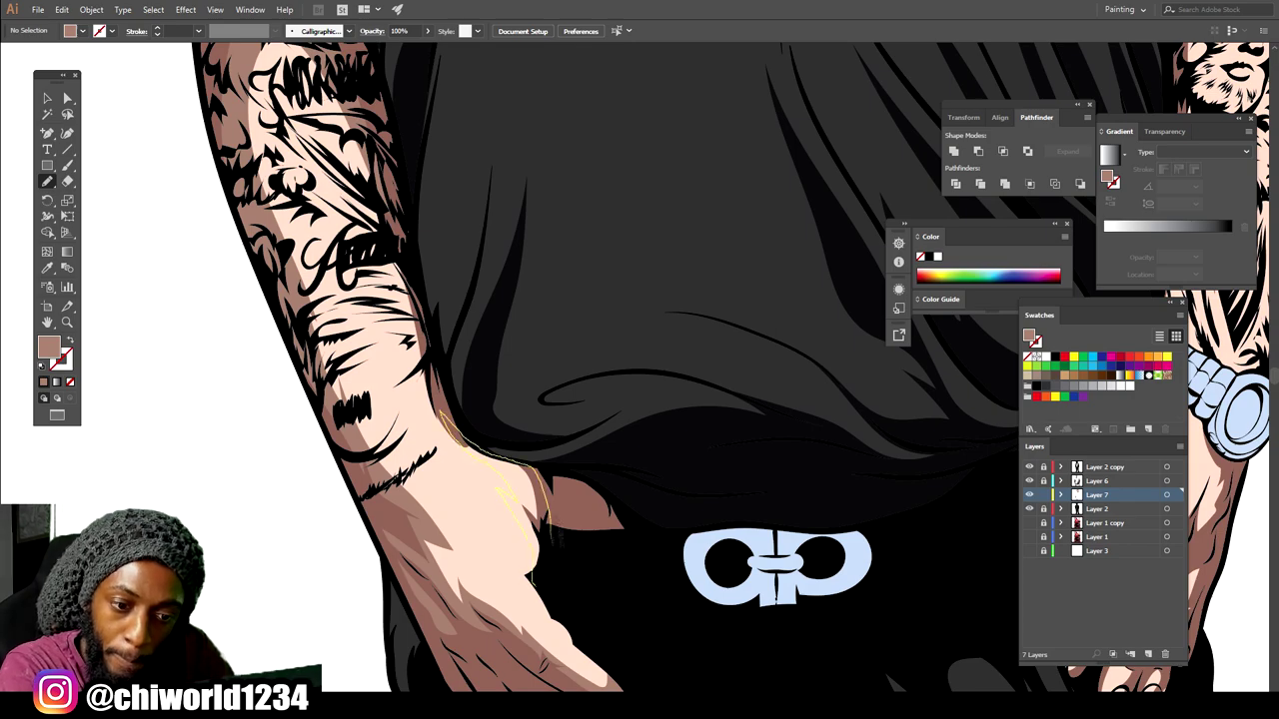
# Draw shadow shapes at the base of the thumb and below the watch band on the hand wearing the watch.
pyautogui.scroll(-1, 757, 580)
pyautogui.scroll(4, 759, 560)
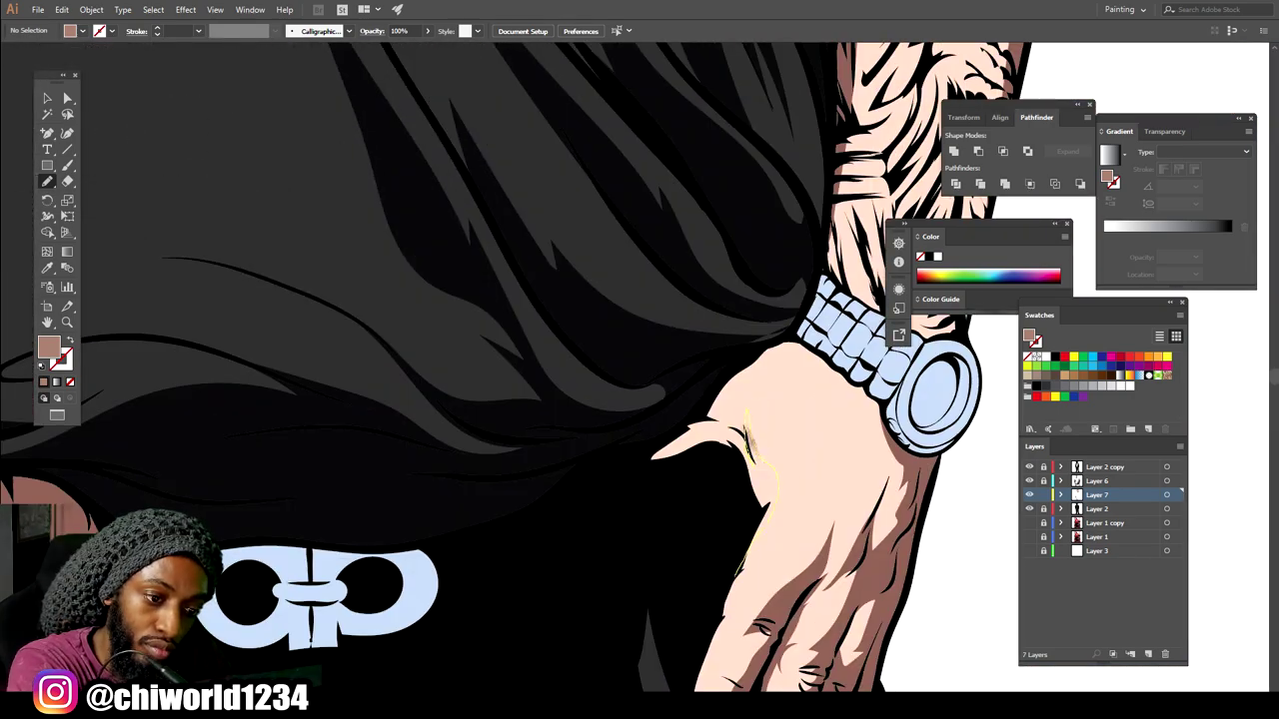
pyautogui.scroll(1, 777, 552)
pyautogui.hscroll(3, 812, 544)
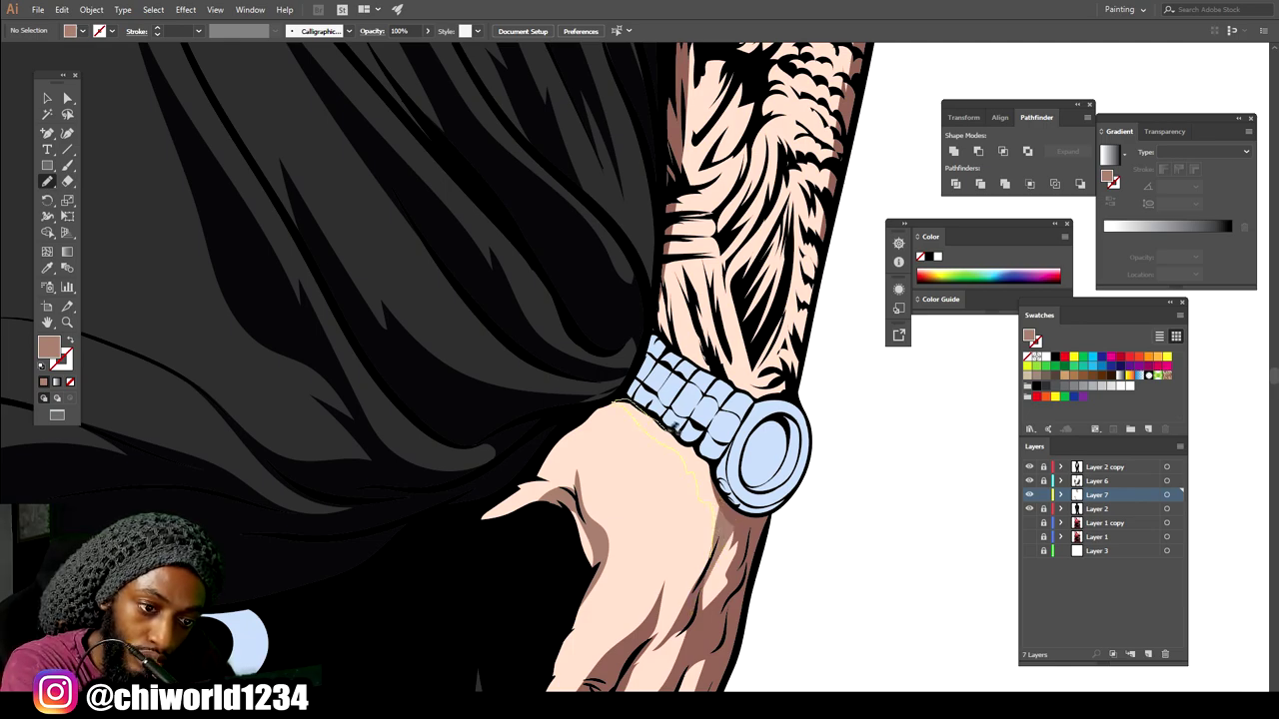
pyautogui.scroll(-5, 849, 545)
pyautogui.scroll(6, 857, 505)
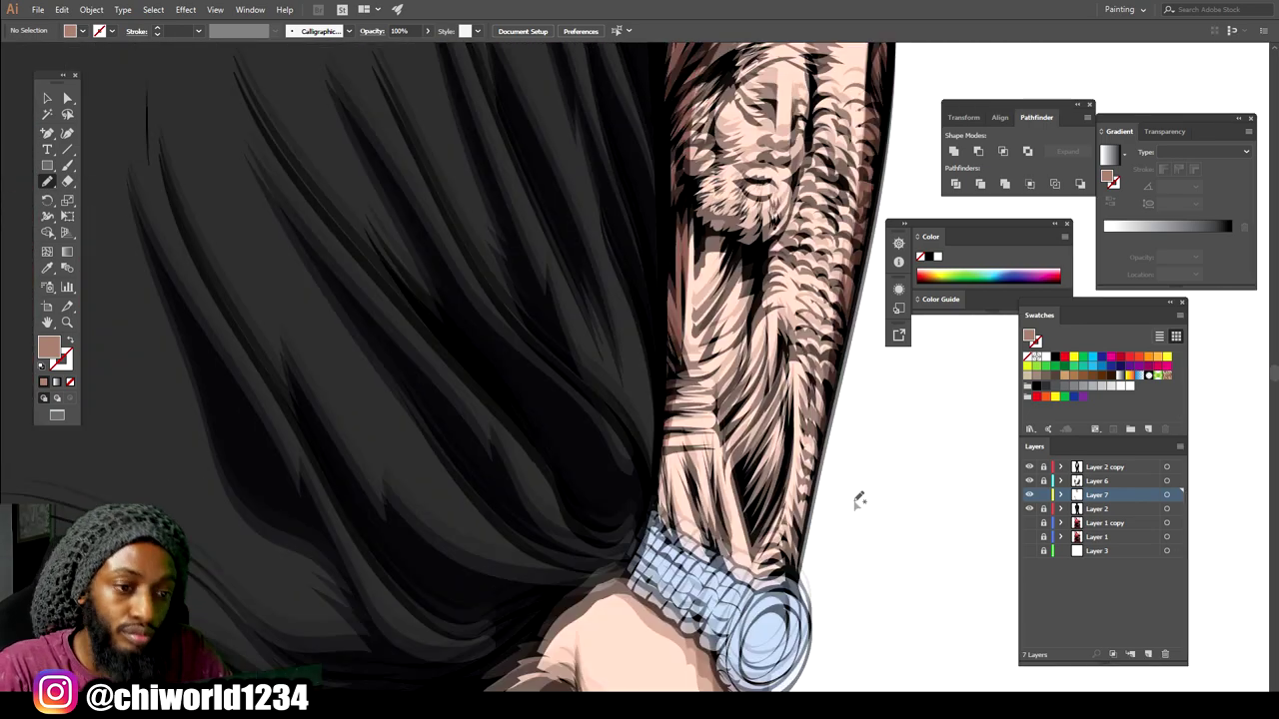
# Draw a brown shadow shape over the tattooed forearm just above the watch, running up along both edges of the arm.
pyautogui.moveTo(829, 320)
pyautogui.mouseDown()
pyautogui.moveTo(603, 239)
pyautogui.moveTo(575, 534)
pyautogui.mouseUp()
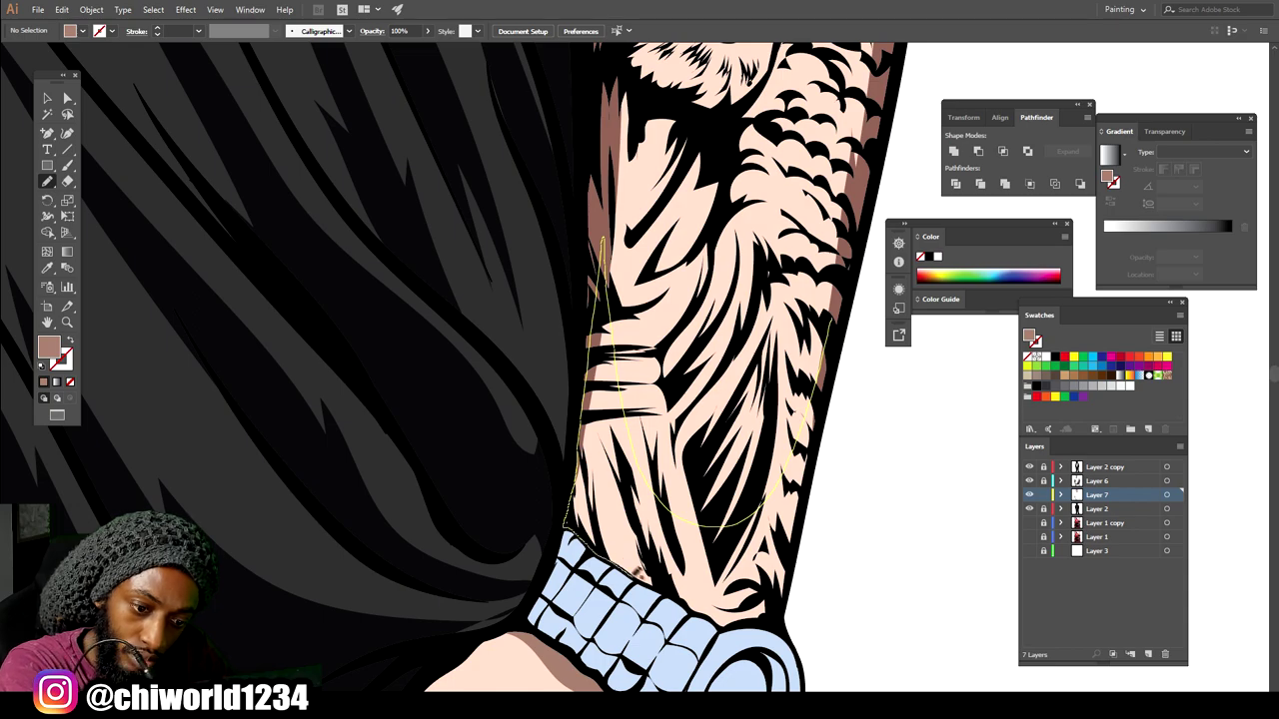
pyautogui.moveTo(765, 627)
pyautogui.mouseDown()
pyautogui.moveTo(824, 440)
pyautogui.moveTo(830, 322)
pyautogui.mouseUp()
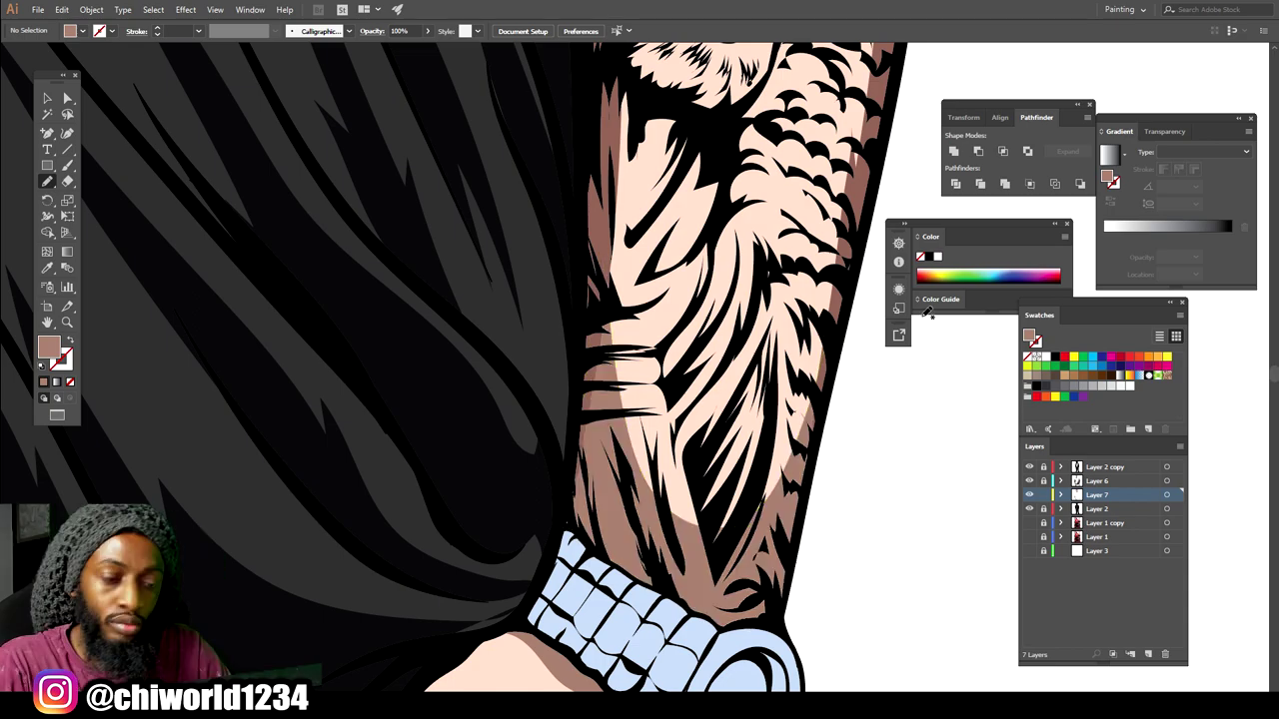
pyautogui.scroll(-5, 790, 369)
pyautogui.scroll(4, 810, 215)
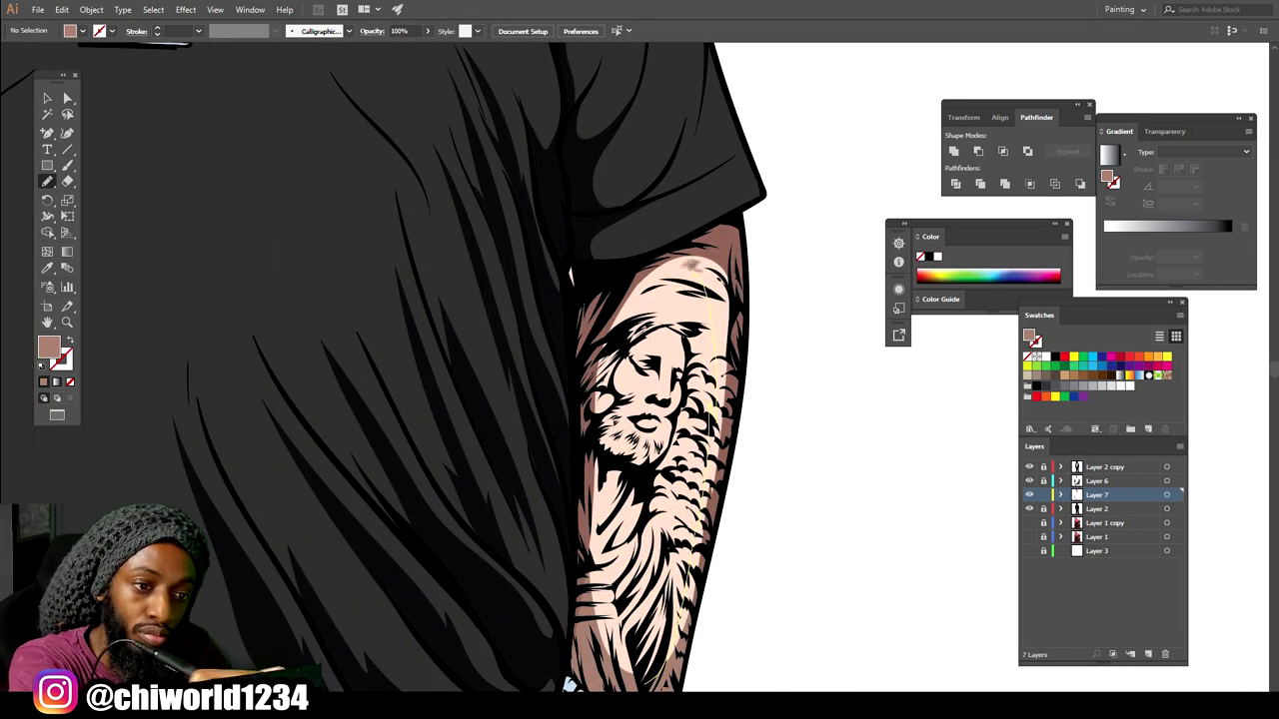
pyautogui.hotkey('ctrl', '0')
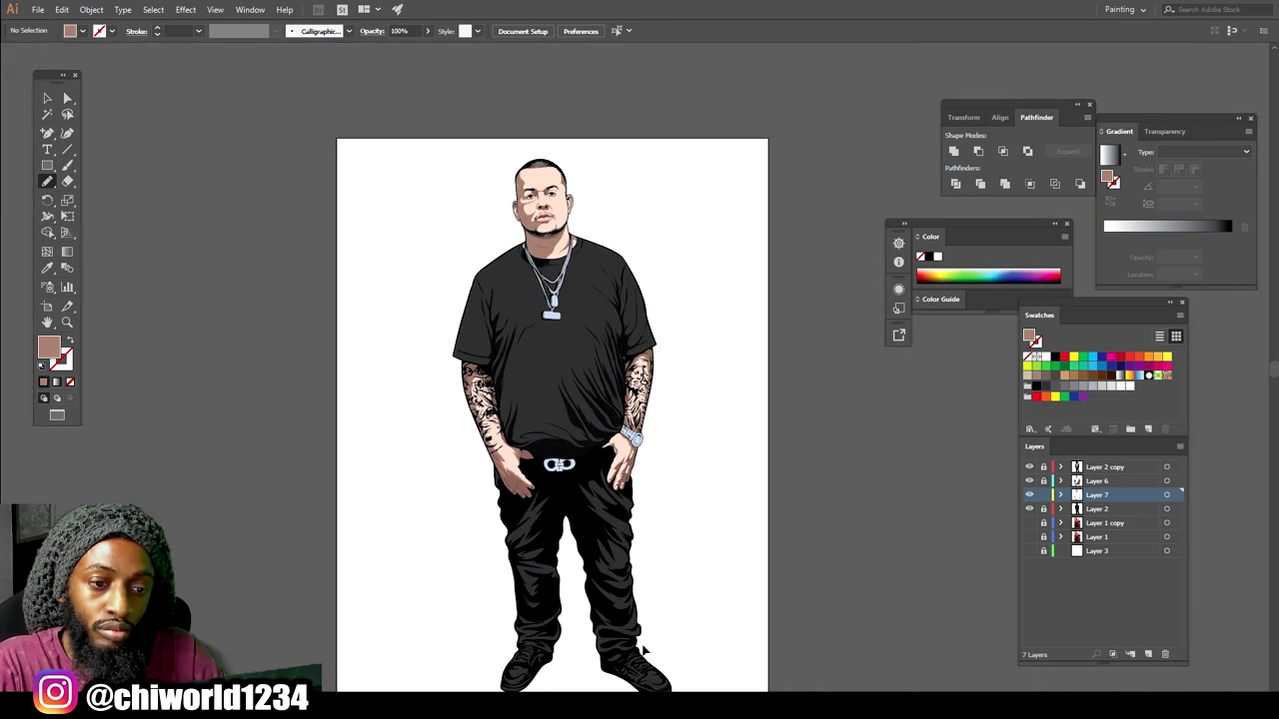
# Sample the necklace's light blue and darken the fill to a slate blue of H 211, S 25, B 48.
pyautogui.scroll(7, 650, 639)
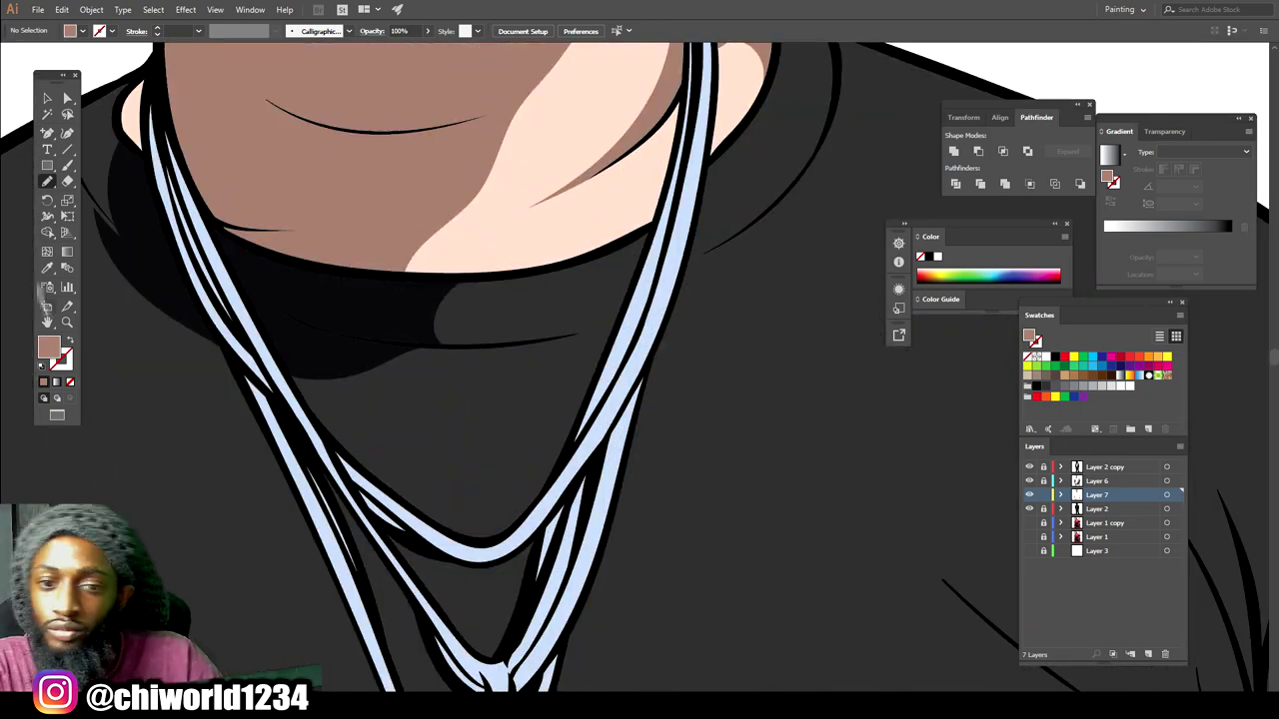
pyautogui.press('i')
pyautogui.click(617, 399)
pyautogui.doubleClick(50, 347)
pyautogui.moveTo(857, 565); pyautogui.dragTo(860, 591)
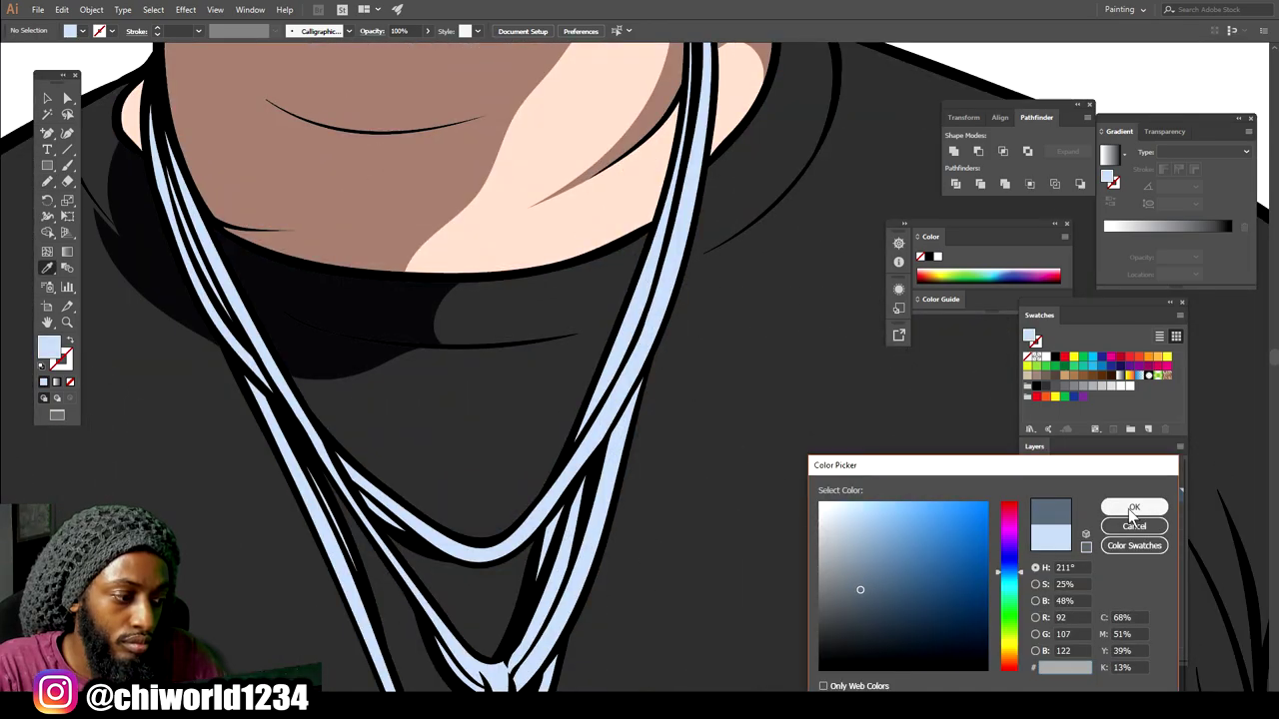
pyautogui.click(1133, 509)
# Draw a slate blue shadow shape across the necklace strands beside the shirt collar on the lit side of the neck.
pyautogui.scroll(2, 693, 507)
pyautogui.press('n')
pyautogui.moveTo(614, 444); pyautogui.dragTo(689, 298)
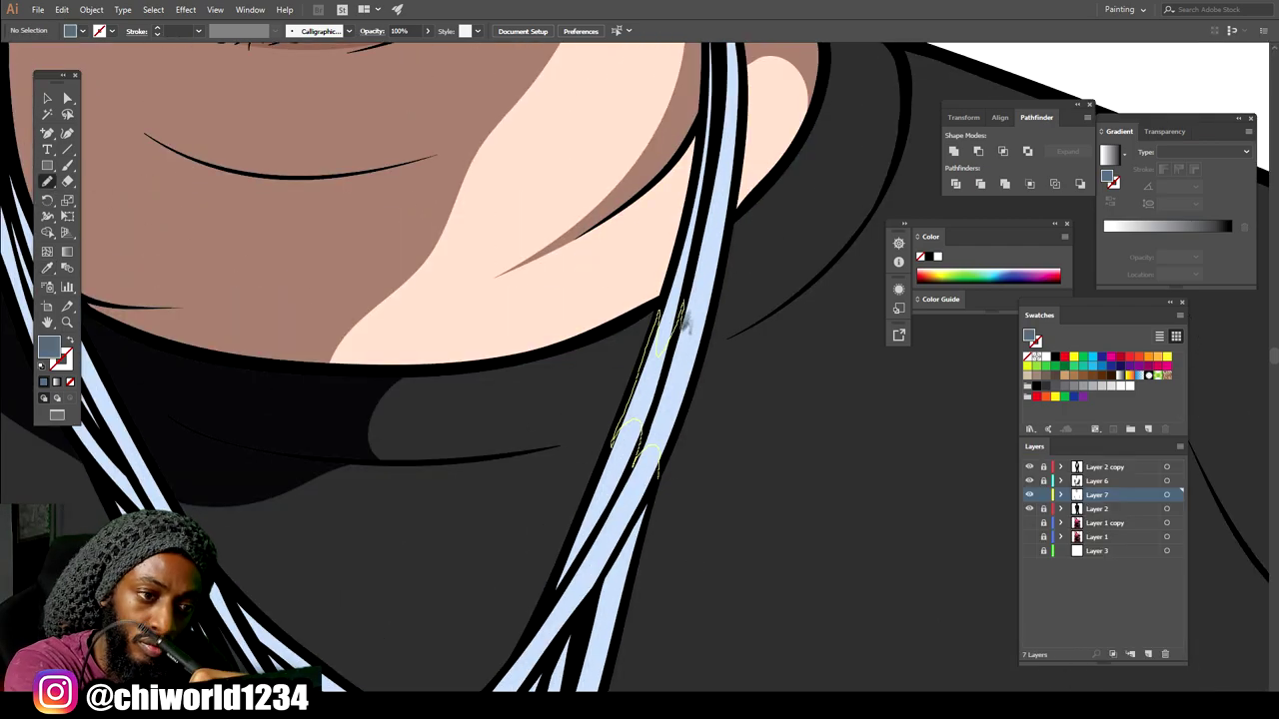
pyautogui.moveTo(691, 396); pyautogui.dragTo(658, 477)
pyautogui.scroll(-3, 712, 577)
pyautogui.scroll(3, 690, 605)
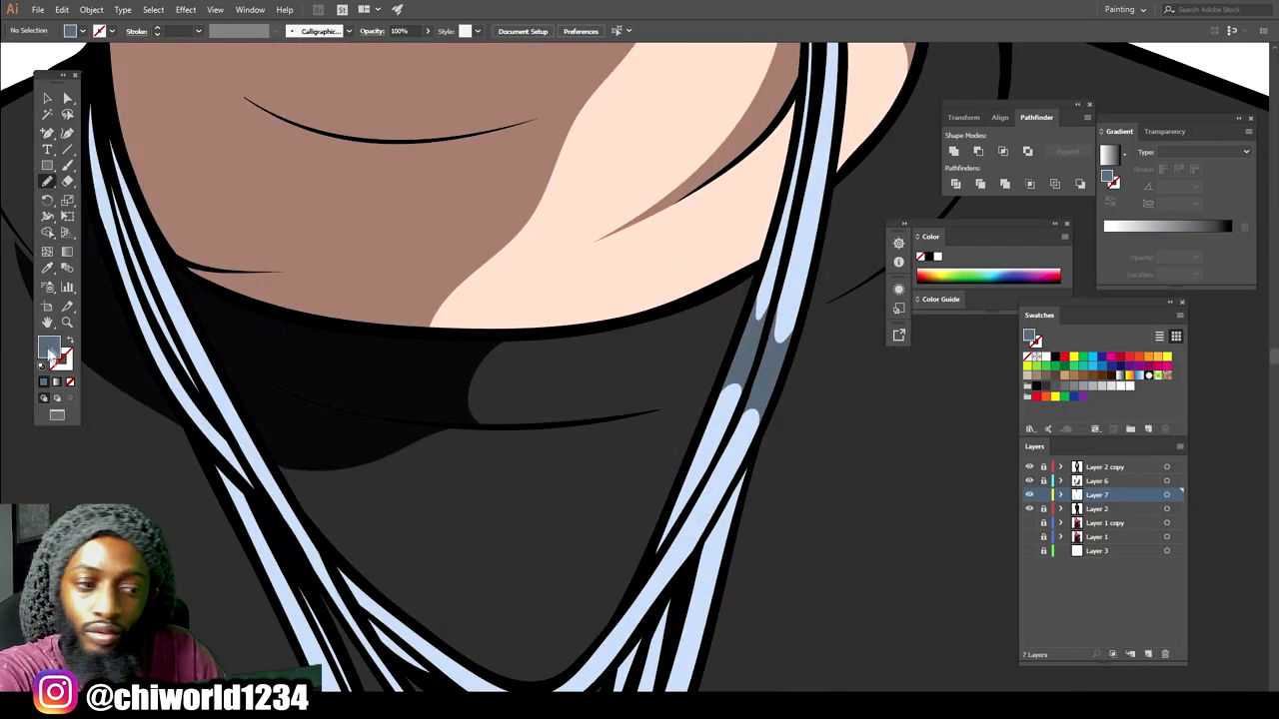
# Draw a shadow shape where the lit-side necklace strands cross and match its fill to the slate blue collar-side shadow.
pyautogui.doubleClick(50, 346)
pyautogui.click(864, 623)
pyautogui.press('Return')
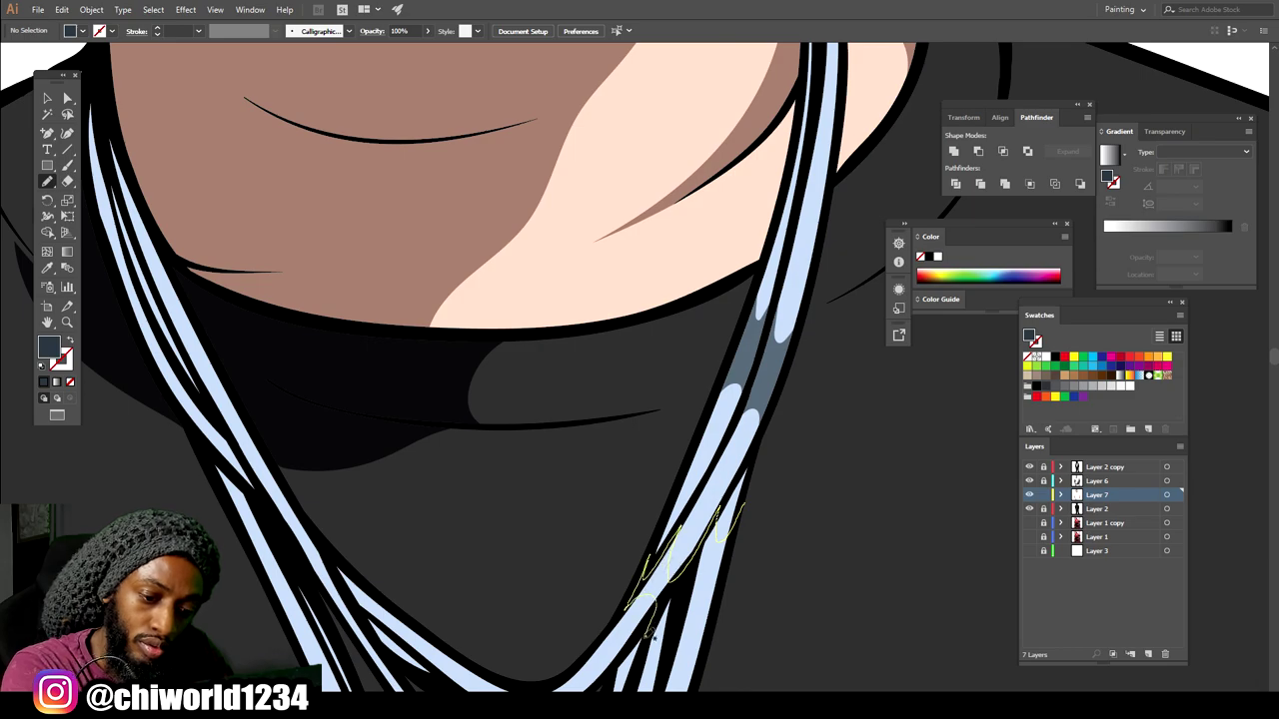
pyautogui.scroll(-3, 724, 600)
pyautogui.press('v')
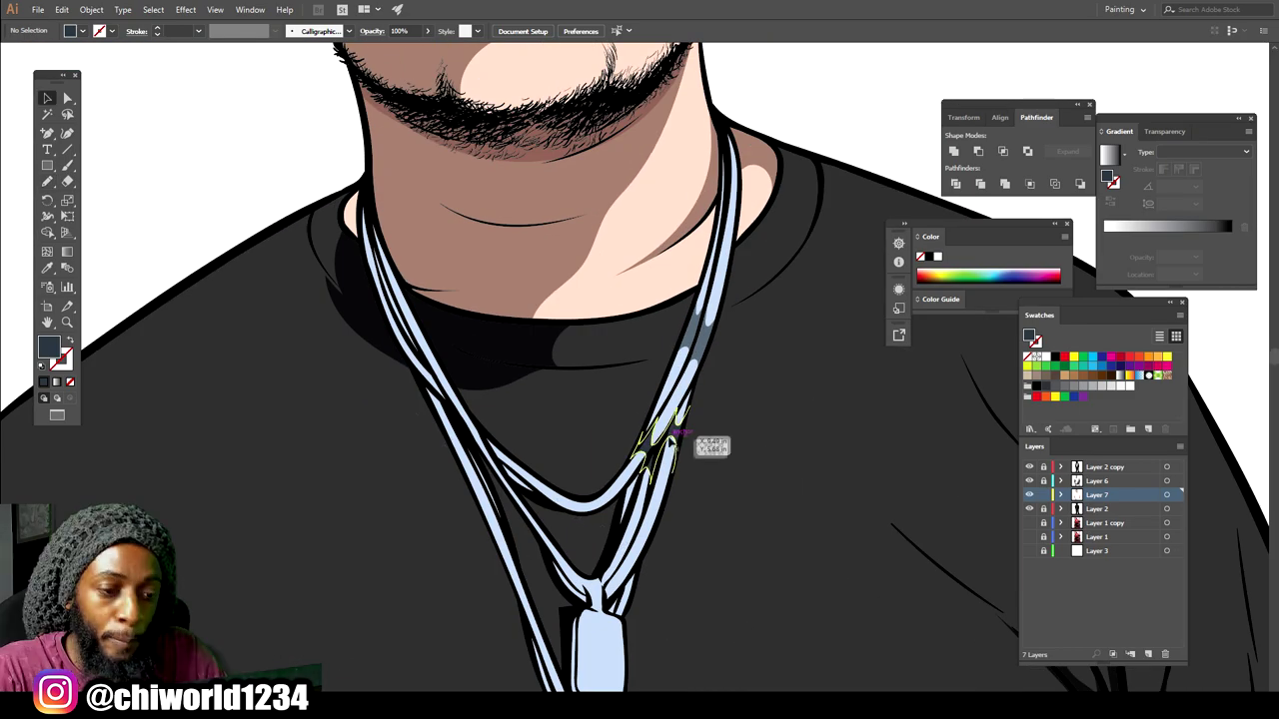
pyautogui.click(47, 269)
pyautogui.click(702, 336)
pyautogui.click(47, 99)
pyautogui.click(169, 183)
pyautogui.scroll(-5, 722, 562)
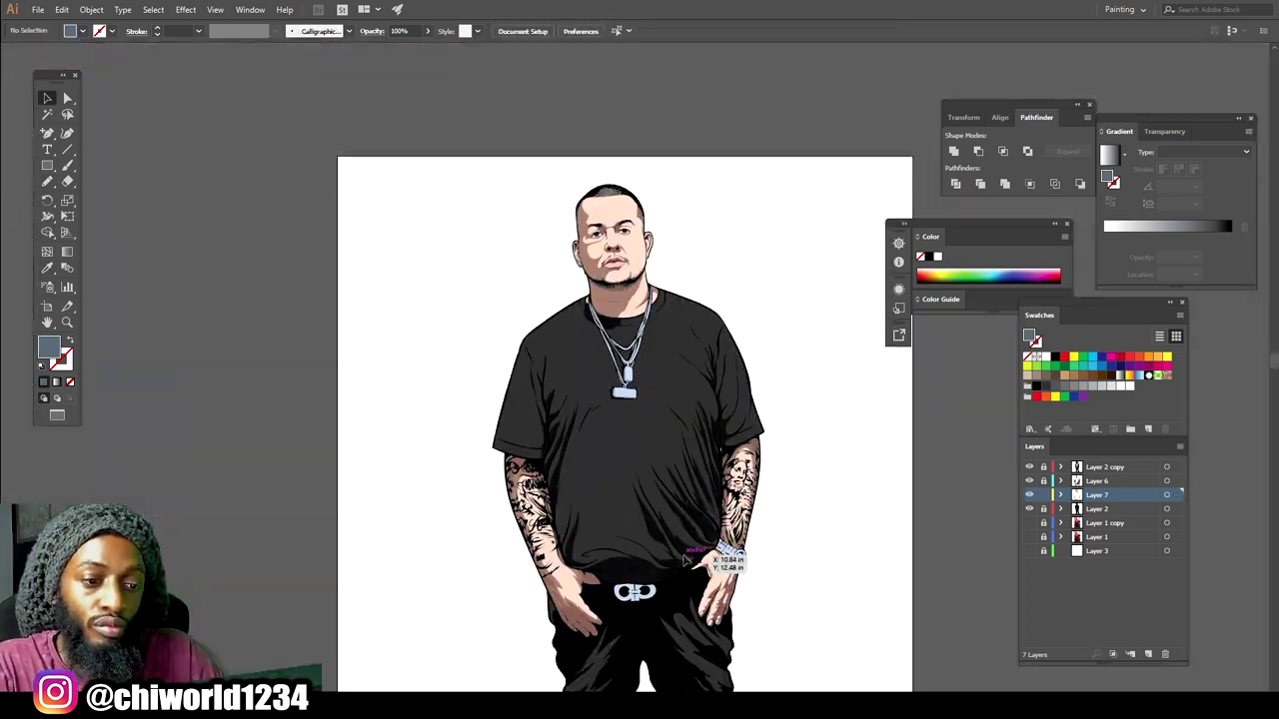
# Draw slate blue shadow shapes across the necklace strands on both sides just above the upper pendant.
pyautogui.scroll(5, 685, 559)
pyautogui.press('n')
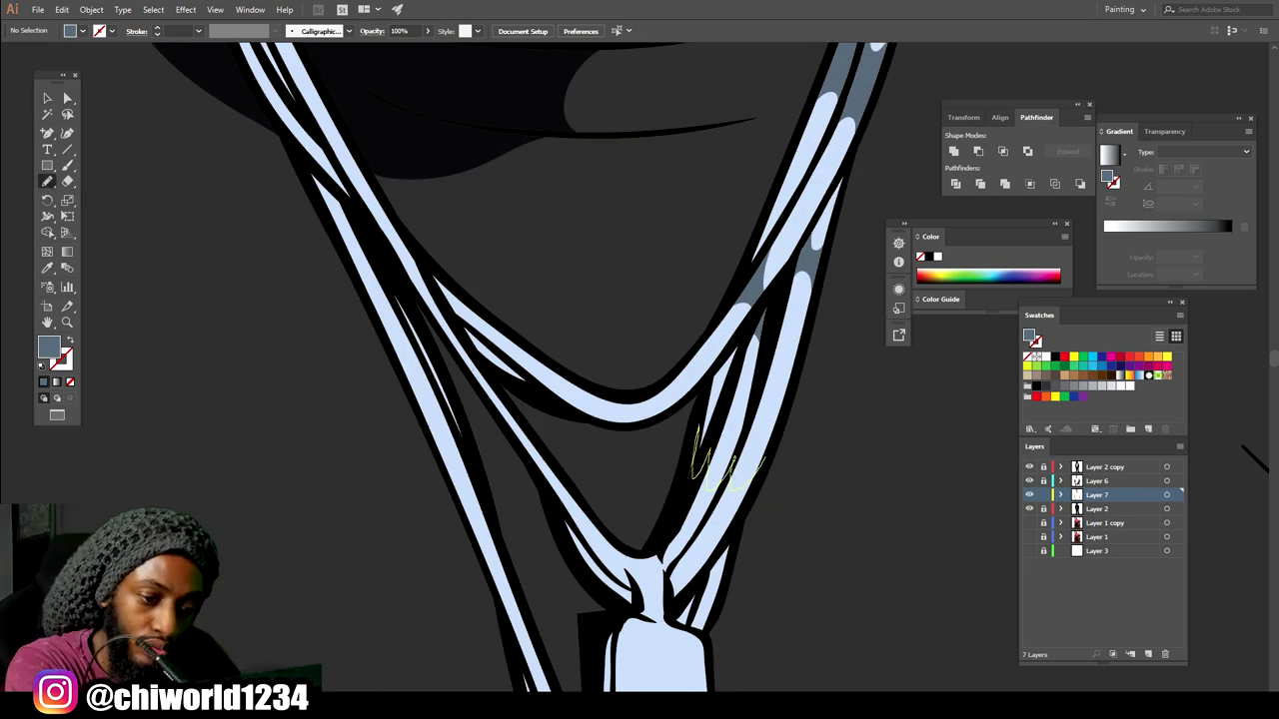
pyautogui.moveTo(691, 595); pyautogui.dragTo(764, 459)
pyautogui.moveTo(607, 591); pyautogui.dragTo(596, 546)
# Draw diagonal shadow stripes down the upper pendant, then shade its side edge and the loop it hangs from.
pyautogui.scroll(-4, 606, 592)
pyautogui.moveTo(701, 607); pyautogui.dragTo(634, 425)
pyautogui.moveTo(688, 609); pyautogui.dragTo(689, 610)
pyautogui.moveTo(659, 605); pyautogui.dragTo(642, 552)
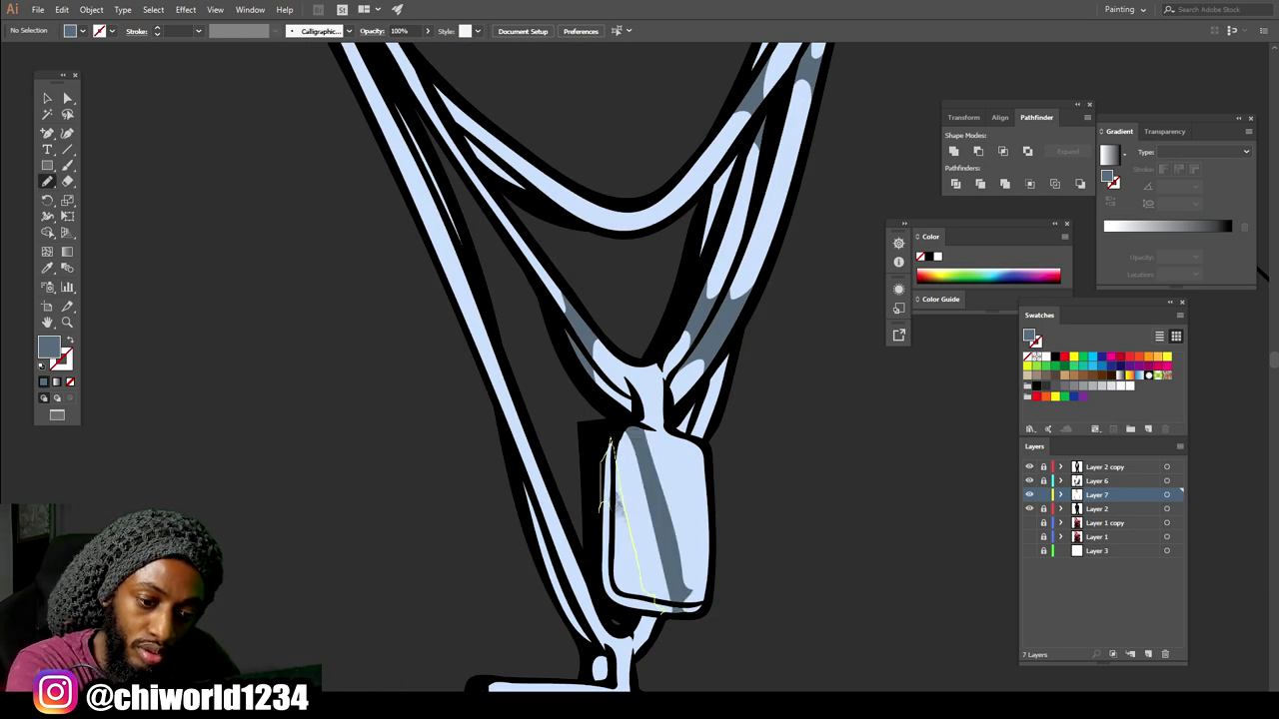
pyautogui.moveTo(608, 445); pyautogui.dragTo(611, 455)
pyautogui.moveTo(604, 388); pyautogui.dragTo(639, 423)
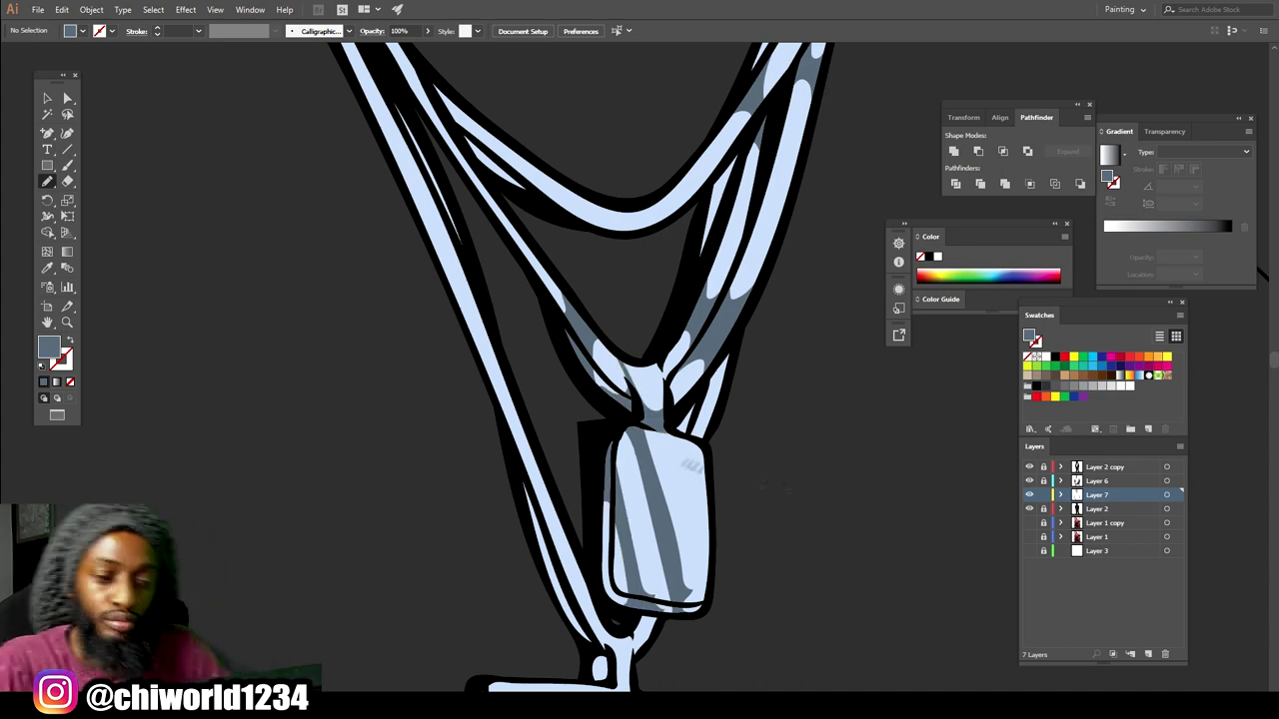
# Draw shadow shapes on the longer chain beside the upper pendant and on the small link above the wide pendant.
pyautogui.hotkey('ctrl', '-')
pyautogui.hotkey('ctrl', '-')
pyautogui.hotkey('ctrl', '-')
pyautogui.hotkey('ctrl', '=')
pyautogui.hotkey('ctrl', '=')
pyautogui.hotkey('ctrl', '=')
pyautogui.hotkey('ctrl', '=')
pyautogui.scroll(-4, 782, 502)
pyautogui.moveTo(536, 550); pyautogui.dragTo(545, 455)
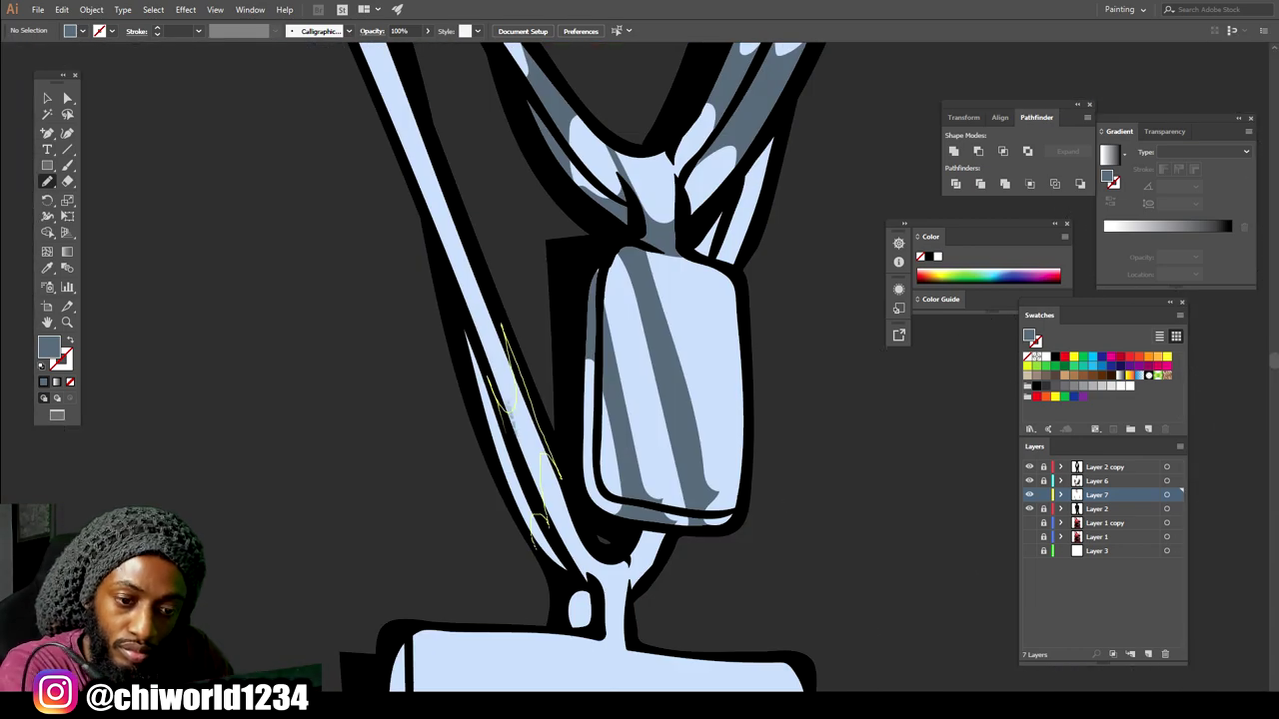
pyautogui.moveTo(537, 545); pyautogui.dragTo(504, 399)
pyautogui.moveTo(597, 602)
pyautogui.mouseDown()
pyautogui.moveTo(640, 609)
pyautogui.moveTo(572, 579)
pyautogui.moveTo(578, 604)
pyautogui.moveTo(623, 596)
pyautogui.mouseUp()
# Draw diagonal shadow bands of varying width across the face and edges of the wide rectangular pendant.
pyautogui.scroll(-4, 580, 604)
pyautogui.moveTo(679, 447); pyautogui.dragTo(659, 450)
pyautogui.moveTo(644, 622); pyautogui.dragTo(694, 602)
pyautogui.moveTo(809, 496); pyautogui.dragTo(815, 559)
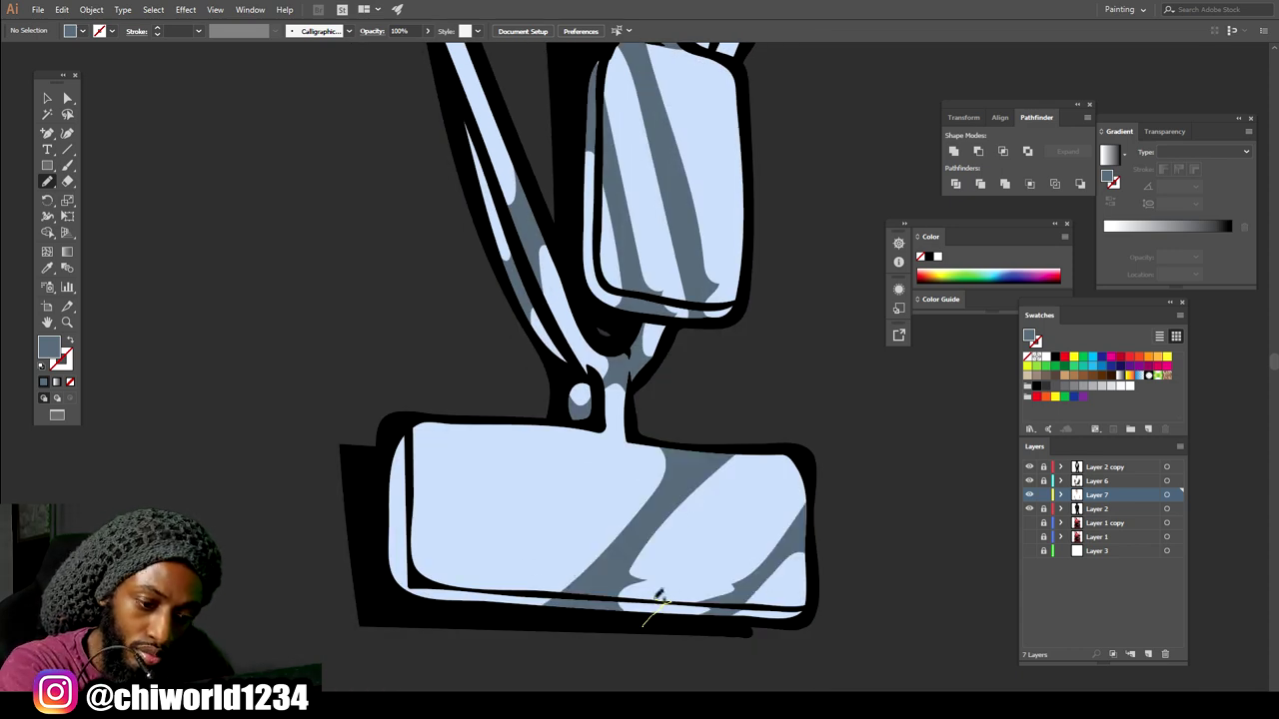
pyautogui.moveTo(771, 458); pyautogui.dragTo(647, 622)
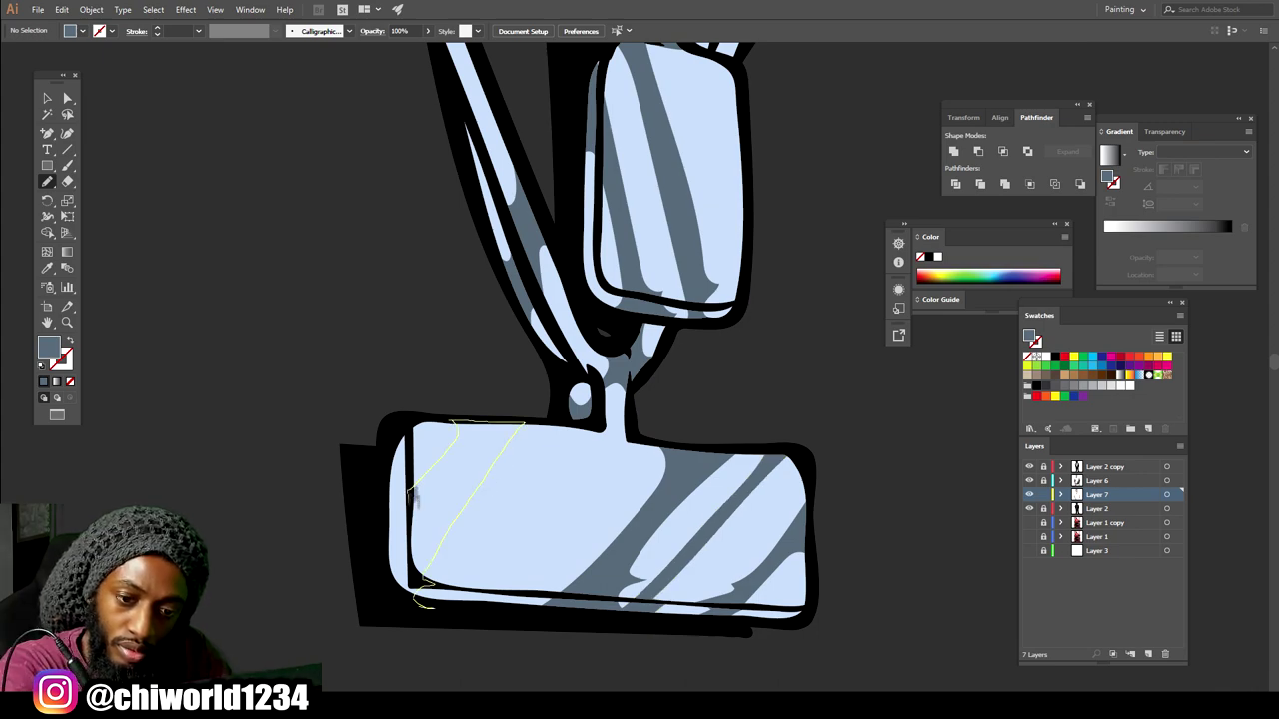
pyautogui.moveTo(412, 497); pyautogui.dragTo(414, 601)
# Draw shadow shapes at the bottom curve of the shortest chain and along the strands on the shaded side.
pyautogui.scroll(-5, 639, 474)
pyautogui.scroll(3, 649, 290)
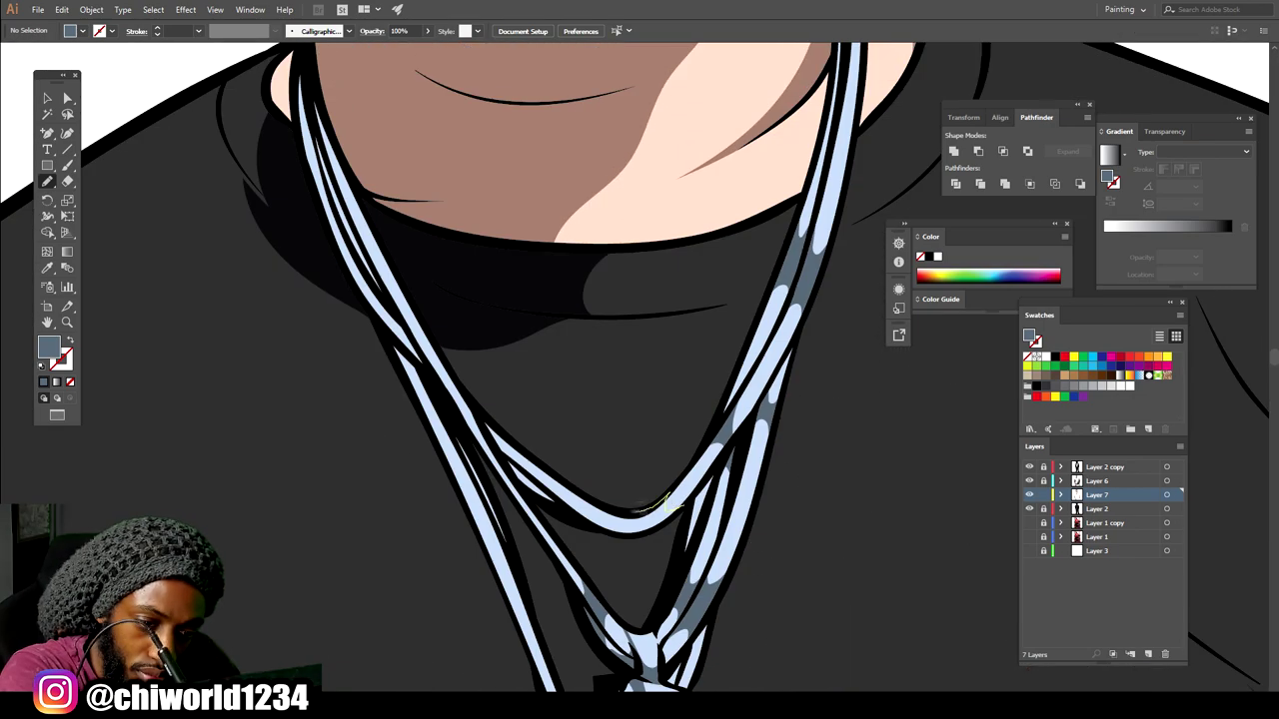
pyautogui.moveTo(632, 528); pyautogui.dragTo(679, 507)
pyautogui.scroll(2, 745, 499)
pyautogui.moveTo(460, 556); pyautogui.dragTo(411, 448)
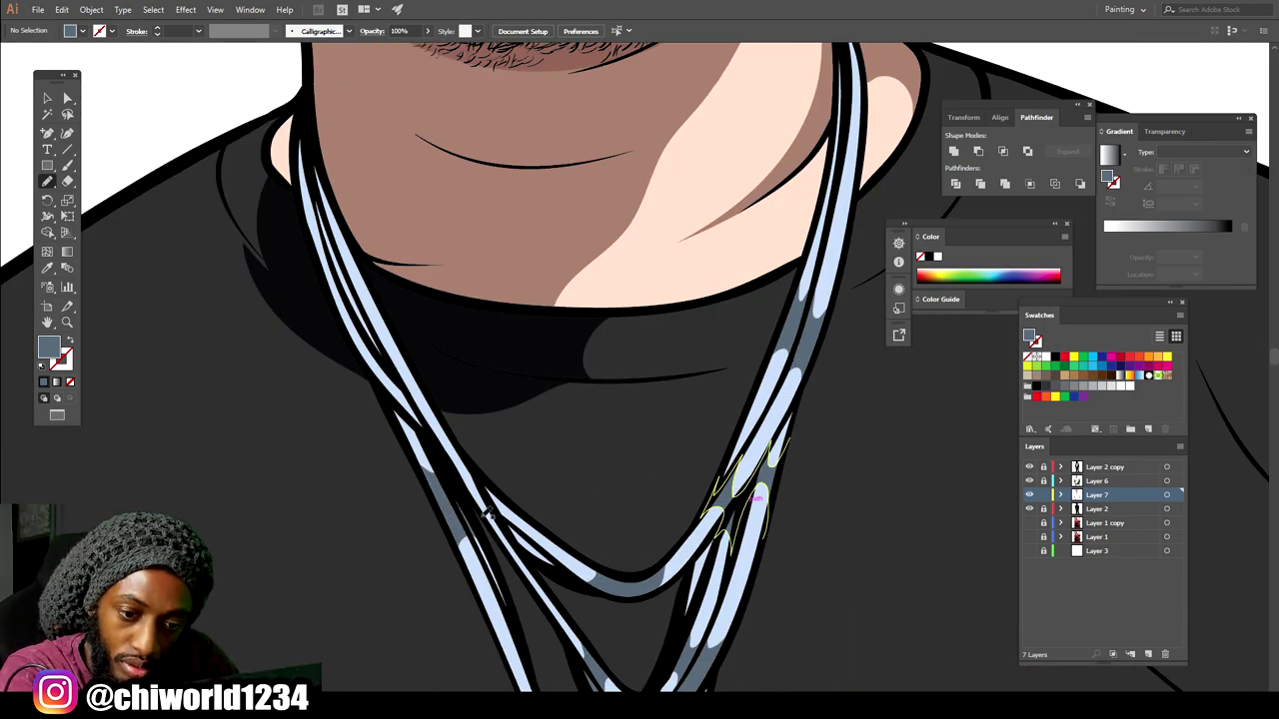
pyautogui.moveTo(421, 402)
pyautogui.mouseDown()
pyautogui.moveTo(445, 438)
pyautogui.moveTo(481, 511)
pyautogui.mouseUp()
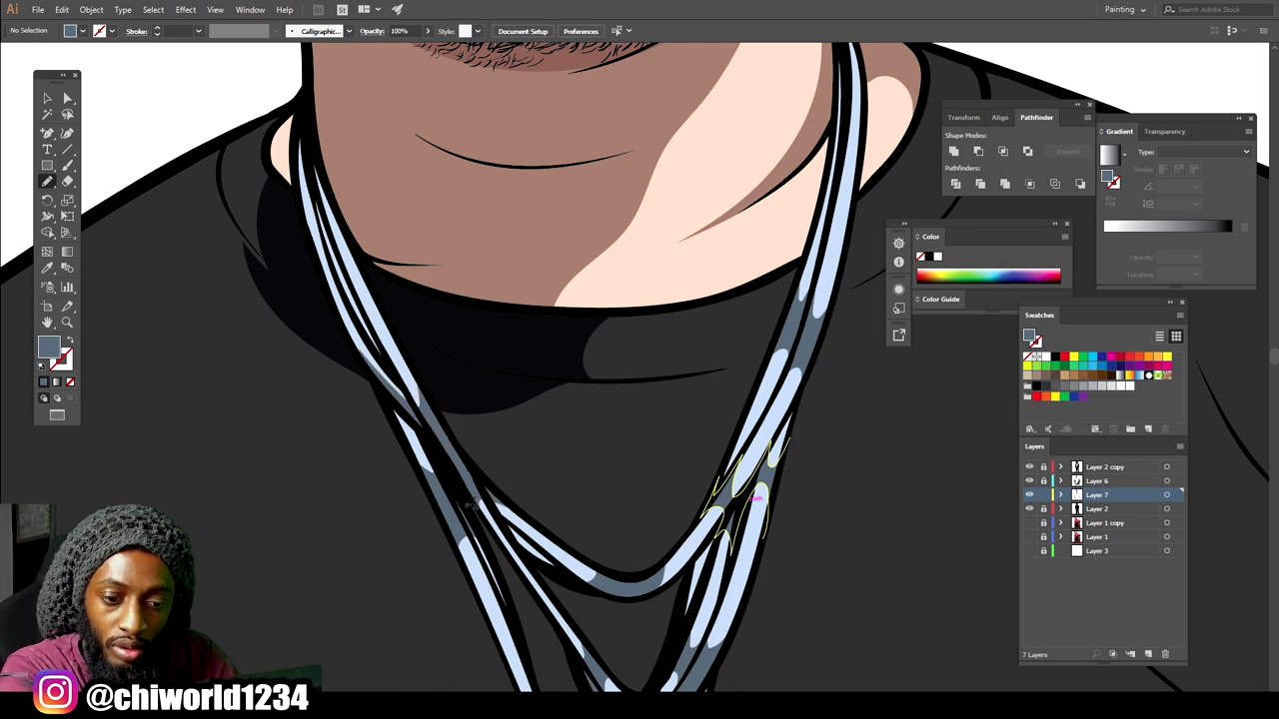
# Draw shadow shapes on the upper necklace strands beside the neck on the lit side.
pyautogui.hotkey('ctrl', '-')
pyautogui.hotkey('ctrl', '-')
pyautogui.hotkey('ctrl', '-')
pyautogui.hotkey('ctrl', '-')
pyautogui.scroll(4, 699, 390)
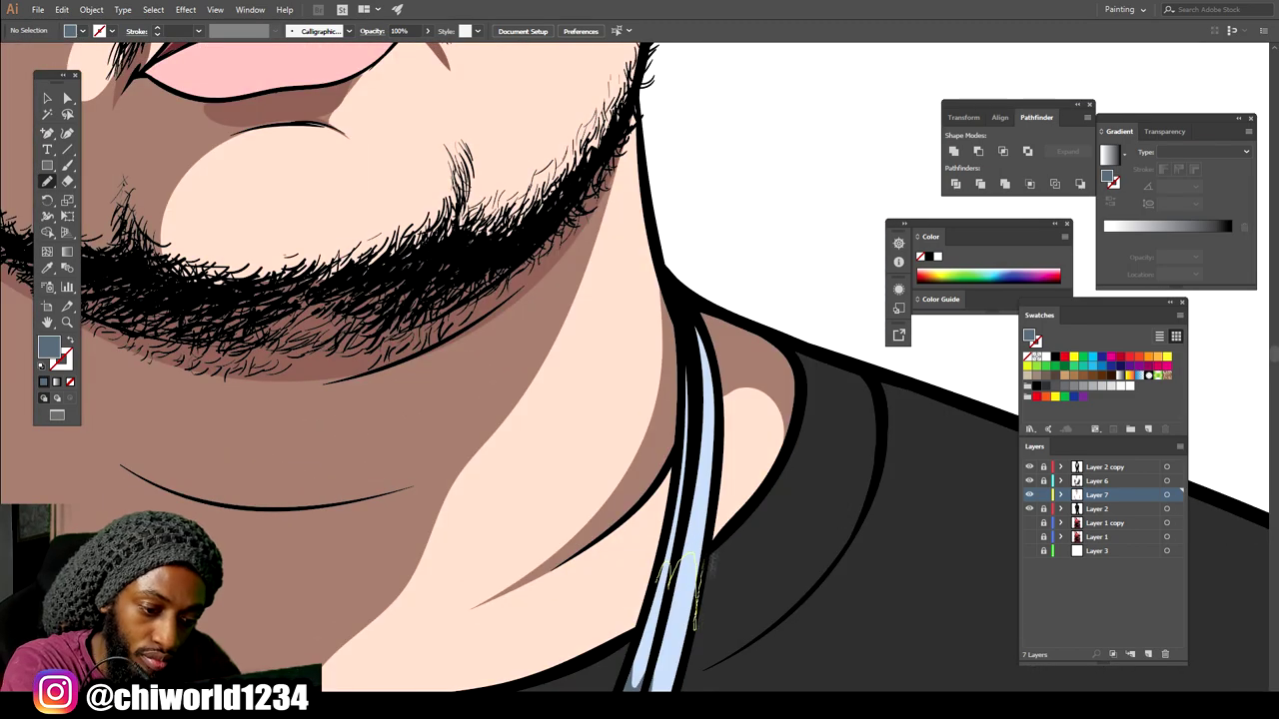
pyautogui.moveTo(684, 463); pyautogui.dragTo(657, 582)
pyautogui.moveTo(703, 394); pyautogui.dragTo(705, 396)
# Draw shadow shapes on the upper necklace strands beside the neck on the shaded side.
pyautogui.hotkey('ctrl', '-')
pyautogui.hotkey('ctrl', '-')
pyautogui.hotkey('ctrl', '-')
pyautogui.hotkey('ctrl', '-')
pyautogui.scroll(4, 539, 390)
pyautogui.moveTo(594, 464); pyautogui.dragTo(557, 429)
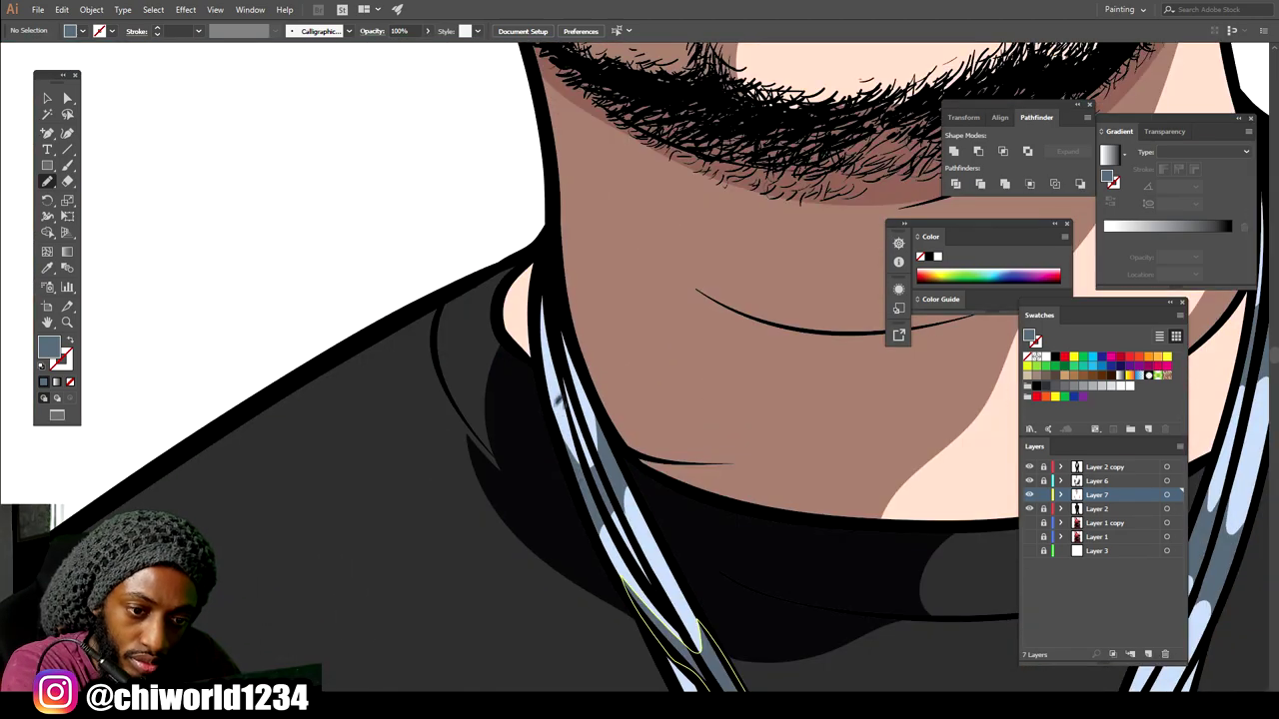
pyautogui.scroll(-5, 884, 564)
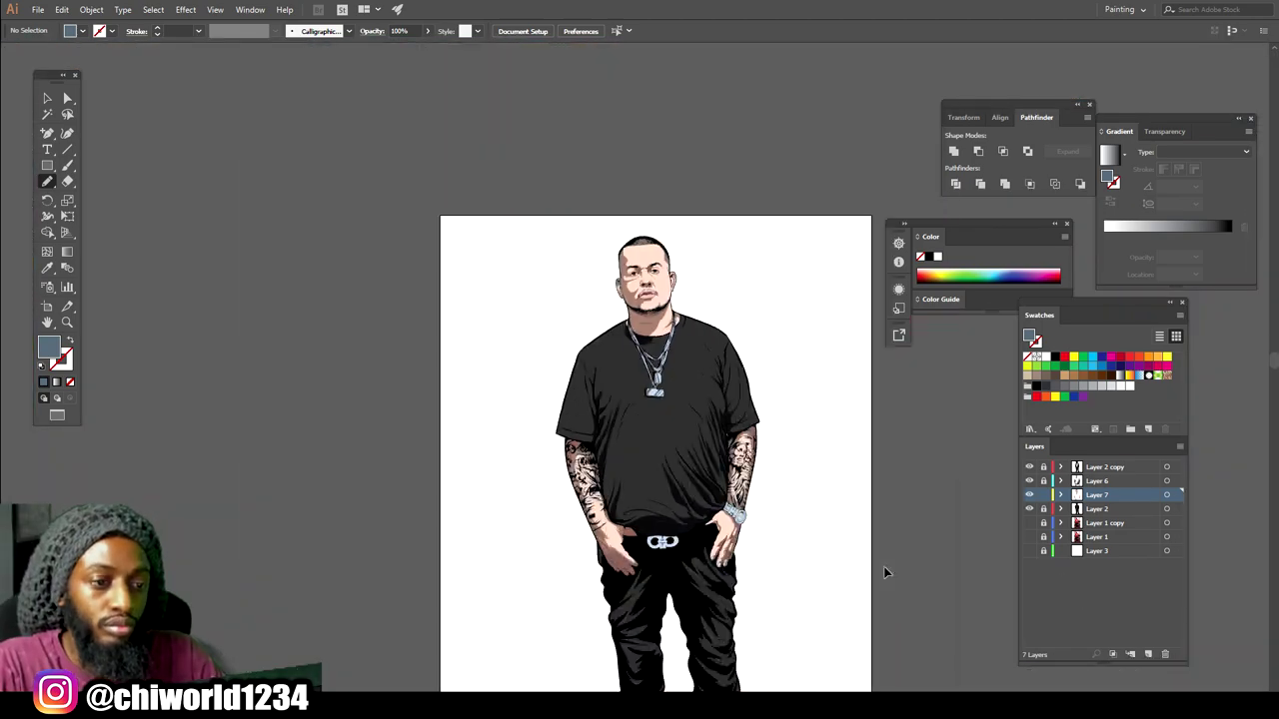
# Draw slate blue shadow and reflection shapes across the watch face and its bezel.
pyautogui.scroll(2, 884, 572)
pyautogui.scroll(5, 884, 572)
pyautogui.moveTo(750, 462)
pyautogui.mouseDown()
pyautogui.moveTo(714, 520)
pyautogui.moveTo(749, 470)
pyautogui.mouseUp()
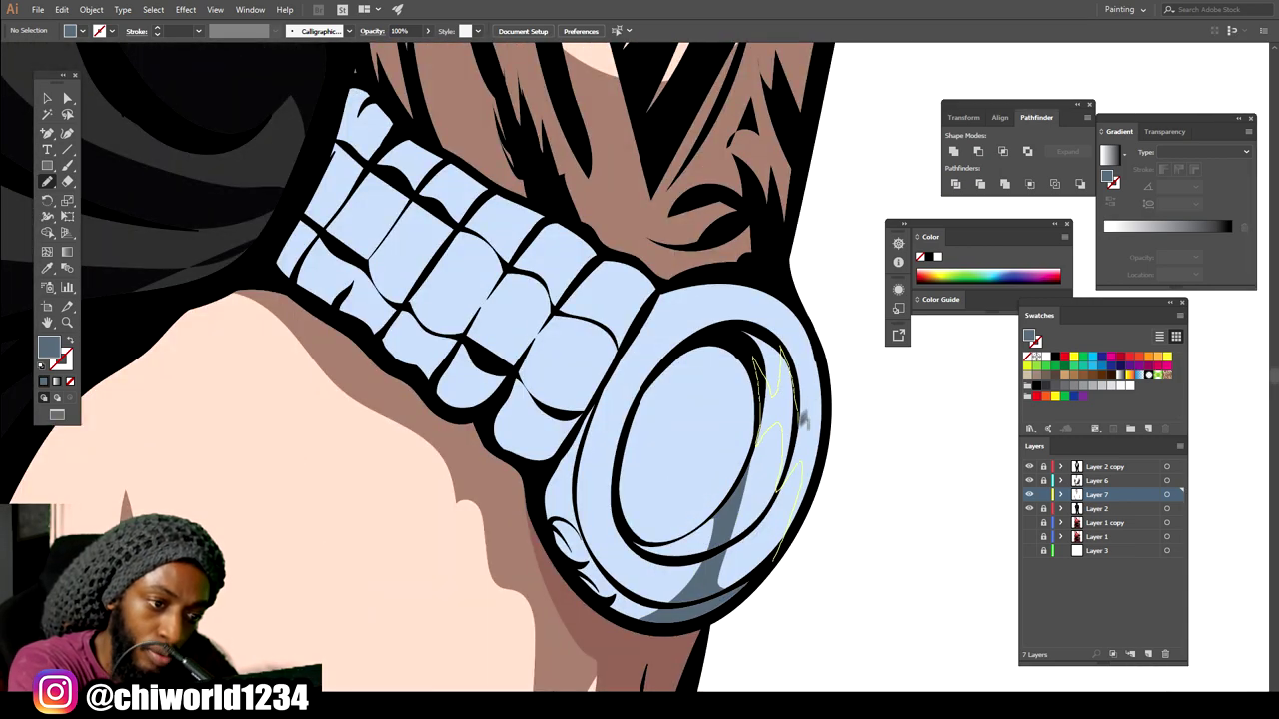
pyautogui.moveTo(800, 427); pyautogui.dragTo(775, 560)
pyautogui.moveTo(630, 536)
pyautogui.mouseDown()
pyautogui.moveTo(664, 462)
pyautogui.moveTo(641, 407)
pyautogui.moveTo(694, 355)
pyautogui.moveTo(743, 470)
pyautogui.moveTo(637, 536)
pyautogui.mouseUp()
pyautogui.moveTo(640, 392)
pyautogui.mouseDown()
pyautogui.moveTo(548, 512)
pyautogui.moveTo(587, 602)
pyautogui.mouseUp()
pyautogui.moveTo(660, 375)
pyautogui.mouseDown()
pyautogui.moveTo(687, 339)
pyautogui.moveTo(661, 372)
pyautogui.mouseUp()
# Draw shadow shapes on the watch band links closest to the watch case.
pyautogui.scroll(3, 644, 344)
pyautogui.moveTo(510, 587); pyautogui.dragTo(549, 543)
pyautogui.moveTo(659, 420); pyautogui.dragTo(511, 590)
pyautogui.moveTo(446, 529)
pyautogui.mouseDown()
pyautogui.moveTo(603, 374)
pyautogui.moveTo(450, 533)
pyautogui.mouseUp()
pyautogui.moveTo(593, 388); pyautogui.dragTo(498, 517)
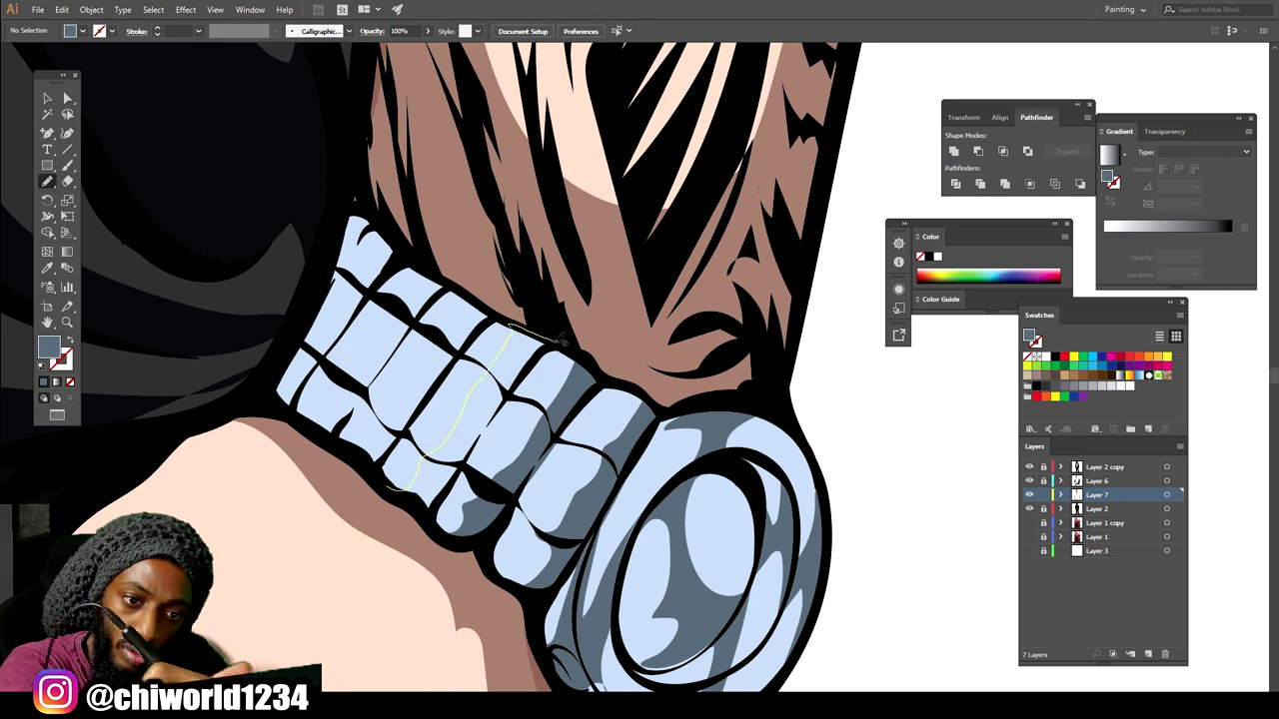
# Draw shadow shapes across the remaining watch band links up to the shirt edge.
pyautogui.moveTo(561, 340); pyautogui.dragTo(387, 484)
pyautogui.moveTo(338, 436)
pyautogui.mouseDown()
pyautogui.moveTo(467, 300)
pyautogui.moveTo(384, 462)
pyautogui.mouseUp()
pyautogui.moveTo(511, 418); pyautogui.dragTo(482, 440)
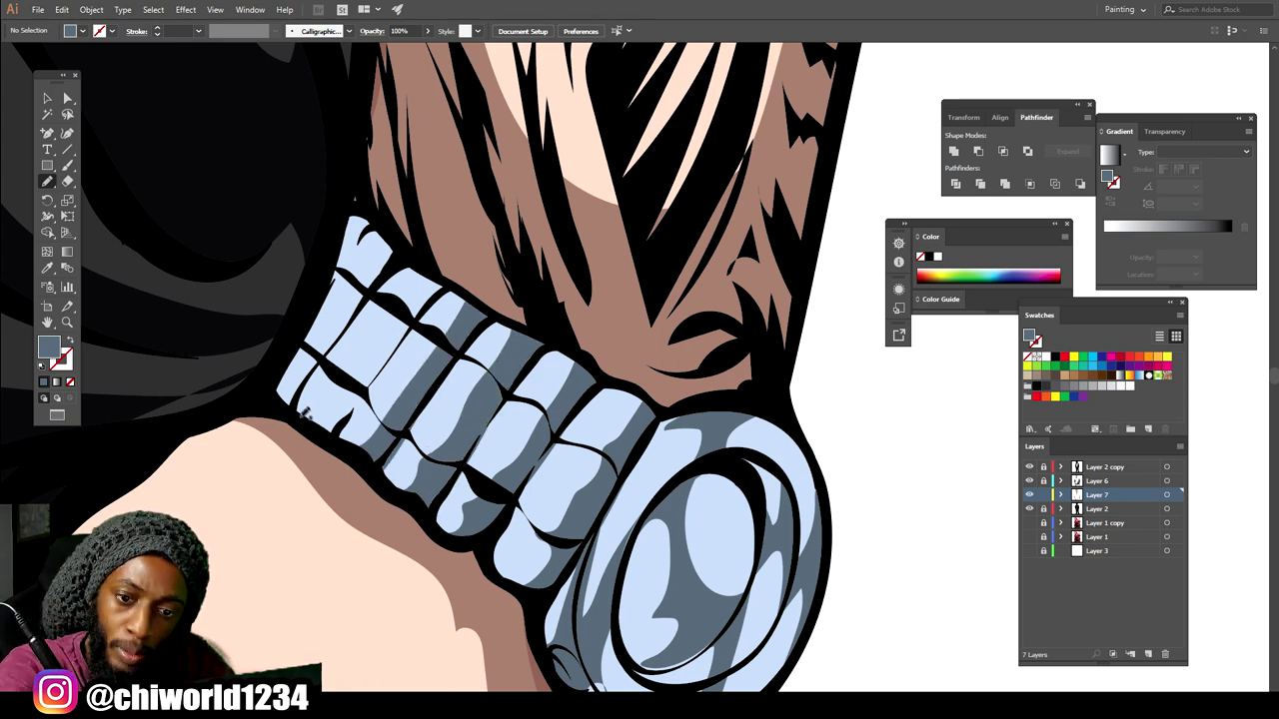
pyautogui.moveTo(436, 310); pyautogui.dragTo(314, 423)
pyautogui.moveTo(264, 402); pyautogui.dragTo(291, 382)
pyautogui.moveTo(361, 321); pyautogui.dragTo(285, 404)
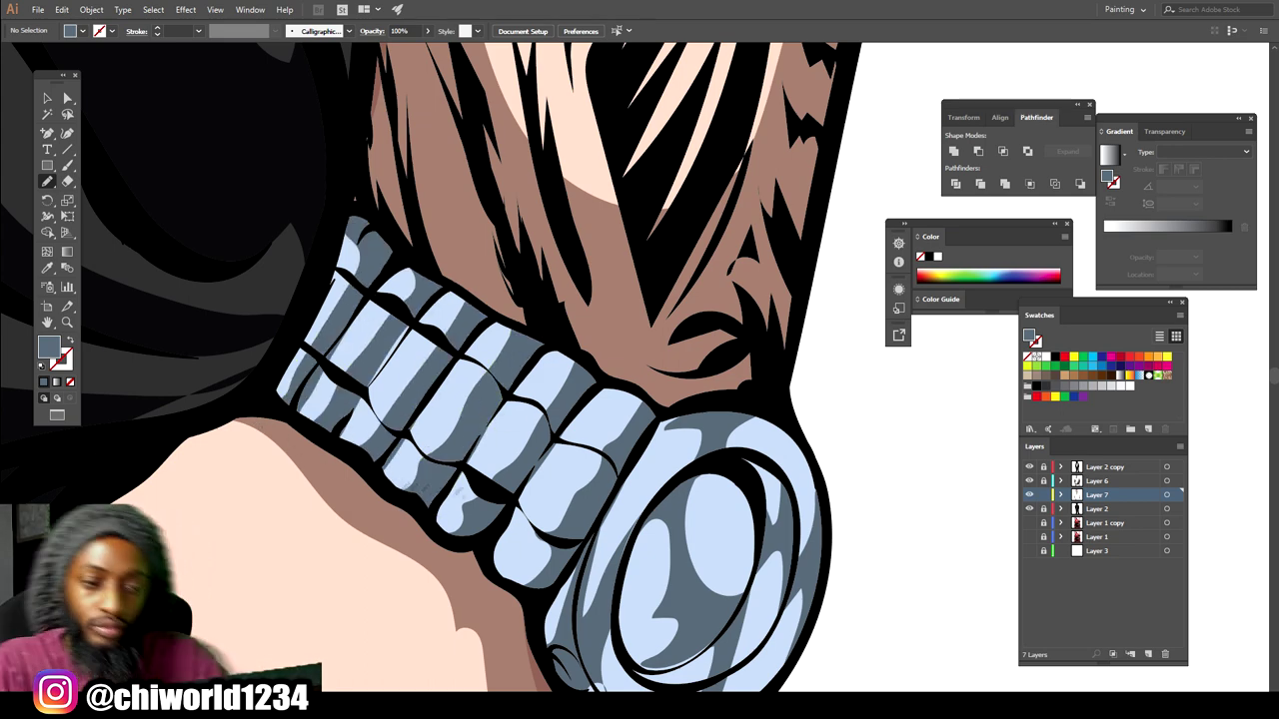
# Draw slate blue reflection shapes across both rings and the center bar of the belt buckle.
pyautogui.scroll(-9, 739, 550)
pyautogui.scroll(7, 710, 538)
pyautogui.scroll(-2, 703, 540)
pyautogui.moveTo(653, 581)
pyautogui.mouseDown()
pyautogui.moveTo(612, 484)
pyautogui.moveTo(581, 443)
pyautogui.moveTo(560, 595)
pyautogui.moveTo(649, 583)
pyautogui.mouseUp()
pyautogui.moveTo(661, 551); pyautogui.dragTo(682, 538)
pyautogui.moveTo(534, 607); pyautogui.dragTo(520, 507)
pyautogui.moveTo(415, 514); pyautogui.dragTo(449, 589)
pyautogui.moveTo(404, 465); pyautogui.dragTo(501, 614)
pyautogui.moveTo(381, 550); pyautogui.dragTo(367, 557)
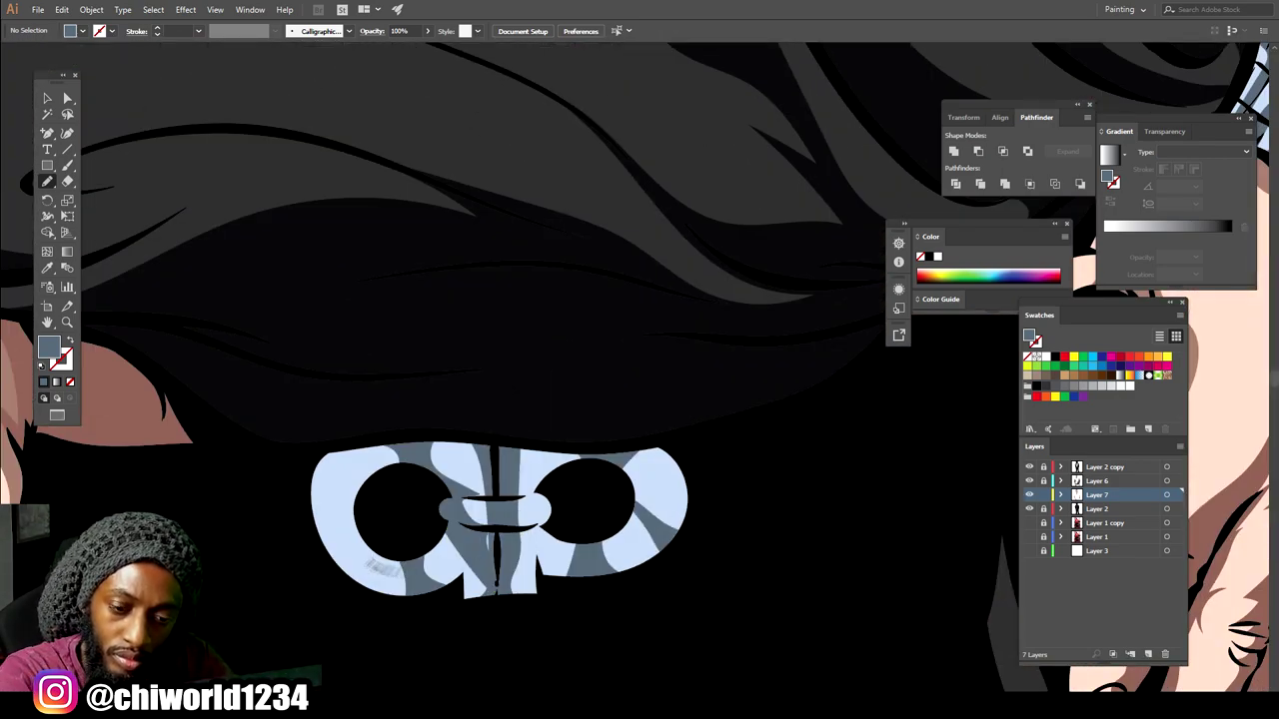
pyautogui.moveTo(395, 610); pyautogui.dragTo(339, 558)
pyautogui.moveTo(626, 452); pyautogui.dragTo(689, 539)
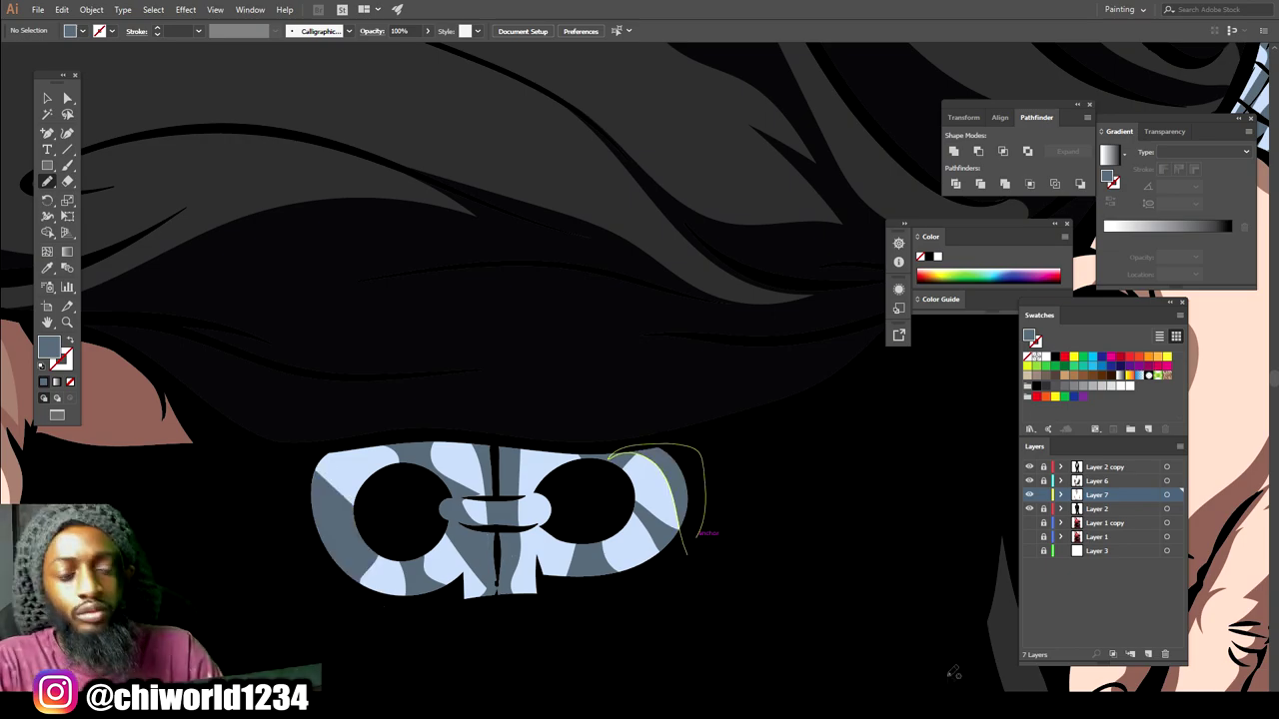
# Examine the shading across the whole figure at different zoom levels.
pyautogui.hotkey('ctrl', '-')
pyautogui.hotkey('ctrl', '-')
pyautogui.hotkey('ctrl', '-')
pyautogui.hotkey('ctrl', '-')
pyautogui.hotkey('ctrl', '-')
pyautogui.hotkey('ctrl', '-')
pyautogui.hotkey('ctrl', '-')
pyautogui.hotkey('ctrl', '=')
pyautogui.hotkey('ctrl', '=')
pyautogui.hotkey('ctrl', '=')
pyautogui.scroll(-5, 811, 520)
pyautogui.scroll(6, 807, 528)
pyautogui.scroll(-3, 789, 520)
pyautogui.scroll(-4, 540, 425)
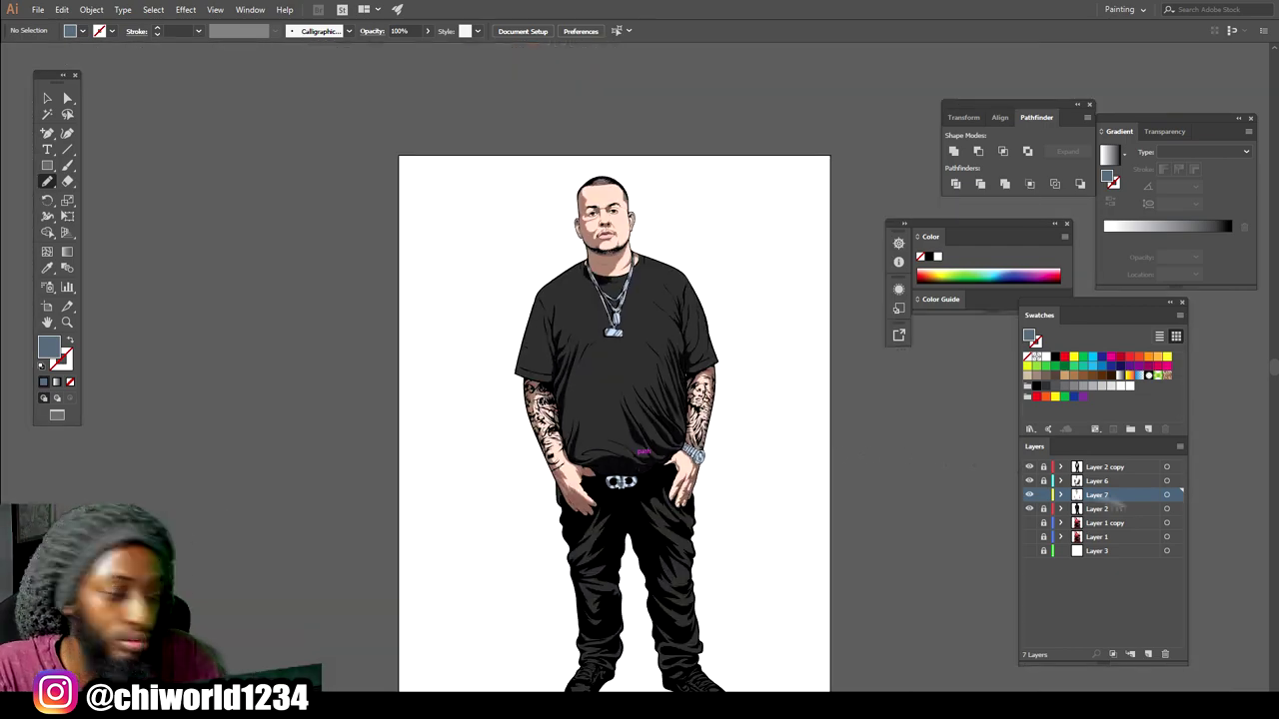
# Unlock Layer 2 and Layer 6 and open Recolor Artwork for all the unlocked artwork.
pyautogui.click(1044, 510)
pyautogui.press('v')
pyautogui.scroll(-1, 956, 681)
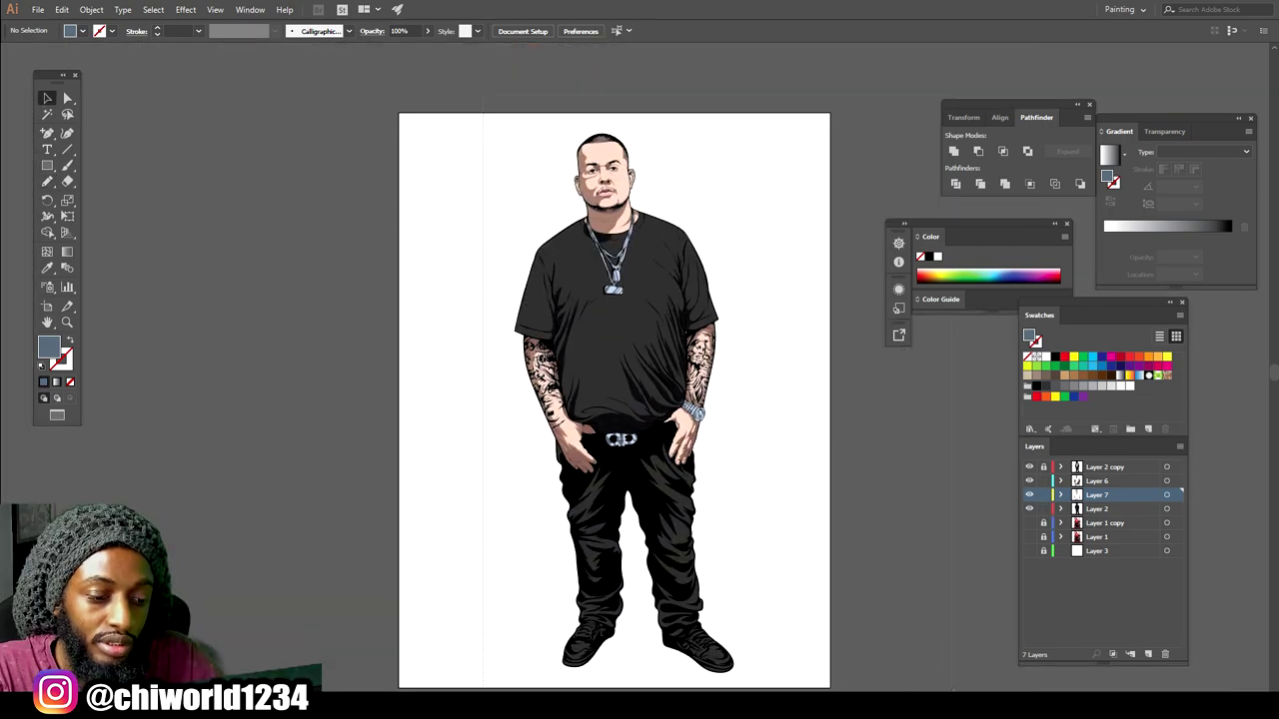
pyautogui.hotkey('ctrl', 'a')
pyautogui.scroll(3, 821, 514)
pyautogui.click(62, 9)
pyautogui.moveTo(180, 244)
pyautogui.moveTo(339, 259)
pyautogui.click(463, 318)
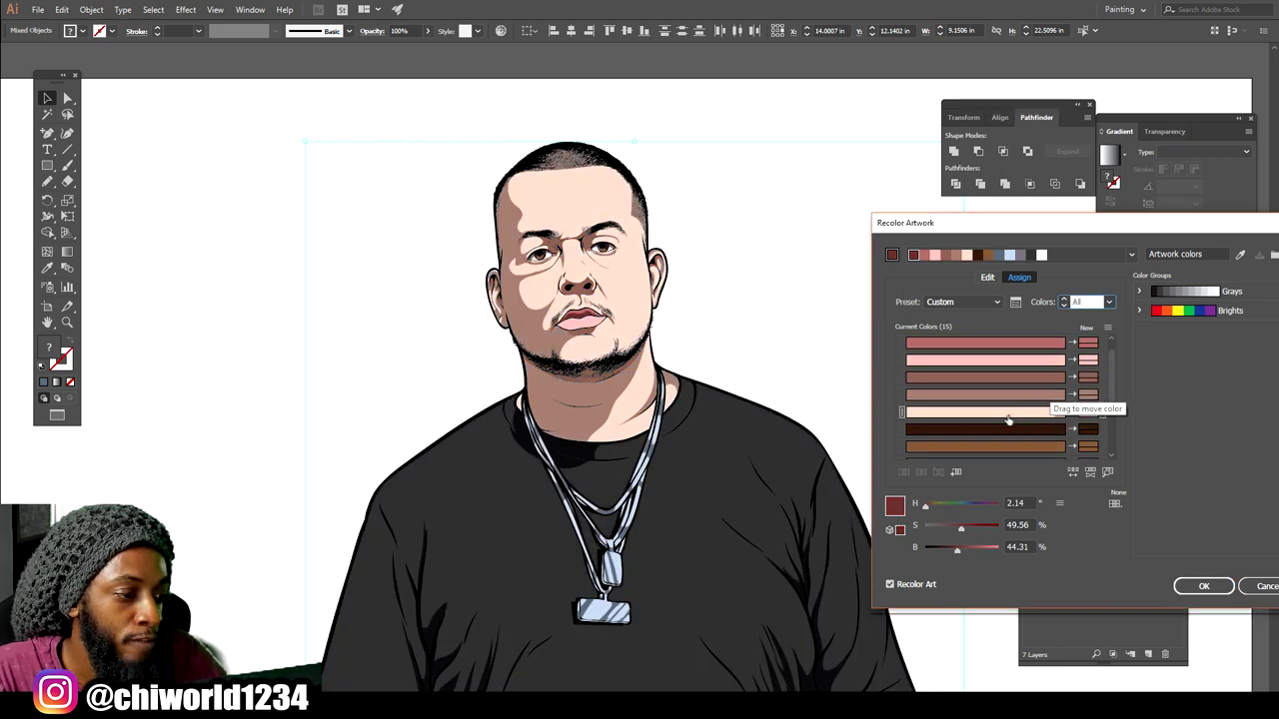
# Recolor the skin tones: lighten the base, set the mid shadow to hue 18.46, saturation 35, brightness 73, and the dark shadow to 12, 46, 49.
pyautogui.click(1059, 411)
pyautogui.moveTo(939, 529); pyautogui.dragTo(951, 538)
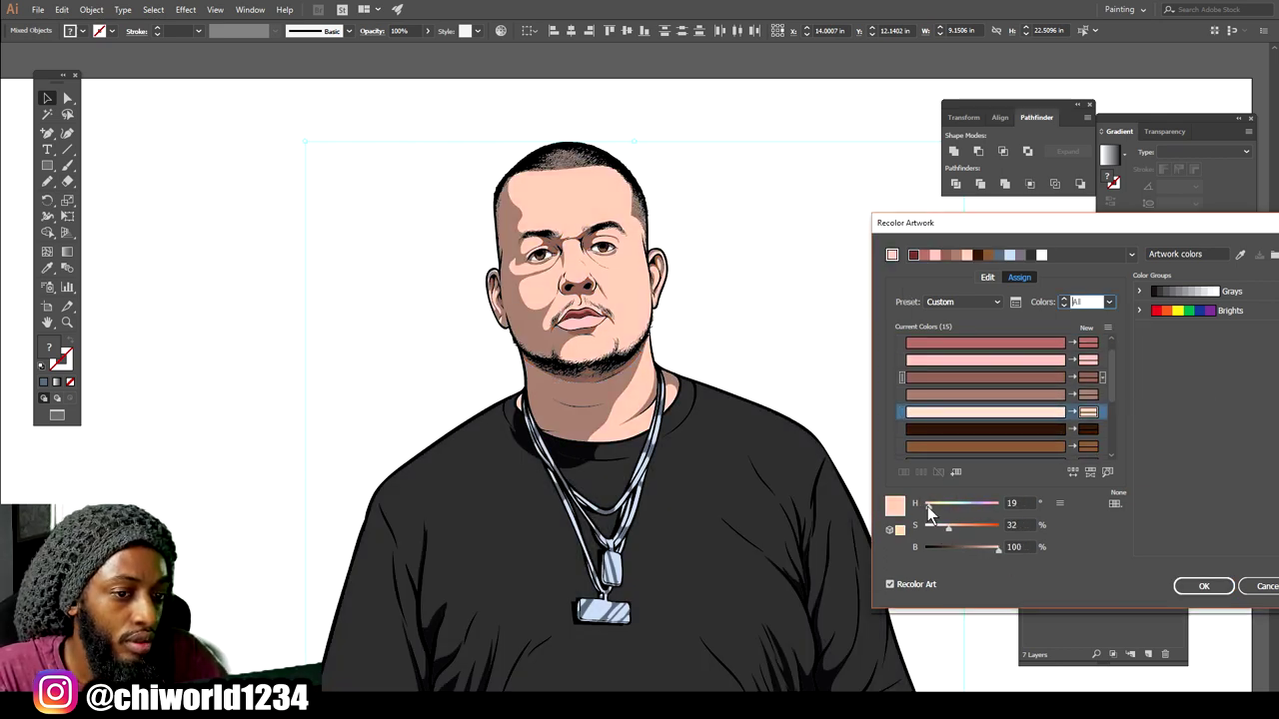
pyautogui.click(998, 396)
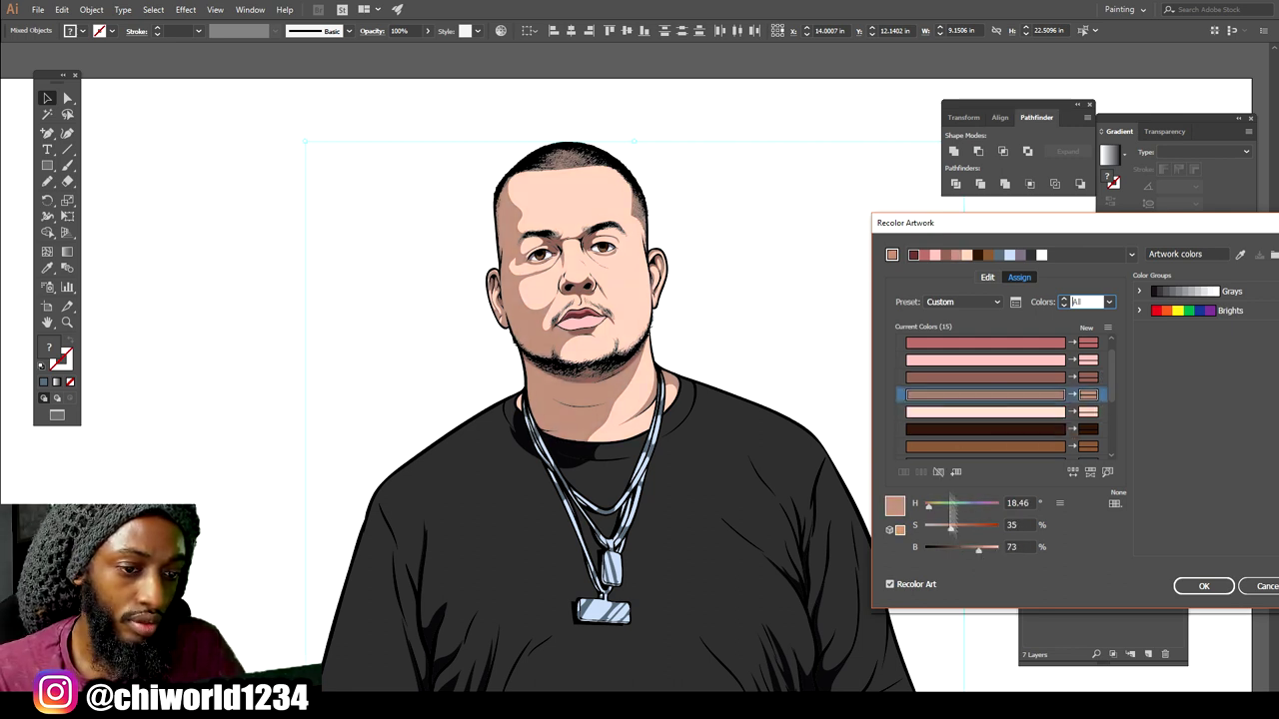
pyautogui.click(994, 379)
pyautogui.moveTo(954, 528); pyautogui.dragTo(963, 551)
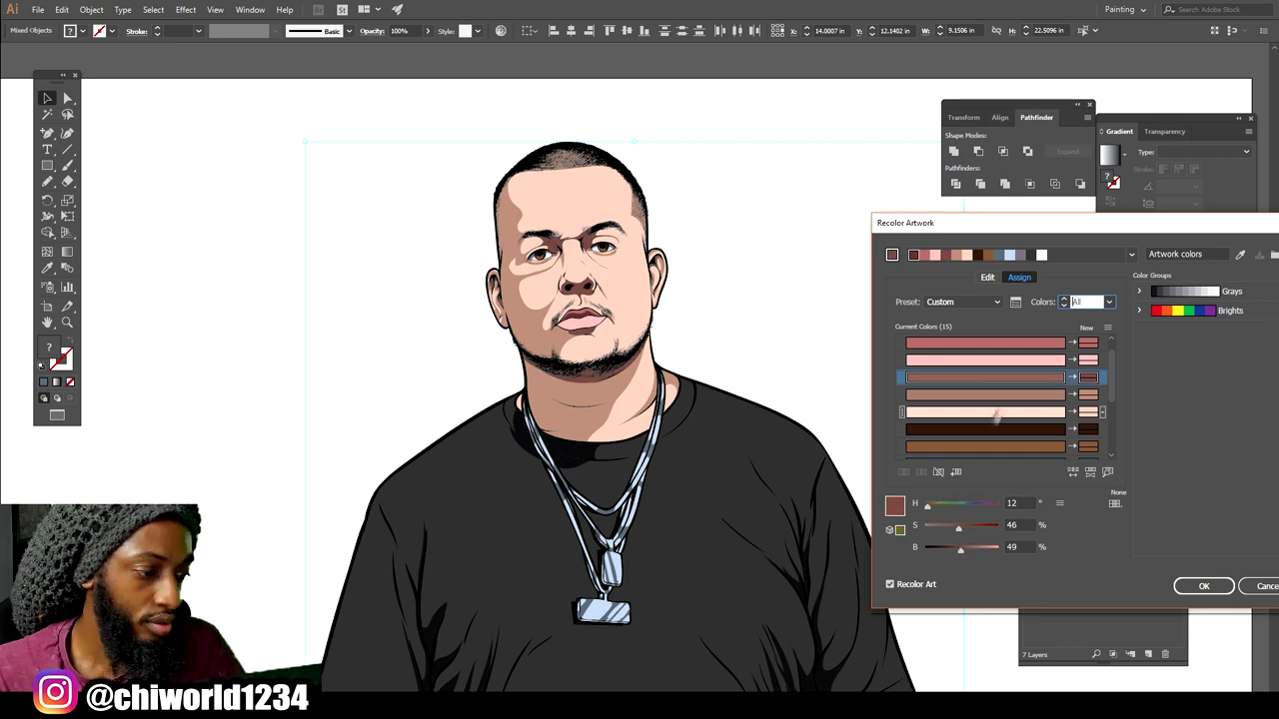
# Tint the dark gray shirt color to hue 270, saturation 9, brightness 23, soften the light pink's saturation, and apply the recoloring.
pyautogui.scroll(-5, 999, 410)
pyautogui.click(1019, 402)
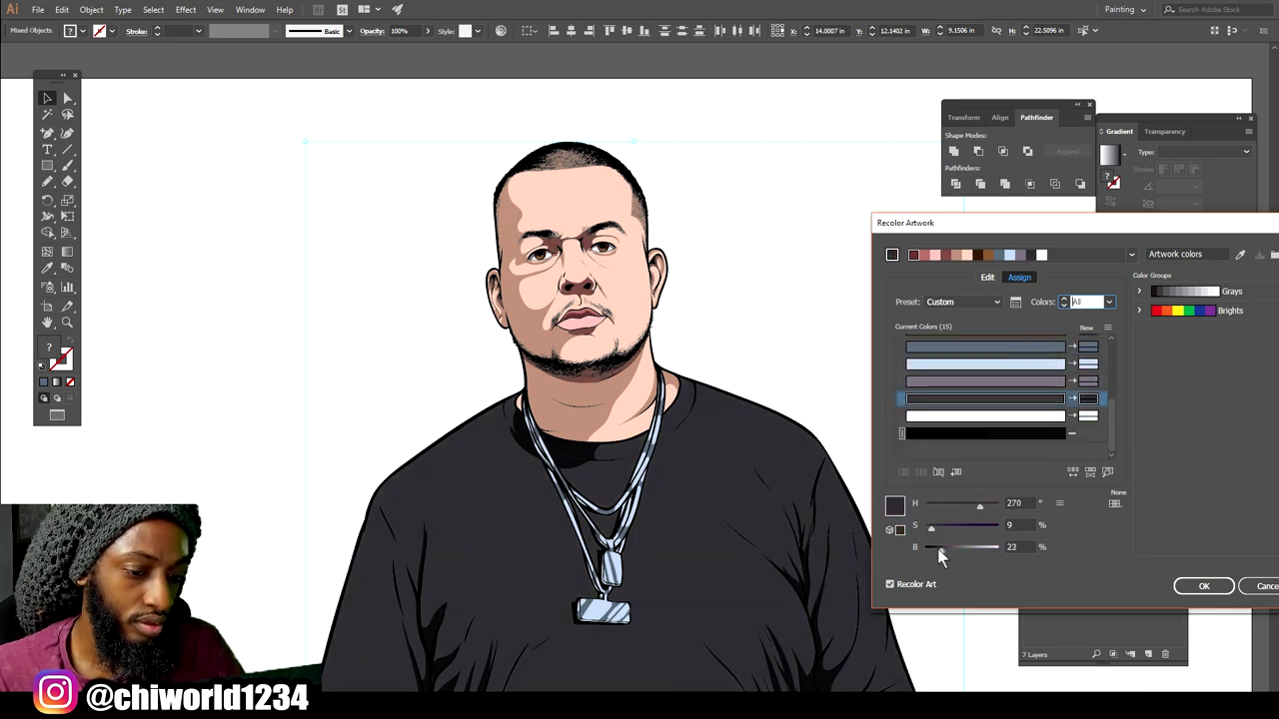
pyautogui.scroll(5, 999, 404)
pyautogui.click(985, 376)
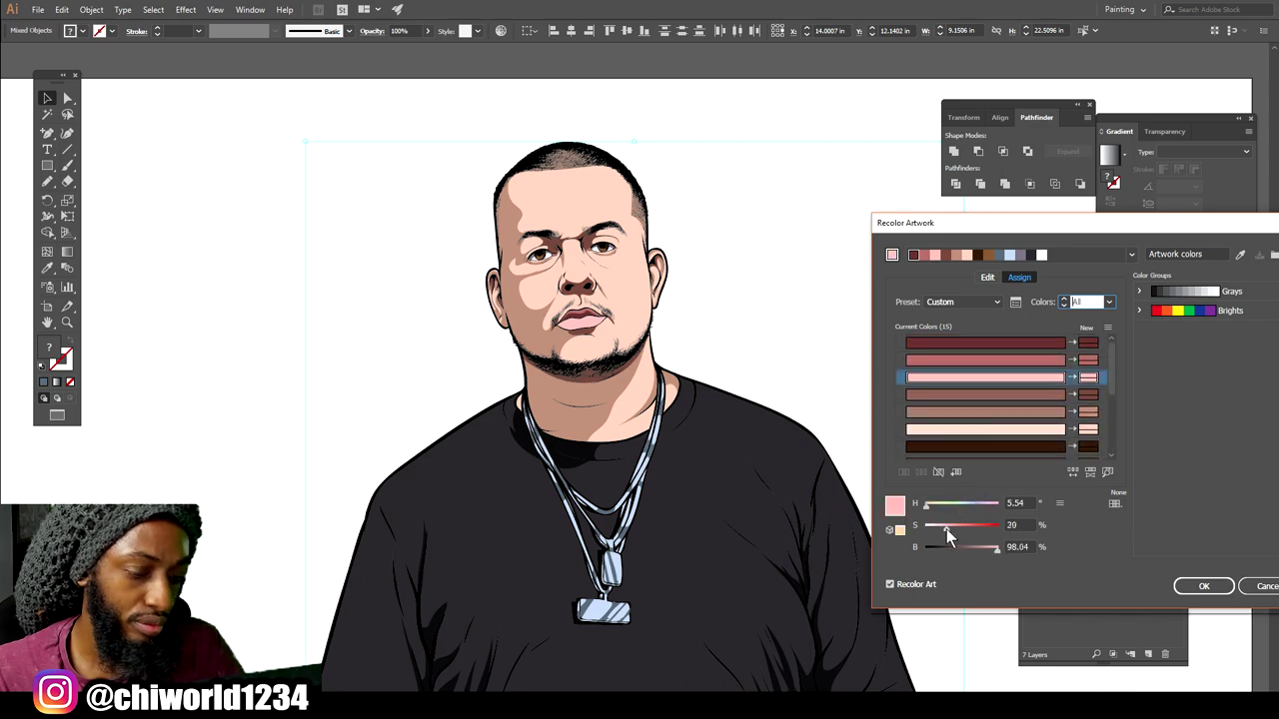
pyautogui.click(1204, 586)
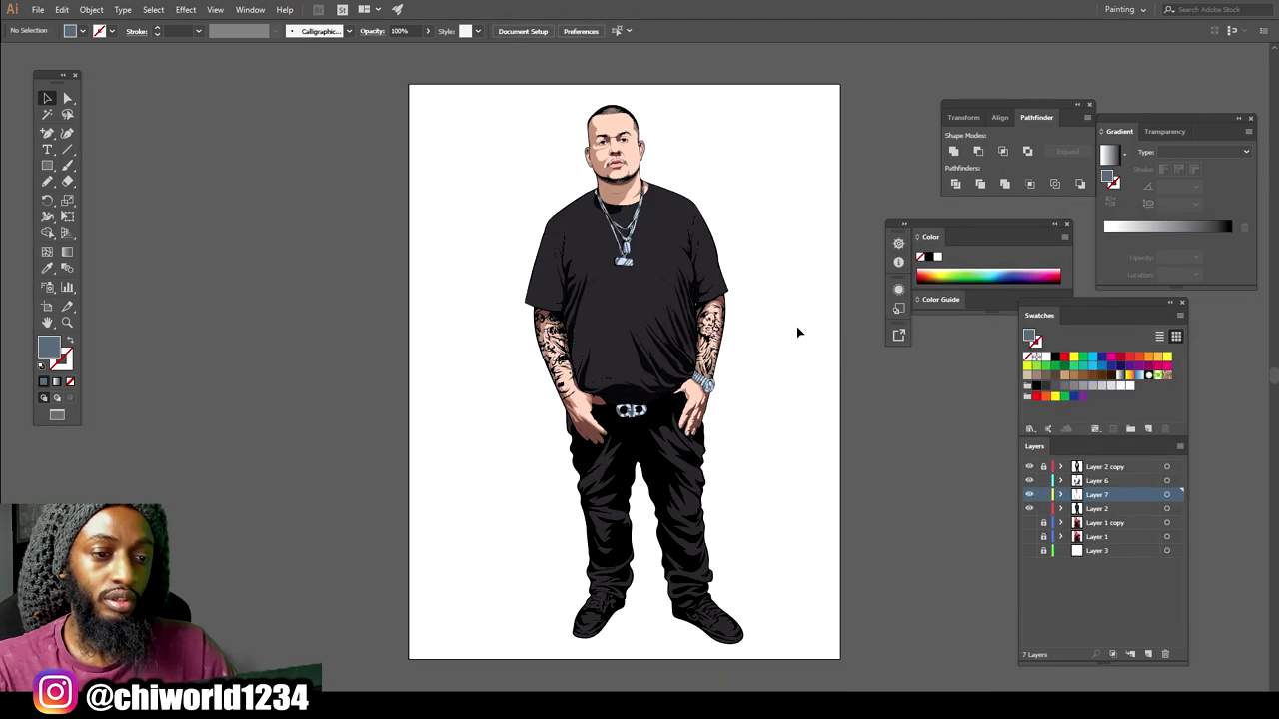
# Lock Layer 7 and Layer 2 and make Layer 6 the active layer.
pyautogui.scroll(3, 798, 328)
pyautogui.hotkey('ctrl', '+')
pyautogui.hotkey('ctrl', '+')
pyautogui.hotkey('ctrl', '+')
pyautogui.scroll(5, 794, 310)
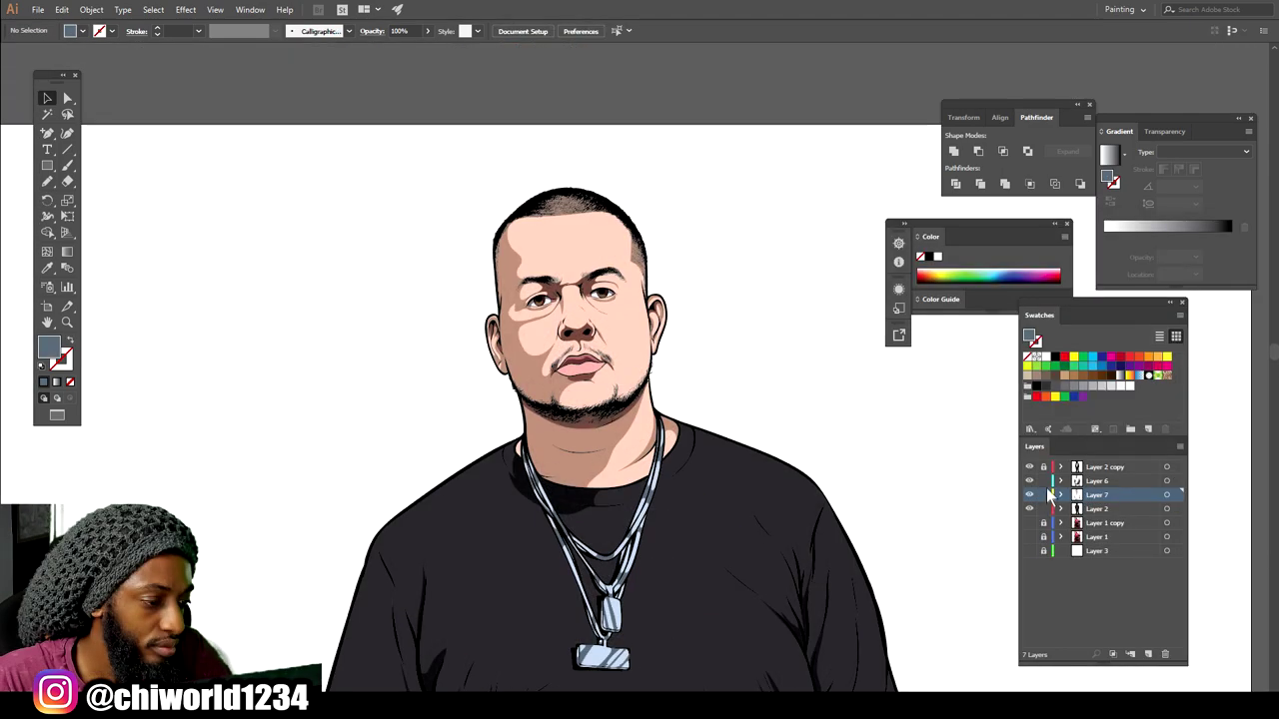
pyautogui.click(1045, 495)
pyautogui.click(1044, 509)
pyautogui.click(1091, 484)
# Sample the dark brown shadow below the lower lip and extend it toward the right-hand mouth corner with the Pencil tool.
pyautogui.scroll(5, 583, 361)
pyautogui.scroll(2, 611, 390)
pyautogui.click(47, 268)
pyautogui.click(544, 522)
pyautogui.click(47, 181)
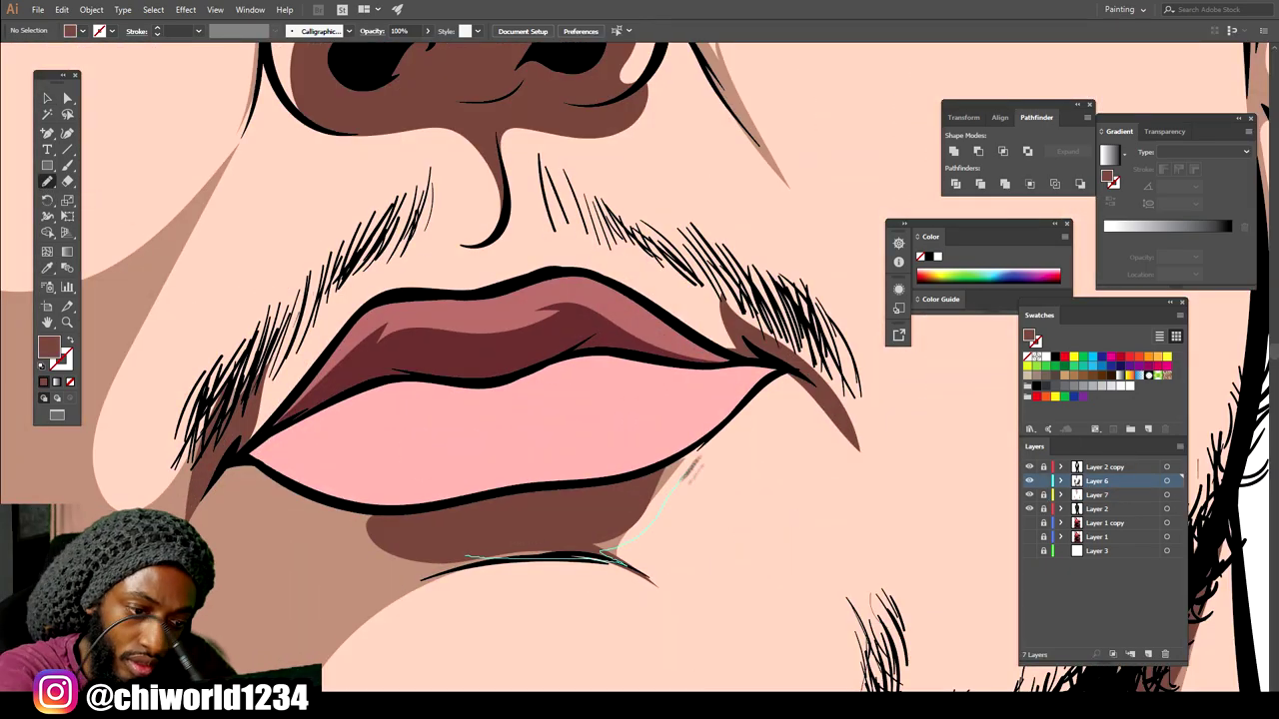
pyautogui.moveTo(682, 487); pyautogui.dragTo(717, 429)
# Draw dark brown shadow shapes around the eyelid and socket of the right-hand eye.
pyautogui.scroll(-4, 660, 510)
pyautogui.scroll(2, 705, 405)
pyautogui.moveTo(615, 130); pyautogui.dragTo(671, 397)
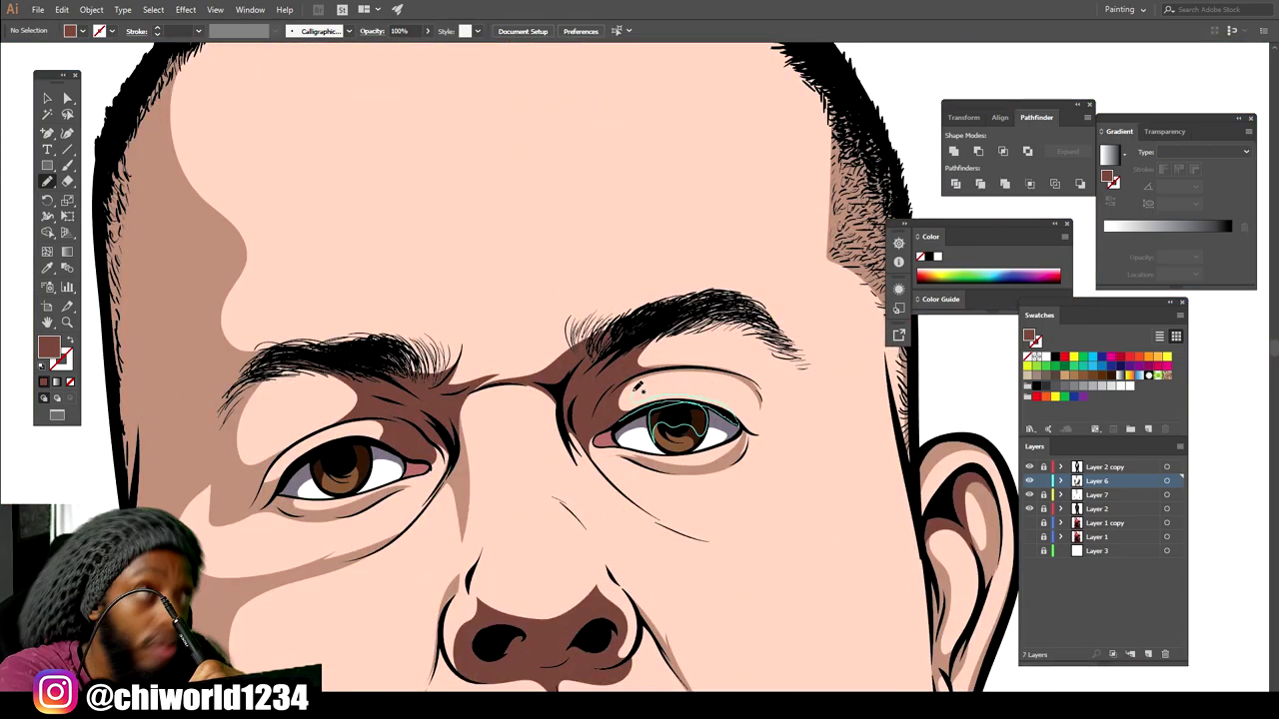
pyautogui.moveTo(584, 356); pyautogui.dragTo(607, 430)
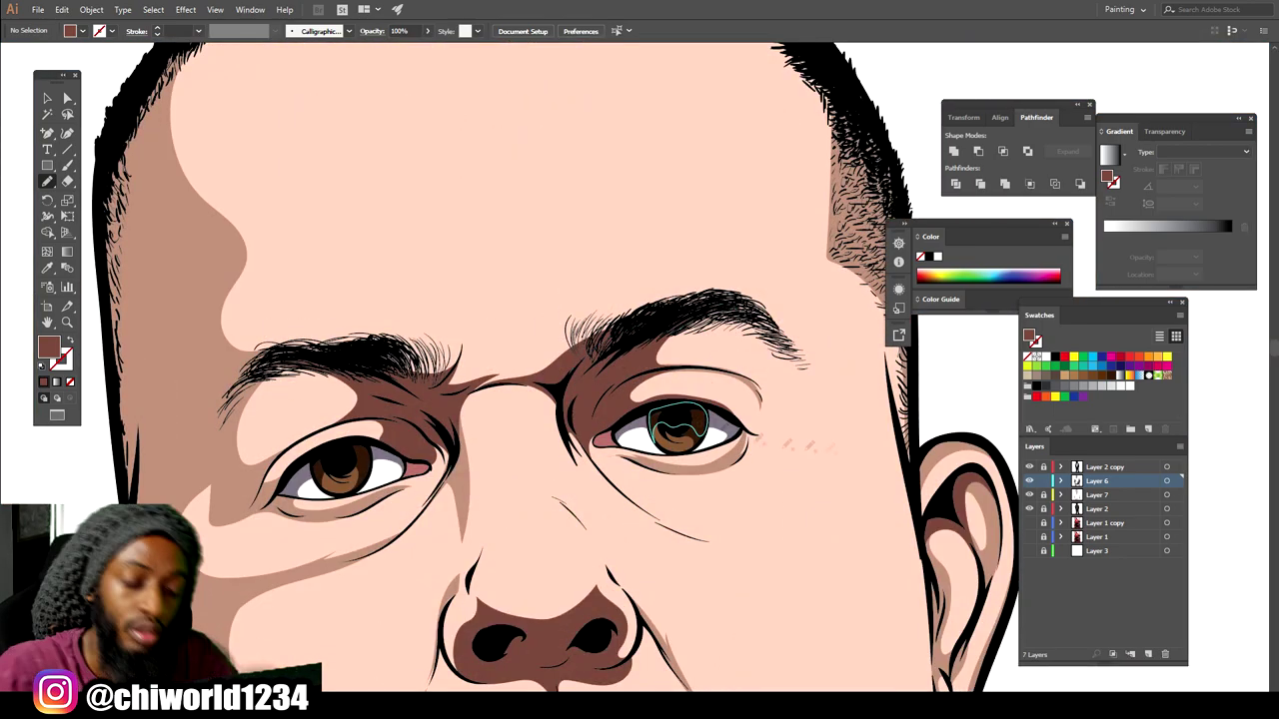
# Draw small dark brown shadow shapes at the inner corners of both eyes beside the nose bridge.
pyautogui.scroll(-4, 697, 430)
pyautogui.scroll(5, 708, 515)
pyautogui.moveTo(587, 489); pyautogui.dragTo(611, 455)
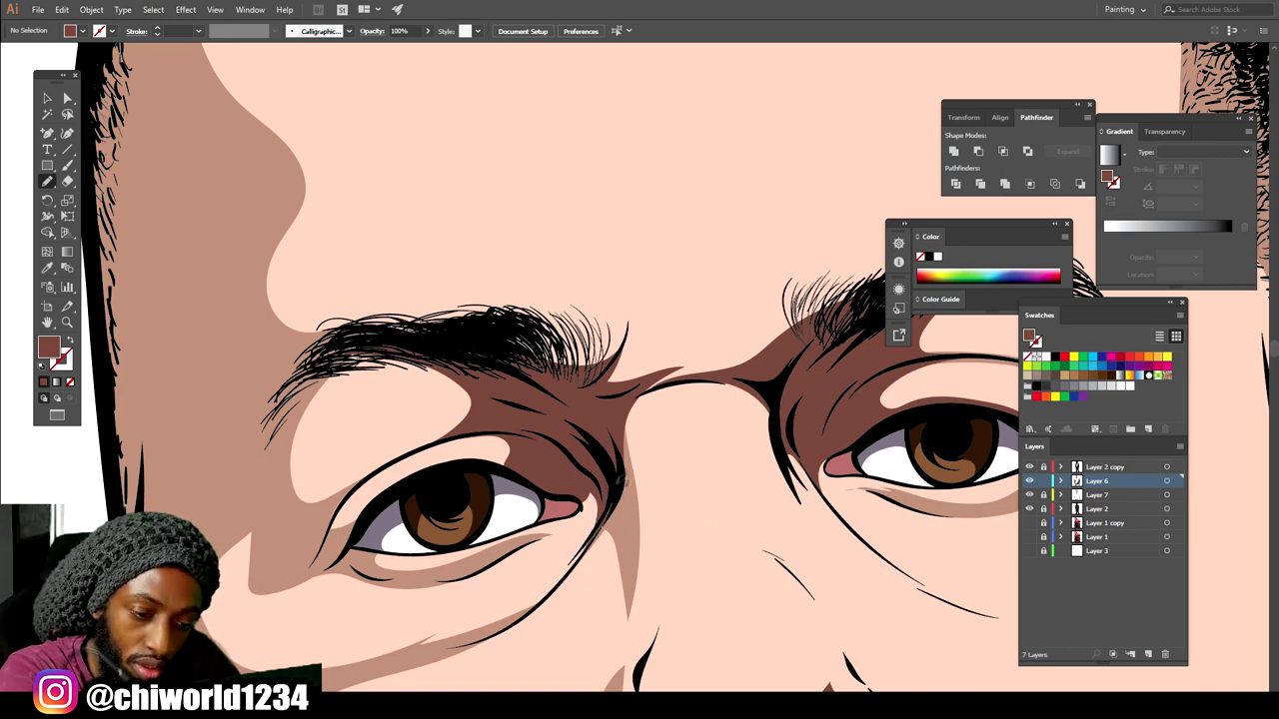
pyautogui.moveTo(784, 409)
pyautogui.mouseDown()
pyautogui.moveTo(789, 449)
pyautogui.moveTo(772, 418)
pyautogui.mouseUp()
pyautogui.scroll(-3, 639, 360)
pyautogui.scroll(4, 780, 330)
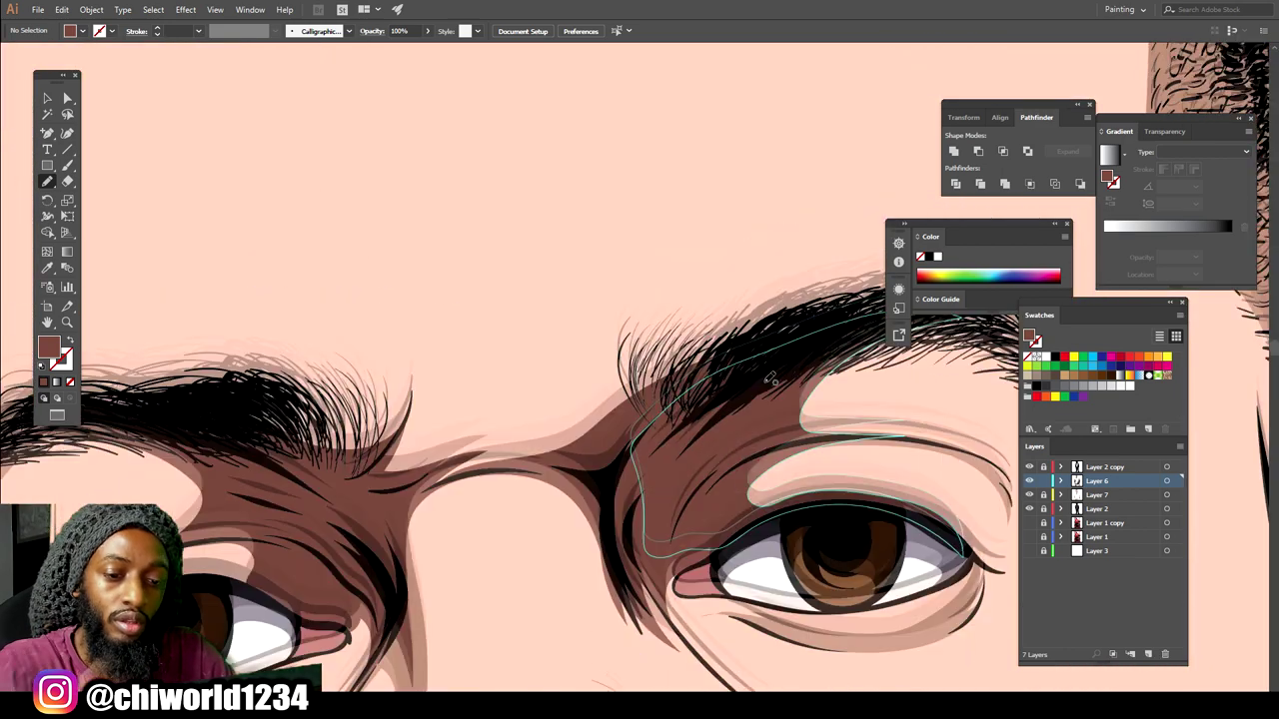
# Draw dark brown shadow shapes beneath the inner eyebrows, undoing the last shape and drawing another in its place.
pyautogui.moveTo(510, 466); pyautogui.dragTo(622, 342)
pyautogui.moveTo(828, 310); pyautogui.dragTo(608, 479)
pyautogui.scroll(-4, 610, 490)
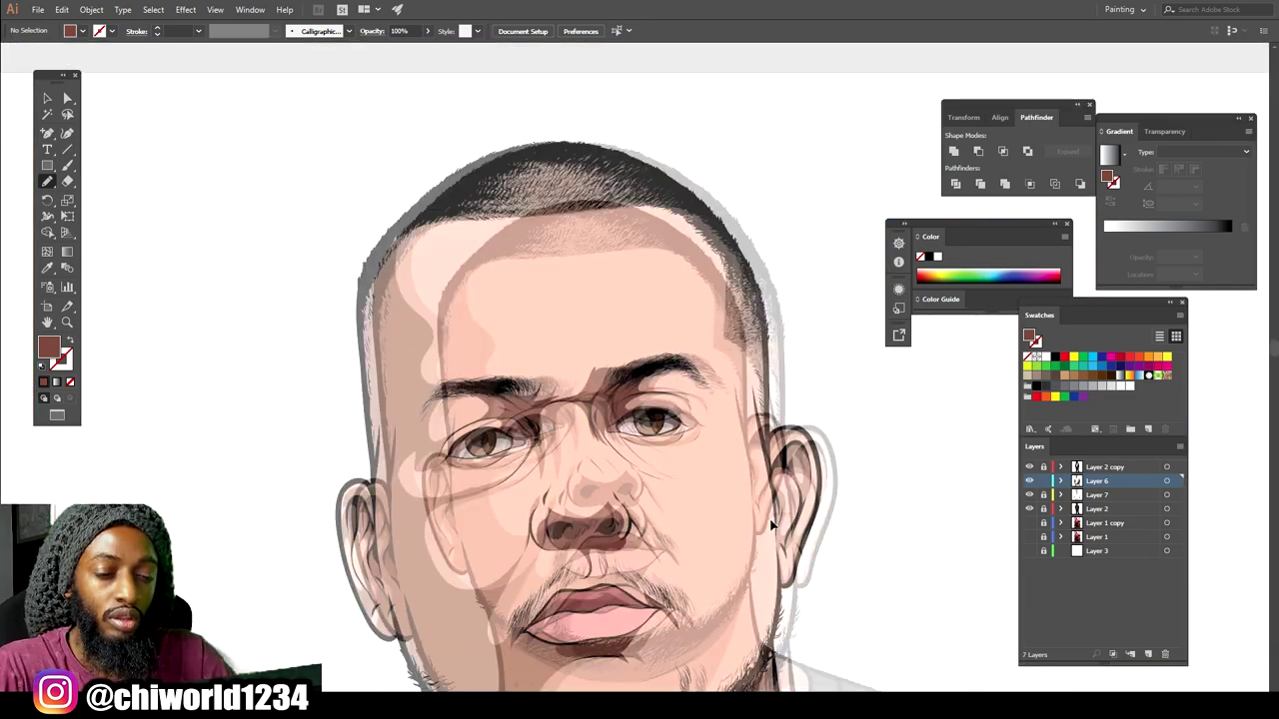
pyautogui.scroll(2, 775, 518)
pyautogui.hotkey('ctrl', 'z')
pyautogui.moveTo(594, 429); pyautogui.dragTo(483, 463)
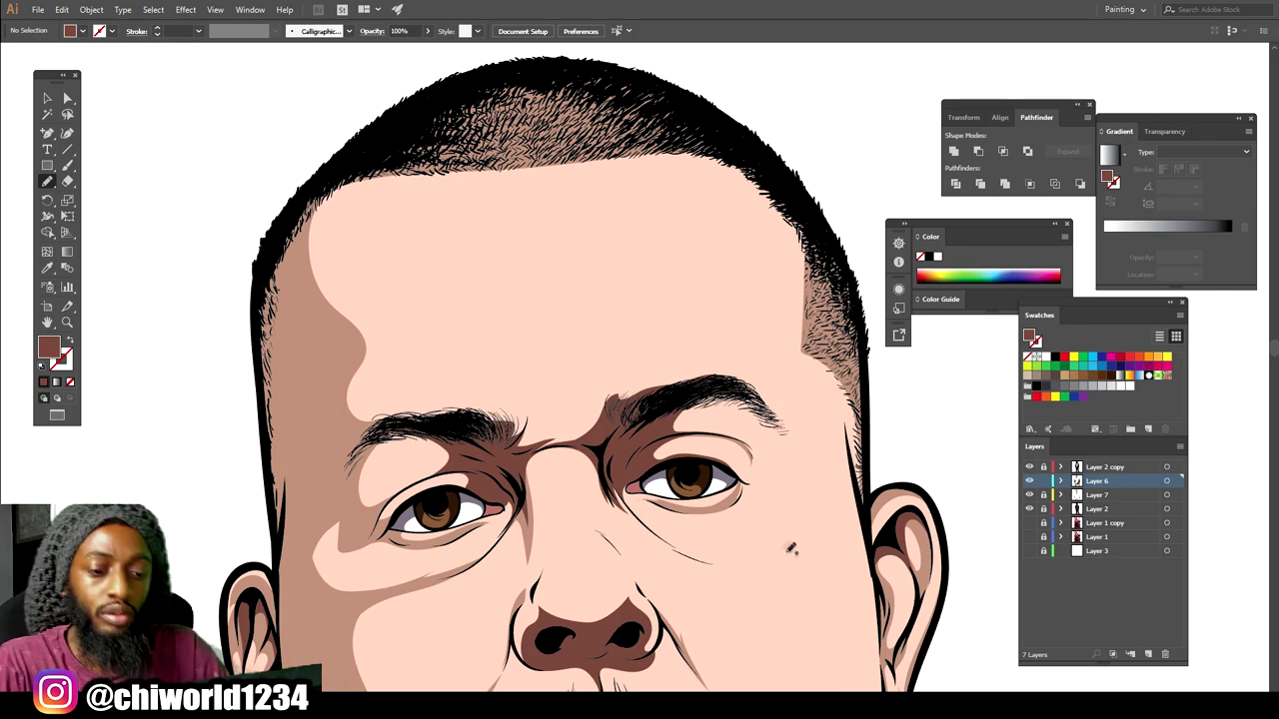
# Draw a dark brown shadow at the outer end of the left-hand eye's upper lid crease.
pyautogui.hotkey('ctrl', '-')
pyautogui.hotkey('ctrl', '-')
pyautogui.hotkey('ctrl', '-')
pyautogui.hotkey('ctrl', '-')
pyautogui.hotkey('ctrl', '-')
pyautogui.hotkey('ctrl', '=')
pyautogui.hotkey('ctrl', '=')
pyautogui.hotkey('ctrl', '=')
pyautogui.hotkey('ctrl', '=')
pyautogui.hotkey('ctrl', '=')
pyautogui.hotkey('ctrl', '=')
pyautogui.press('=')
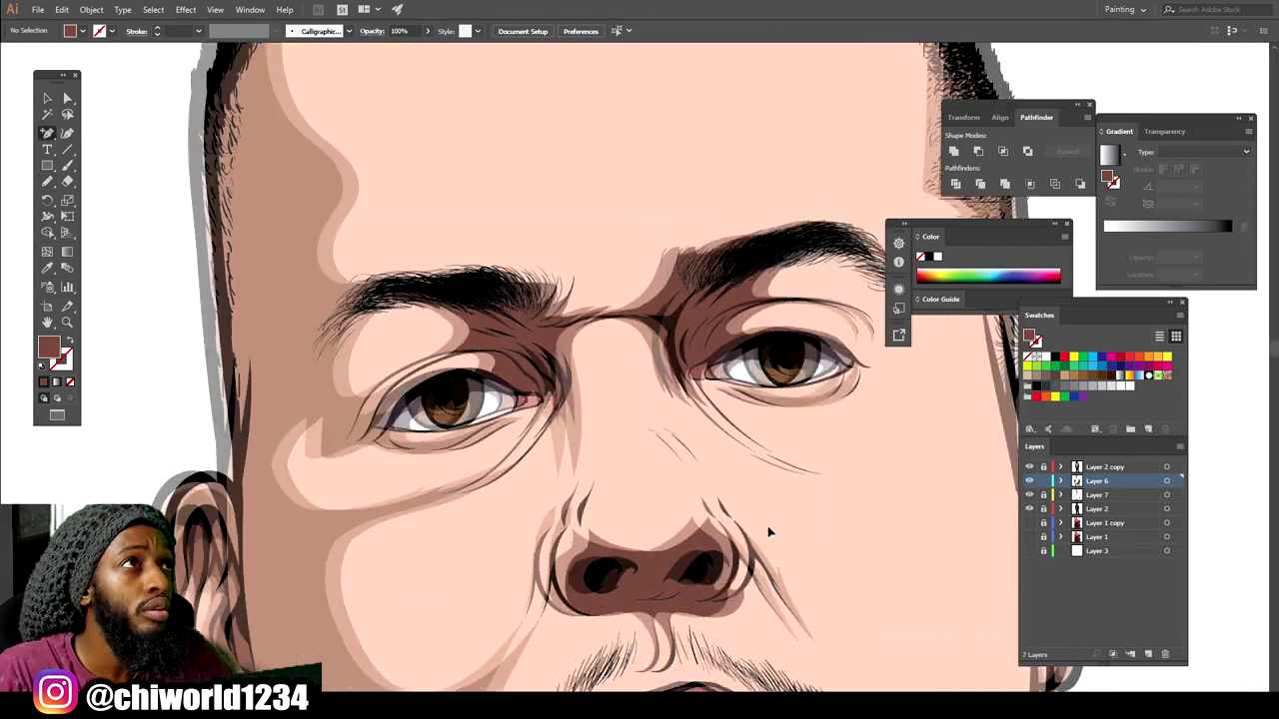
pyautogui.scroll(5, 770, 529)
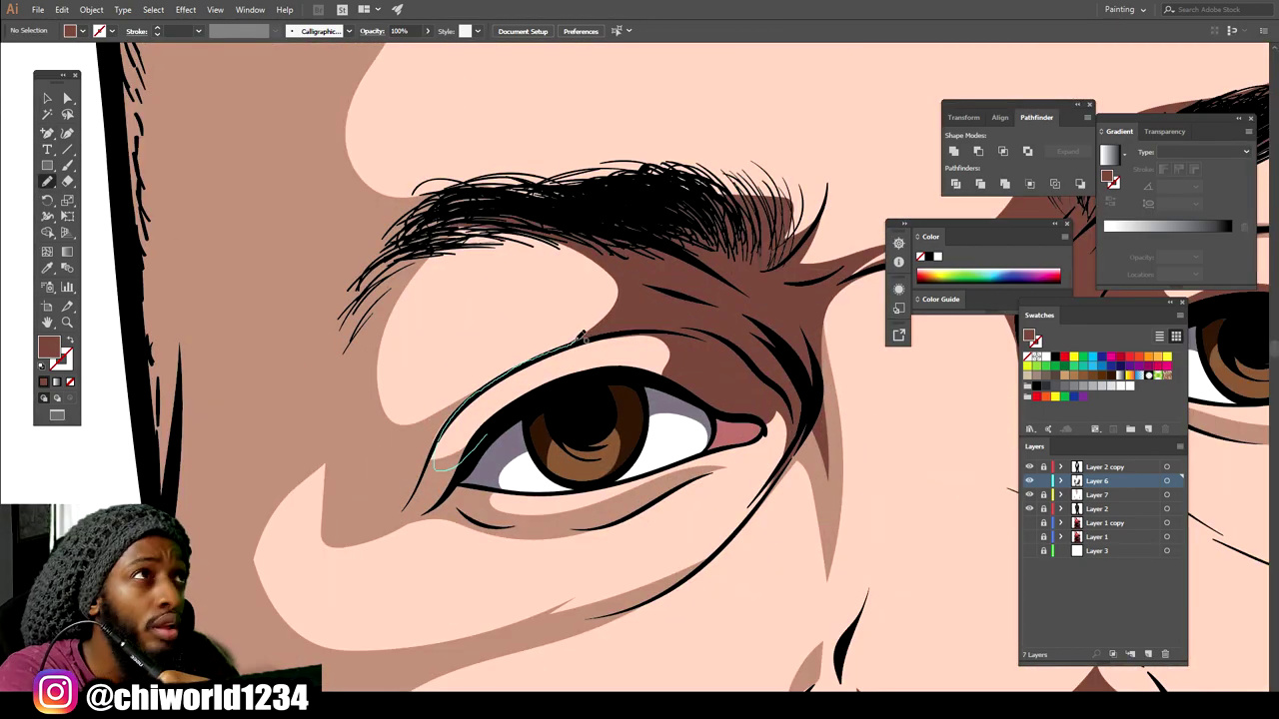
pyautogui.moveTo(427, 481); pyautogui.dragTo(428, 481)
pyautogui.scroll(-5, 428, 481)
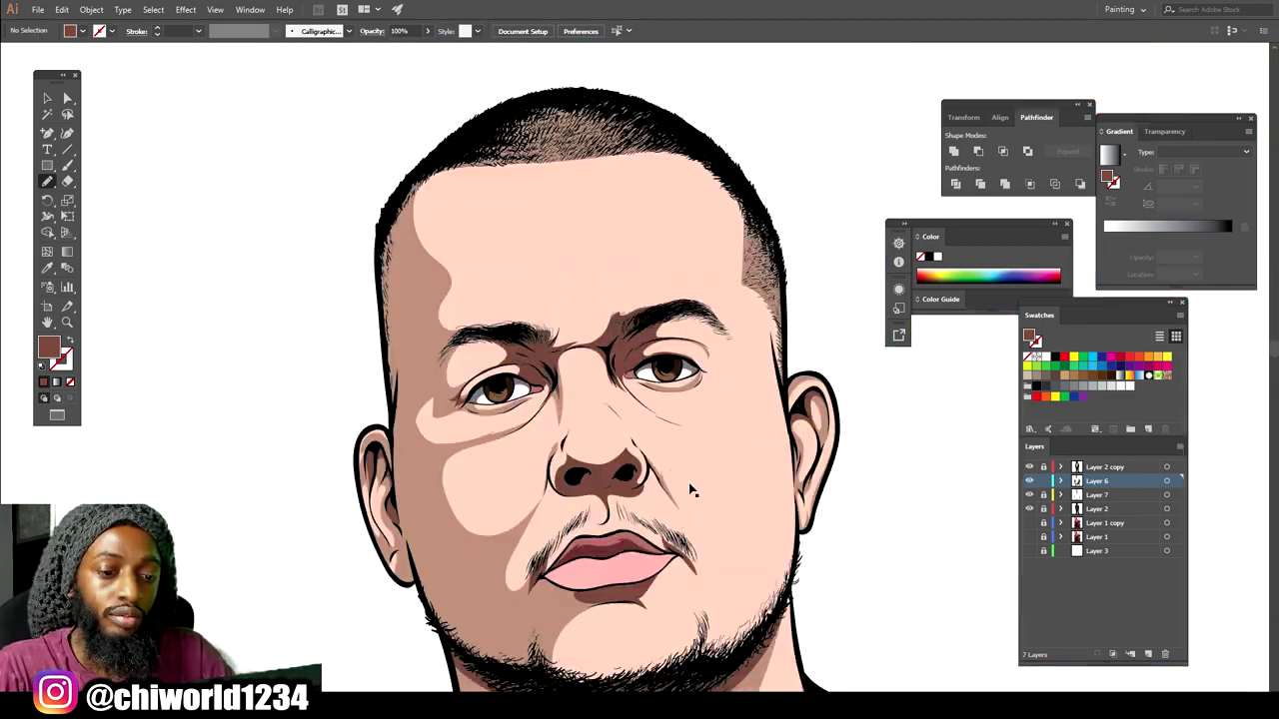
pyautogui.scroll(5, 283, 506)
pyautogui.moveTo(329, 513); pyautogui.dragTo(372, 519)
# Try painting a shadow stroke under the left-hand eye with the Paintbrush, undo it, and check the size option of Calligraphic Brush 2.
pyautogui.press('b')
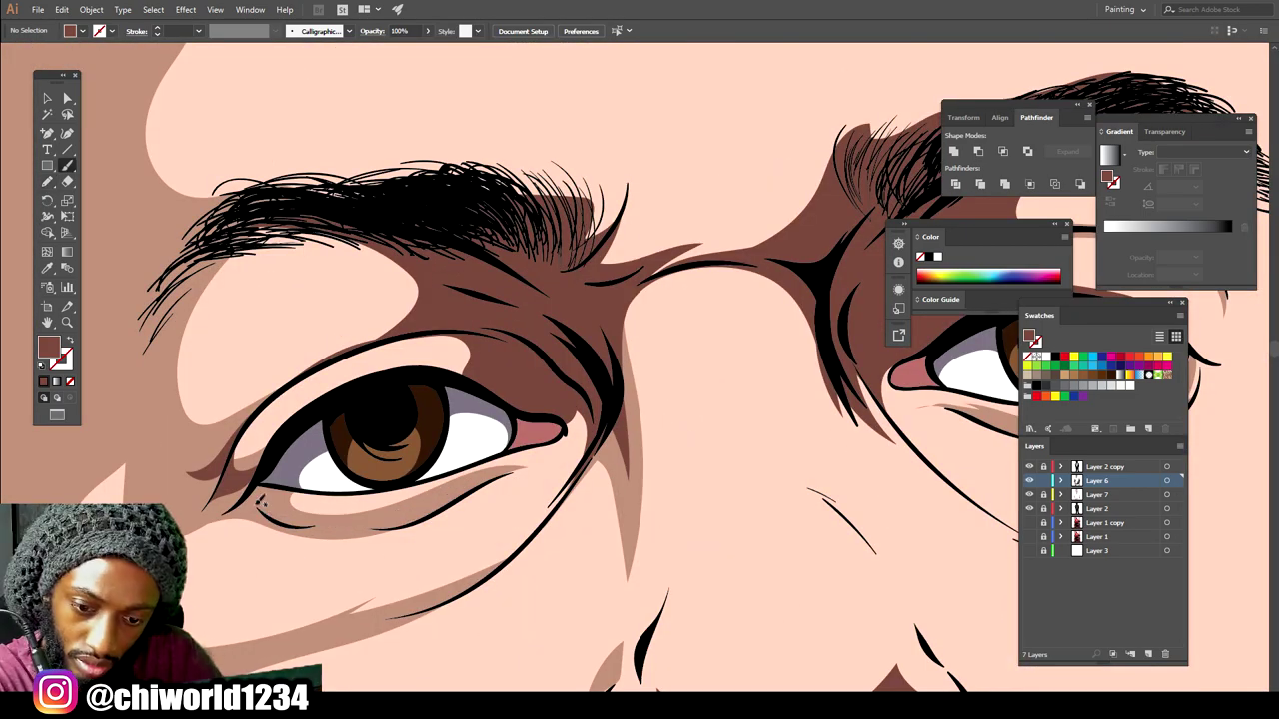
pyautogui.moveTo(262, 505); pyautogui.dragTo(268, 514)
pyautogui.hotkey('ctrl', 'z')
pyautogui.click(349, 31)
pyautogui.doubleClick(252, 82)
pyautogui.click(157, 207)
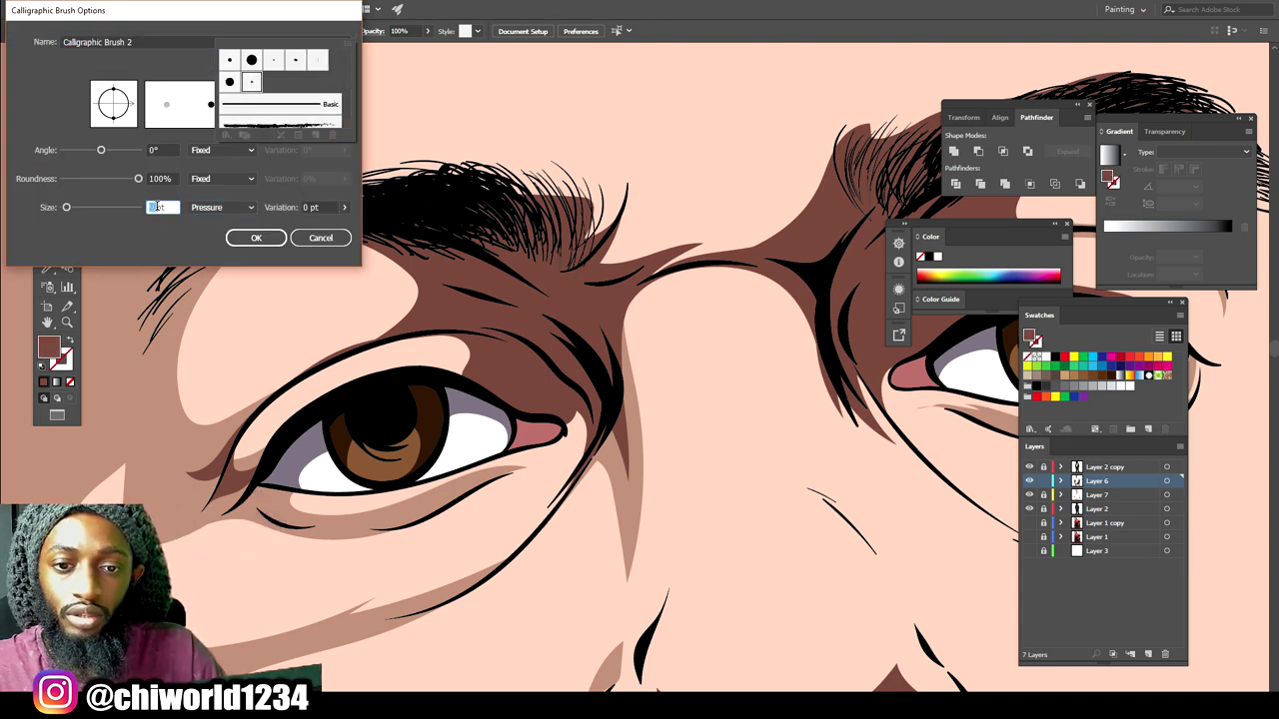
pyautogui.click(256, 238)
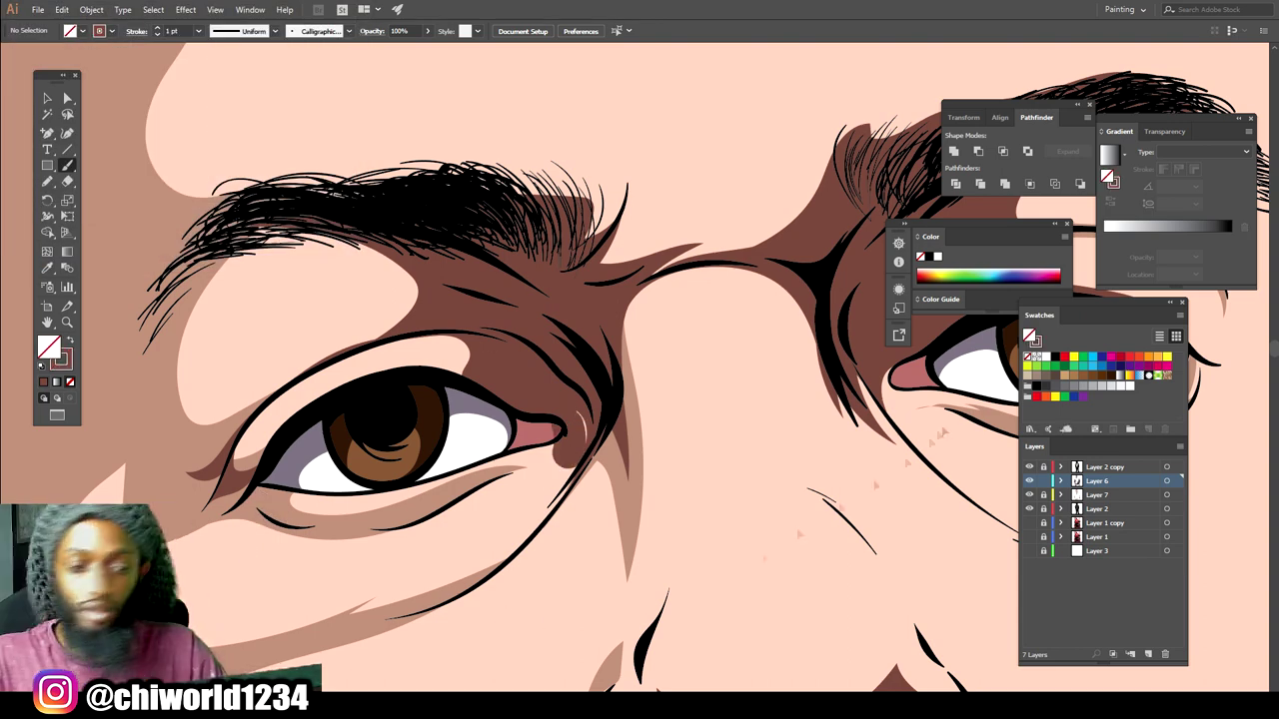
# Draw a dark brown Pencil shadow beneath the left-hand eye, undoing the first shape and redrawing it with brown as the fill.
pyautogui.doubleClick(47, 182)
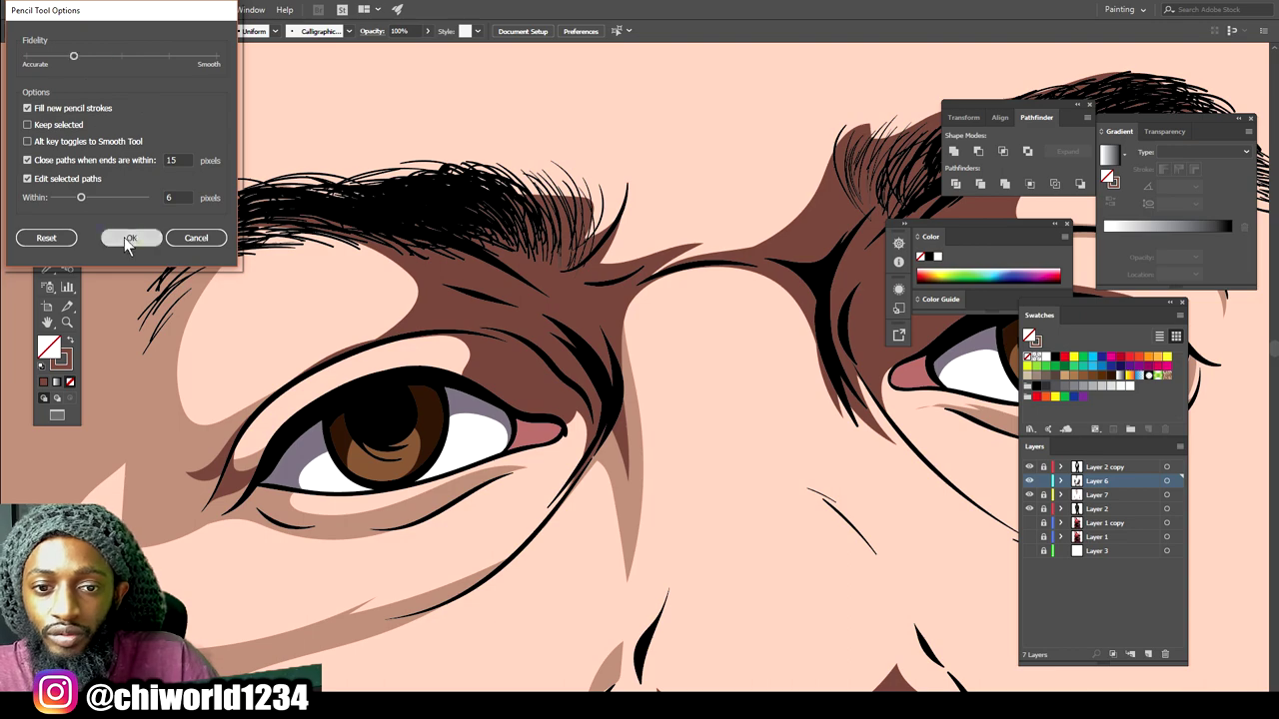
pyautogui.click(128, 240)
pyautogui.moveTo(508, 479); pyautogui.dragTo(527, 462)
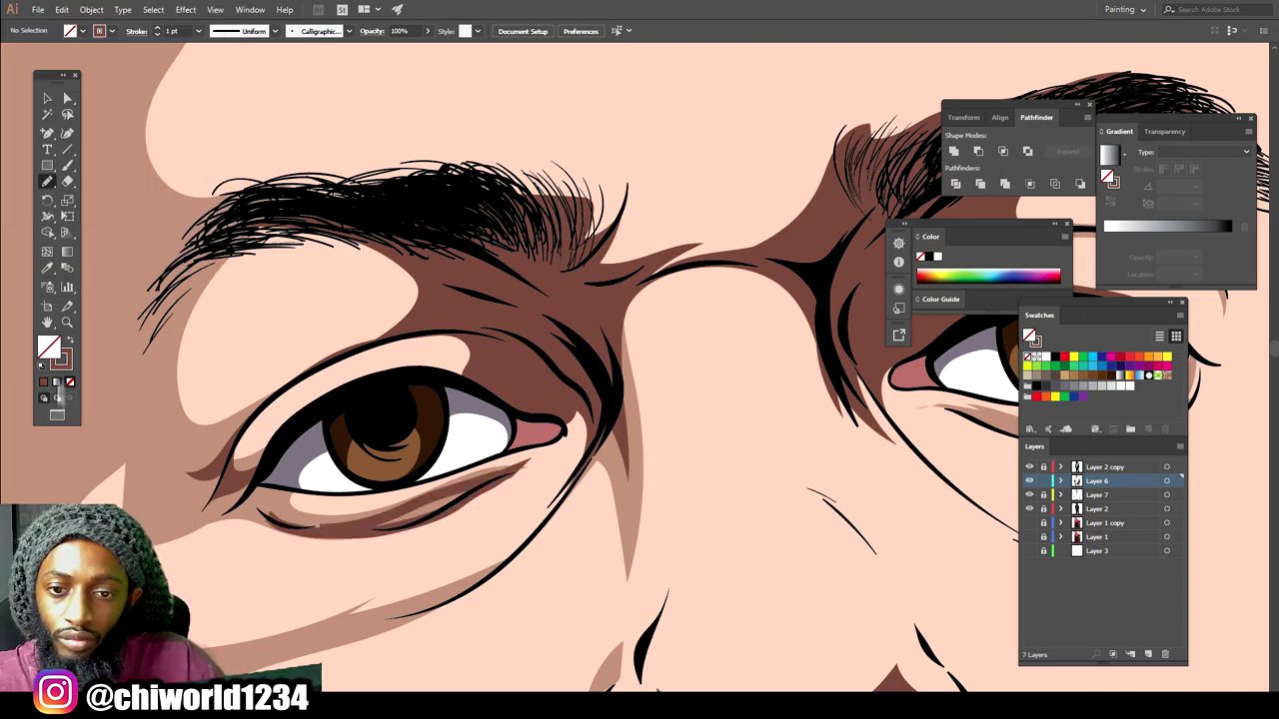
pyautogui.hotkey('ctrl', 'z')
pyautogui.click(69, 341)
pyautogui.moveTo(263, 514)
pyautogui.mouseDown()
pyautogui.moveTo(362, 529)
pyautogui.moveTo(519, 467)
pyautogui.moveTo(268, 514)
pyautogui.mouseUp()
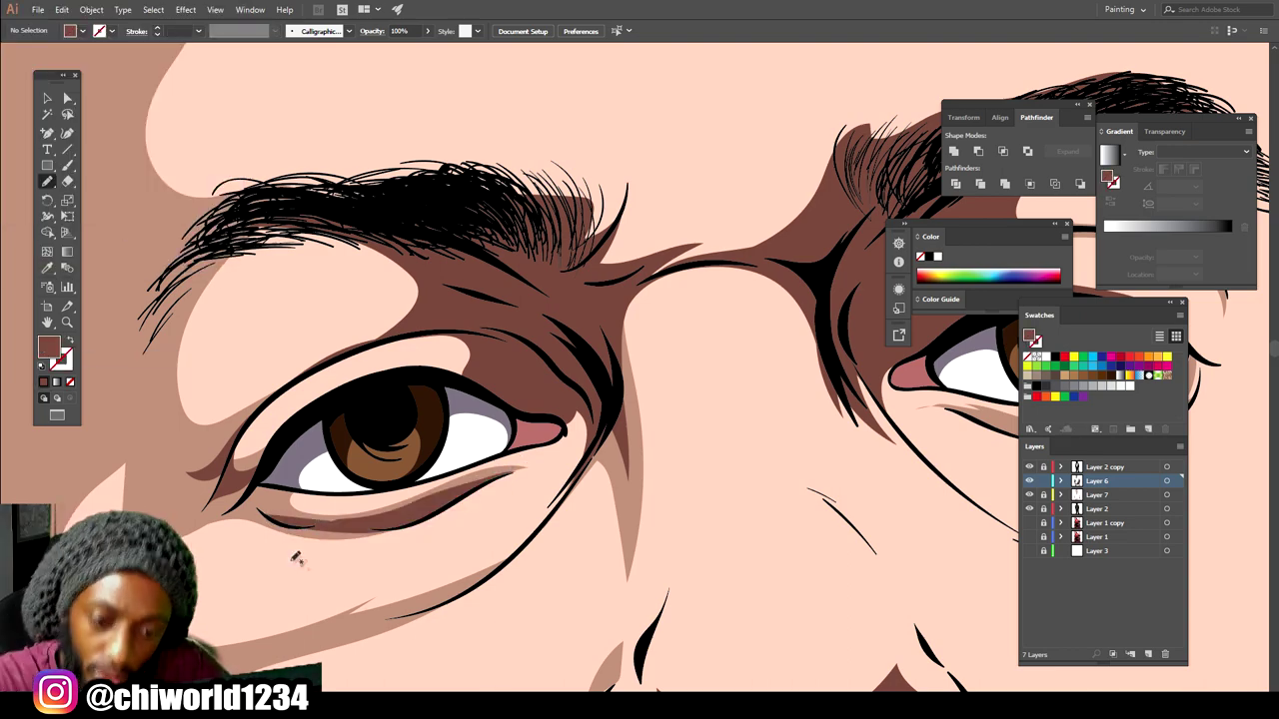
# Draw dark brown shadow shapes beneath the right-hand eye and at the outer end of the left-hand eyebrow.
pyautogui.hotkey('ctrl', '-')
pyautogui.hotkey('ctrl', '-')
pyautogui.hotkey('ctrl', '-')
pyautogui.hotkey('ctrl', '-')
pyautogui.hotkey('ctrl', '=')
pyautogui.hotkey('ctrl', '=')
pyautogui.hotkey('ctrl', '=')
pyautogui.hotkey('ctrl', '=')
pyautogui.hscroll(5, 587, 604)
pyautogui.moveTo(475, 421)
pyautogui.mouseDown()
pyautogui.moveTo(649, 430)
pyautogui.moveTo(475, 414)
pyautogui.mouseUp()
pyautogui.scroll(-3, 560, 430)
pyautogui.scroll(3, 714, 501)
pyautogui.moveTo(303, 452); pyautogui.dragTo(300, 455)
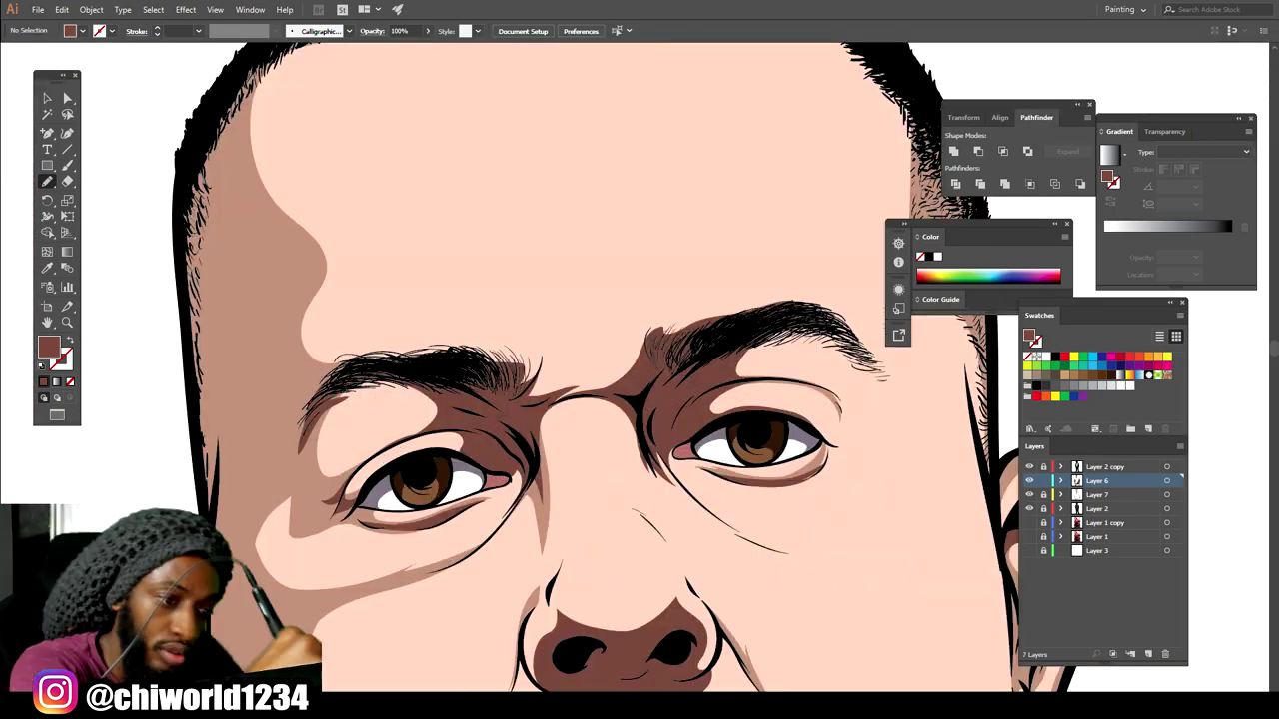
# Draw dark brown shadow shapes down the left side of the neck and along its crease below the beard.
pyautogui.scroll(-5, 843, 534)
pyautogui.scroll(5, 632, 316)
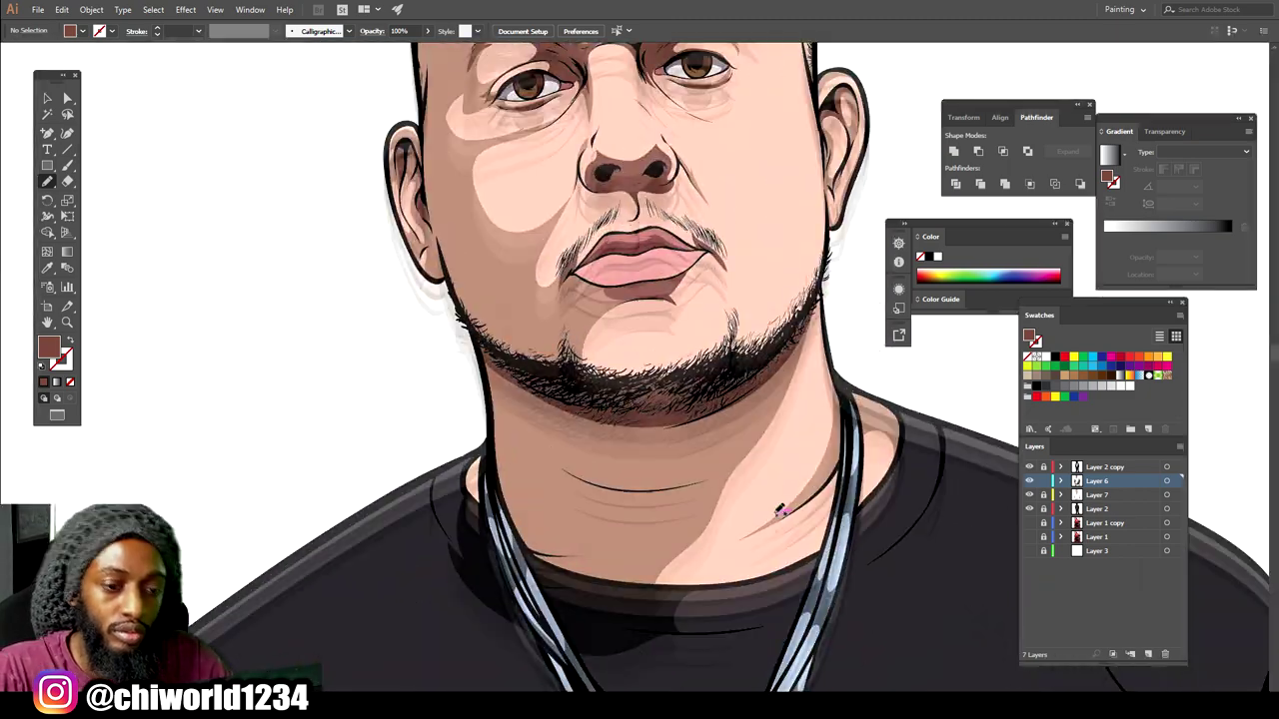
pyautogui.moveTo(517, 440); pyautogui.dragTo(661, 551)
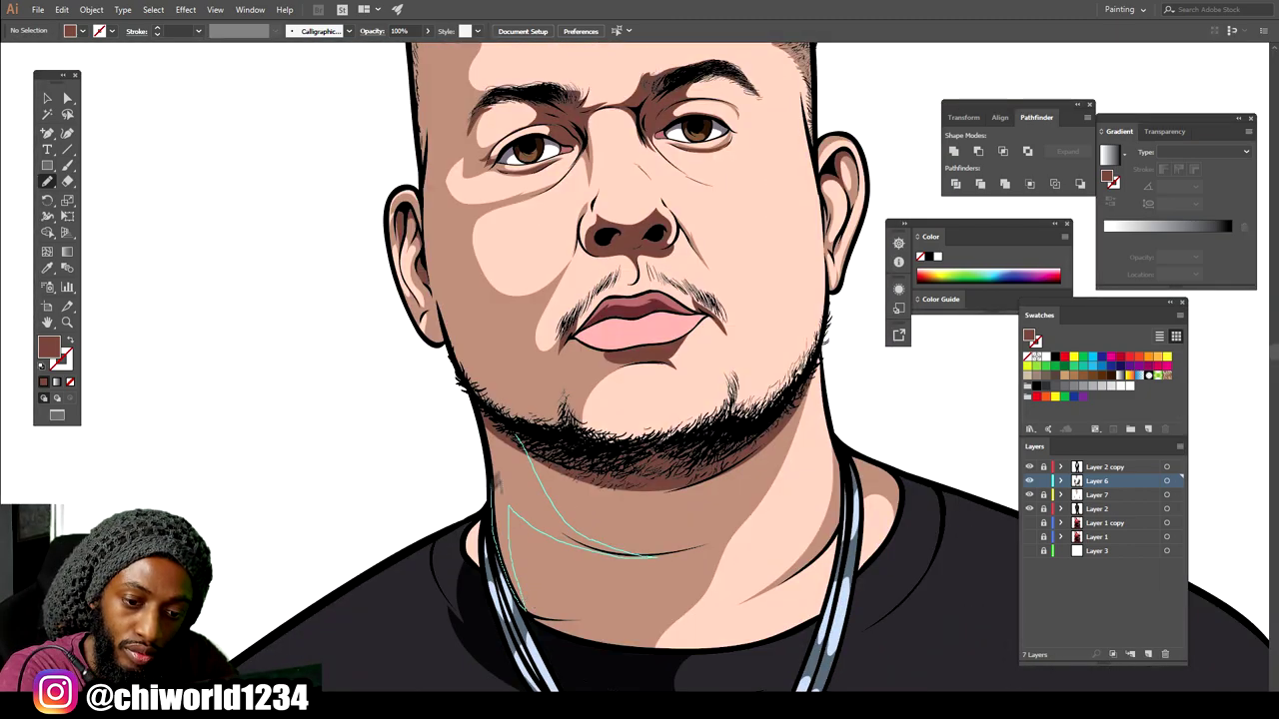
pyautogui.moveTo(494, 480); pyautogui.dragTo(515, 445)
pyautogui.scroll(3, 569, 450)
pyautogui.moveTo(711, 573)
pyautogui.mouseDown()
pyautogui.moveTo(539, 496)
pyautogui.moveTo(444, 405)
pyautogui.moveTo(560, 559)
pyautogui.mouseUp()
# Try drawing a shadow shape along the fold on the right side of the shirt.
pyautogui.hotkey('ctrl', '-')
pyautogui.hotkey('ctrl', '-')
pyautogui.hotkey('ctrl', '-')
pyautogui.hotkey('ctrl', '-')
pyautogui.hotkey('ctrl', '-')
pyautogui.hotkey('ctrl', '-')
pyautogui.hotkey('ctrl', '-')
pyautogui.hotkey('ctrl', '=')
pyautogui.hotkey('ctrl', '=')
pyautogui.moveTo(791, 464); pyautogui.dragTo(790, 489)
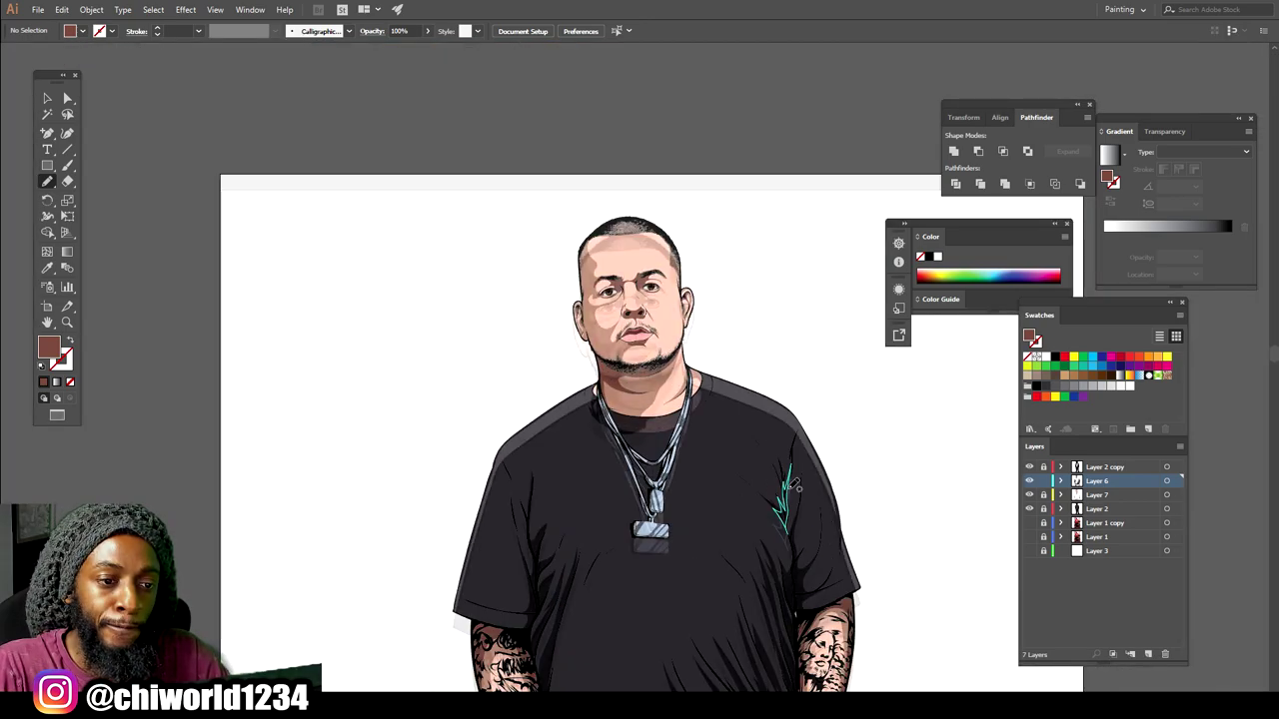
# Draw dark brown shadow shapes inside the left-hand ear, from the upper folds down to the lobe, undoing one misdrawn stroke.
pyautogui.scroll(8, 584, 310)
pyautogui.moveTo(553, 529); pyautogui.dragTo(537, 440)
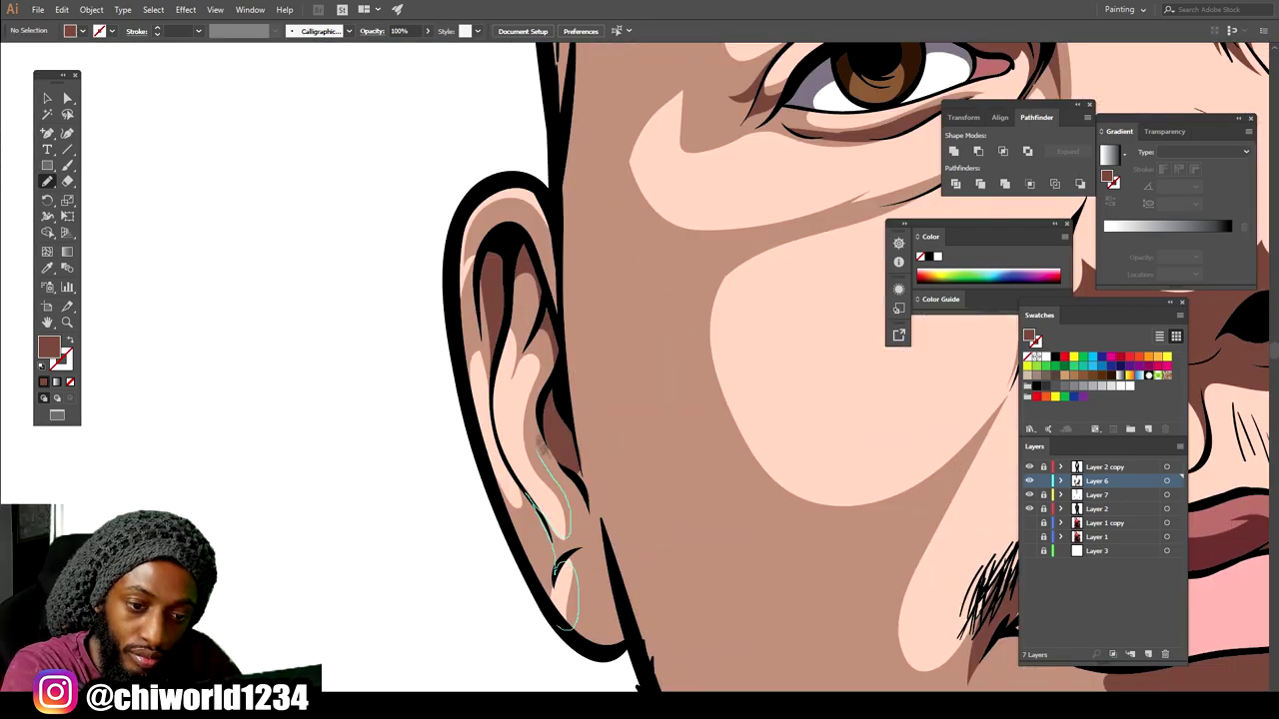
pyautogui.moveTo(569, 396)
pyautogui.mouseDown()
pyautogui.moveTo(636, 618)
pyautogui.moveTo(615, 649)
pyautogui.moveTo(571, 440)
pyautogui.mouseUp()
pyautogui.hotkey('ctrl', 'z')
pyautogui.scroll(3, 616, 644)
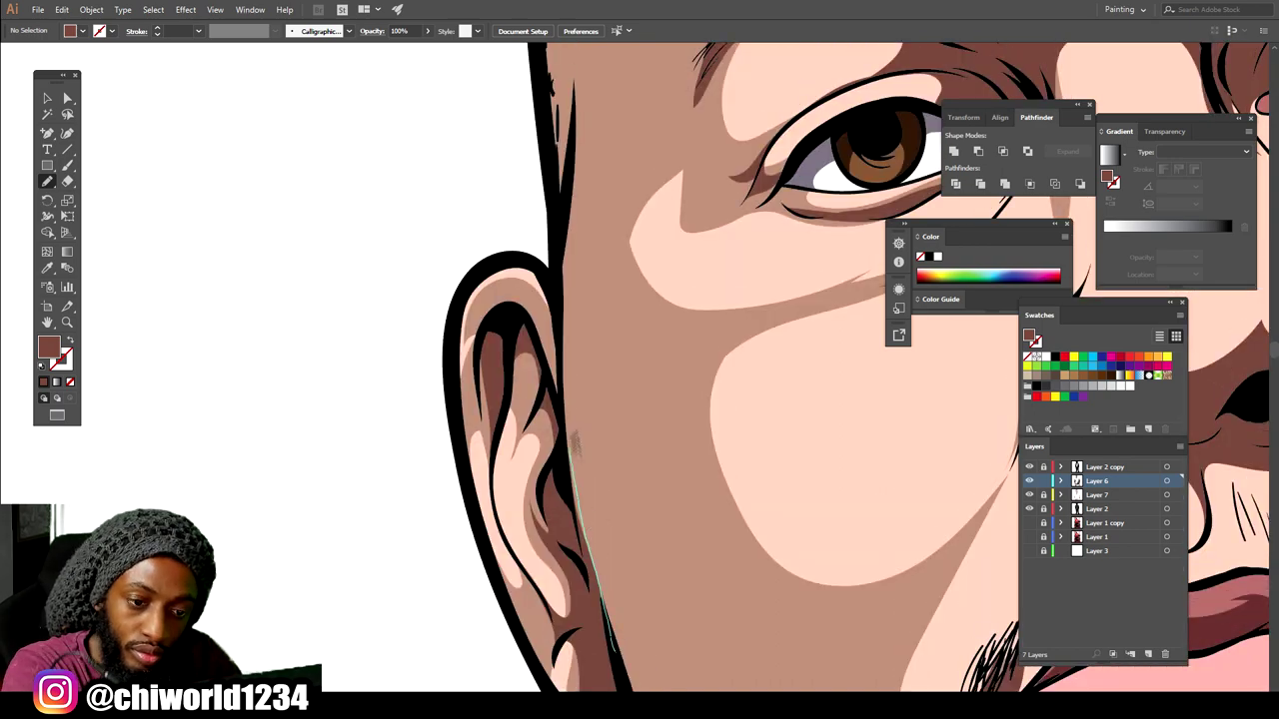
pyautogui.moveTo(526, 291)
pyautogui.mouseDown()
pyautogui.moveTo(615, 650)
pyautogui.moveTo(540, 671)
pyautogui.mouseUp()
pyautogui.moveTo(462, 401); pyautogui.dragTo(463, 446)
# Refine the dark brown shadow under the right half of the lower lip with another Pencil shape.
pyautogui.hotkey('ctrl', '-')
pyautogui.hotkey('ctrl', '-')
pyautogui.hotkey('ctrl', '-')
pyautogui.moveTo(712, 589)
pyautogui.mouseDown()
pyautogui.moveTo(780, 604)
pyautogui.moveTo(714, 592)
pyautogui.mouseUp()
pyautogui.hotkey('ctrl', '-')
pyautogui.hotkey('ctrl', '=')
pyautogui.hotkey('ctrl', '=')
pyautogui.moveTo(726, 549); pyautogui.dragTo(764, 529)
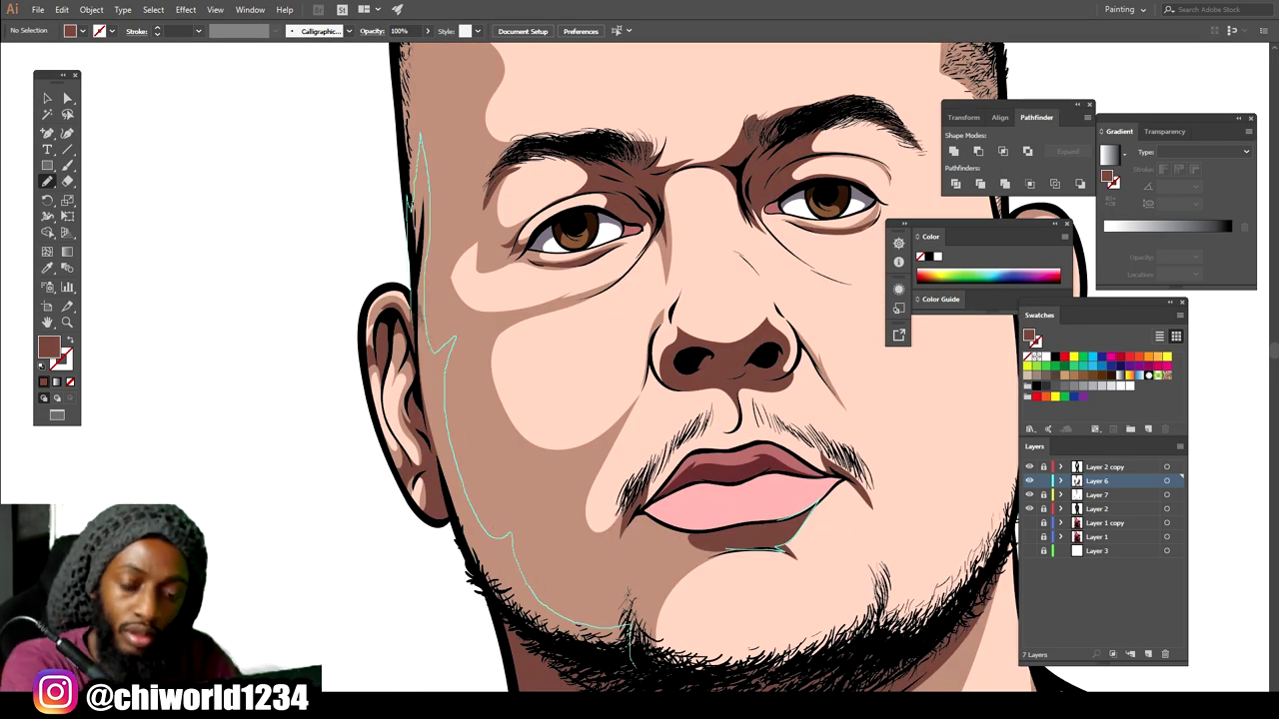
# Draw a dark brown shadow along the left side of the face from the ear to the beard, undoing the first attempt.
pyautogui.moveTo(413, 298); pyautogui.dragTo(555, 642)
pyautogui.hotkey('ctrl', 'z')
pyautogui.moveTo(516, 529); pyautogui.dragTo(432, 306)
pyautogui.moveTo(416, 373); pyautogui.dragTo(639, 678)
# Widen the left jaw shadow with a larger dark brown shape running down the cheek to the chin beard.
pyautogui.hotkey('ctrl', '-')
pyautogui.hotkey('ctrl', '-')
pyautogui.hotkey('ctrl', '-')
pyautogui.hotkey('ctrl', '=')
pyautogui.hotkey('ctrl', '=')
pyautogui.hotkey('ctrl', '=')
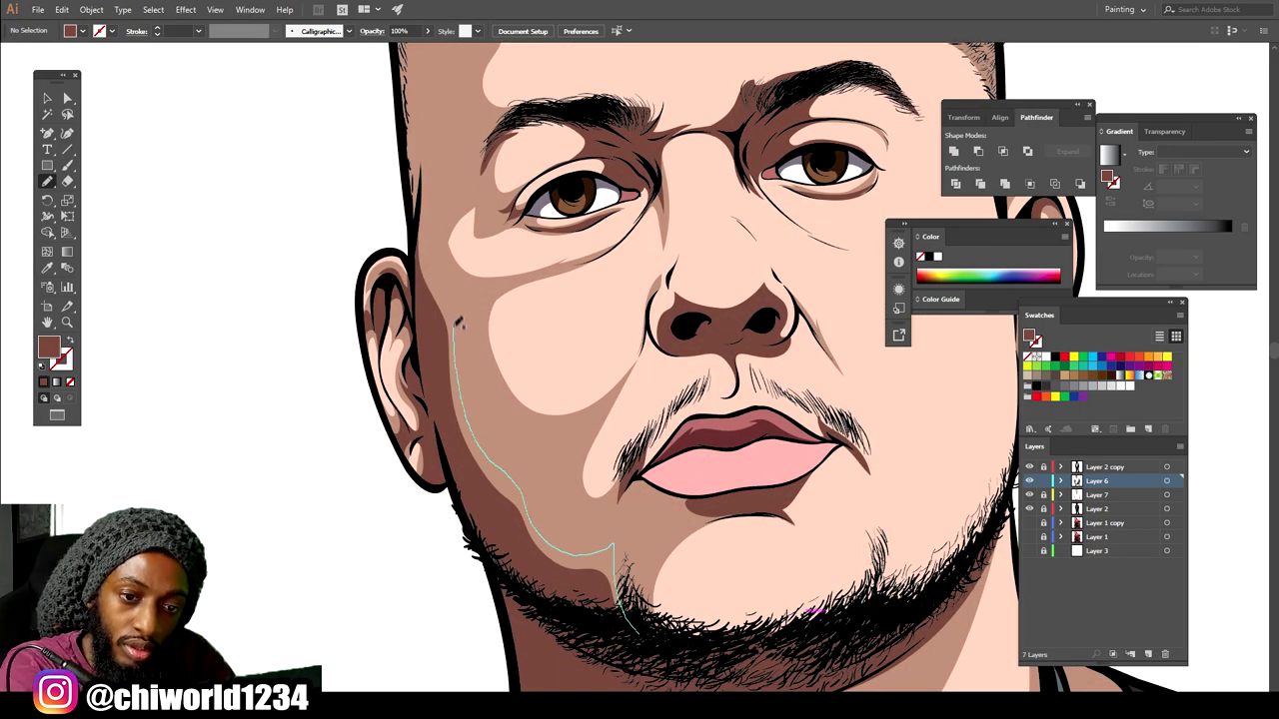
pyautogui.moveTo(421, 247); pyautogui.dragTo(640, 648)
# Draw a dark brown shadow along the left temple from the hairline down to the top of the ear.
pyautogui.hotkey('ctrl', '-')
pyautogui.hotkey('ctrl', '-')
pyautogui.hotkey('ctrl', '-')
pyautogui.hotkey('ctrl', '-')
pyautogui.hotkey('ctrl', '=')
pyautogui.hotkey('ctrl', '=')
pyautogui.hotkey('ctrl', '=')
pyautogui.scroll(3, 707, 402)
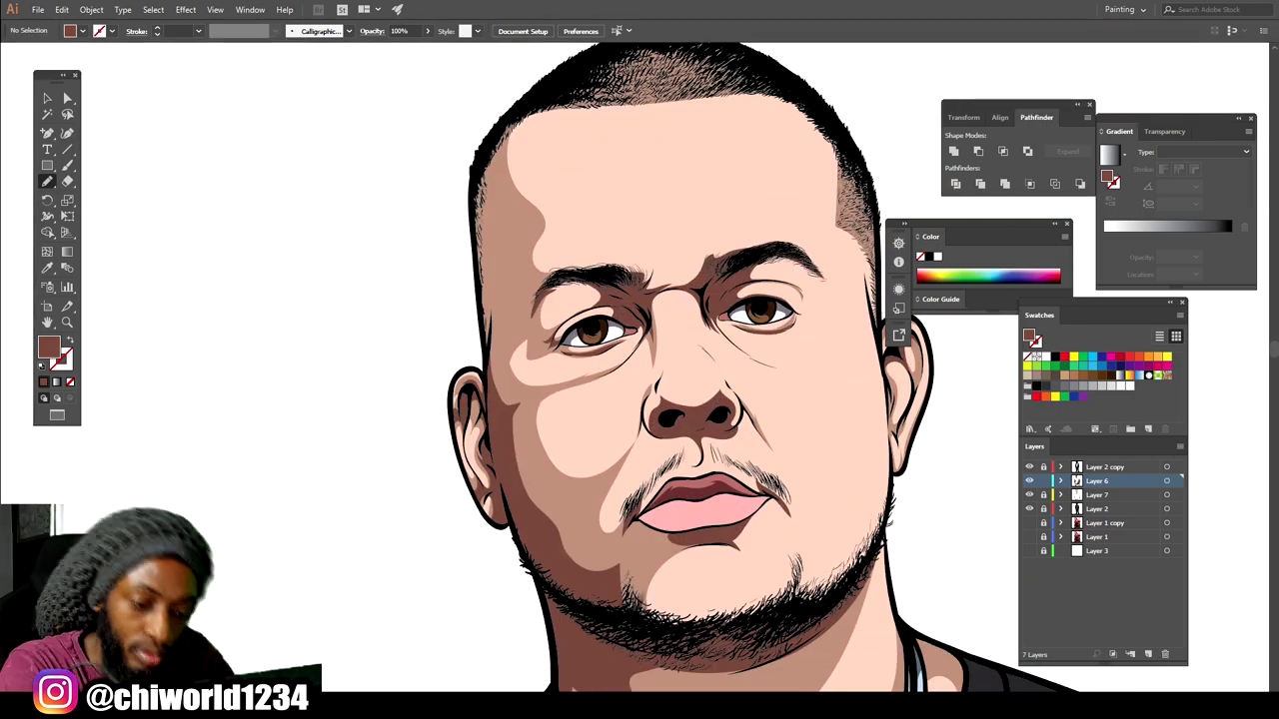
pyautogui.moveTo(493, 470); pyautogui.dragTo(492, 444)
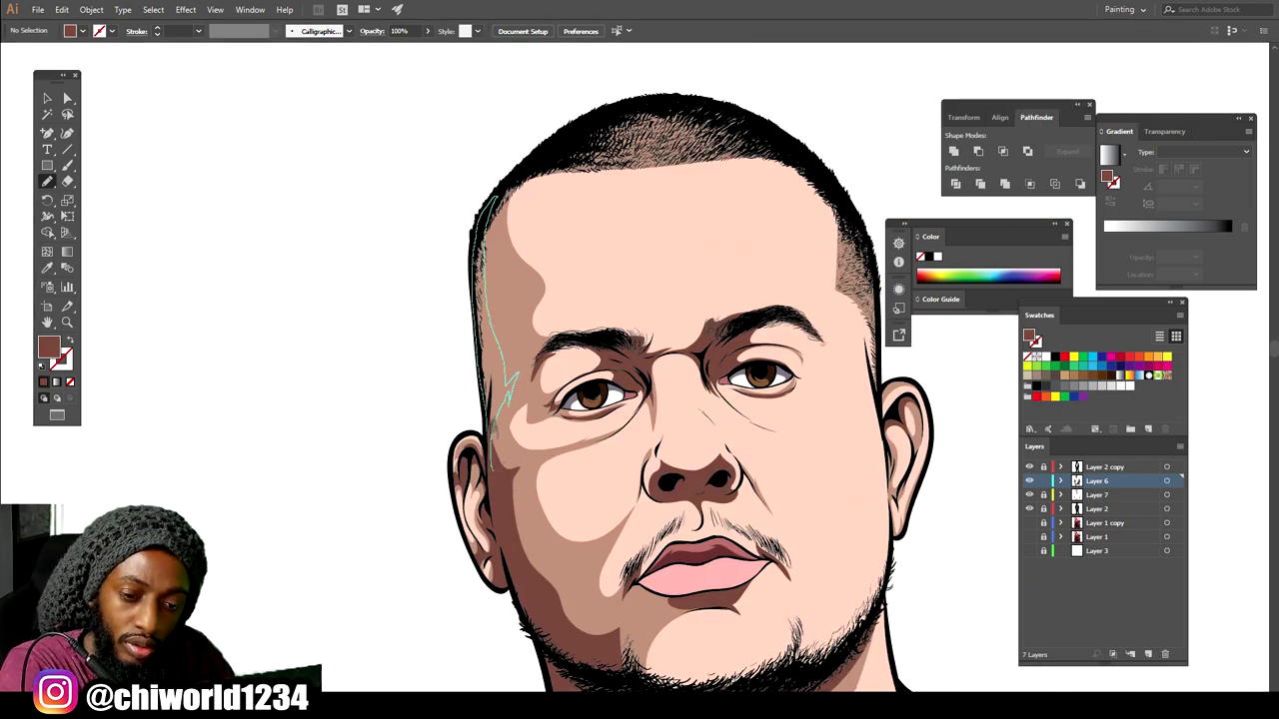
pyautogui.scroll(-3, 893, 568)
pyautogui.scroll(2, 814, 490)
pyautogui.scroll(-6, 816, 487)
# Lock Layer 6, add a new layer, and move it directly above Layer 2.
pyautogui.click(1043, 482)
pyautogui.click(1148, 654)
pyautogui.scroll(7, 860, 520)
pyautogui.moveTo(1097, 482); pyautogui.dragTo(1098, 518)
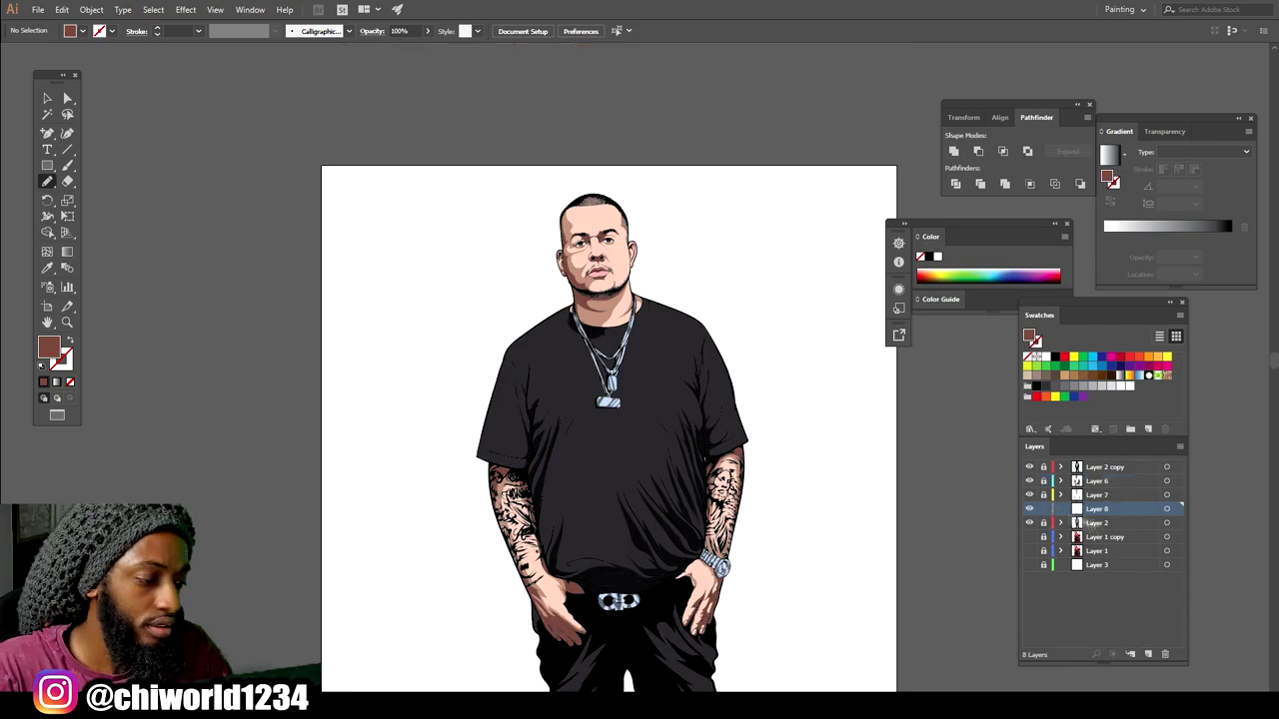
pyautogui.scroll(6, 748, 491)
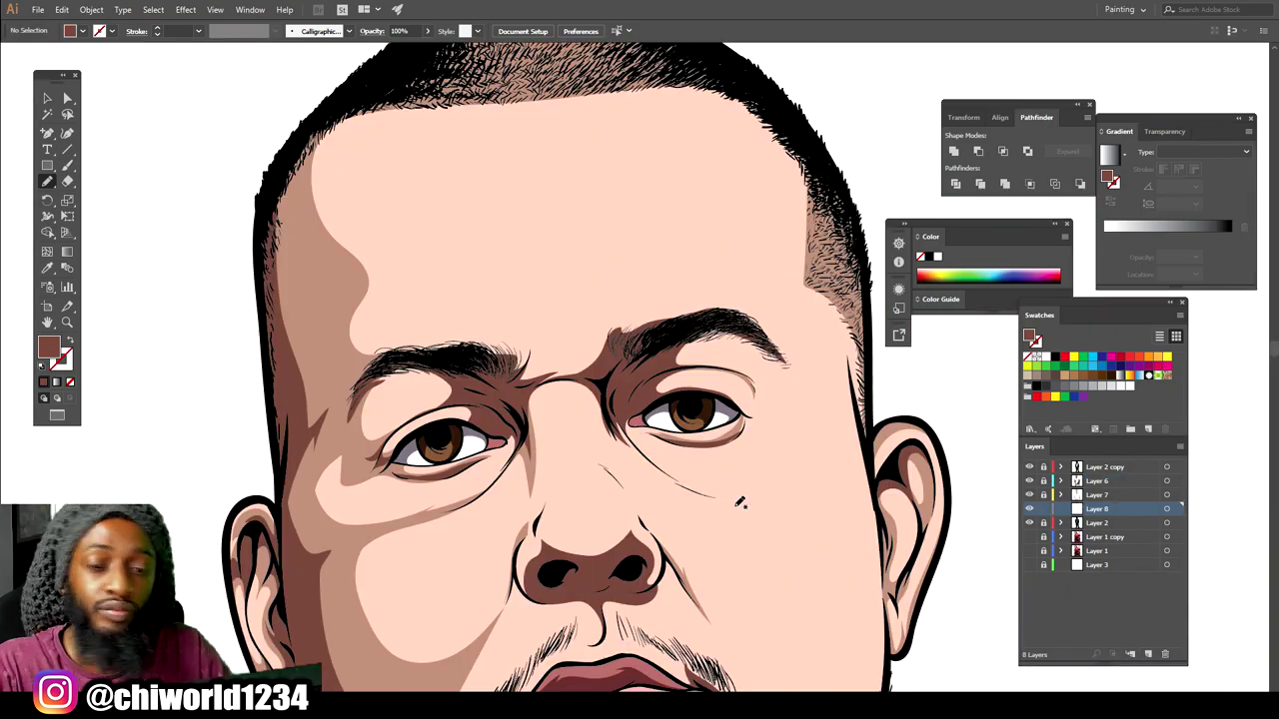
# Set the fill to off-white and draw highlight shapes on the nose and forehead on Layer 8.
pyautogui.doubleClick(47, 346)
pyautogui.click(1136, 503)
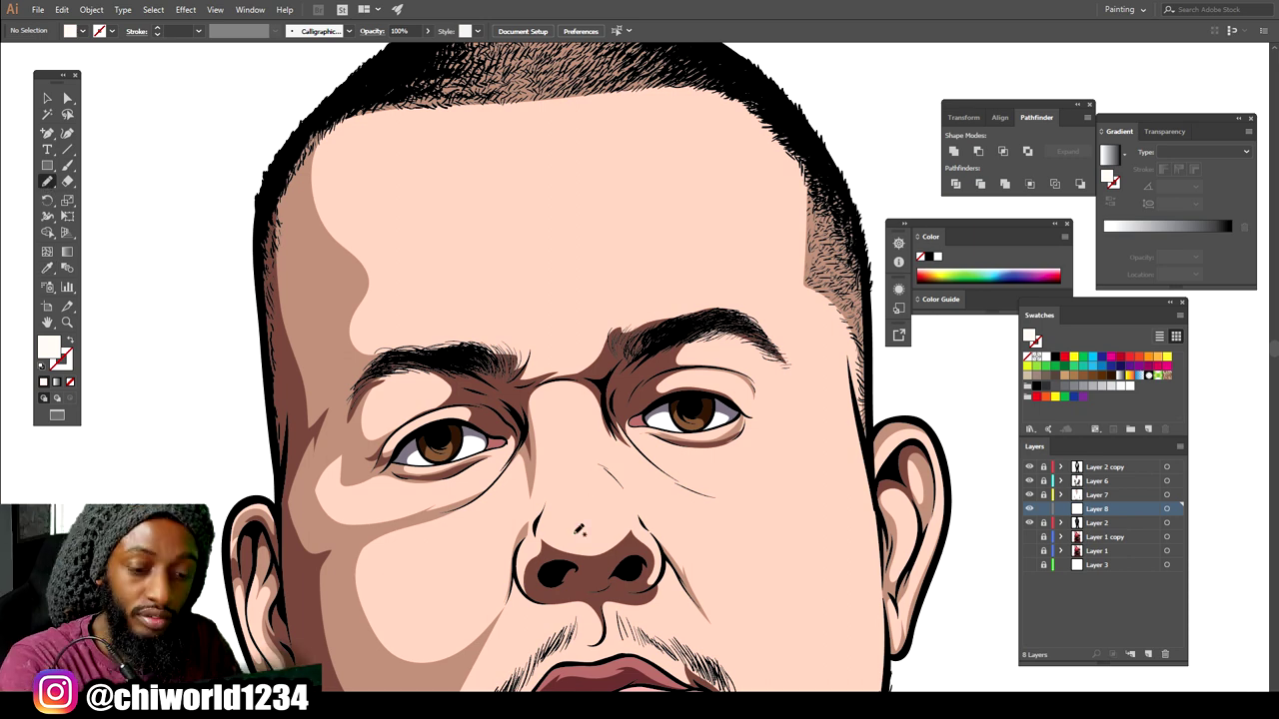
pyautogui.moveTo(584, 462); pyautogui.dragTo(583, 456)
pyautogui.scroll(1, 504, 566)
pyautogui.moveTo(491, 337)
pyautogui.mouseDown()
pyautogui.moveTo(597, 327)
pyautogui.moveTo(485, 298)
pyautogui.moveTo(492, 336)
pyautogui.mouseUp()
pyautogui.moveTo(482, 275)
pyautogui.mouseDown()
pyautogui.moveTo(535, 148)
pyautogui.moveTo(525, 154)
pyautogui.mouseUp()
pyautogui.hotkey('ctrl', '-')
pyautogui.hotkey('ctrl', '-')
pyautogui.hotkey('ctrl', '-')
pyautogui.hotkey('ctrl', '-')
pyautogui.hotkey('ctrl', '-')
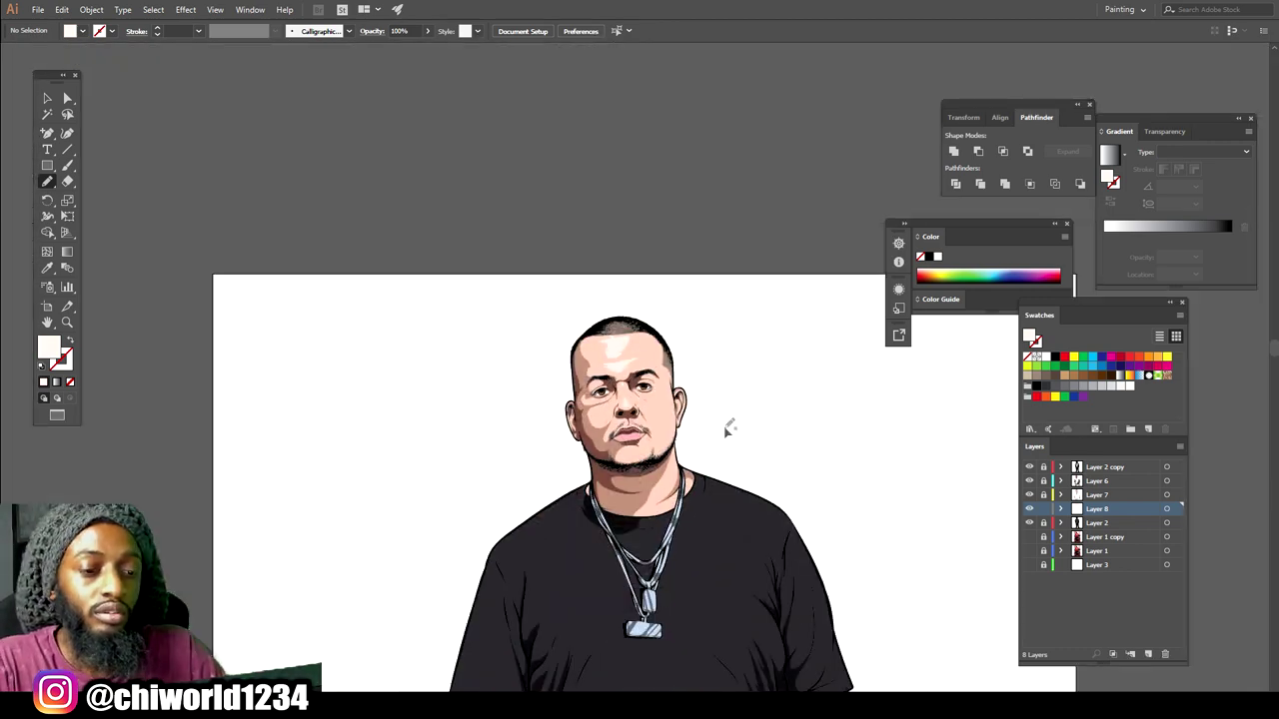
# Draw off-white highlights on both cheeks, around the mustache, and on the chin below the lips.
pyautogui.hotkey('ctrl', '+')
pyautogui.hotkey('ctrl', '+')
pyautogui.hotkey('ctrl', '+')
pyautogui.hotkey('ctrl', '+')
pyautogui.moveTo(517, 372); pyautogui.dragTo(525, 350)
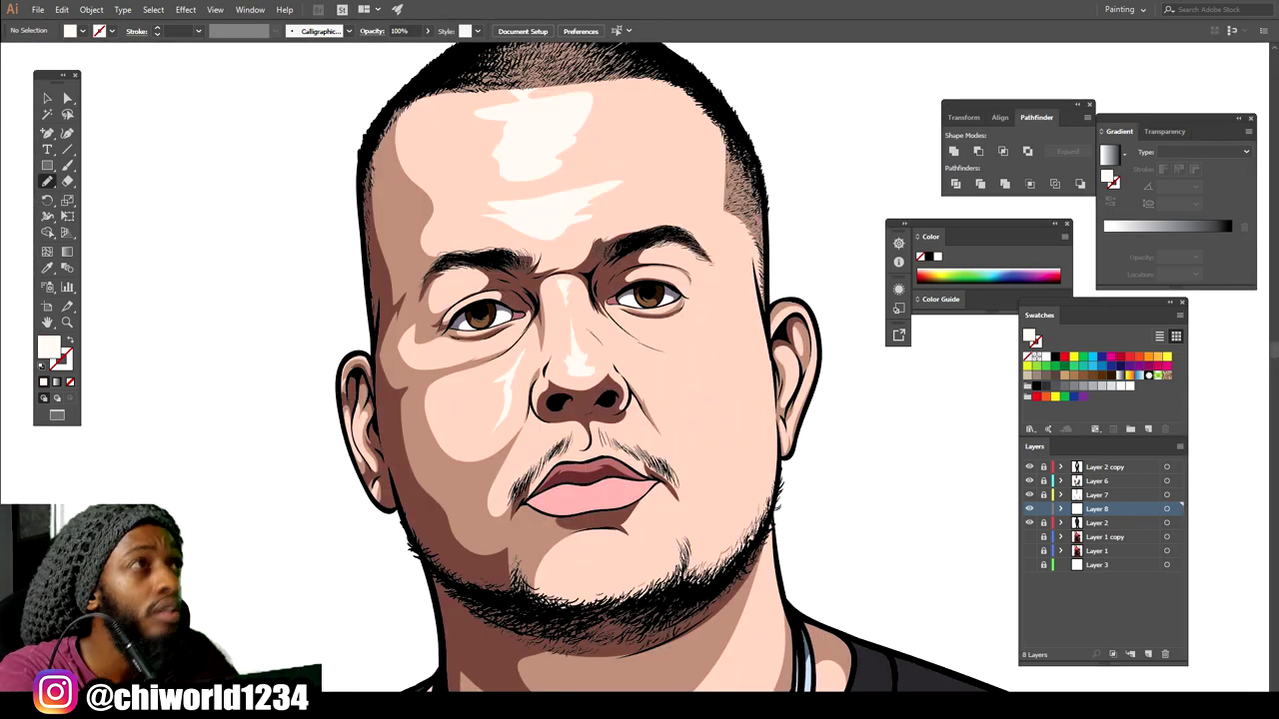
pyautogui.moveTo(640, 433); pyautogui.dragTo(620, 430)
pyautogui.moveTo(647, 361); pyautogui.dragTo(630, 348)
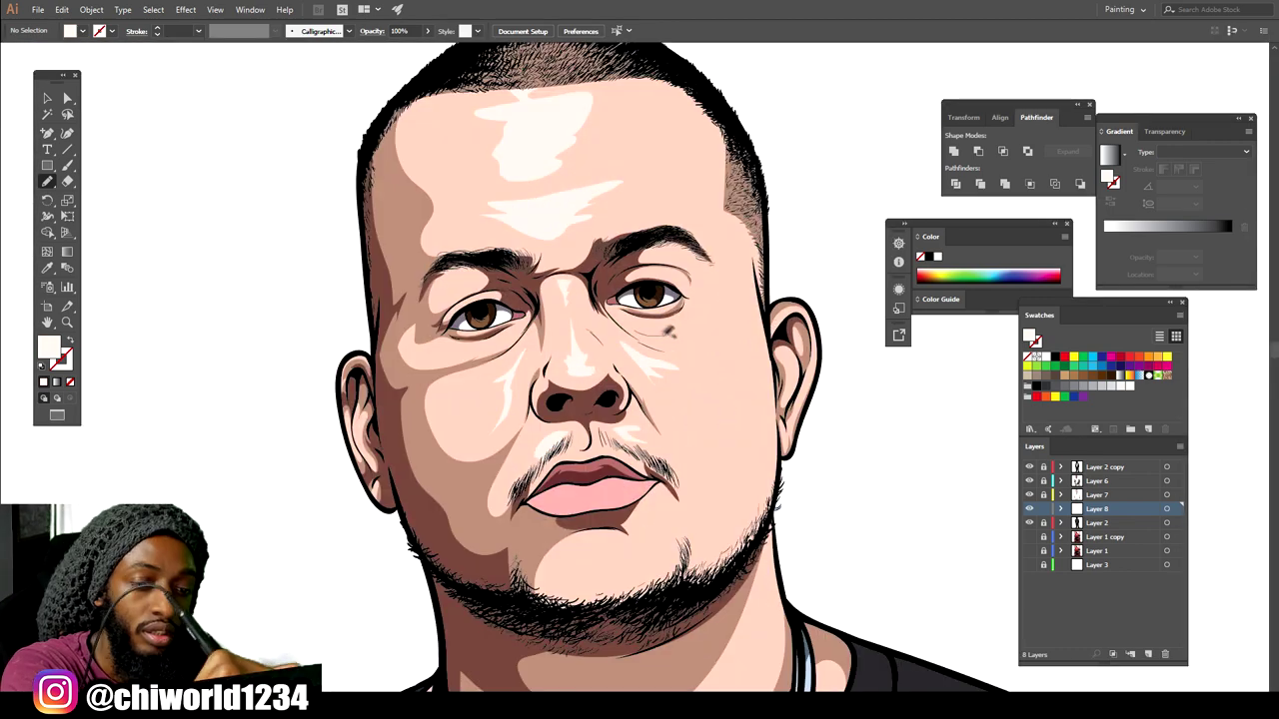
pyautogui.scroll(-3, 783, 475)
pyautogui.moveTo(569, 426); pyautogui.dragTo(550, 438)
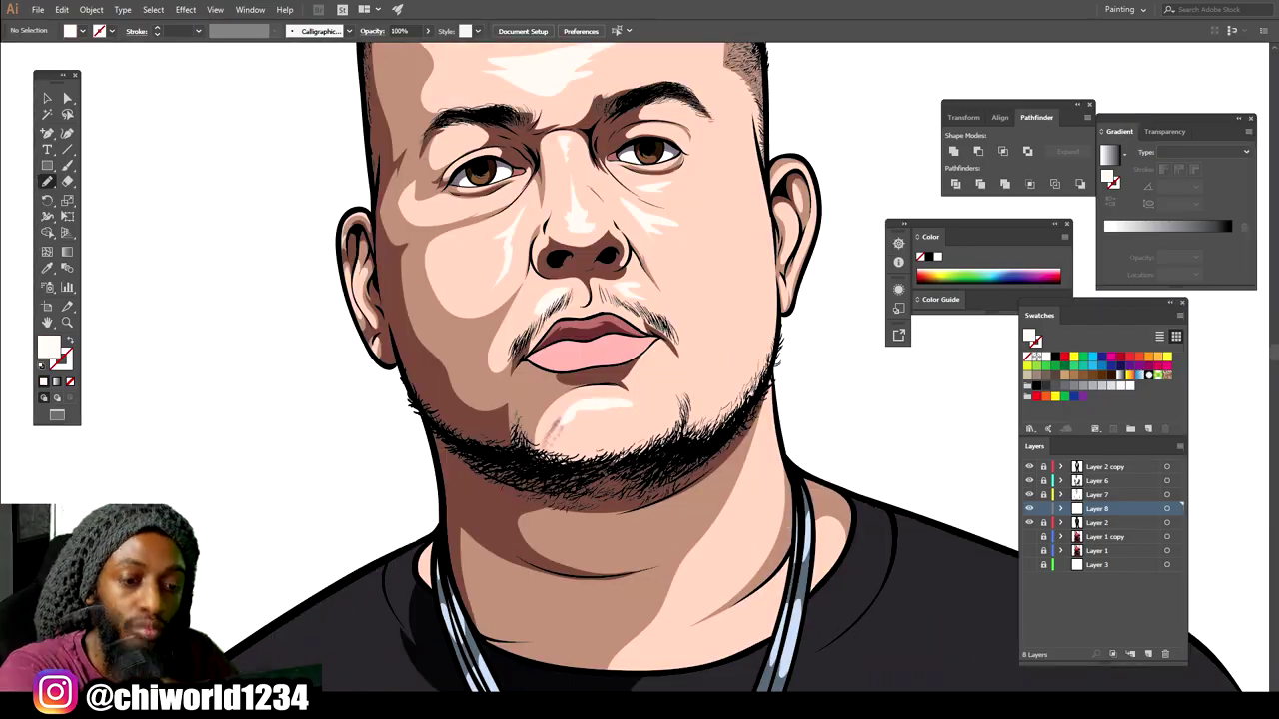
# Check the new skin highlights against the full figure.
pyautogui.hotkey('ctrl', '-')
pyautogui.hotkey('ctrl', '-')
pyautogui.hotkey('ctrl', '-')
pyautogui.hotkey('ctrl', '-')
pyautogui.hotkey('ctrl', '-')
pyautogui.hotkey('ctrl', '-')
pyautogui.scroll(-3, 742, 463)
pyautogui.hotkey('ctrl', '+')
pyautogui.hotkey('ctrl', '+')
pyautogui.scroll(-1, 749, 438)
# On Layer 6, draw a shadow over the right eye's iris in a near-black shade darkened from the iris brown.
pyautogui.scroll(10, 749, 437)
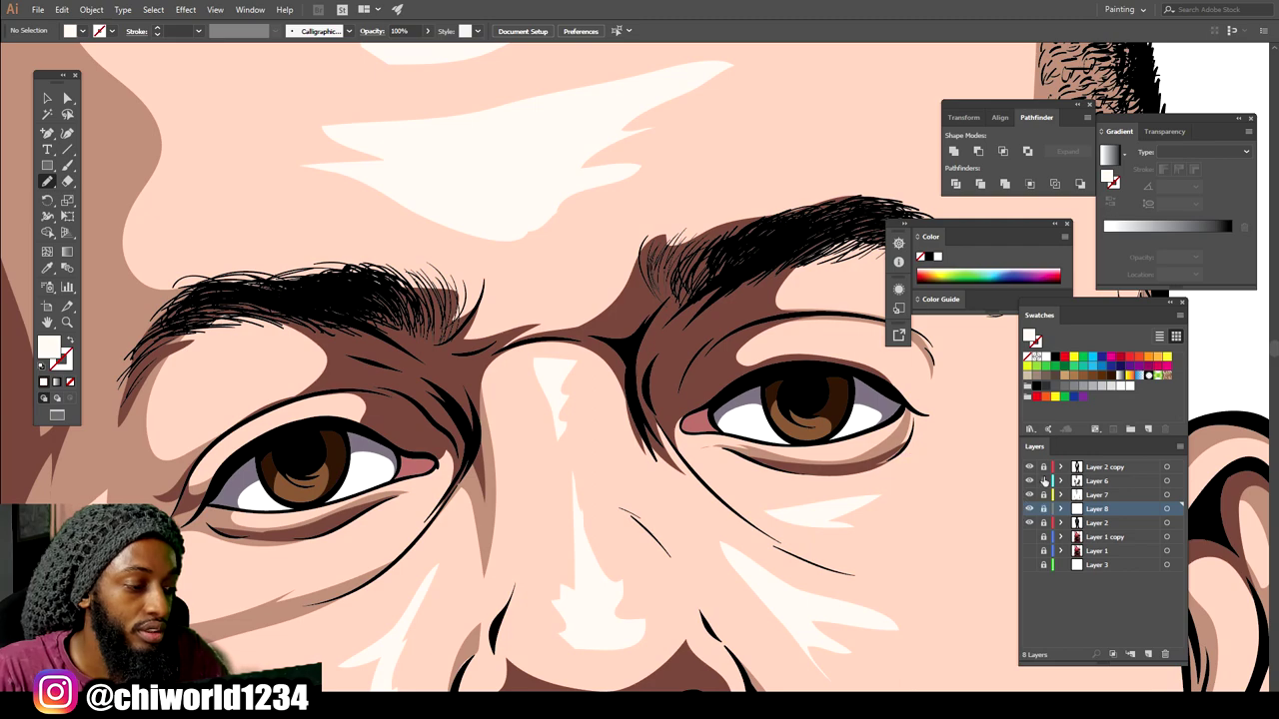
pyautogui.scroll(3, 823, 376)
pyautogui.click(857, 425)
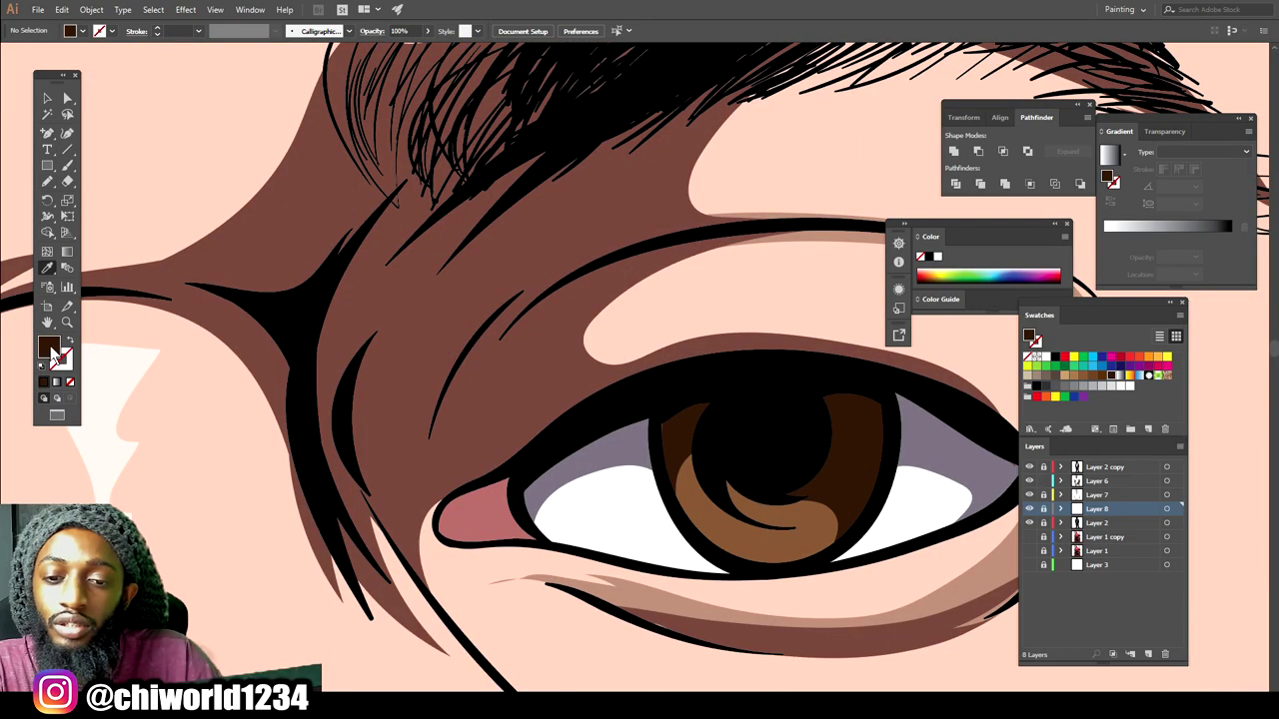
pyautogui.doubleClick(49, 348)
pyautogui.click(1127, 510)
pyautogui.press('b')
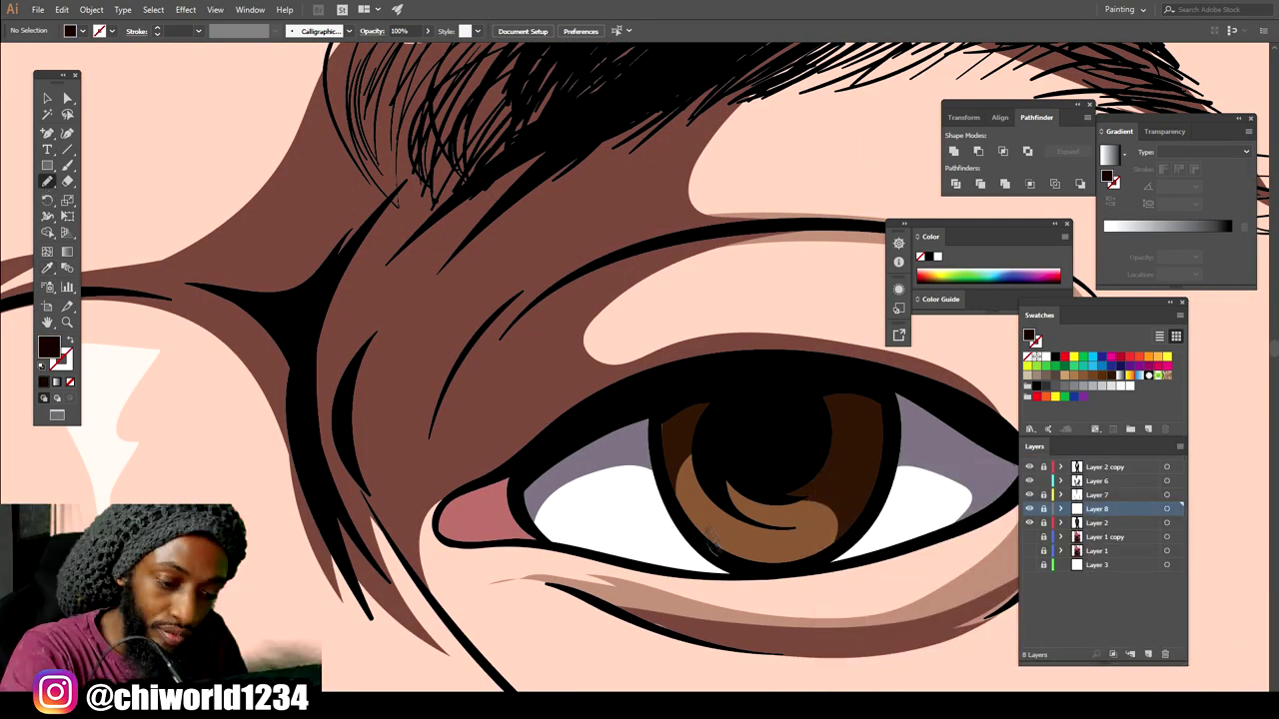
pyautogui.moveTo(833, 560)
pyautogui.mouseDown()
pyautogui.moveTo(665, 410)
pyautogui.moveTo(713, 548)
pyautogui.mouseUp()
pyautogui.click(1121, 482)
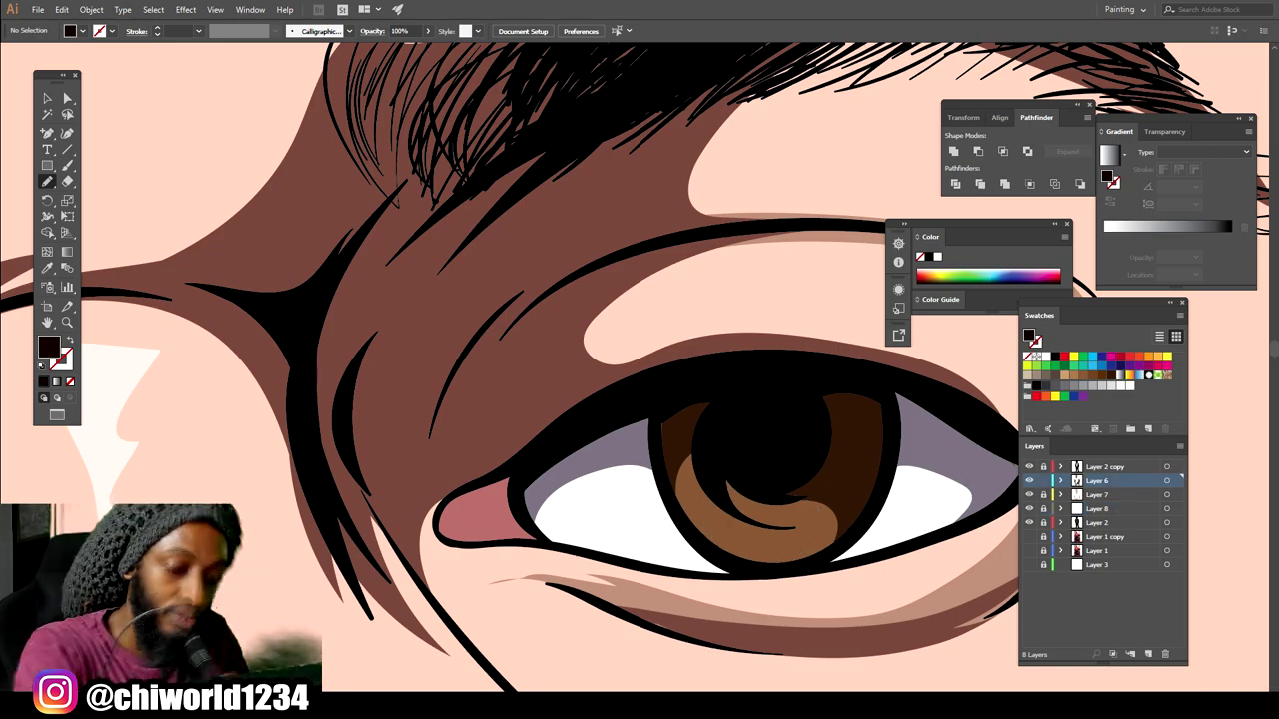
pyautogui.moveTo(796, 564)
pyautogui.mouseDown()
pyautogui.moveTo(657, 419)
pyautogui.moveTo(734, 562)
pyautogui.mouseUp()
# Draw a matching near-black shadow over the brown iris of the left eye.
pyautogui.scroll(-5, 909, 410)
pyautogui.scroll(5, 622, 427)
pyautogui.moveTo(584, 552); pyautogui.dragTo(450, 539)
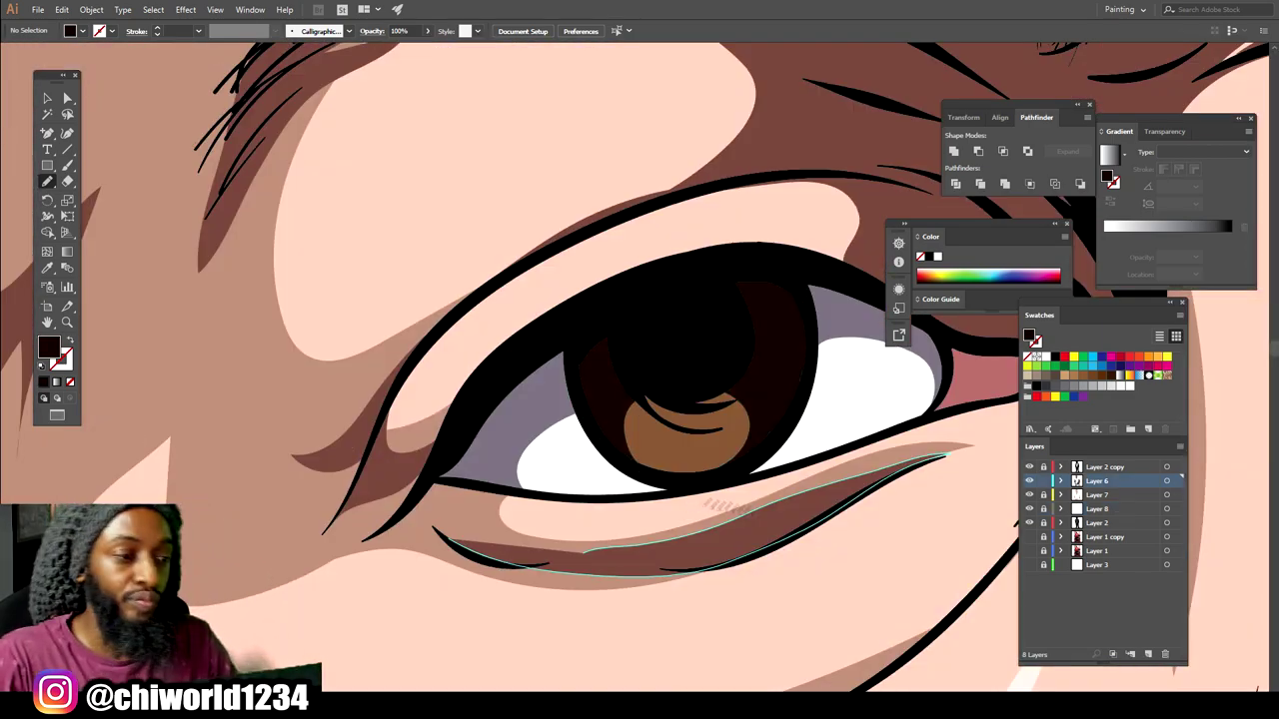
pyautogui.scroll(-3, 693, 503)
pyautogui.scroll(3, 699, 340)
pyautogui.scroll(-3, 830, 599)
pyautogui.scroll(2, 829, 600)
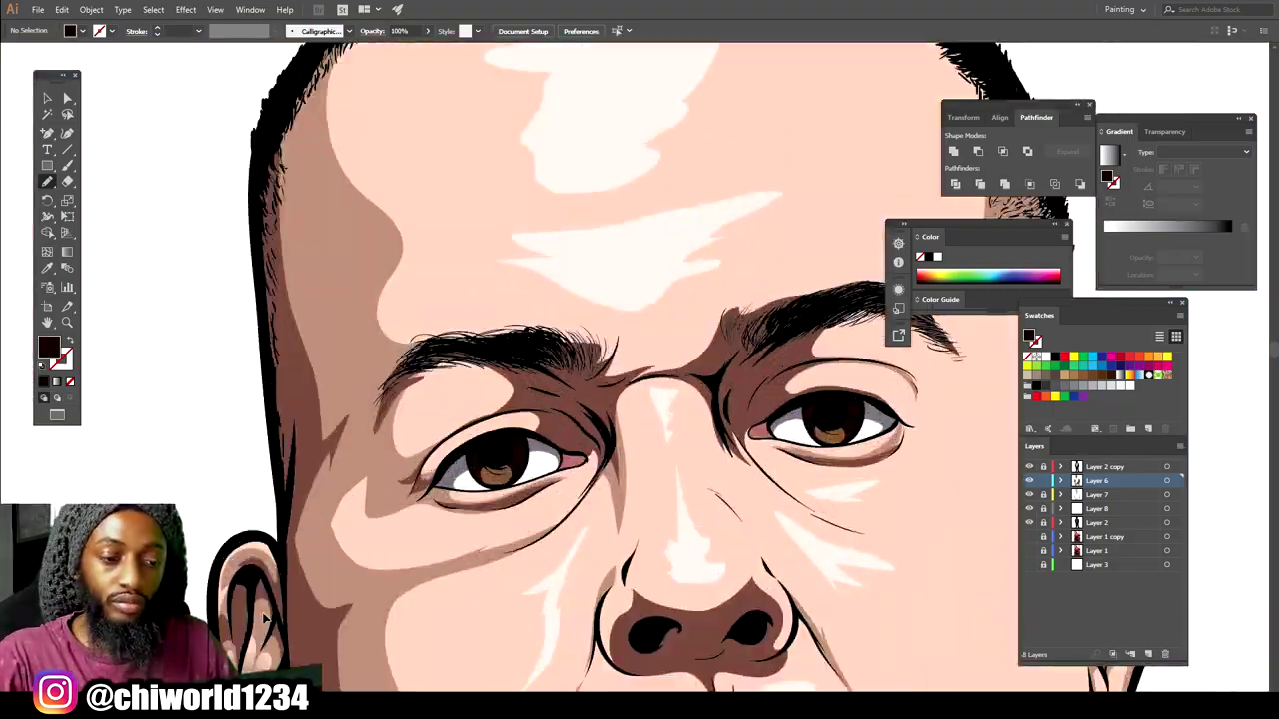
# Sample the purple-grey eye shadow color and shade the lower edges of the whites in both eyes.
pyautogui.scroll(-2, 828, 608)
pyautogui.scroll(5, 600, 399)
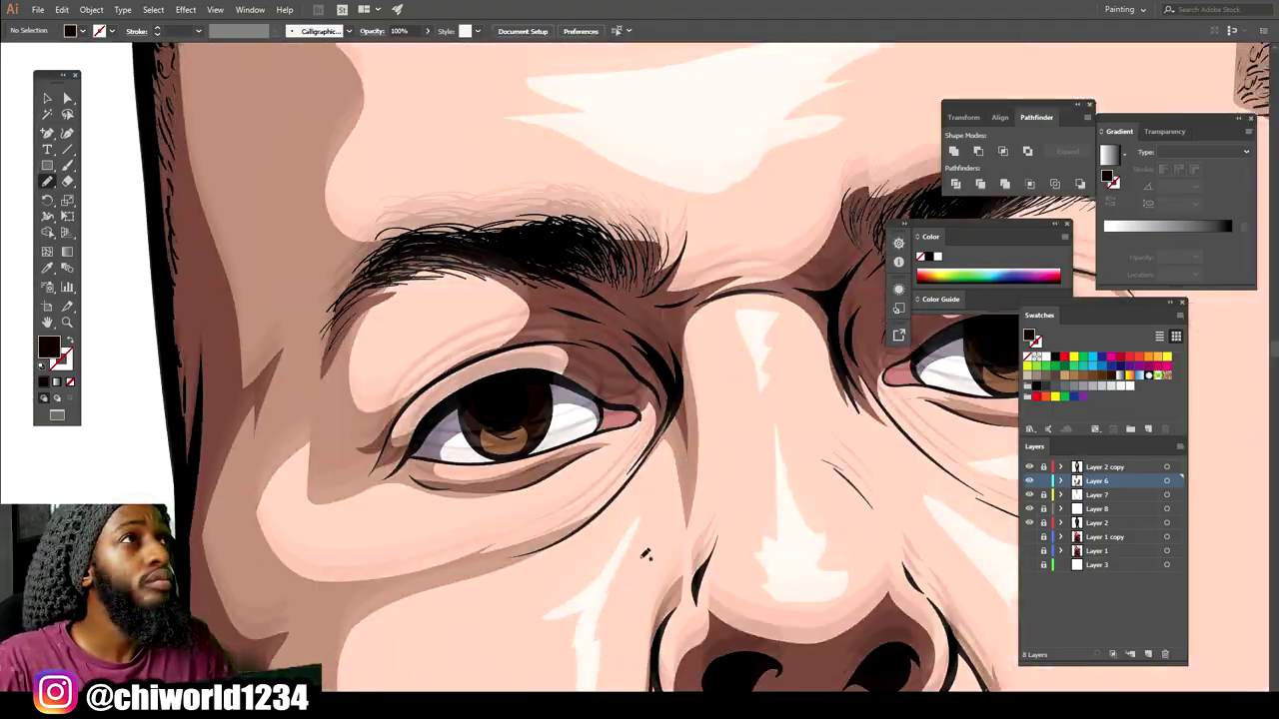
pyautogui.click(48, 269)
pyautogui.click(394, 534)
pyautogui.click(48, 182)
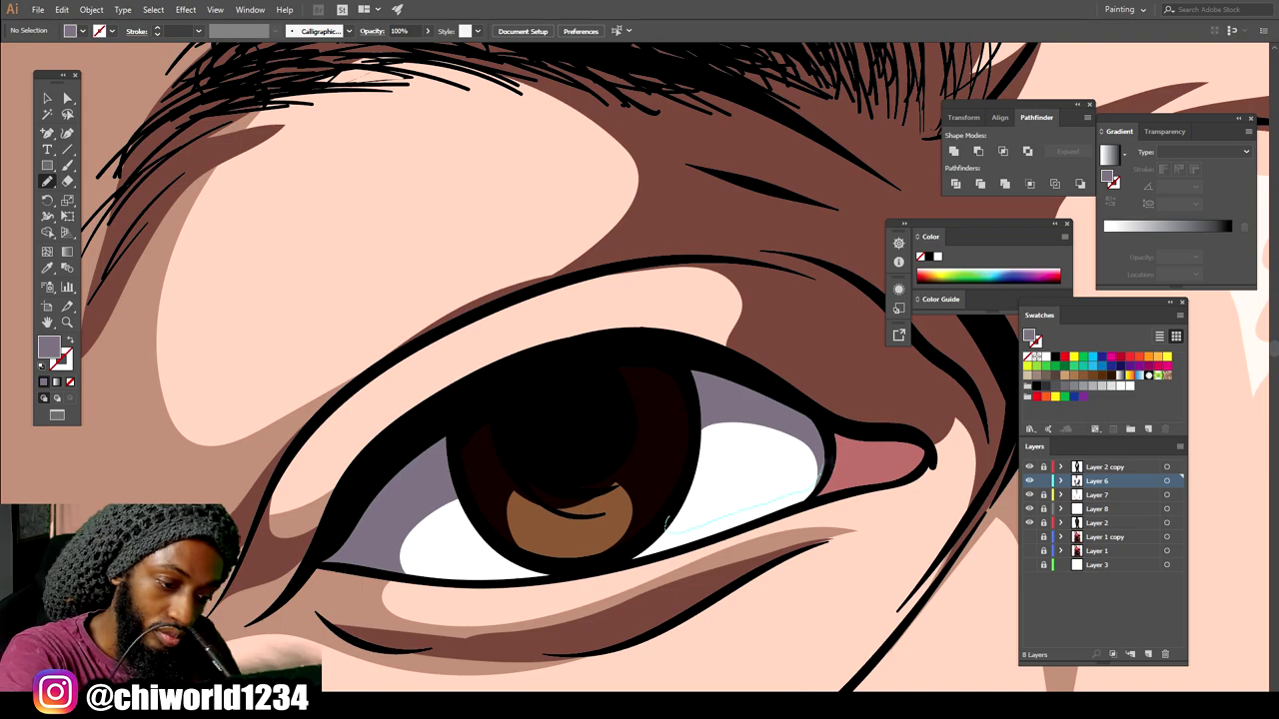
pyautogui.moveTo(667, 522); pyautogui.dragTo(614, 565)
pyautogui.scroll(-4, 734, 592)
pyautogui.scroll(6, 734, 592)
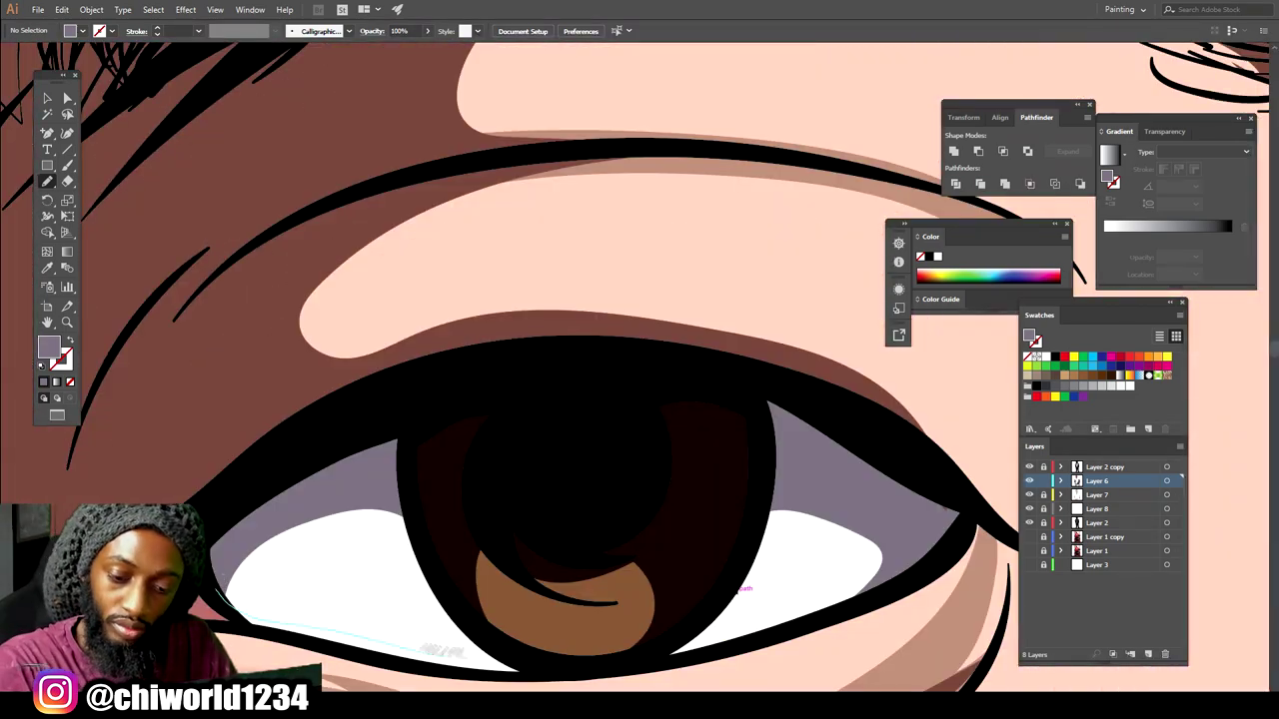
pyautogui.moveTo(518, 664); pyautogui.dragTo(520, 665)
pyautogui.moveTo(647, 658); pyautogui.dragTo(657, 659)
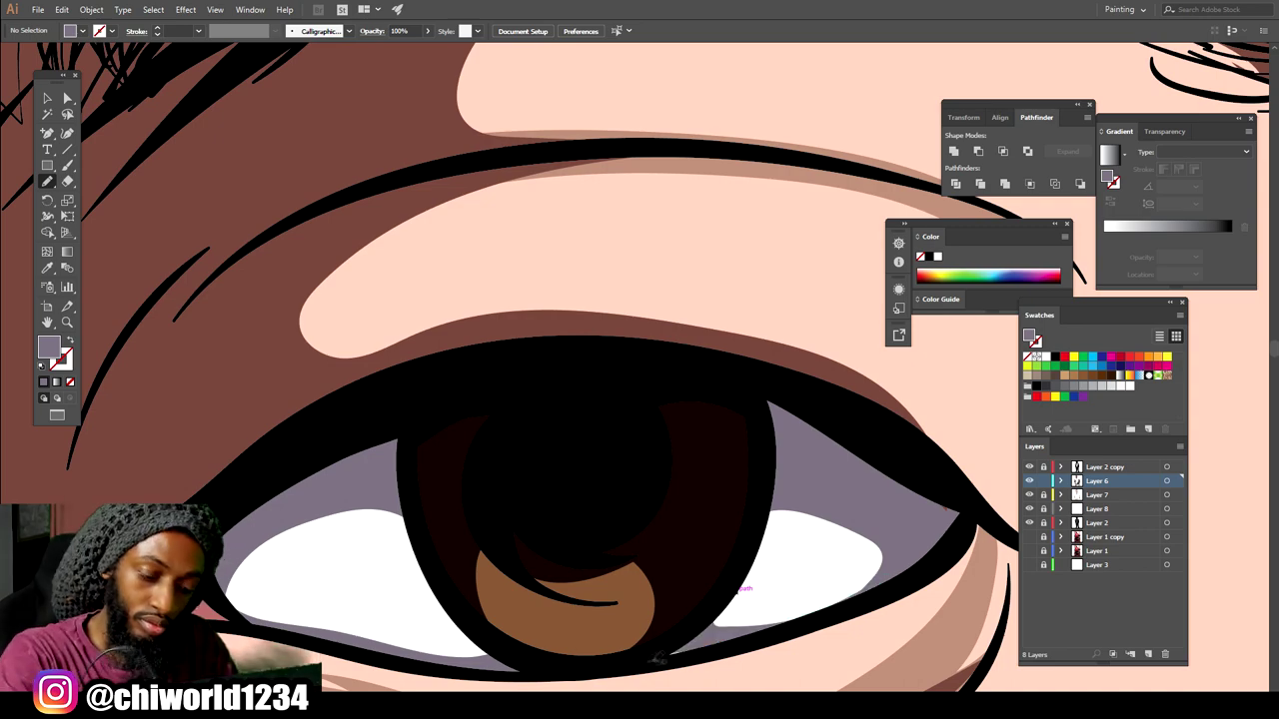
# Darken the purple-grey fill and draw deeper shadows under the upper lids on the whites of both eyes.
pyautogui.doubleClick(42, 344)
pyautogui.moveTo(842, 599); pyautogui.dragTo(852, 633)
pyautogui.click(1133, 508)
pyautogui.moveTo(923, 567)
pyautogui.mouseDown()
pyautogui.moveTo(929, 479)
pyautogui.moveTo(925, 565)
pyautogui.mouseUp()
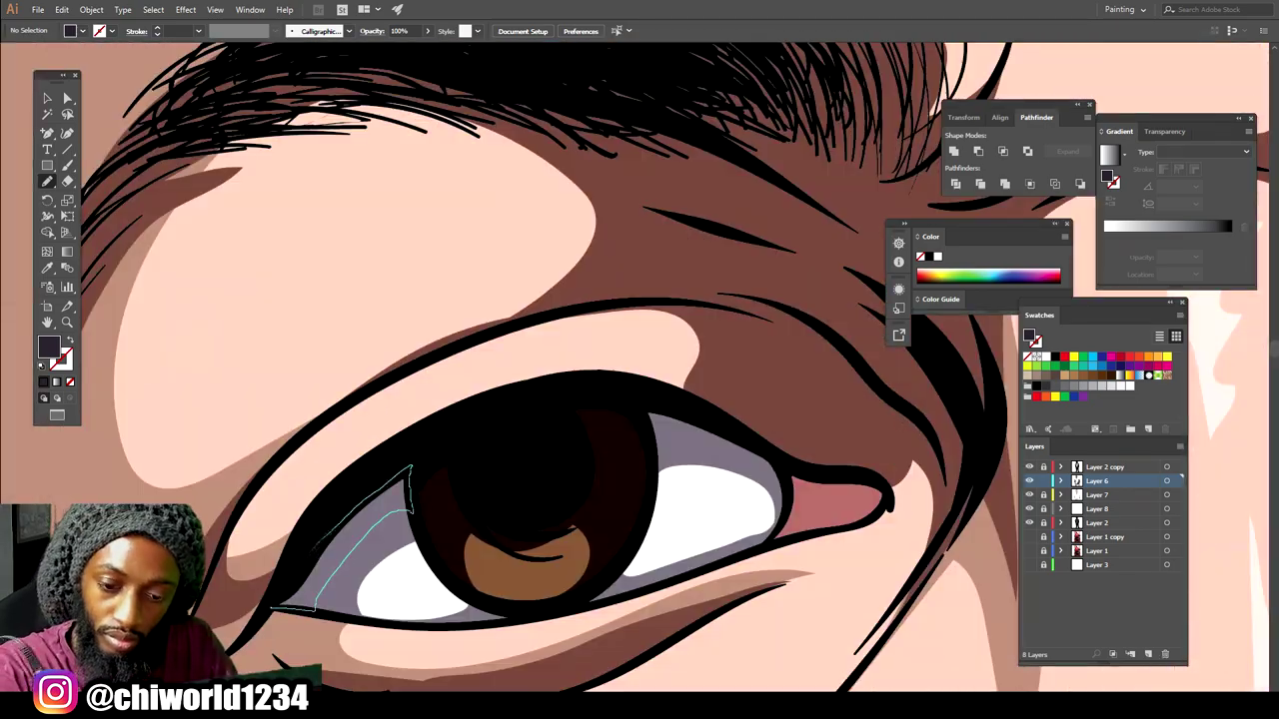
pyautogui.moveTo(408, 469); pyautogui.dragTo(408, 472)
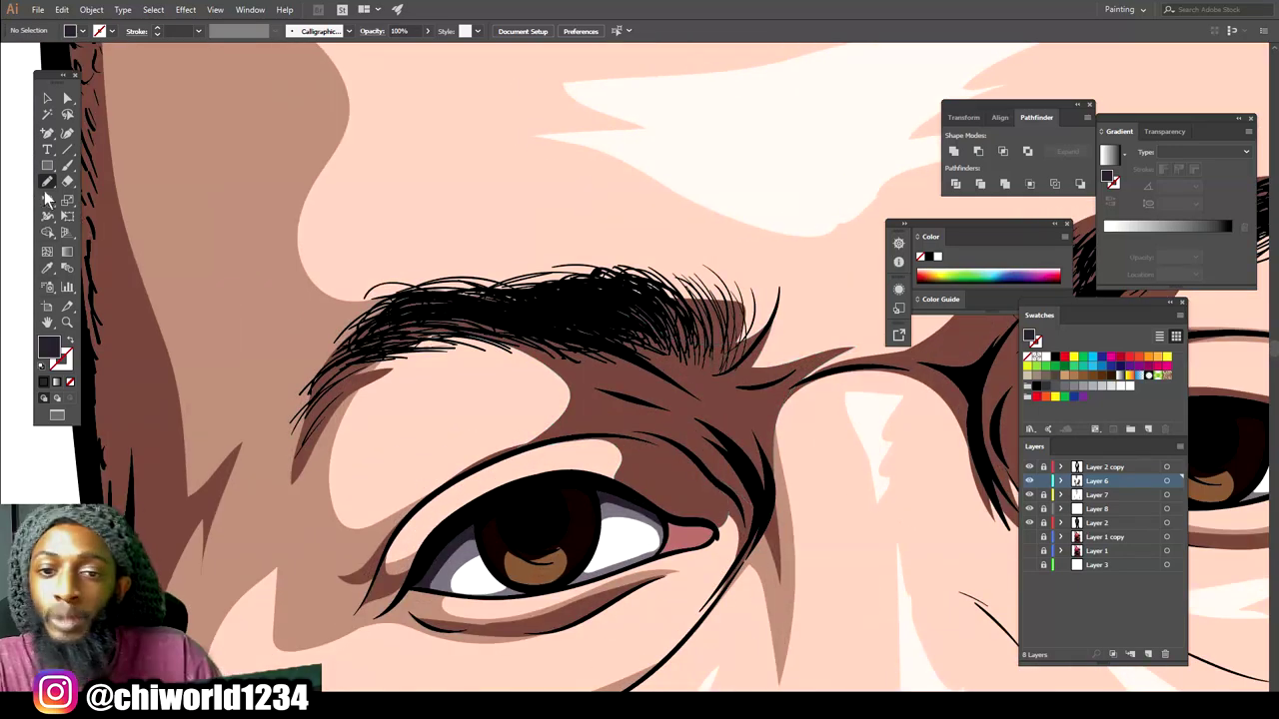
# Sample the dark brown skin shadow and extend it around the light area between the left eyebrow and eyelid.
pyautogui.click(47, 268)
pyautogui.click(119, 249)
pyautogui.click(48, 182)
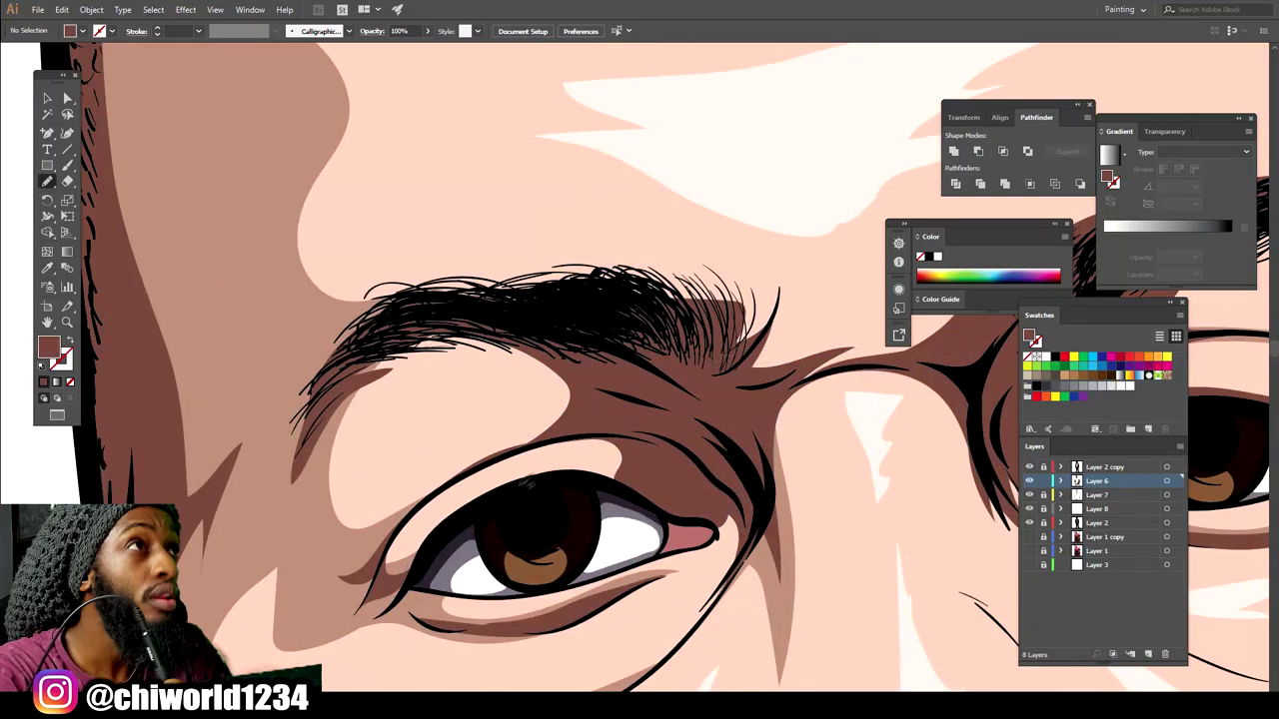
pyautogui.moveTo(420, 367)
pyautogui.mouseDown()
pyautogui.moveTo(599, 483)
pyautogui.moveTo(495, 494)
pyautogui.mouseUp()
pyautogui.moveTo(516, 428); pyautogui.dragTo(430, 486)
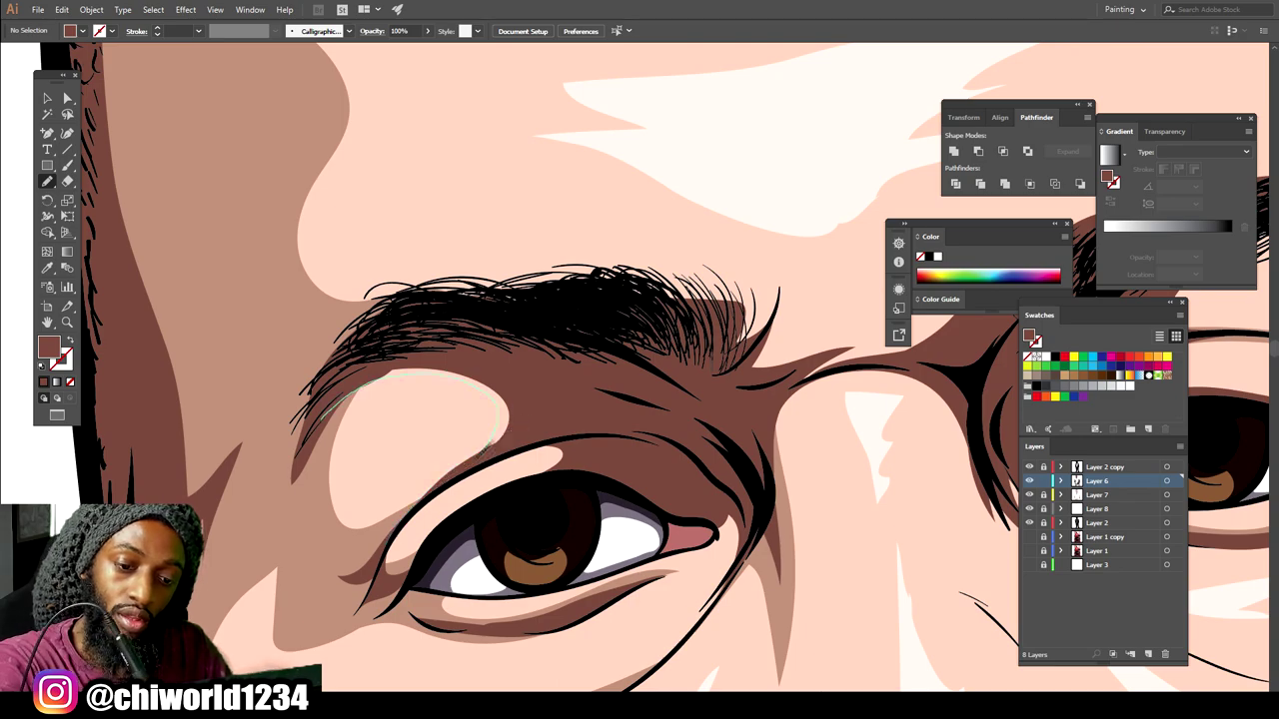
pyautogui.moveTo(492, 441); pyautogui.dragTo(325, 413)
# Add dark brown shading around the inner corner of the left eye beside the nose bridge.
pyautogui.hotkey('ctrl', '-')
pyautogui.hotkey('ctrl', '-')
pyautogui.hotkey('ctrl', '-')
pyautogui.hotkey('ctrl', '-')
pyautogui.hotkey('ctrl', '-')
pyautogui.hotkey('ctrl', '-')
pyautogui.hotkey('ctrl', '=')
pyautogui.hotkey('ctrl', '=')
pyautogui.hotkey('ctrl', '=')
pyautogui.hotkey('ctrl', '=')
pyautogui.hotkey('ctrl', '=')
pyautogui.hotkey('ctrl', '=')
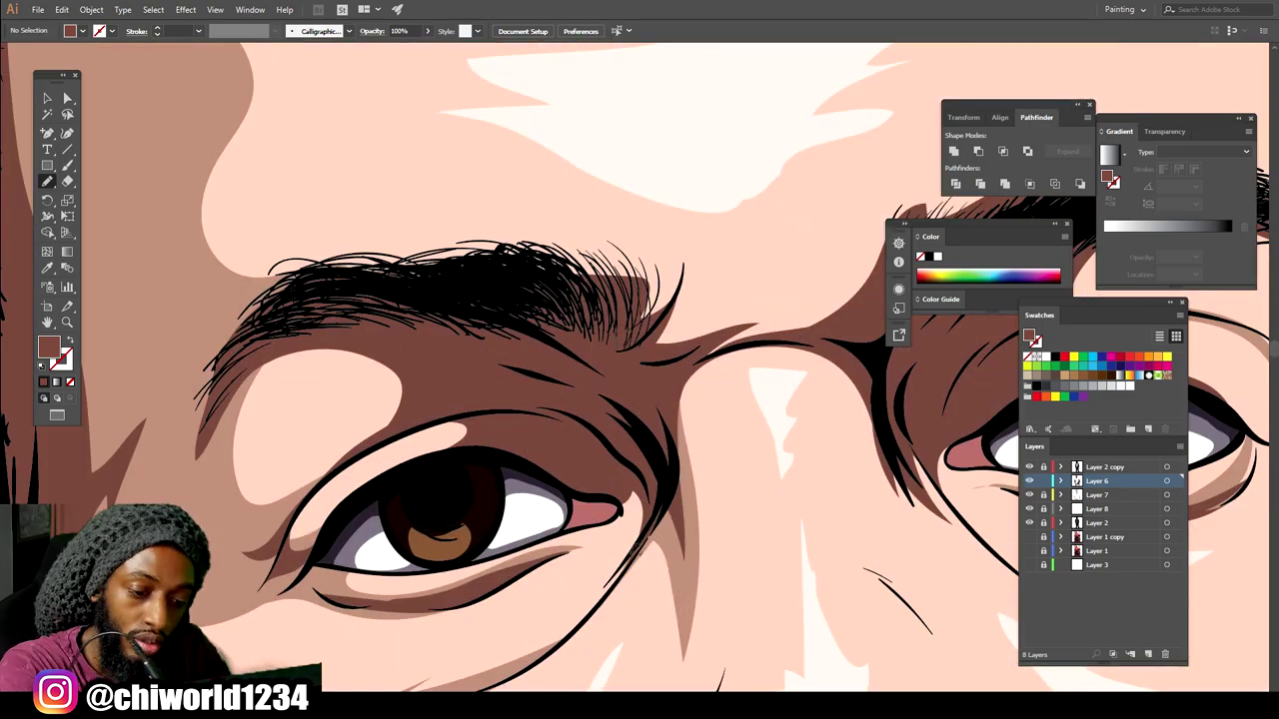
pyautogui.moveTo(688, 451); pyautogui.dragTo(690, 420)
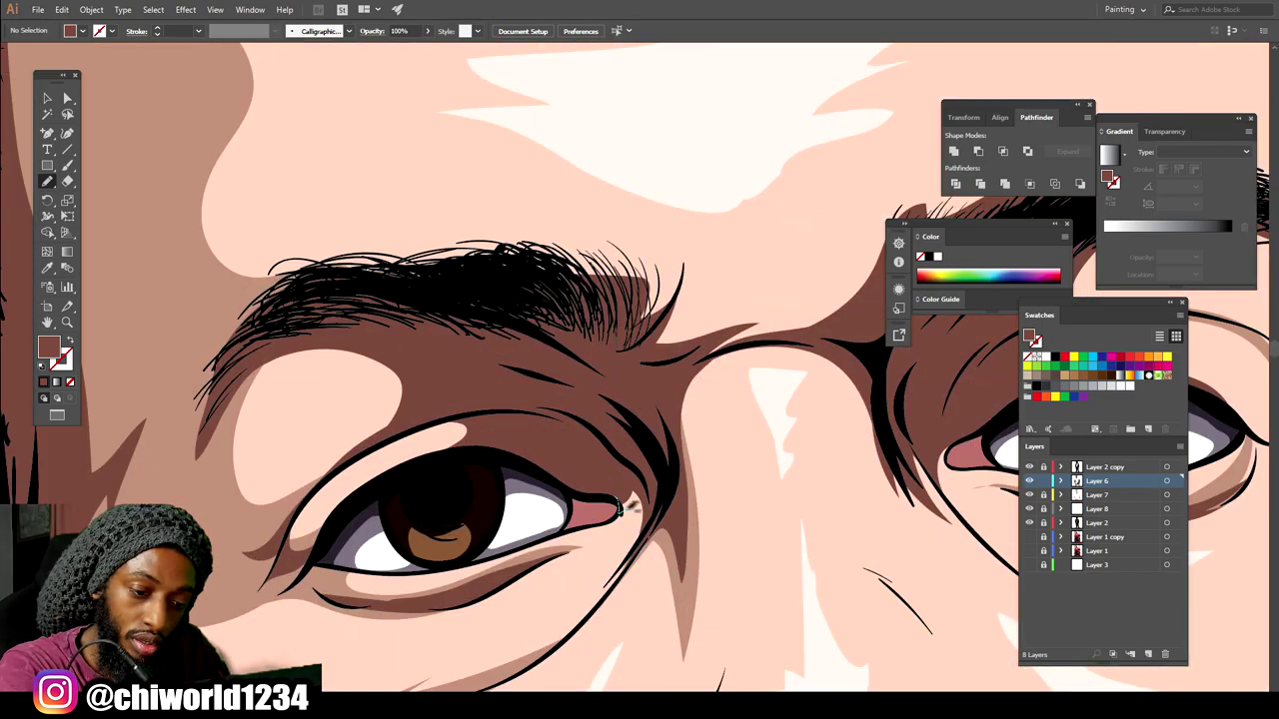
pyautogui.moveTo(620, 508); pyautogui.dragTo(616, 497)
pyautogui.scroll(-8, 586, 624)
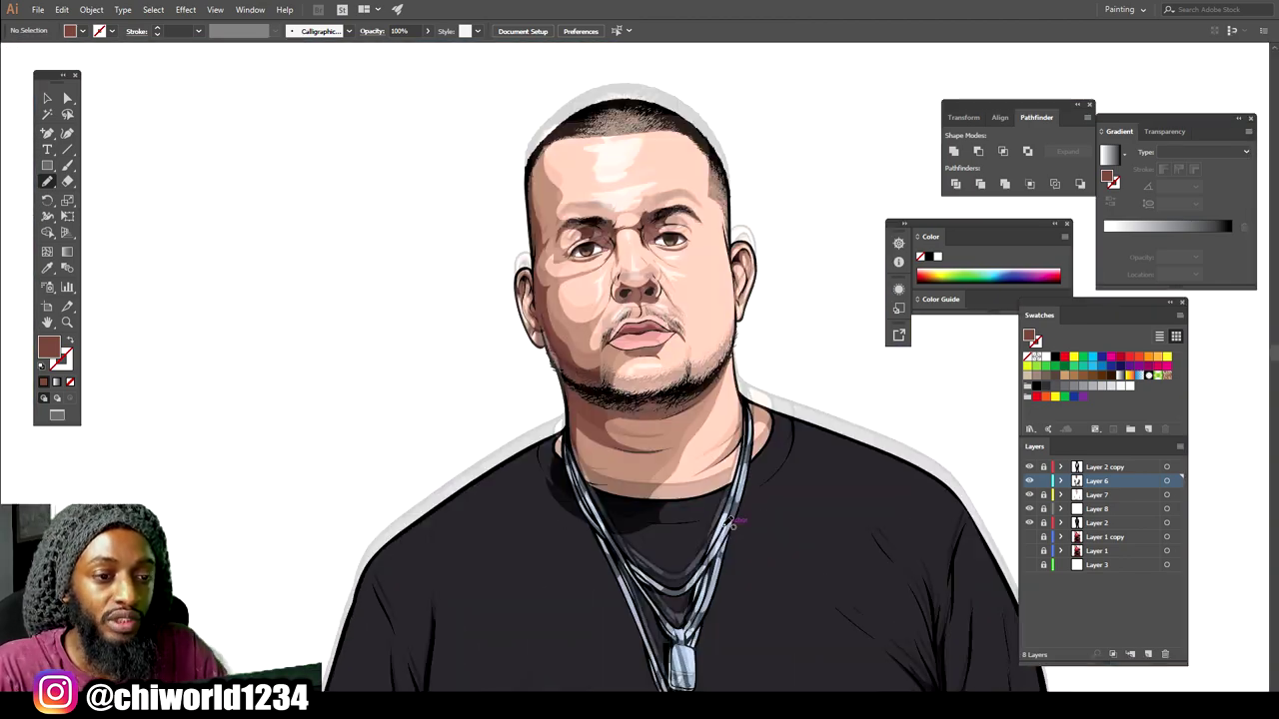
# Inspect the dark shadow shapes along the left side of the face and review the full figure.
pyautogui.scroll(4, 634, 210)
pyautogui.press('v')
pyautogui.click(474, 490)
pyautogui.hotkey('ctrl', 'shift', 'a')
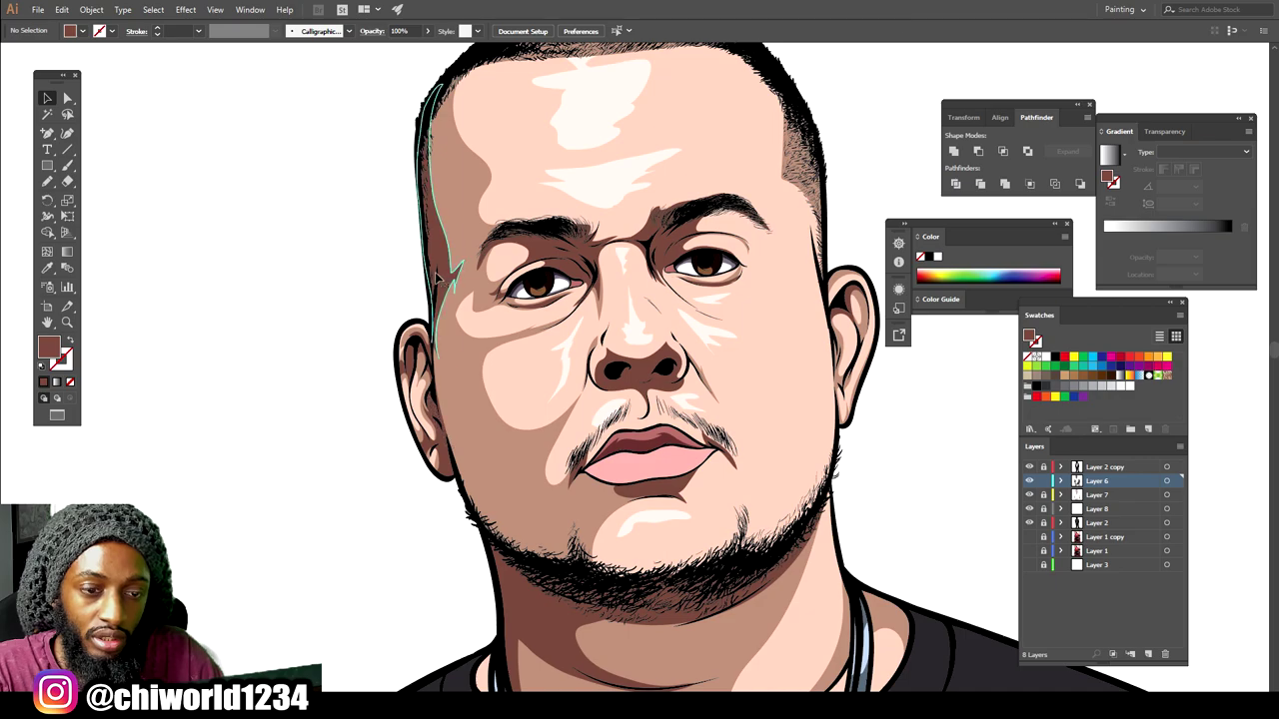
pyautogui.click(449, 274)
pyautogui.hotkey('ctrl', 'shift', 'a')
pyautogui.hotkey('ctrl', '-')
pyautogui.hotkey('ctrl', '-')
pyautogui.hotkey('ctrl', '-')
pyautogui.hotkey('ctrl', '-')
pyautogui.hotkey('ctrl', '-')
pyautogui.hotkey('ctrl', '-')
pyautogui.hotkey('ctrl', '-')
pyautogui.scroll(-1, 847, 575)
pyautogui.scroll(5, 644, 429)
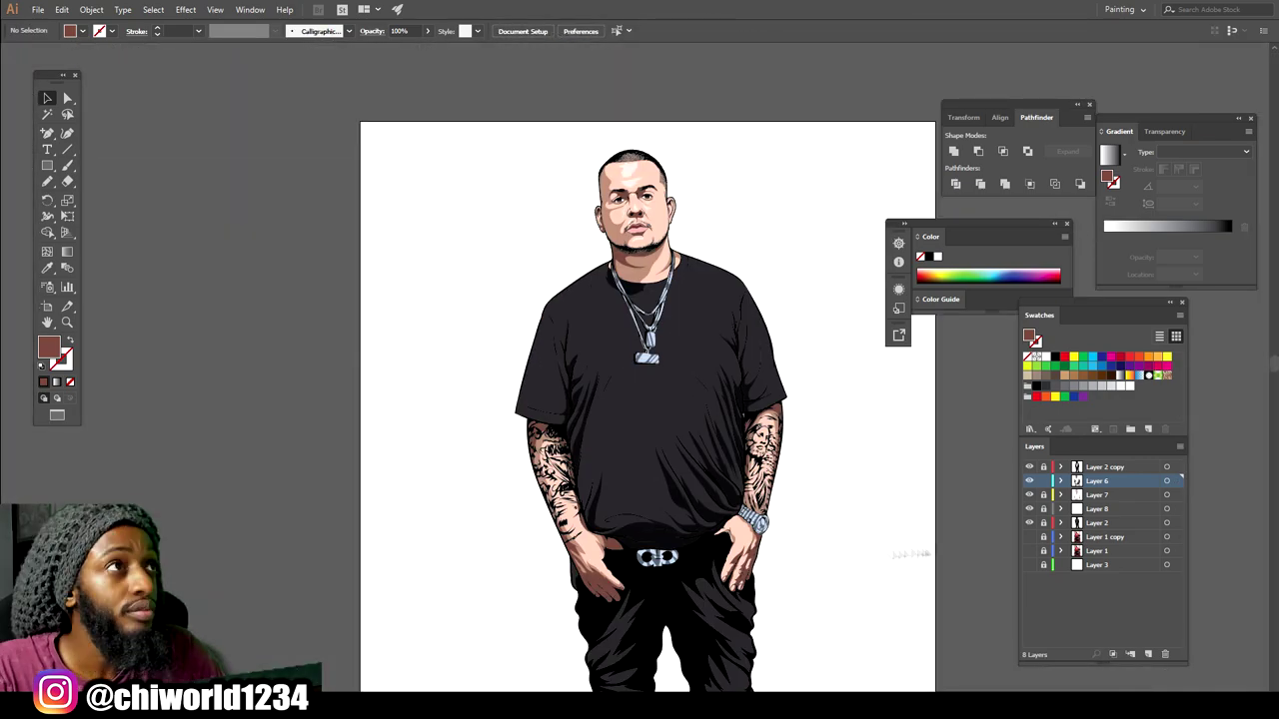
# Unlock Layer 8 and draw a jagged fold shadow across the shirt's right chest in the darkened shirt grey #222123.
pyautogui.click(1044, 511)
pyautogui.scroll(-3, 739, 530)
pyautogui.scroll(4, 759, 563)
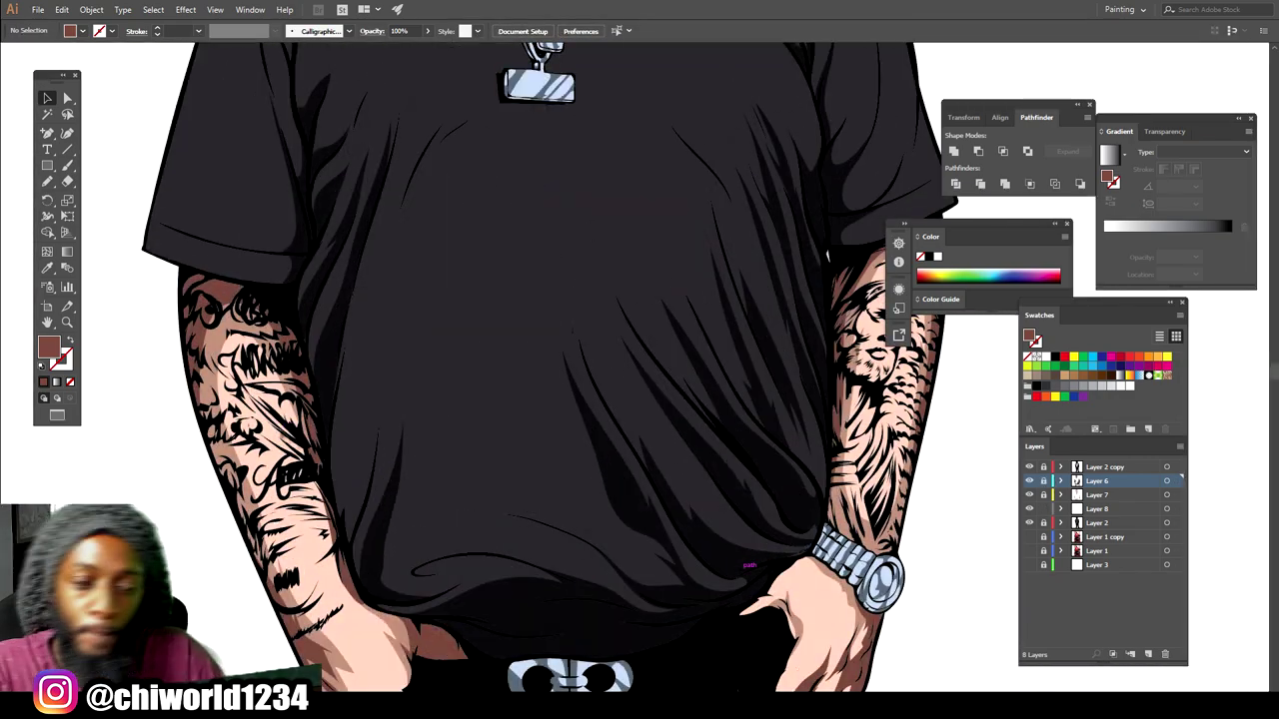
pyautogui.click(48, 269)
pyautogui.click(364, 345)
pyautogui.doubleClick(53, 350)
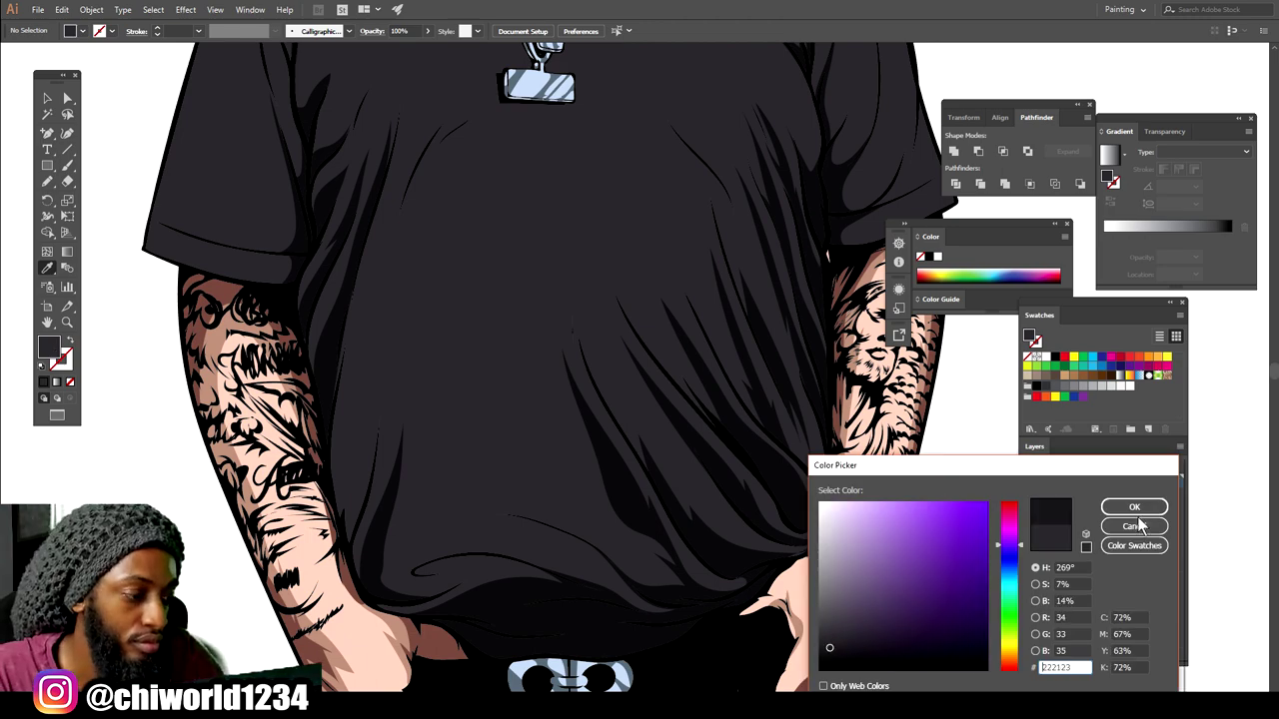
pyautogui.click(1134, 507)
pyautogui.click(47, 182)
pyautogui.scroll(5, 811, 330)
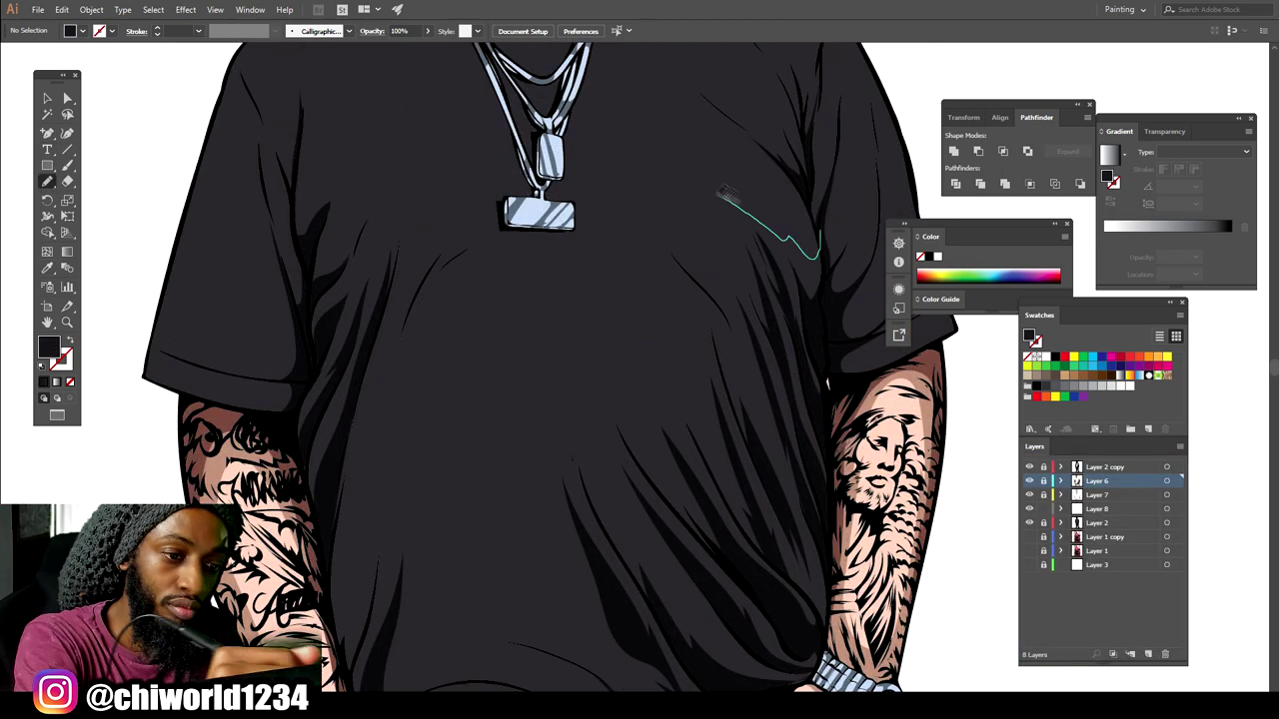
pyautogui.moveTo(631, 219)
pyautogui.mouseDown()
pyautogui.moveTo(744, 343)
pyautogui.moveTo(812, 290)
pyautogui.moveTo(819, 250)
pyautogui.mouseUp()
pyautogui.click(1099, 509)
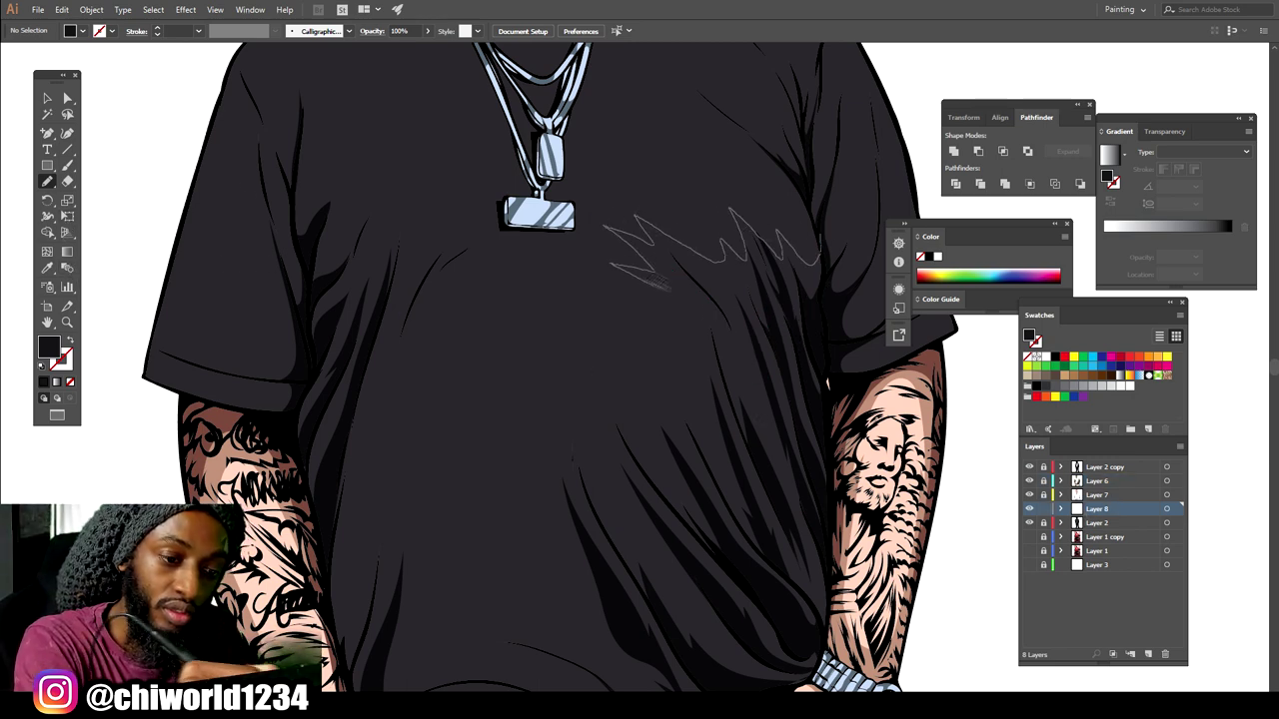
pyautogui.moveTo(806, 291); pyautogui.dragTo(820, 253)
# Draw a matching jagged fold shadow across the left chest of the shirt, from the armpit toward the pendant.
pyautogui.hotkey('ctrl', '-')
pyautogui.hotkey('ctrl', '-')
pyautogui.hotkey('ctrl', '-')
pyautogui.hotkey('ctrl', '-')
pyautogui.hotkey('ctrl', '+')
pyautogui.hotkey('ctrl', '+')
pyautogui.hotkey('ctrl', '+')
pyautogui.hotkey('ctrl', '+')
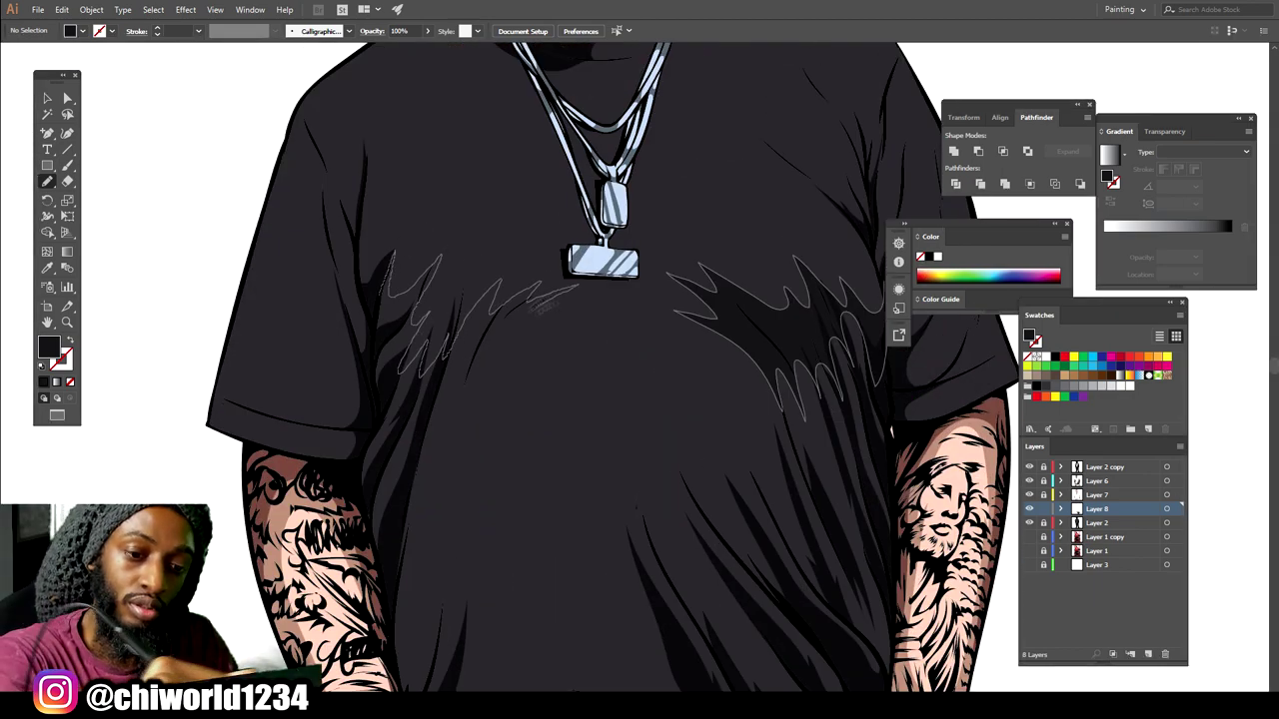
pyautogui.moveTo(401, 397); pyautogui.dragTo(375, 319)
# Draw jagged dark fold shadows down the right side and across the lower right belly of the shirt.
pyautogui.hotkey('ctrl', '-')
pyautogui.hotkey('ctrl', '-')
pyautogui.hotkey('ctrl', '-')
pyautogui.hotkey('ctrl', '+')
pyautogui.hotkey('ctrl', '+')
pyautogui.moveTo(764, 390); pyautogui.dragTo(749, 342)
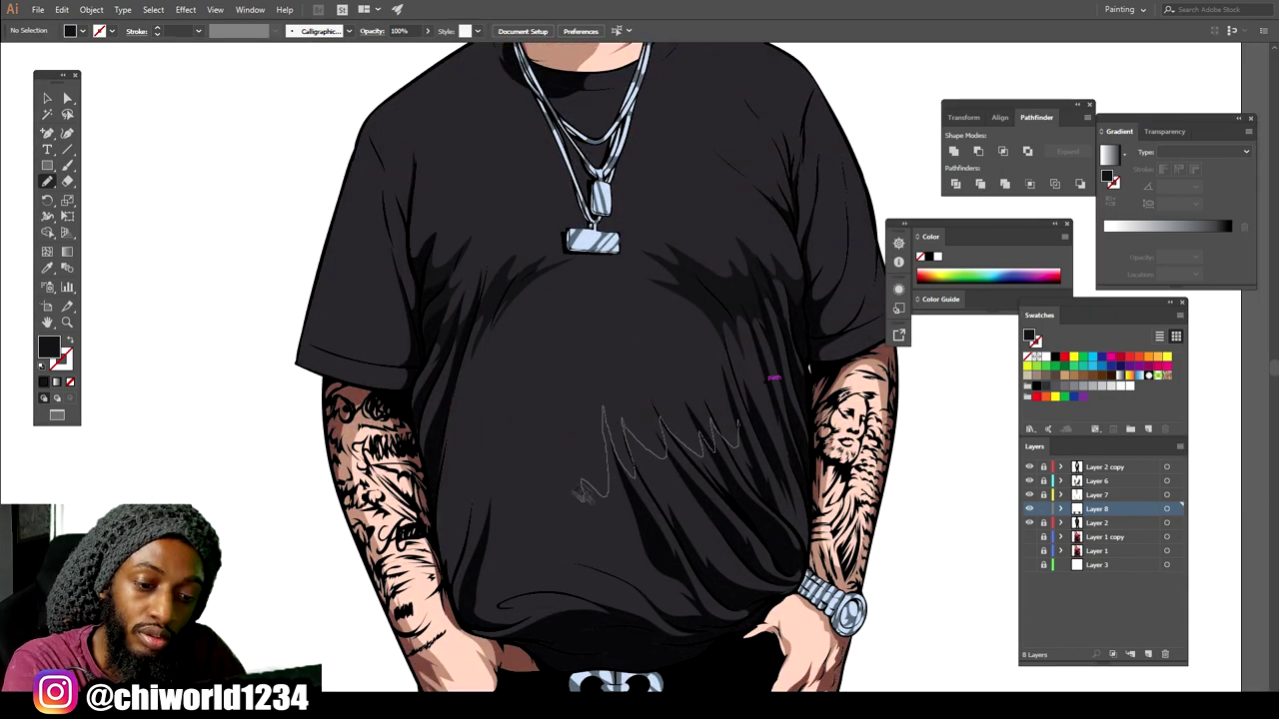
pyautogui.moveTo(685, 620)
pyautogui.mouseDown()
pyautogui.moveTo(765, 540)
pyautogui.moveTo(739, 424)
pyautogui.mouseUp()
# Draw a spiky dark fold shadow across the lower left belly of the shirt down to the hem.
pyautogui.hotkey('ctrl', '-')
pyautogui.hotkey('ctrl', '-')
pyautogui.hotkey('ctrl', '-')
pyautogui.hotkey('ctrl', '-')
pyautogui.scroll(4, 815, 409)
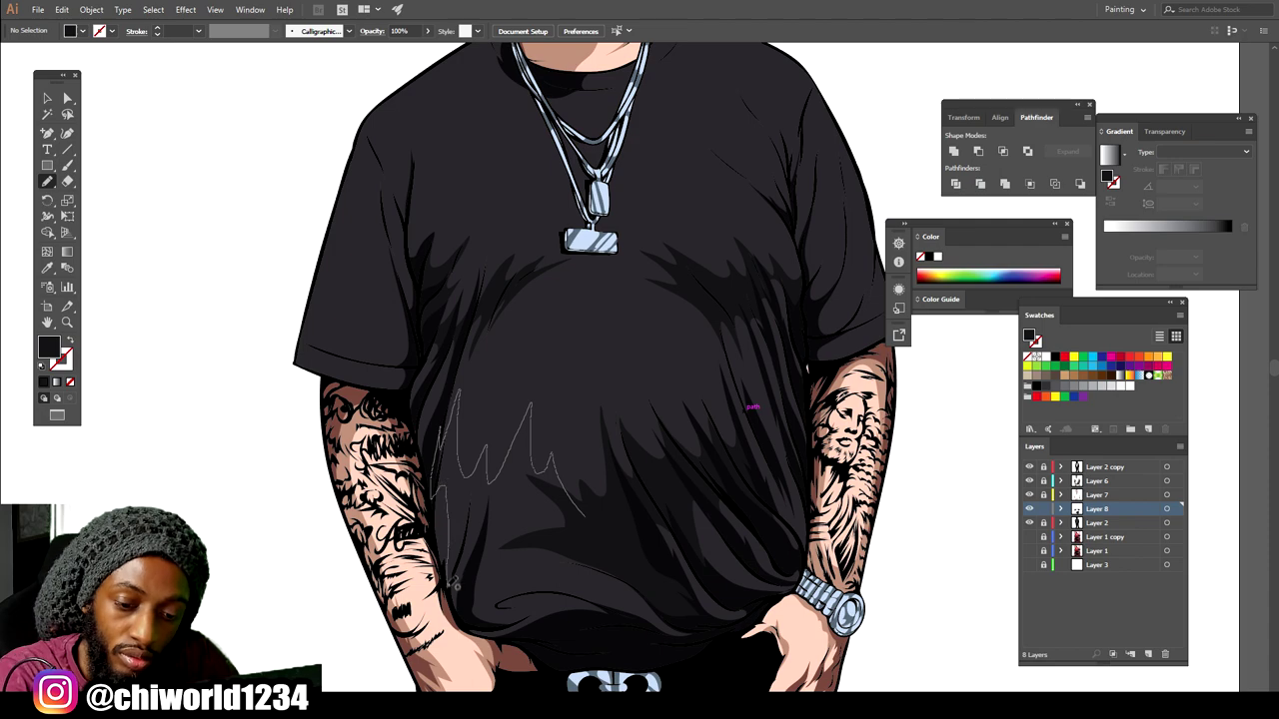
pyautogui.moveTo(679, 625); pyautogui.dragTo(585, 512)
# Add curved dark fold streaks to the left chest of the shirt, reaching just below the pendant.
pyautogui.scroll(-4, 717, 466)
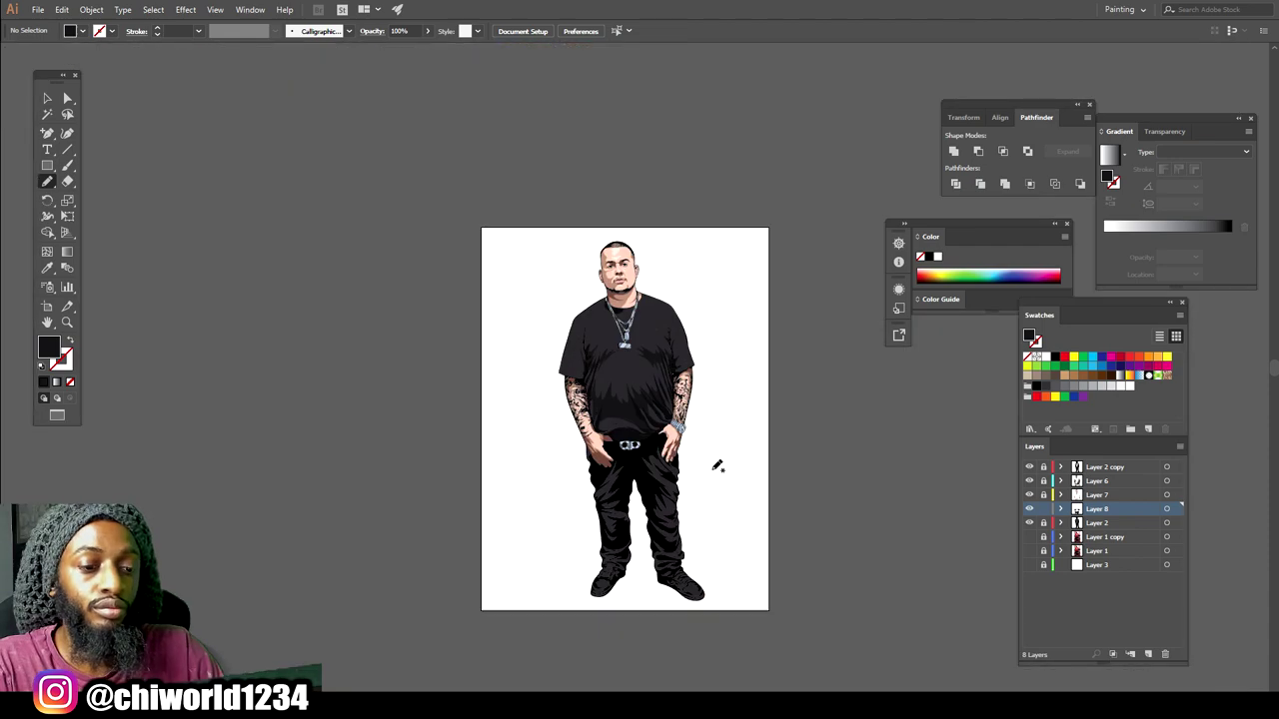
pyautogui.scroll(5, 716, 465)
pyautogui.scroll(-4, 577, 532)
pyautogui.scroll(4, 577, 532)
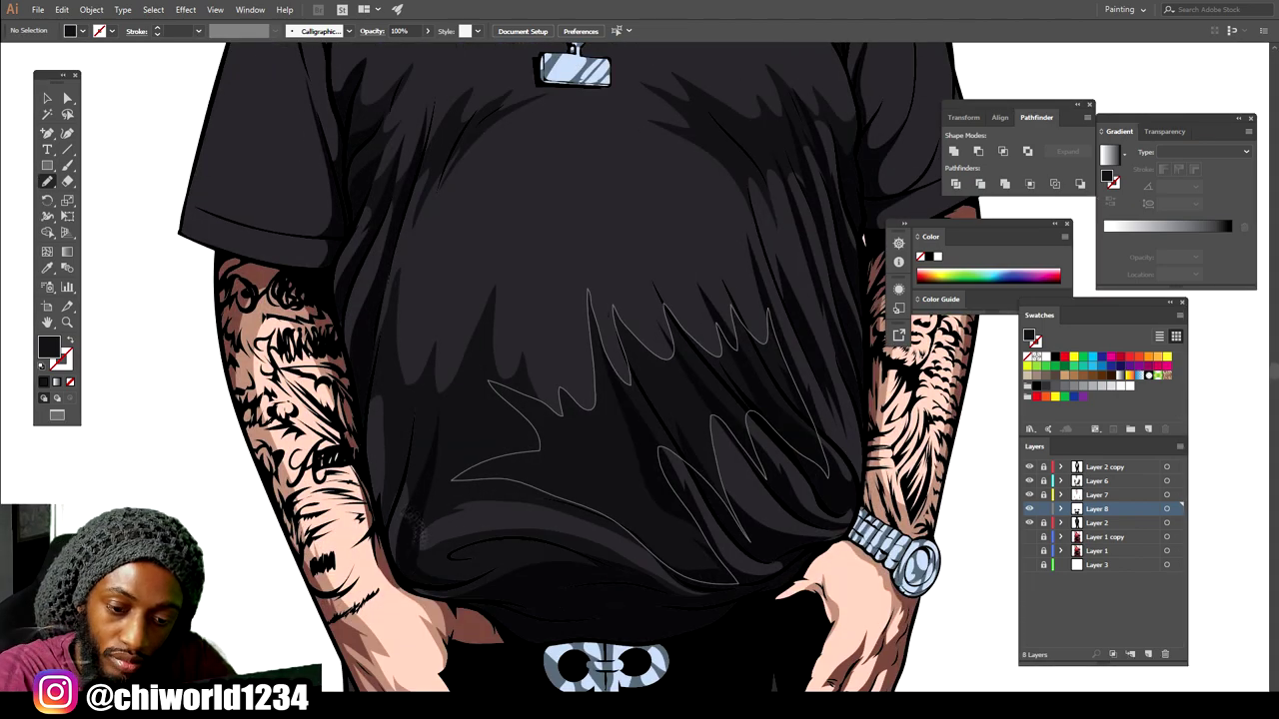
pyautogui.scroll(-5, 469, 595)
pyautogui.scroll(5, 748, 457)
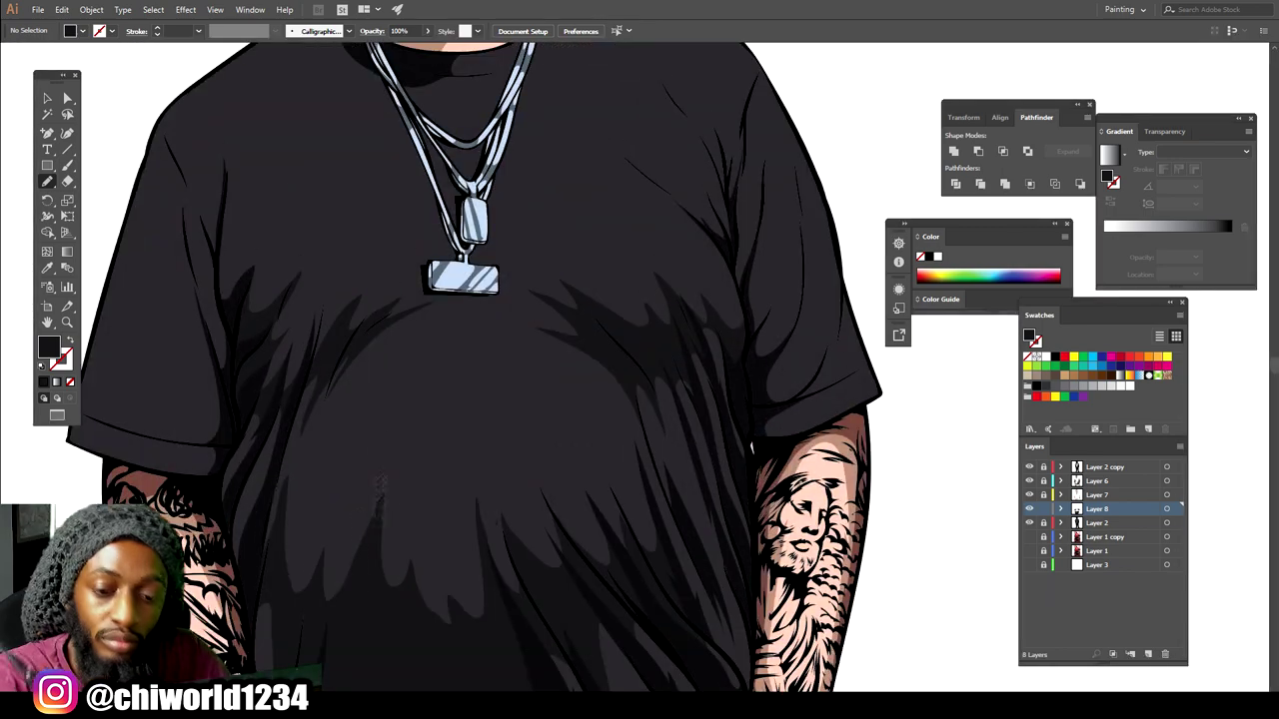
pyautogui.moveTo(409, 402)
pyautogui.mouseDown()
pyautogui.moveTo(372, 349)
pyautogui.moveTo(317, 494)
pyautogui.moveTo(461, 295)
pyautogui.mouseUp()
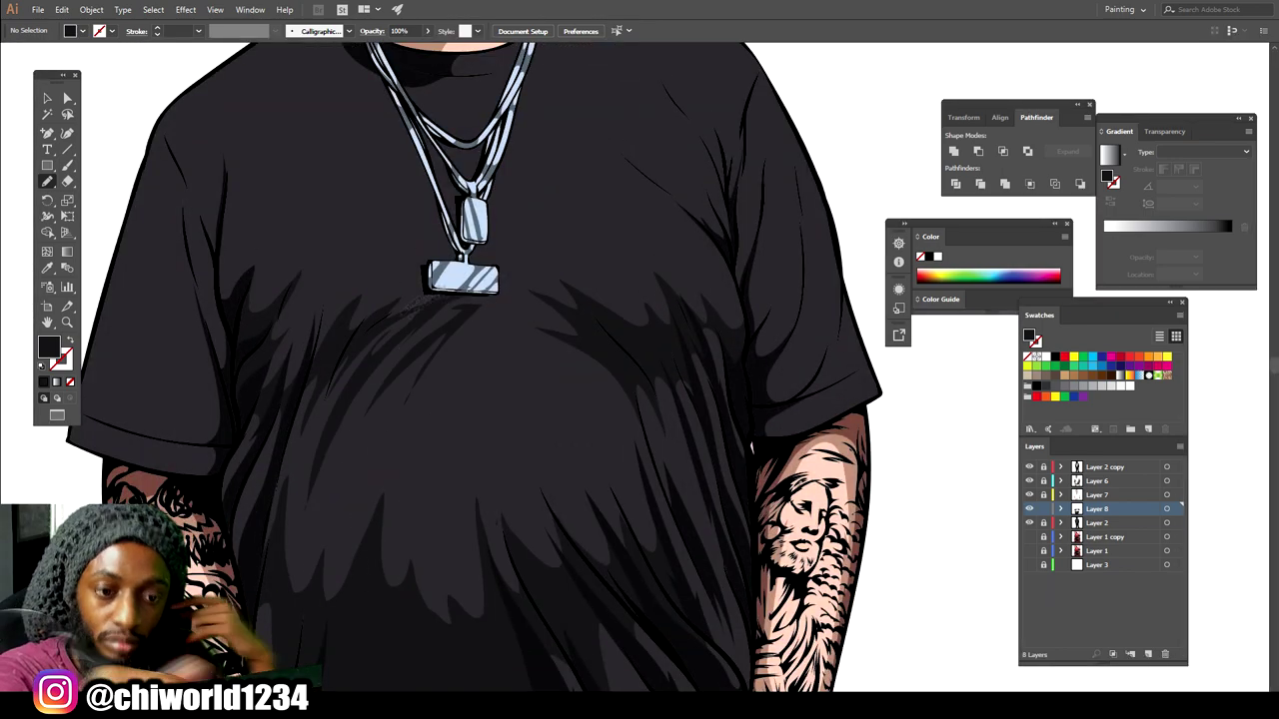
# Try jagged dark fold shadows across the upper chest of the shirt.
pyautogui.scroll(-5, 779, 512)
pyautogui.scroll(5, 737, 505)
pyautogui.scroll(2, 736, 505)
pyautogui.moveTo(738, 612)
pyautogui.mouseDown()
pyautogui.moveTo(775, 578)
pyautogui.moveTo(756, 389)
pyautogui.moveTo(685, 405)
pyautogui.mouseUp()
pyautogui.moveTo(646, 189)
pyautogui.mouseDown()
pyautogui.moveTo(514, 78)
pyautogui.moveTo(454, 198)
pyautogui.moveTo(658, 411)
pyautogui.moveTo(739, 612)
pyautogui.mouseUp()
pyautogui.scroll(-5, 856, 650)
pyautogui.scroll(4, 814, 651)
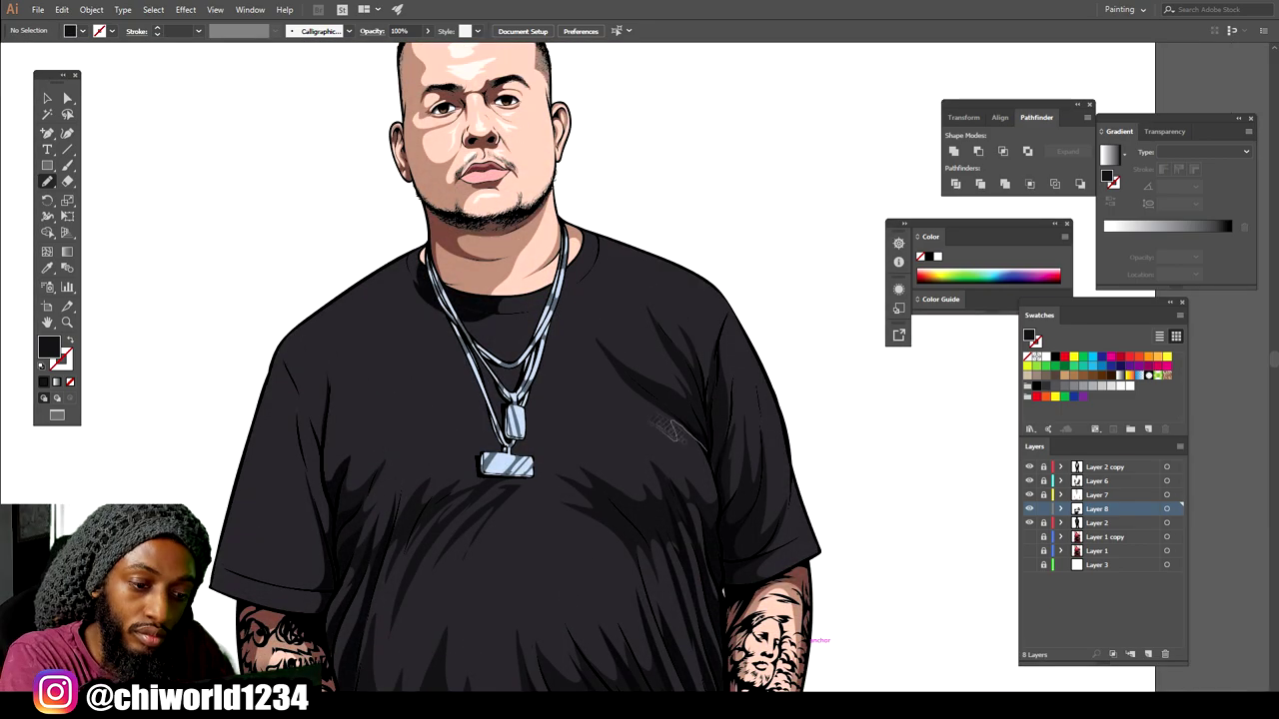
pyautogui.moveTo(628, 377); pyautogui.dragTo(641, 383)
pyautogui.moveTo(572, 293); pyautogui.dragTo(574, 295)
pyautogui.scroll(-5, 828, 513)
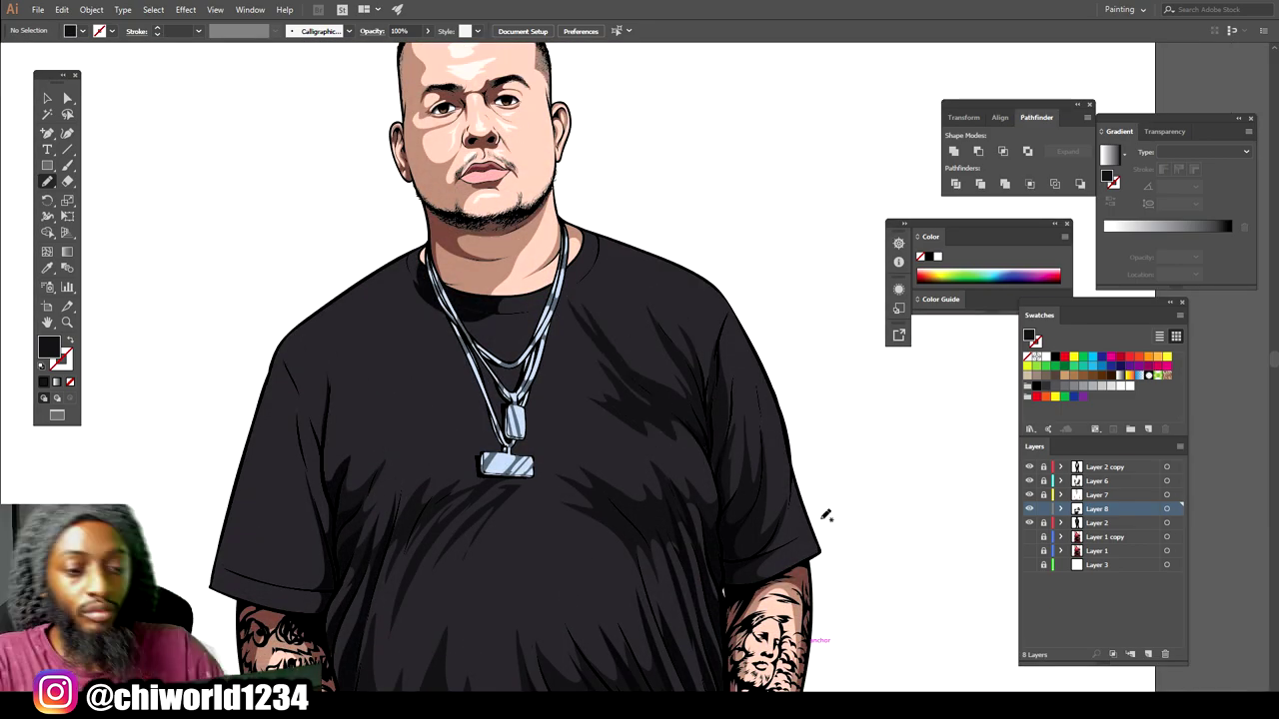
pyautogui.scroll(6, 788, 508)
pyautogui.moveTo(463, 495)
pyautogui.mouseDown()
pyautogui.moveTo(425, 387)
pyautogui.moveTo(420, 514)
pyautogui.mouseUp()
pyautogui.moveTo(403, 633); pyautogui.dragTo(461, 487)
pyautogui.hotkey('ctrl', '-')
pyautogui.hotkey('ctrl', '-')
pyautogui.hotkey('ctrl', '-')
pyautogui.hotkey('ctrl', '-')
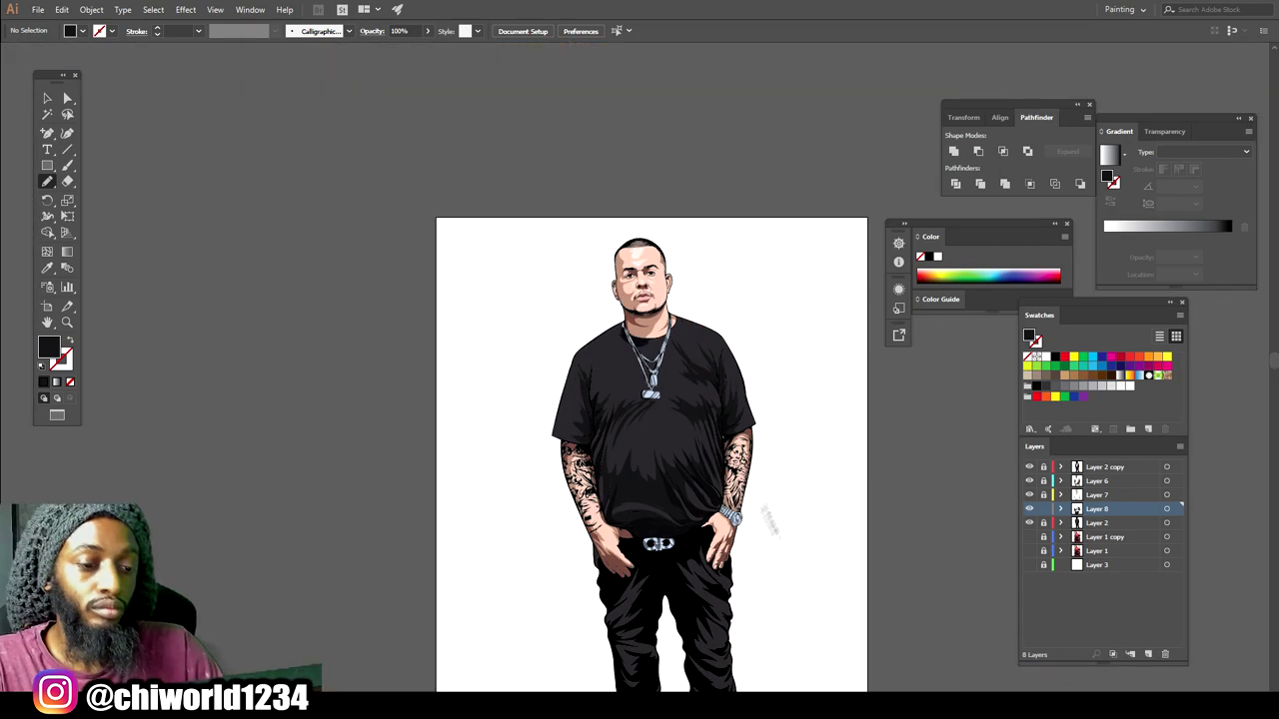
# Delete the dark fold shadows from the upper chest of the shirt.
pyautogui.hotkey('ctrl', '=')
pyautogui.hotkey('ctrl', '=')
pyautogui.hotkey('ctrl', '=')
pyautogui.hotkey('ctrl', '=')
pyautogui.moveTo(647, 316); pyautogui.dragTo(648, 316)
pyautogui.press('Delete')
# Draw a jagged dark fold shadow down the right sleeve of the shirt, from armpit to hem.
pyautogui.press('n')
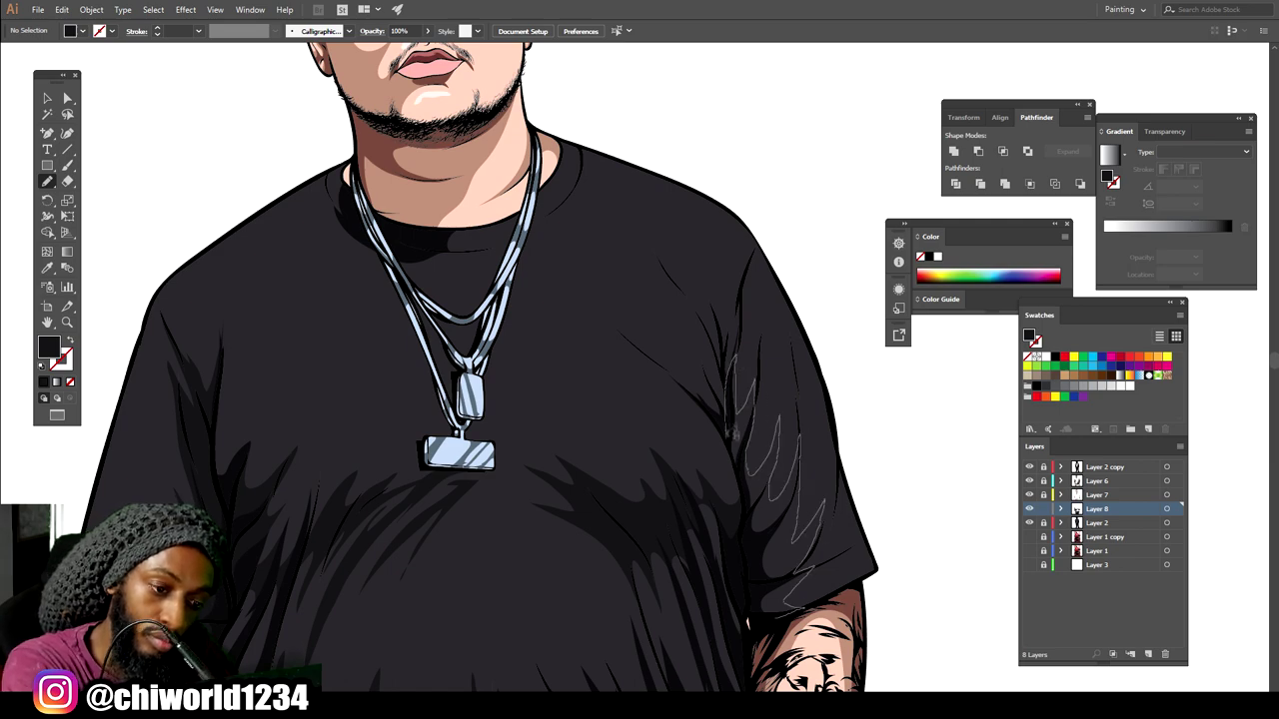
pyautogui.moveTo(752, 534); pyautogui.dragTo(780, 610)
pyautogui.hotkey('ctrl', '-')
pyautogui.hotkey('ctrl', '-')
pyautogui.hotkey('ctrl', '-')
pyautogui.hotkey('ctrl', '-')
pyautogui.hotkey('ctrl', '-')
pyautogui.hotkey('ctrl', '=')
pyautogui.scroll(-6, 729, 562)
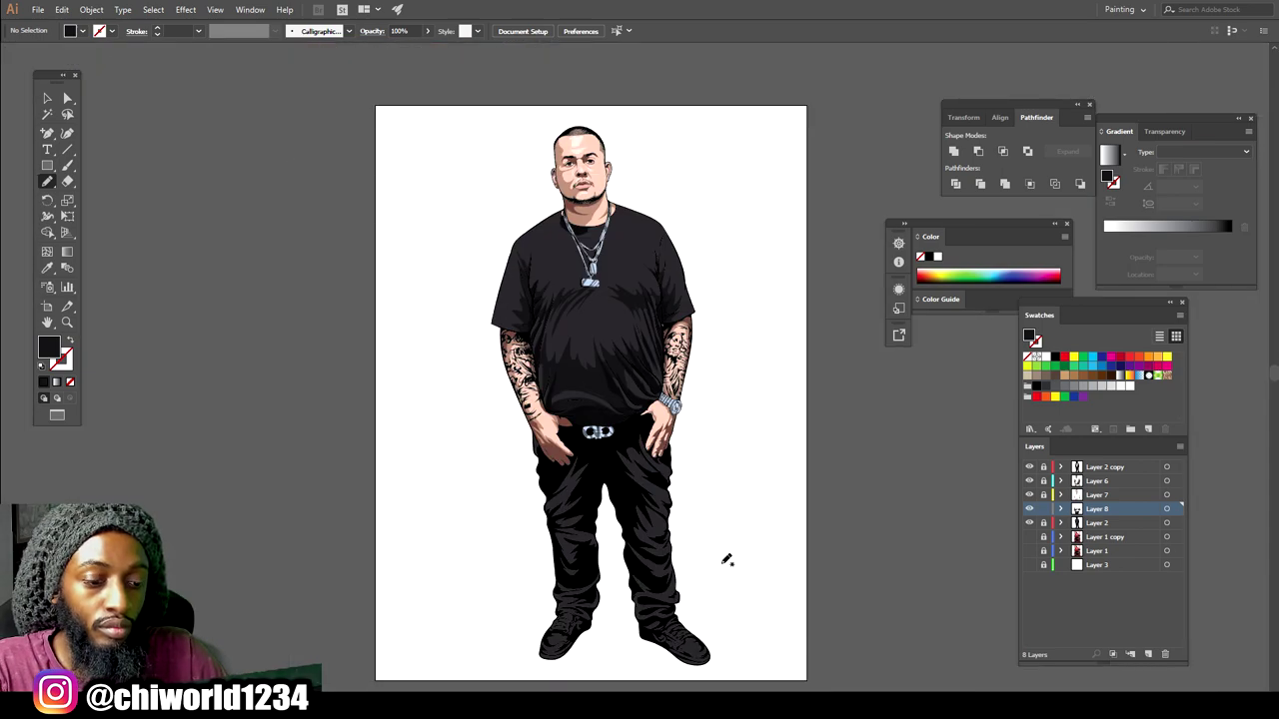
# Isolate the shoe artwork and fill the front sole strips of both shoes with dark red.
pyautogui.scroll(4, 786, 564)
pyautogui.press('v')
pyautogui.doubleClick(306, 595)
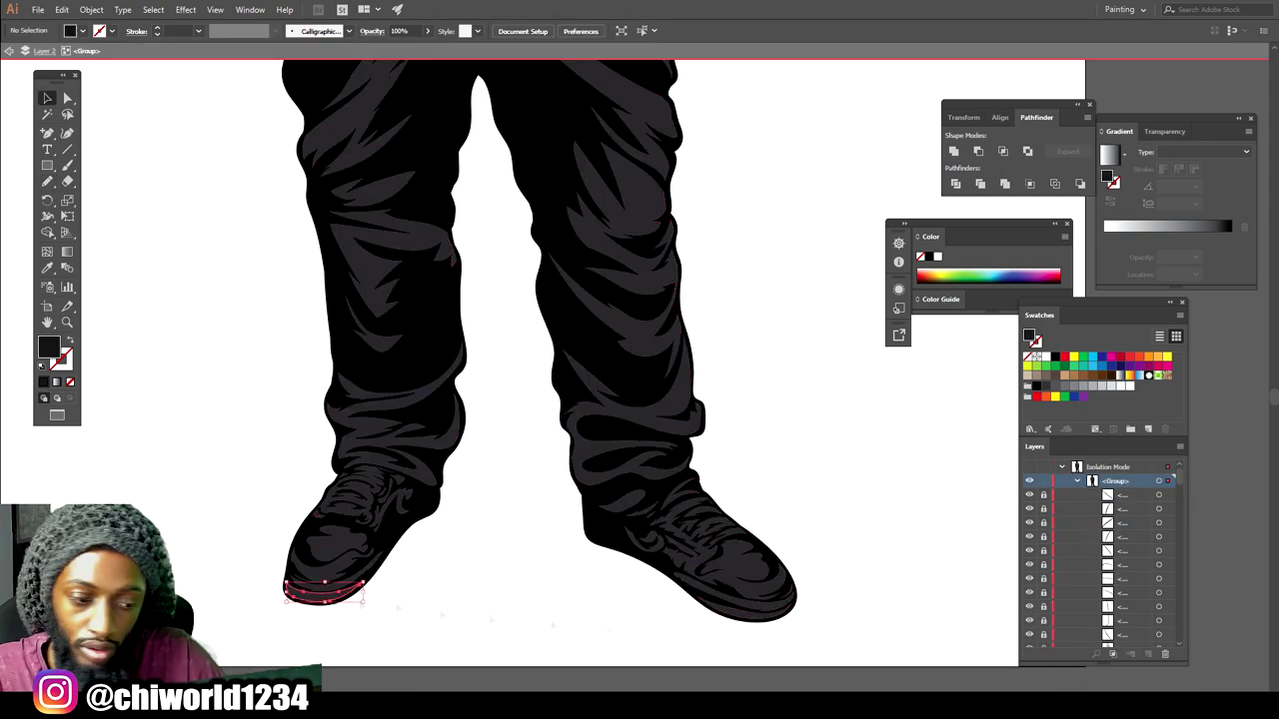
pyautogui.keyDown('shift'); pyautogui.click(749, 613); pyautogui.keyUp('shift')
pyautogui.click(1065, 357)
pyautogui.click(1120, 357)
pyautogui.click(861, 484)
pyautogui.hotkey('ctrl', '0')
pyautogui.scroll(-4, 819, 515)
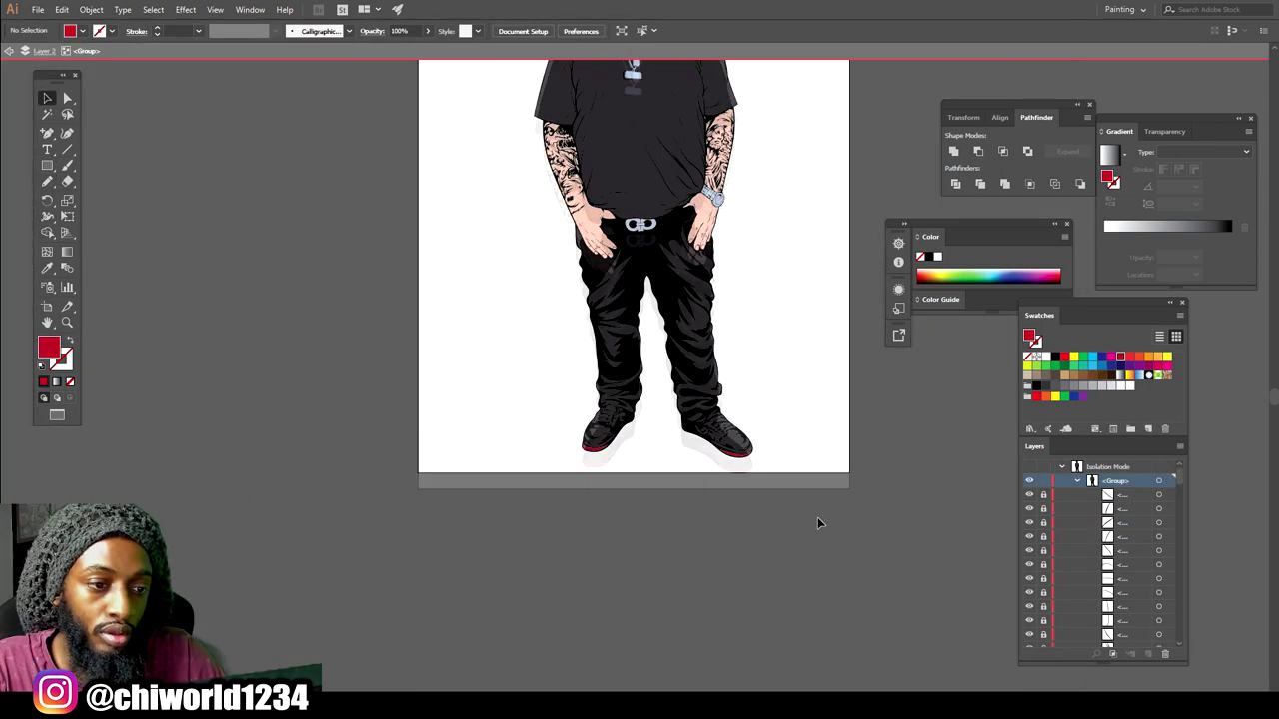
# Give another matching pair of shoe shapes a near-black fill.
pyautogui.scroll(4, 663, 417)
pyautogui.click(939, 496)
pyautogui.keyDown('shift'); pyautogui.click(418, 477); pyautogui.keyUp('shift')
pyautogui.doubleClick(49, 347)
pyautogui.click(831, 653)
pyautogui.click(1134, 506)
pyautogui.click(776, 645)
pyautogui.scroll(-4, 776, 629)
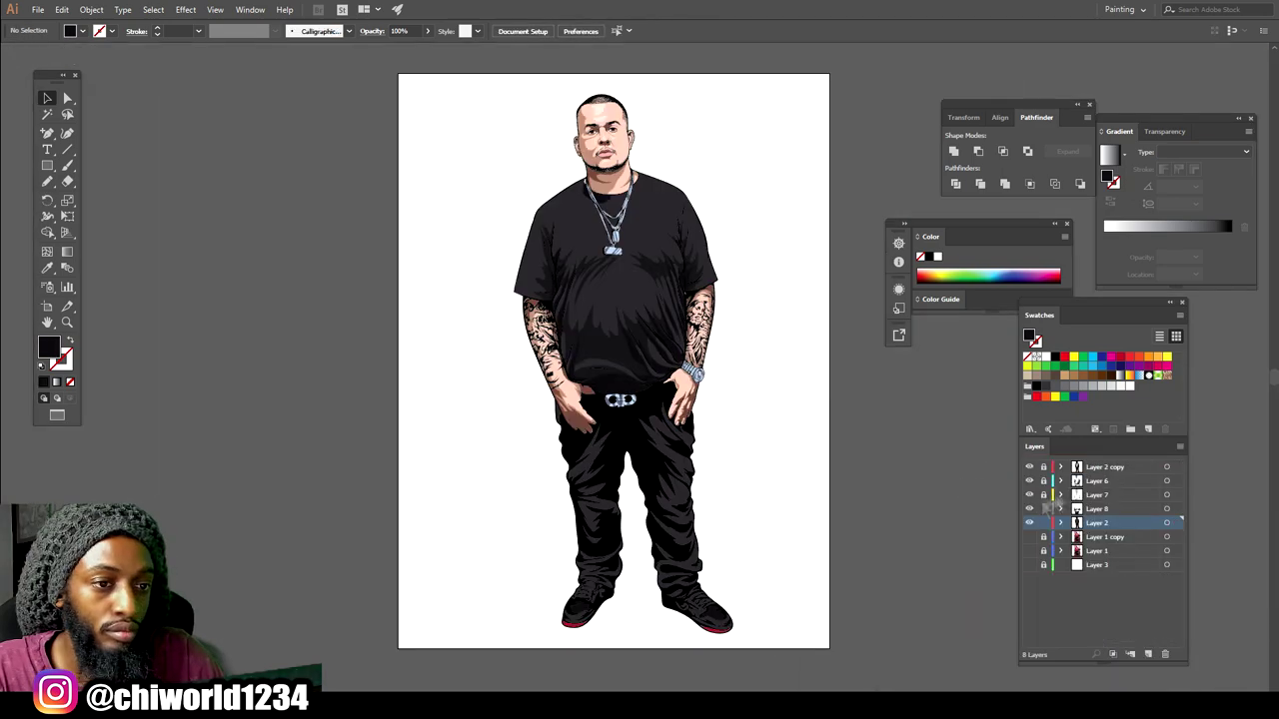
# Add a new layer above Layer 2 and set the fill to a lighter tint of the sampled shirt grey.
pyautogui.click(1148, 654)
pyautogui.scroll(5, 920, 512)
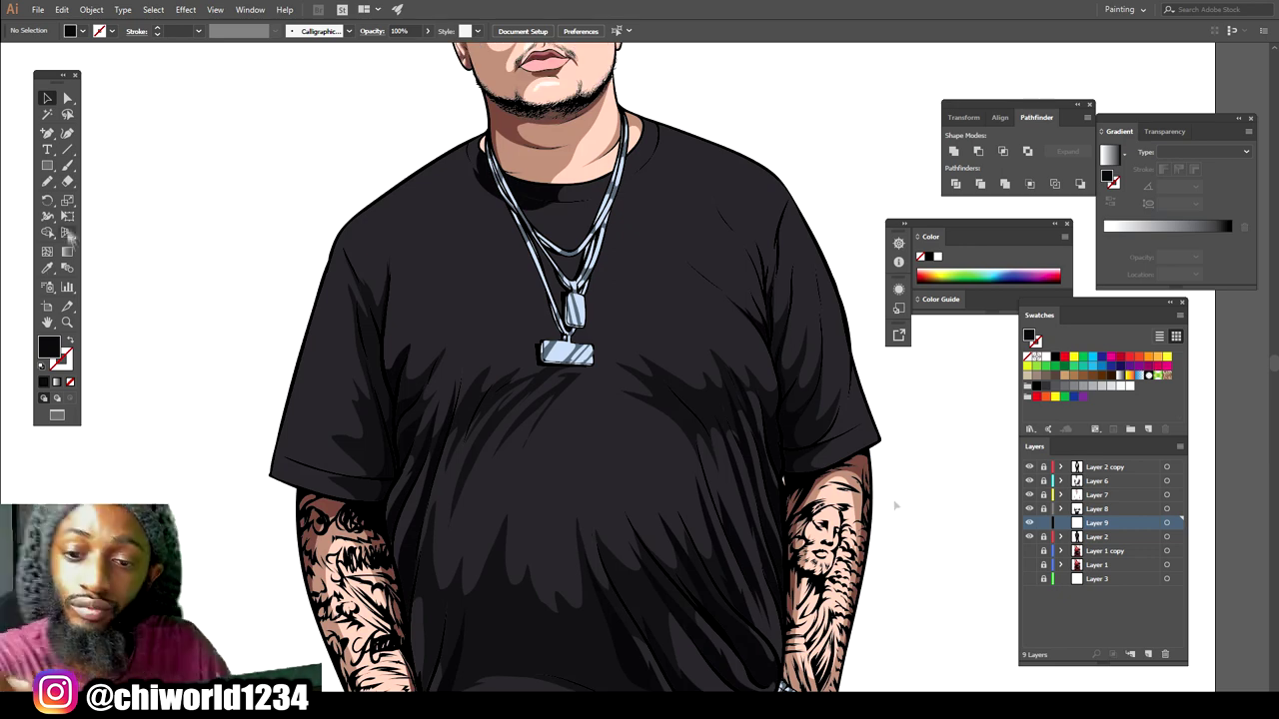
pyautogui.click(47, 268)
pyautogui.click(350, 330)
pyautogui.doubleClick(49, 347)
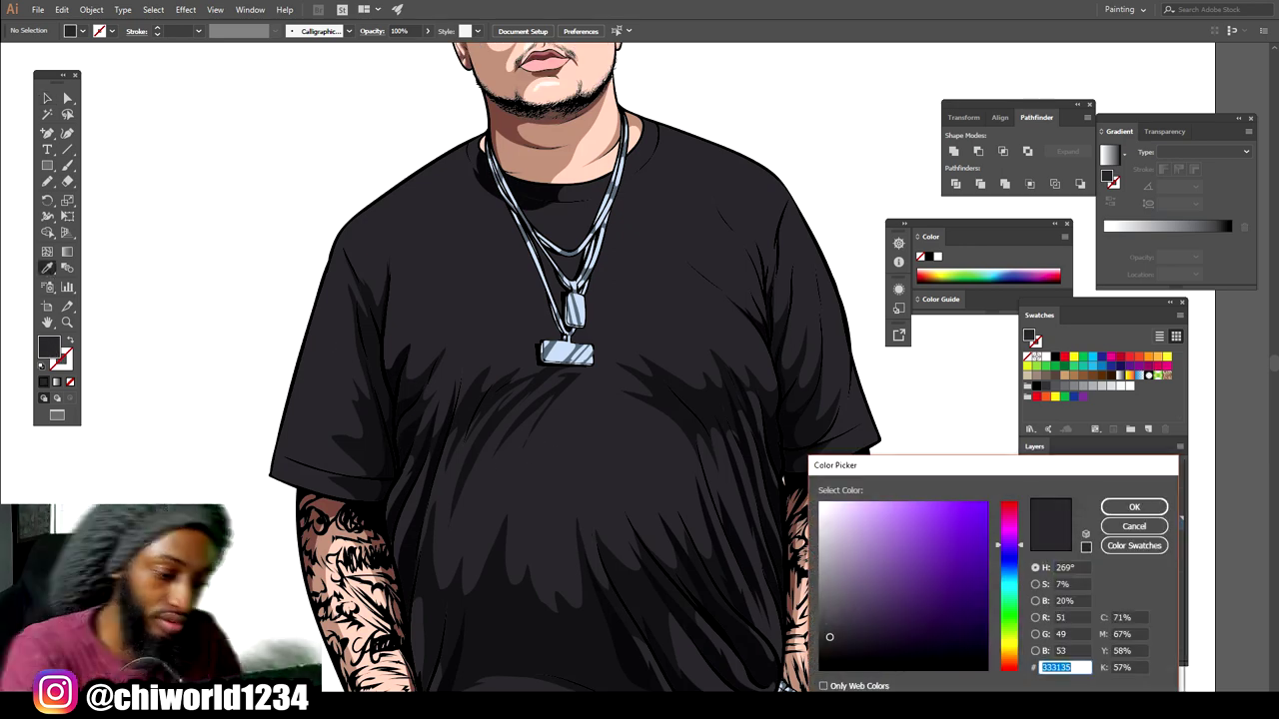
pyautogui.click(831, 617)
pyautogui.click(1133, 506)
pyautogui.press('n')
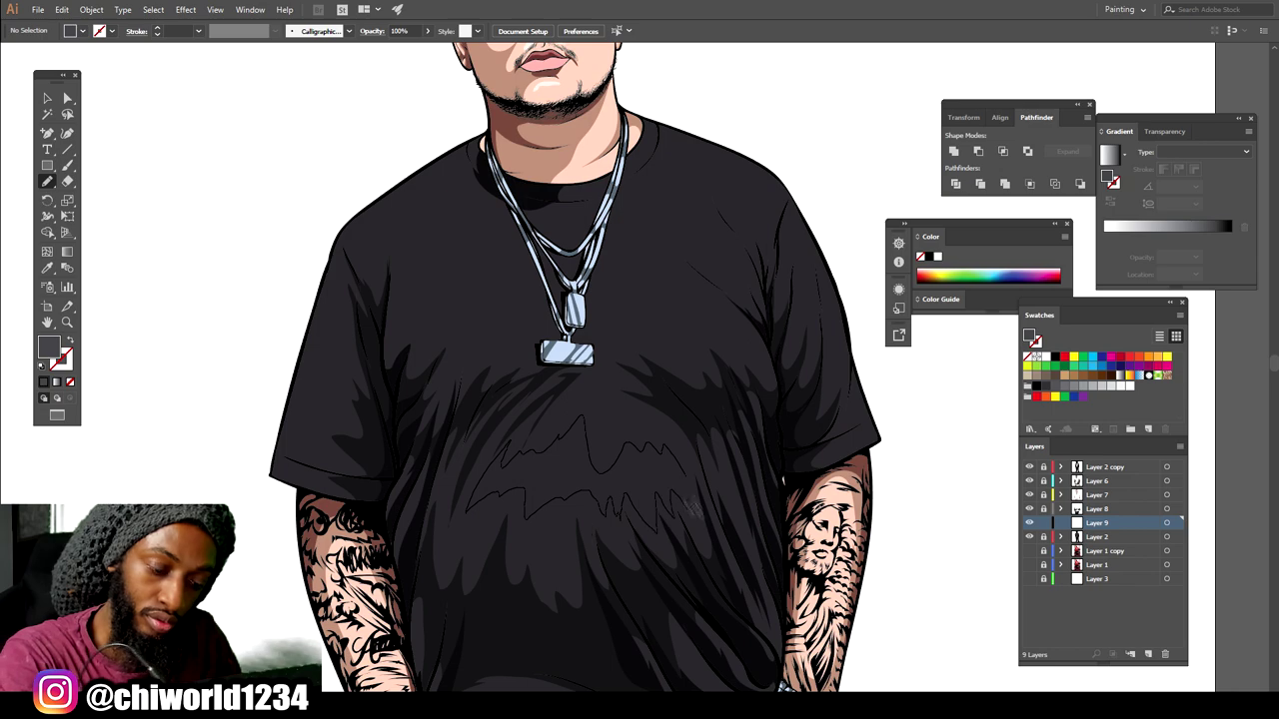
# Draw a wide jagged light grey highlight across the middle of the belly.
pyautogui.moveTo(692, 508); pyautogui.dragTo(687, 474)
pyautogui.hotkey('ctrl', '-')
pyautogui.hotkey('ctrl', '=')
pyautogui.scroll(1, 654, 368)
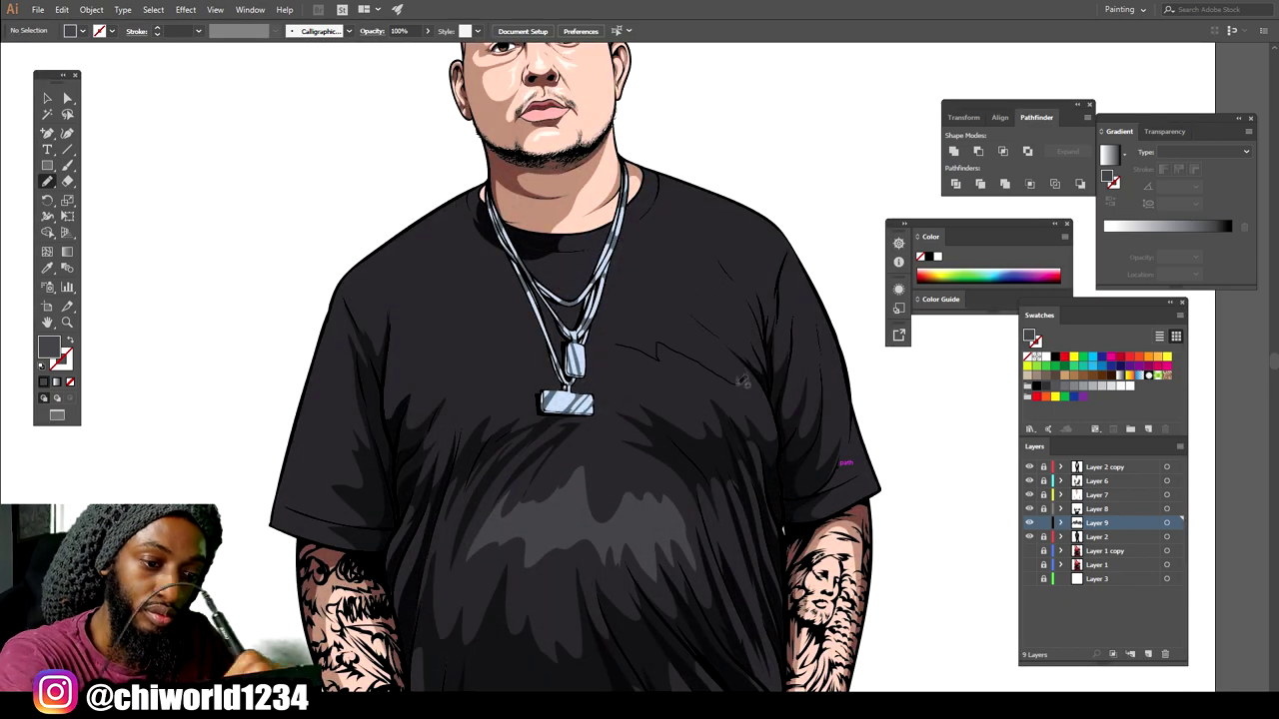
# Draw jagged light grey highlights across both sides of the upper chest and the shoulders.
pyautogui.moveTo(611, 330)
pyautogui.mouseDown()
pyautogui.moveTo(562, 388)
pyautogui.moveTo(524, 352)
pyautogui.moveTo(526, 305)
pyautogui.moveTo(430, 302)
pyautogui.moveTo(497, 319)
pyautogui.mouseUp()
pyautogui.hotkey('ctrl', '-')
pyautogui.hotkey('ctrl', '-')
pyautogui.hotkey('ctrl', '-')
pyautogui.hotkey('ctrl', '-')
pyautogui.hotkey('ctrl', '-')
pyautogui.hotkey('ctrl', '=')
pyautogui.hotkey('ctrl', '=')
pyautogui.hotkey('ctrl', '=')
pyautogui.hotkey('ctrl', '=')
pyautogui.hotkey('ctrl', '=')
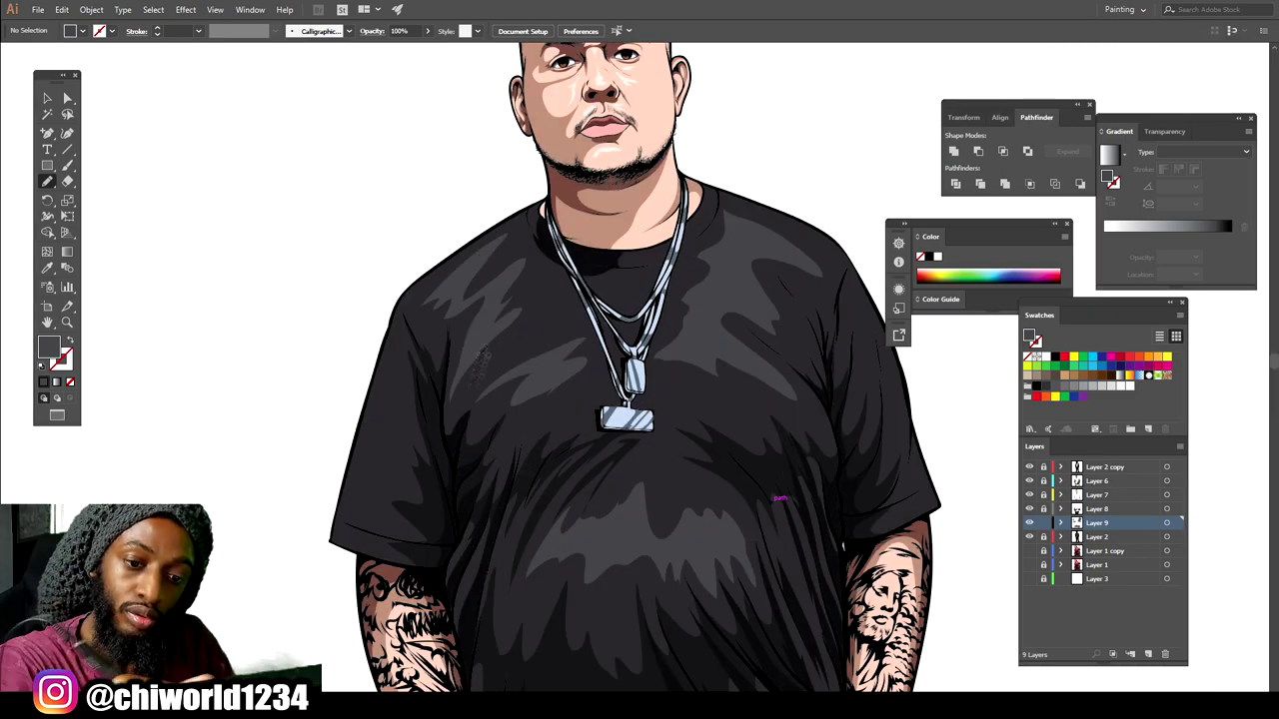
# Draw light grey highlight streaks down both sleeves of the shirt.
pyautogui.hotkey('ctrl', '-')
pyautogui.hotkey('ctrl', '-')
pyautogui.hotkey('ctrl', '-')
pyautogui.hotkey('ctrl', '=')
pyautogui.scroll(3, 807, 487)
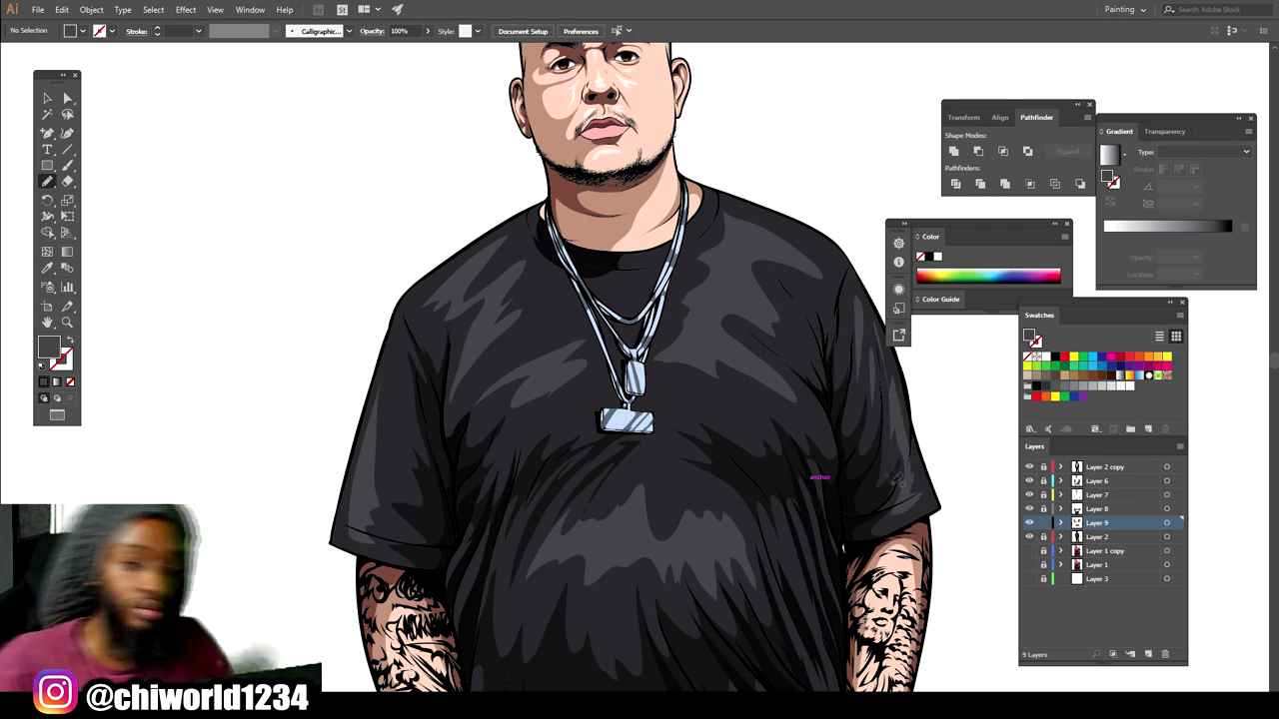
pyautogui.hotkey('ctrl', '-')
pyautogui.hotkey('ctrl', '-')
pyautogui.hotkey('ctrl', '-')
pyautogui.hotkey('ctrl', '-')
pyautogui.hotkey('ctrl', '=')
pyautogui.hotkey('ctrl', '=')
pyautogui.hotkey('ctrl', '=')
# Select all the shirt highlights and lower their opacity to 51%.
pyautogui.click(46, 99)
pyautogui.hotkey('ctrl', 'a')
pyautogui.click(428, 31)
pyautogui.moveTo(427, 49); pyautogui.dragTo(402, 50)
pyautogui.click(406, 168)
pyautogui.scroll(-3, 793, 349)
pyautogui.scroll(3, 802, 417)
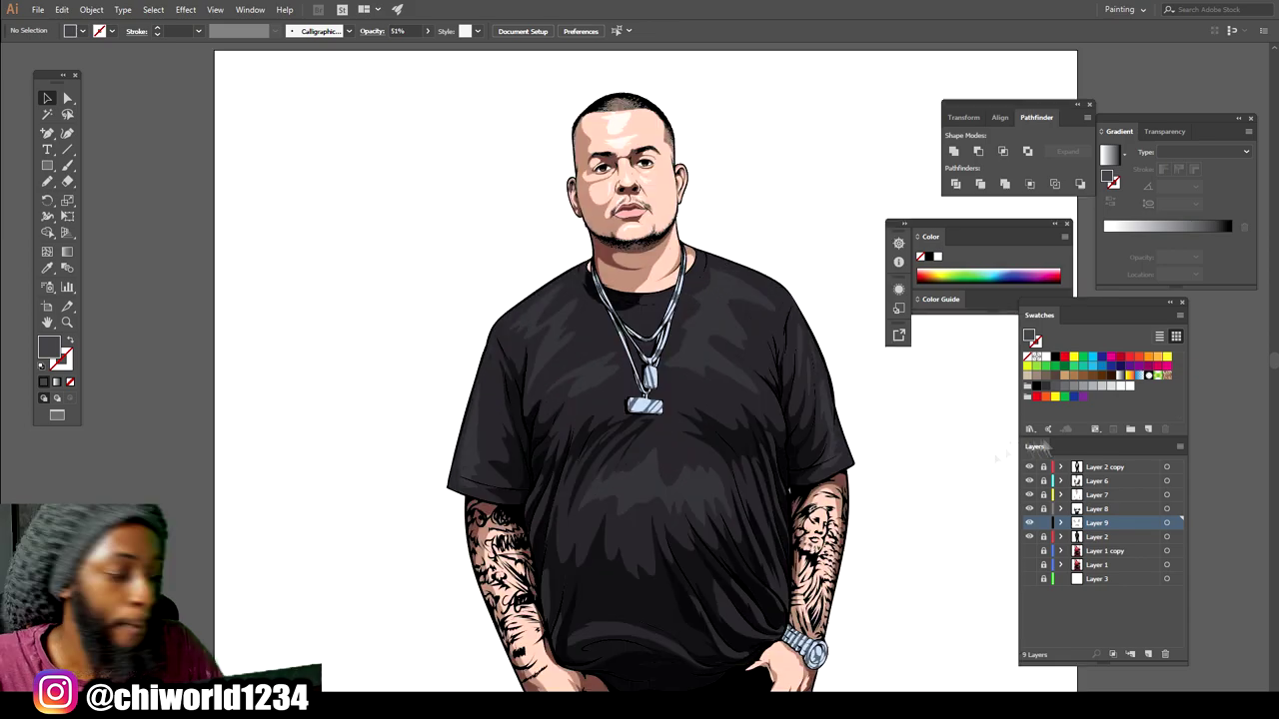
# Set the fill colour to white, ready for freehand highlights on the jewellery.
pyautogui.hotkey('ctrl', '=')
pyautogui.hotkey('ctrl', '=')
pyautogui.hotkey('ctrl', '=')
pyautogui.click(47, 268)
pyautogui.doubleClick(49, 346)
pyautogui.click(823, 504)
pyautogui.click(1132, 508)
pyautogui.hotkey('ctrl', '=')
pyautogui.hotkey('ctrl', '=')
pyautogui.hotkey('ctrl', '=')
pyautogui.click(49, 185)
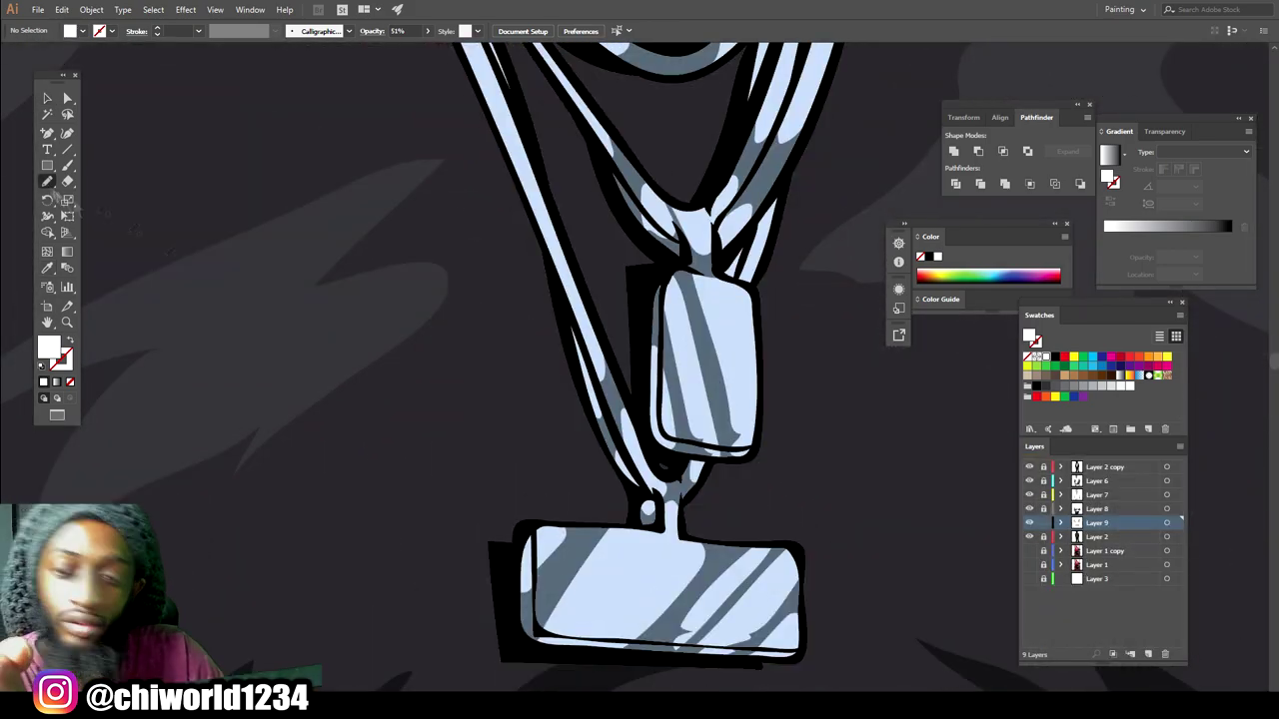
# Draw diagonal white glare stripes across both pendants.
pyautogui.click(47, 183)
pyautogui.scroll(2, 639, 400)
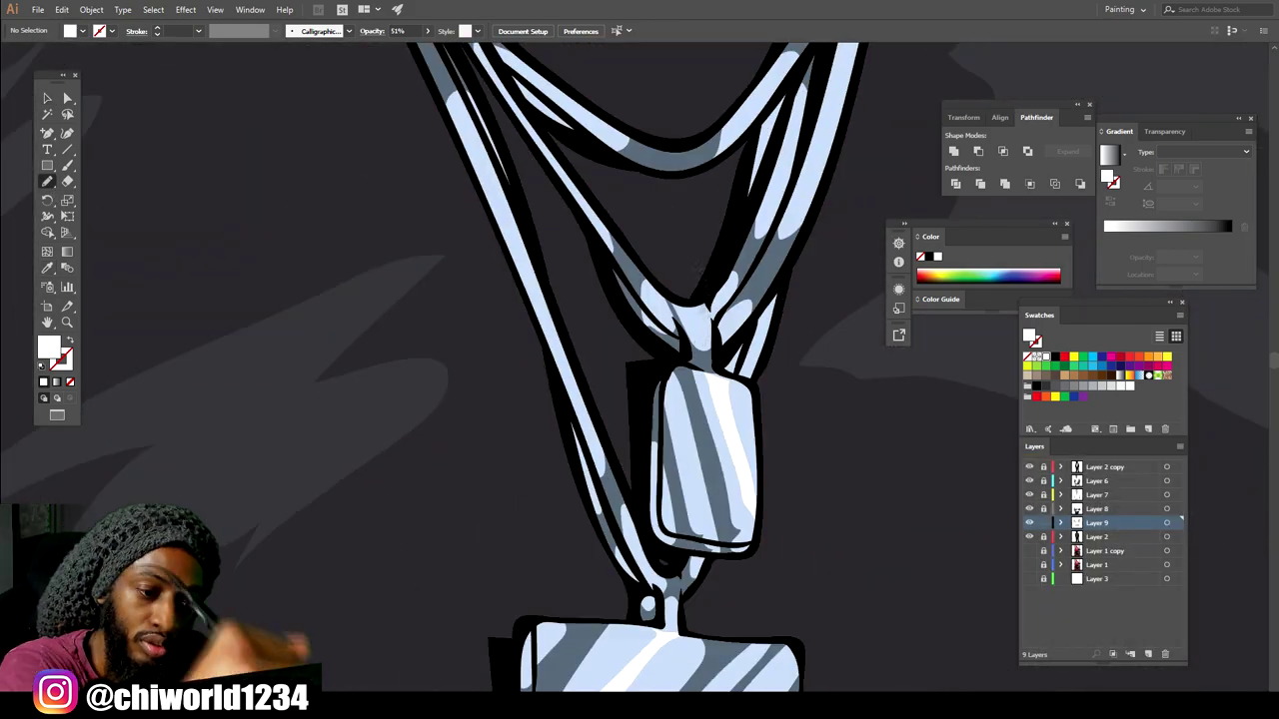
pyautogui.scroll(10, 703, 312)
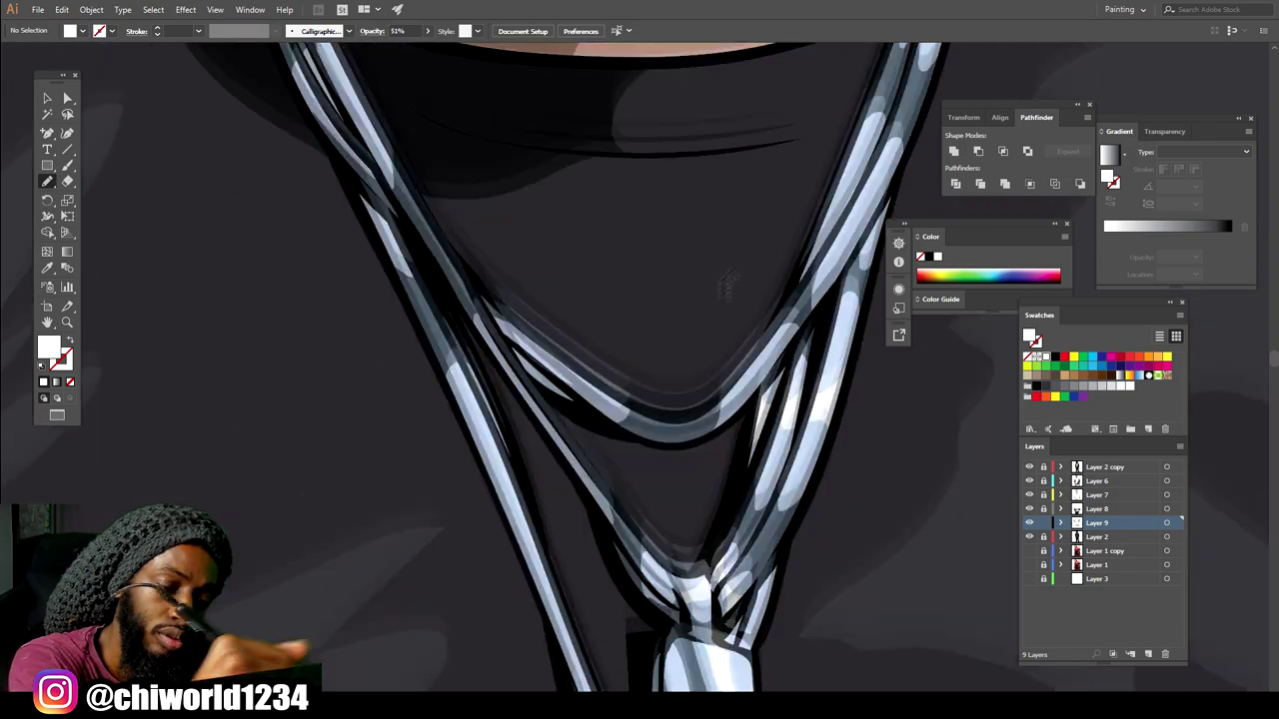
# Draw small white highlights along the necklace chains, from the pendants up to the neck.
pyautogui.scroll(-5, 870, 479)
pyautogui.scroll(5, 478, 534)
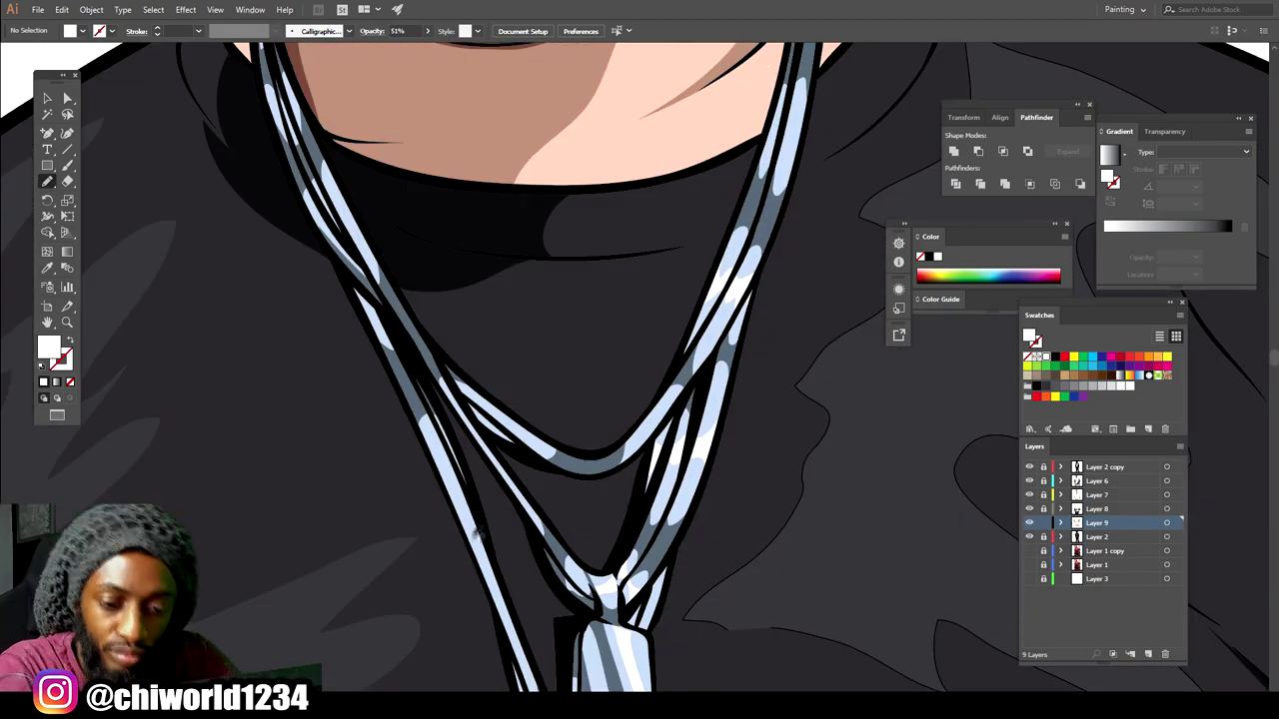
pyautogui.scroll(2, 449, 466)
pyautogui.scroll(-3, 488, 459)
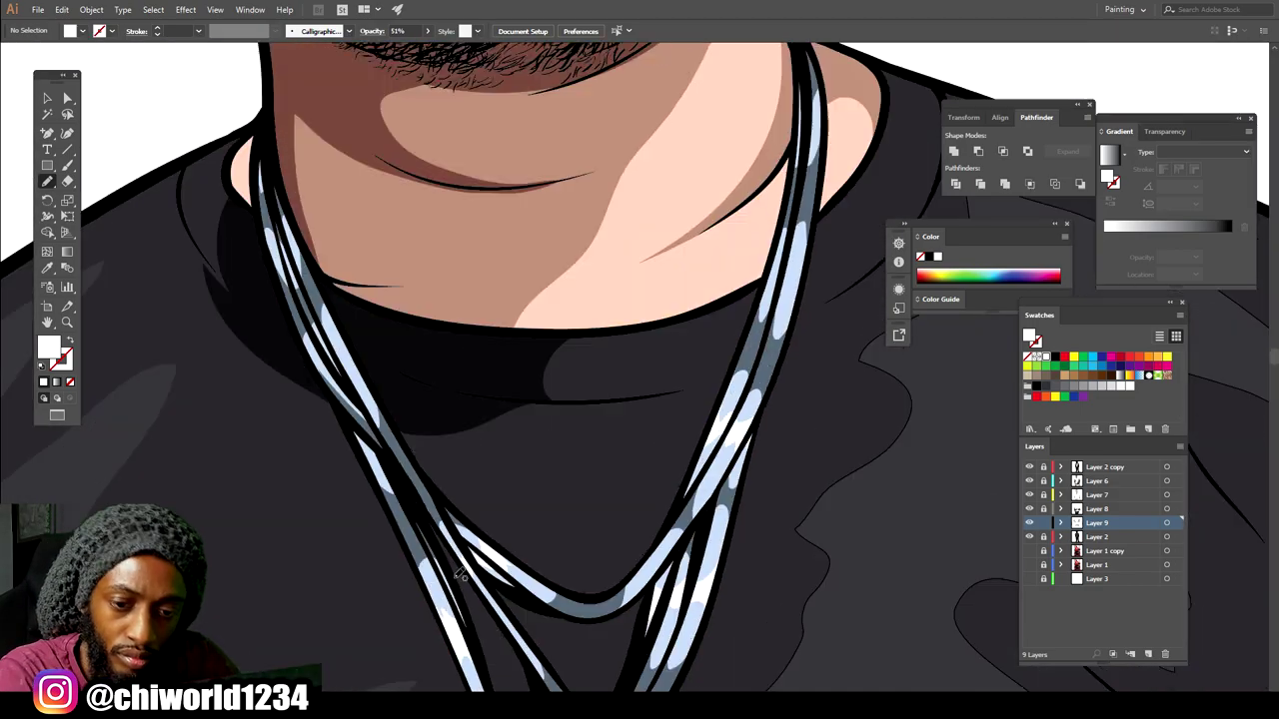
pyautogui.scroll(2, 340, 430)
pyautogui.scroll(3, 786, 458)
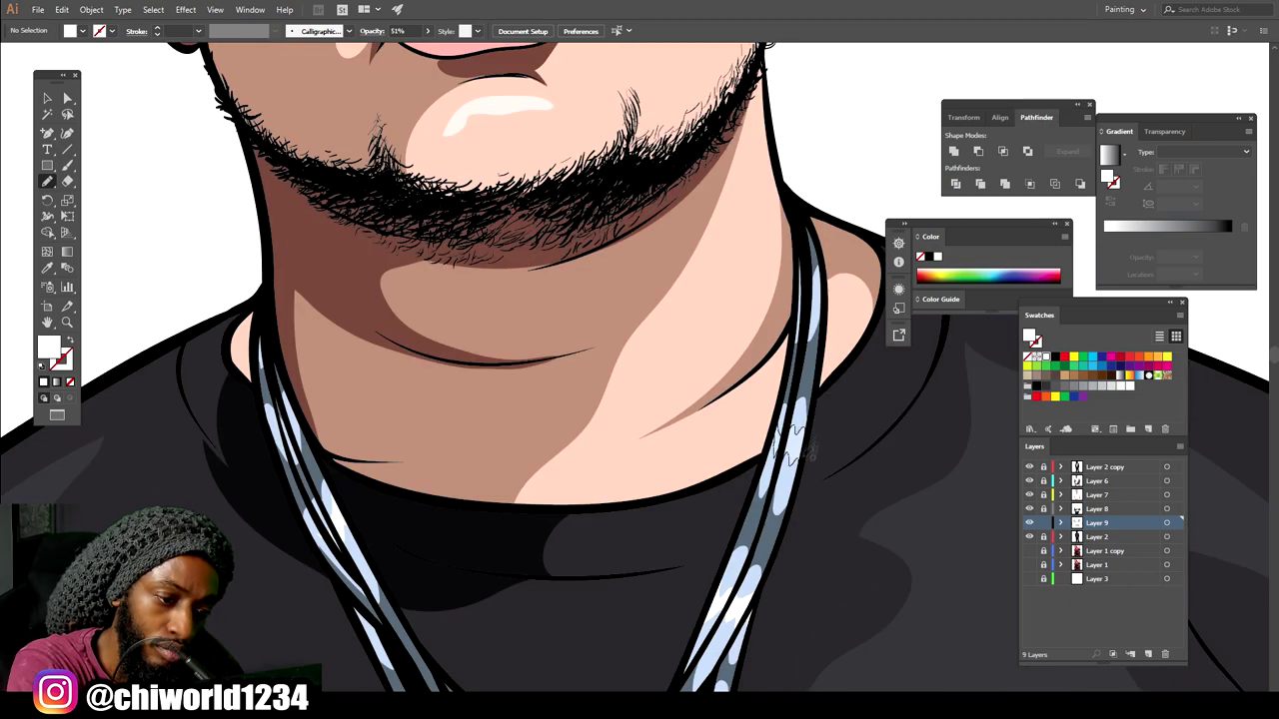
# Draw white glare shapes on the metal belt buckle.
pyautogui.scroll(-5, 305, 418)
pyautogui.scroll(5, 777, 488)
pyautogui.moveTo(583, 544)
pyautogui.mouseDown()
pyautogui.moveTo(584, 568)
pyautogui.moveTo(573, 540)
pyautogui.mouseUp()
pyautogui.moveTo(586, 487); pyautogui.dragTo(565, 486)
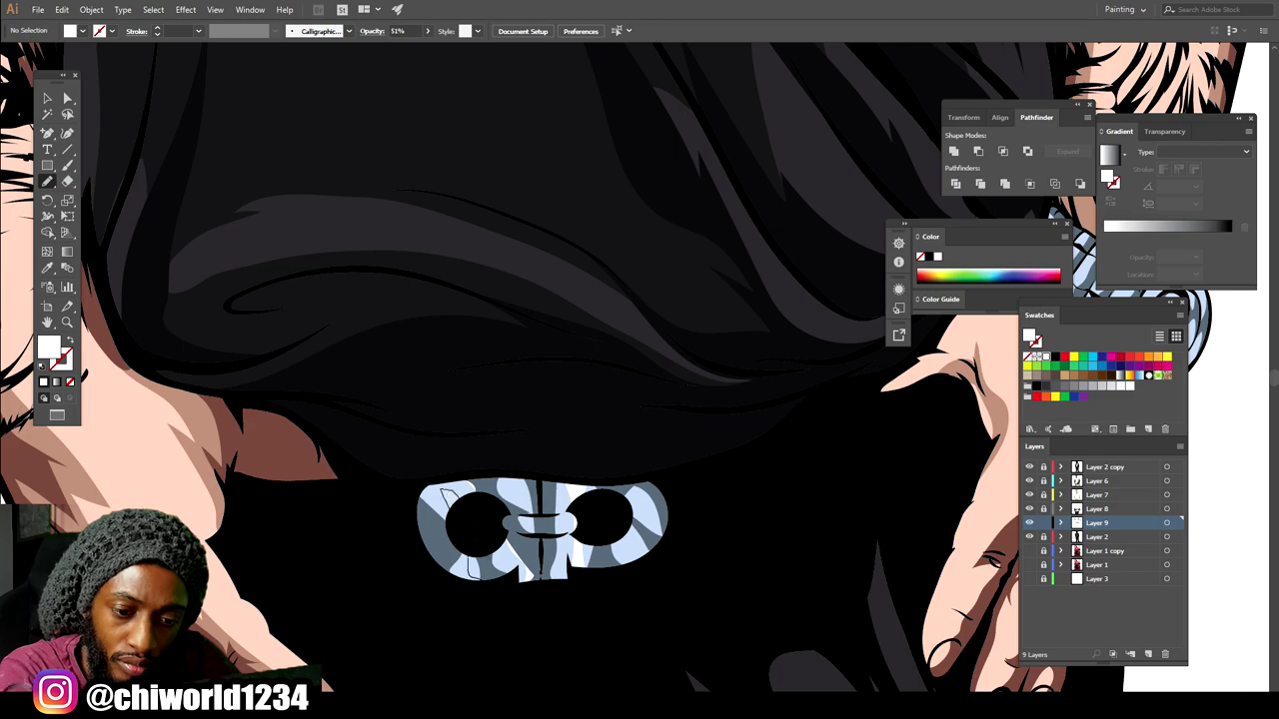
# Draw white glints on the links and face of the wristwatch.
pyautogui.scroll(-5, 447, 496)
pyautogui.scroll(5, 682, 547)
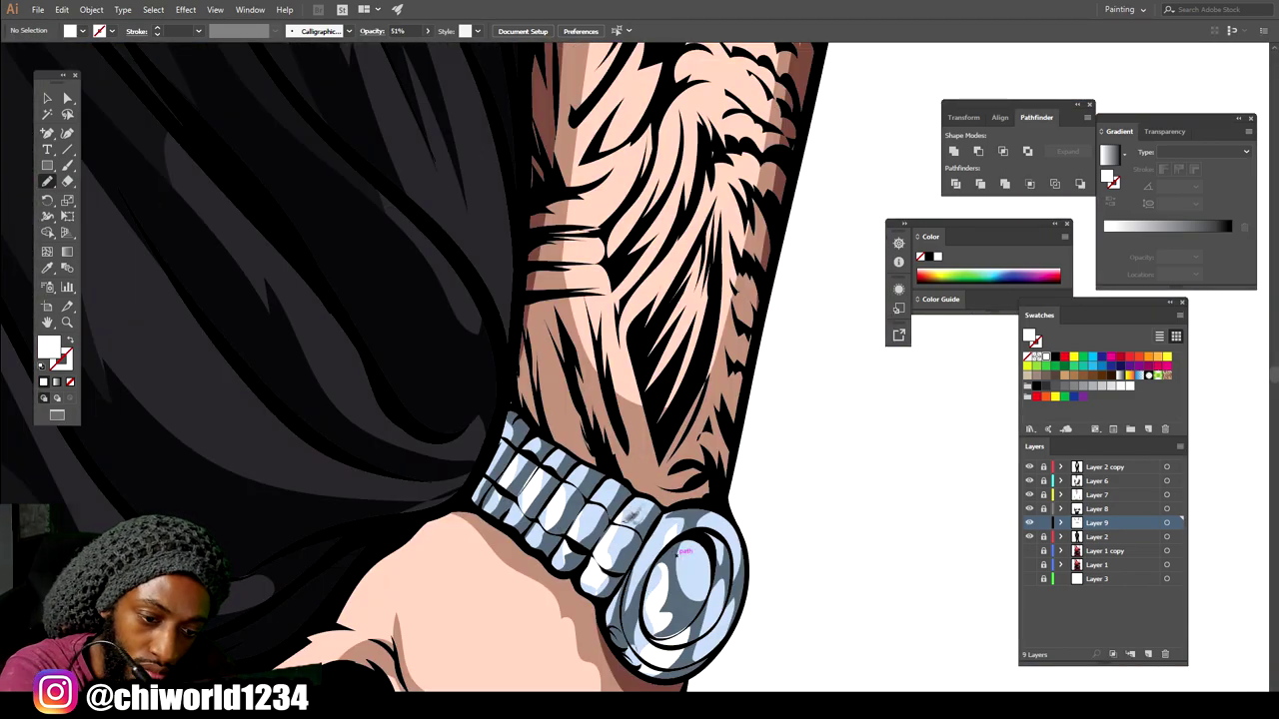
pyautogui.scroll(-5, 690, 420)
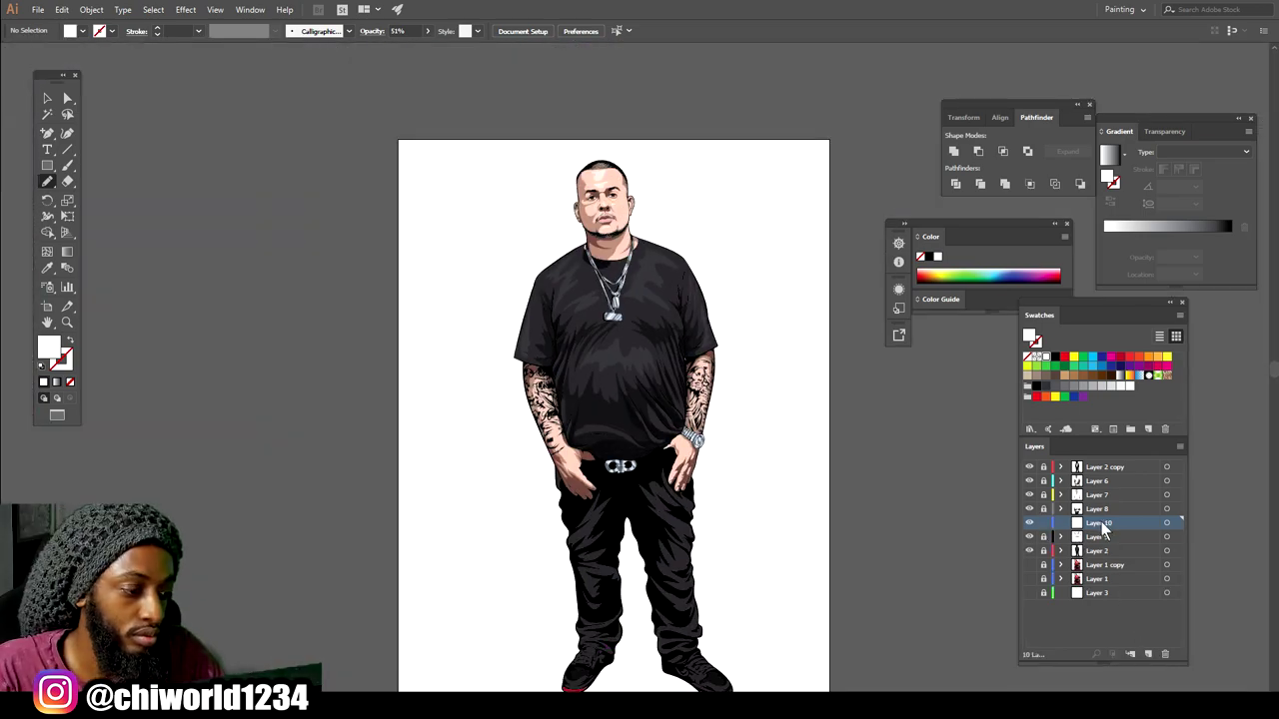
# Create a new layer and place it at the top of the layer stack.
pyautogui.click(1148, 653)
pyautogui.scroll(6, 604, 215)
pyautogui.scroll(-1, 796, 515)
# Draw a highlight on the lower lip, filled with a paler tint of the sampled lip pink.
pyautogui.click(47, 268)
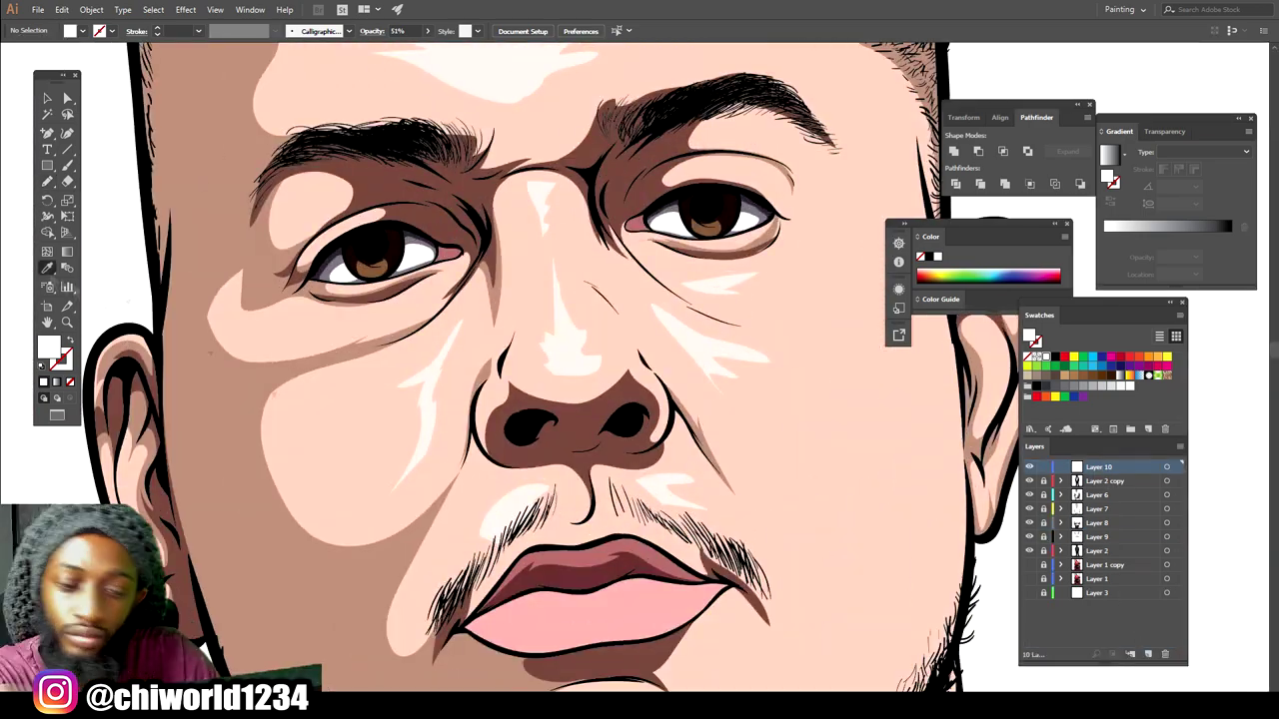
pyautogui.click(671, 617)
pyautogui.doubleClick(48, 346)
pyautogui.click(845, 502)
pyautogui.click(1133, 508)
pyautogui.press('n')
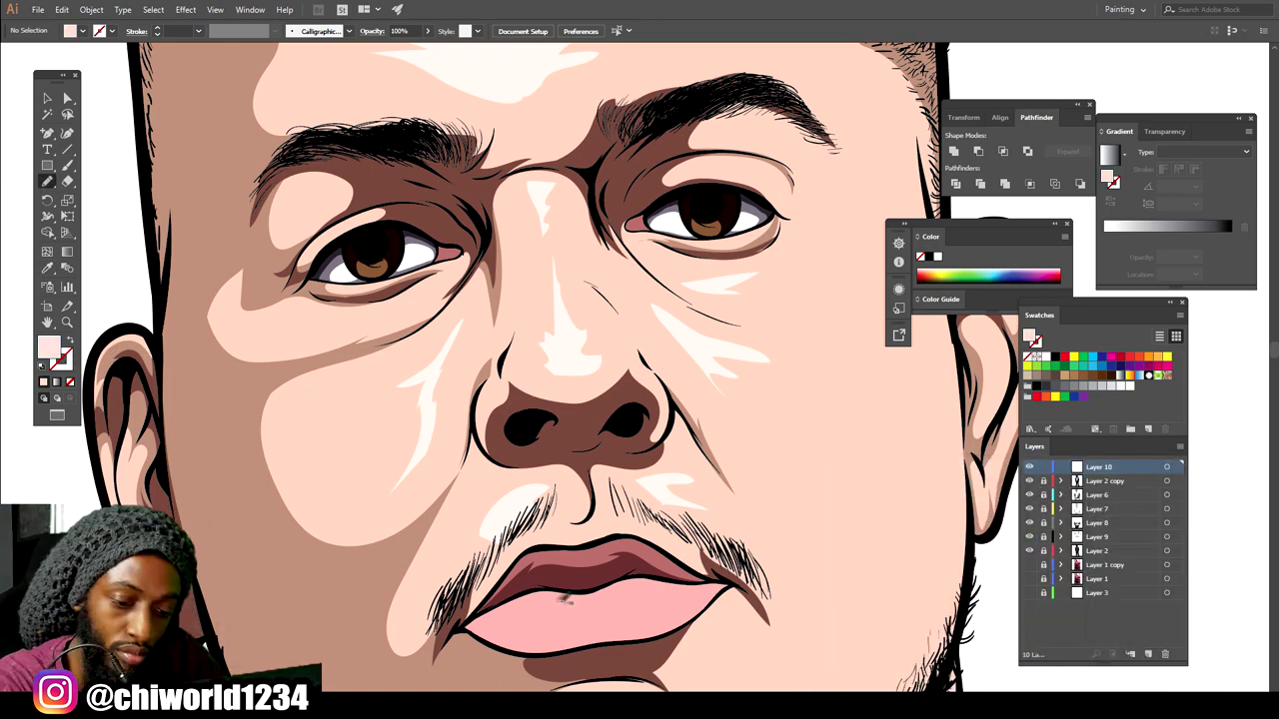
pyautogui.moveTo(644, 607); pyautogui.dragTo(639, 601)
pyautogui.scroll(2, 639, 601)
# Draw white glare shapes without an outline in the irises of both eyes.
pyautogui.press('d')
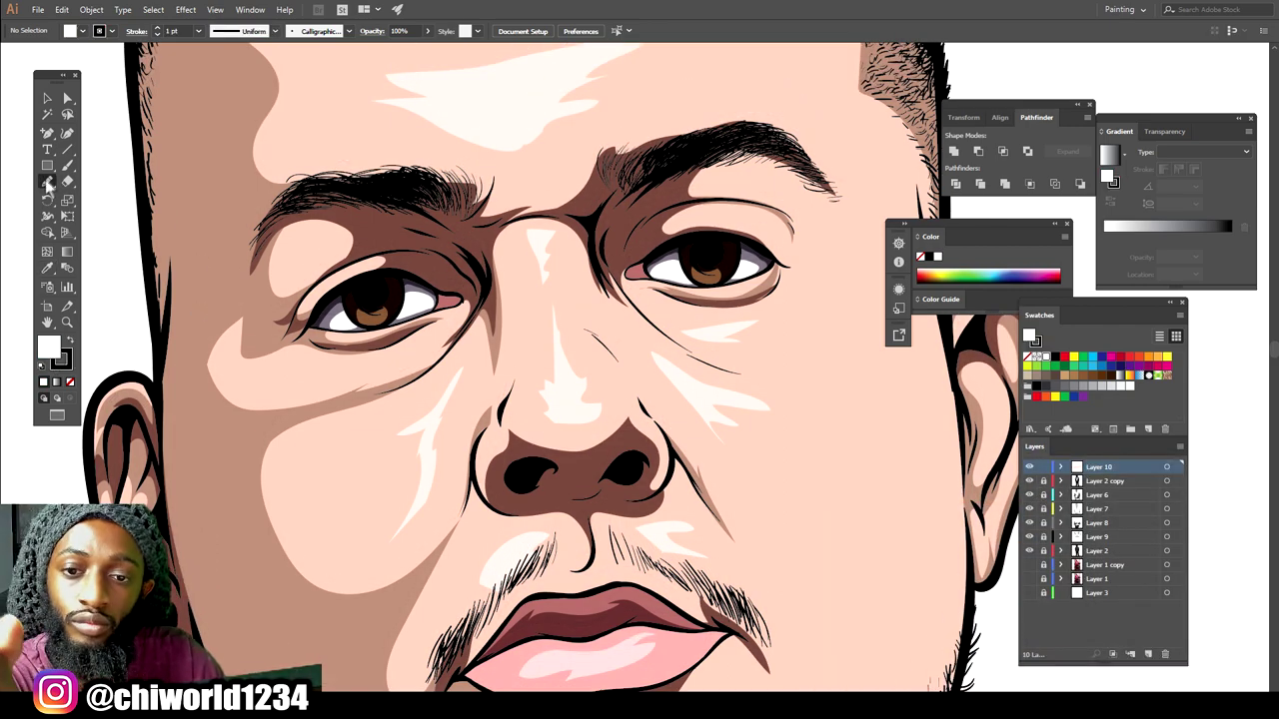
pyautogui.click(428, 32)
pyautogui.moveTo(429, 46); pyautogui.dragTo(402, 47)
pyautogui.moveTo(722, 264); pyautogui.dragTo(708, 271)
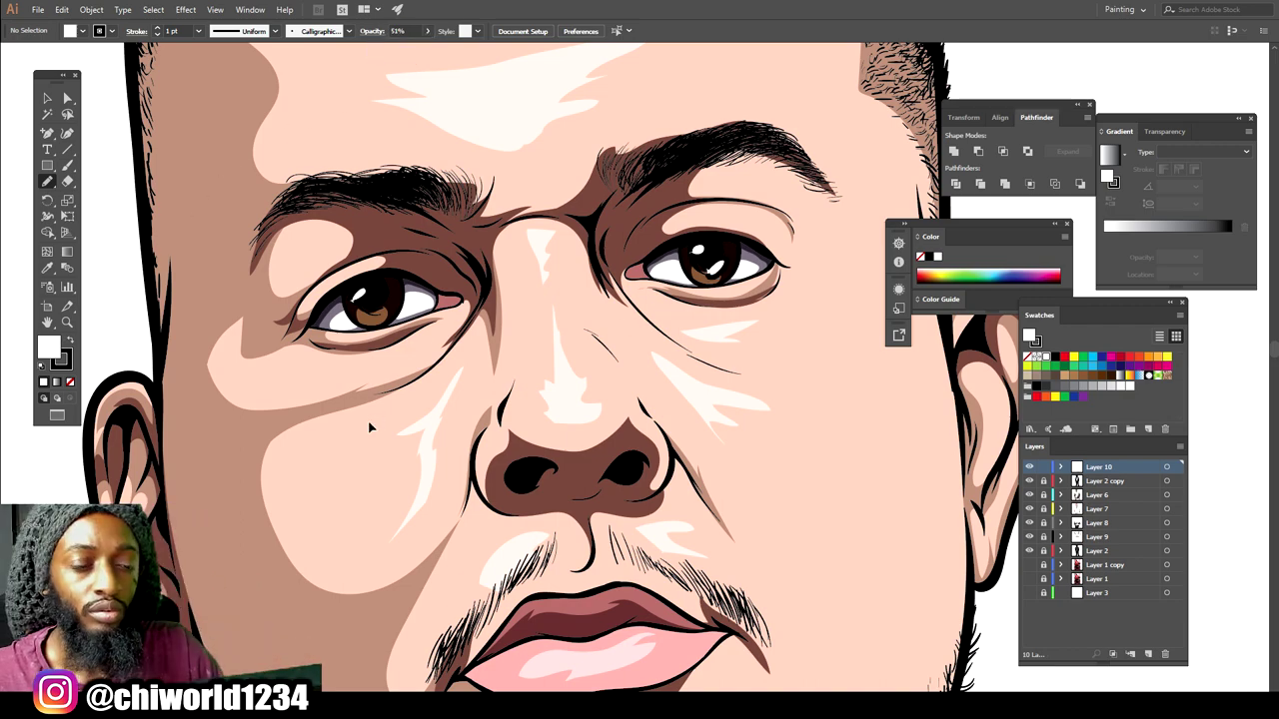
pyautogui.click(68, 381)
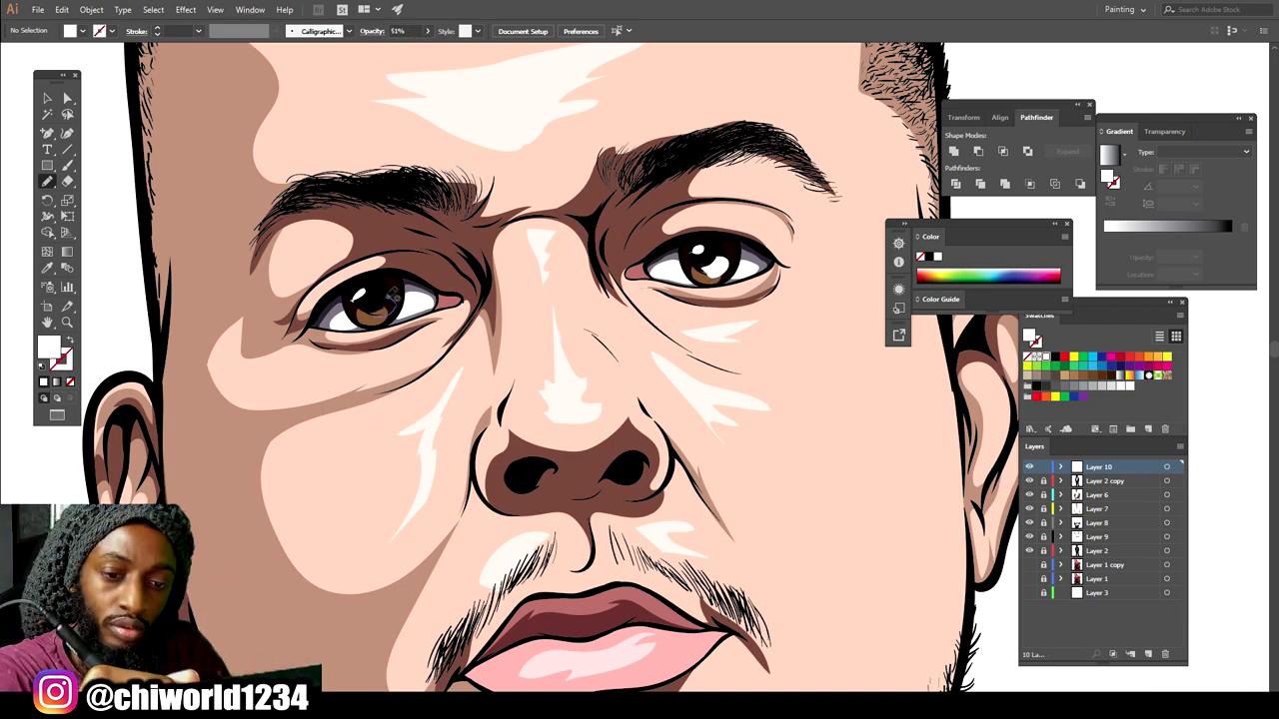
pyautogui.hotkey('ctrl', '-')
pyautogui.scroll(2, 539, 391)
pyautogui.scroll(2, 619, 380)
# Lower the opacity of the lower glare in the right eye to 45%.
pyautogui.press('v')
pyautogui.click(819, 304)
pyautogui.click(488, 342)
pyautogui.click(817, 300)
pyautogui.click(428, 31)
pyautogui.moveTo(436, 50); pyautogui.dragTo(401, 50)
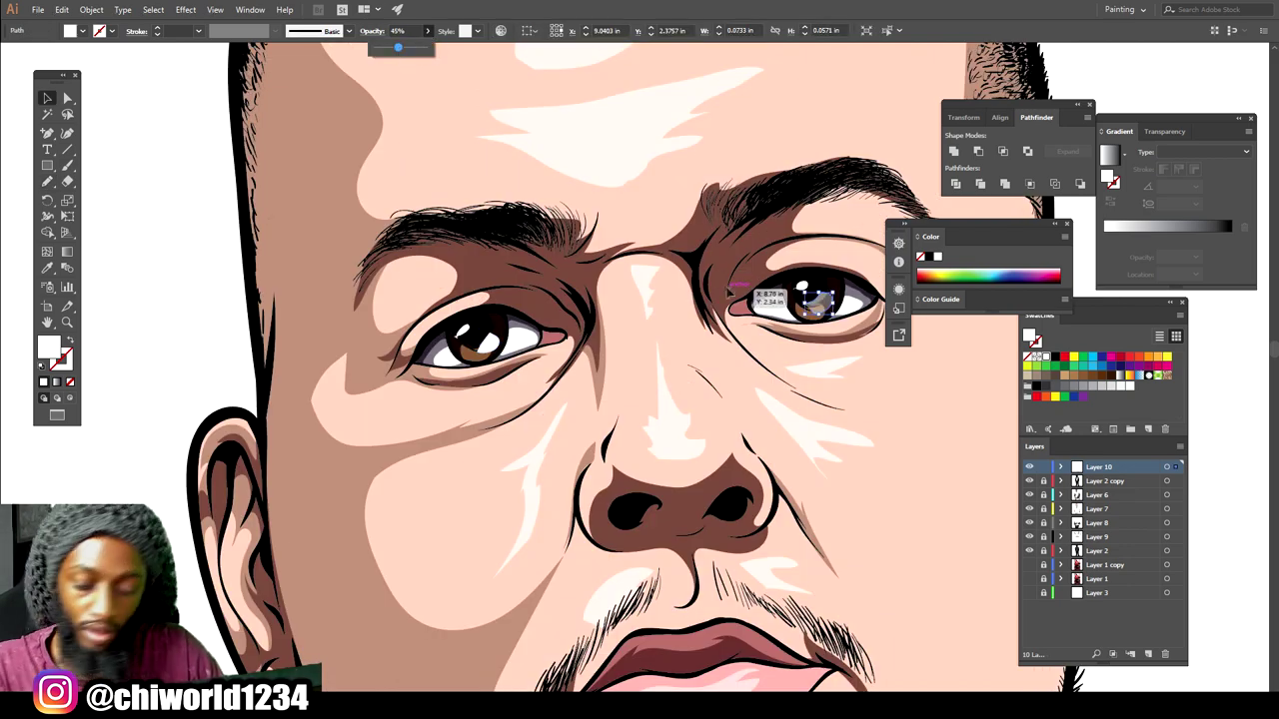
# Copy the faded lower glare from the right eye onto the left iris, replacing the glare there.
pyautogui.click(959, 376)
pyautogui.moveTo(822, 304); pyautogui.dragTo(492, 349)
pyautogui.click(490, 344)
pyautogui.press('Delete')
pyautogui.click(905, 511)
pyautogui.hotkey('ctrl', '-')
pyautogui.hotkey('ctrl', '-')
pyautogui.hotkey('ctrl', '-')
pyautogui.hotkey('ctrl', '-')
pyautogui.hotkey('ctrl', '-')
pyautogui.hotkey('ctrl', '-')
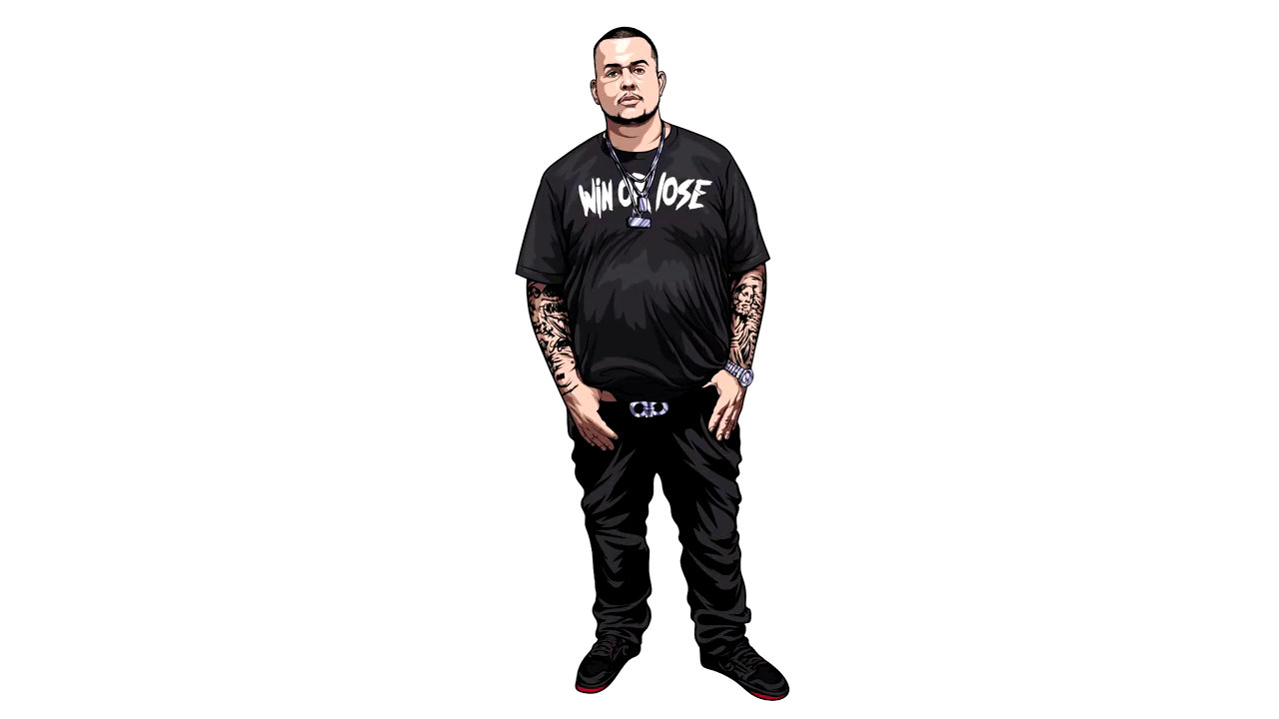